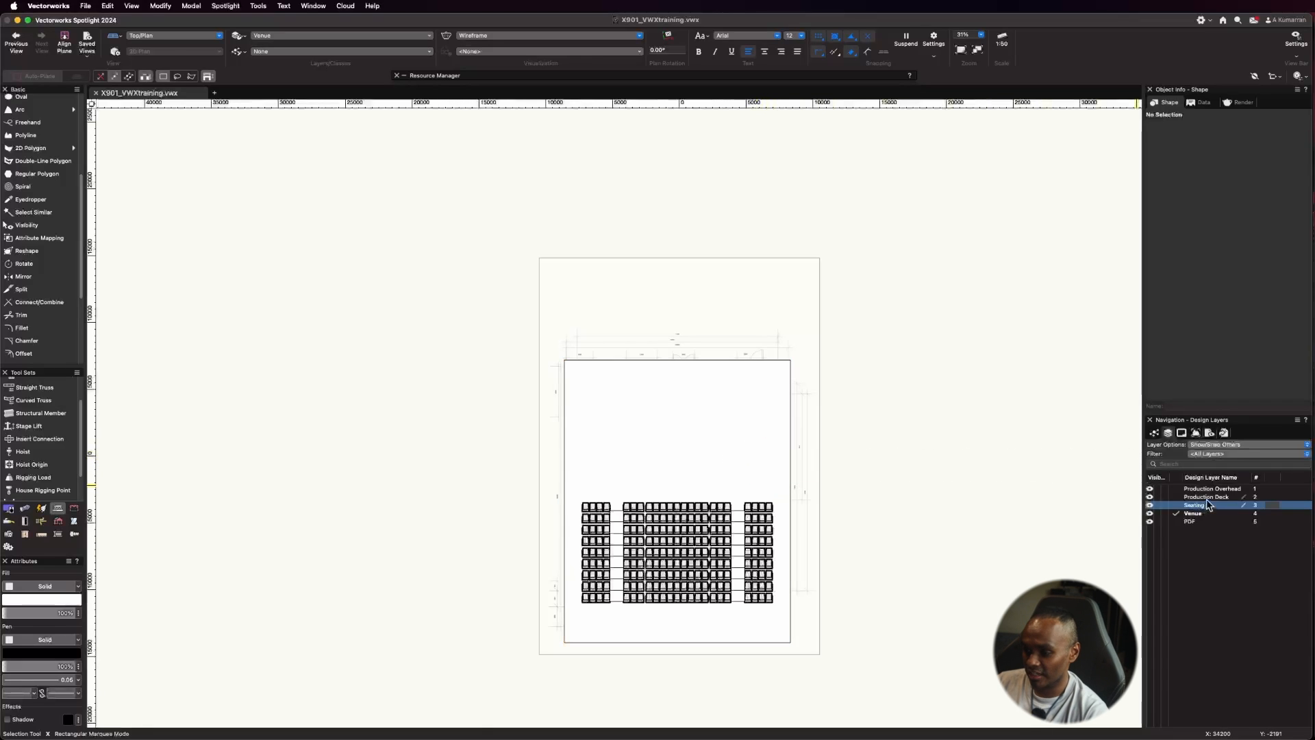
Step: Make Production Deck the active design layer and hide the Venue and Seating layers
click(1178, 497)
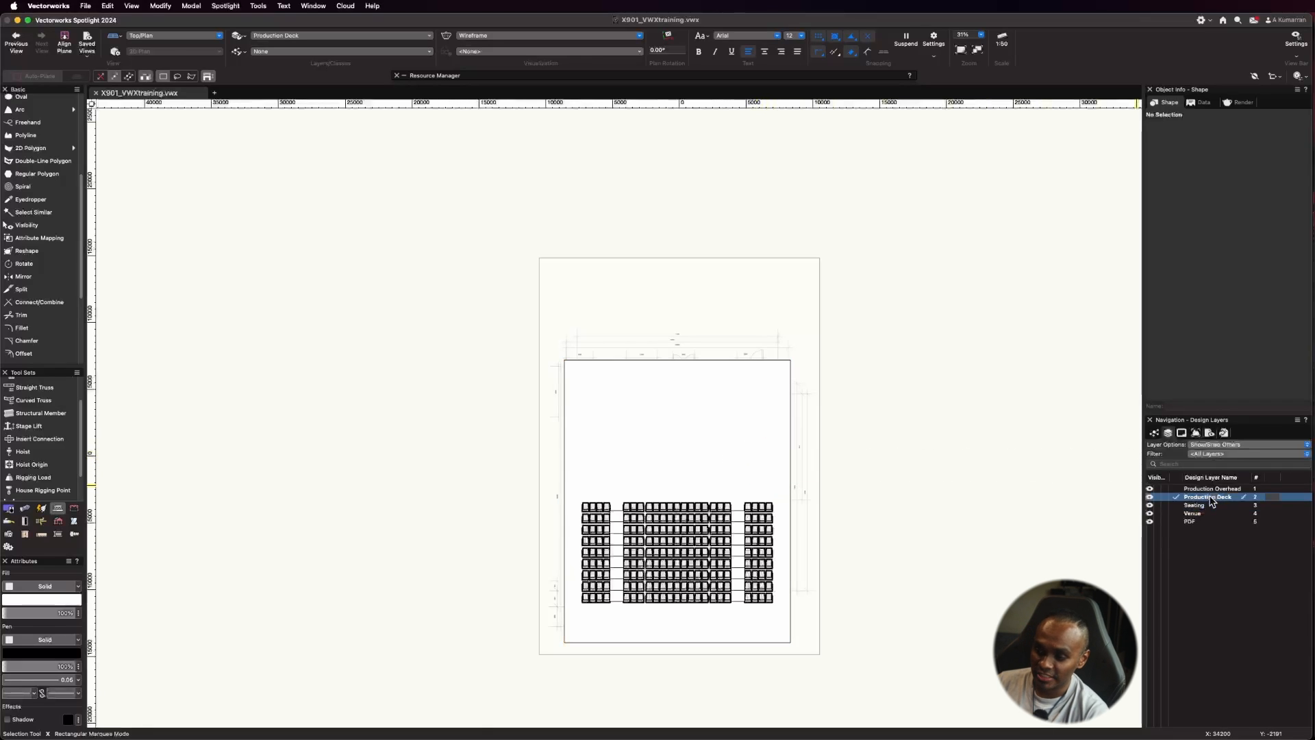
click(1157, 514)
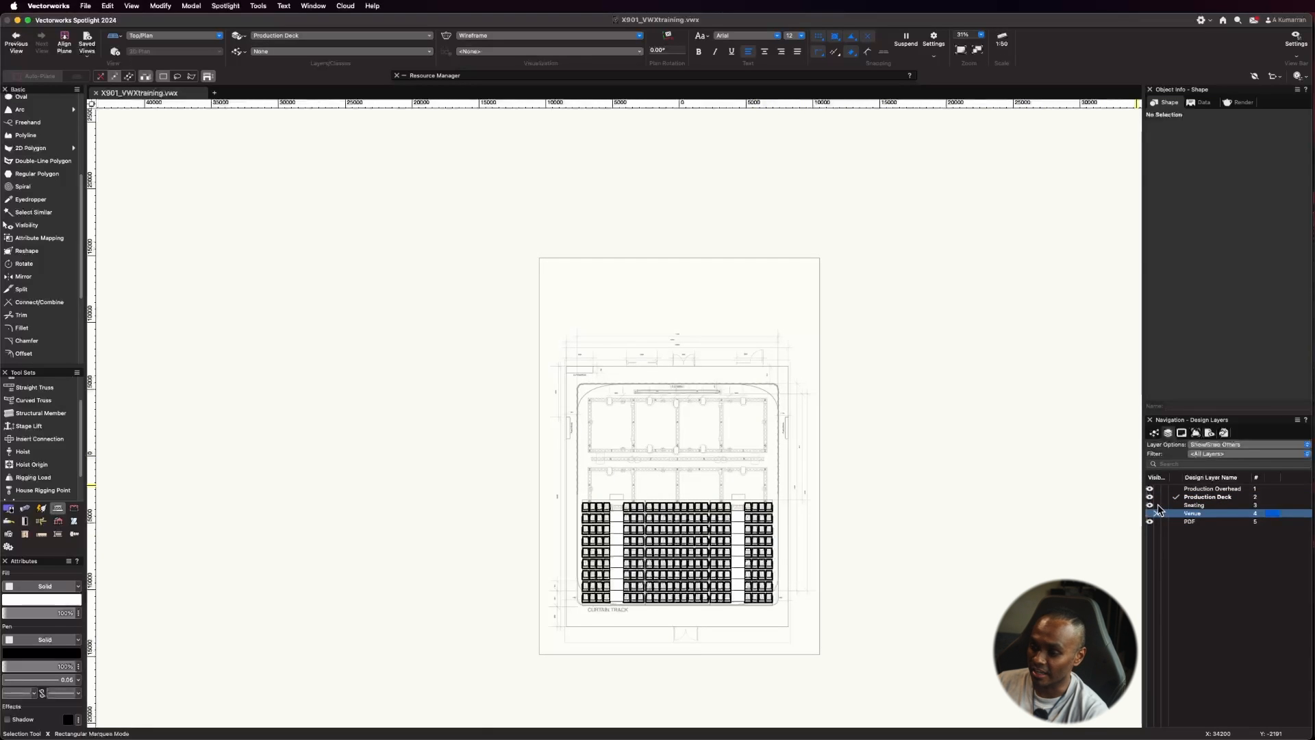
click(1157, 505)
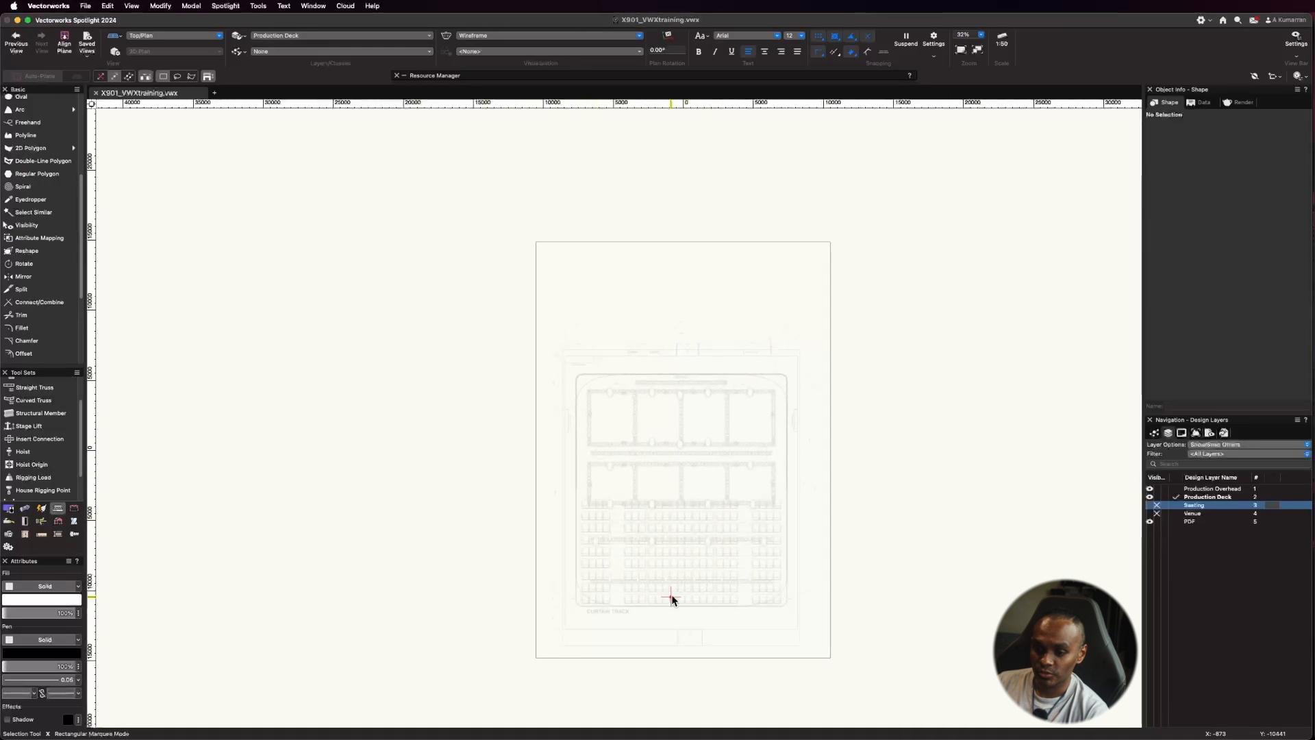
Step: Draw a horizontal line about 16620 mm long across the venue's full width, wall to wall, between the two truss grids
scroll(671, 595, up, 4)
scroll(709, 679, down, 1)
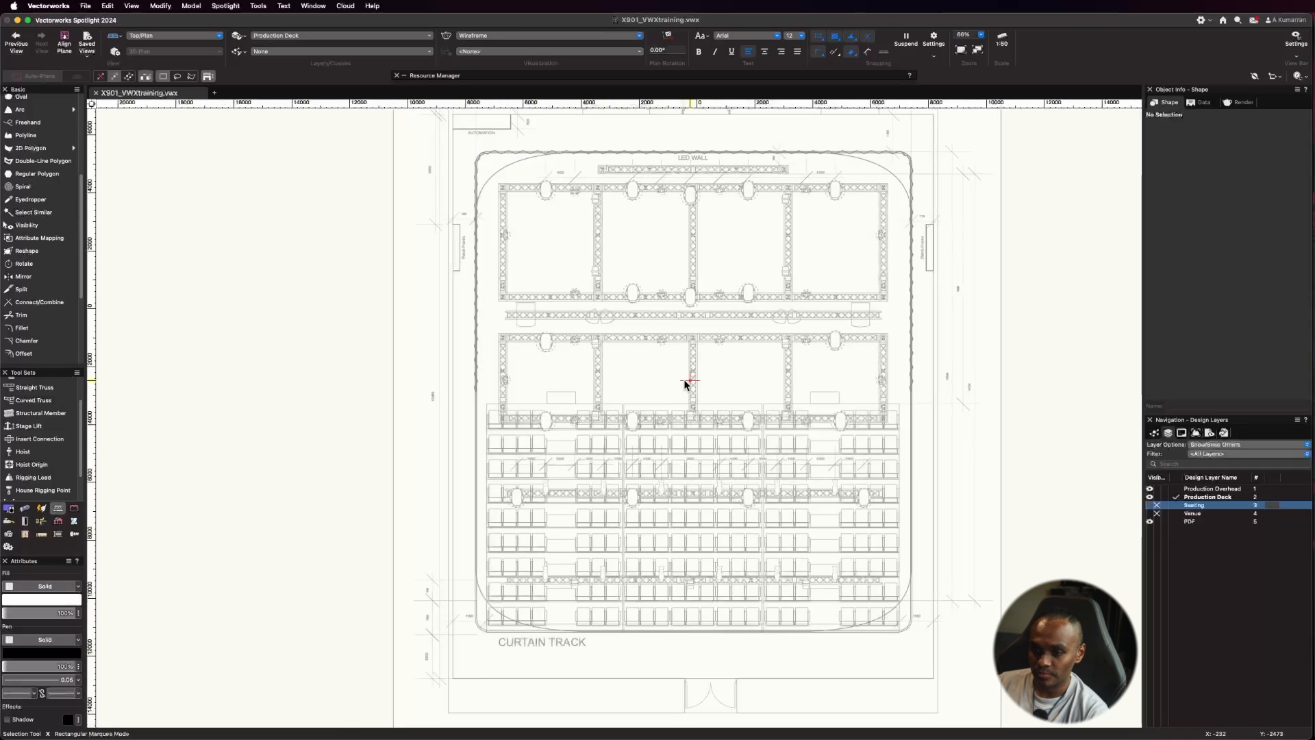
scroll(689, 137, up, 1)
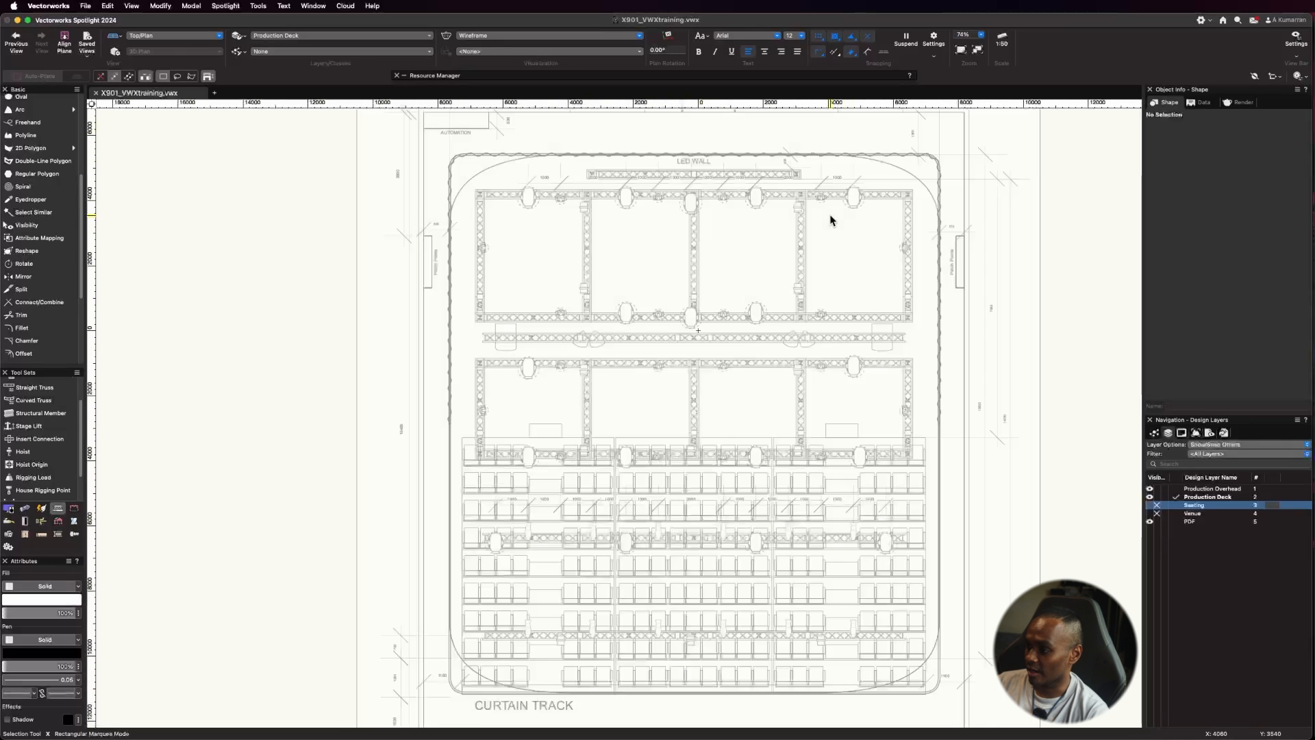
scroll(32, 206, up, 5)
click(32, 165)
click(24, 203)
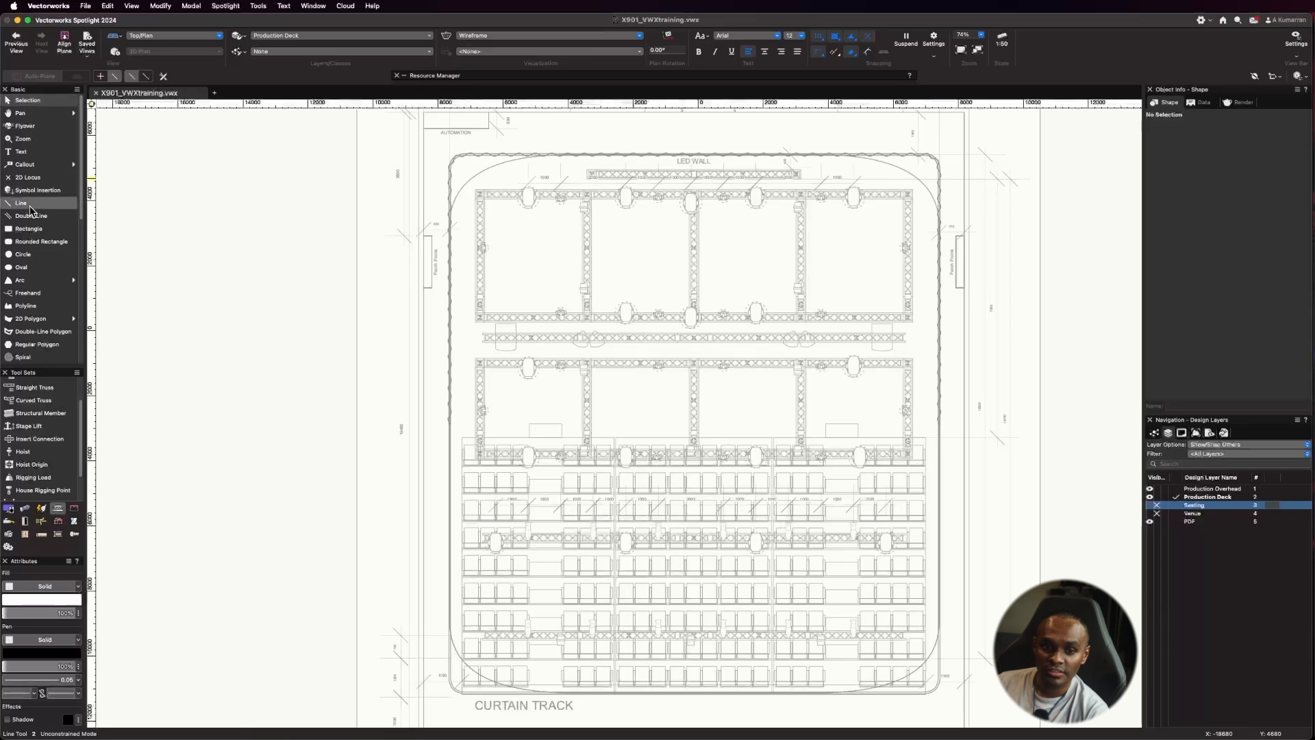
click(424, 350)
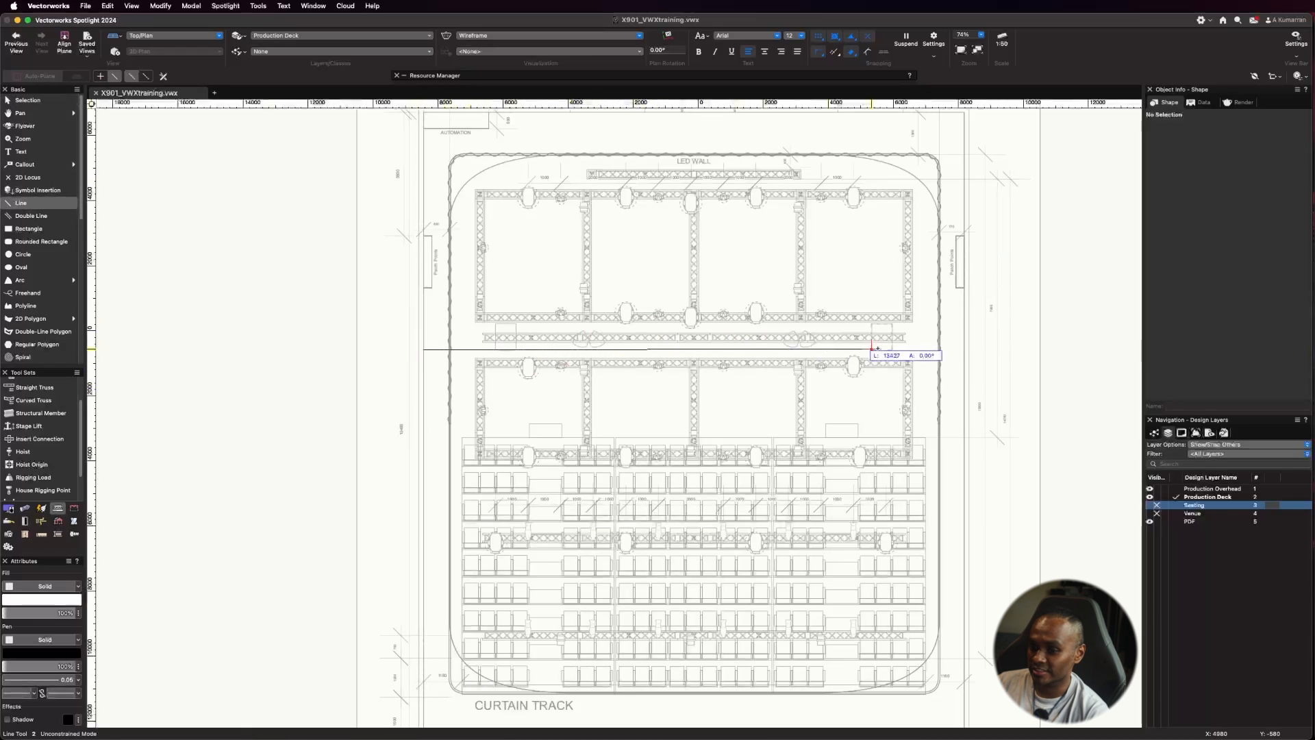
click(963, 349)
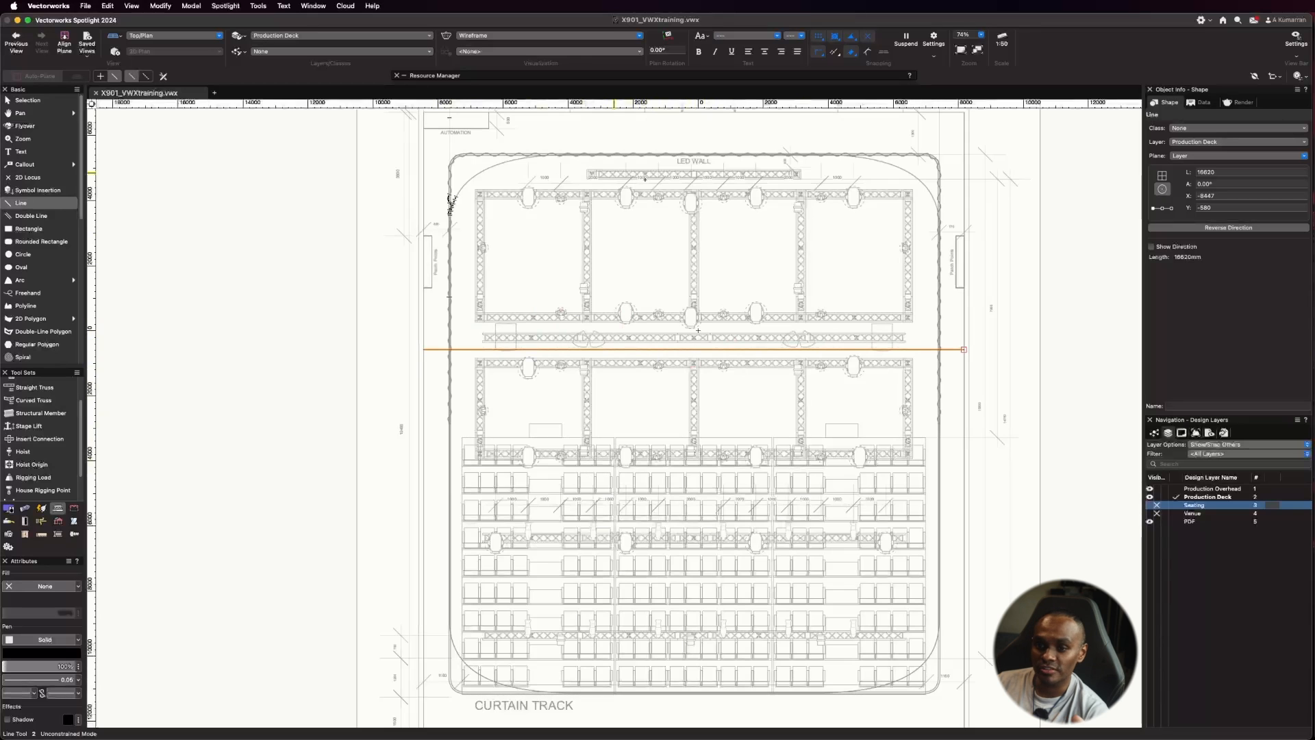
Step: Draw a vertical line about 11080 mm long from the horizontal line's midpoint up past the venue's upper wall and dimensions
scroll(635, 356, down, 2)
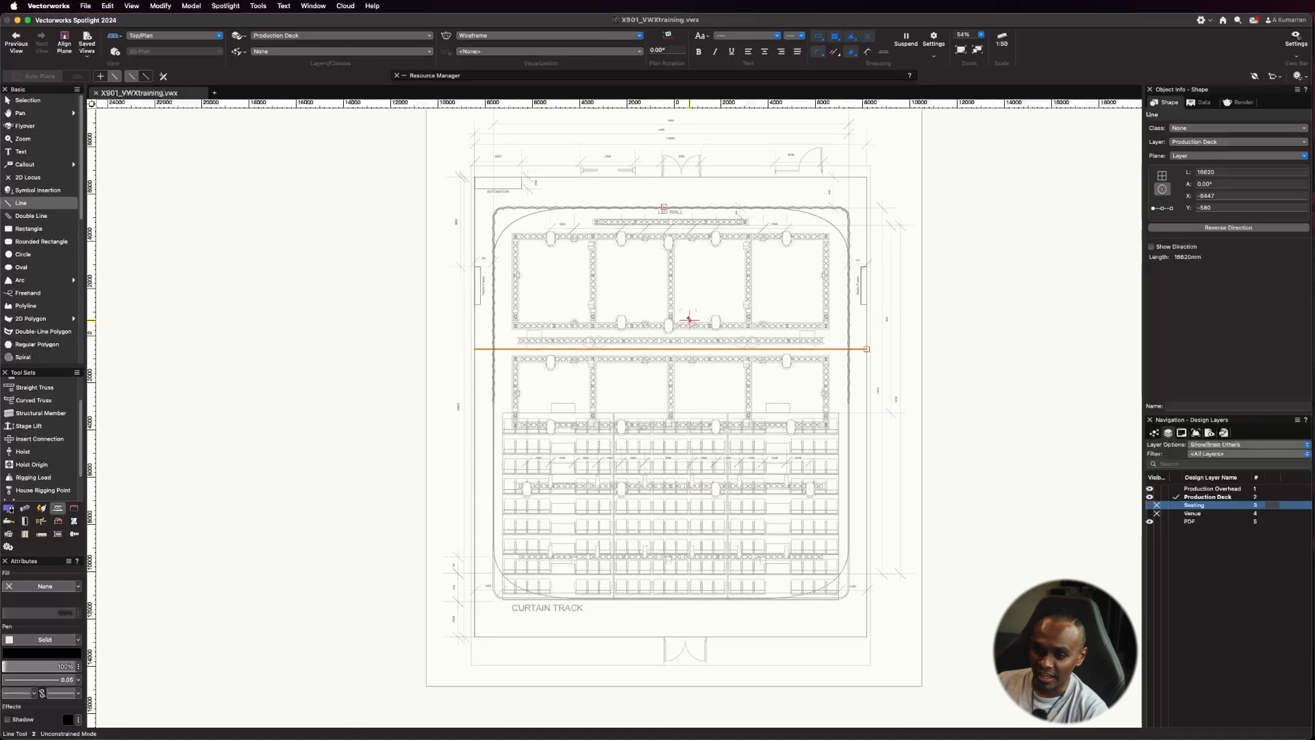
scroll(689, 319, up, 3)
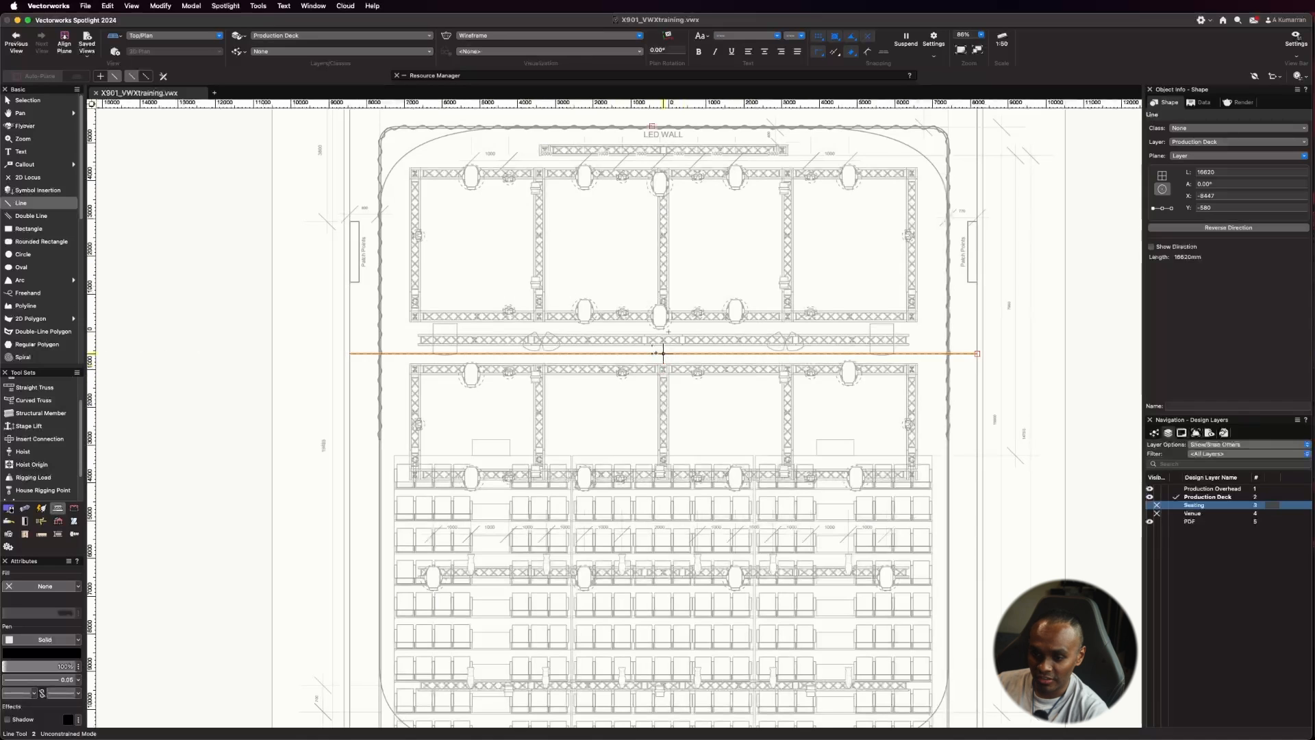
scroll(663, 353, up, 2)
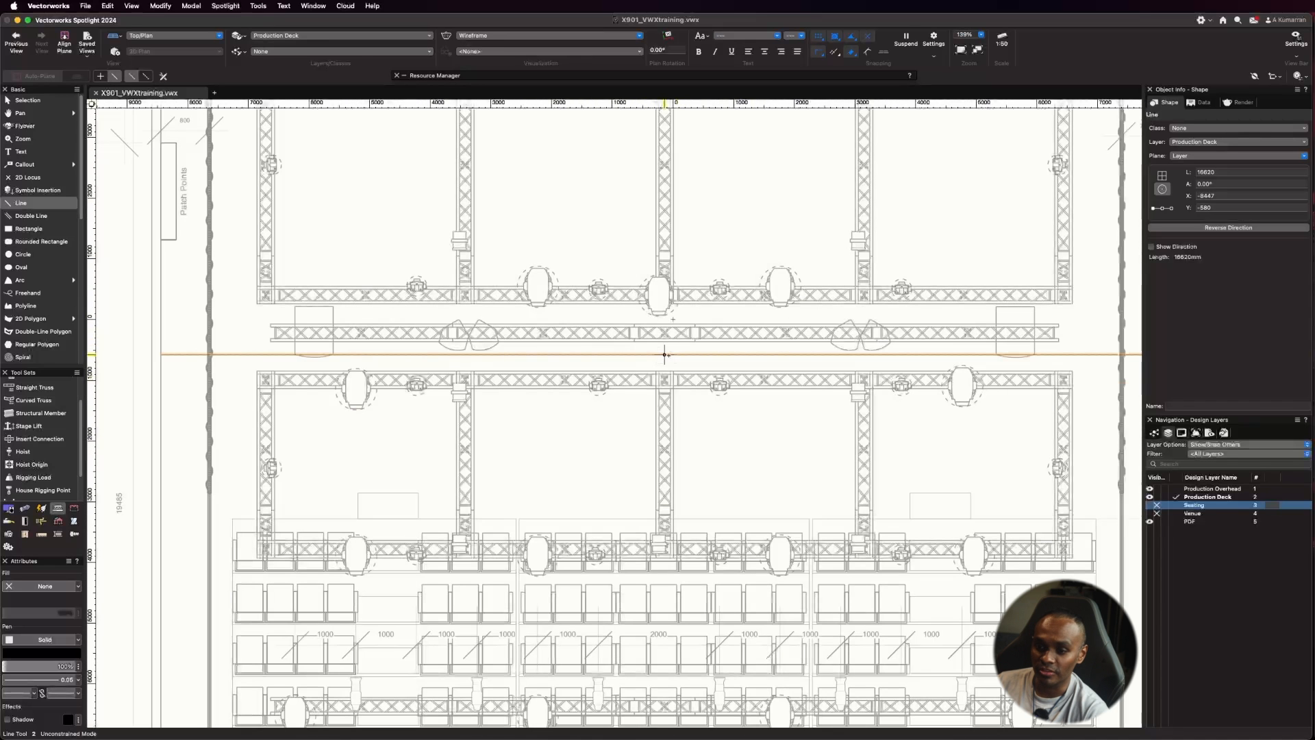
click(664, 354)
scroll(668, 384, down, 5)
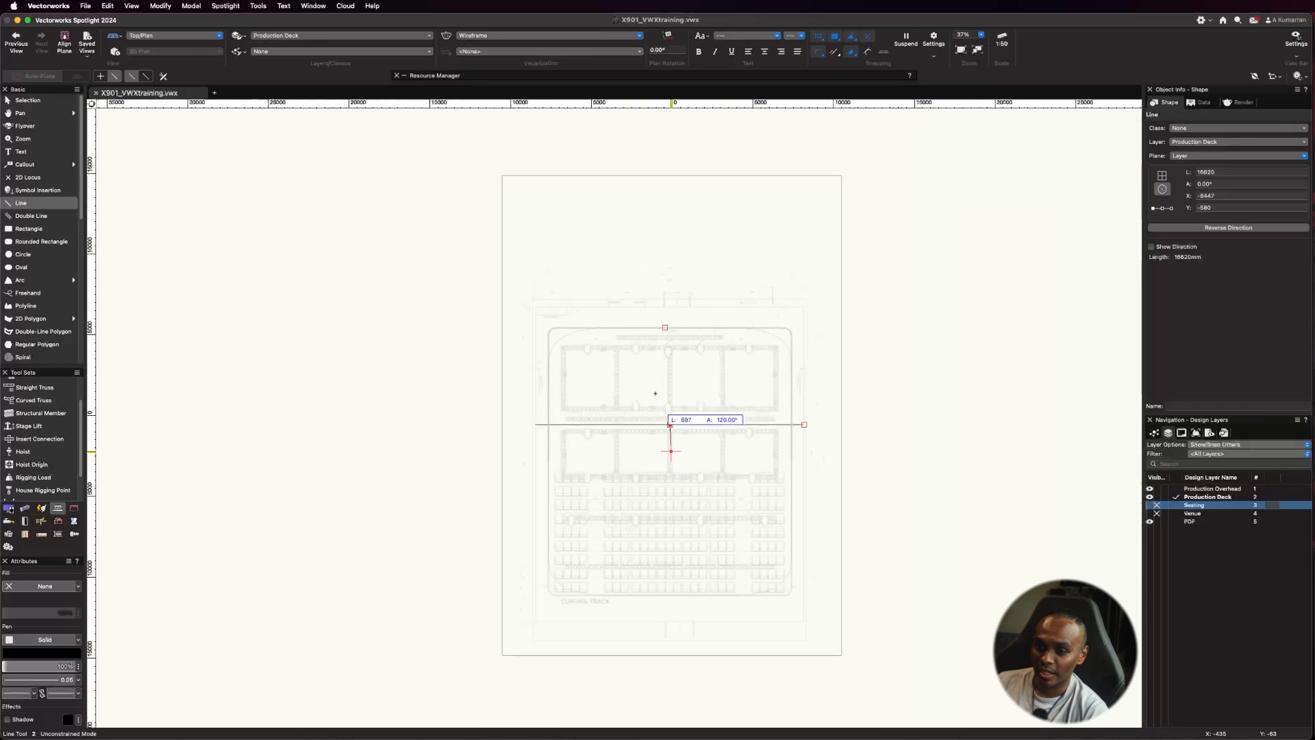
scroll(667, 260, up, 4)
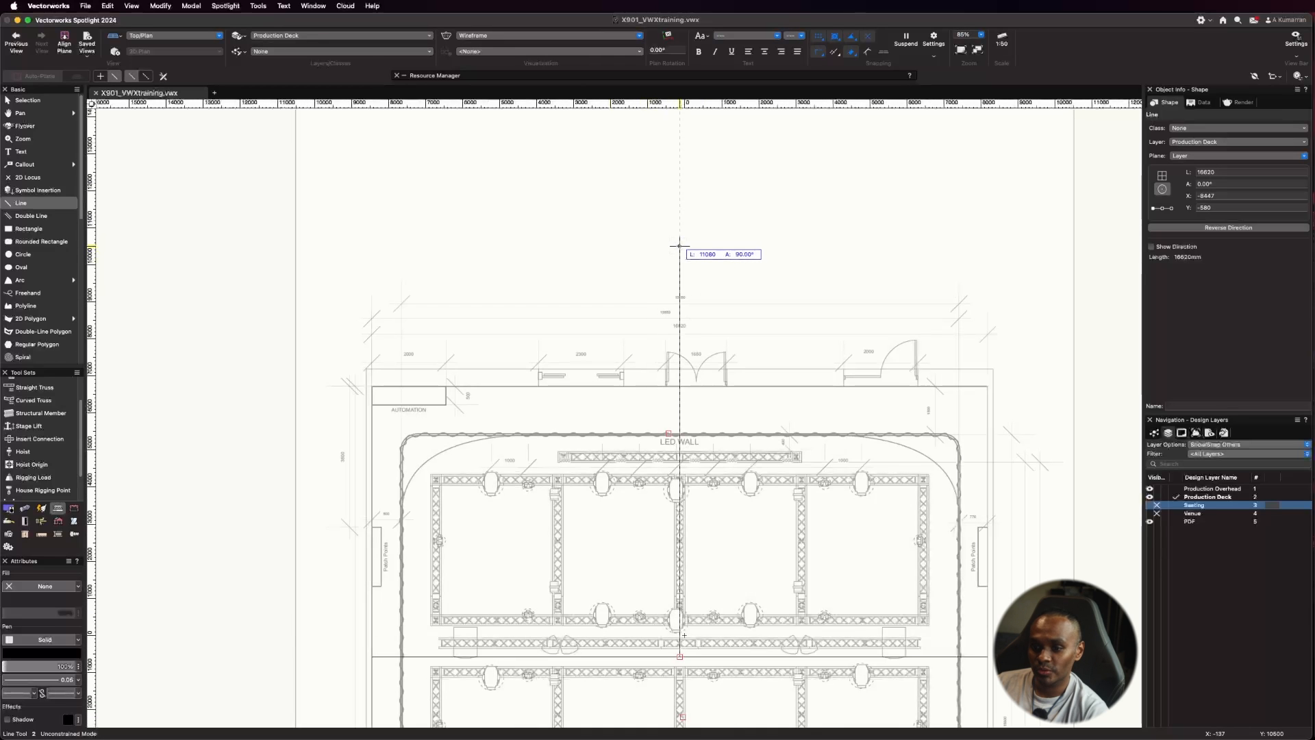
click(679, 246)
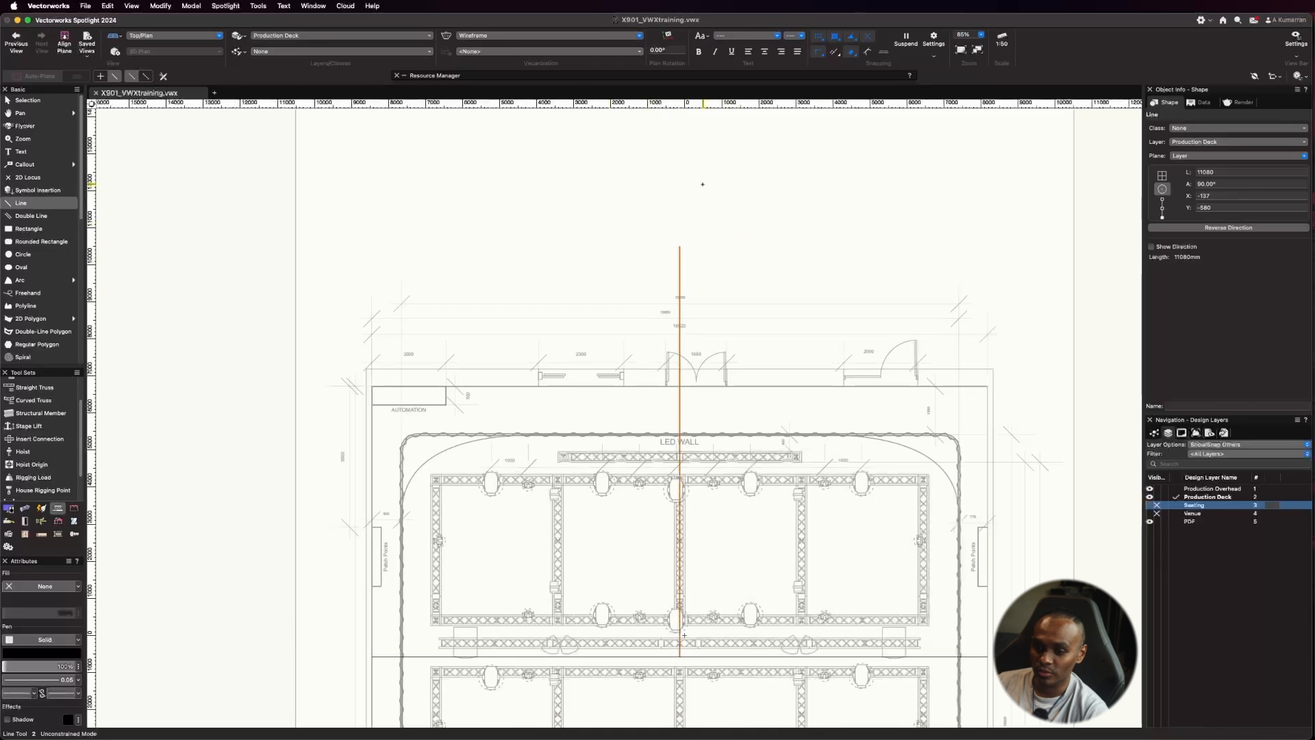
Step: Extend the vertical line's lower end straight down past the venue plan, to a total length of about 28350 mm
scroll(703, 185, down, 2)
key(x)
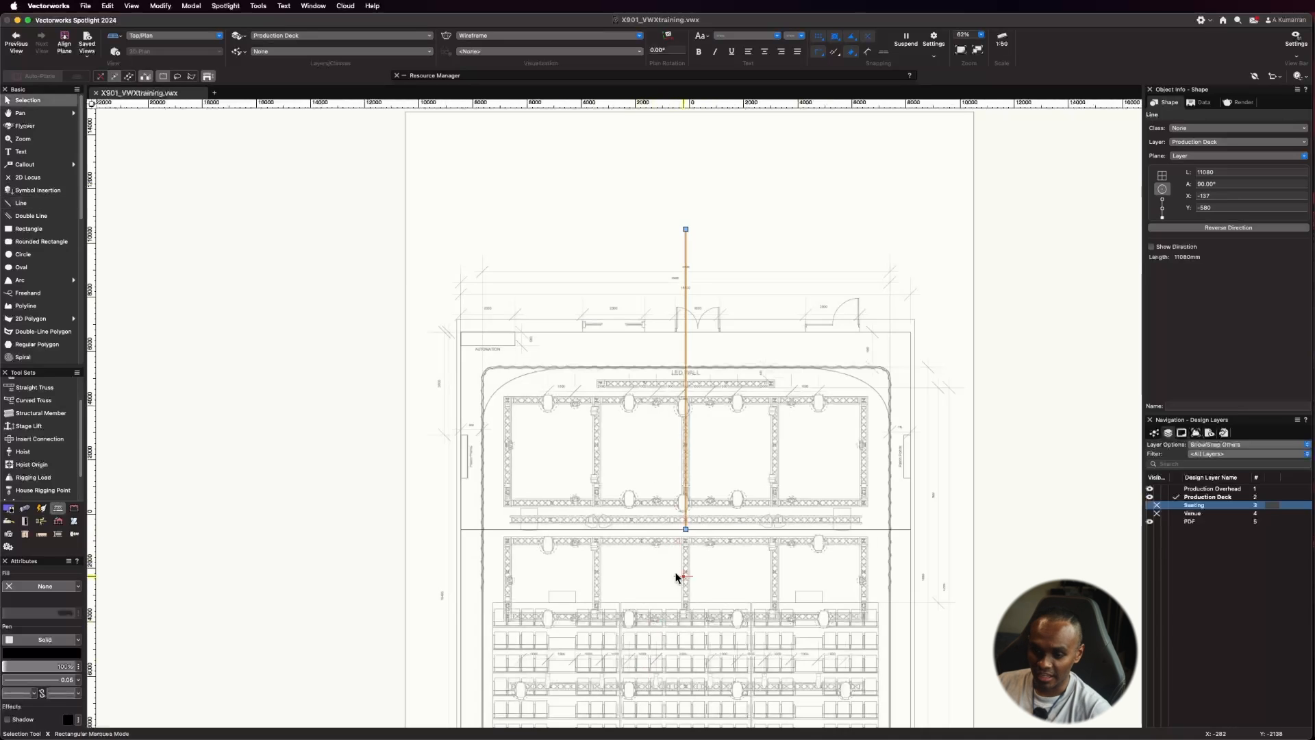
scroll(676, 577, up, 6)
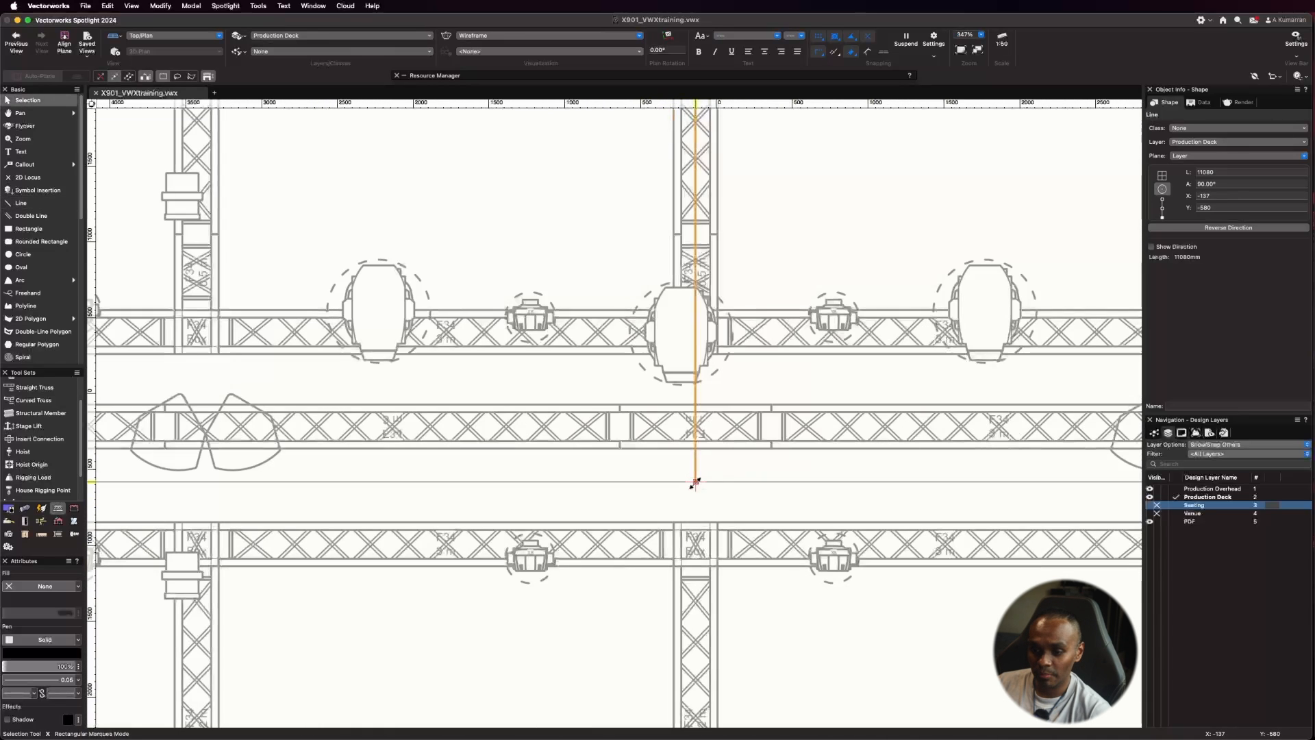
drag(693, 483, 685, 677)
scroll(681, 370, down, 6)
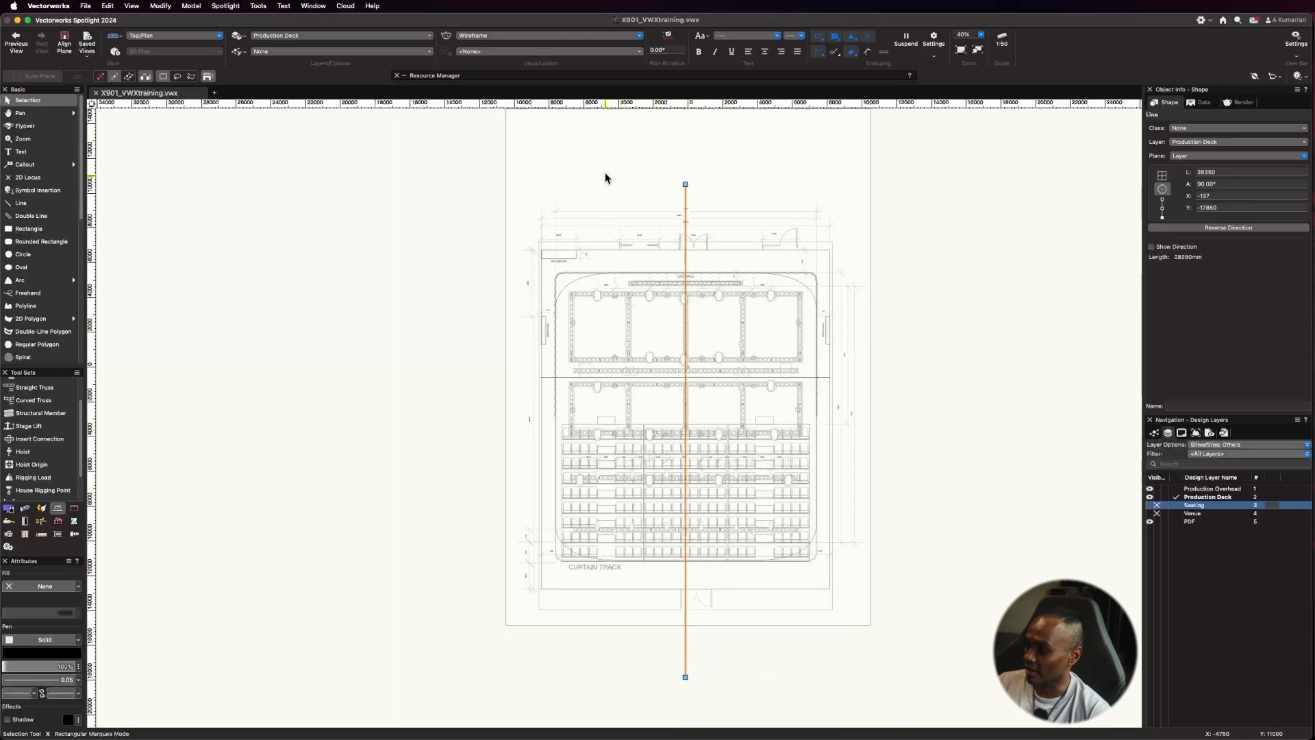
Step: Delete the horizontal construction line that crosses the venue
scroll(685, 351, up, 5)
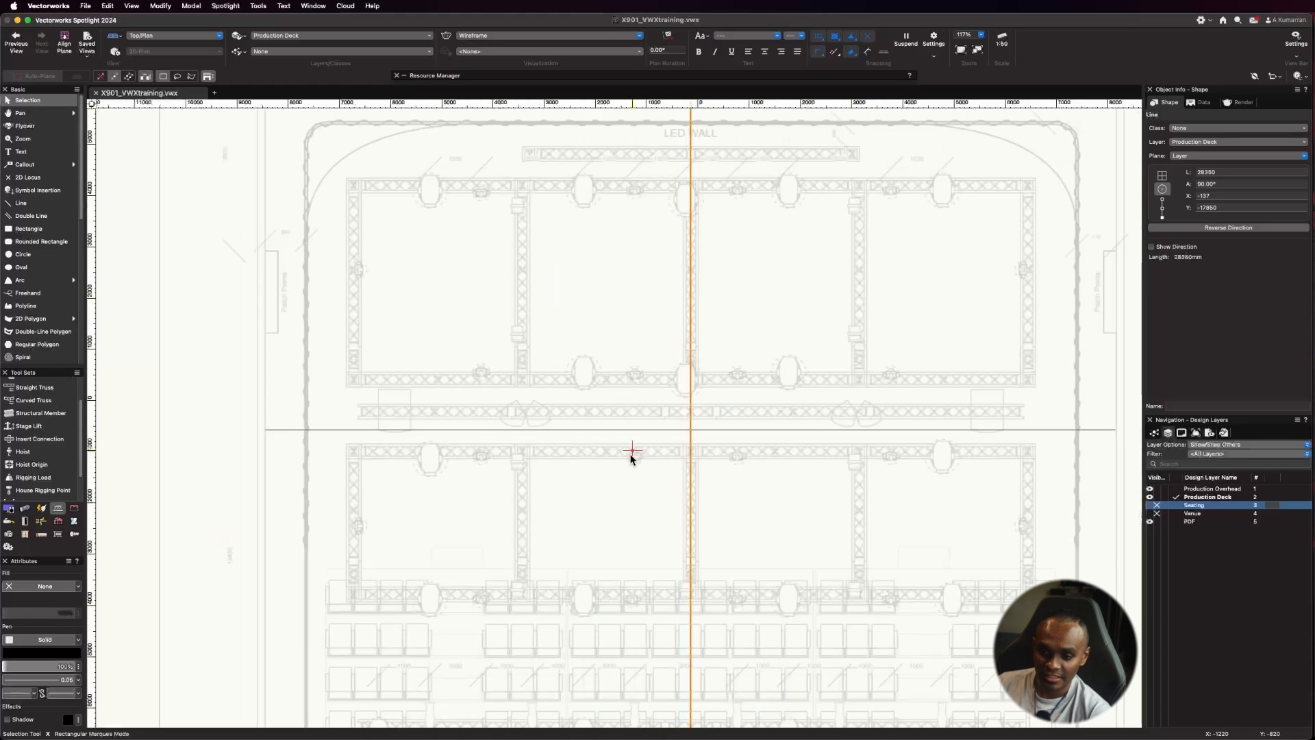
click(674, 430)
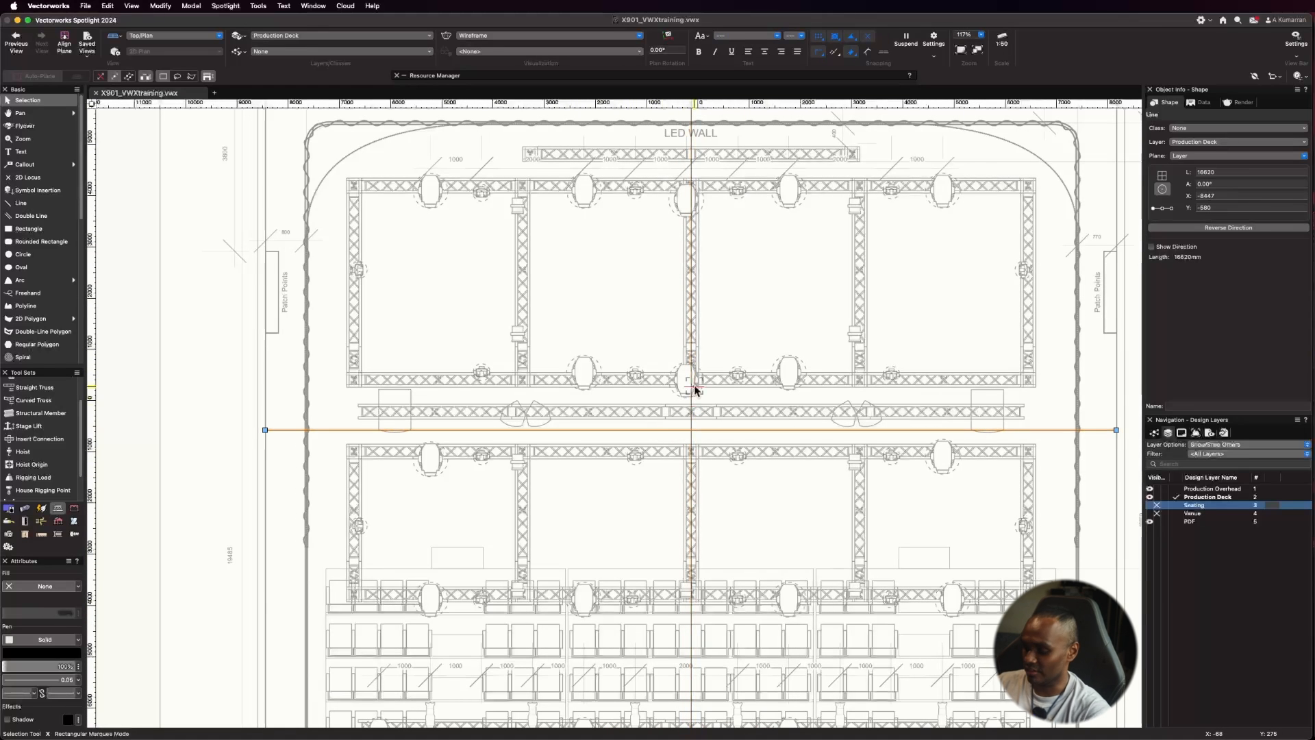
key(Delete)
Step: Insert the Centerline Marker Line symbol at the upper end of the vertical centre line
scroll(478, 404, down, 3)
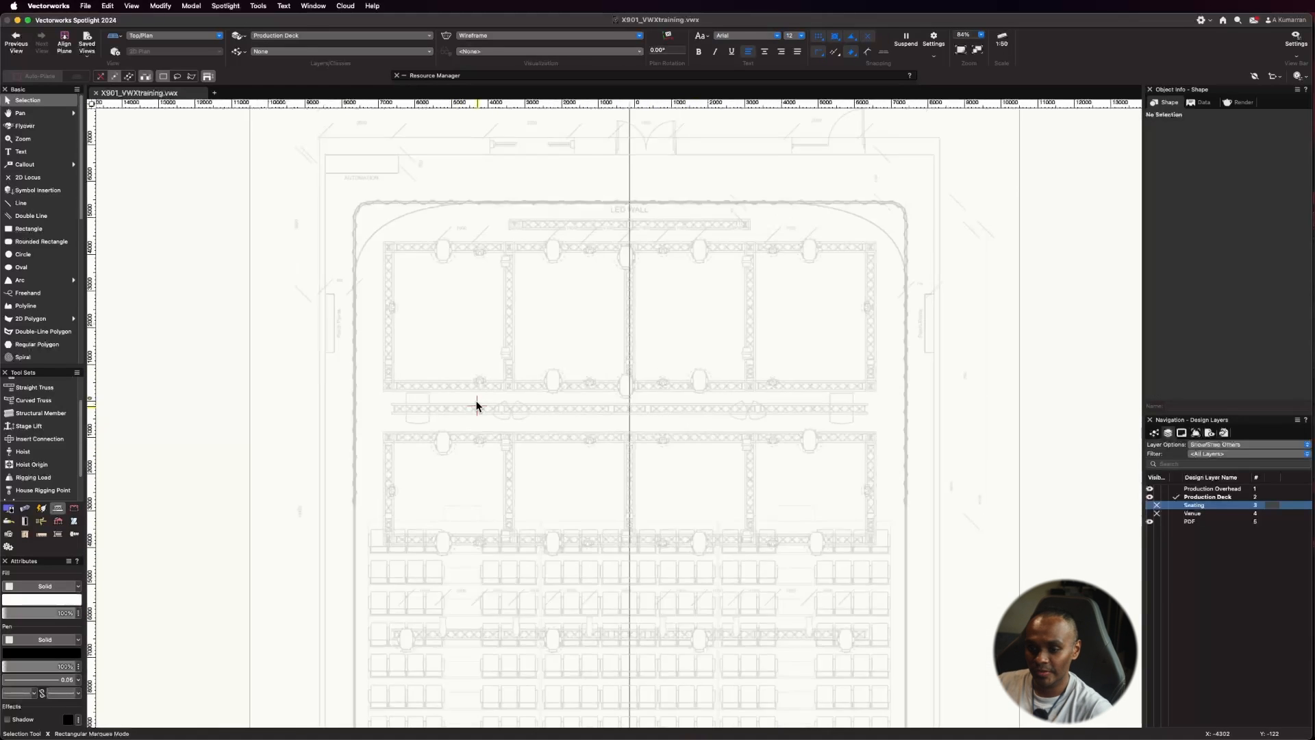
scroll(536, 581, down, 2)
scroll(587, 155, up, 5)
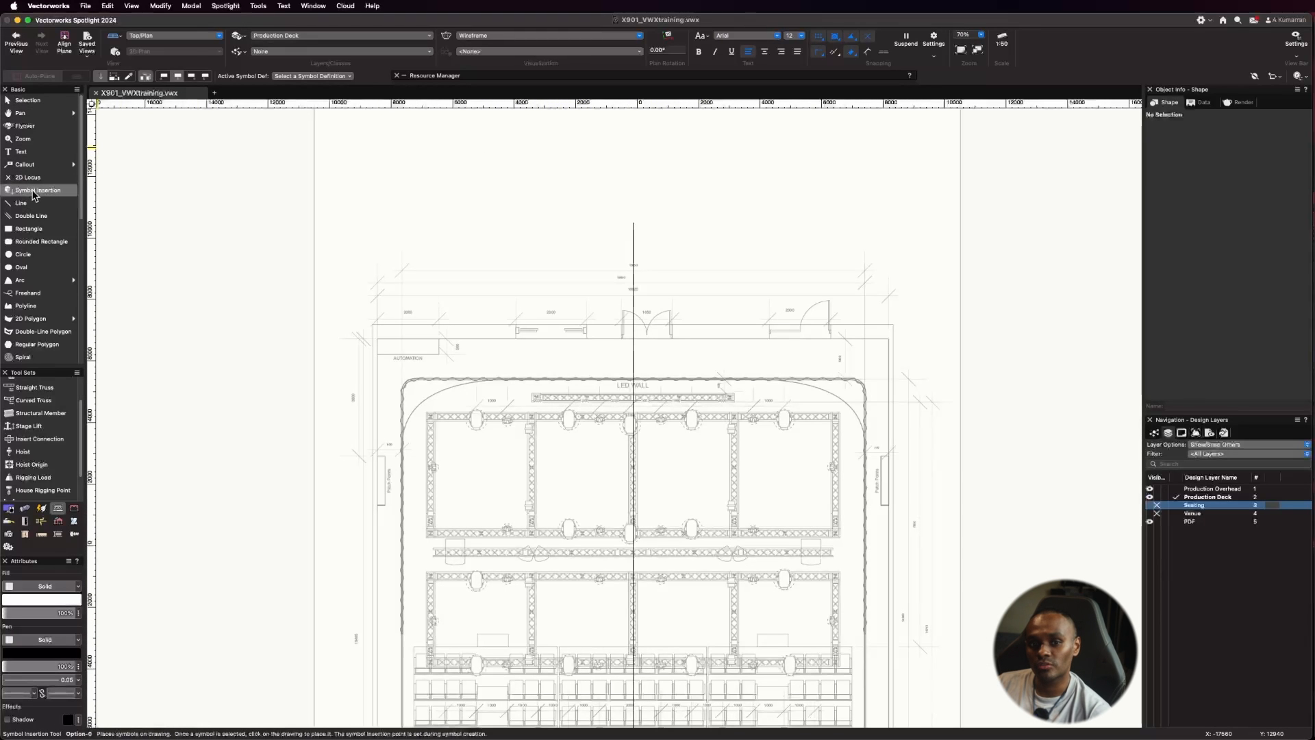
click(327, 77)
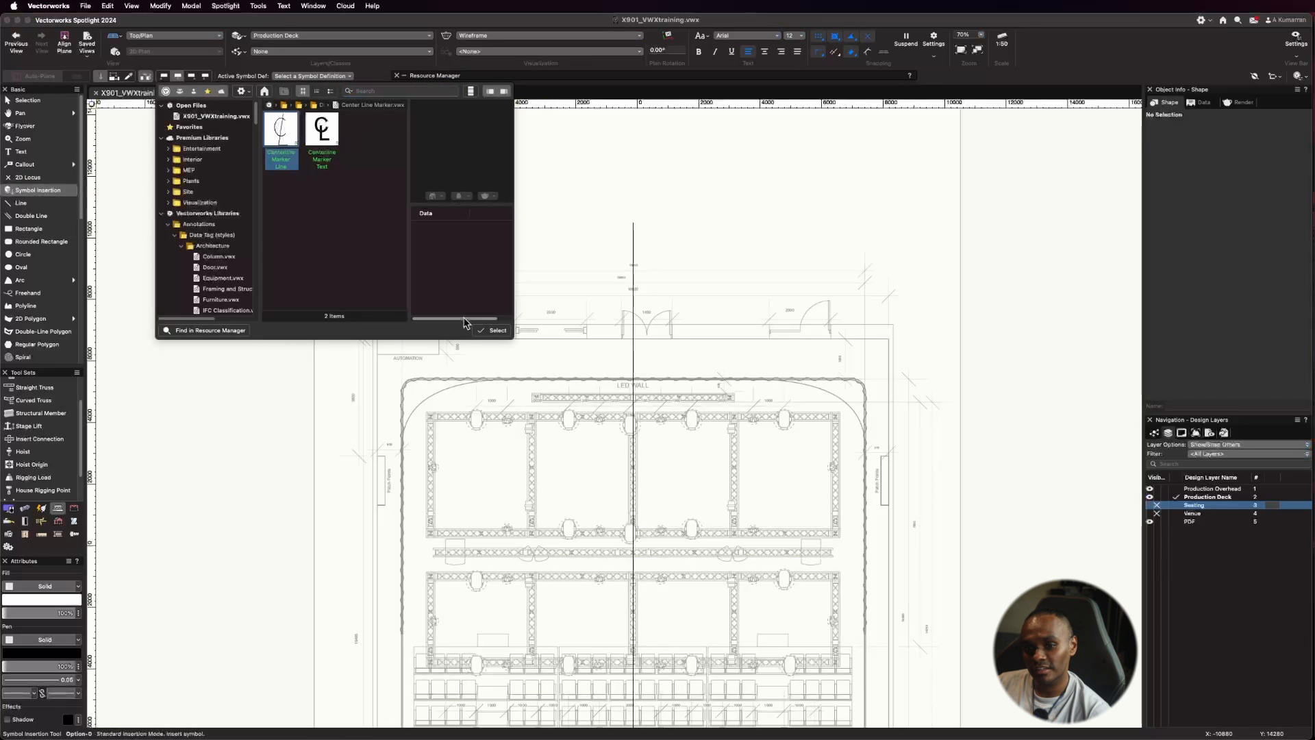
click(498, 331)
scroll(647, 208, up, 5)
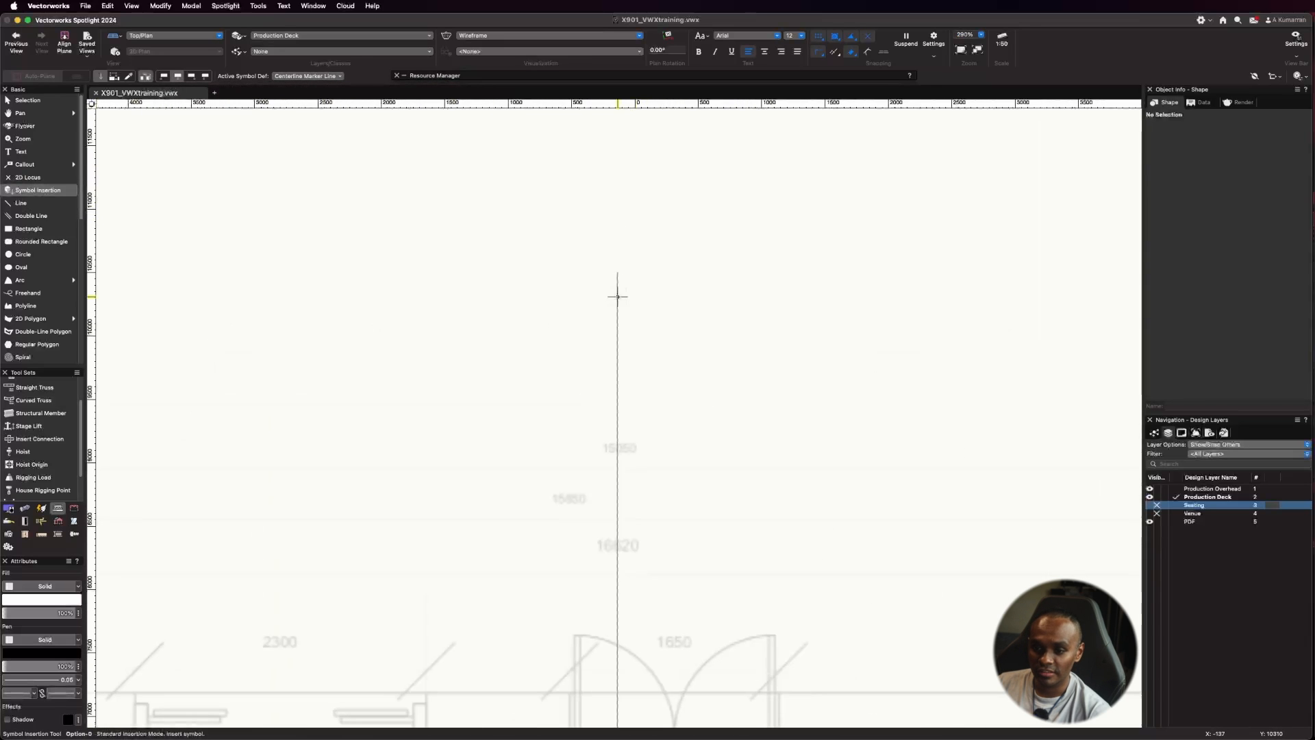
click(685, 272)
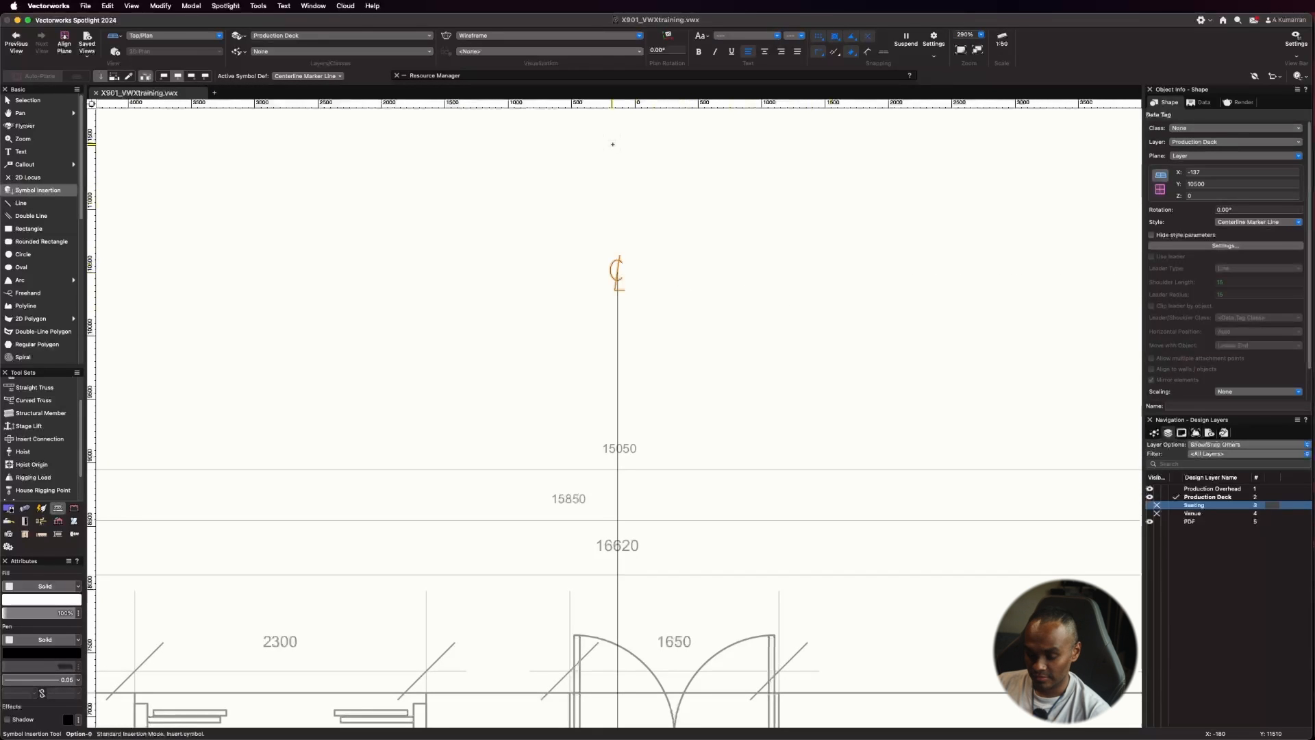
key(x)
scroll(607, 134, down, 6)
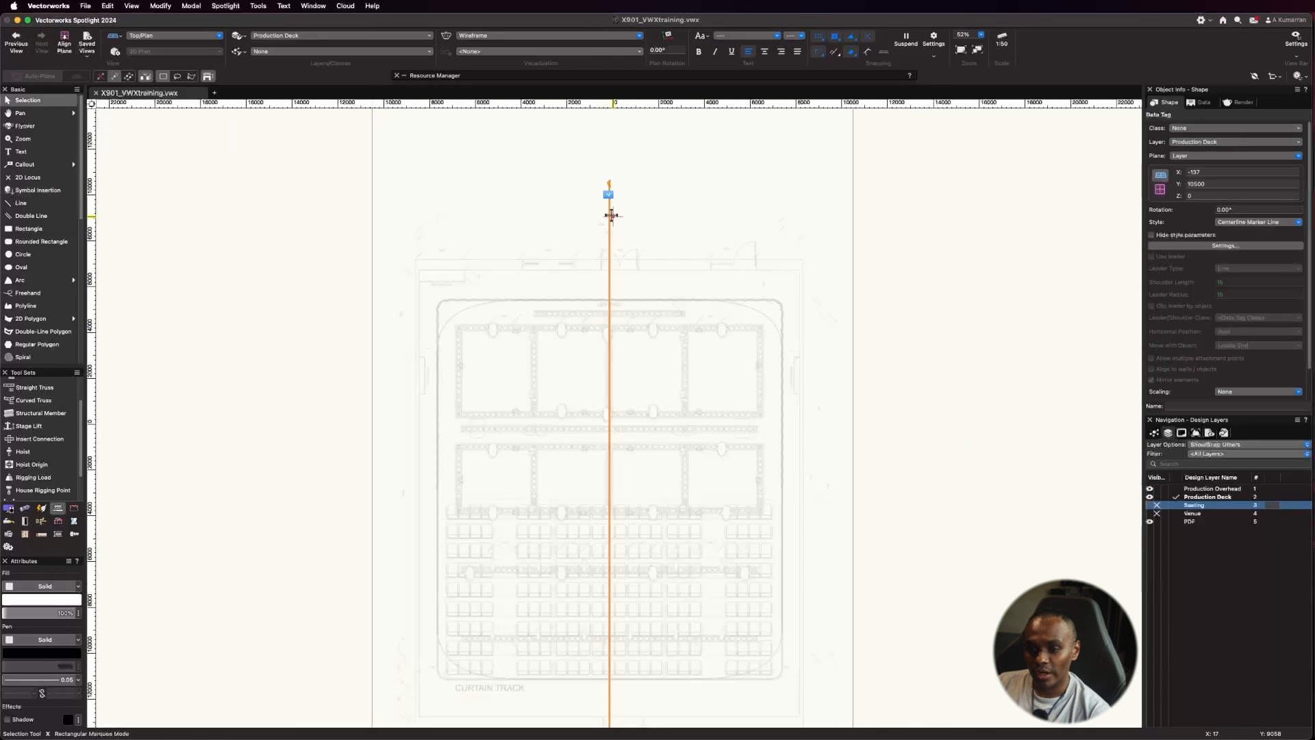
scroll(611, 215, down, 1)
click(794, 298)
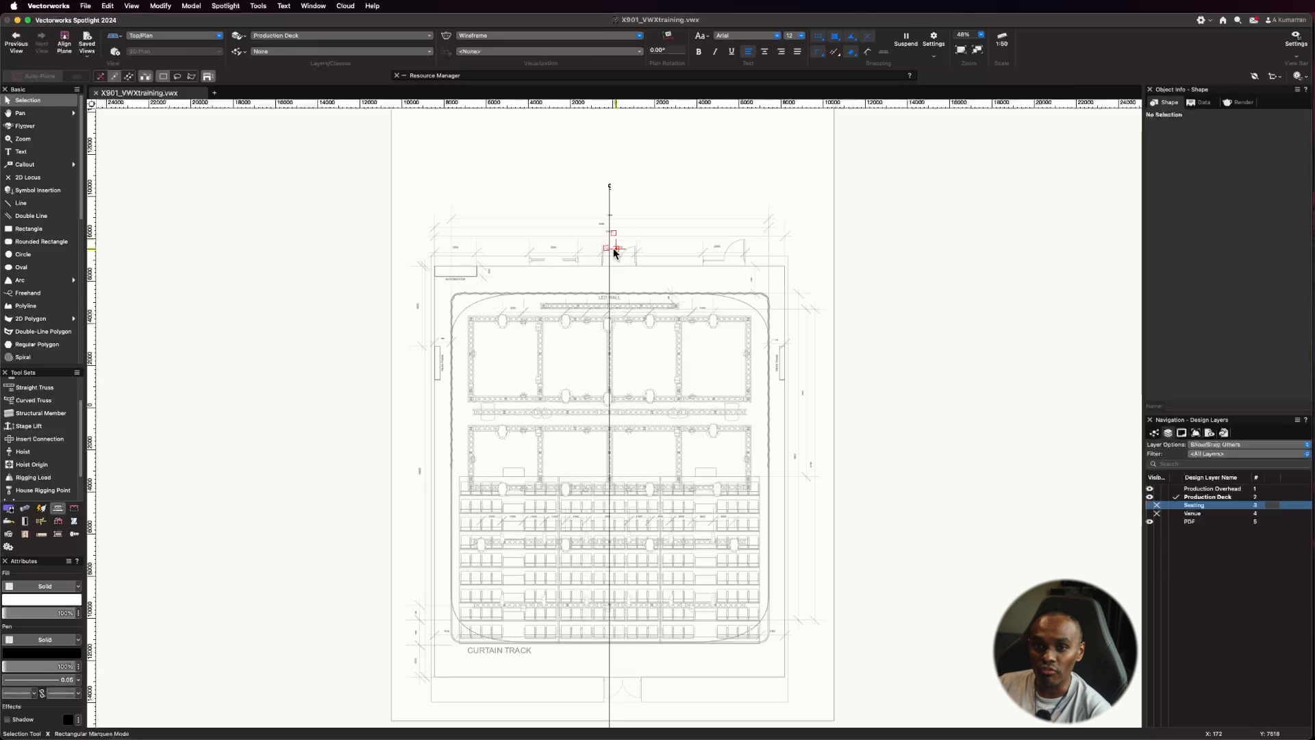
Step: Convert the vertical centre line into a guide and clear the selection
scroll(615, 252, up, 2)
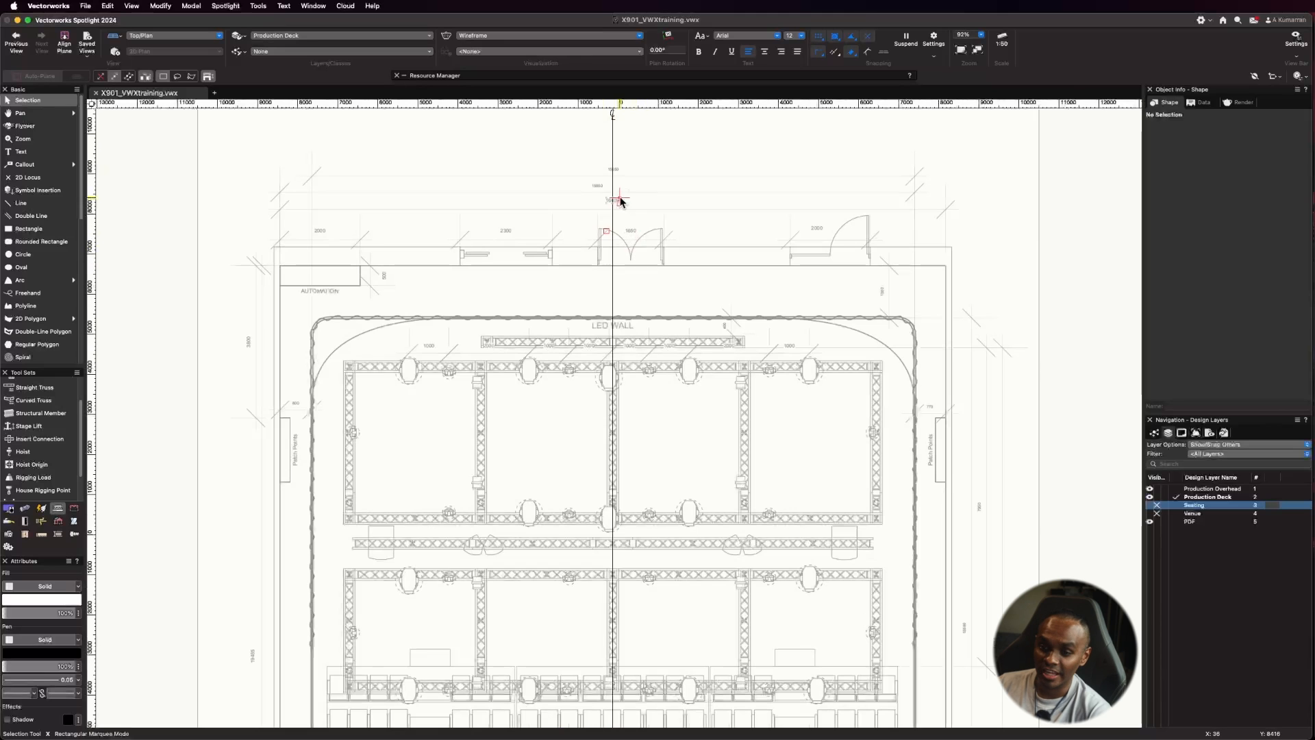
scroll(569, 176, up, 3)
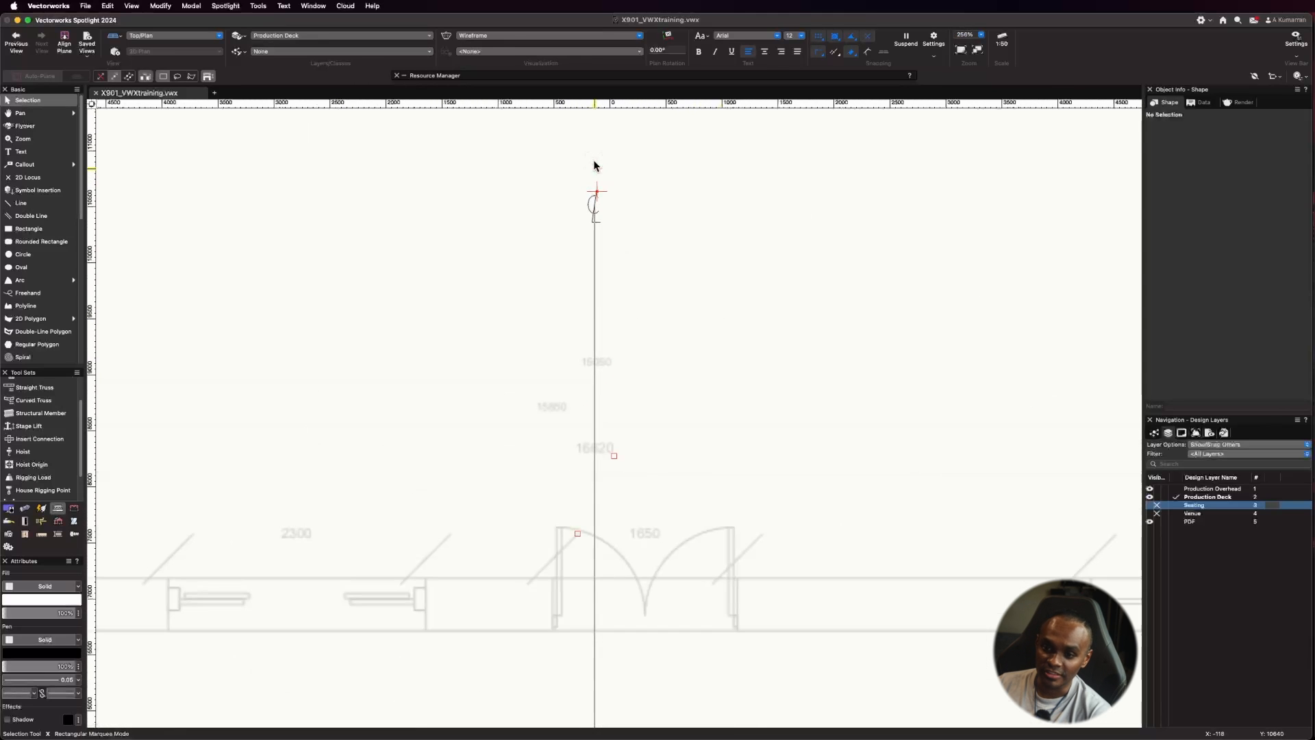
click(595, 203)
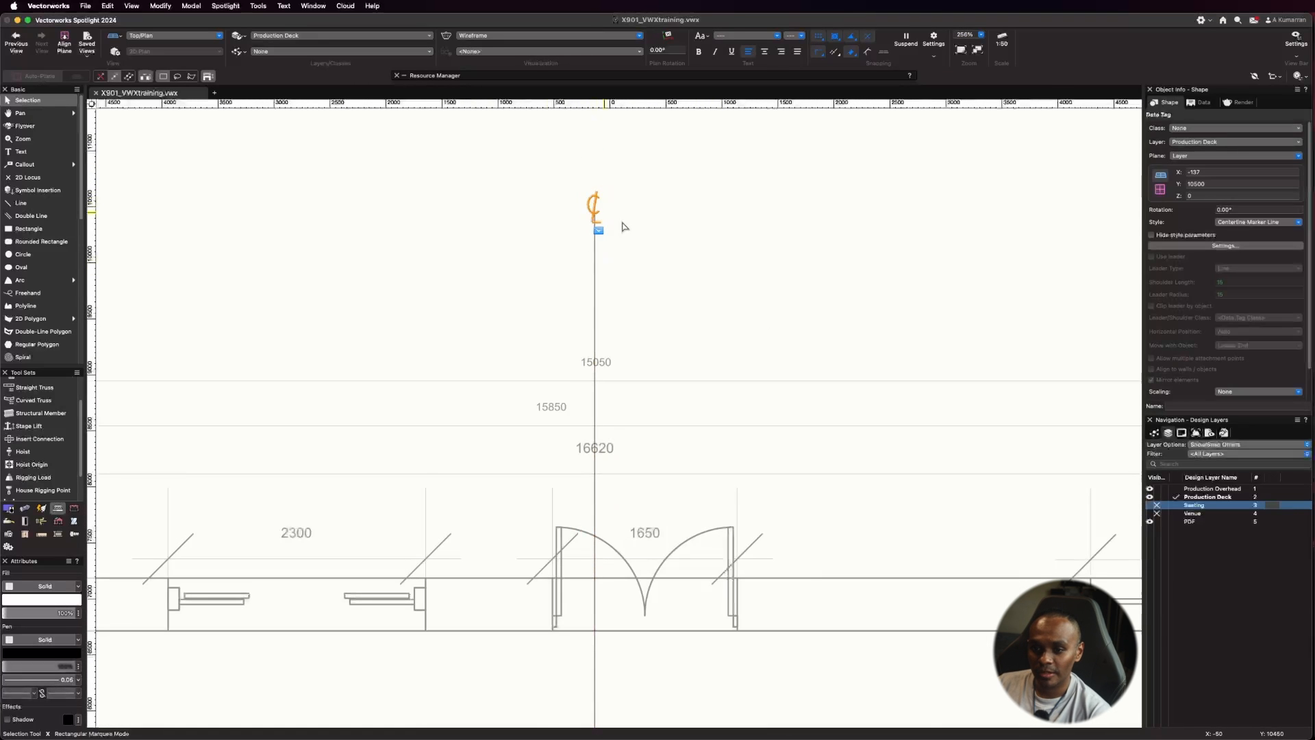
click(594, 312)
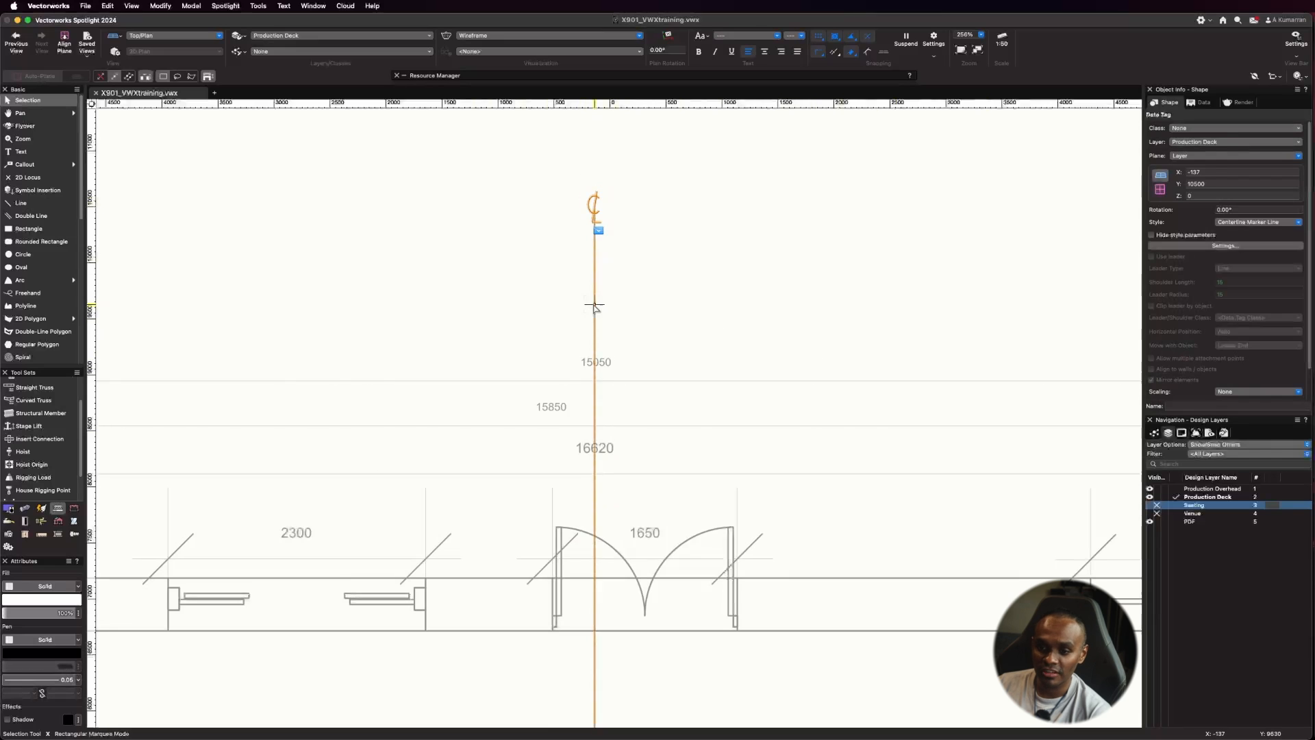
scroll(681, 232, down, 3)
scroll(524, 284, down, 2)
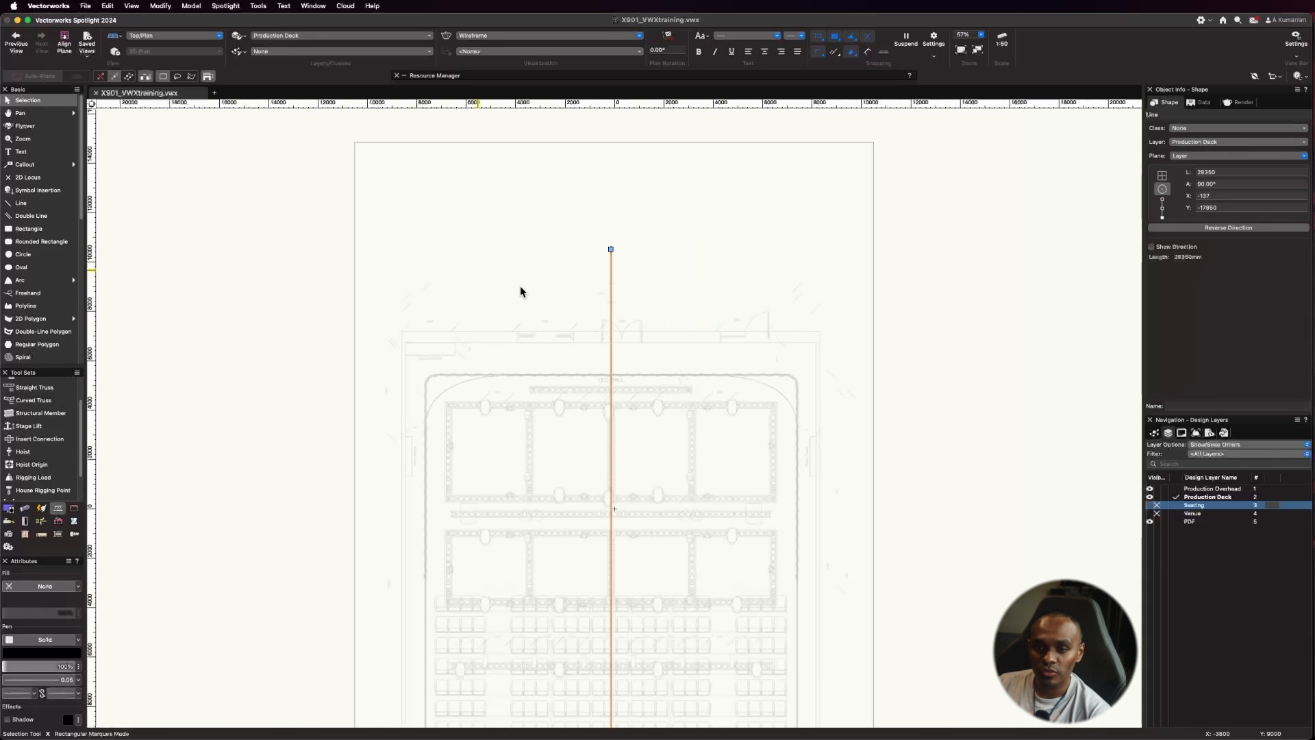
click(160, 6)
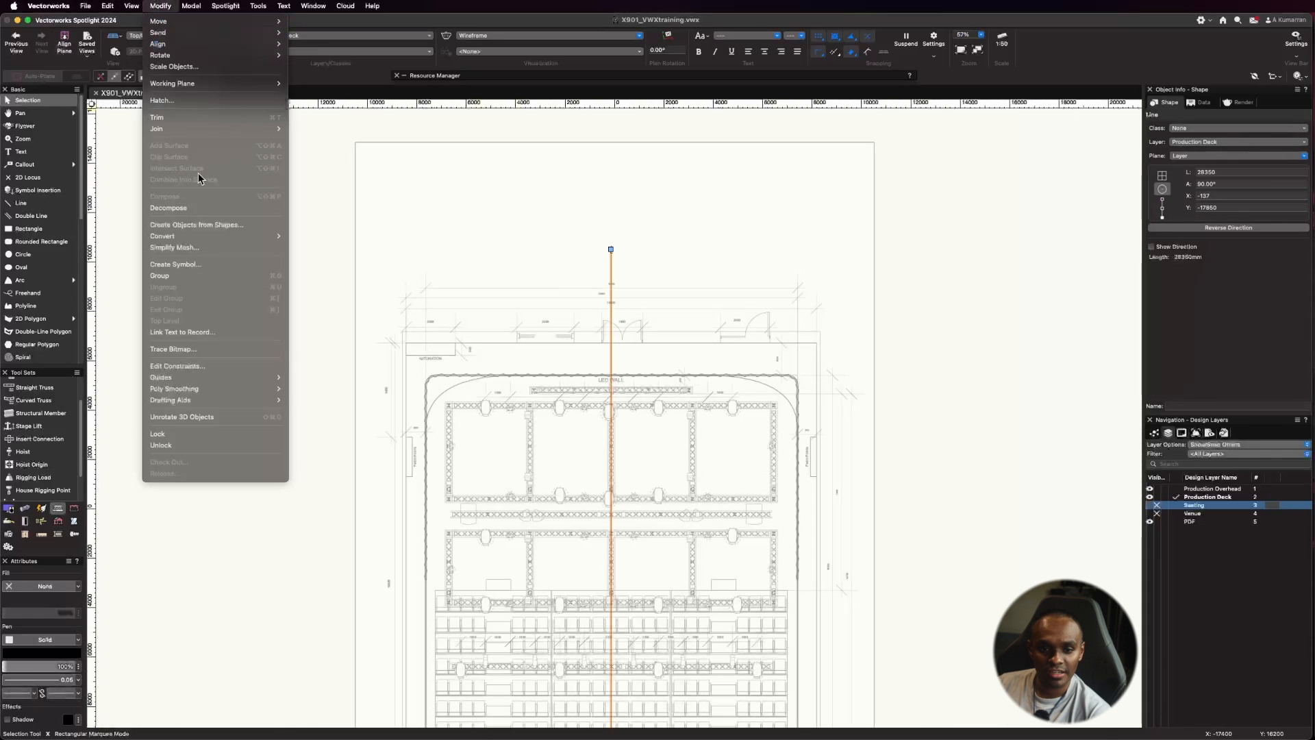
mouse_move(216, 380)
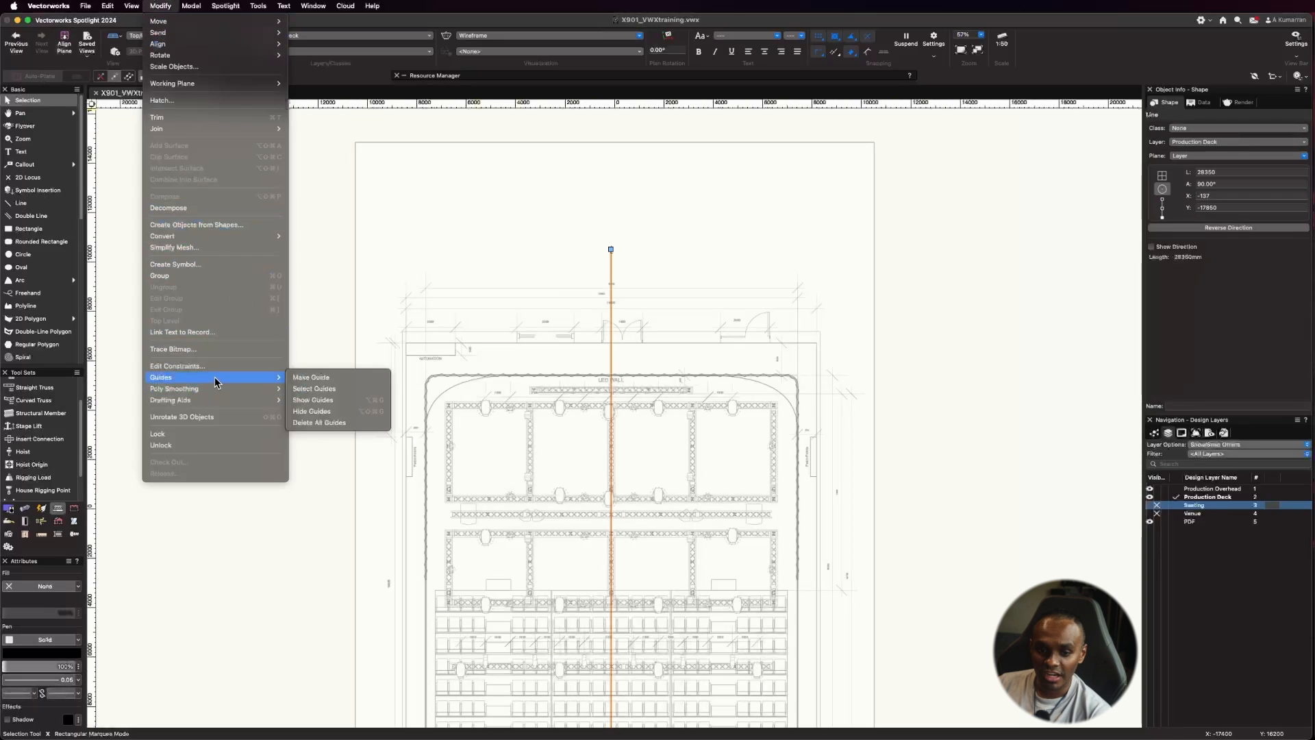
click(335, 379)
scroll(582, 333, up, 3)
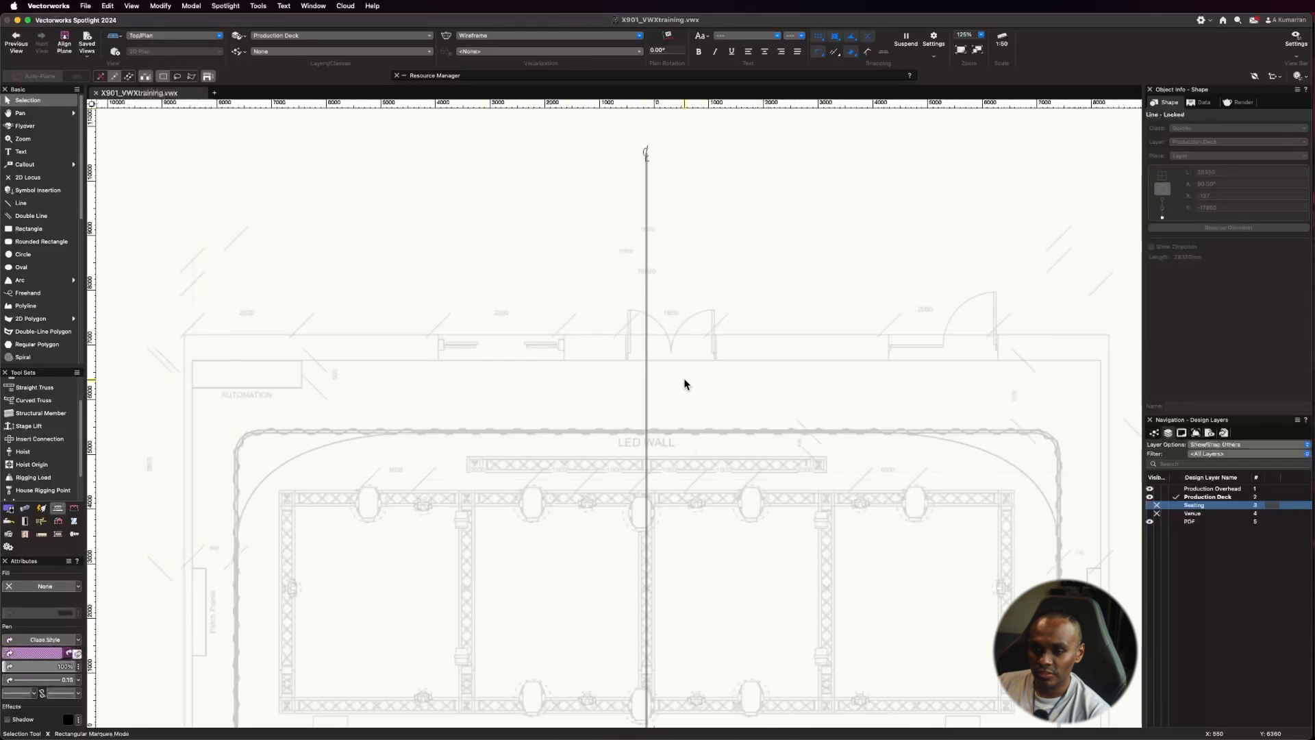
click(699, 402)
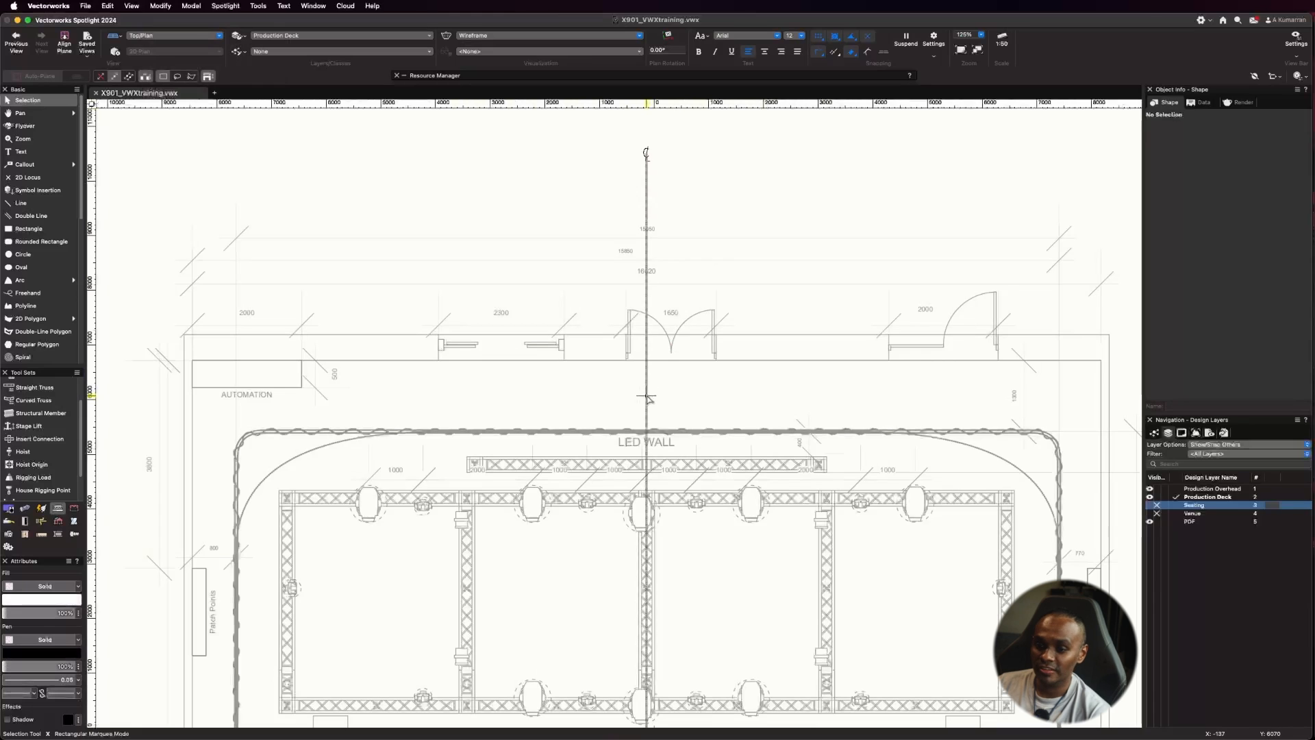
click(647, 396)
click(677, 396)
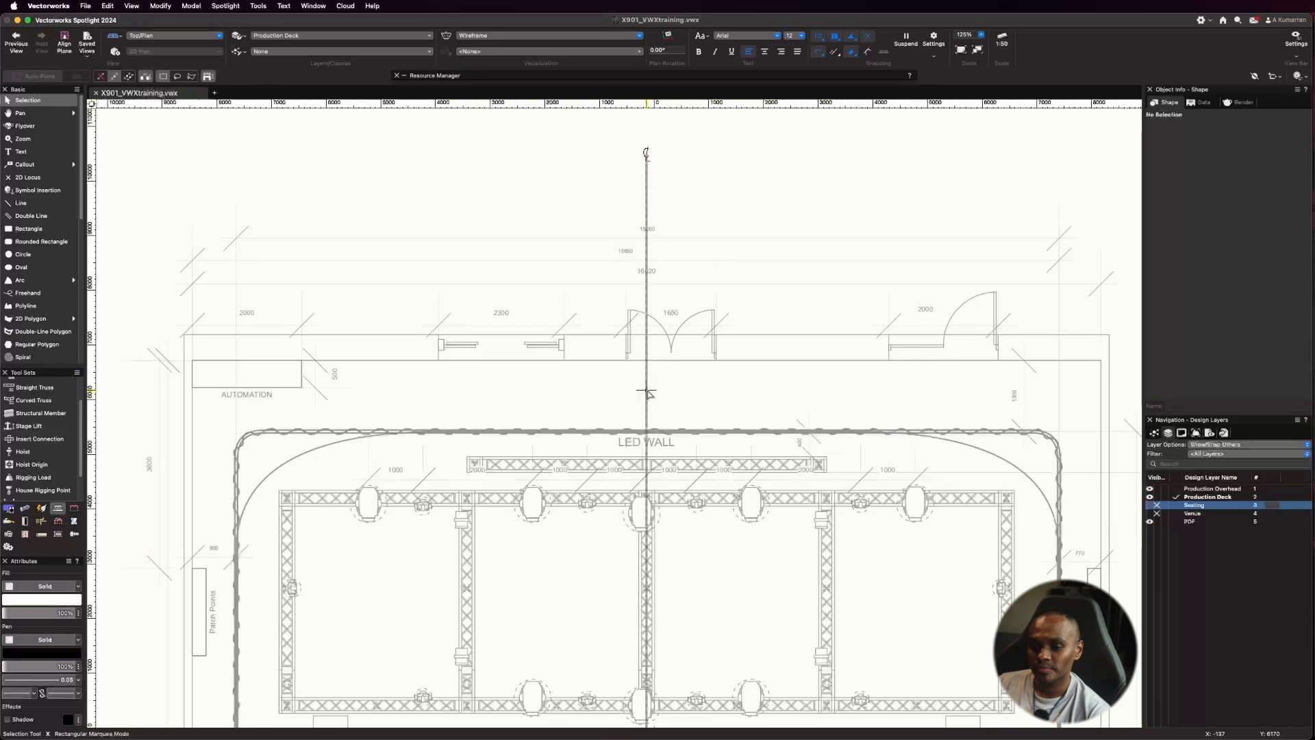
click(644, 392)
click(678, 397)
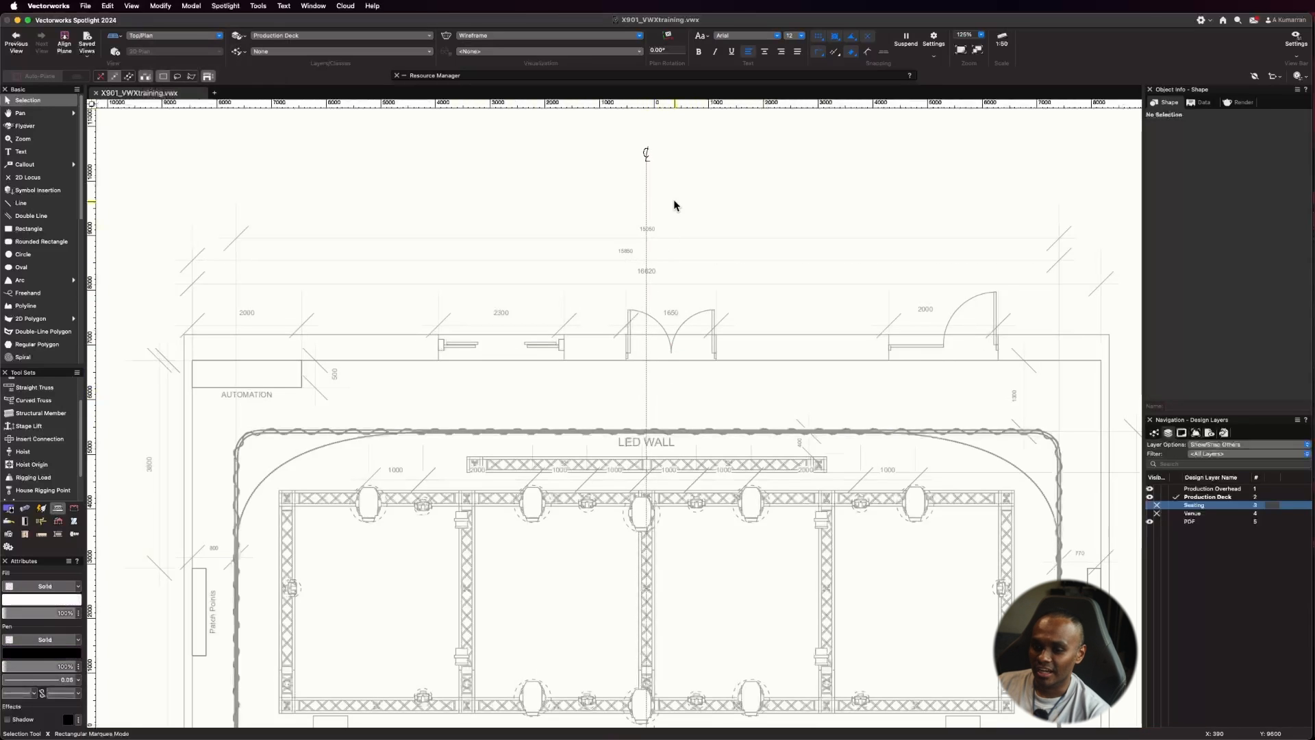
scroll(676, 205, down, 2)
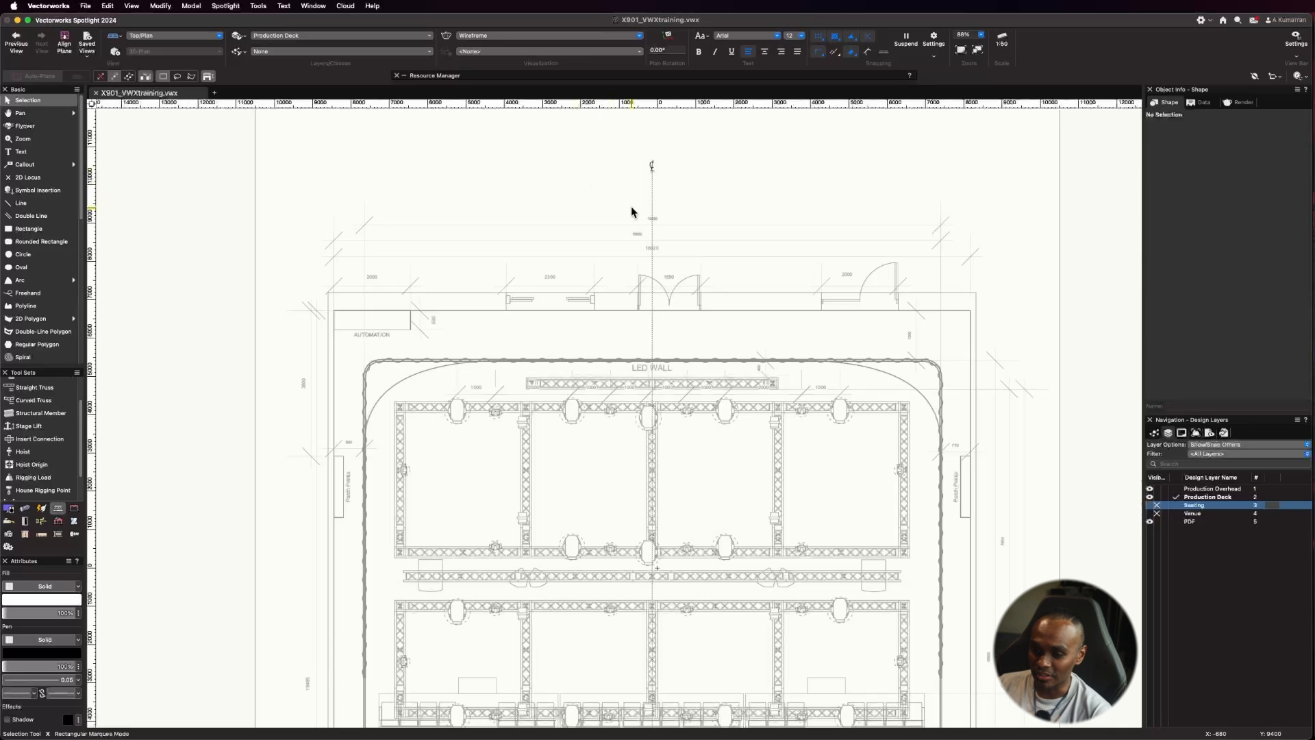
scroll(688, 452, up, 1)
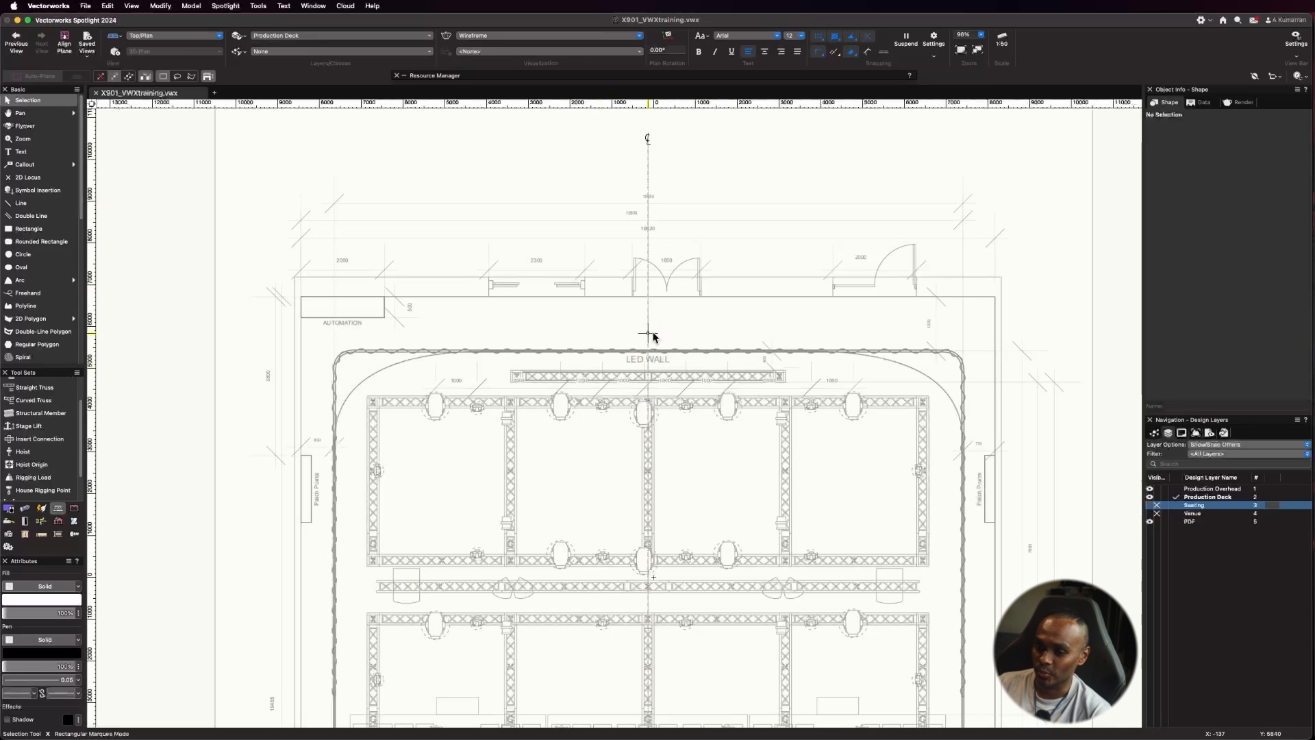
scroll(651, 334, down, 3)
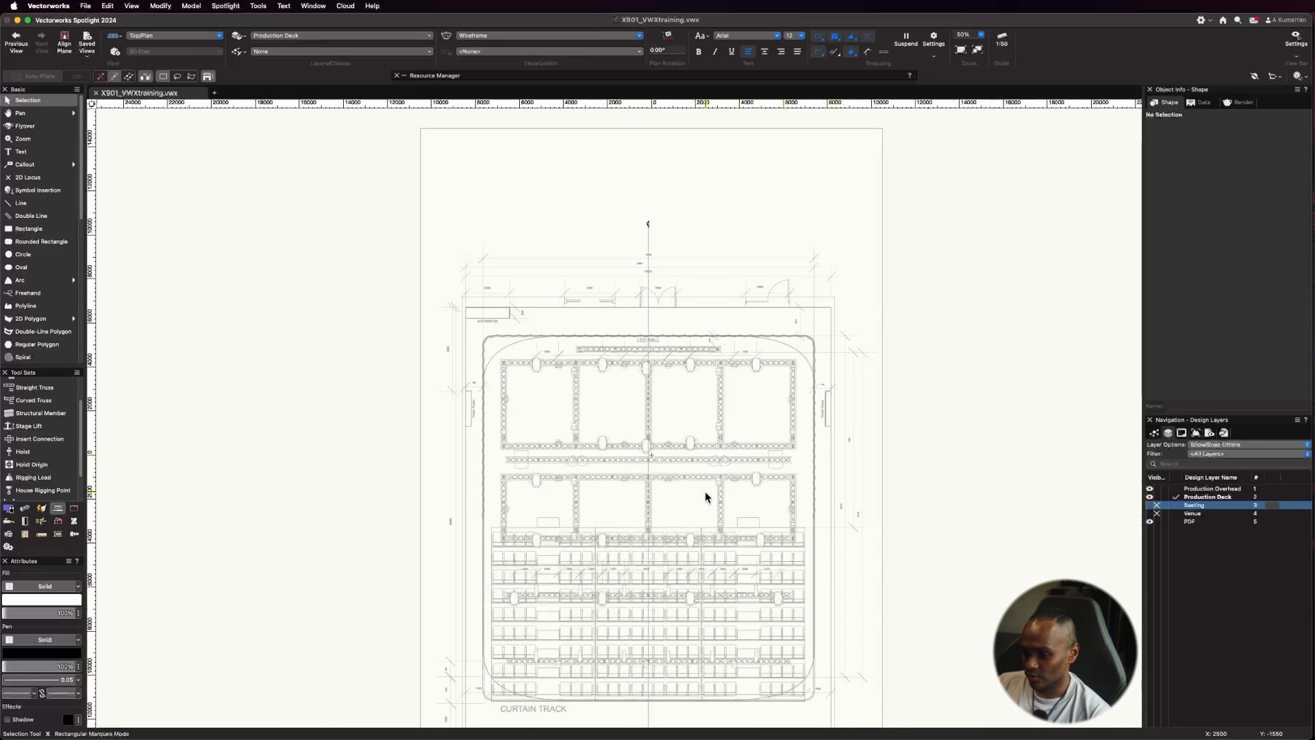
Step: Draw a 1000 mm vertical line up from the front edge of the seating block, just left of the centre line
scroll(705, 491, up, 2)
scroll(558, 479, up, 2)
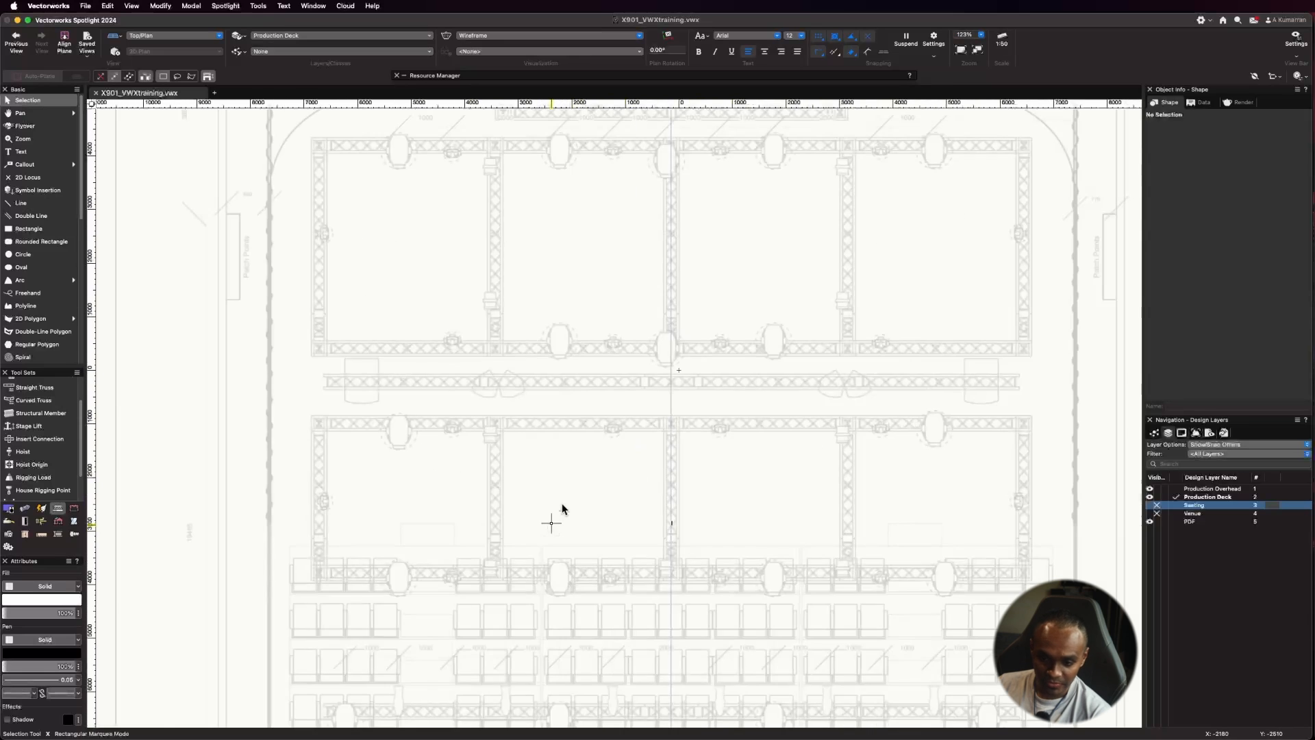
click(22, 202)
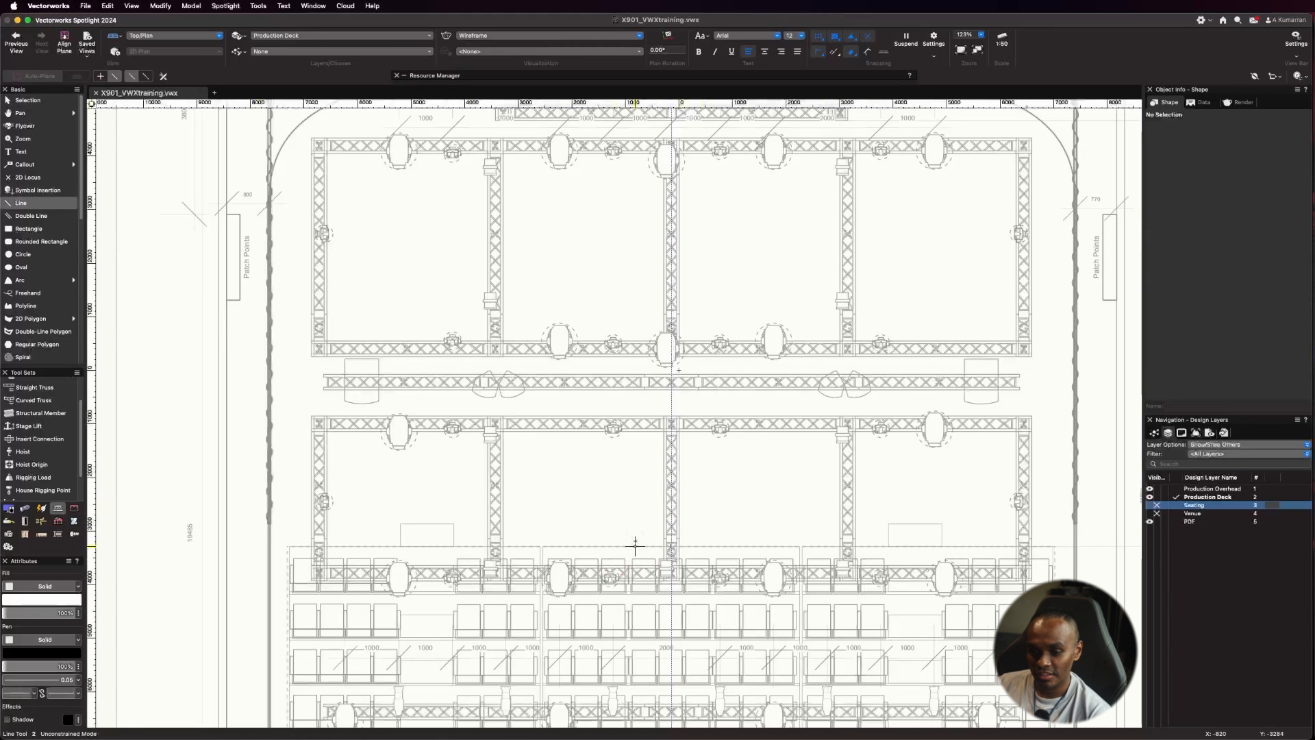
scroll(634, 546, up, 2)
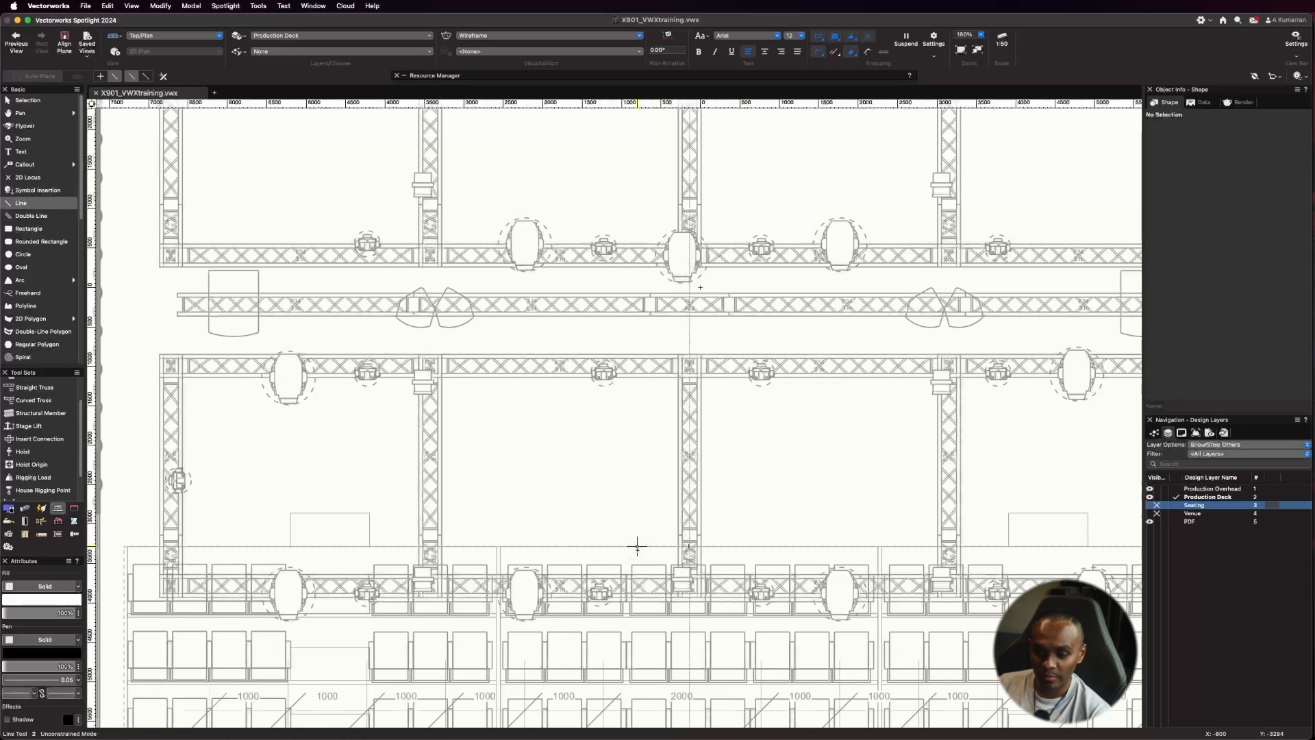
click(636, 546)
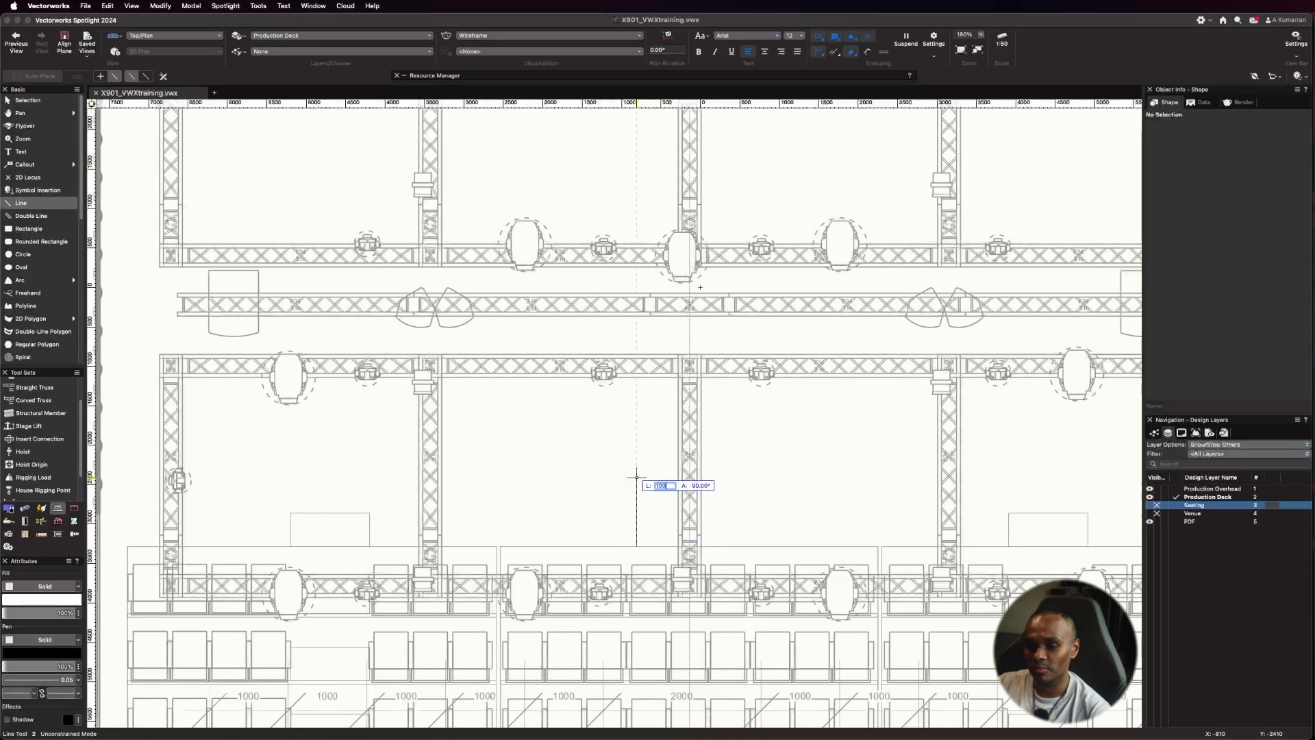
key(Tab)
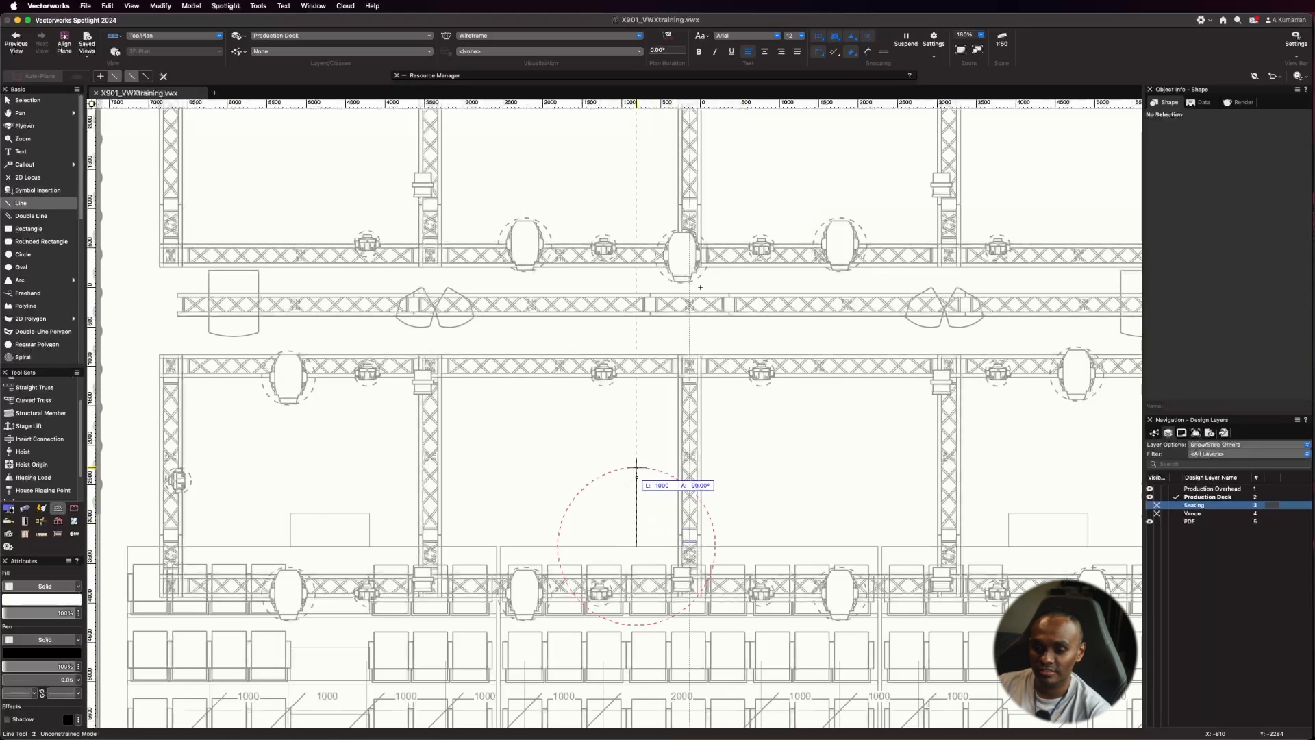
click(636, 472)
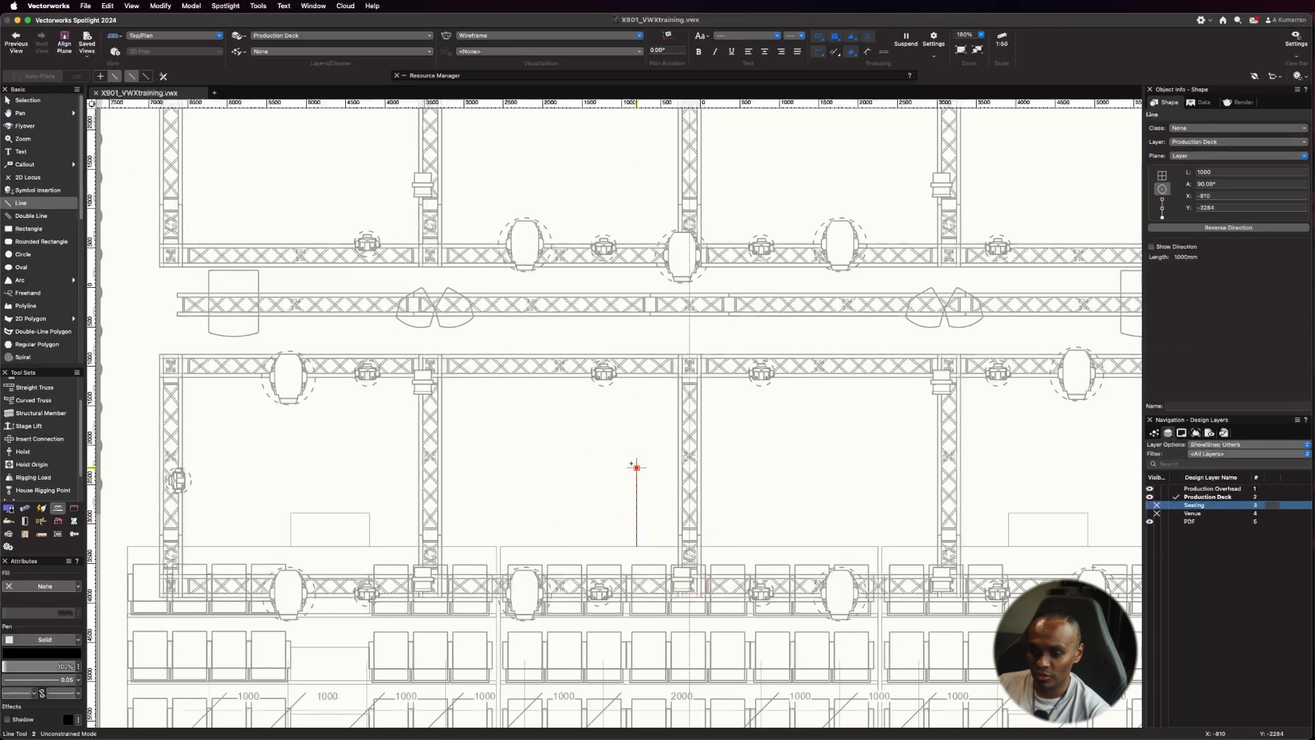
Step: Draw a horizontal line about 8984 mm long from the vertical line's upper end to the venue's right wall
click(636, 467)
scroll(636, 467, down, 5)
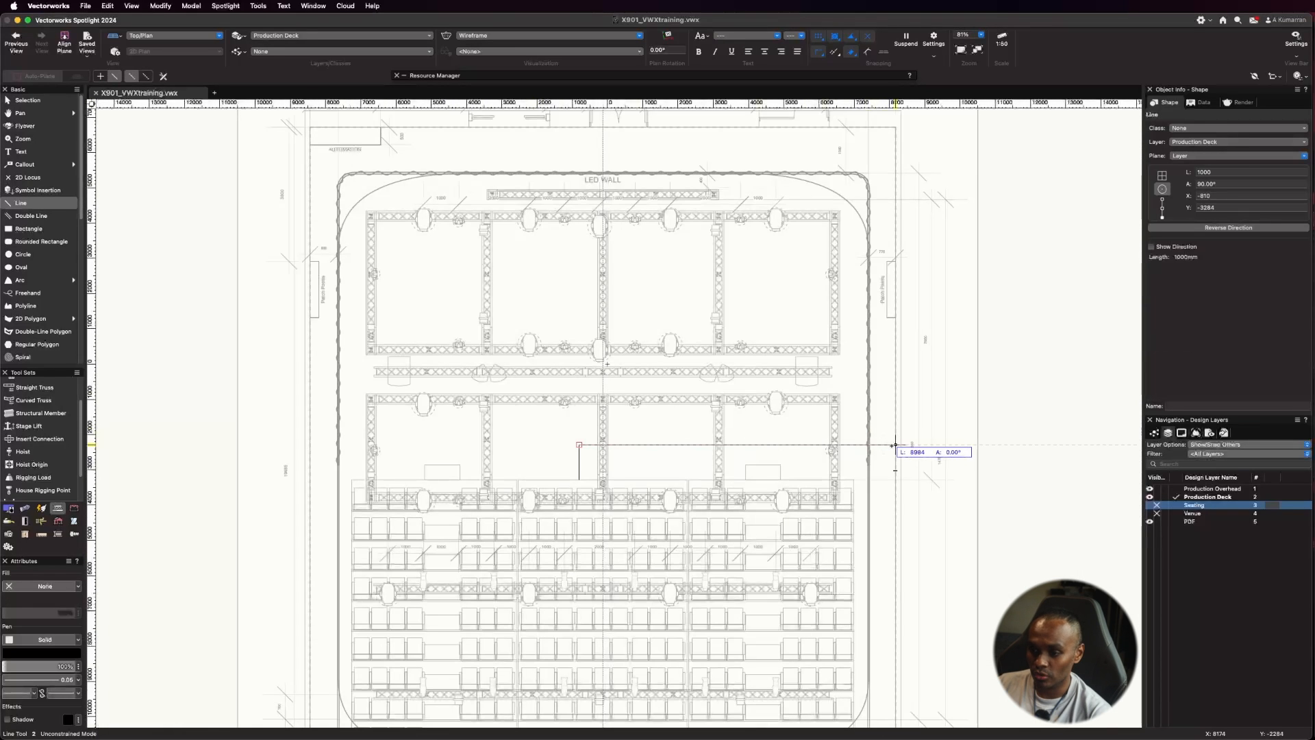
click(895, 445)
key(x)
Step: Extend the horizontal line's left end to the venue's left wall, about 16620 mm in total, and delete the short vertical line
scroll(536, 434, up, 5)
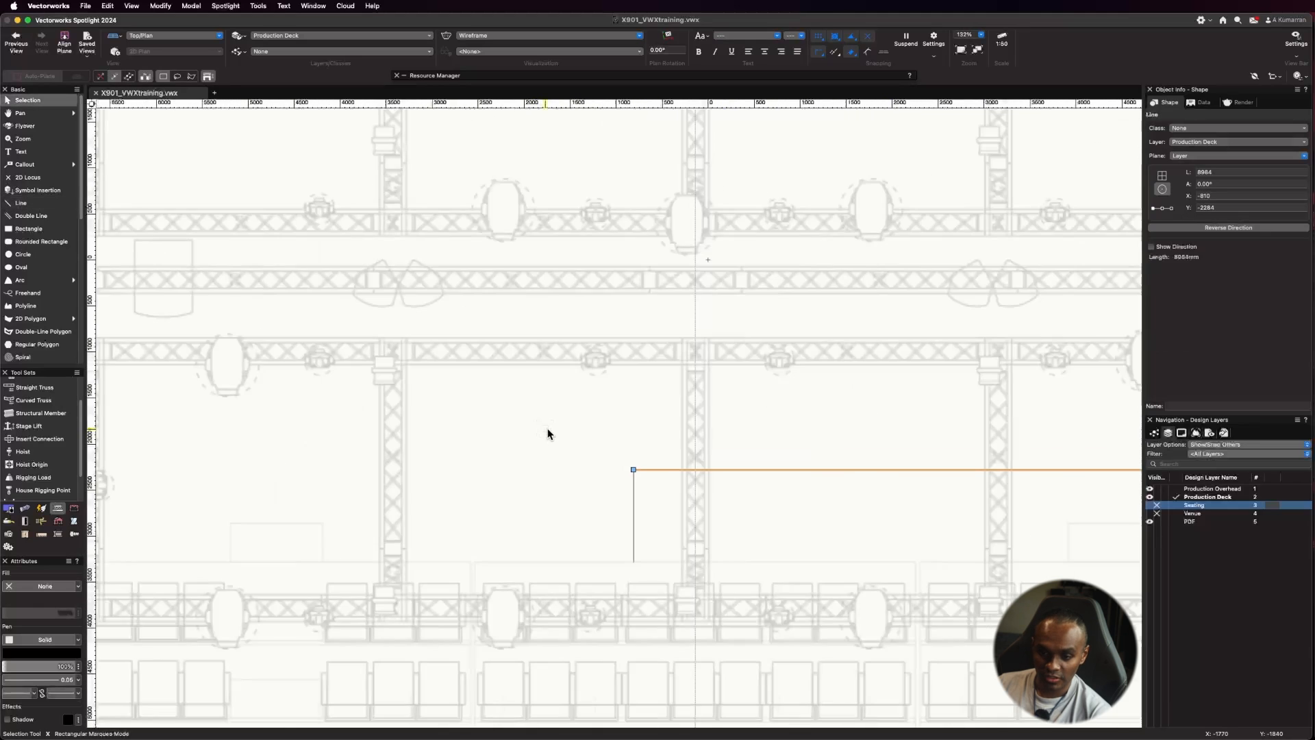
scroll(633, 470, down, 2)
drag(633, 470, 305, 469)
scroll(405, 473, down, 2)
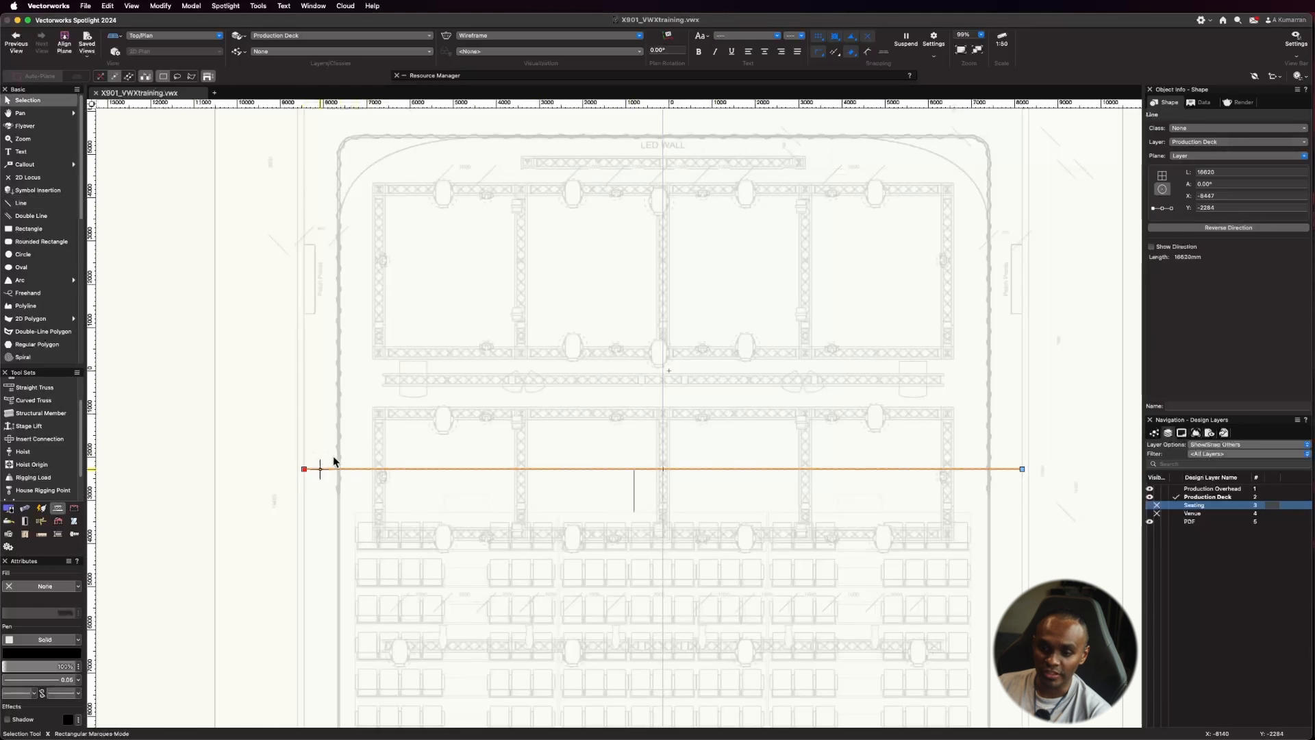
click(634, 488)
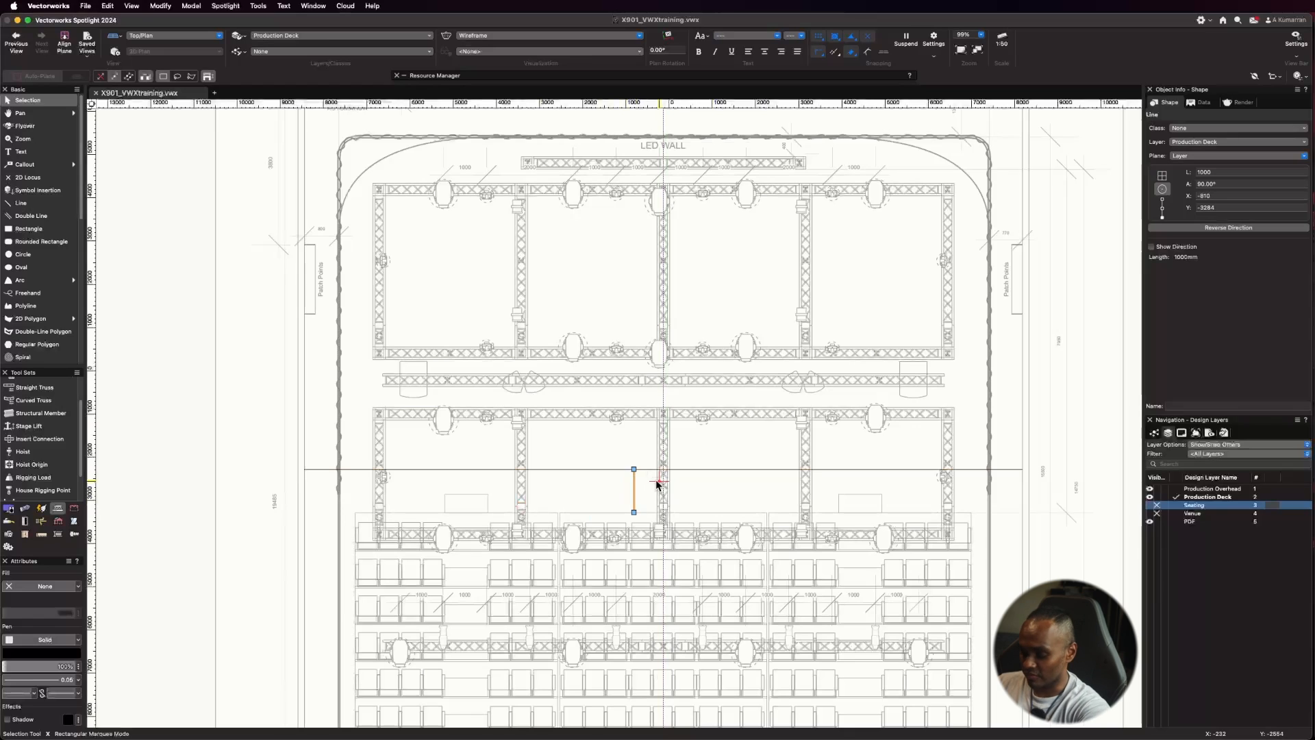
key(Delete)
Step: Convert the horizontal line in front of the seating into a guide and clear the selection
click(631, 469)
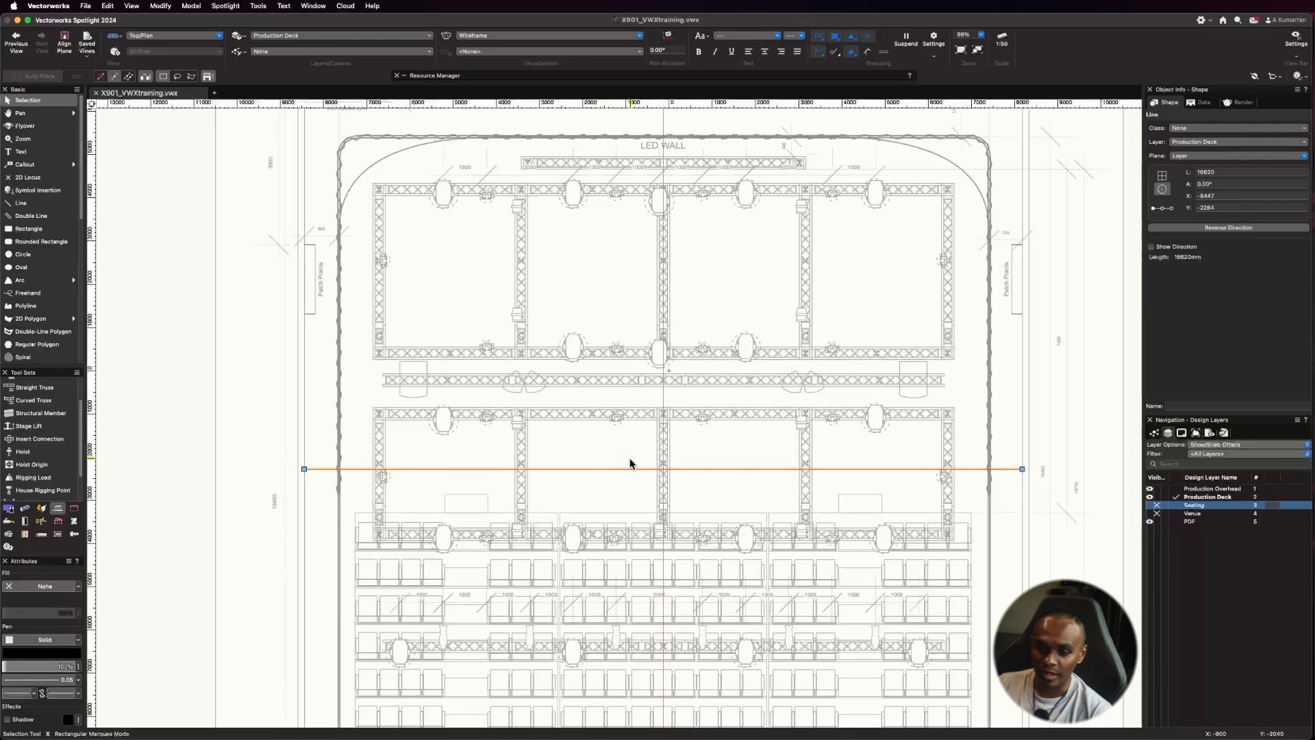
click(86, 6)
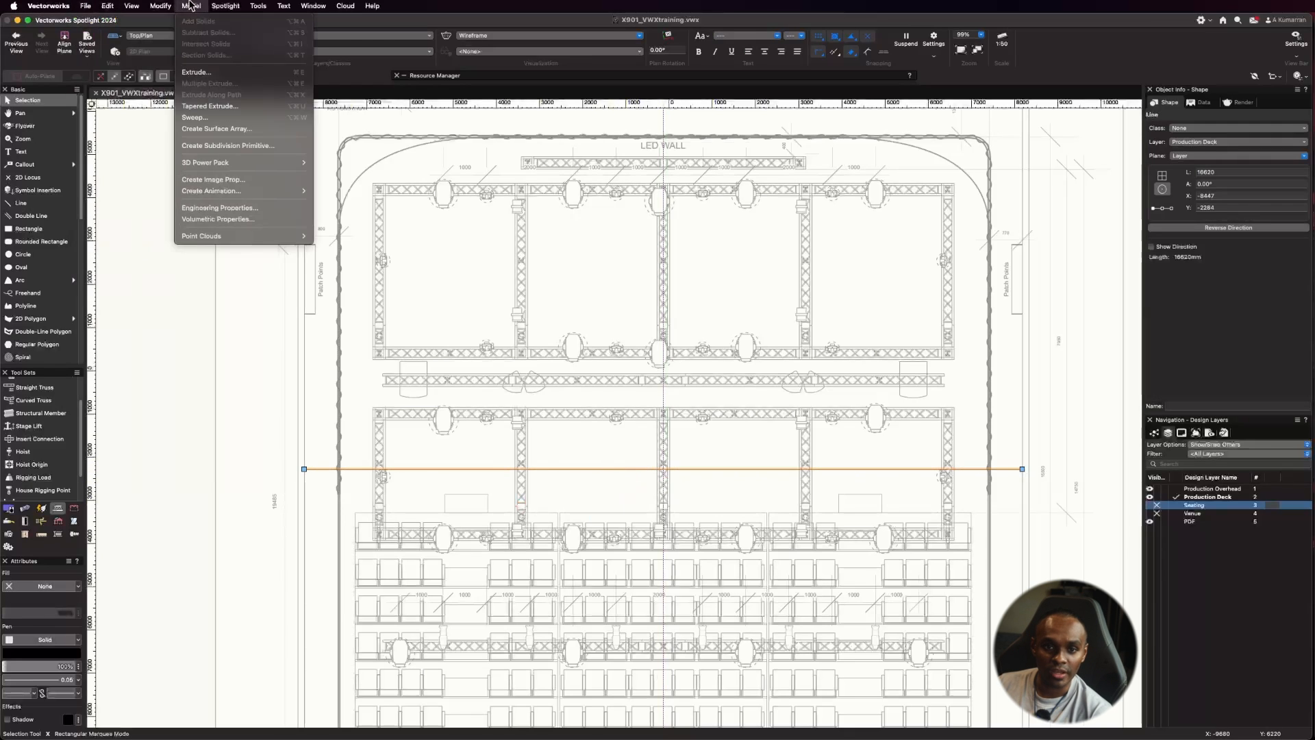
mouse_move(161, 6)
mouse_move(228, 378)
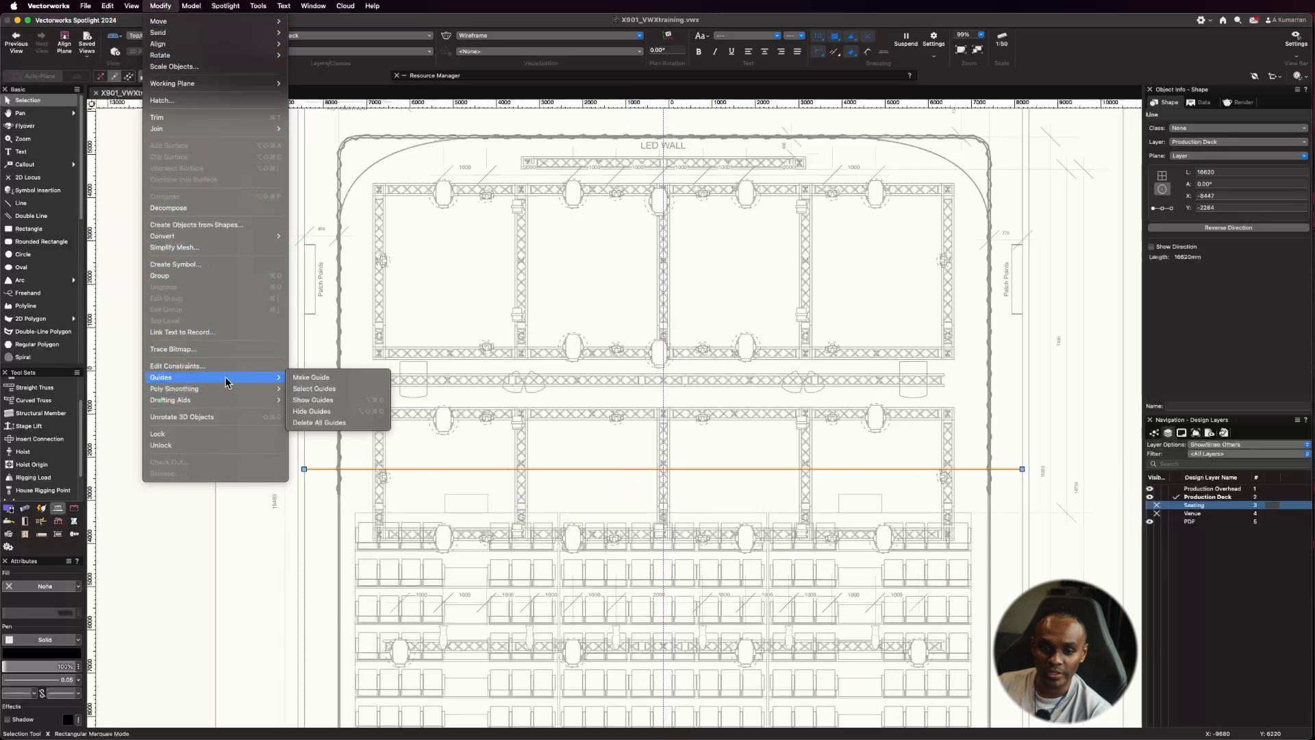
click(348, 377)
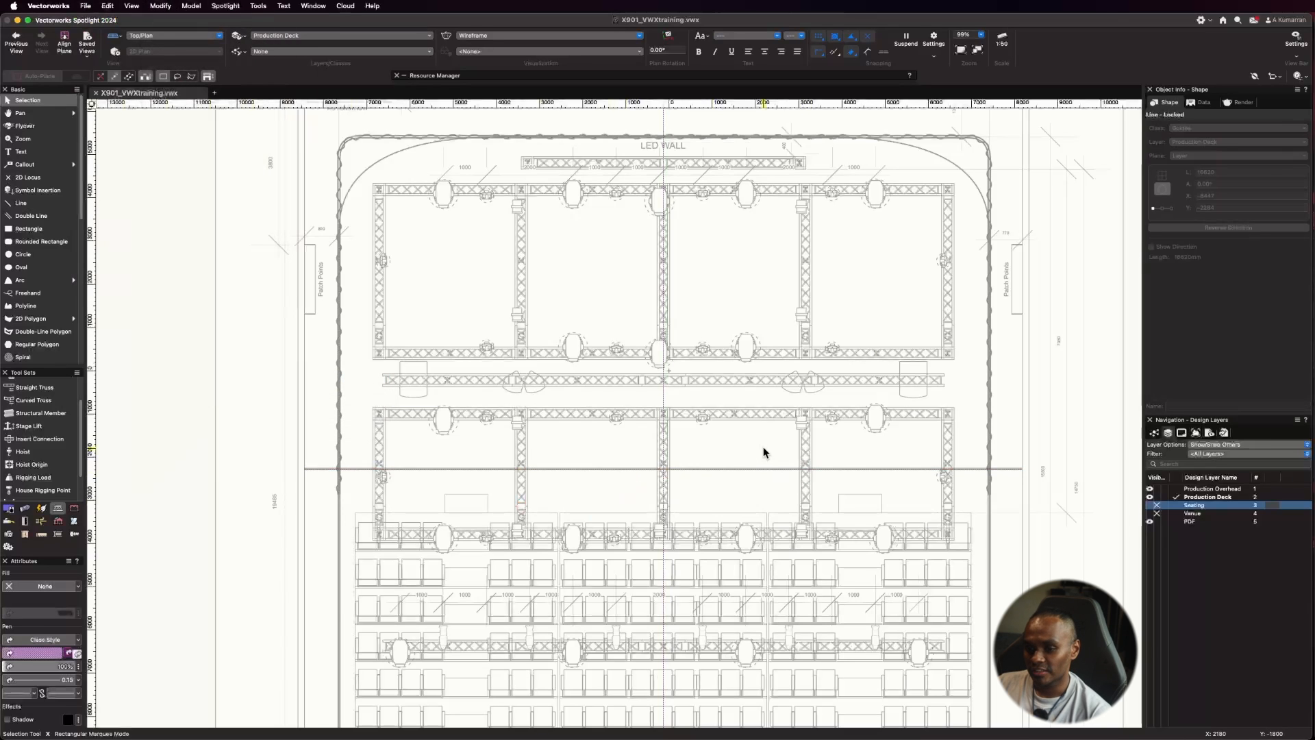
click(751, 469)
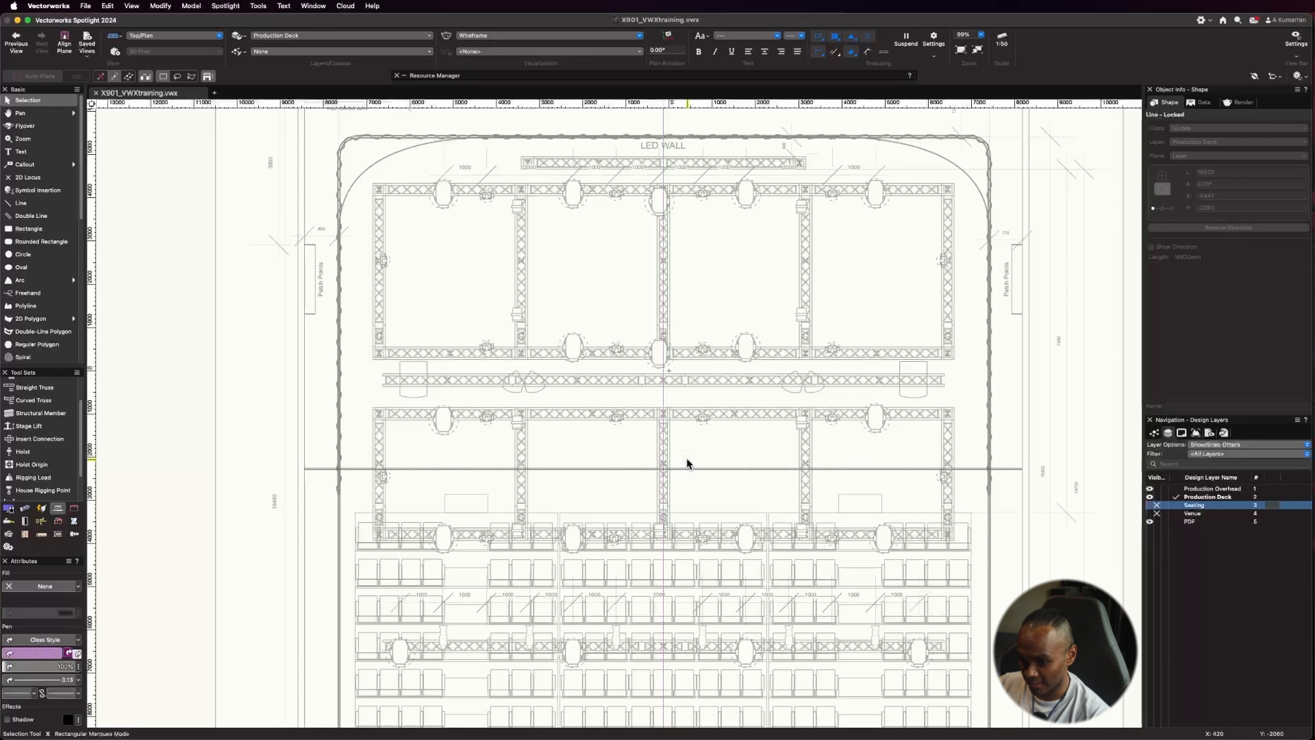
scroll(685, 429, down, 2)
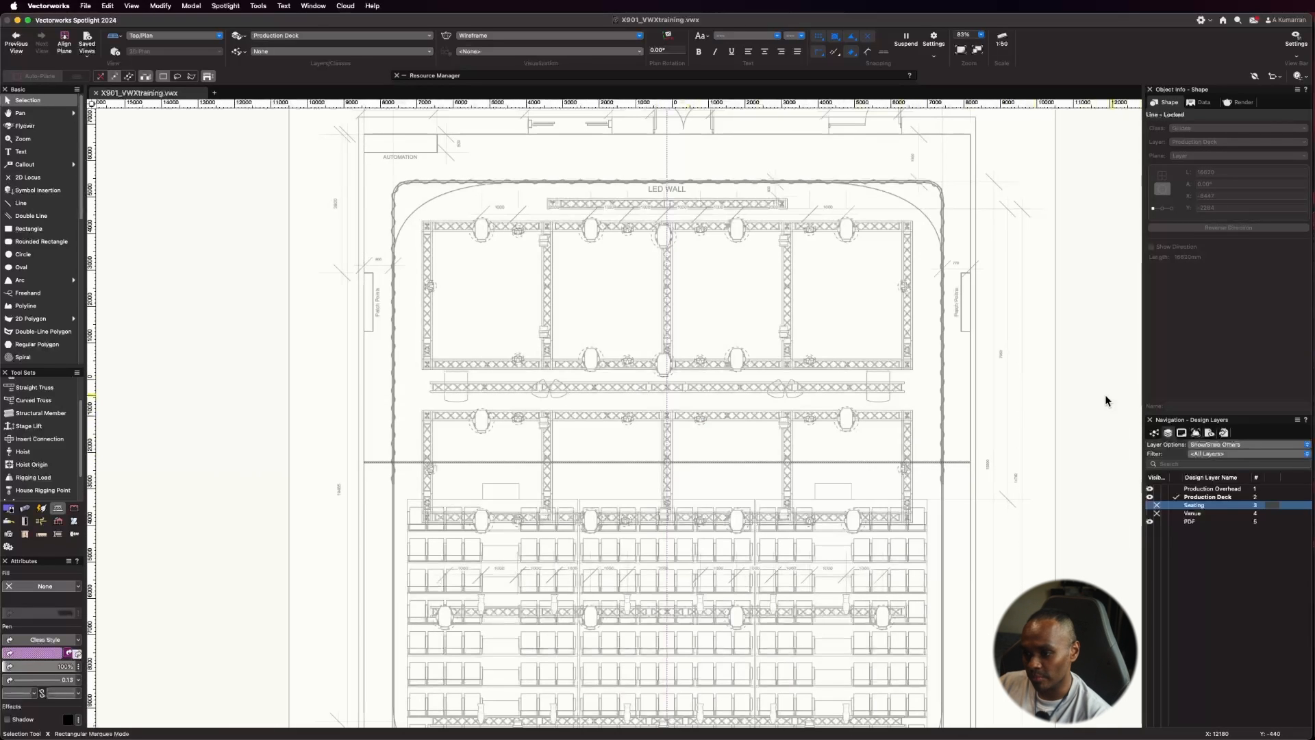
click(1066, 402)
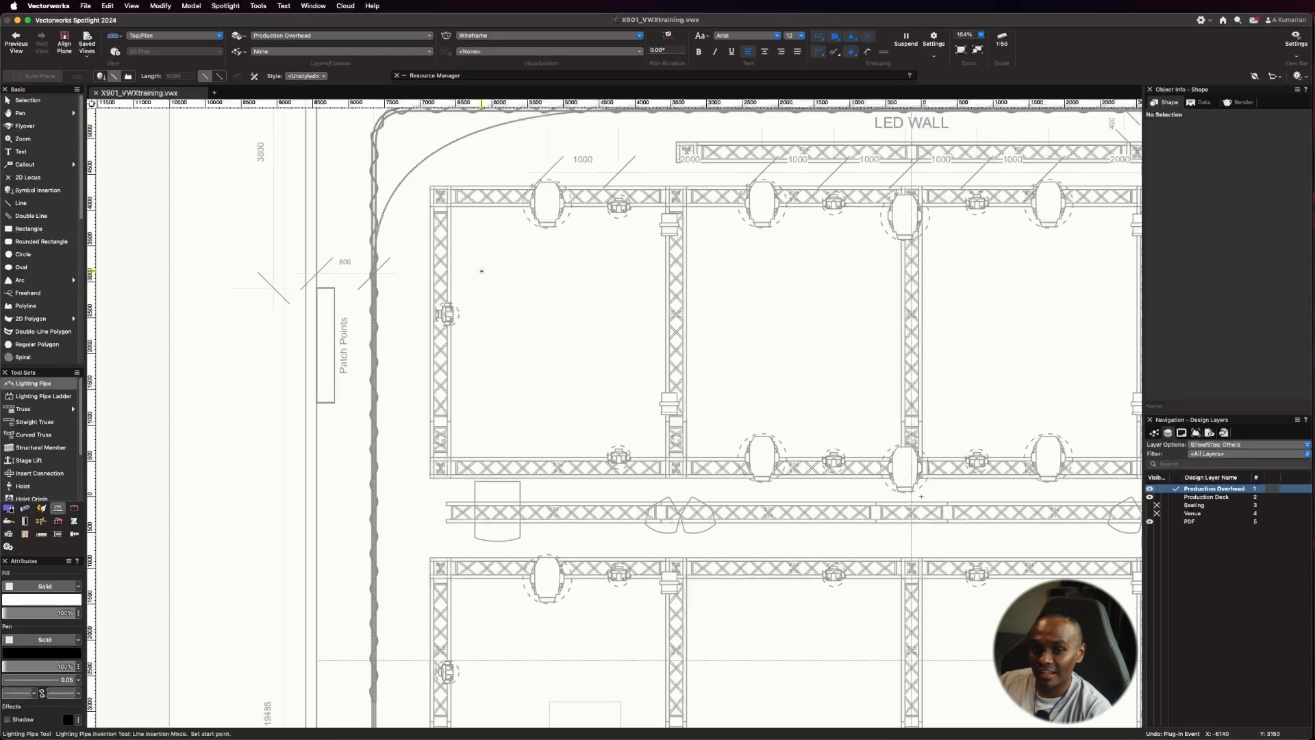
Step: Draw a horizontal lighting pipe about 1600 mm long inside the upper-left truss bay on the Production Overhead layer
click(483, 272)
click(598, 272)
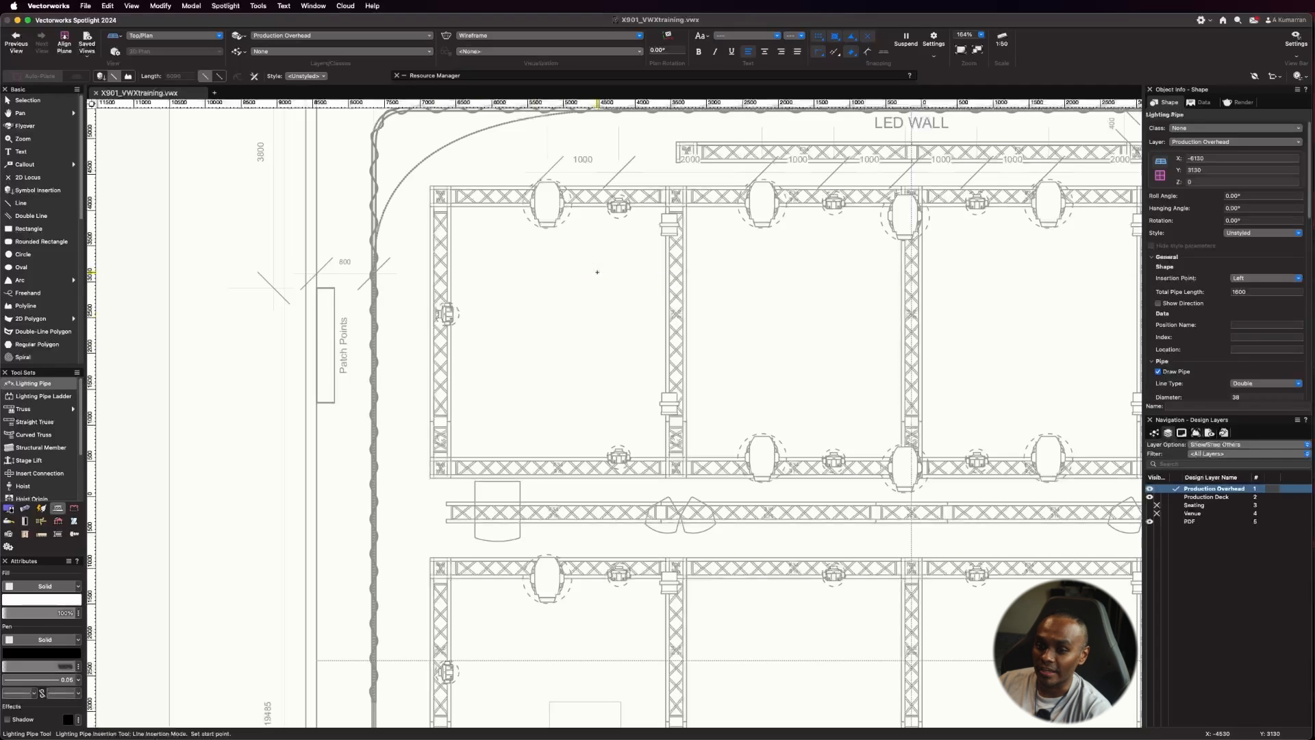
scroll(489, 219, up, 3)
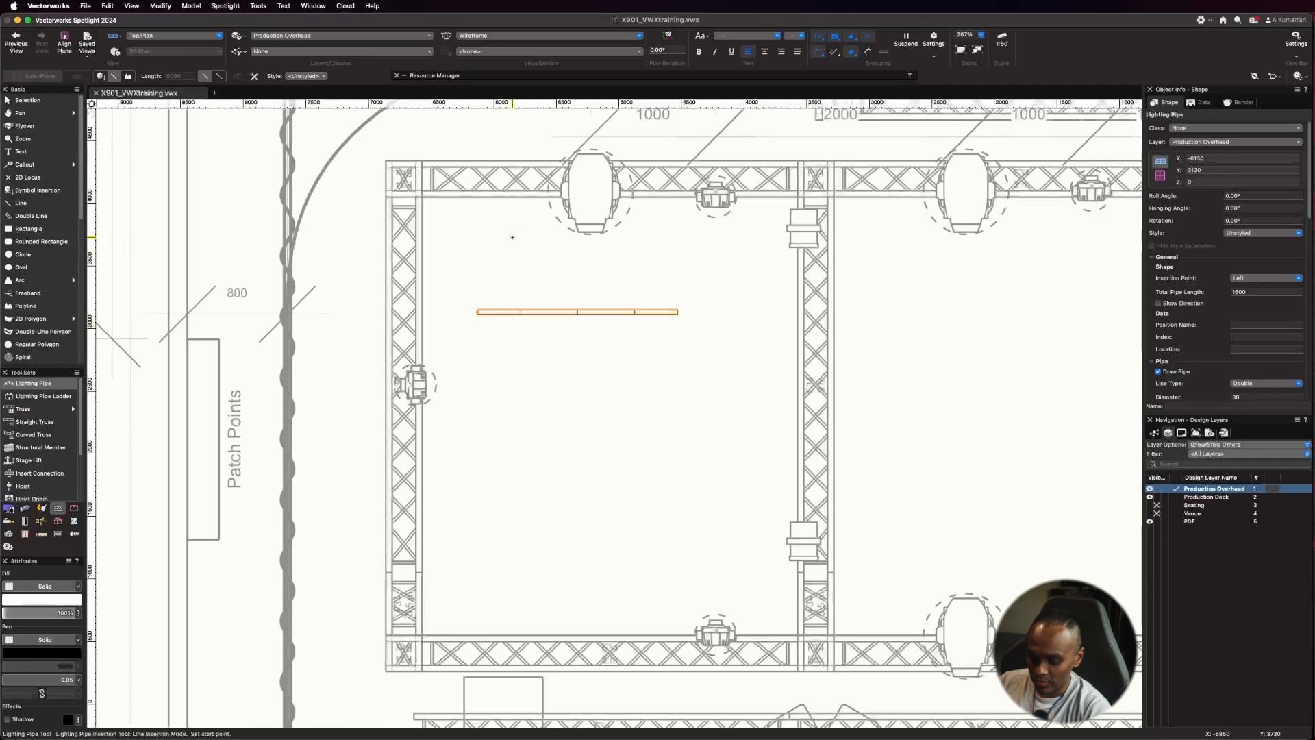
key(x)
Step: Switch the lighting pipe's Draw Pipe option off and back on
scroll(575, 326, up, 4)
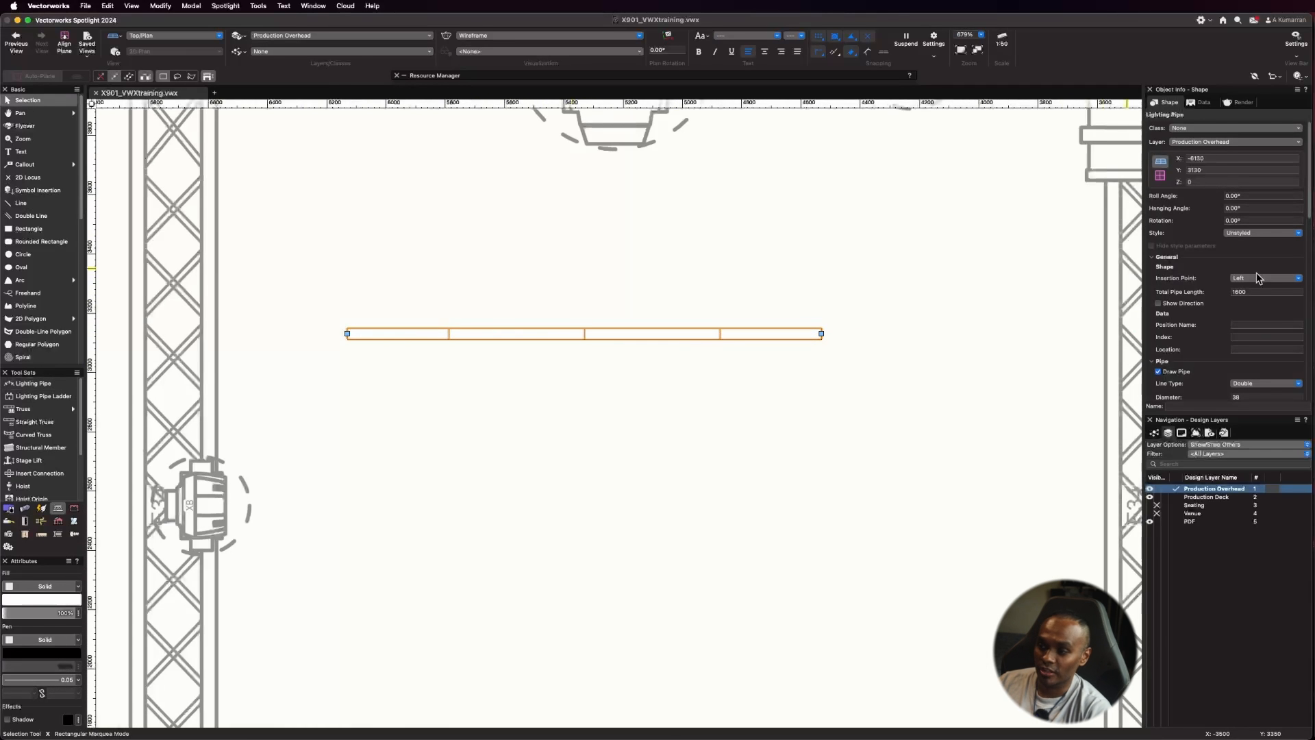
scroll(1225, 315, down, 3)
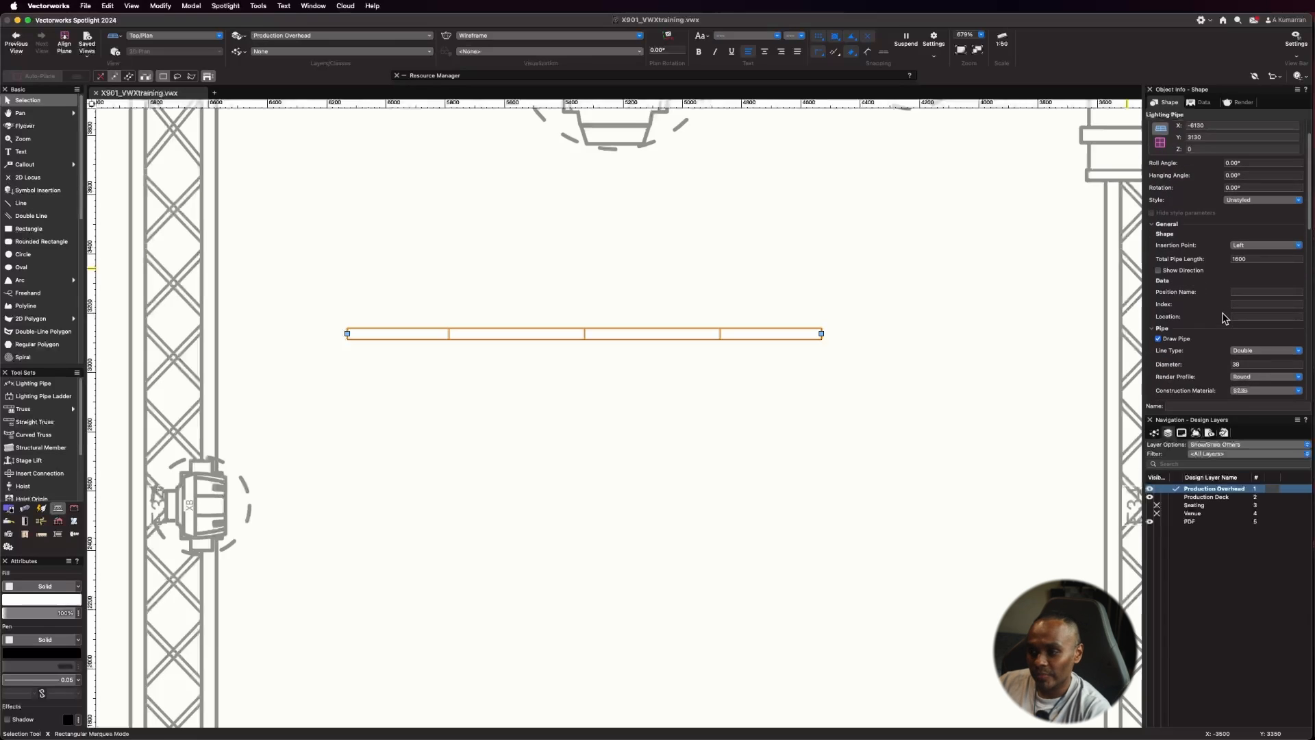
click(1160, 322)
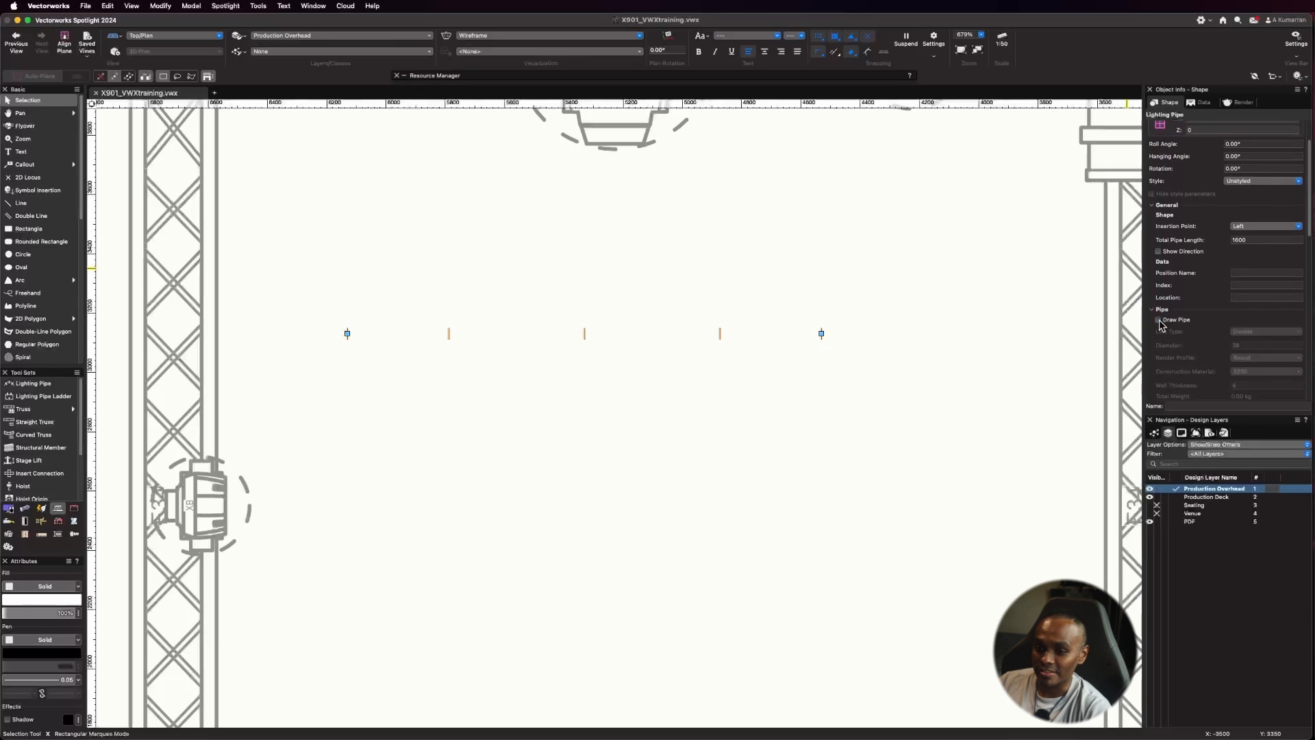
click(1159, 321)
scroll(1233, 329, down, 1)
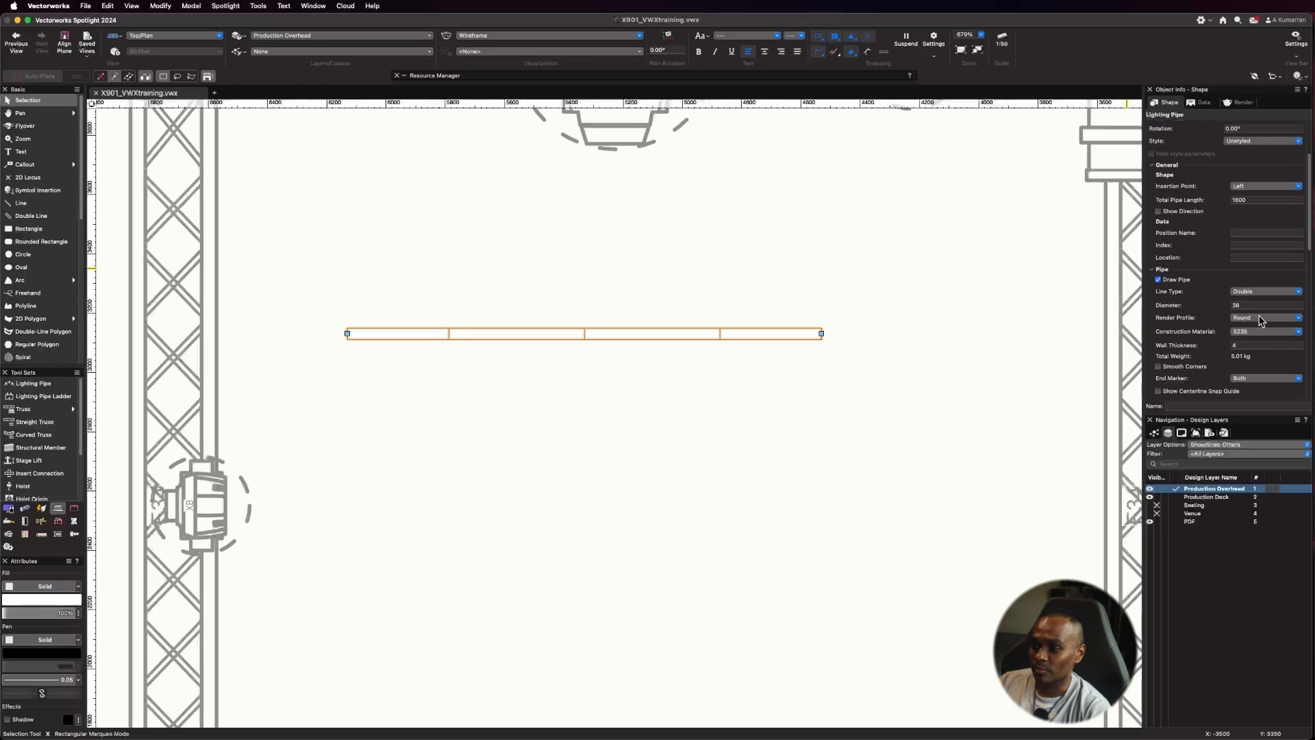
Step: Look through the lighting pipe's render profile choices and its remaining pipe and tick mark settings
click(1261, 318)
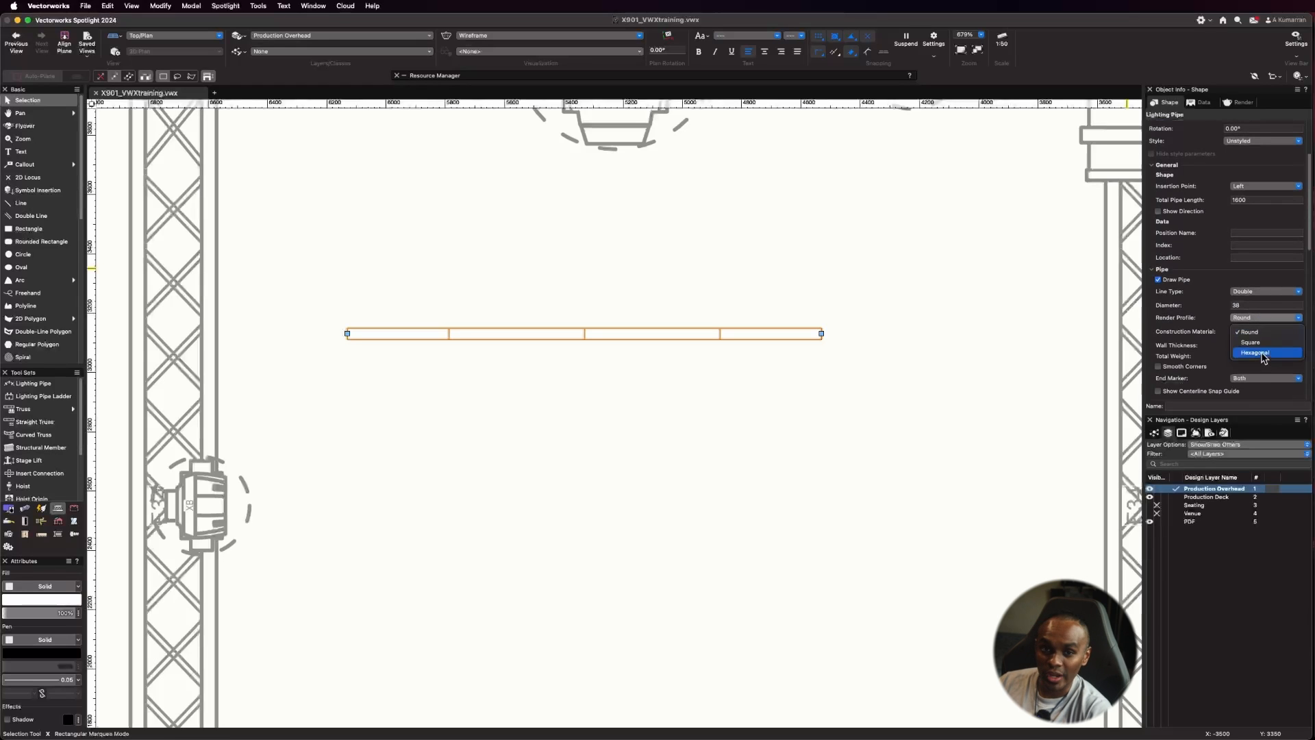
click(1199, 303)
scroll(1211, 344, down, 2)
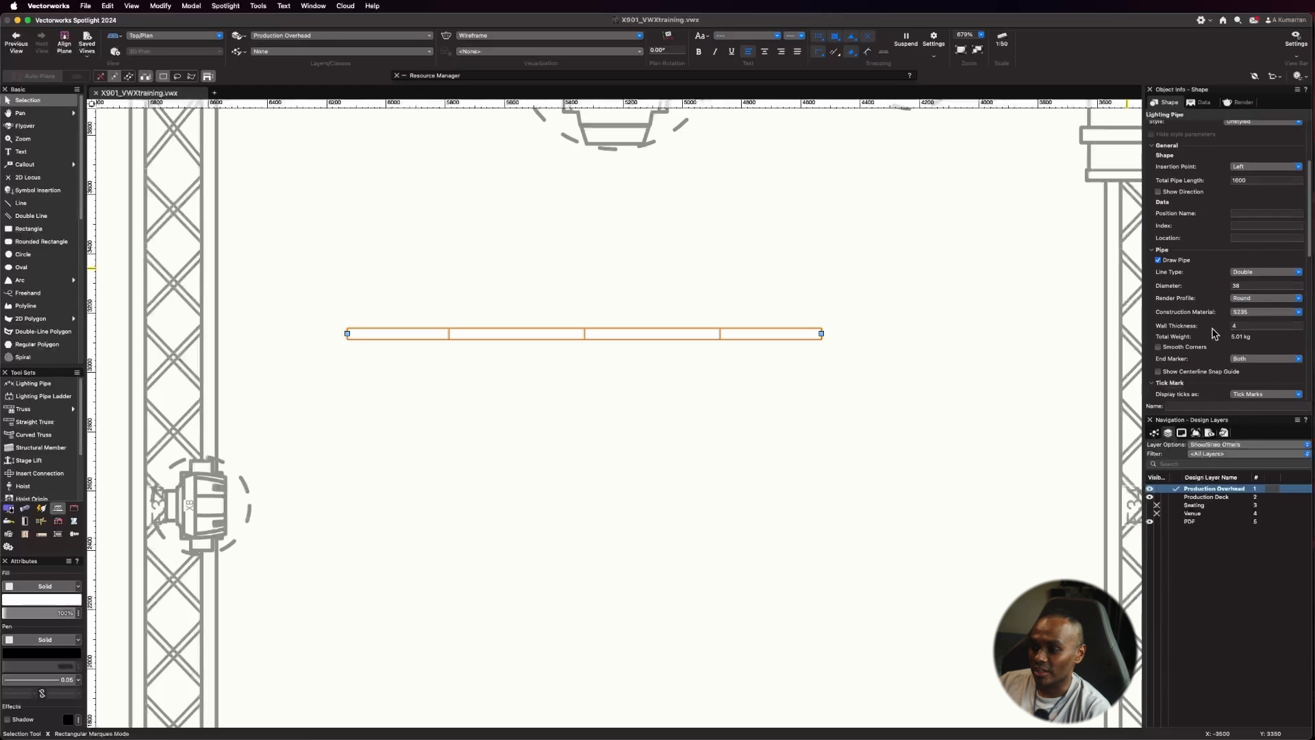
scroll(1217, 343, down, 1)
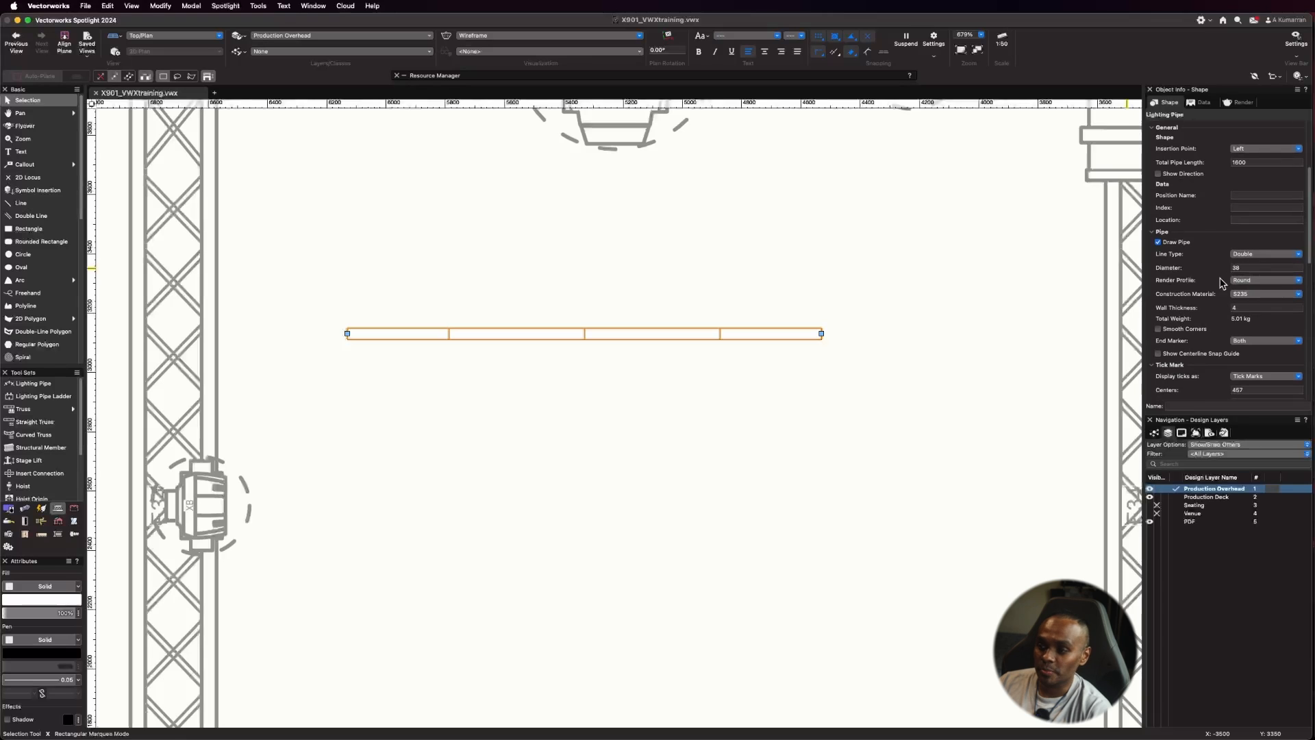
scroll(1290, 353, down, 2)
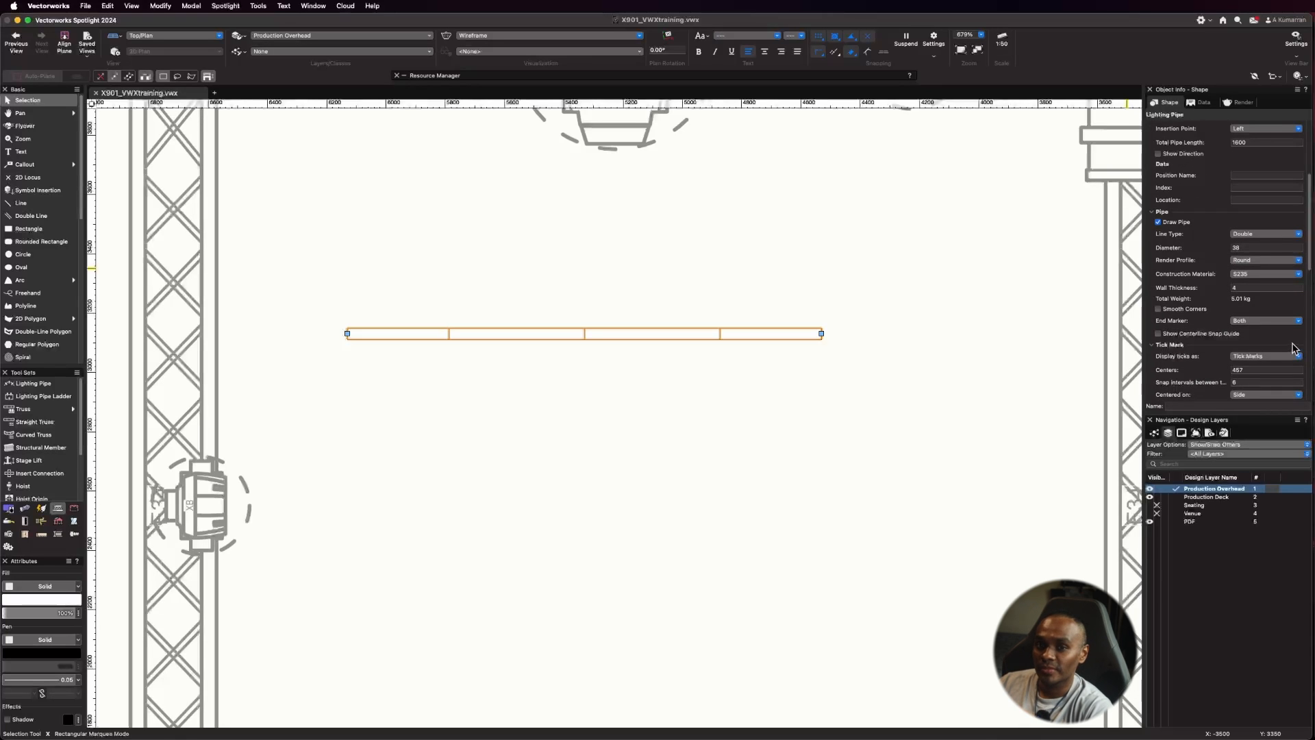
scroll(474, 294, down, 2)
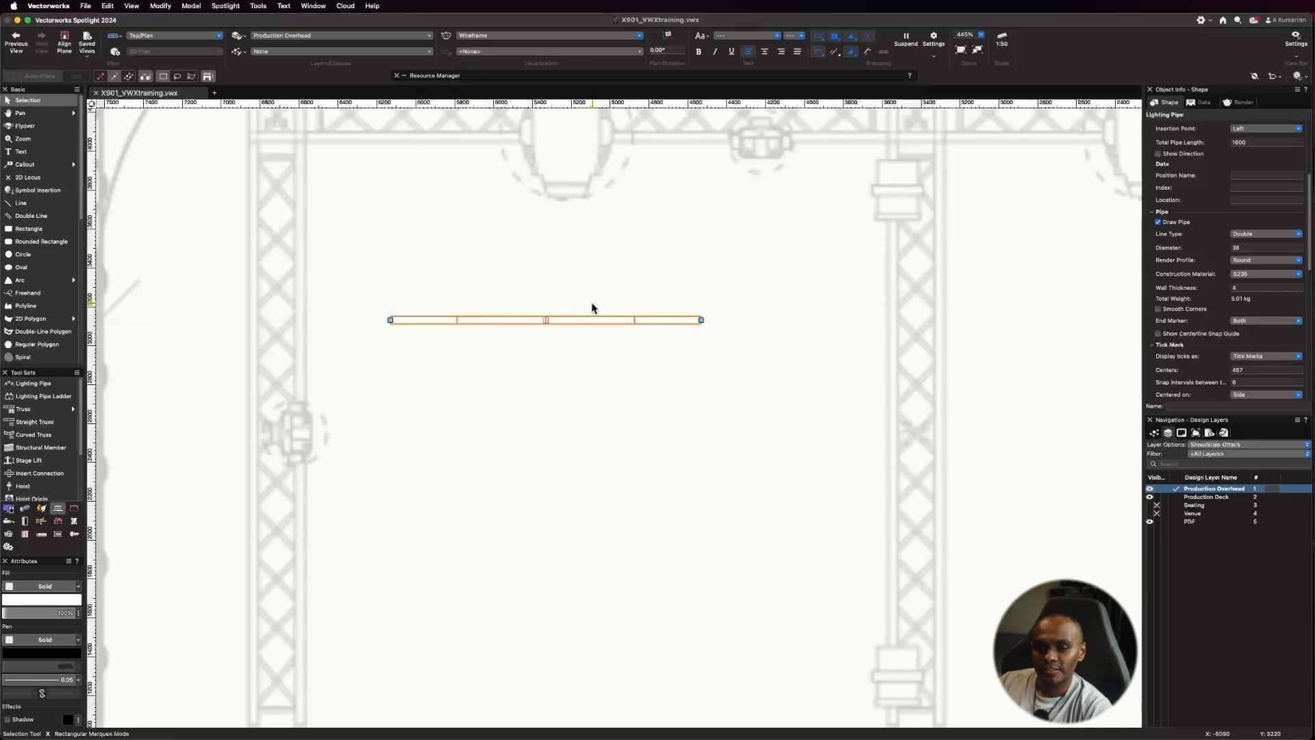
Step: Set the horizontal lighting pipe's total pipe length to 2000 mm
scroll(1267, 326, up, 5)
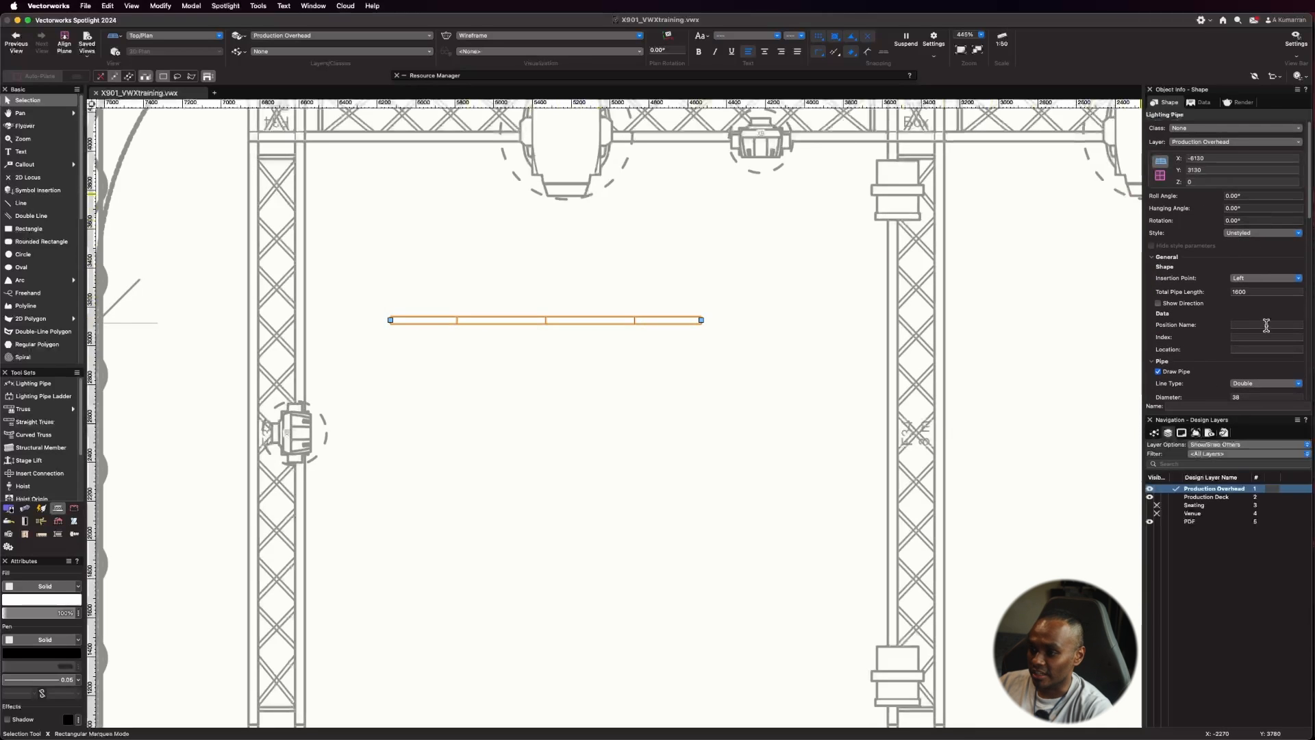
click(1269, 292)
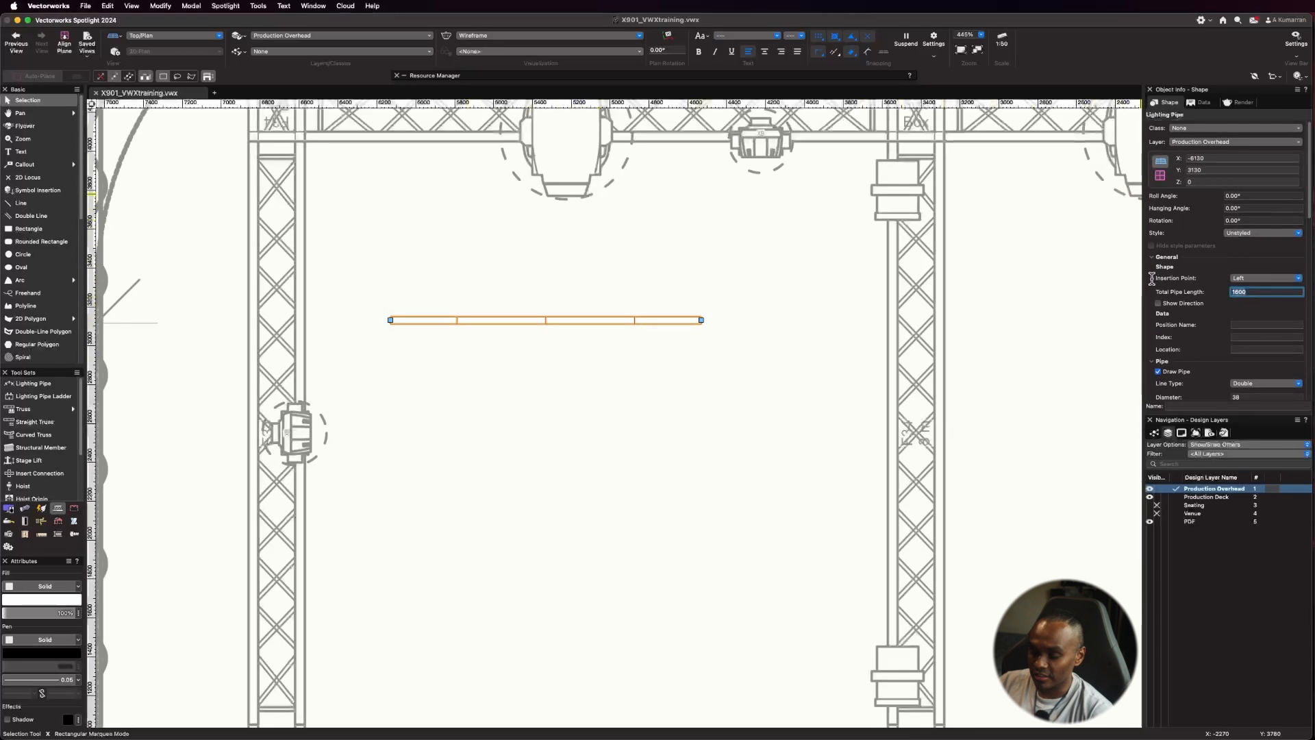
text(2000)
key(Return)
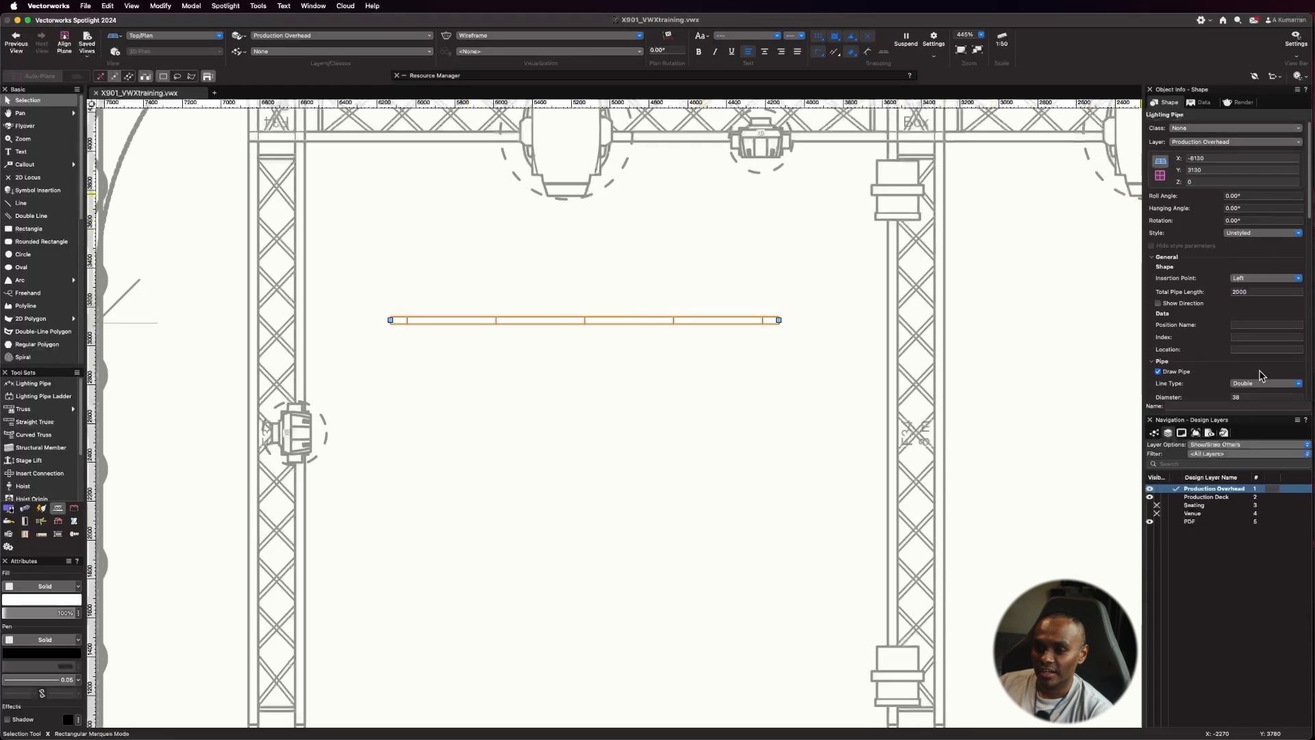
Step: Set the horizontal lighting pipe's tick mark centres to 500 mm and clear the selection
scroll(1258, 367, down, 3)
scroll(1257, 367, down, 3)
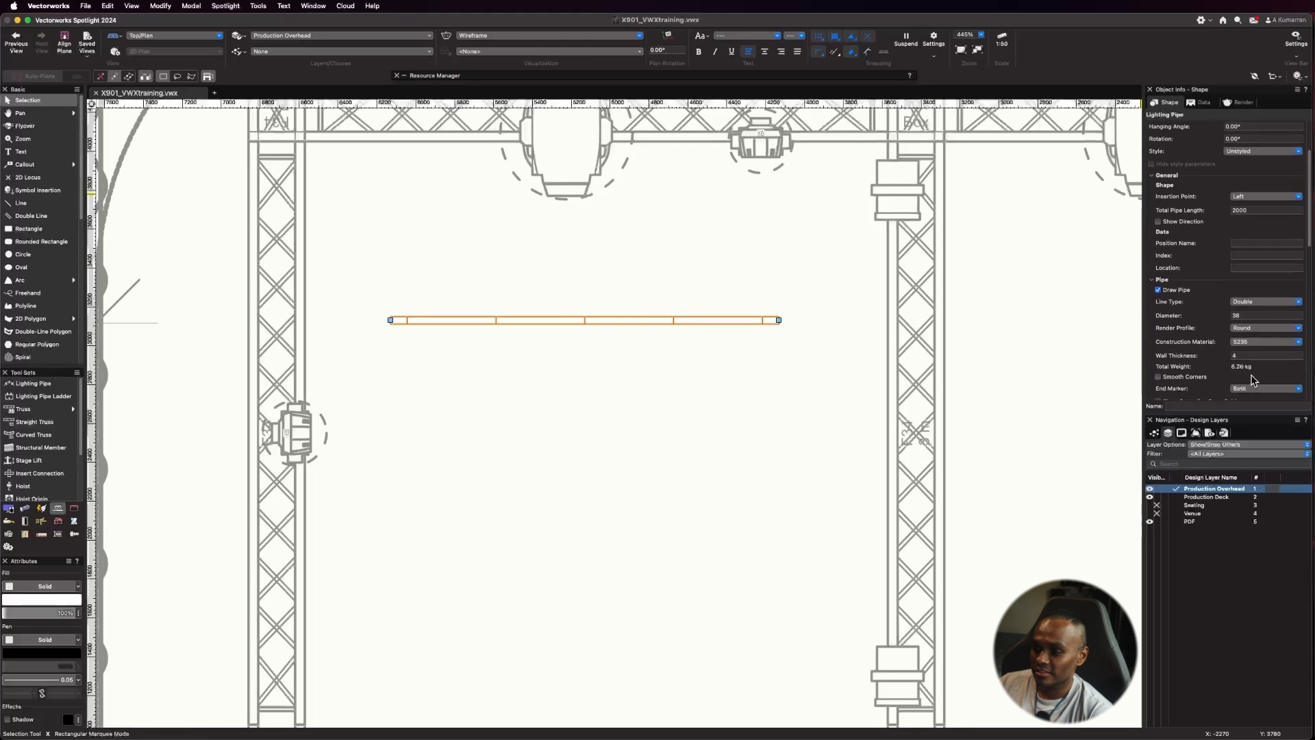
click(1261, 372)
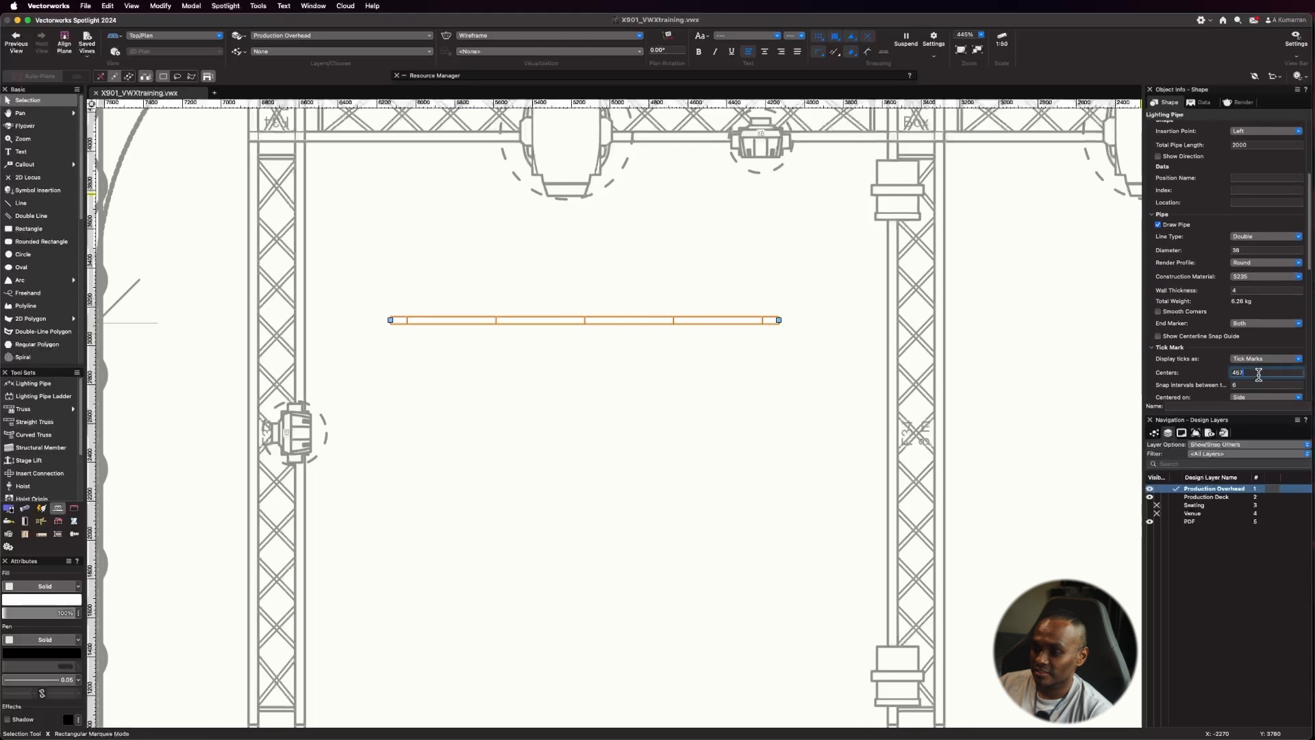
text(500)
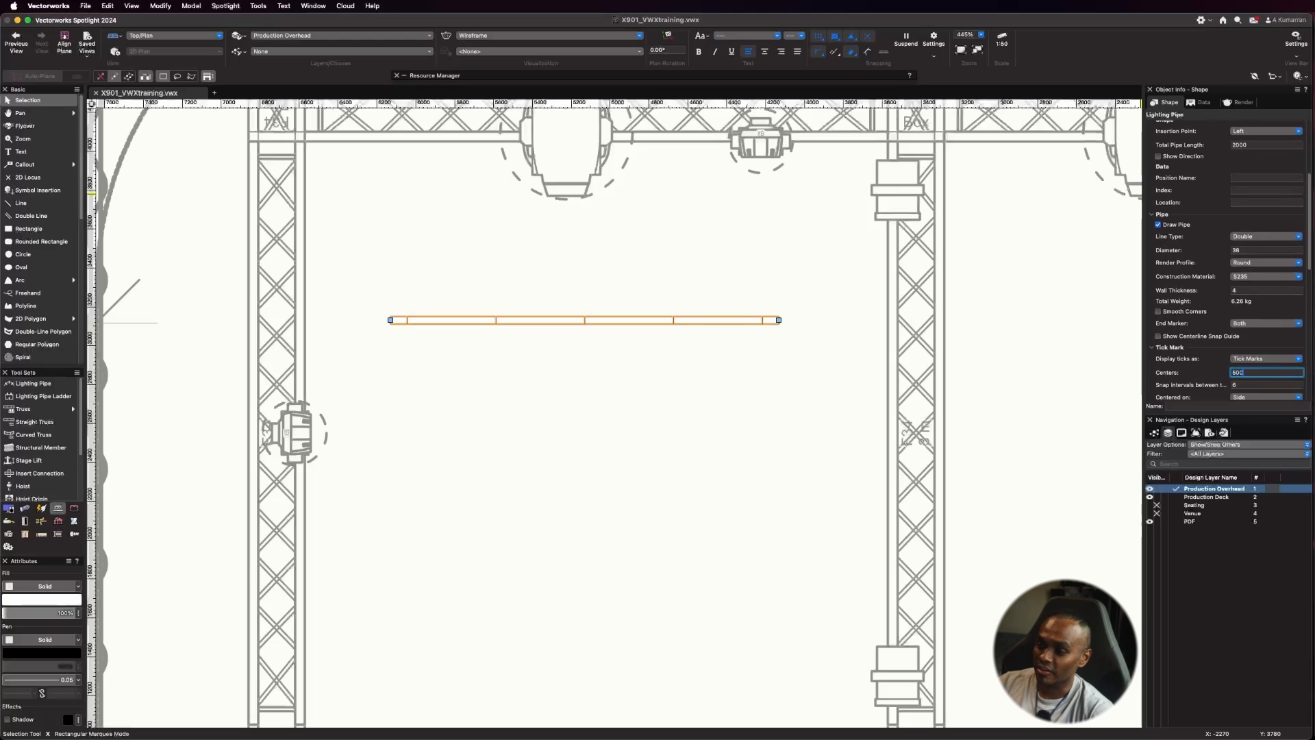
key(Return)
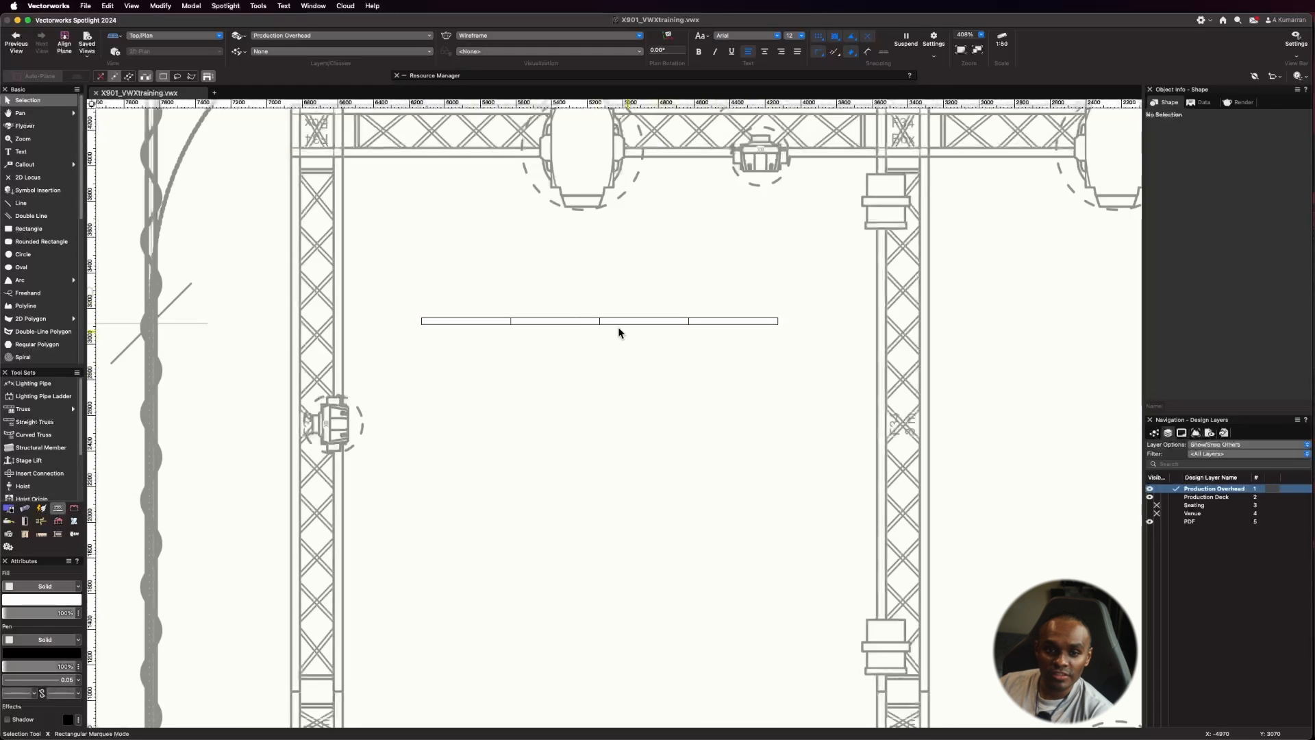
Step: Draw a U-shaped lighting pipe in polyline mode below the straight pipe, opening to the left and about 4800 mm long in total
click(31, 383)
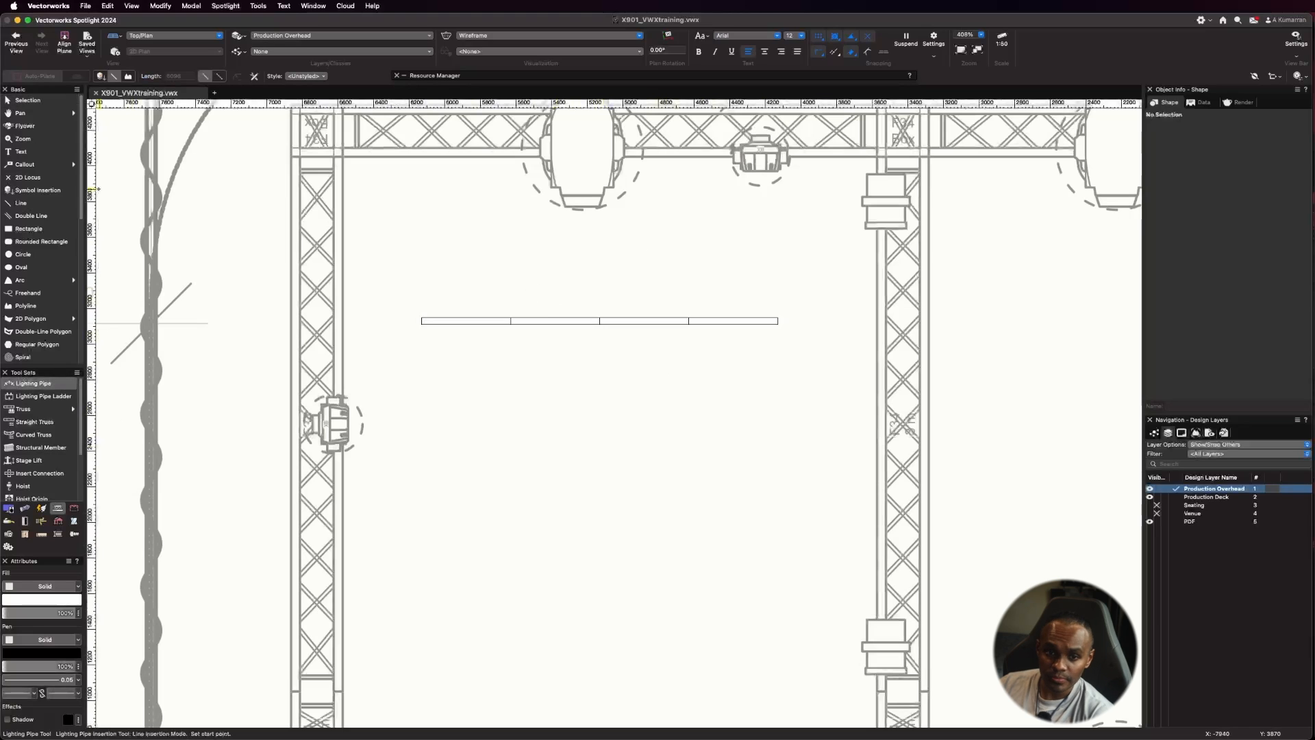
click(128, 76)
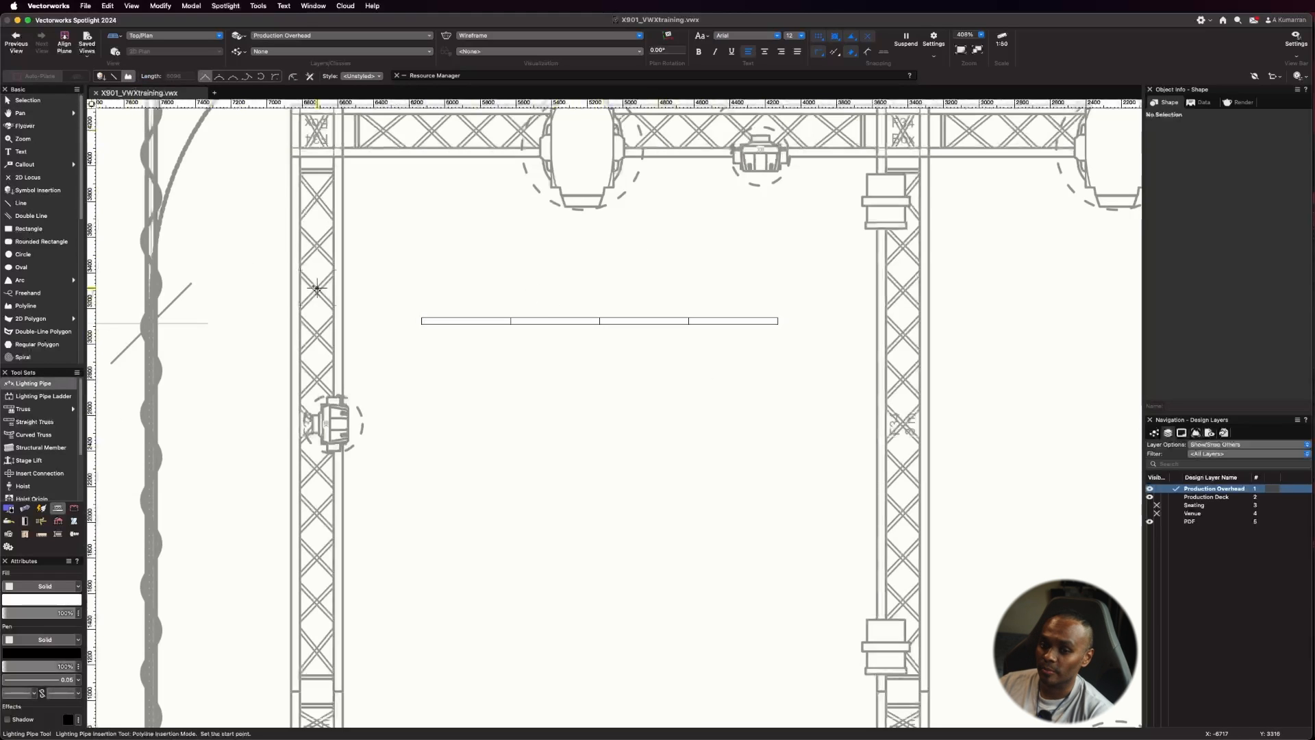
click(427, 401)
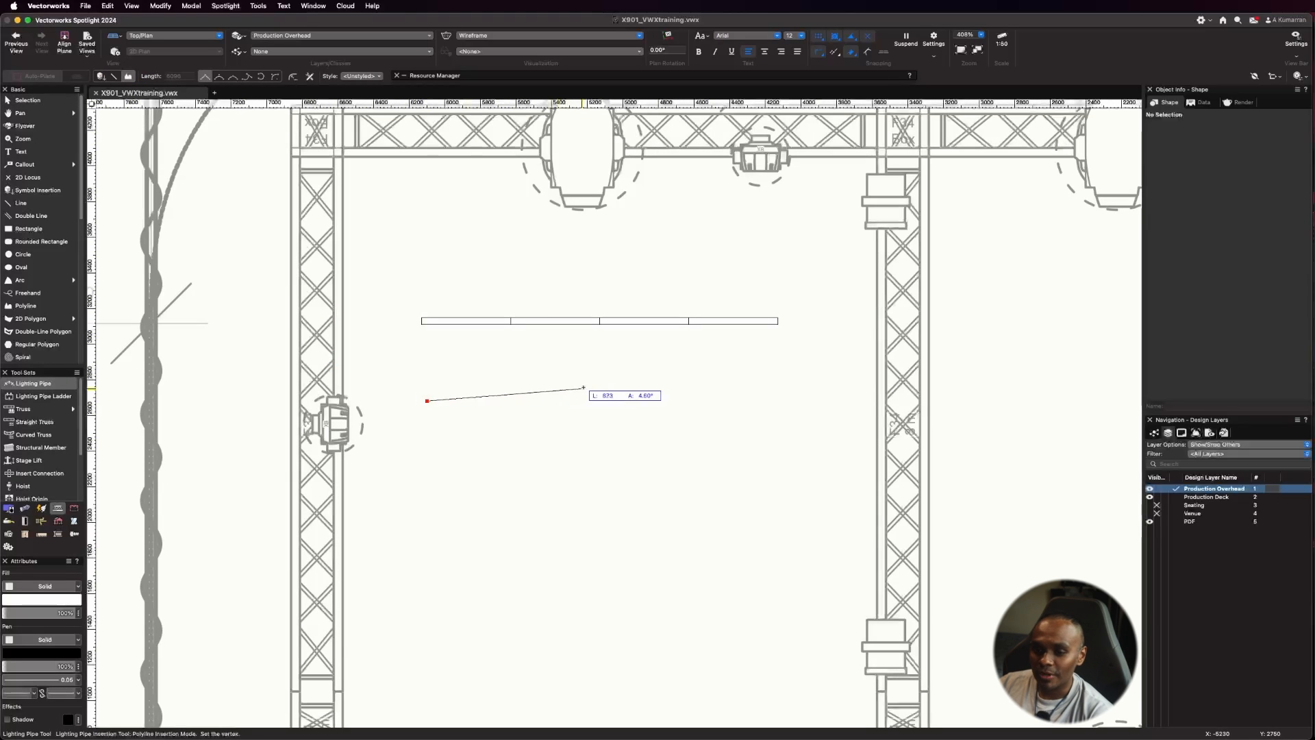
click(774, 400)
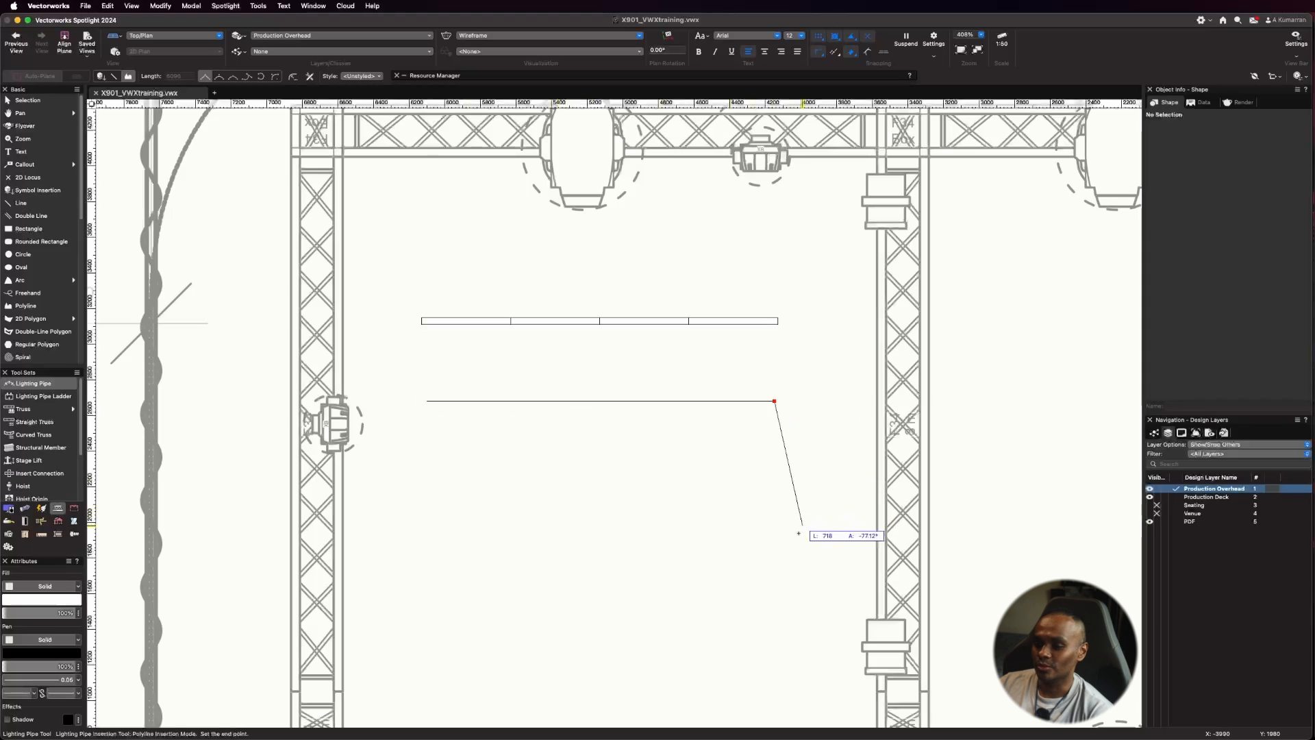
click(774, 565)
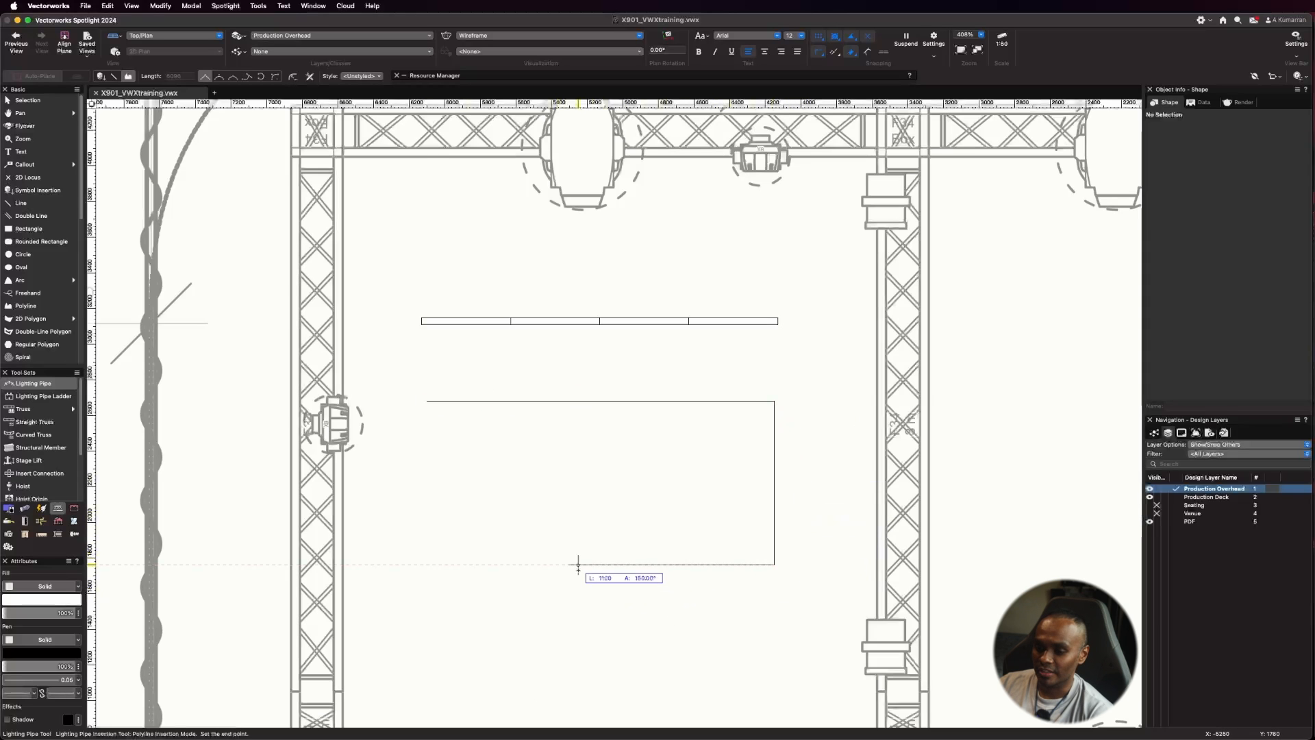
click(615, 564)
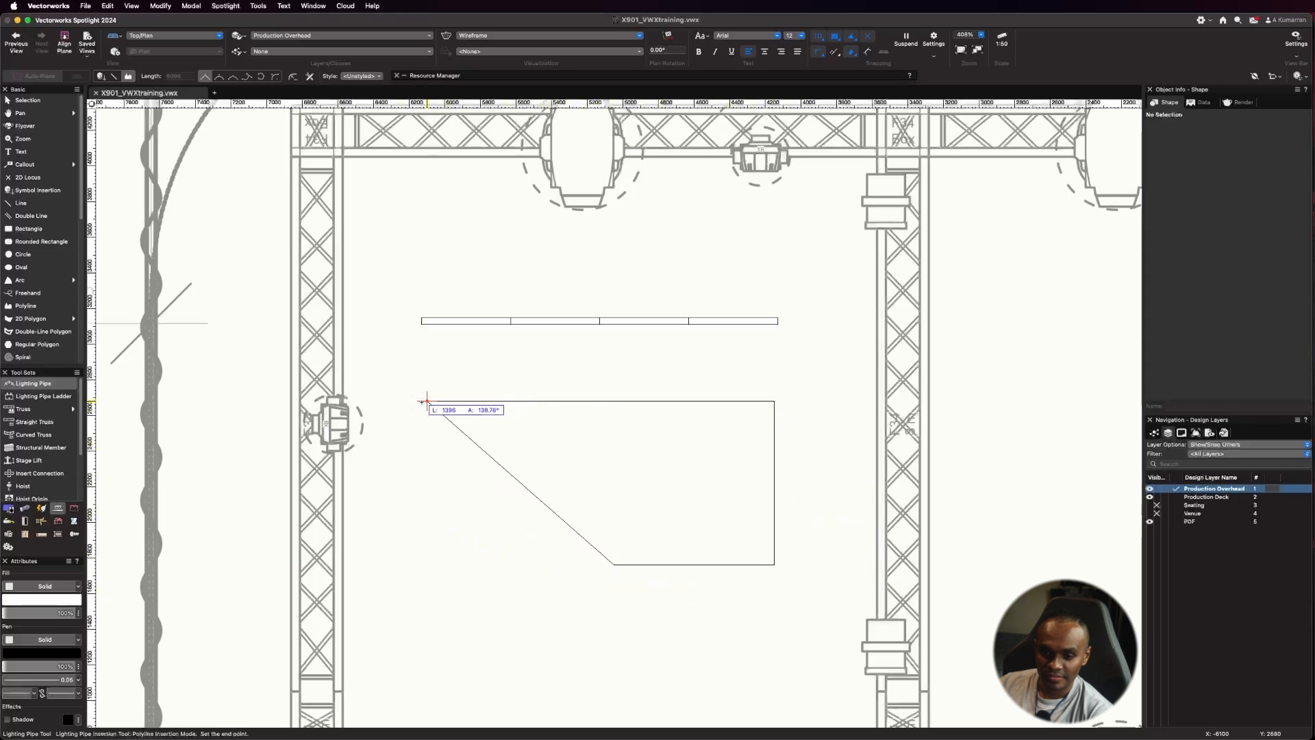
double_click(427, 566)
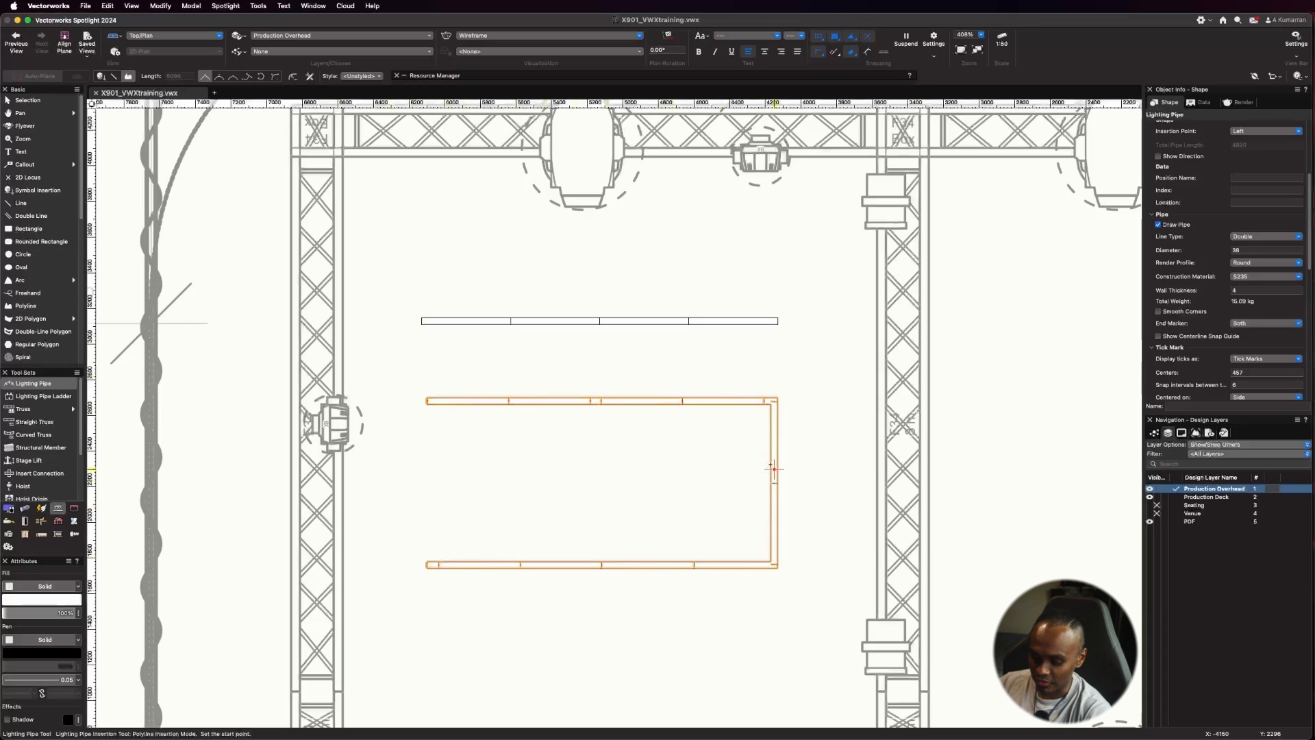
Step: Reselect the U-shaped lighting pipe and review its pipe and tick mark settings
key(x)
click(802, 479)
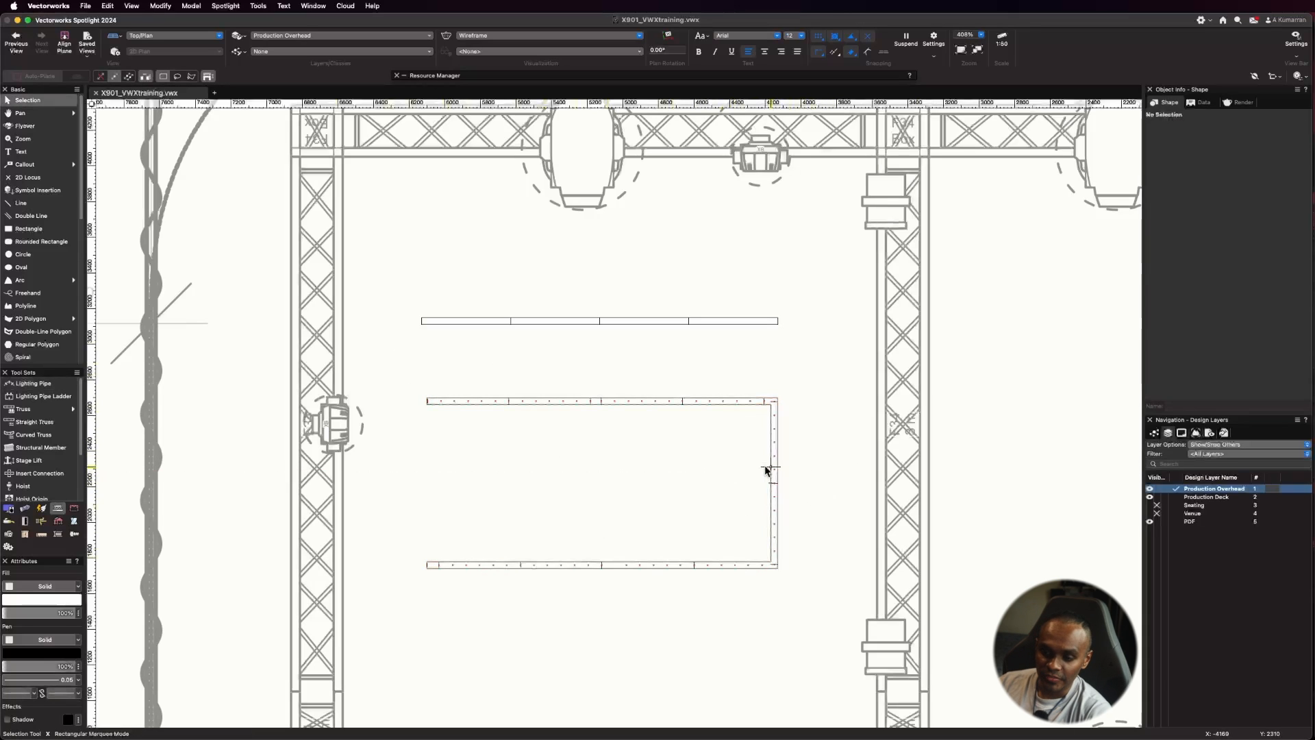
click(773, 469)
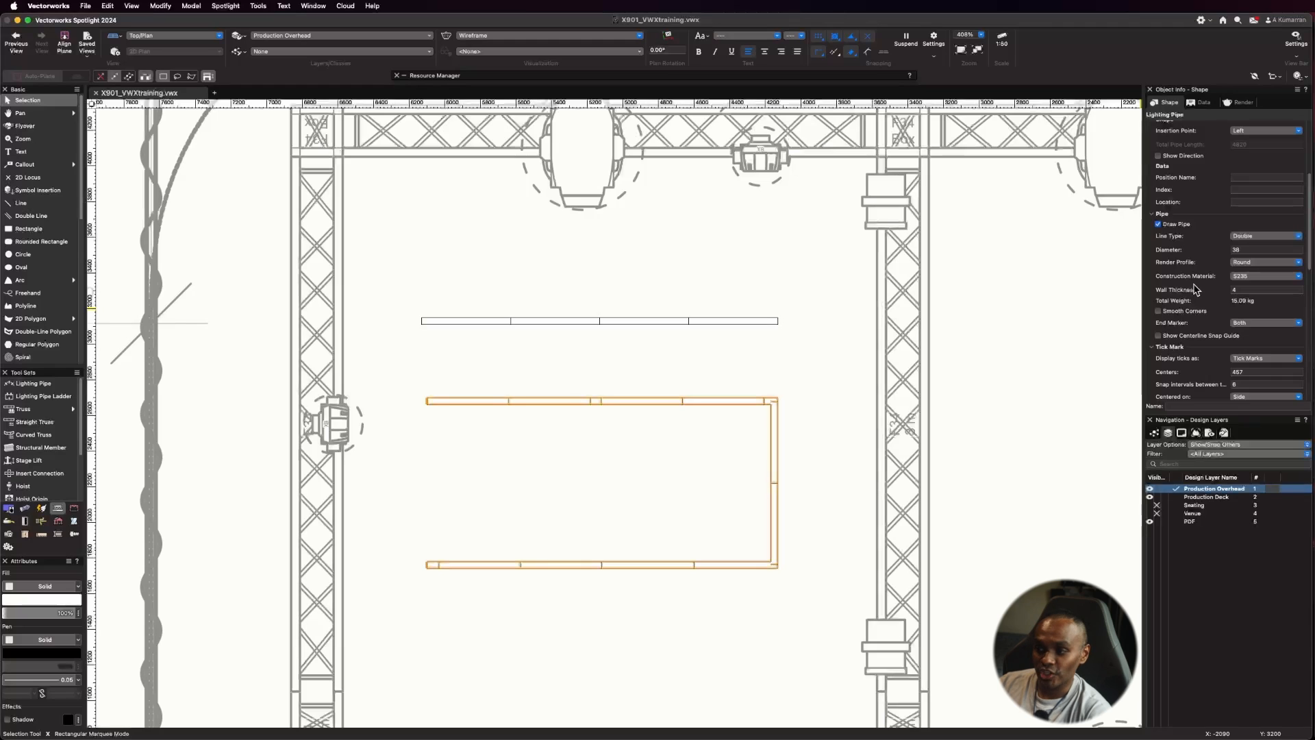
scroll(1195, 277, down, 2)
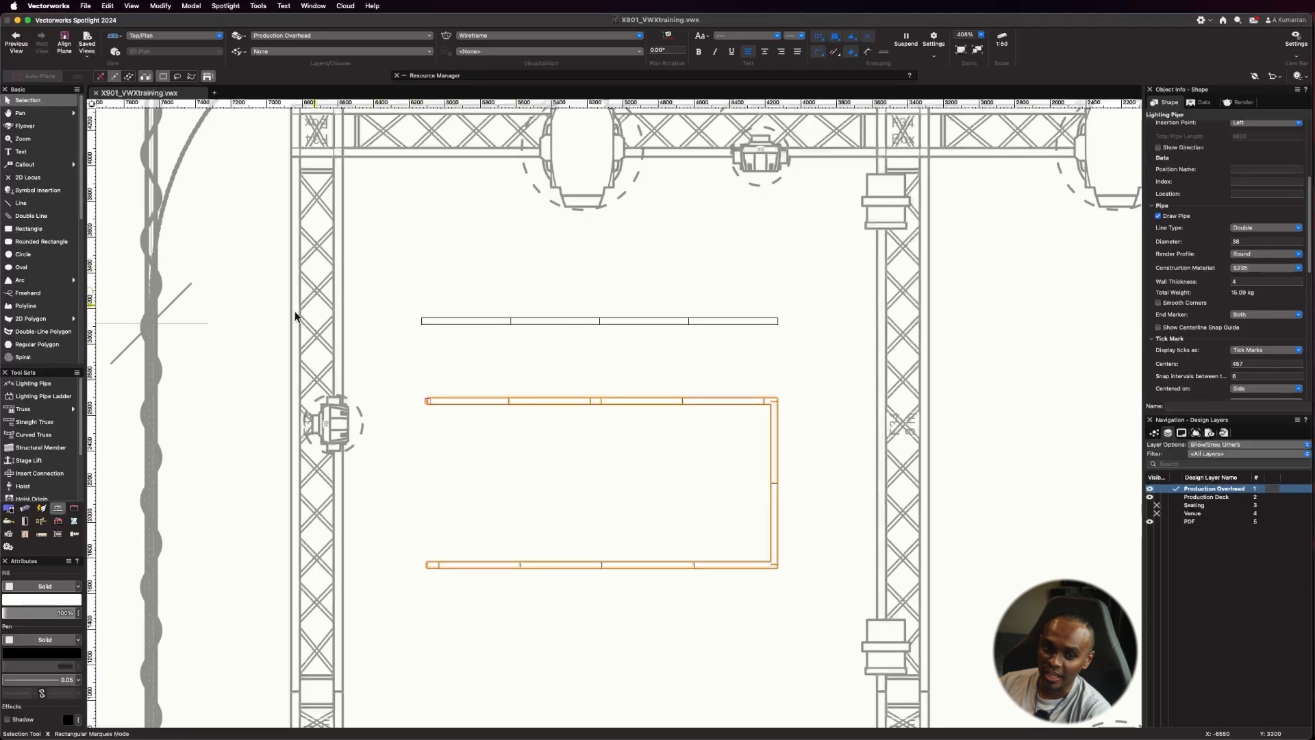
Step: Set the Lighting Pipe tool to point insertion mode with the METRIC 50mm Single Line With Ticks style from the Vectorworks library
click(33, 383)
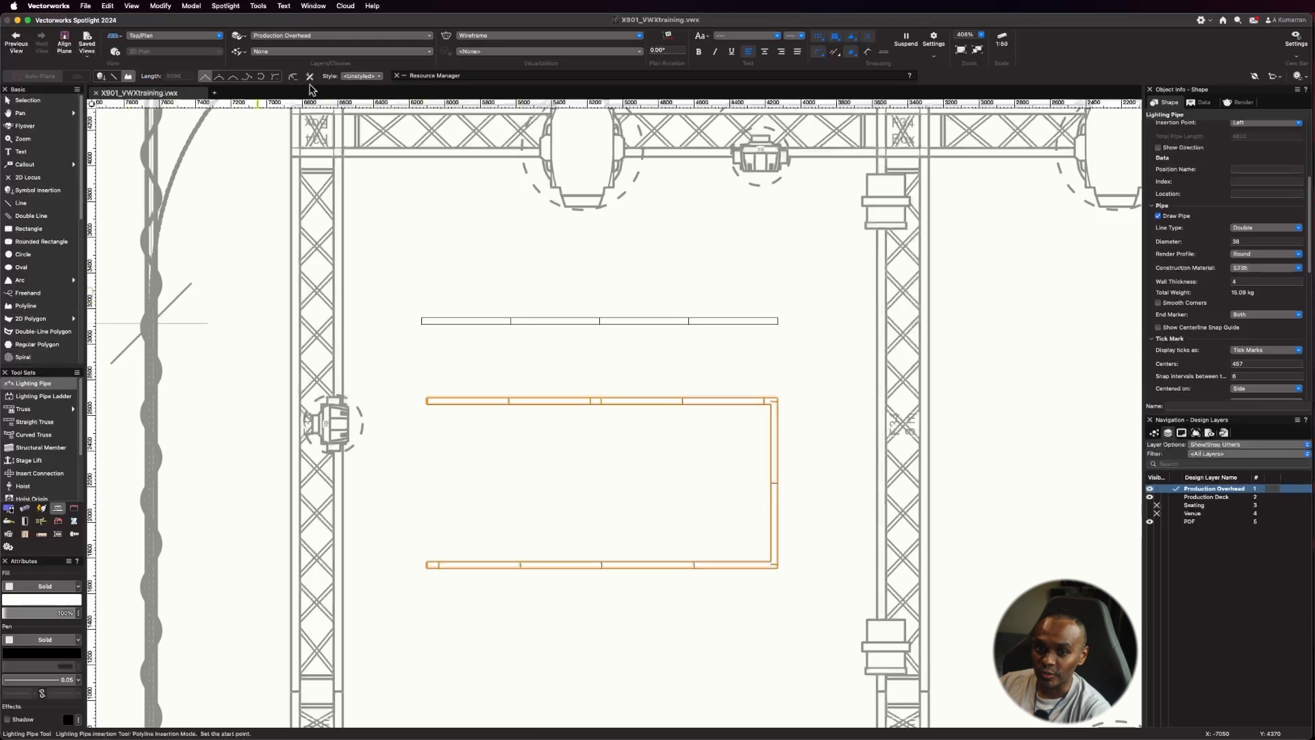
click(101, 76)
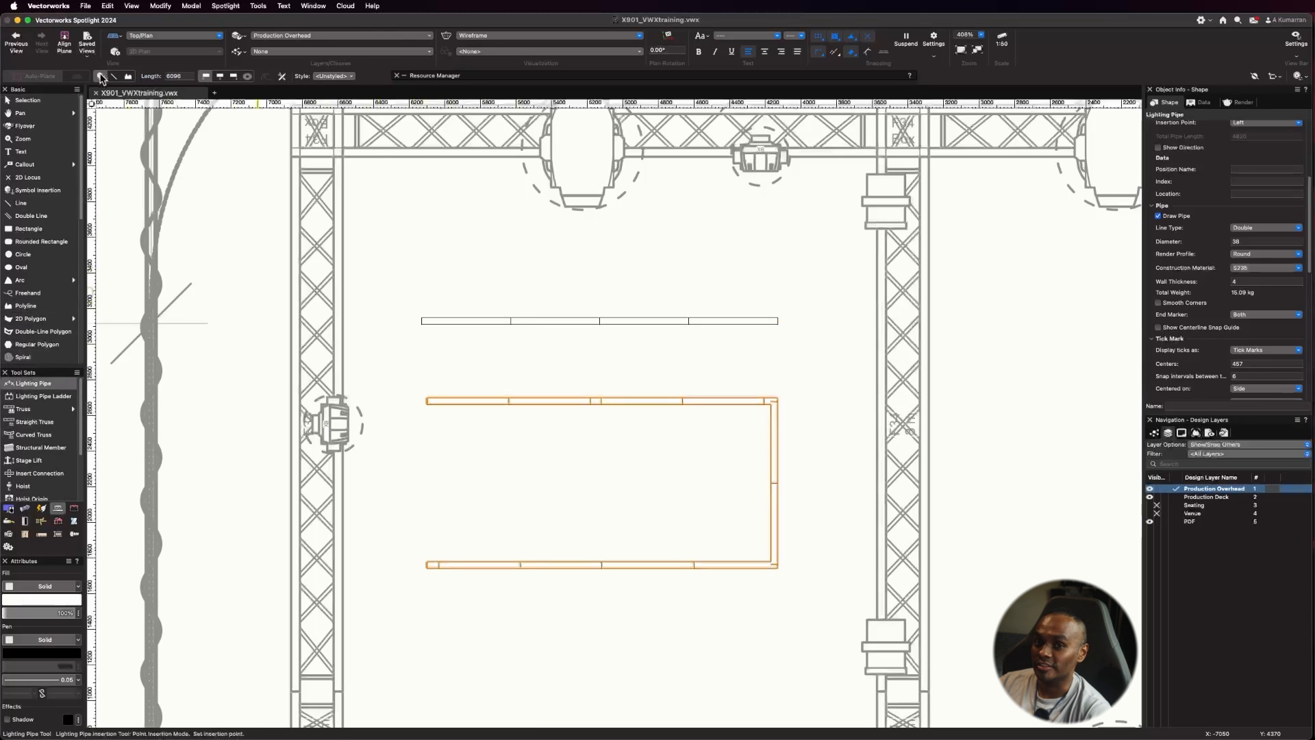
scroll(284, 195, down, 3)
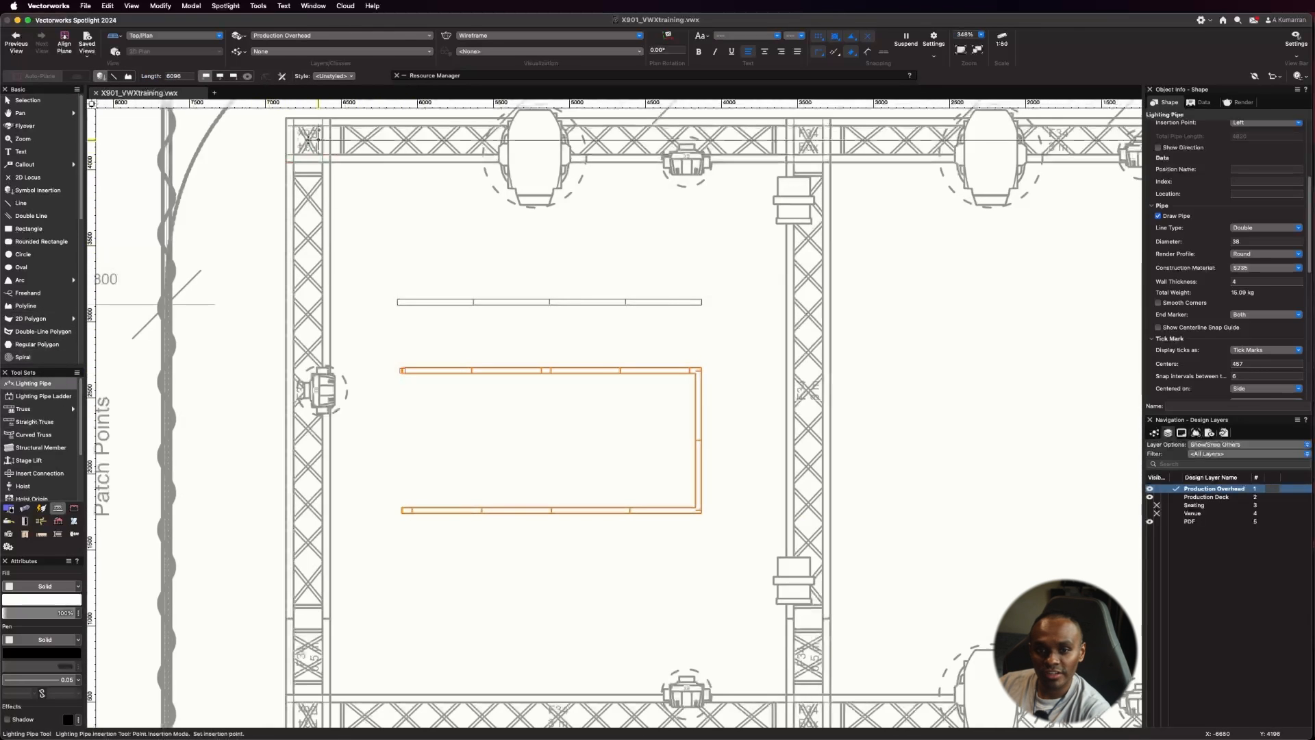
click(334, 76)
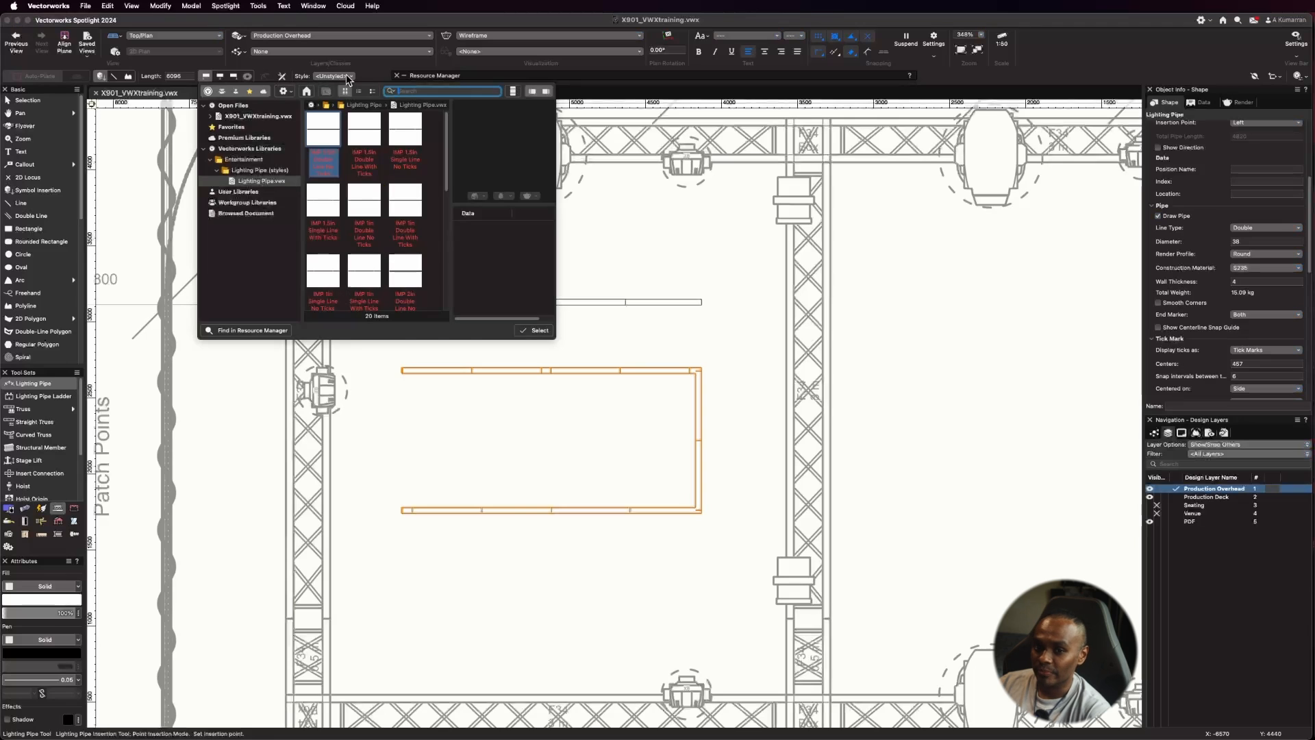
scroll(343, 223, down, 2)
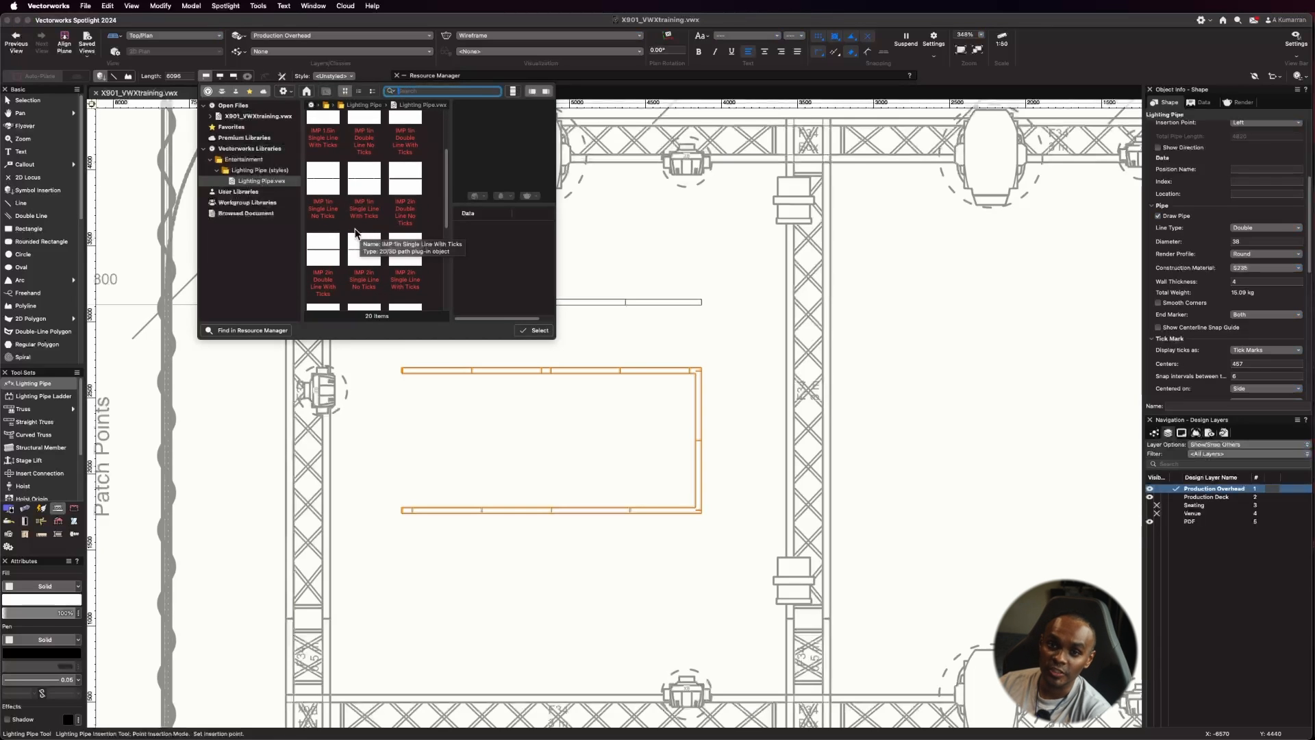
scroll(363, 223, down, 1)
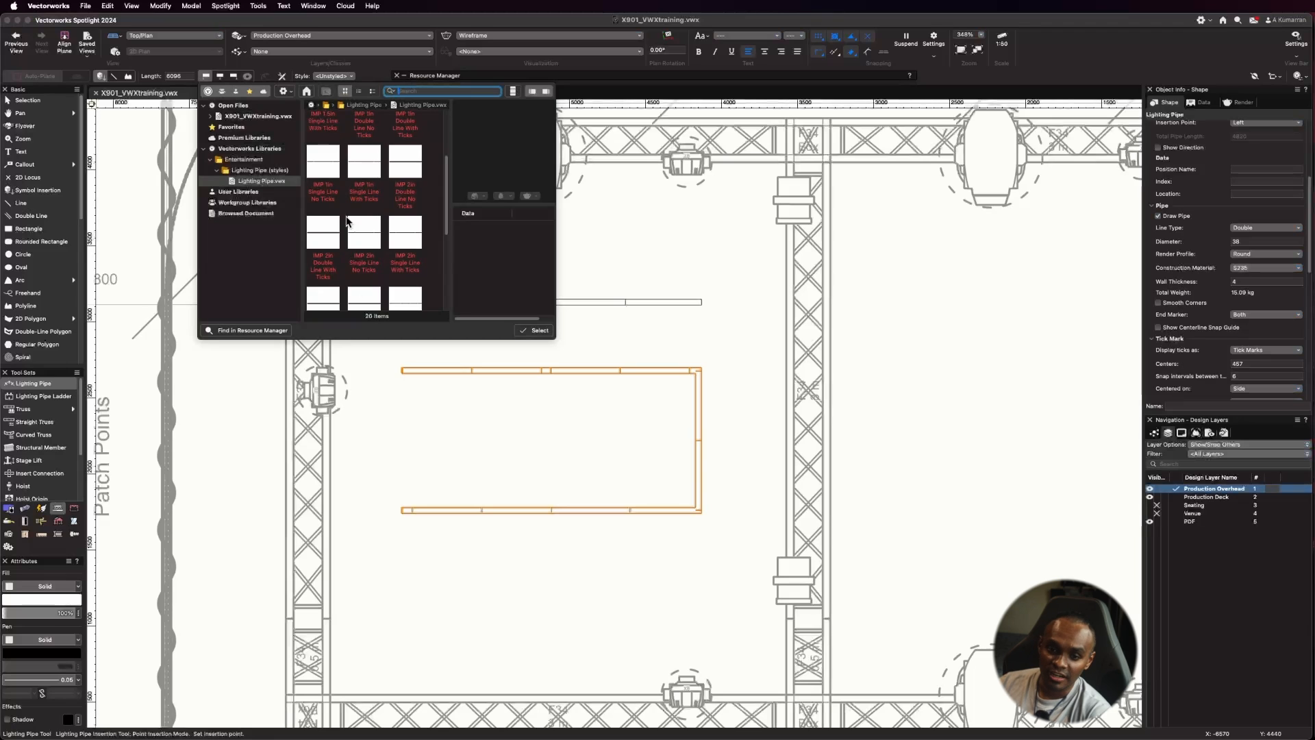
scroll(363, 218, down, 3)
scroll(392, 195, up, 1)
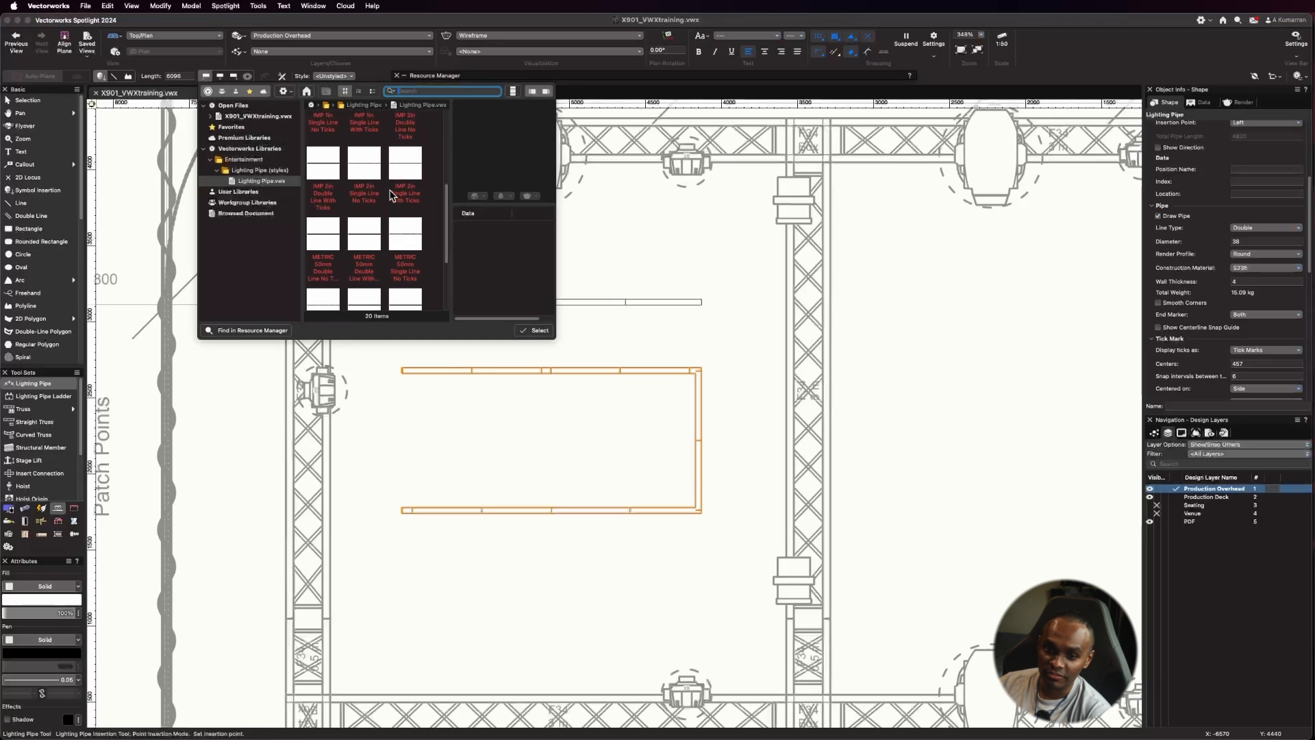
scroll(392, 197, down, 4)
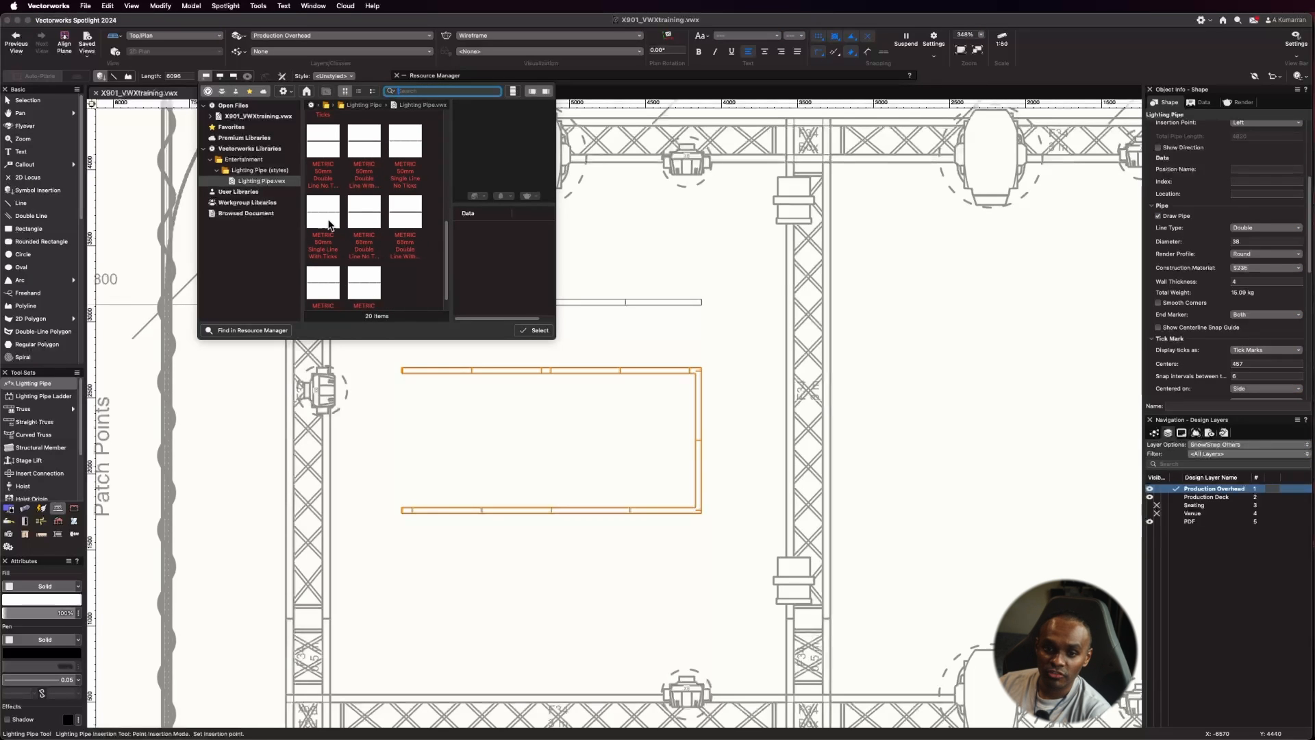
scroll(326, 209, up, 1)
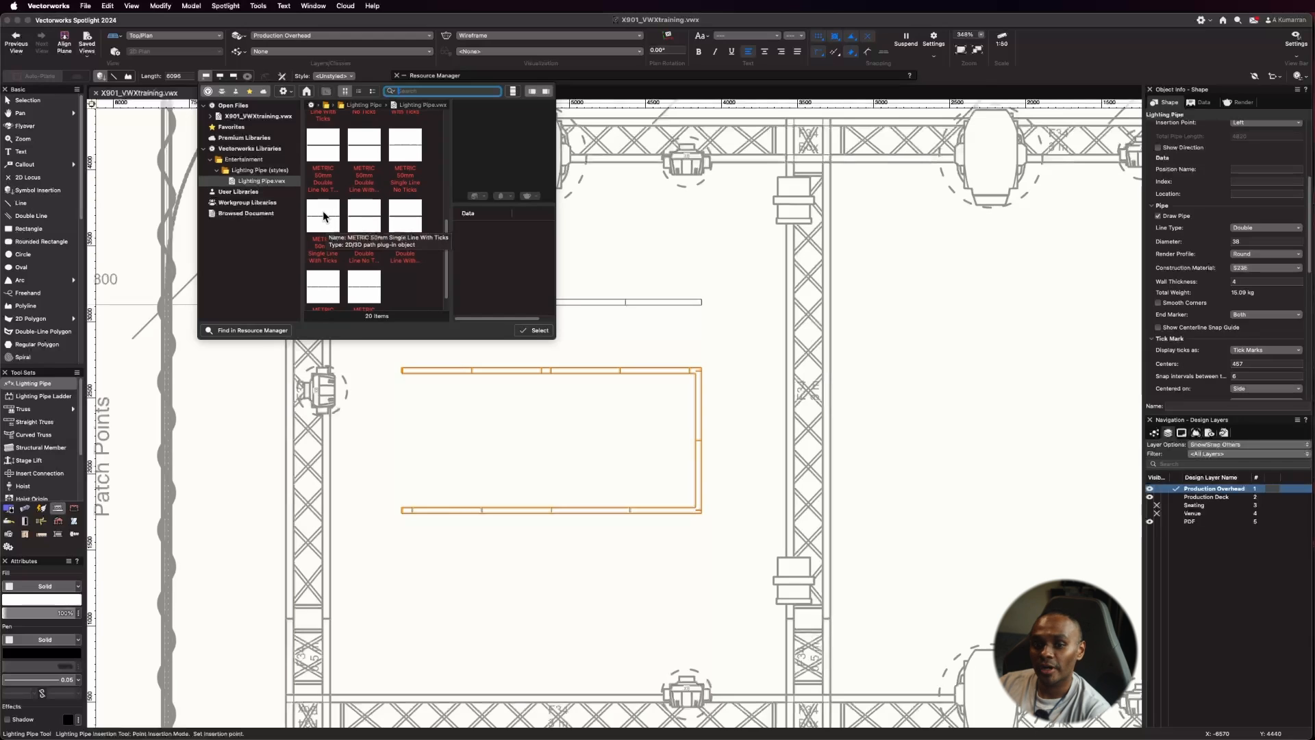
click(323, 214)
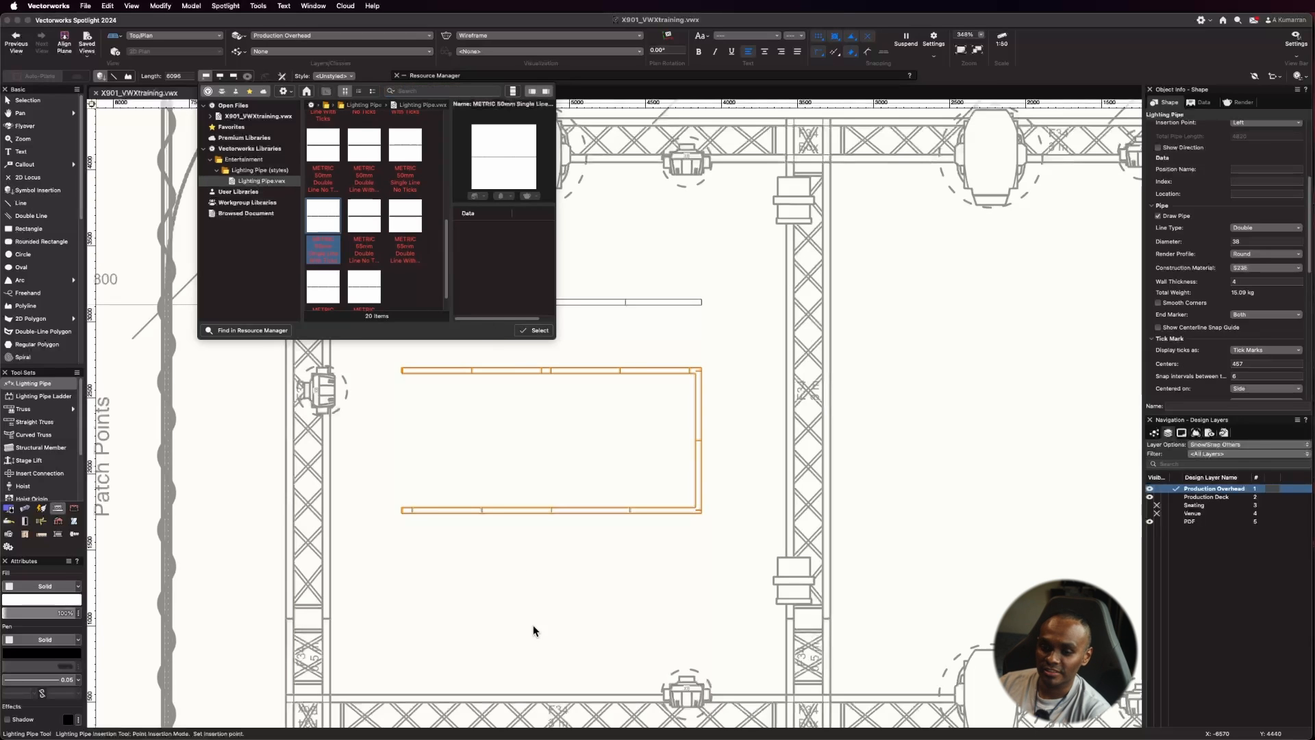
click(535, 330)
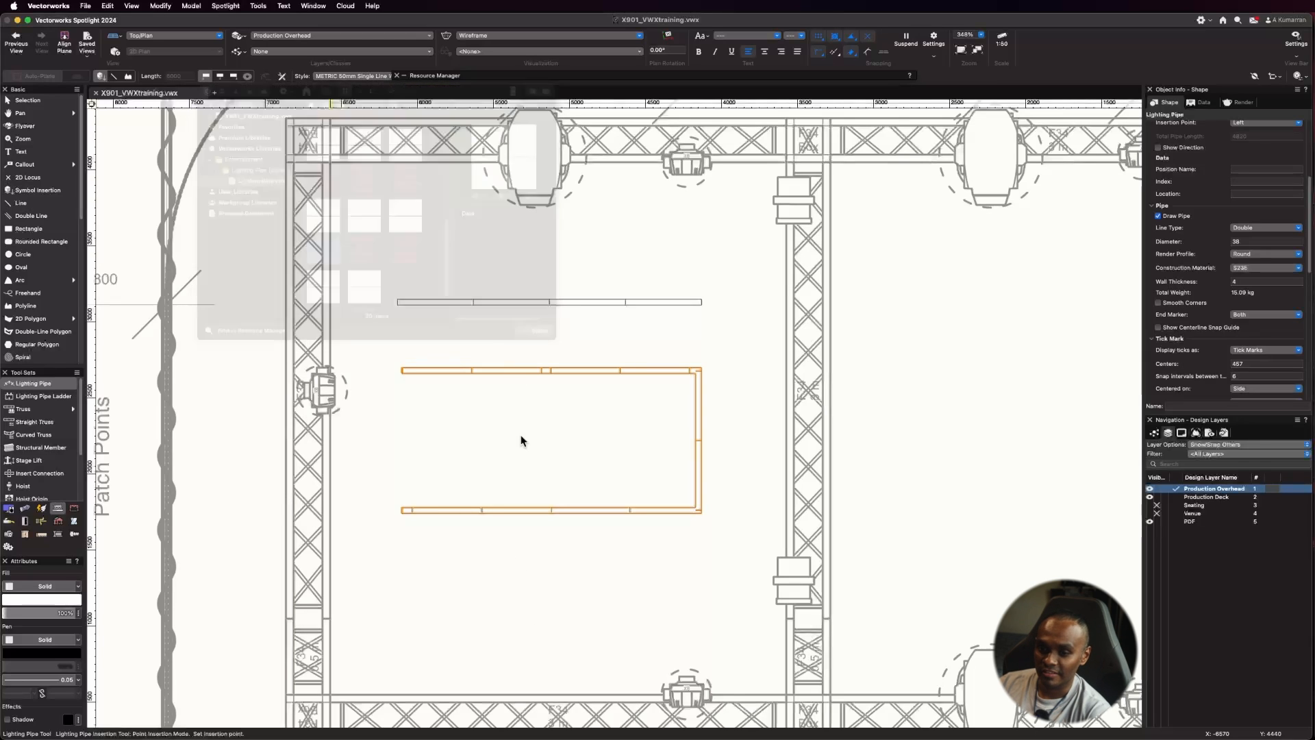
Step: Place a horizontal styled lighting pipe 6096 mm long, starting just below the left end of the U-shaped pipe
click(402, 594)
scroll(350, 475, down, 5)
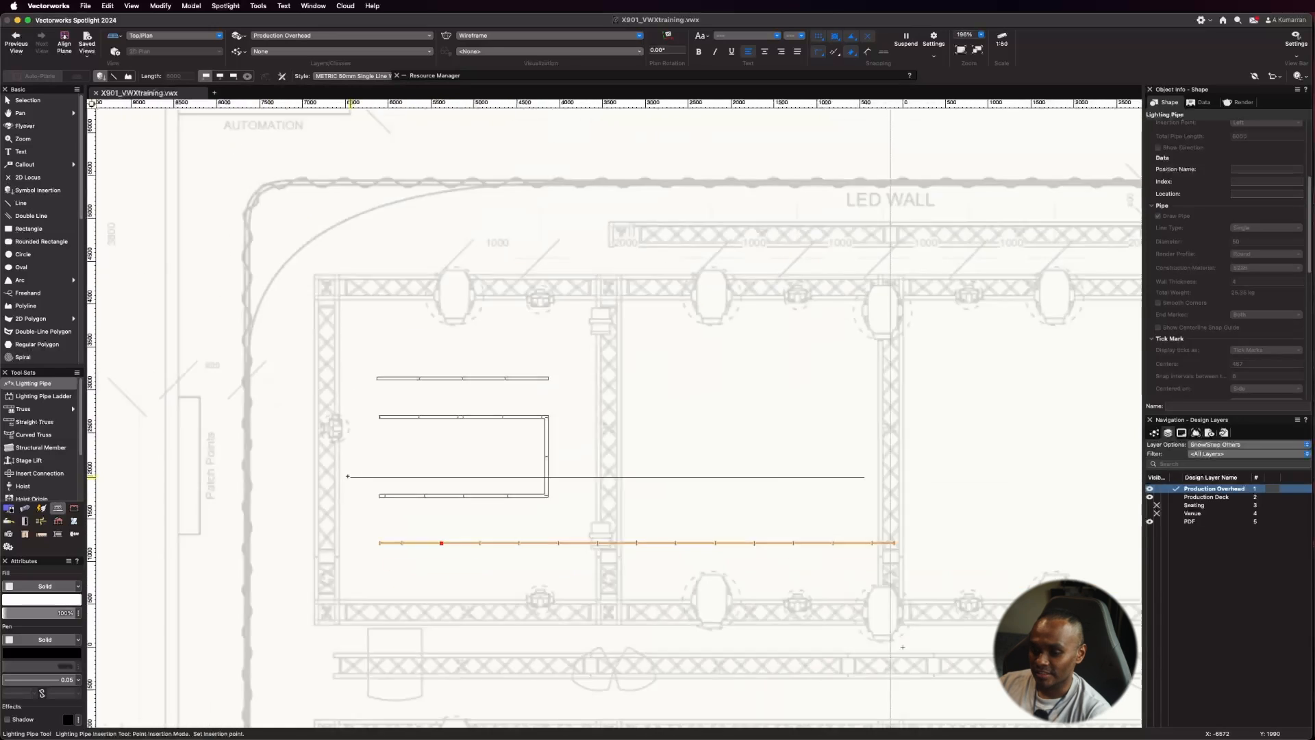
key(x)
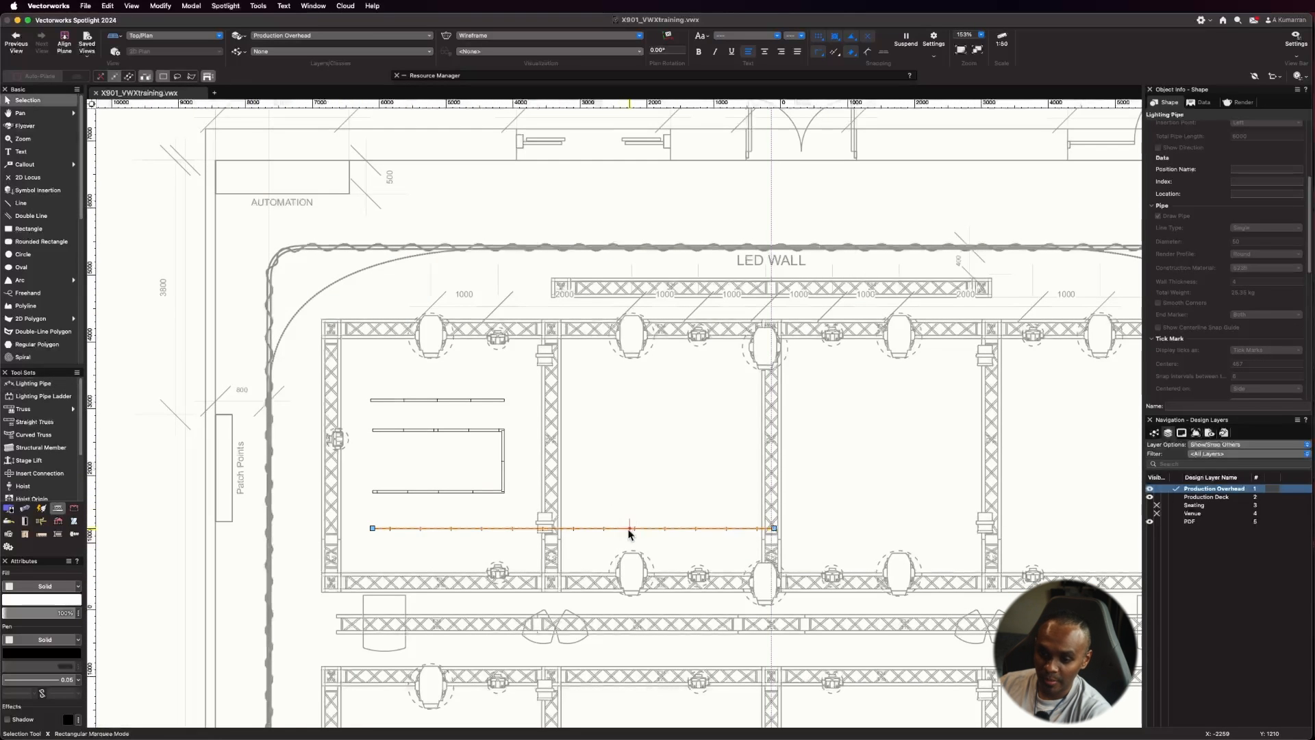
Step: Review the styled lighting pipe's parameters and its assigned style
scroll(1199, 226, up, 5)
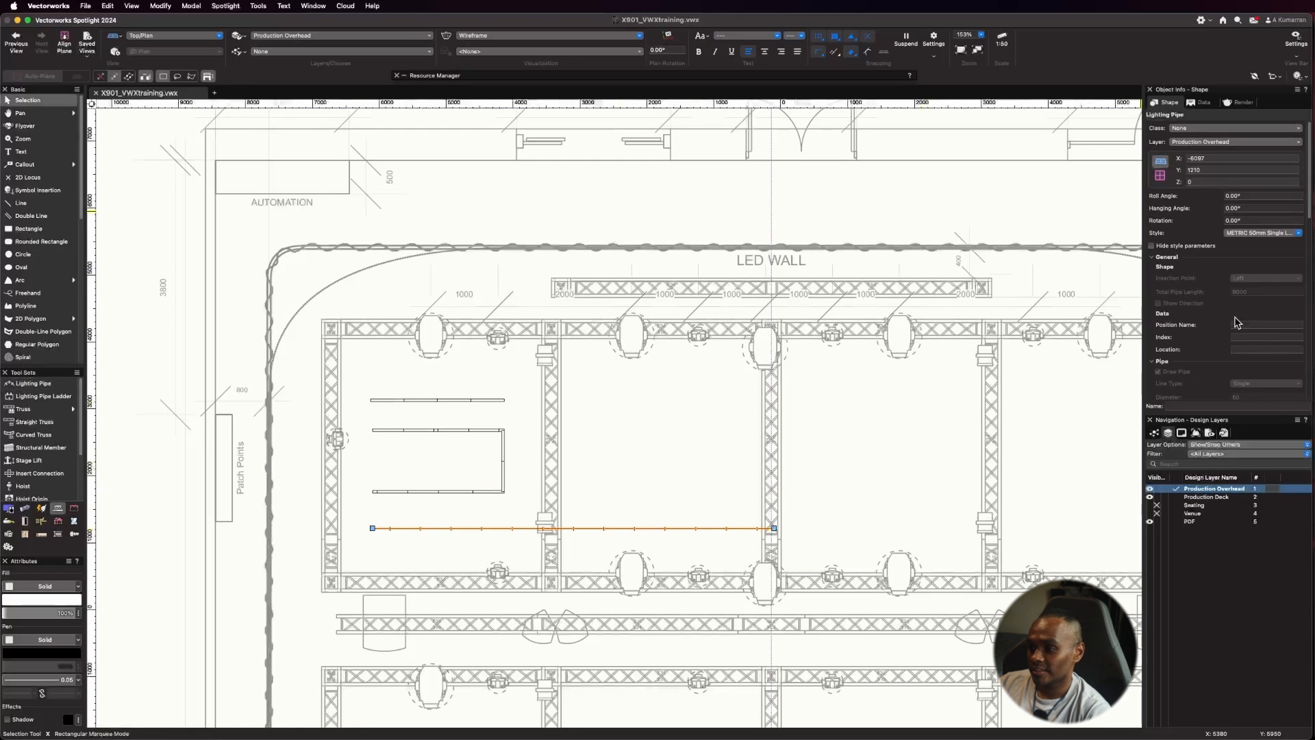
scroll(1271, 296, down, 4)
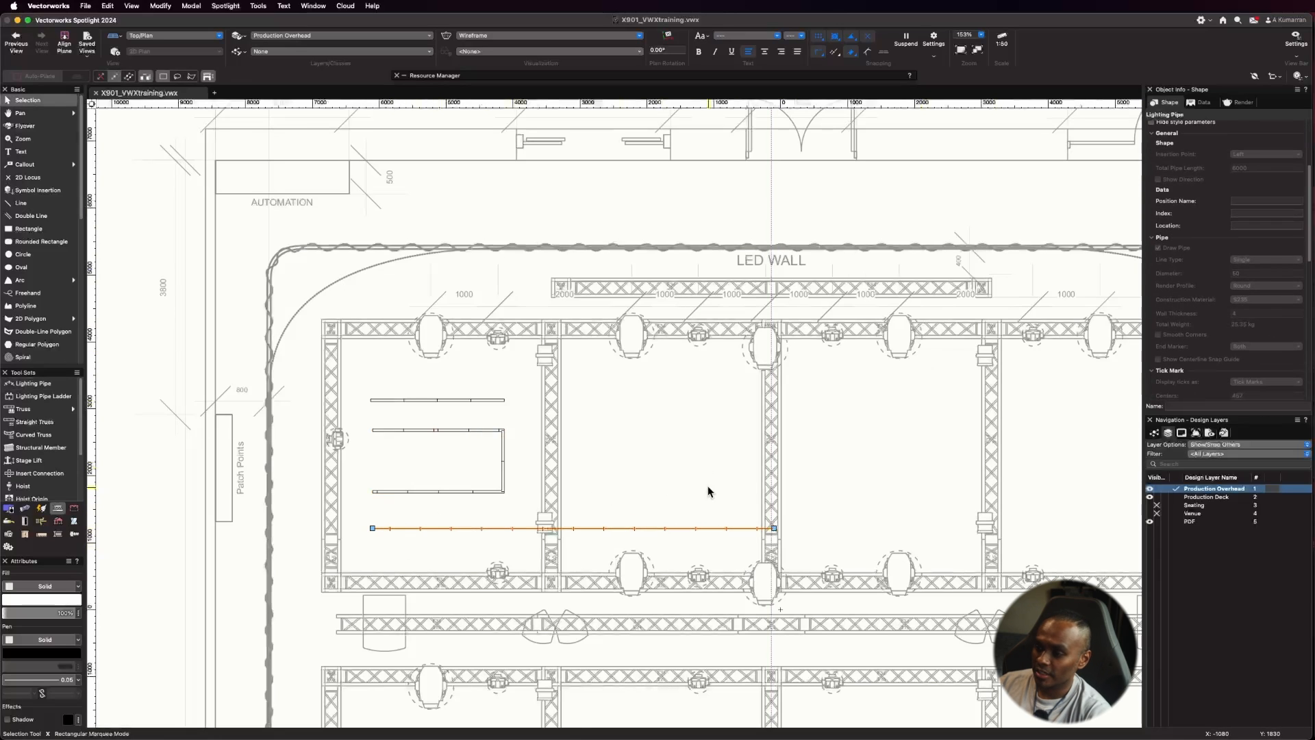
scroll(1268, 279, down, 1)
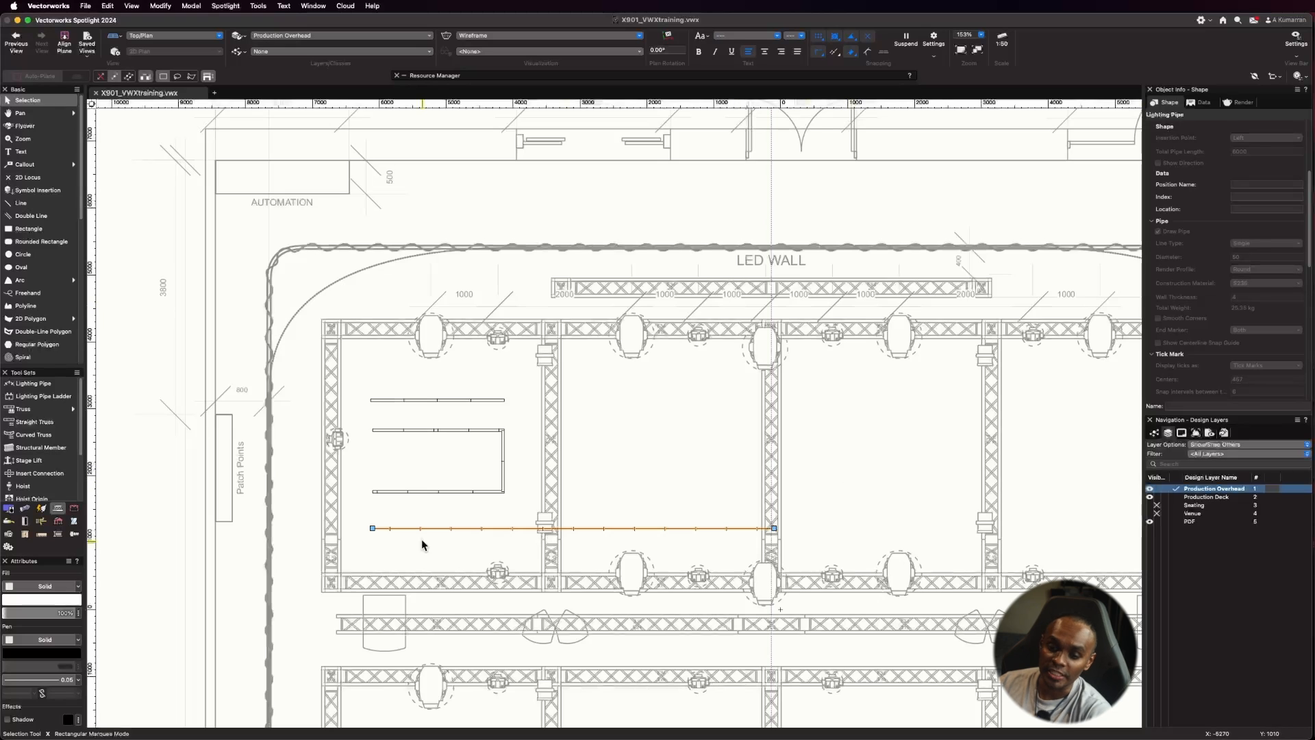
scroll(422, 539, up, 1)
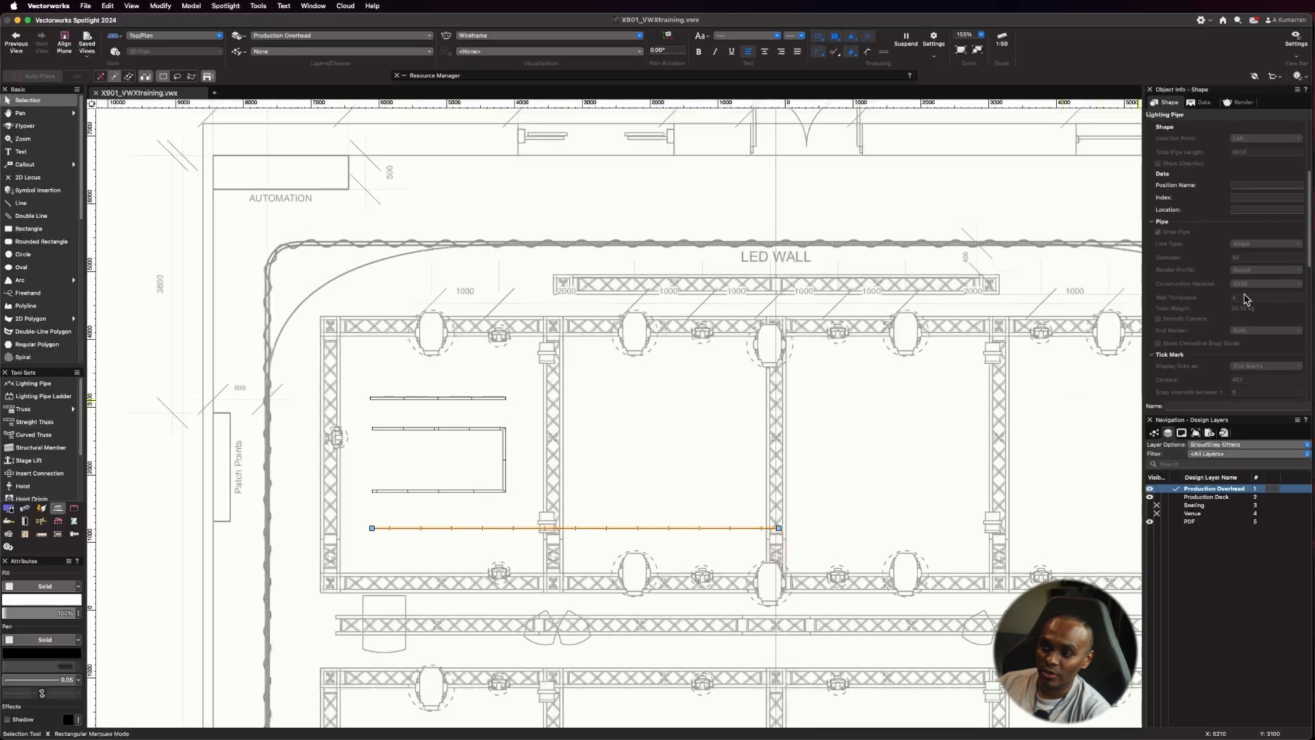
scroll(1245, 299, up, 5)
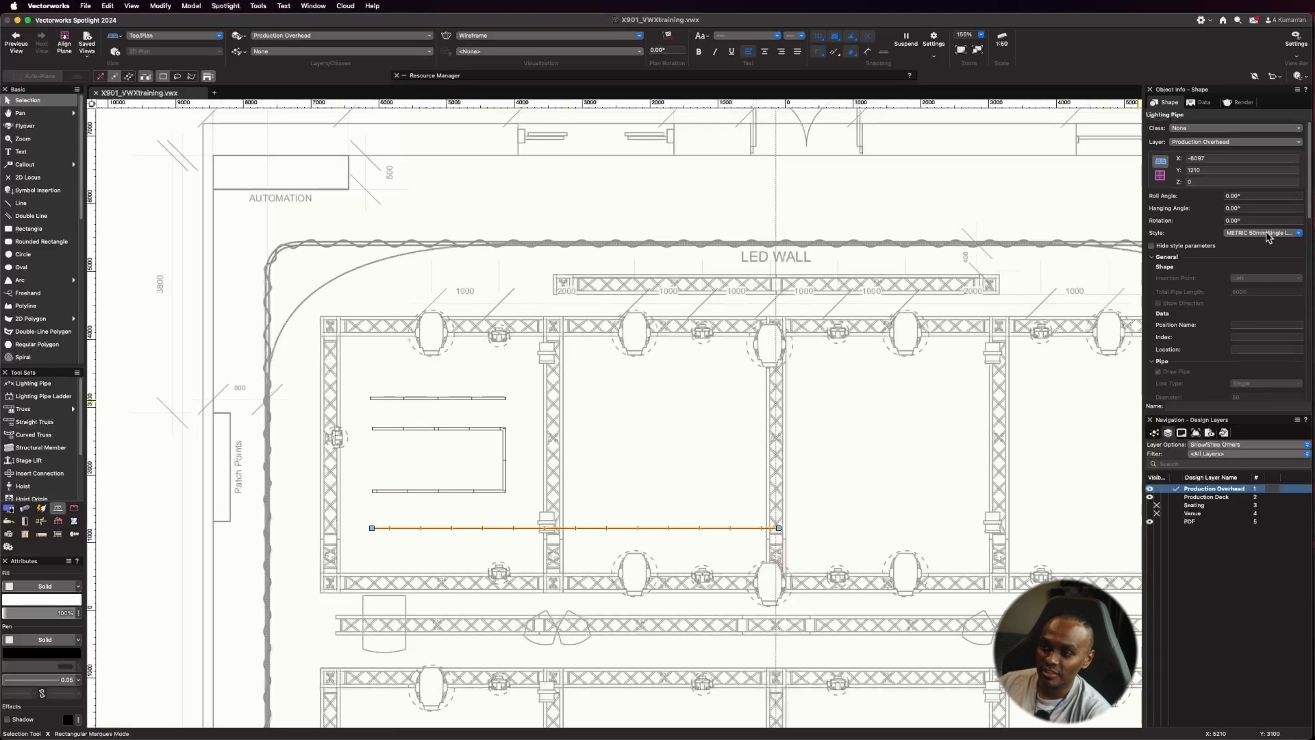
Step: Examine which parameters of the METRIC 50mm Single Line With Ticks style are set by style or by instance, leaving them unchanged
click(1268, 234)
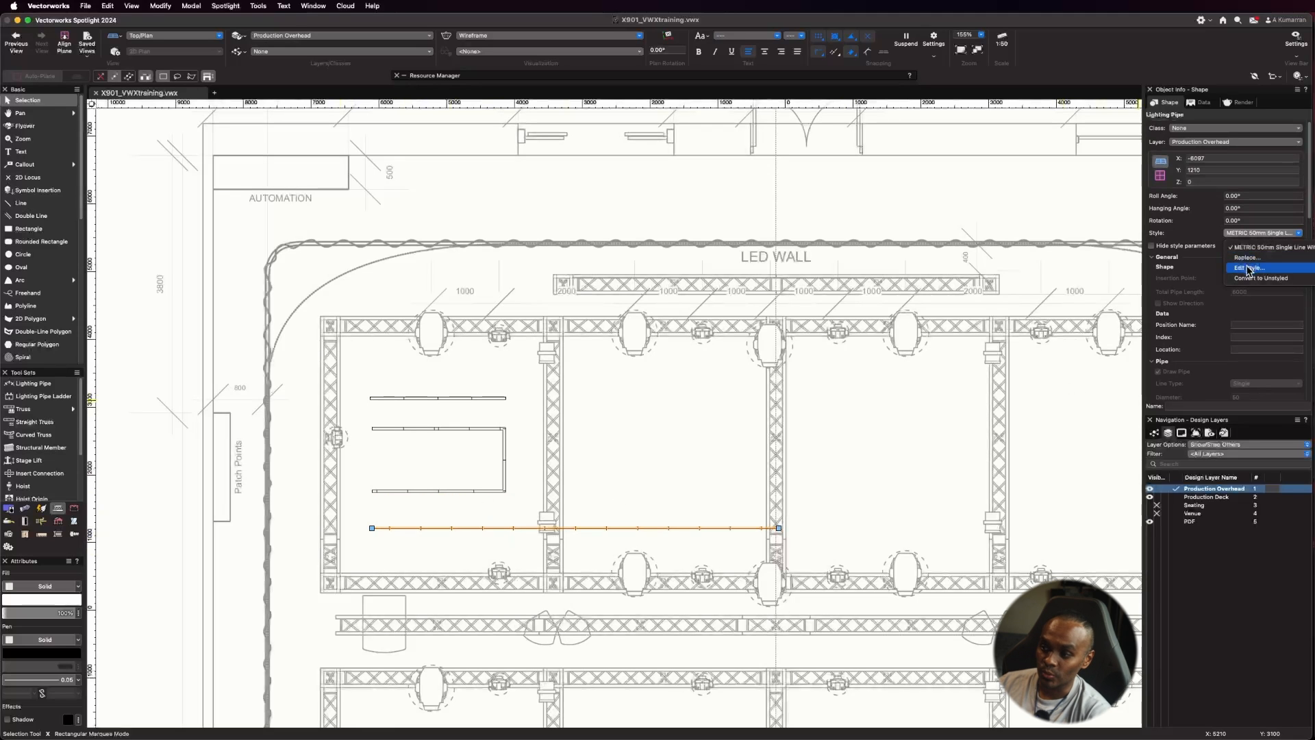
click(1248, 268)
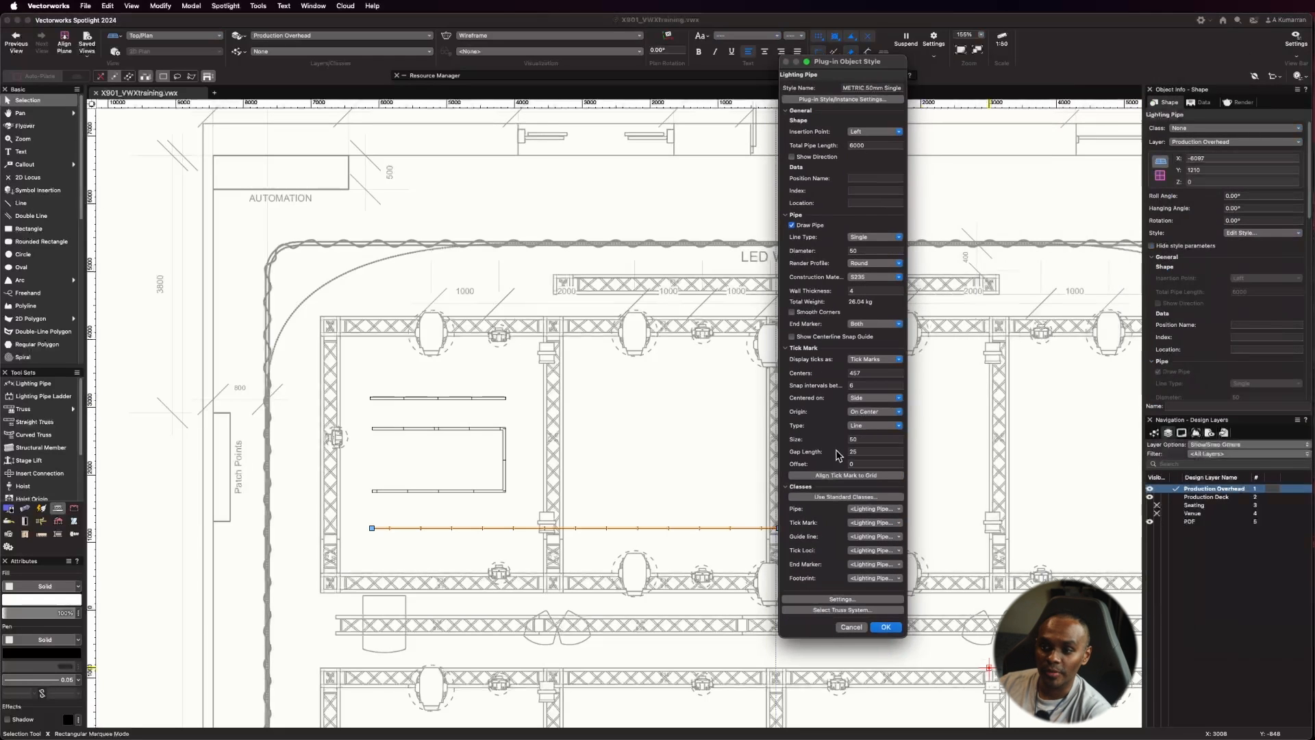
click(874, 100)
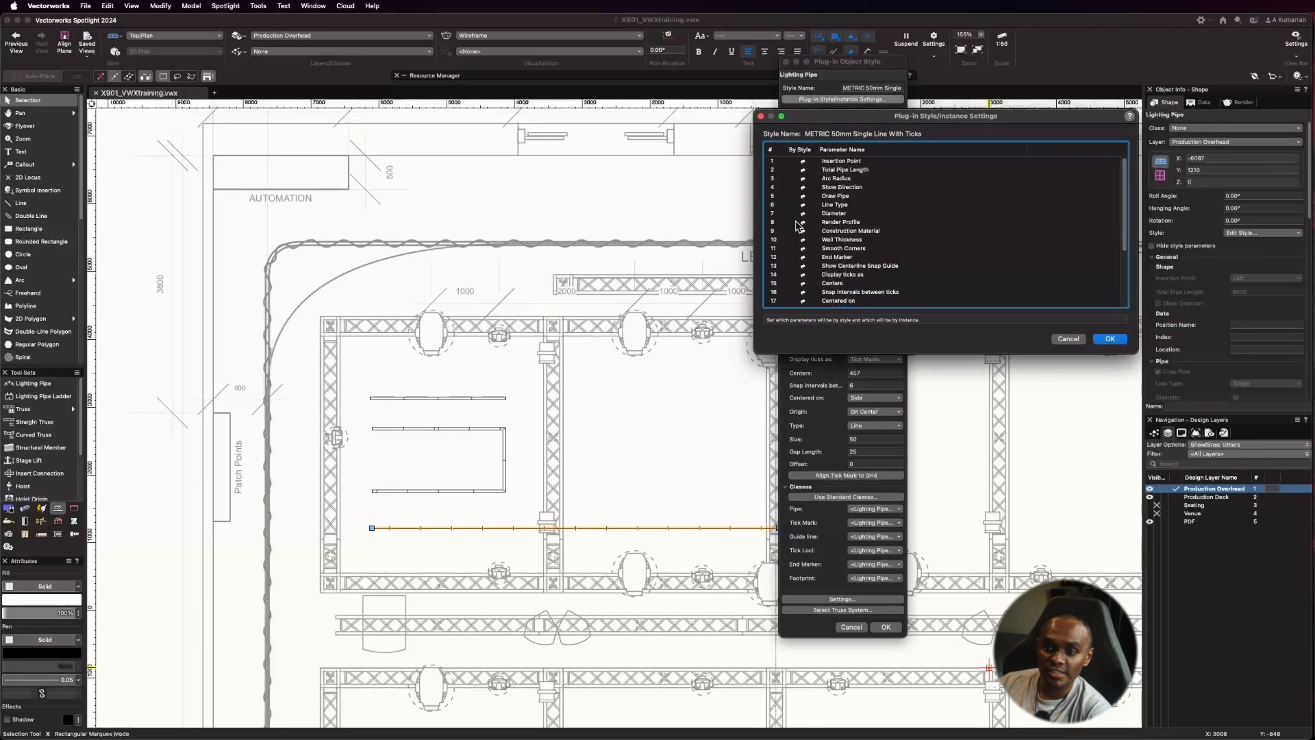
scroll(807, 198, down, 3)
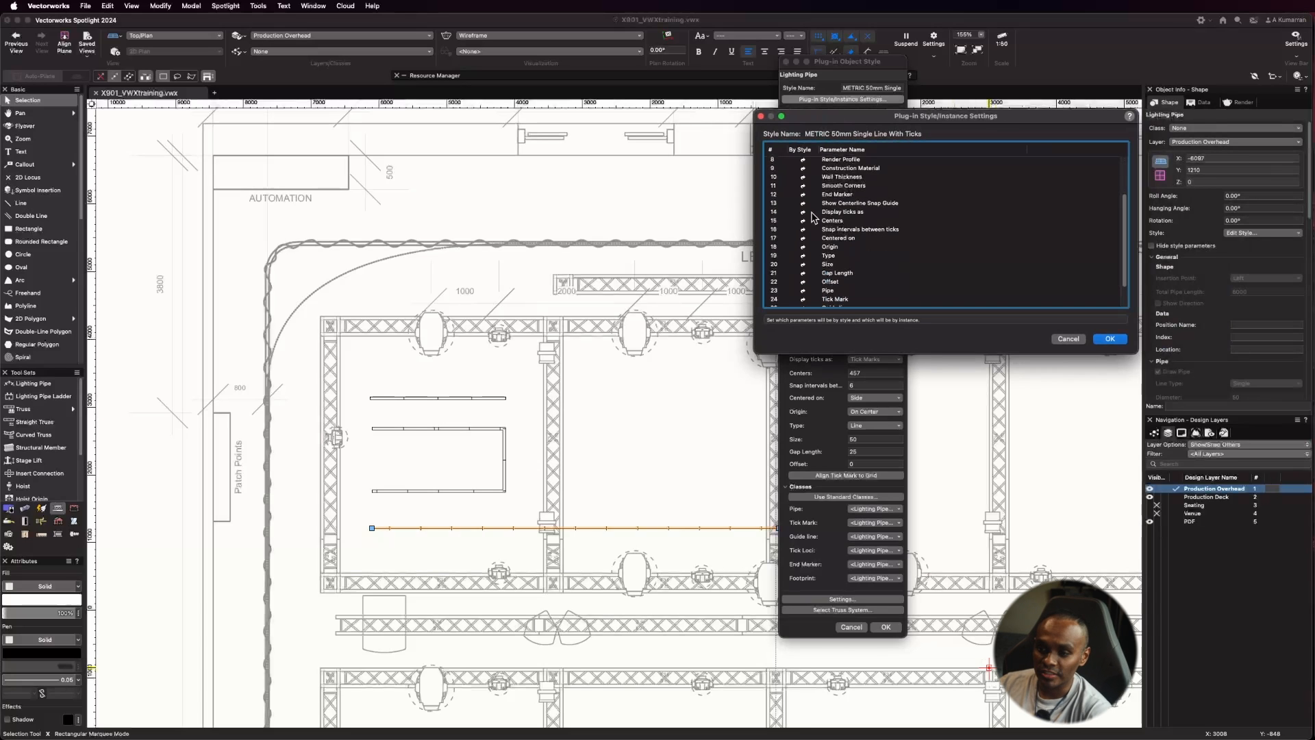
scroll(809, 224, up, 3)
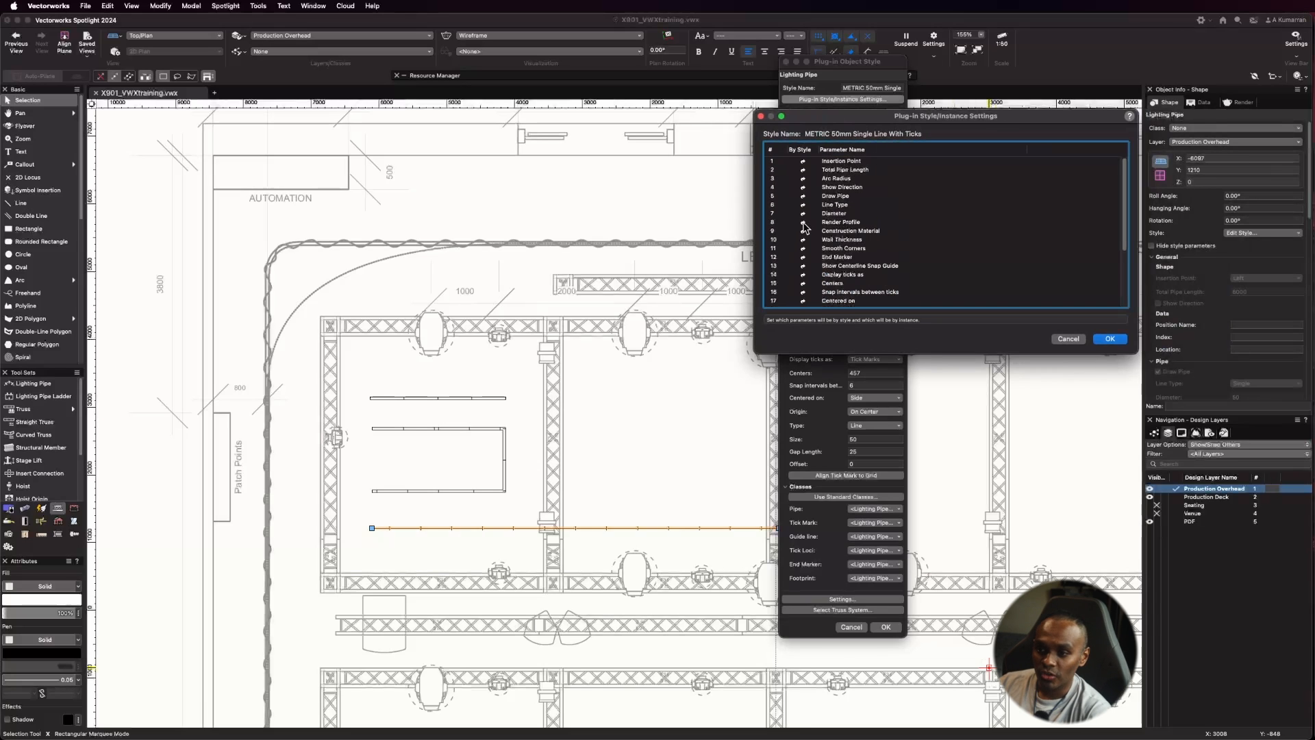
click(804, 170)
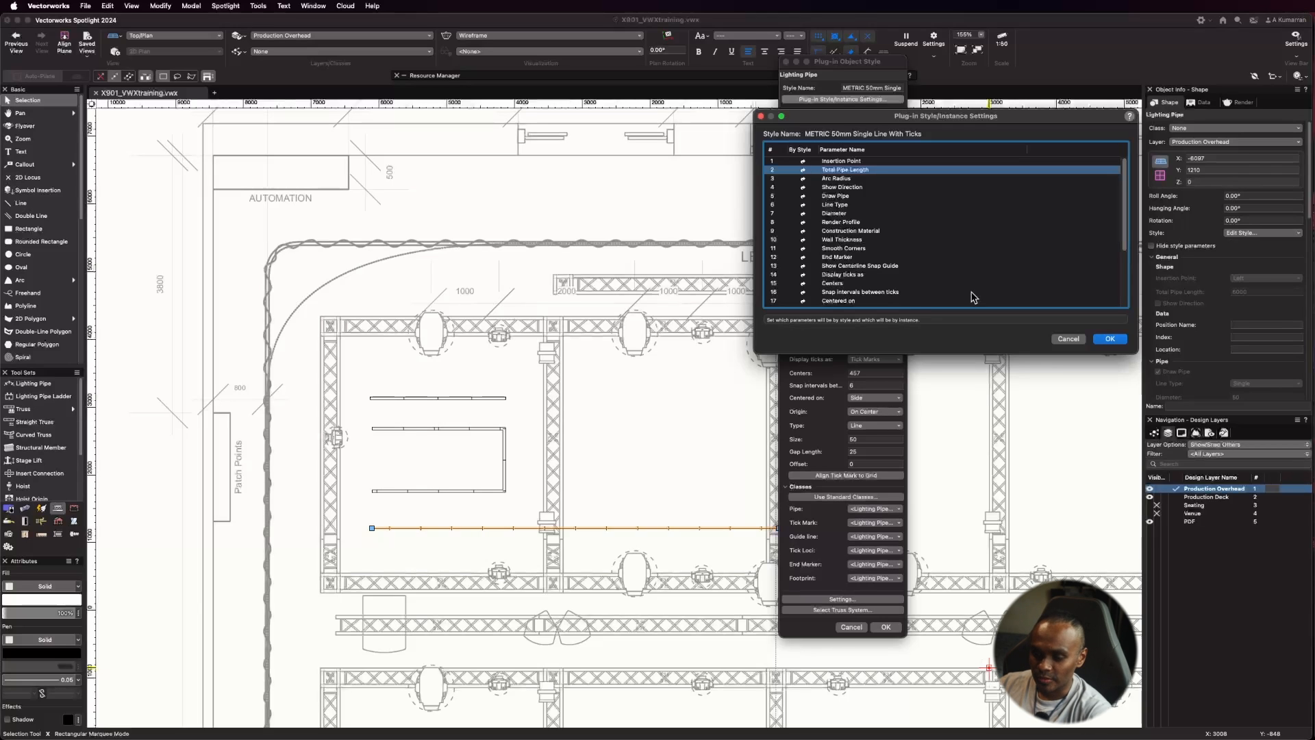
click(1069, 339)
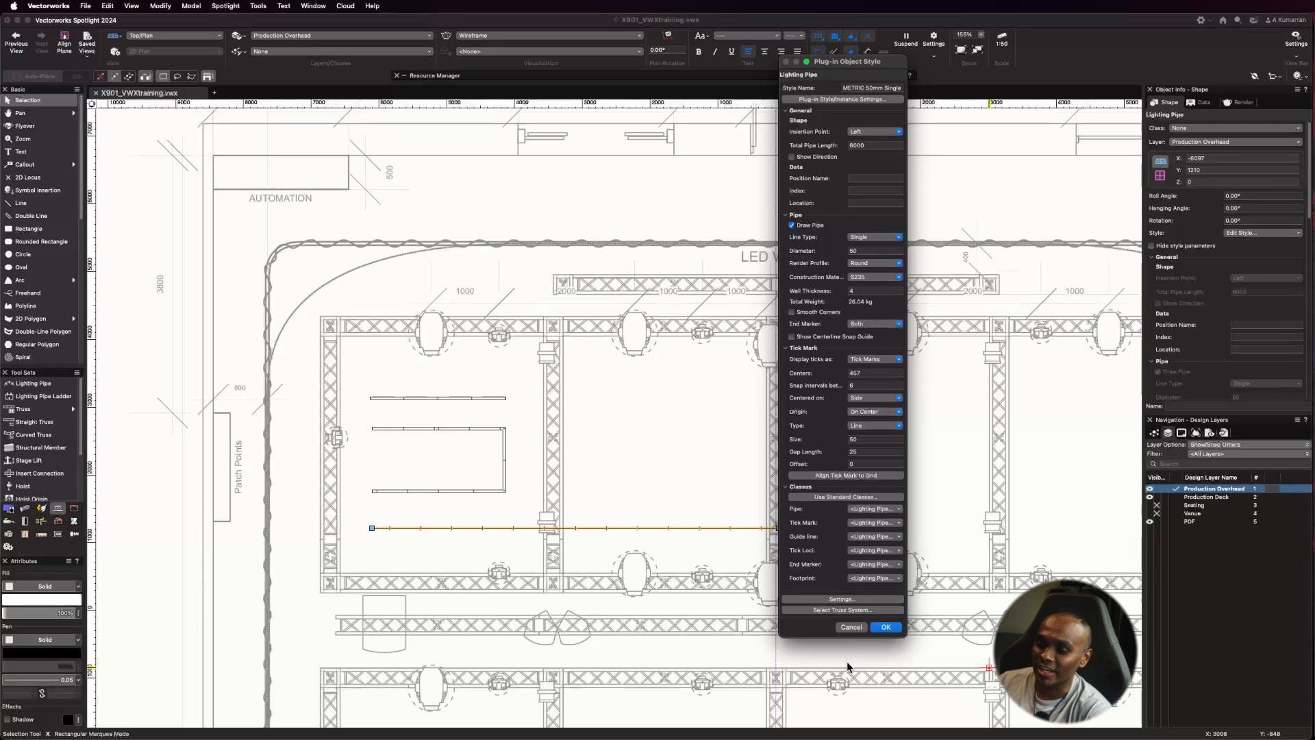
click(850, 627)
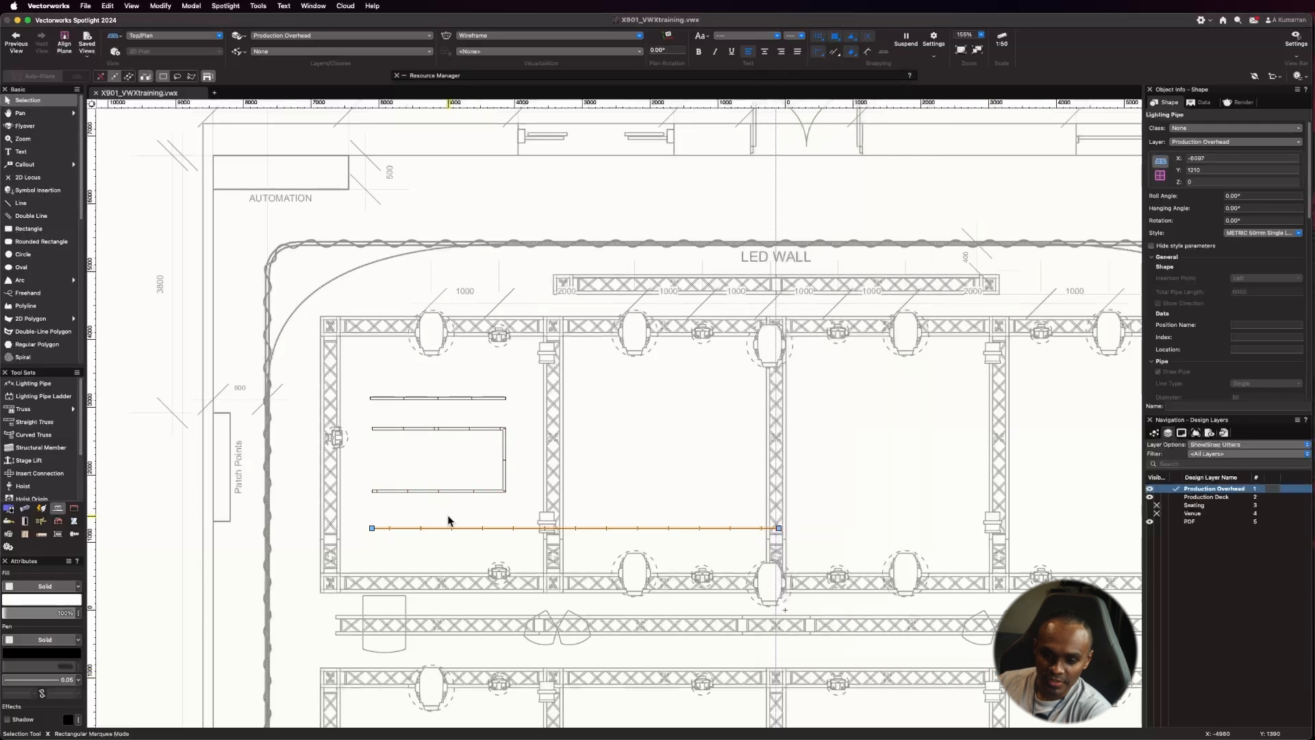
Step: Delete the styled lighting pipe, the U-shaped pipe and the straight pipe above it
key(BackSpace)
click(470, 490)
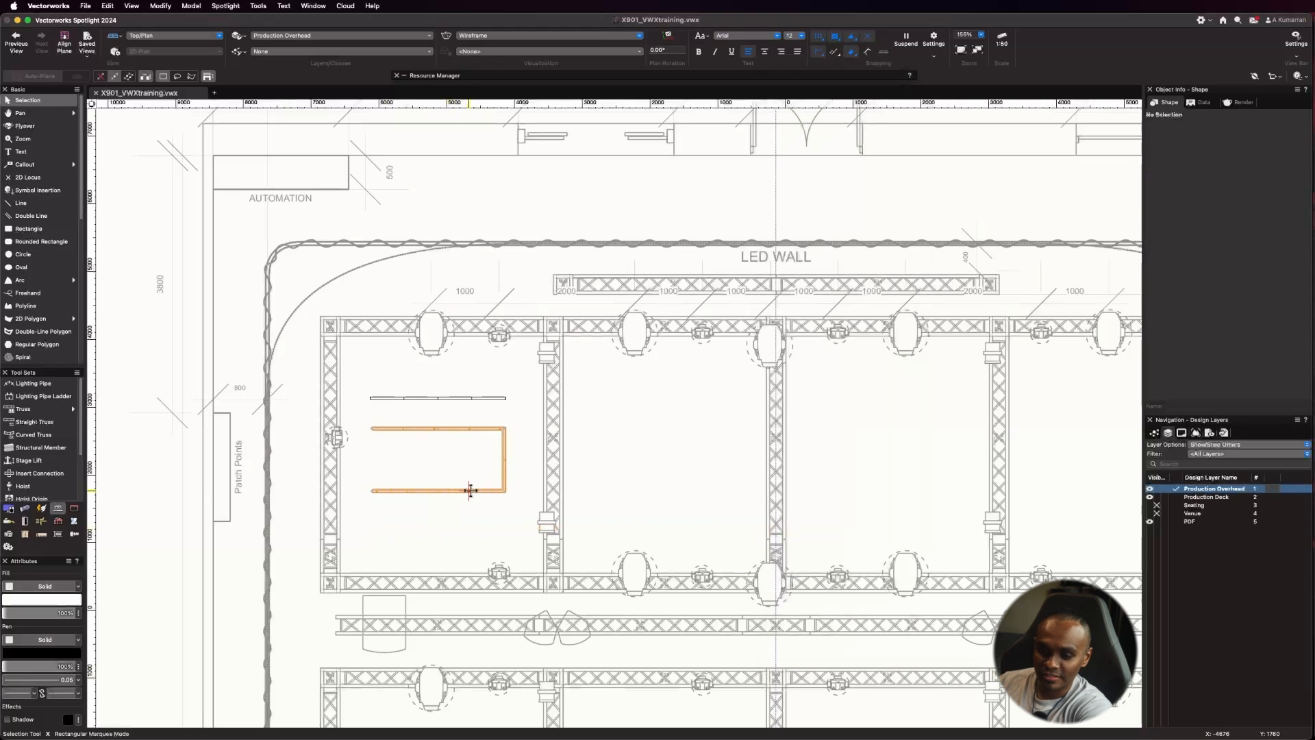
key(BackSpace)
click(505, 398)
key(BackSpace)
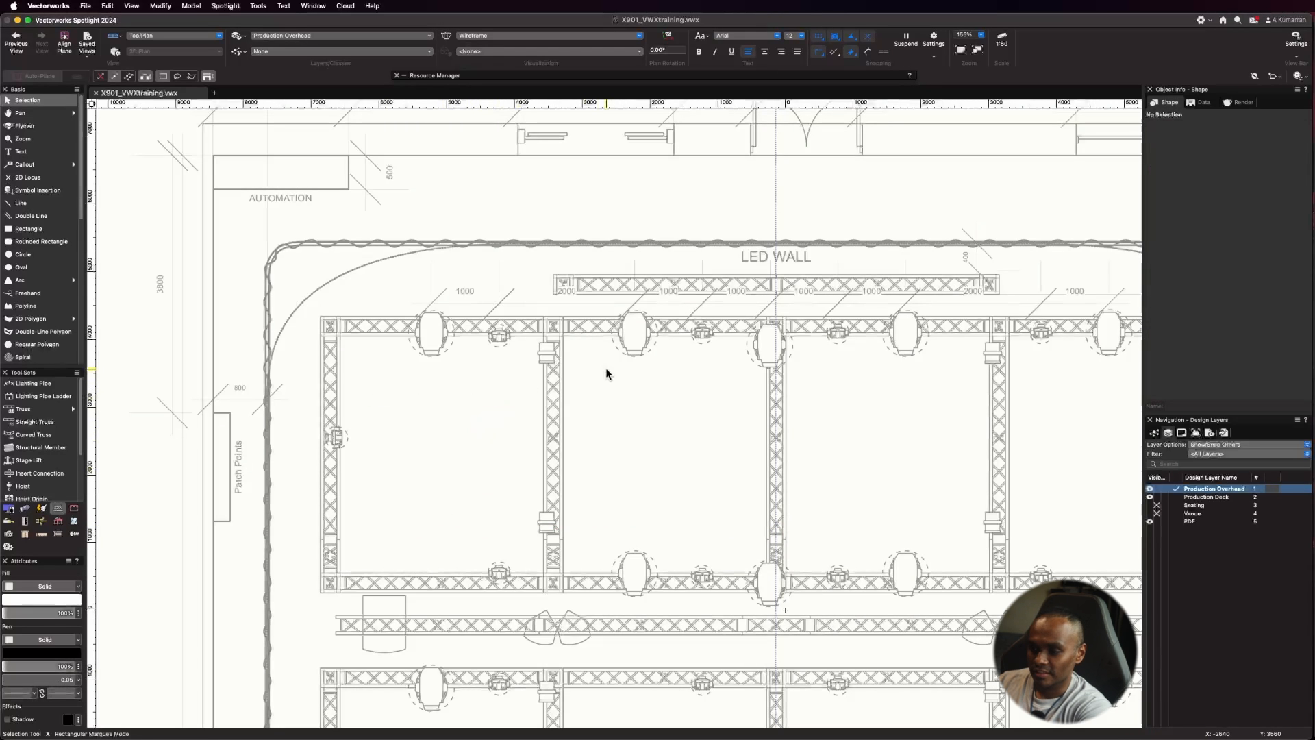
Step: Start a Custom Soft Goods path at the plan's left curtain line, level with the 800 dimension line above the patch points
scroll(607, 373, down, 2)
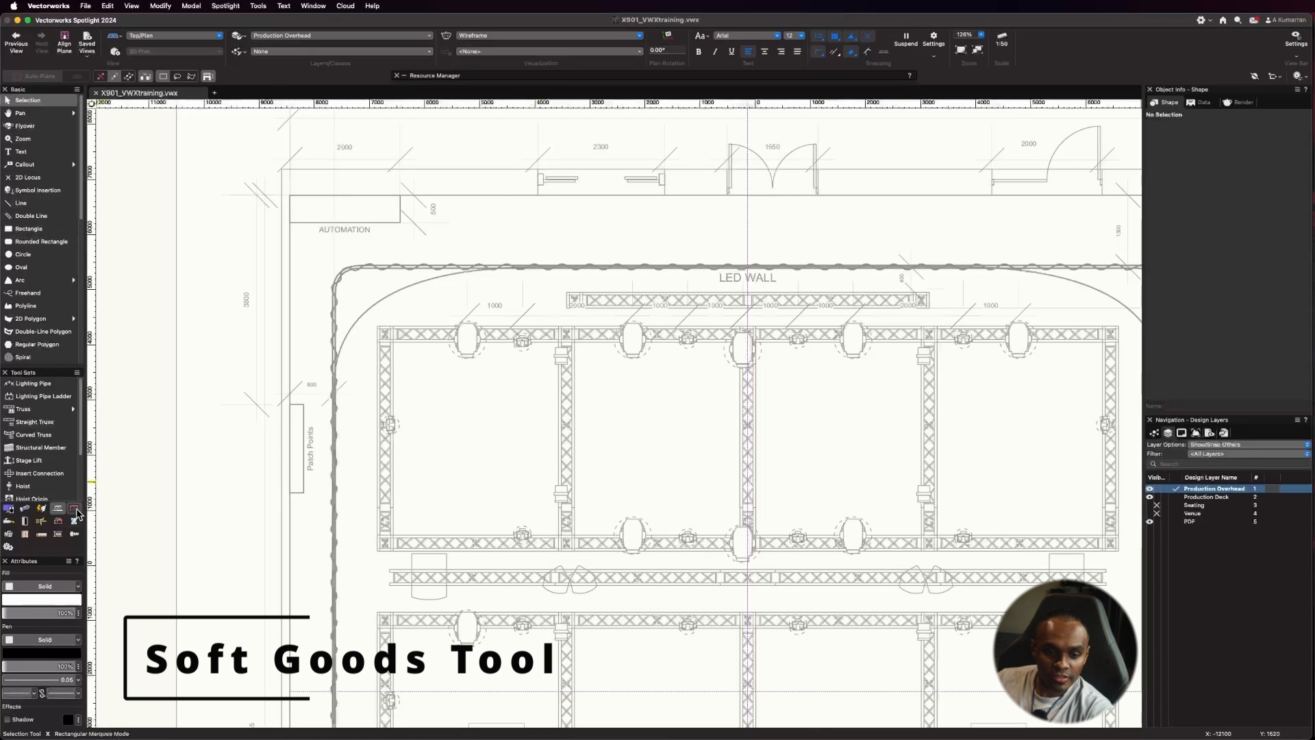
click(76, 511)
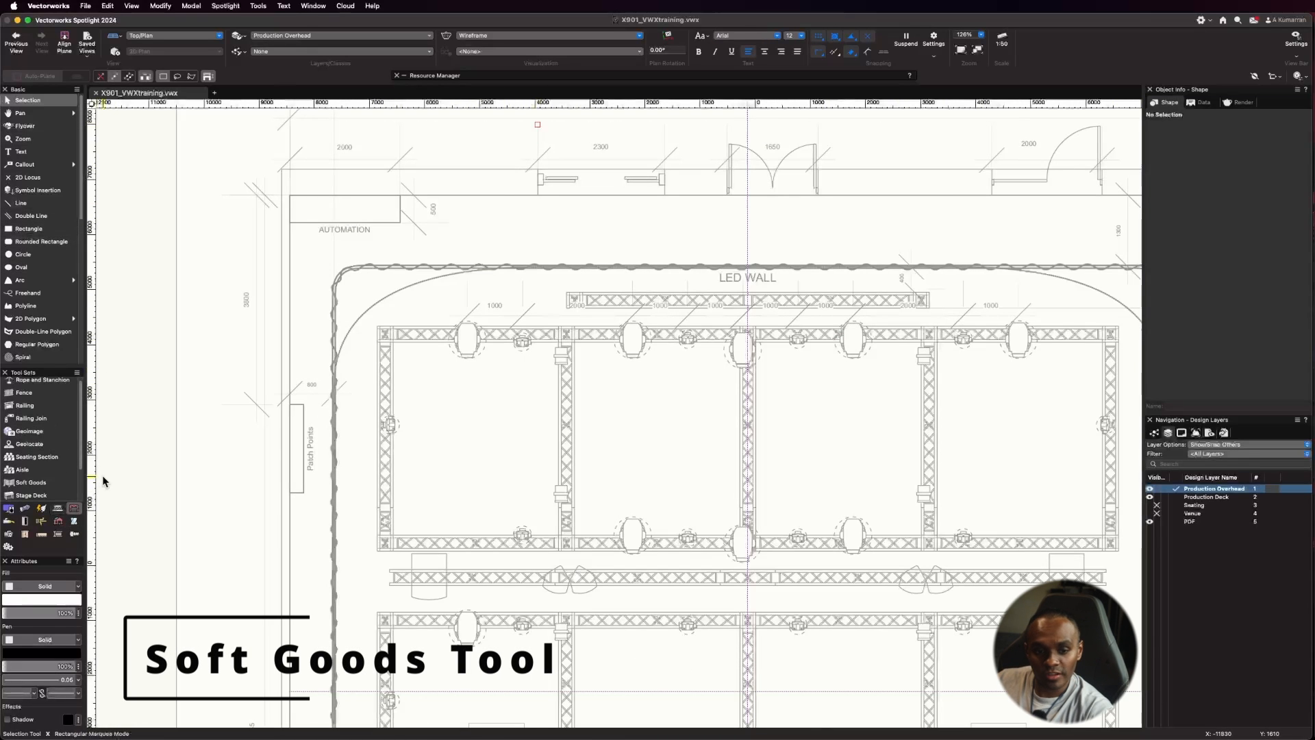
click(31, 485)
scroll(39, 452, down, 1)
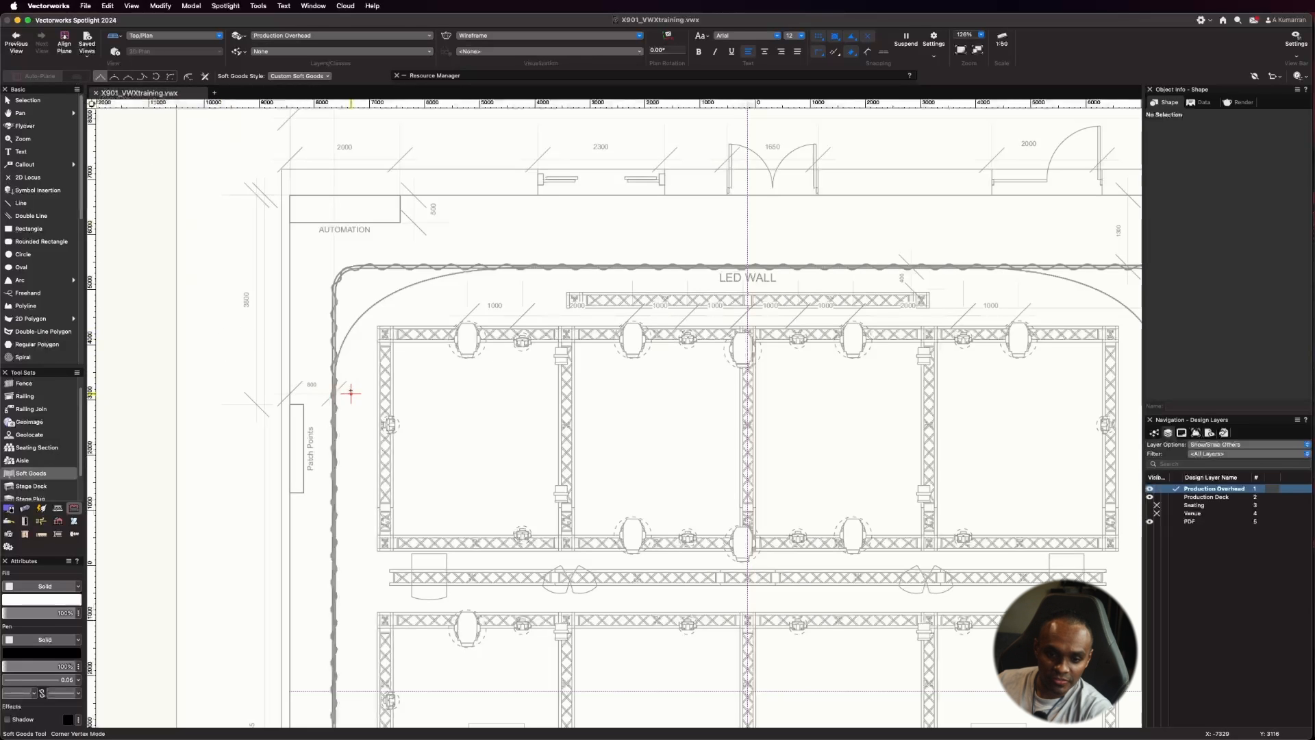
scroll(295, 410, up, 6)
scroll(294, 410, up, 2)
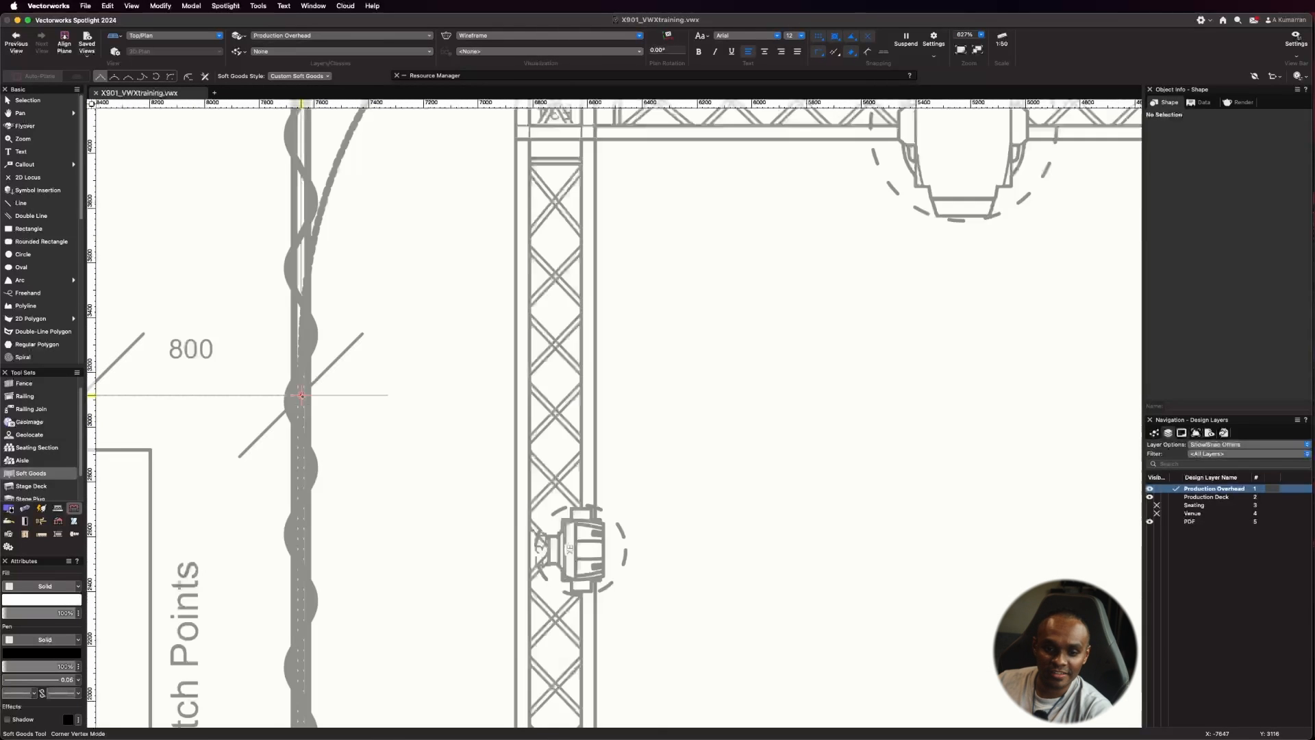
scroll(302, 395, down, 7)
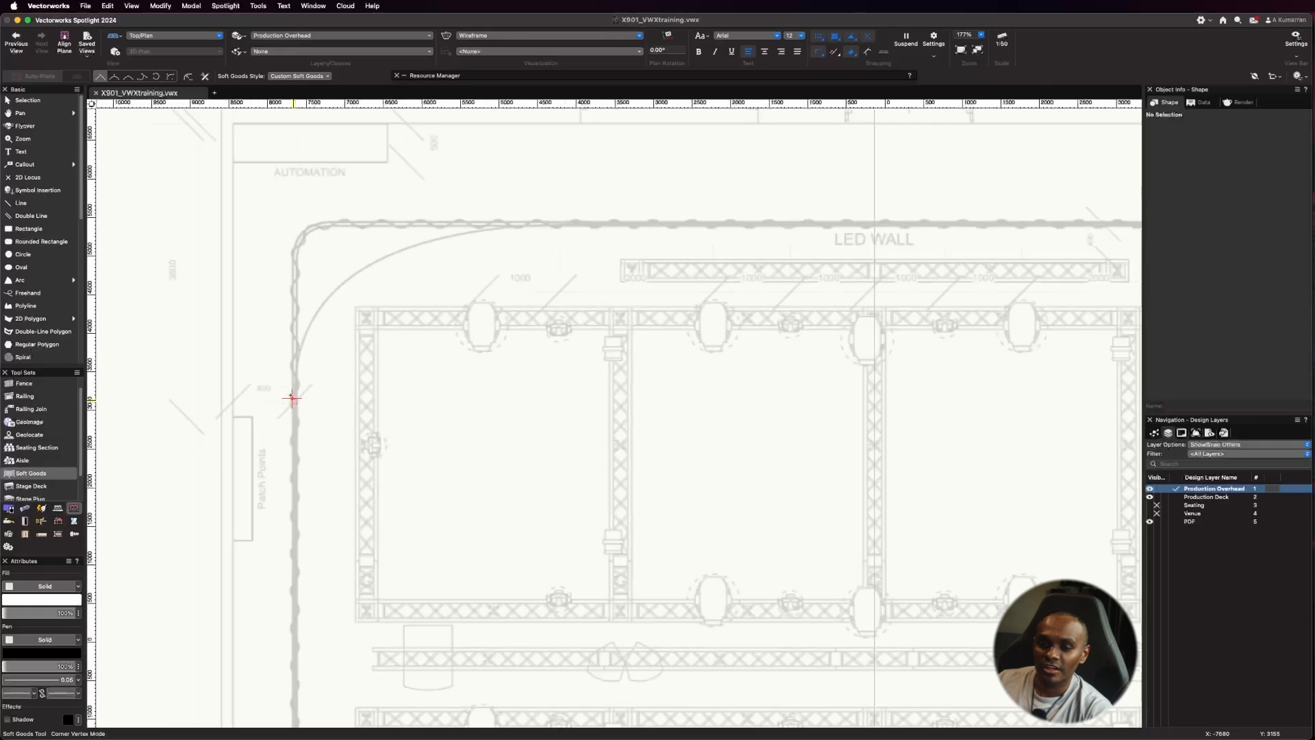
scroll(280, 411, down, 2)
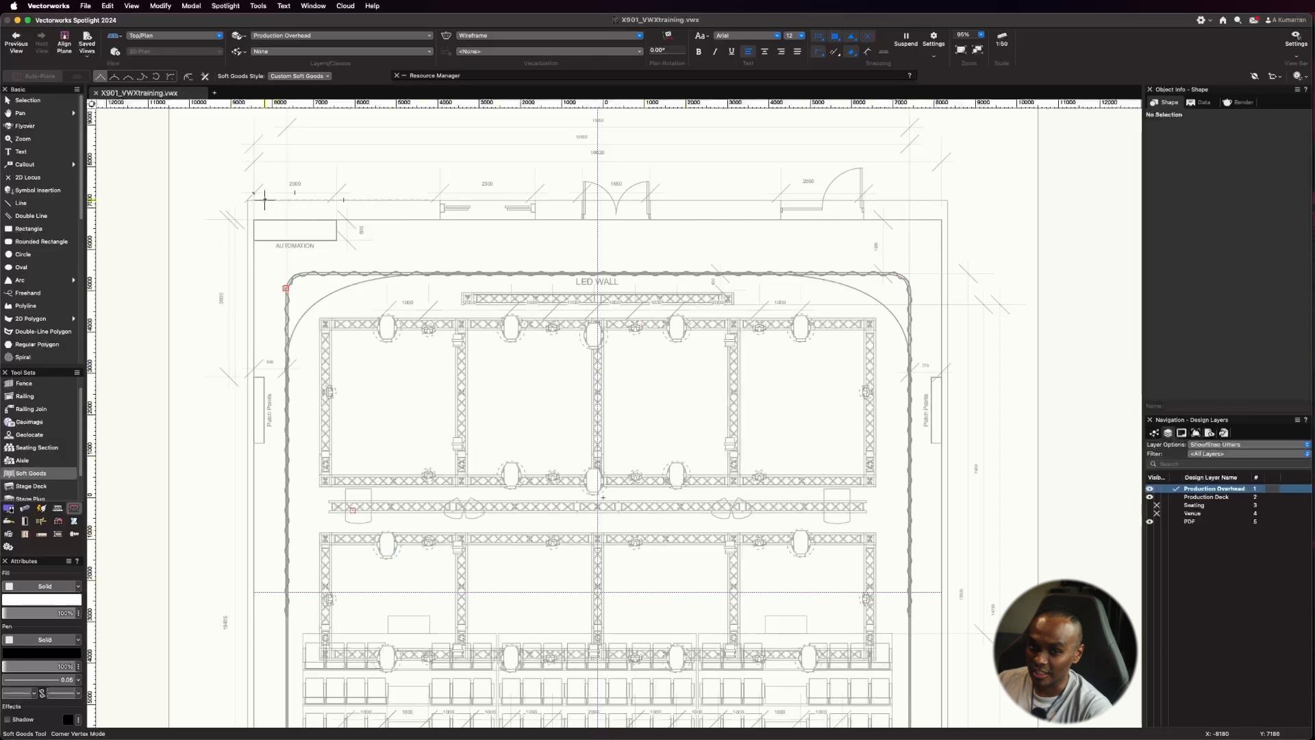
scroll(264, 285, up, 5)
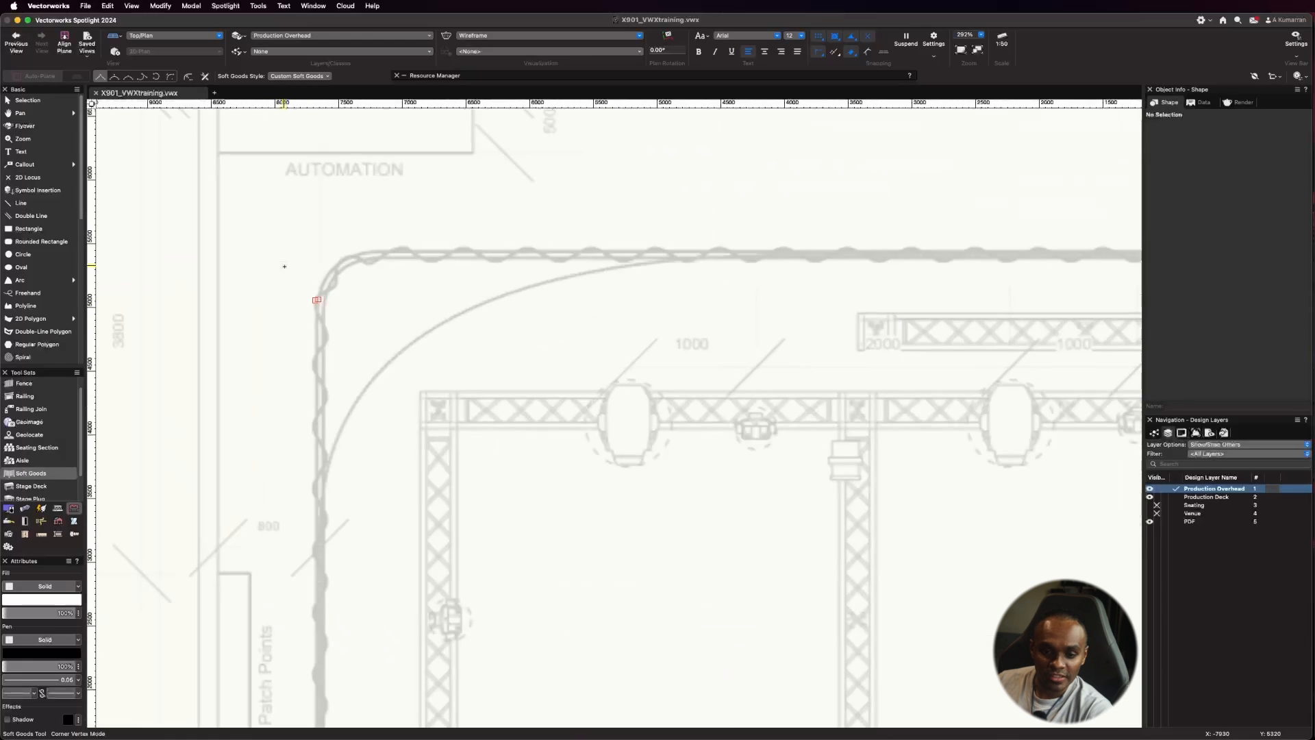
scroll(323, 485, up, 3)
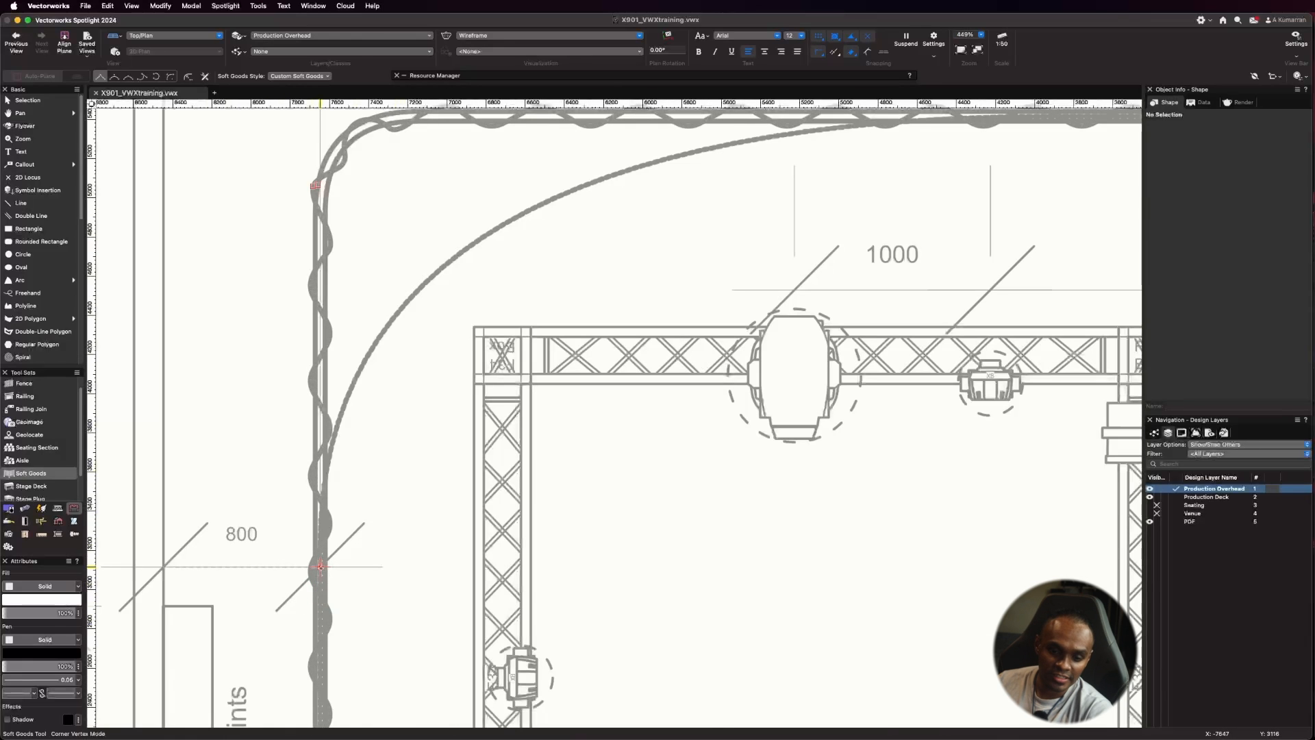
click(321, 567)
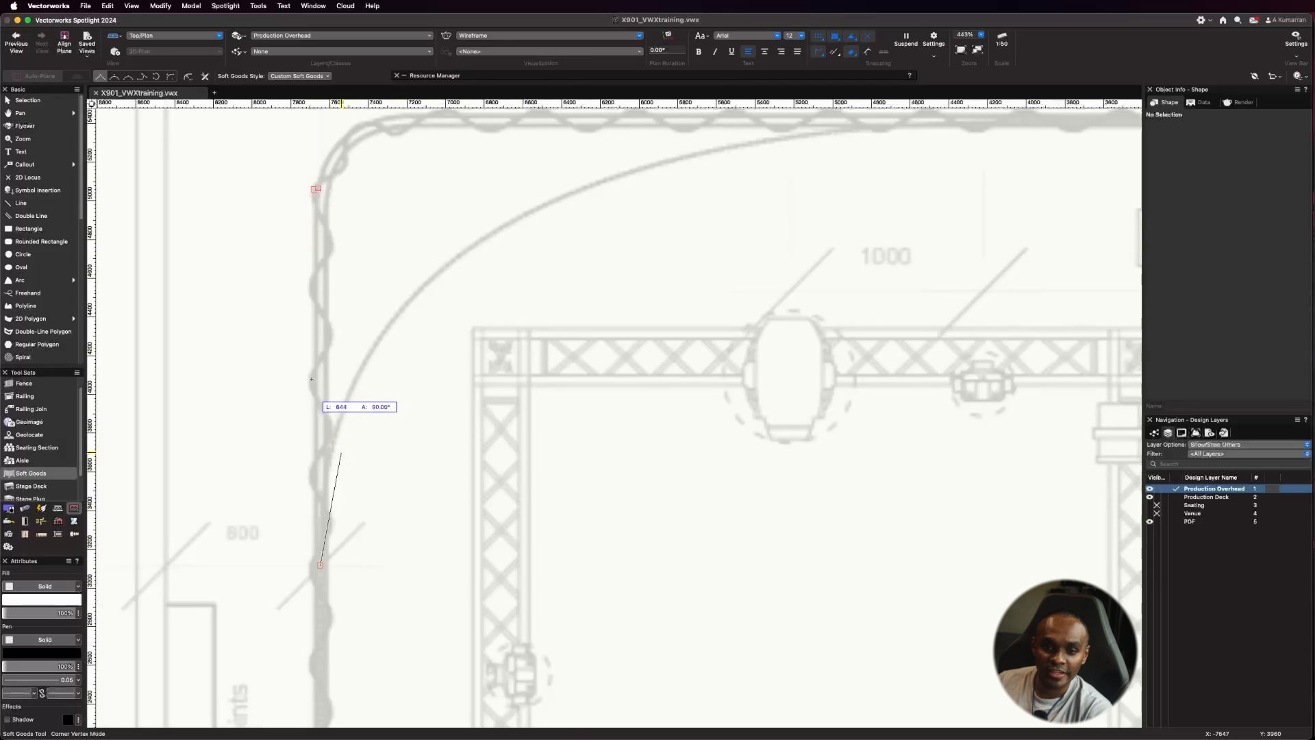
Step: Add a vertical straight segment 1800 mm long up the left curtain line to the start of its rounded corner
scroll(320, 343, down, 1)
scroll(322, 138, up, 6)
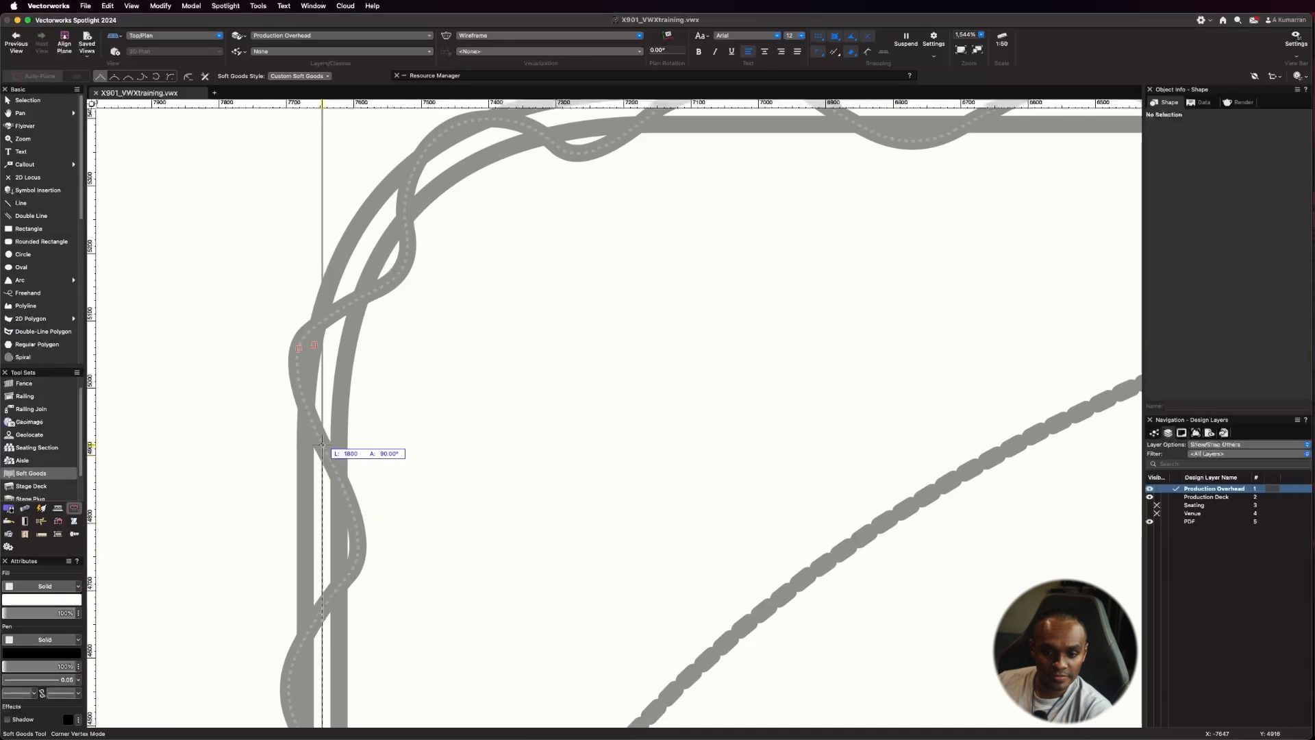
click(322, 444)
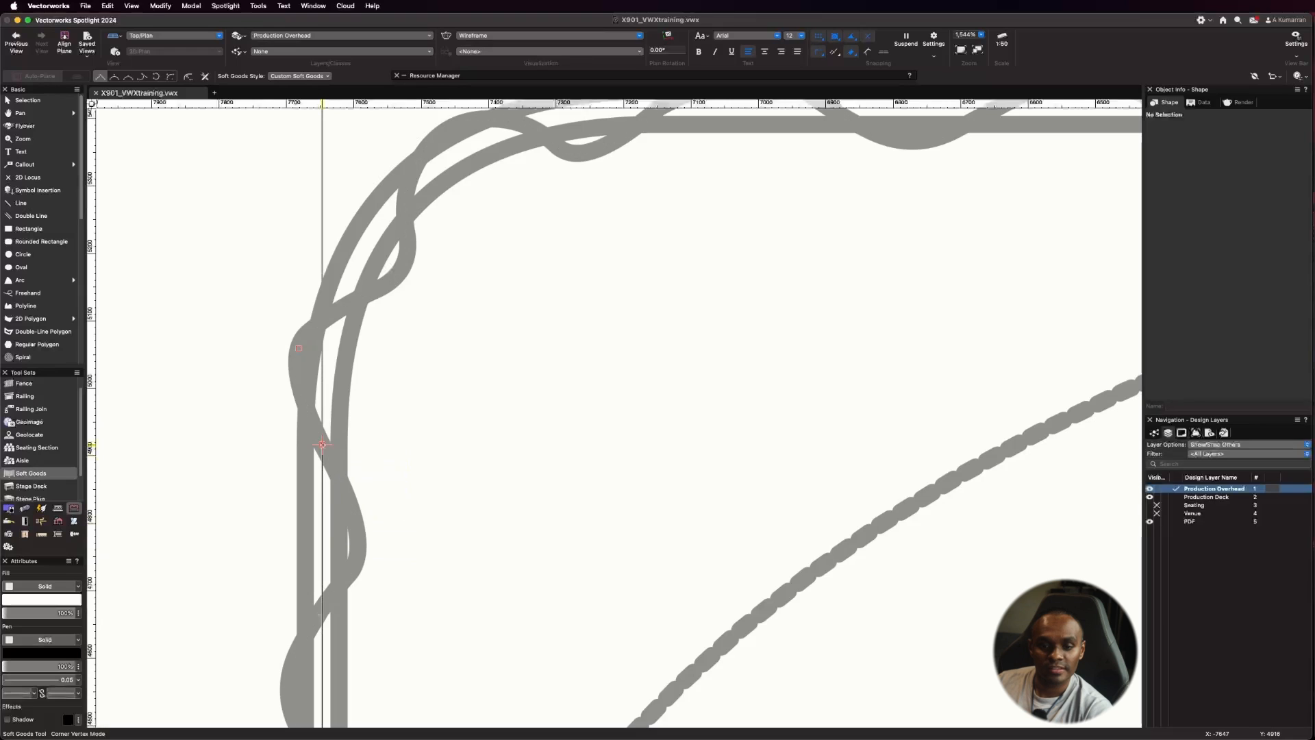
Step: Trace the curtain's rounded upper-left corner with two consecutive arc segments in Point on Arc mode
click(156, 77)
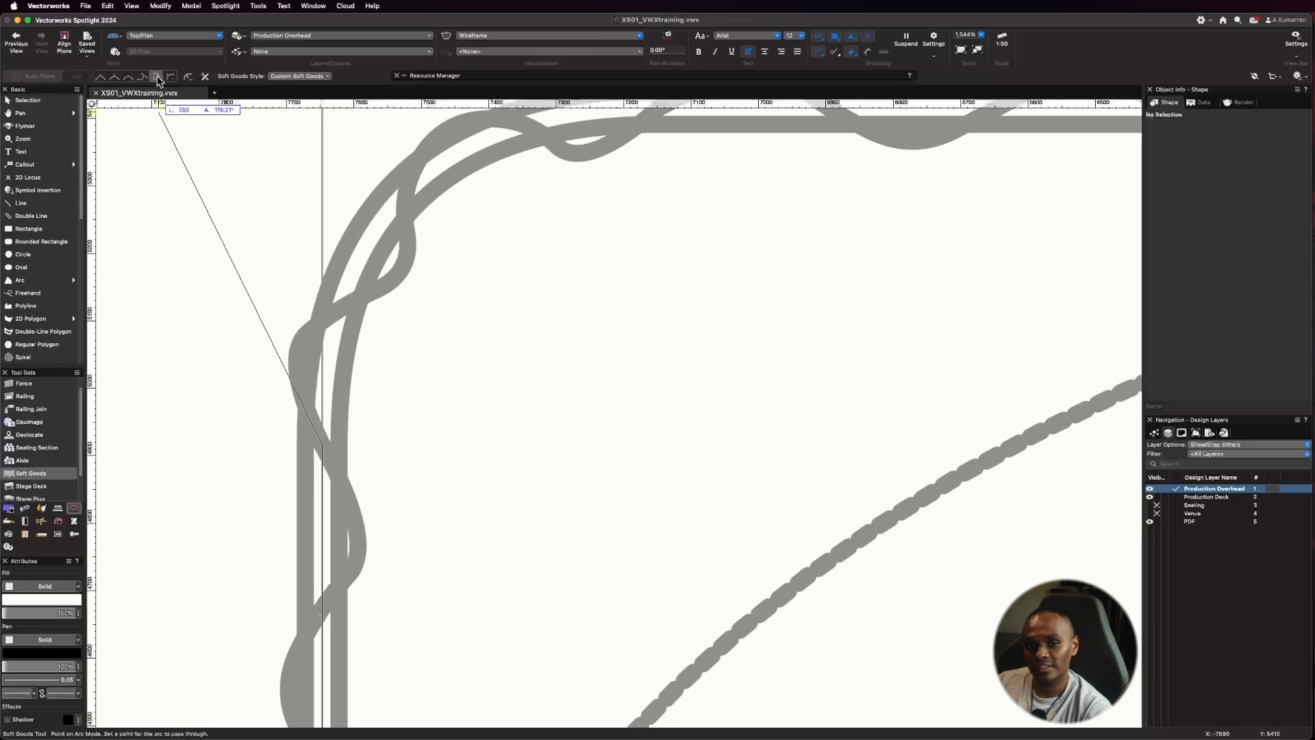
click(337, 314)
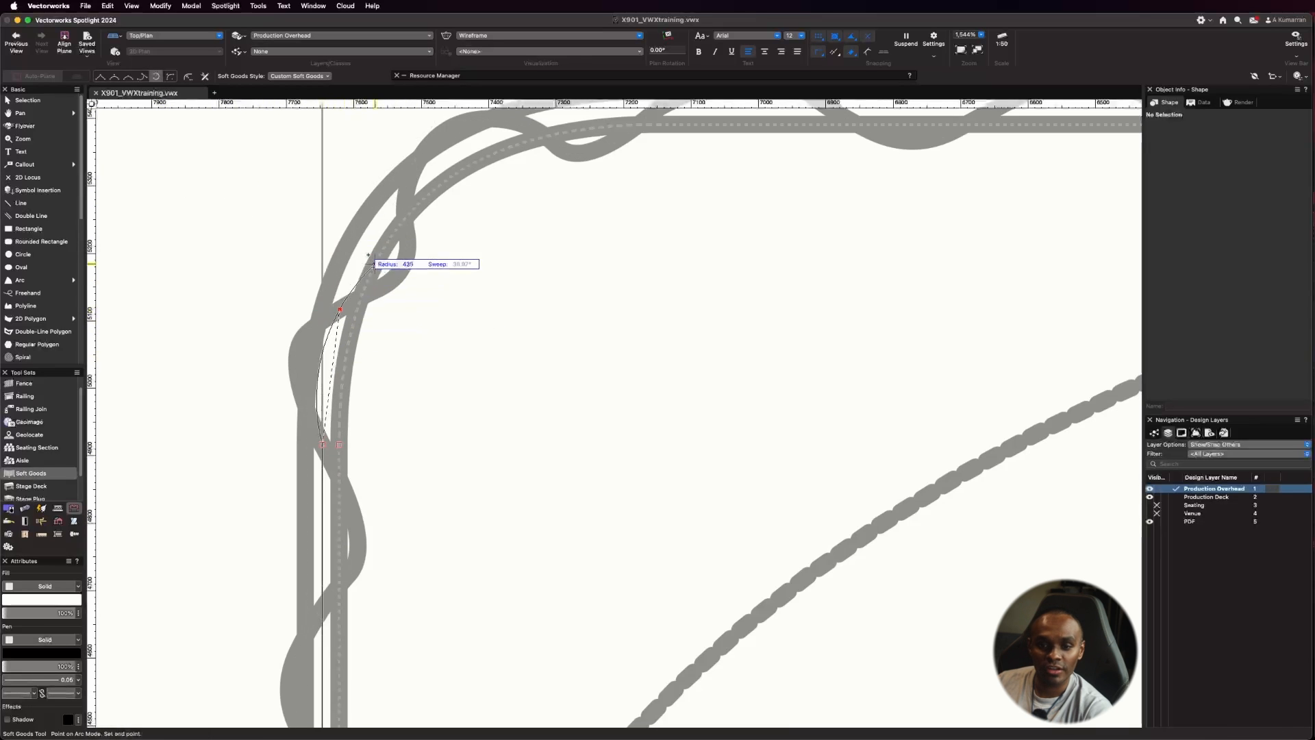
click(406, 195)
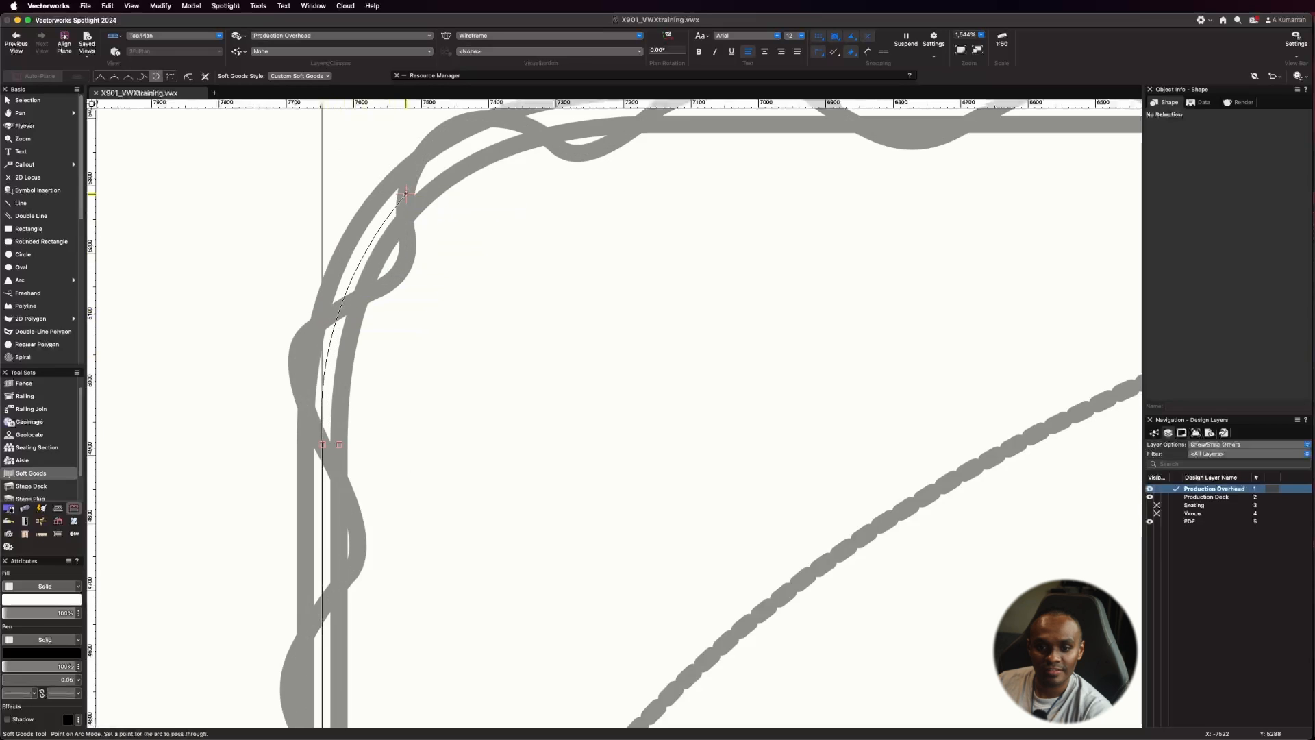
scroll(312, 274, down, 5)
scroll(316, 199, up, 5)
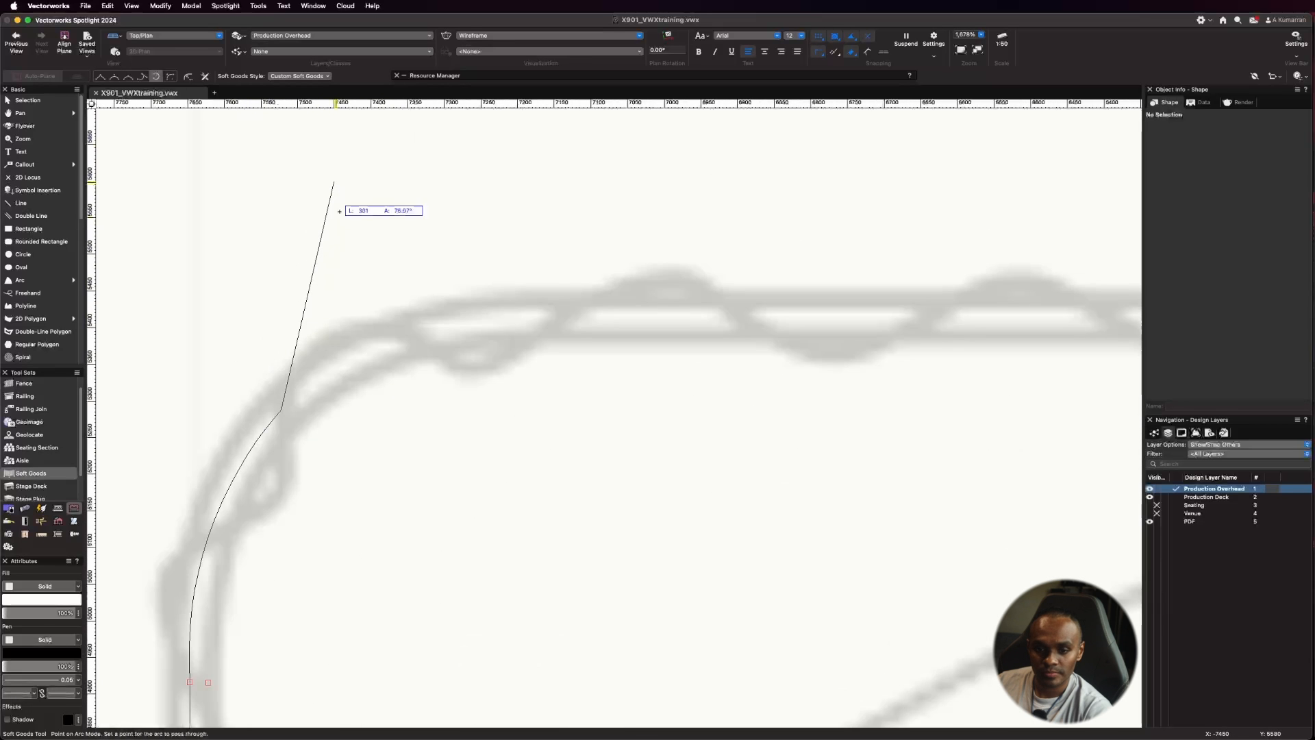
click(409, 335)
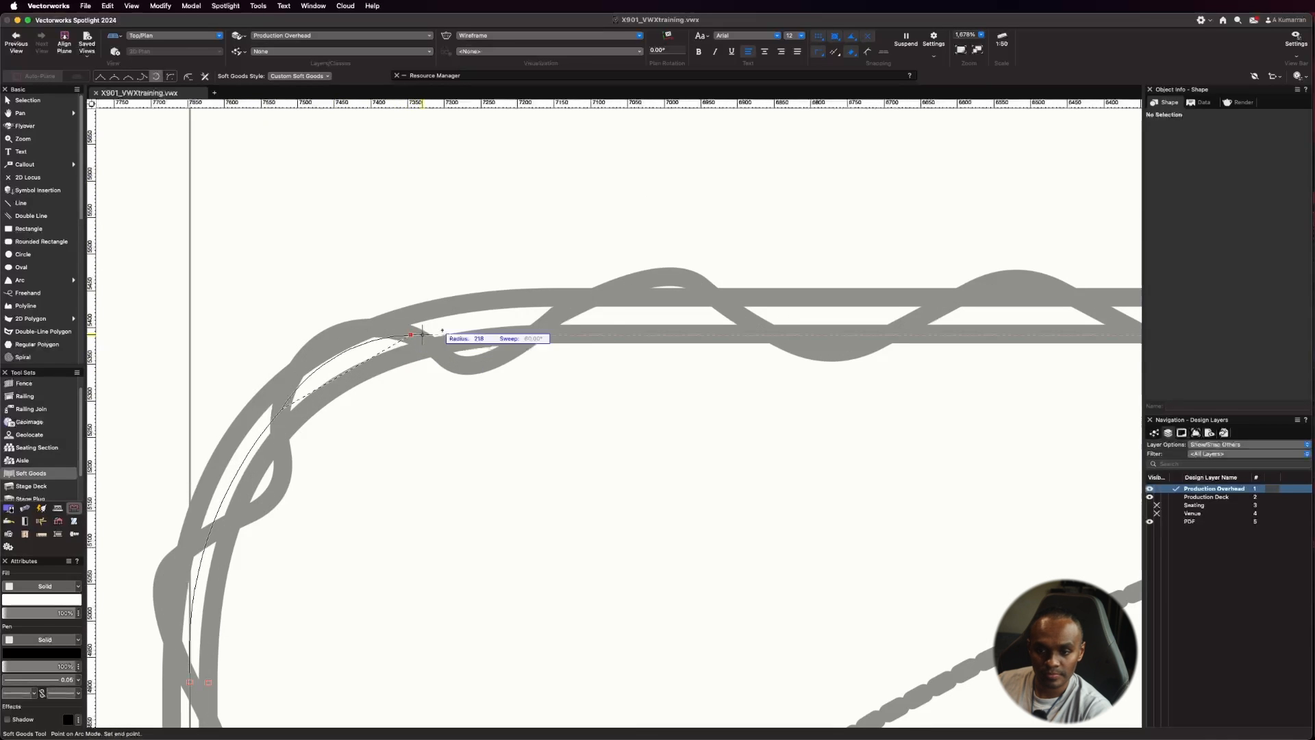
click(556, 315)
Step: Return to Corner Vertex mode and add a horizontal segment about 14050 mm long to the start of the curtain's upper-right curve
key(u)
key(u)
scroll(440, 268, down, 3)
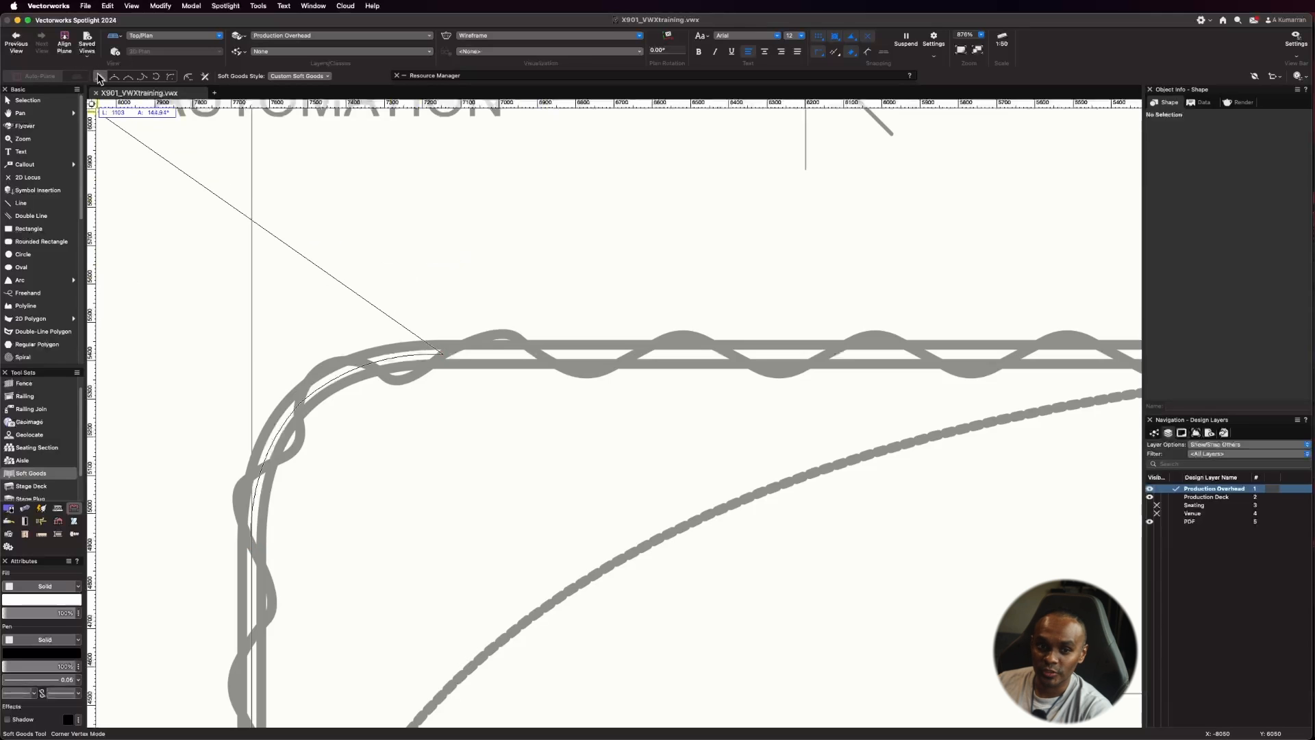
scroll(302, 271, down, 8)
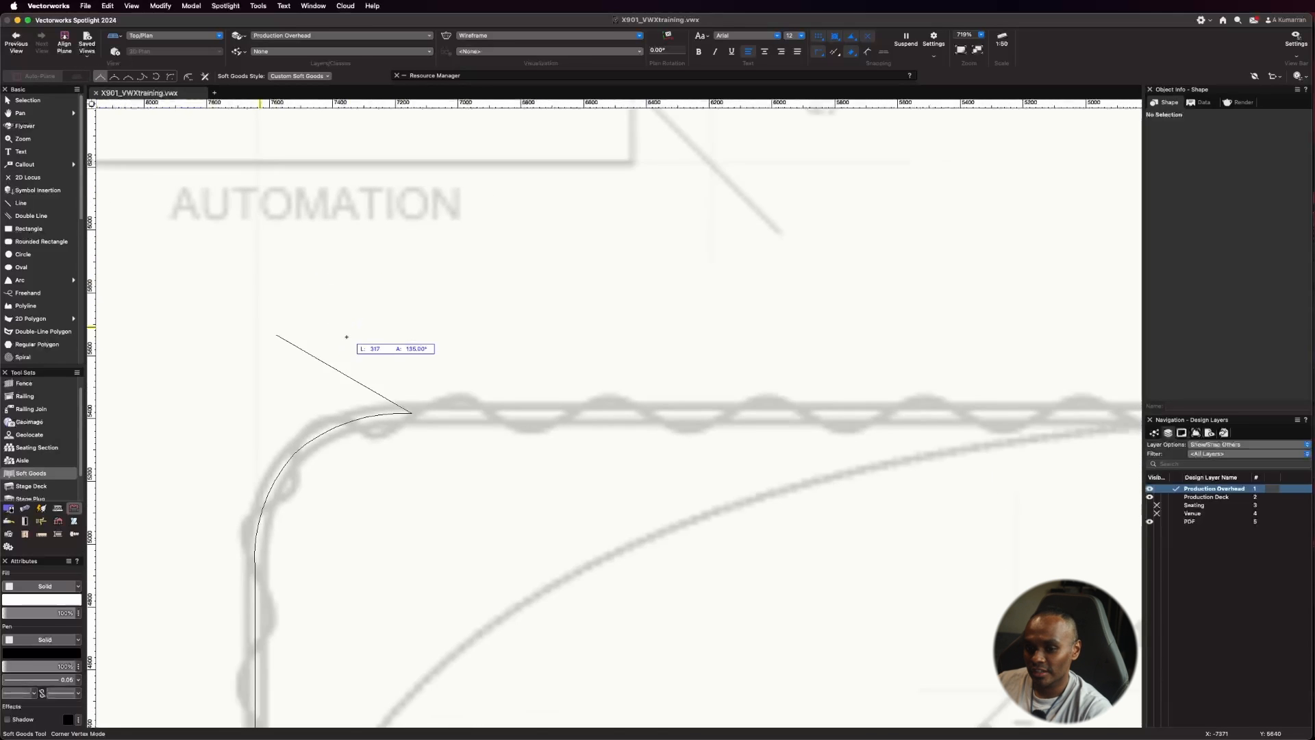
scroll(182, 261, down, 2)
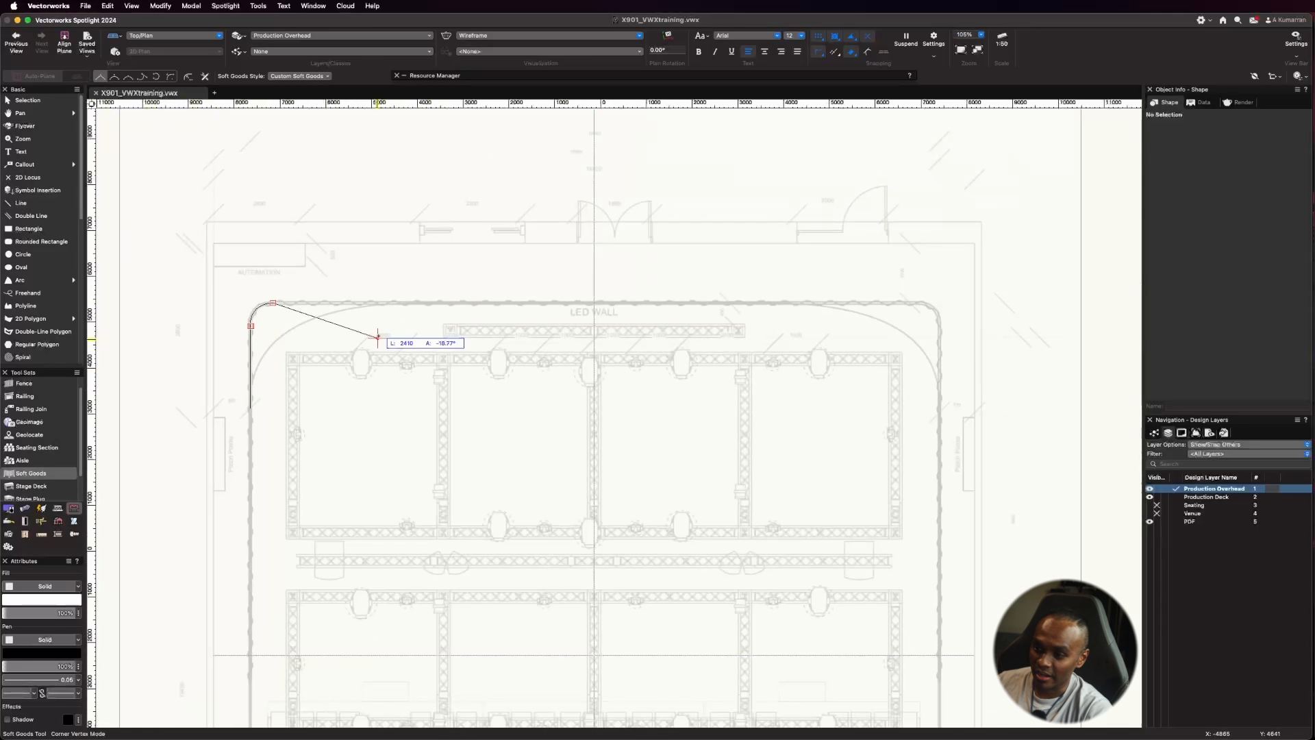
scroll(948, 287, up, 10)
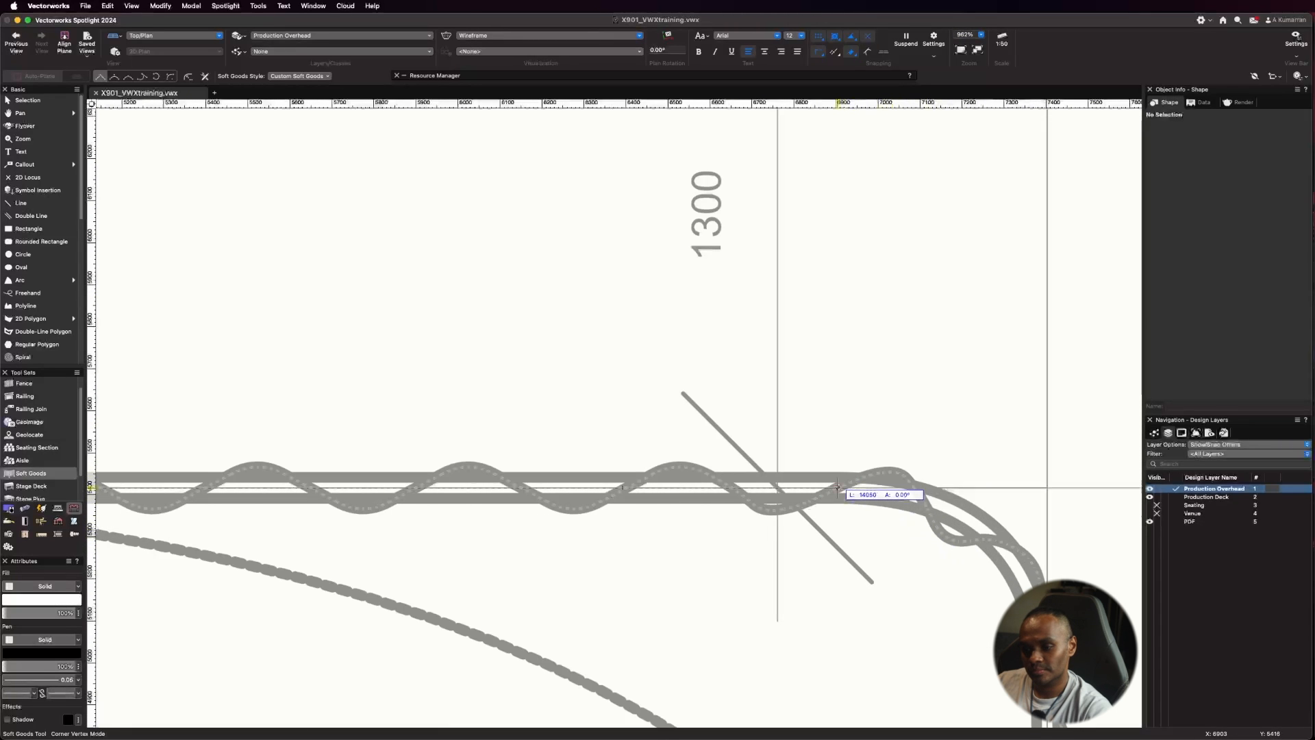
click(837, 488)
Step: Trace the curtain's rounded upper-right corner with two consecutive arc segments in Point on Arc mode
scroll(695, 294, down, 3)
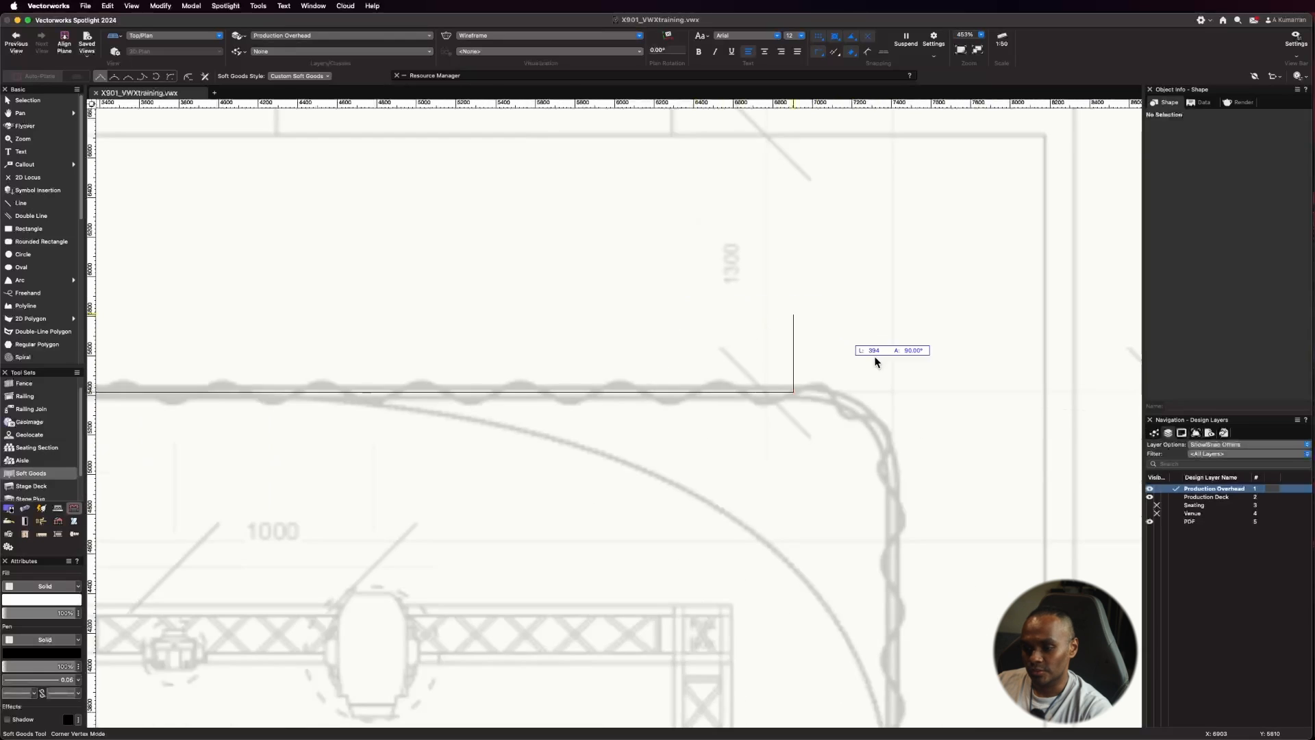
click(157, 76)
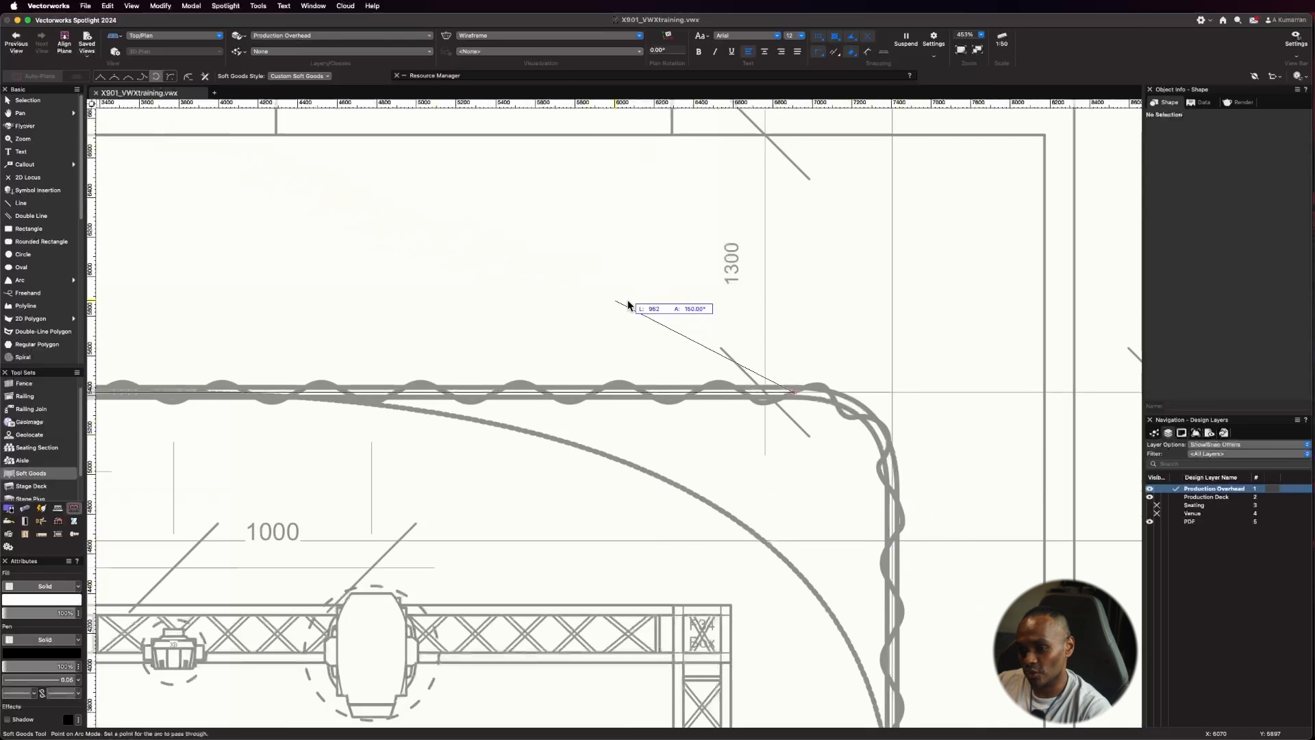
scroll(880, 389, up, 3)
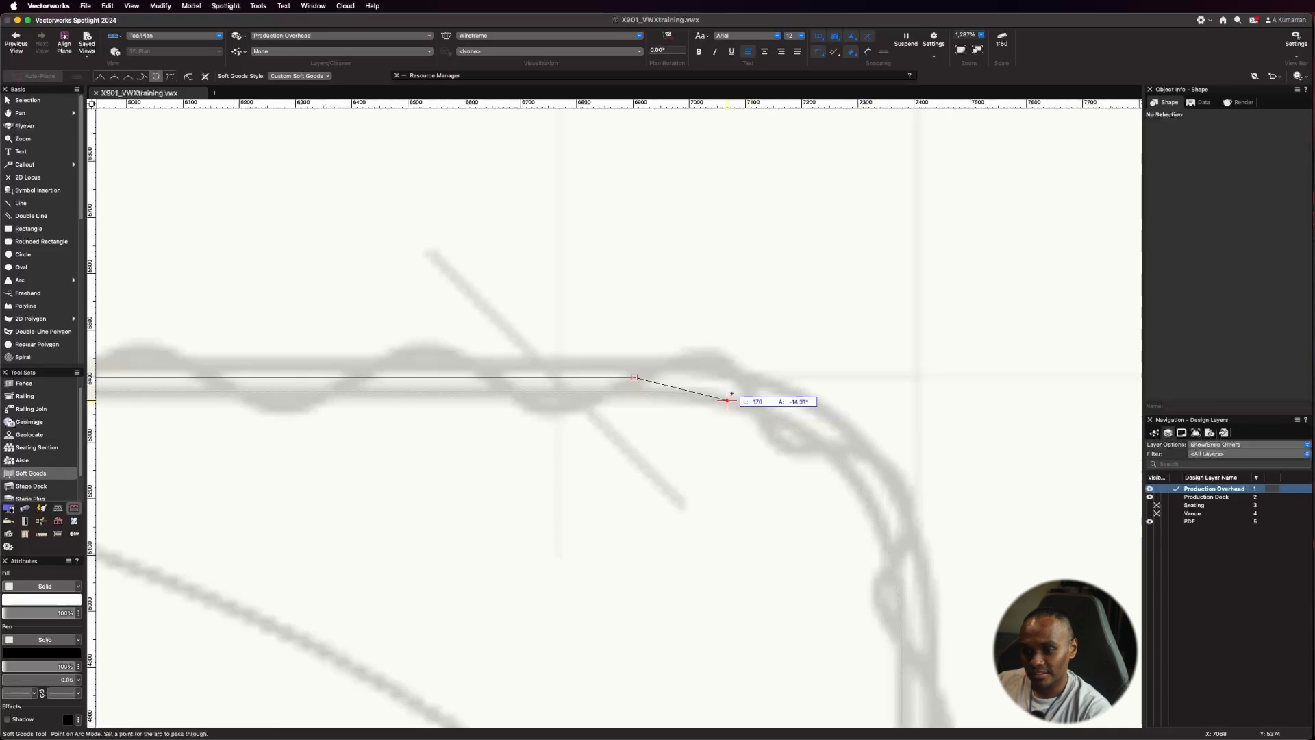
click(749, 393)
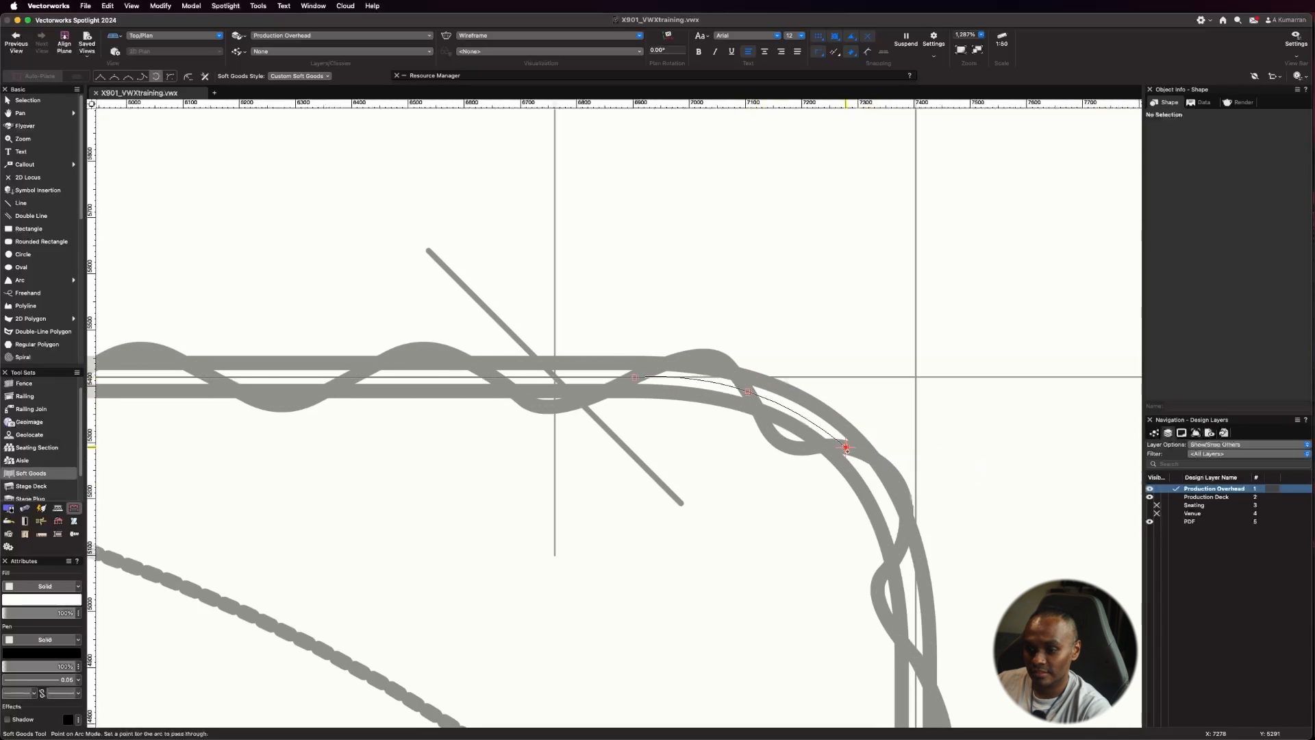
click(846, 449)
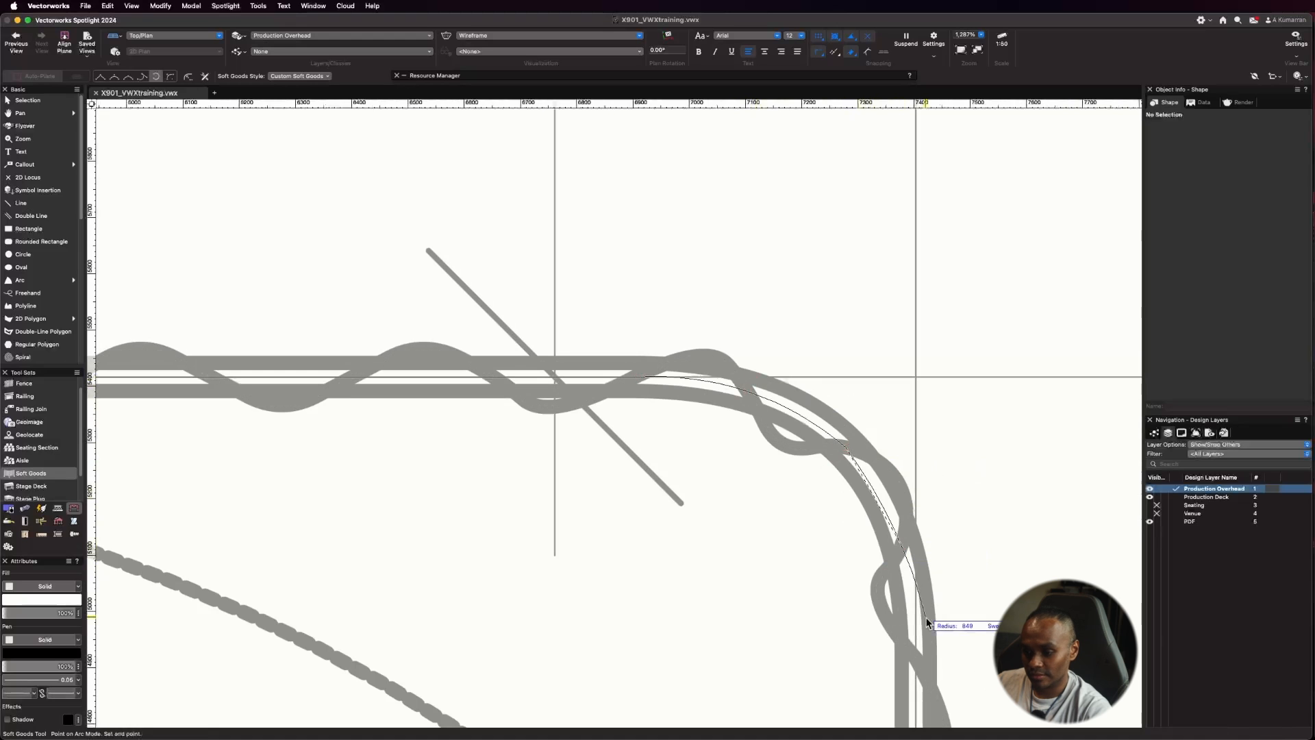
click(915, 659)
scroll(942, 376, down, 2)
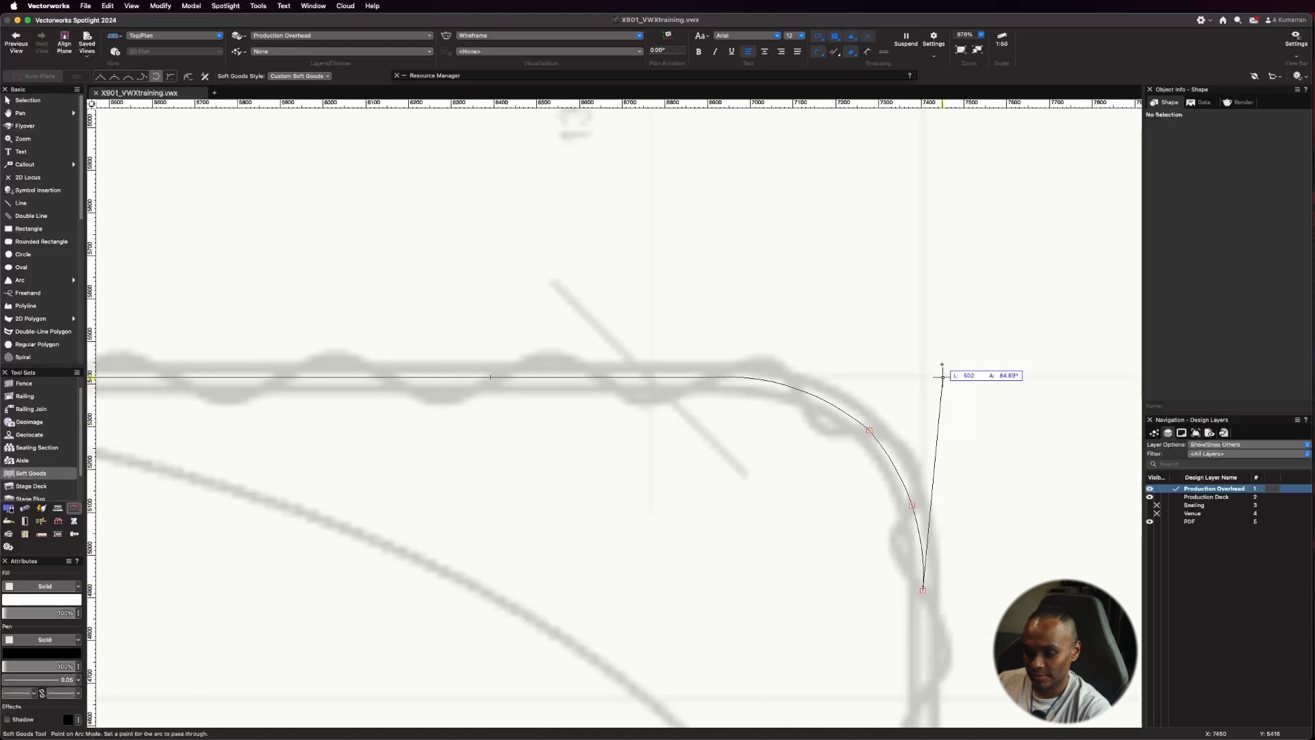
Step: In Corner Vertex mode, finish the path with a vertical segment about 1890 mm long down to the 770 dimension line
scroll(941, 376, down, 5)
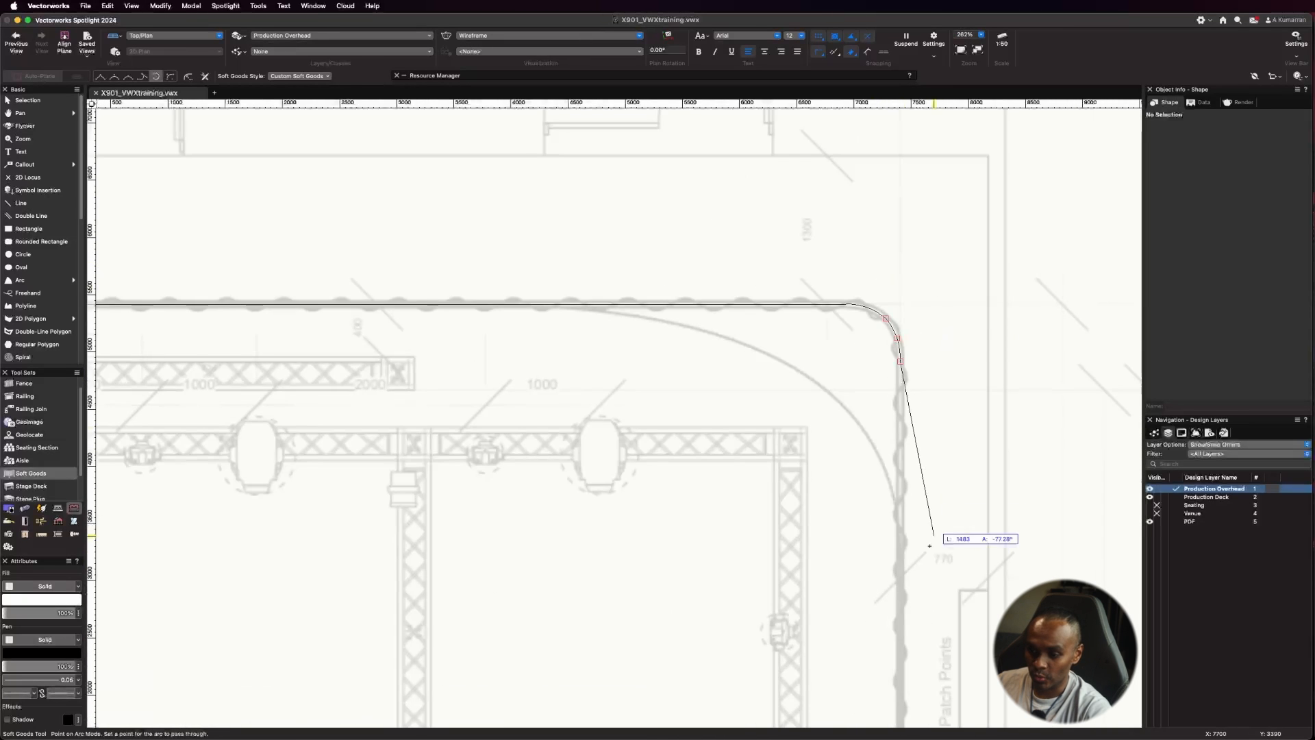
click(101, 76)
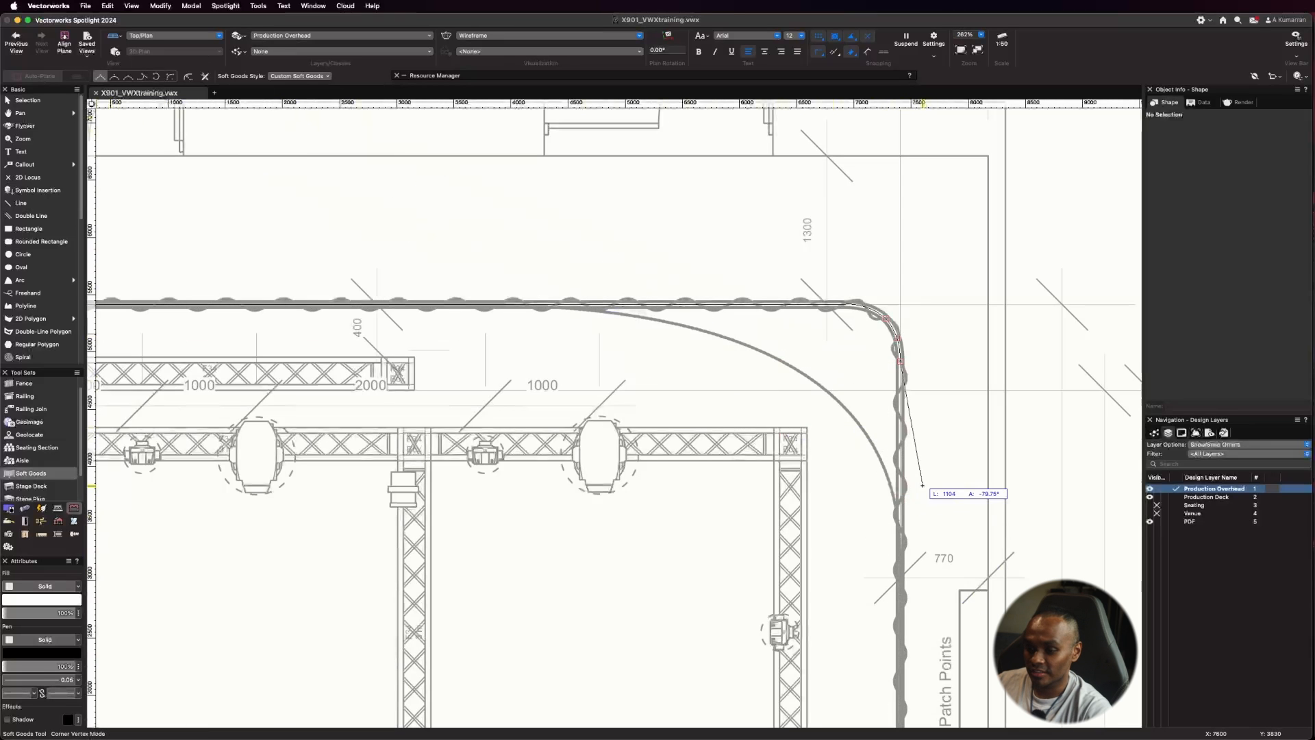
scroll(923, 485, up, 3)
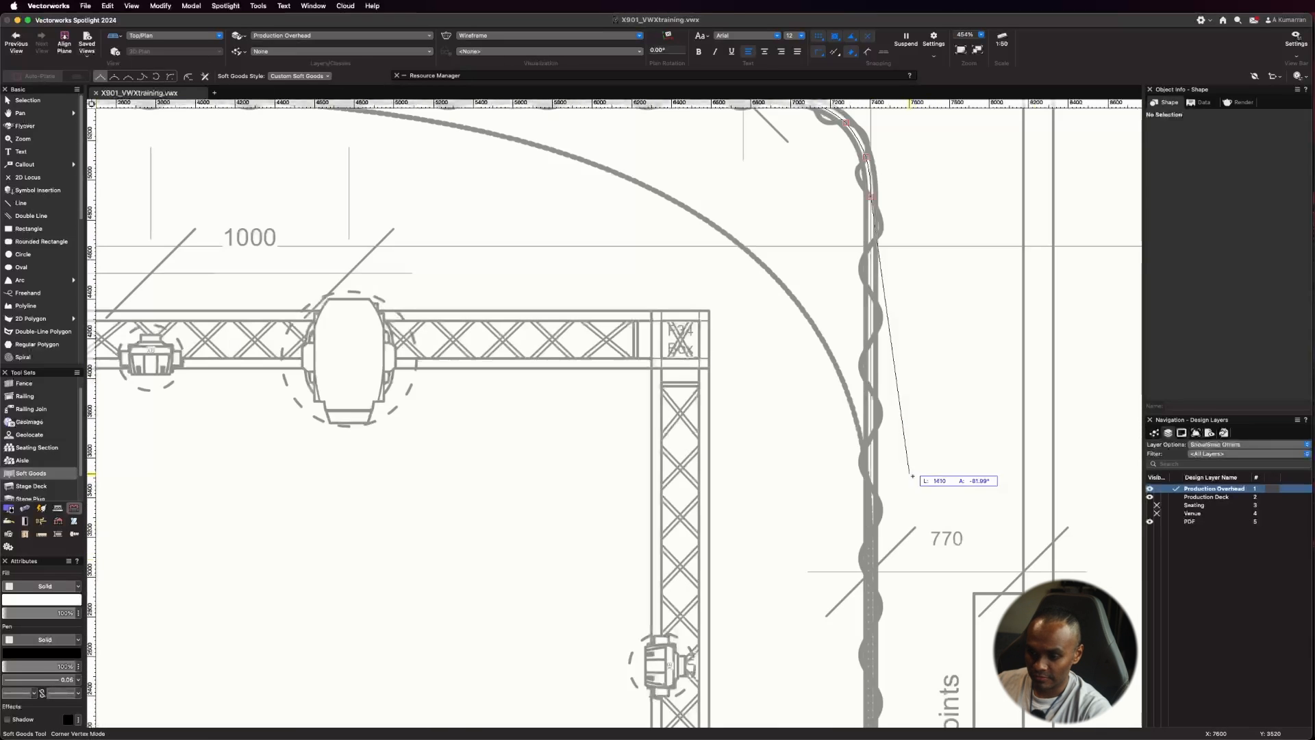
scroll(905, 567, up, 1)
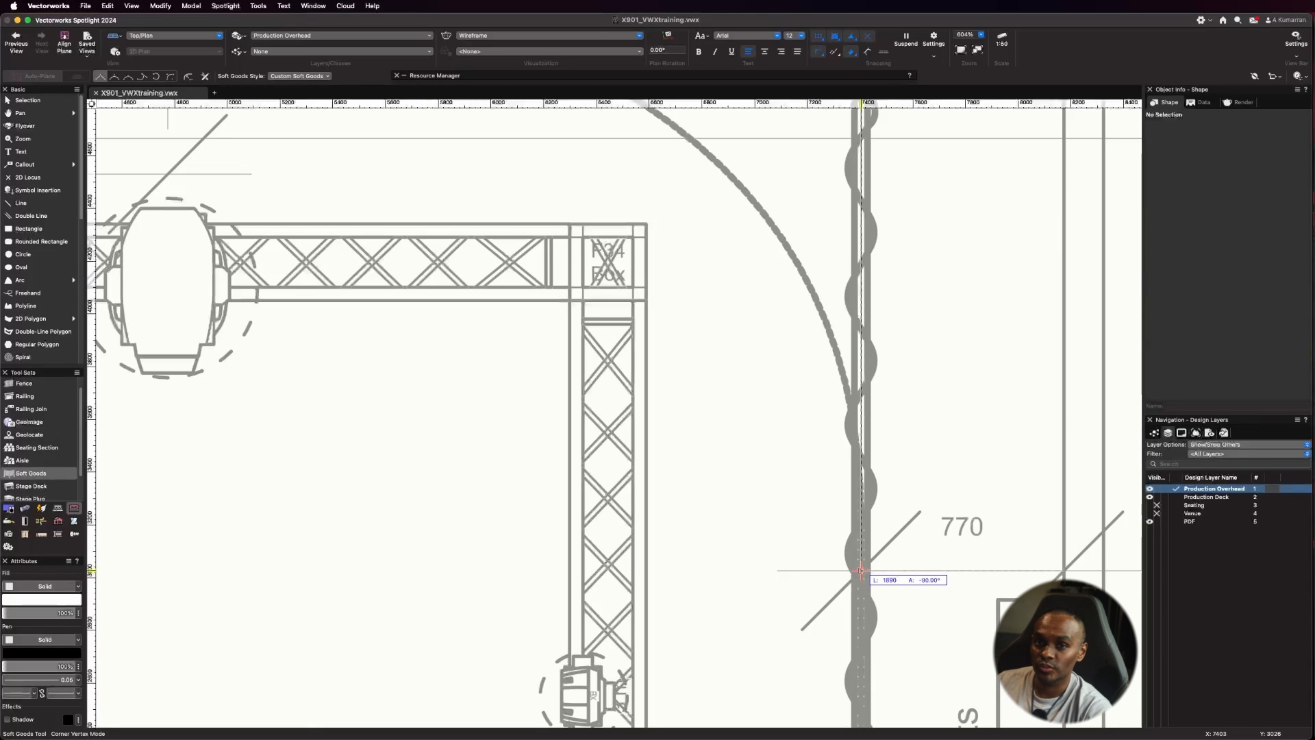
double_click(862, 569)
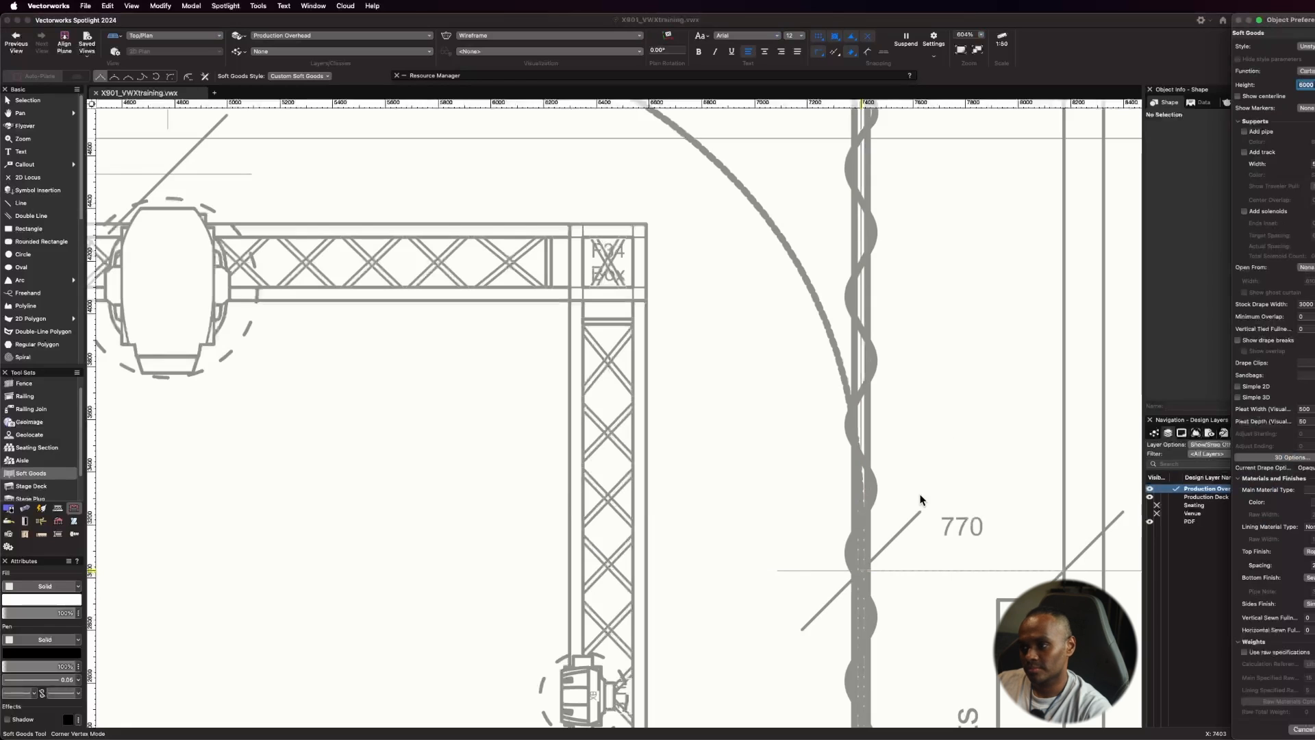
Step: Accept the default Soft Goods object preferences to create the curtain and return to the Selection tool
drag(1305, 16, 625, 15)
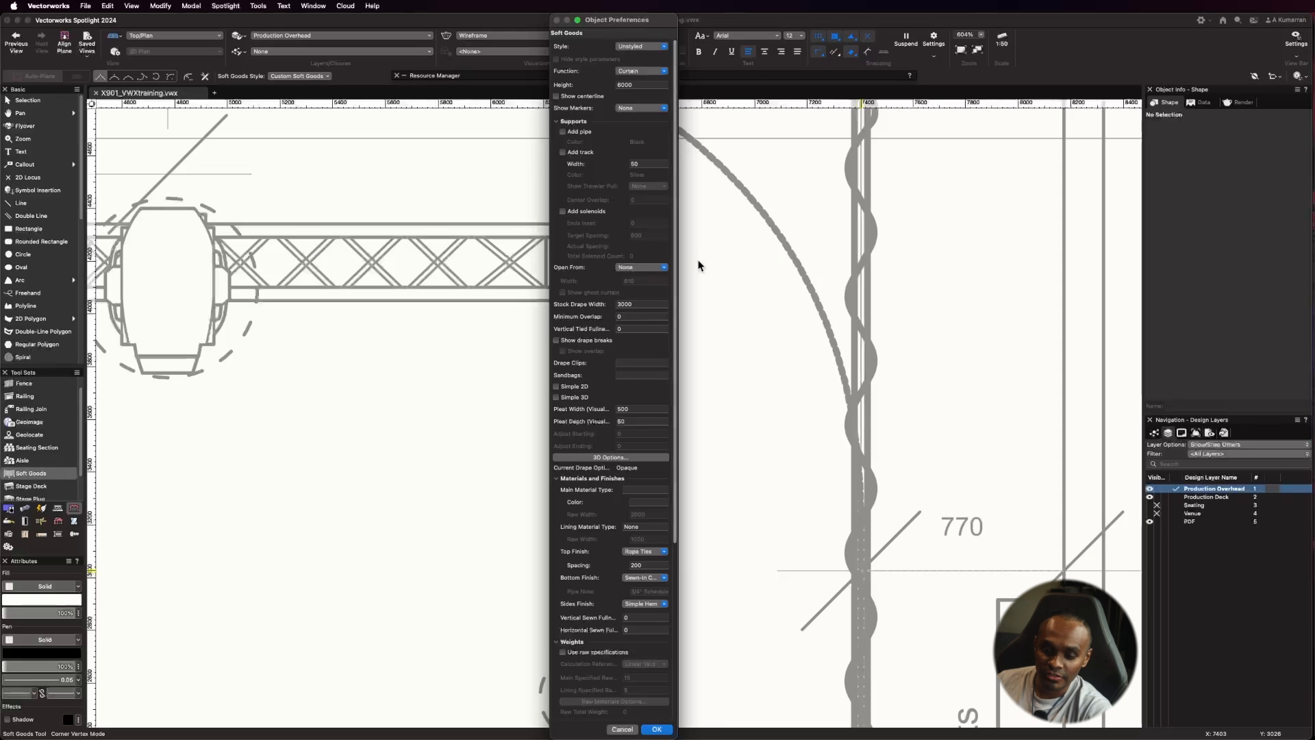
click(657, 729)
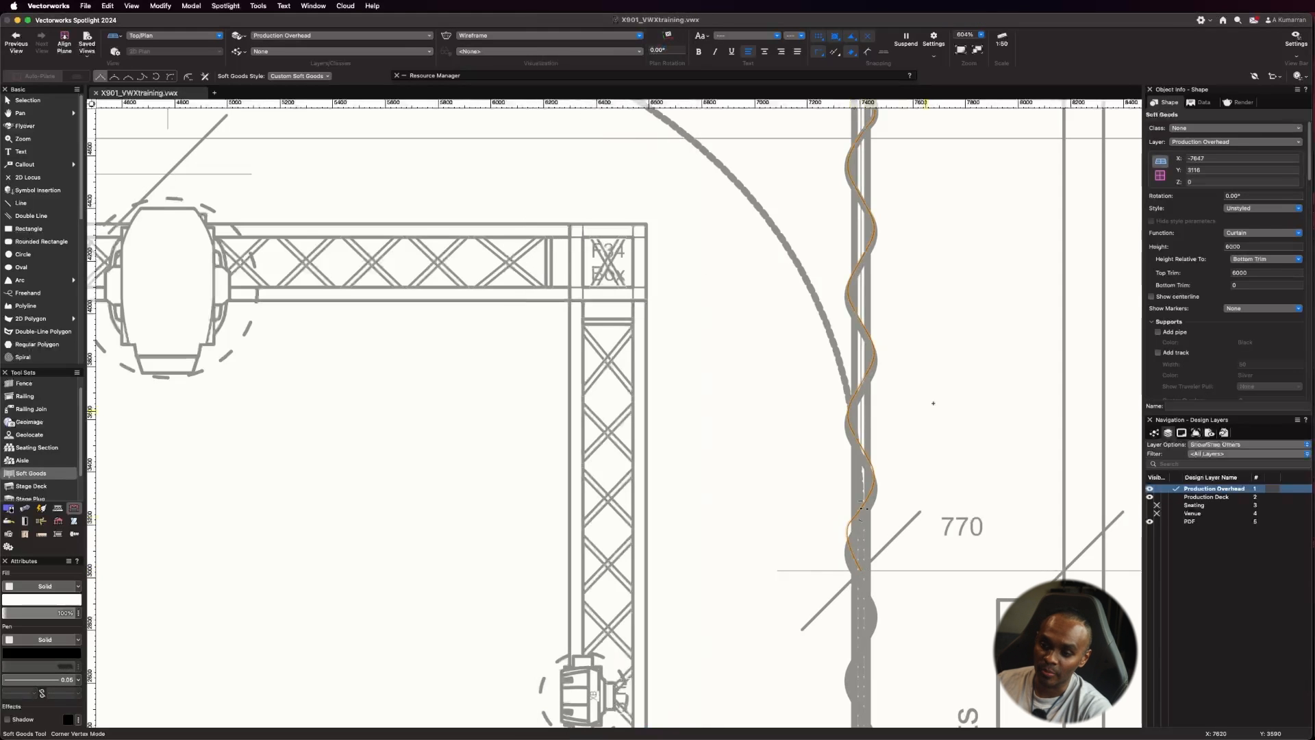
scroll(941, 400, down, 7)
scroll(734, 461, up, 2)
key(x)
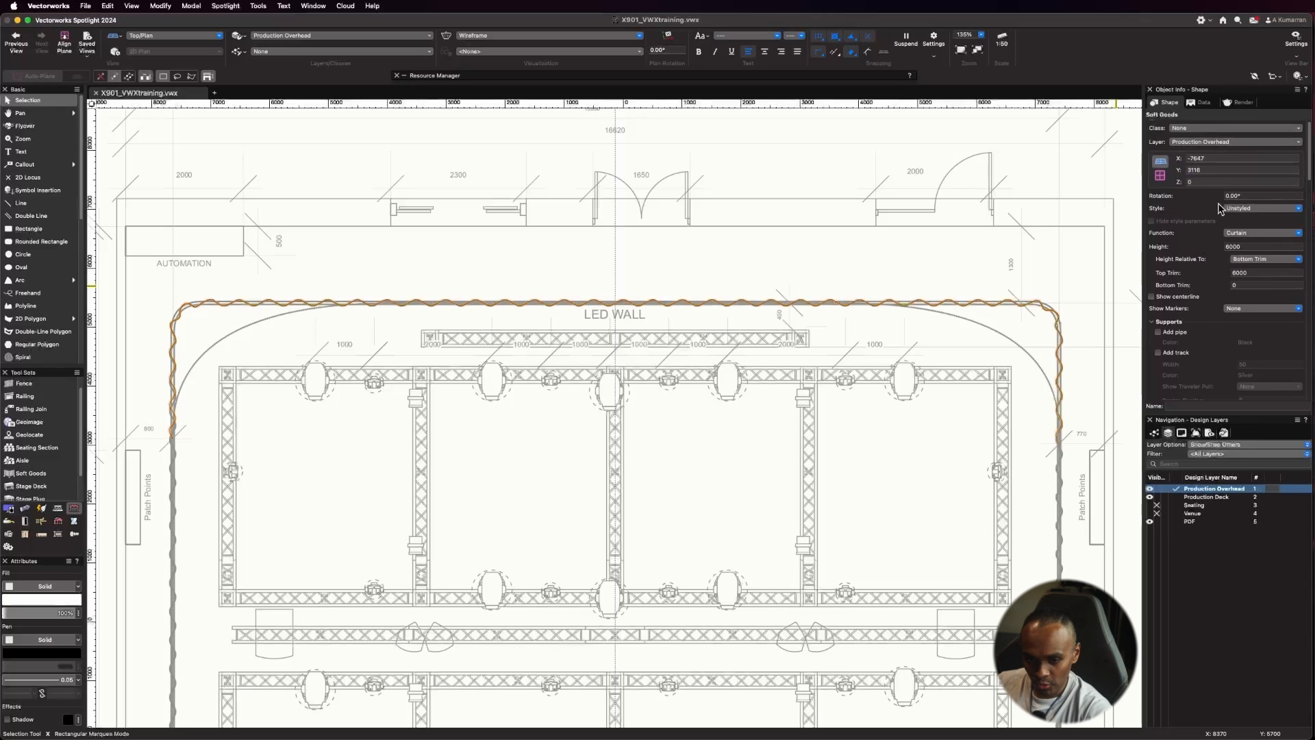
Step: View the new curtain in Left Isometric and deselect it to inspect its shaded appearance
click(184, 35)
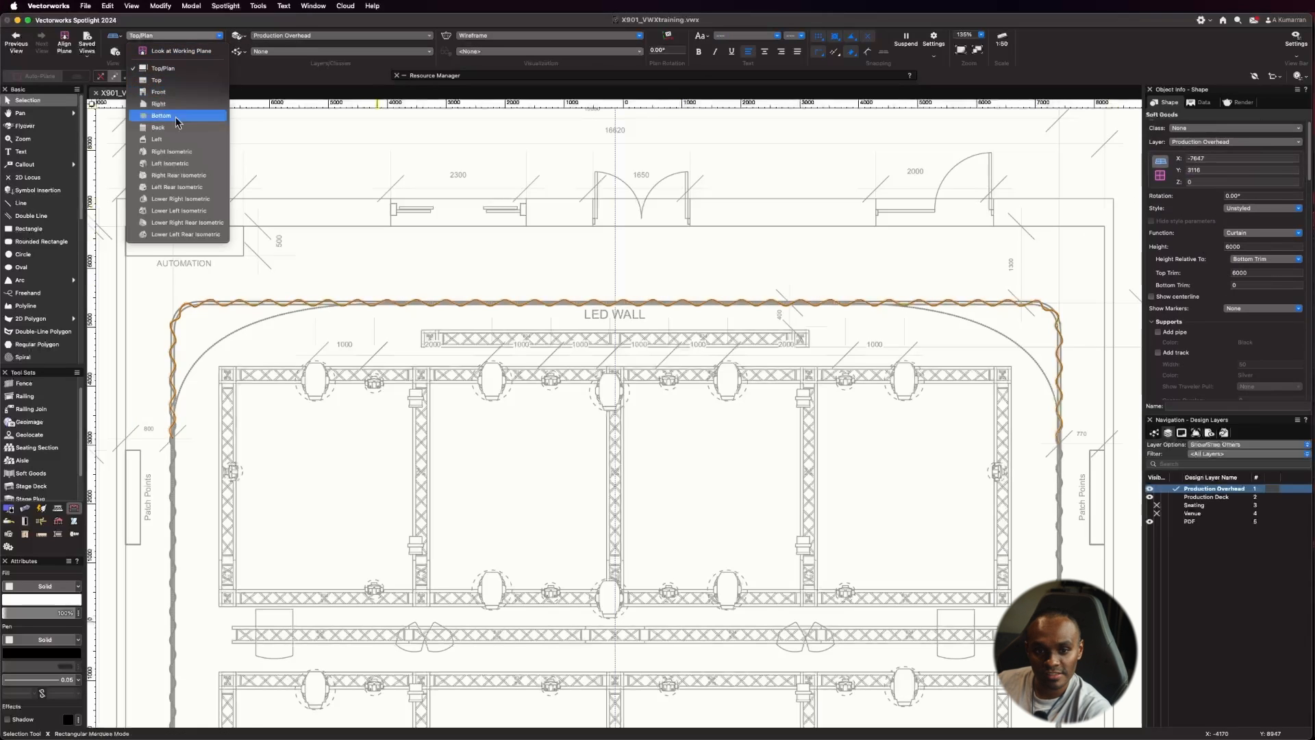
click(210, 140)
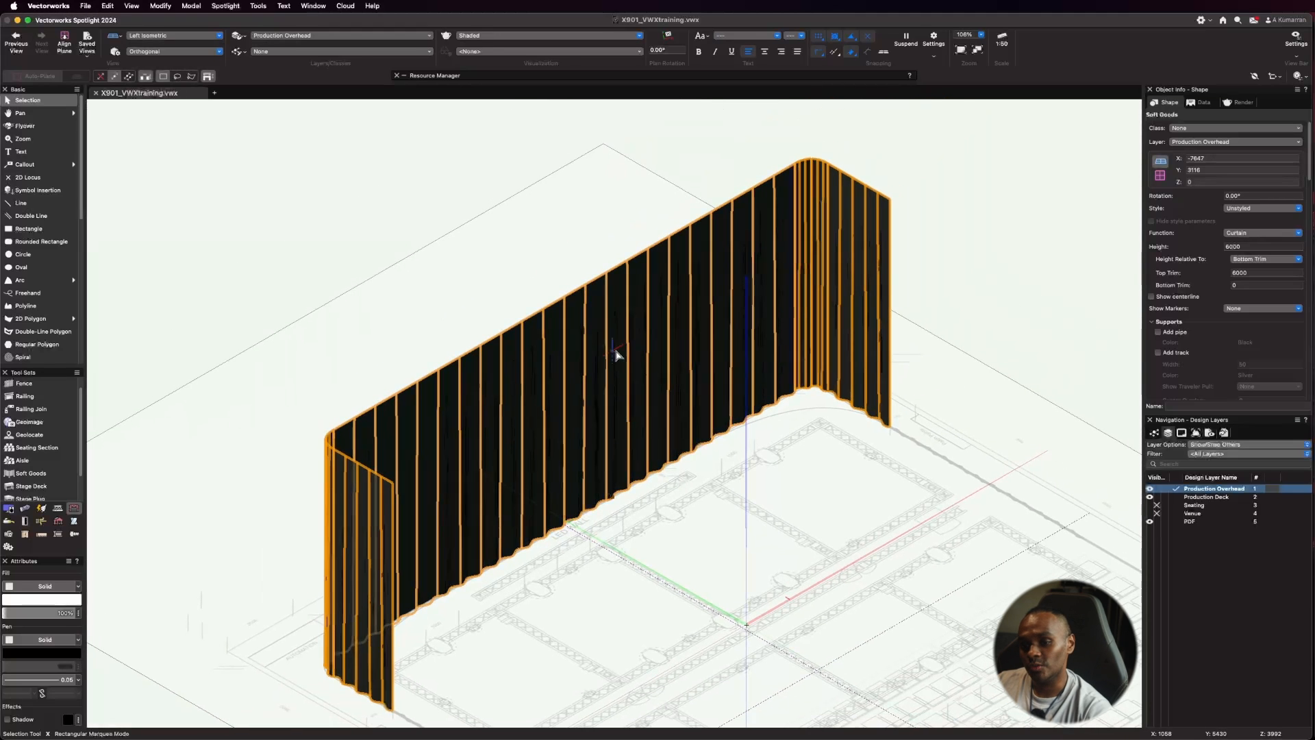
click(965, 364)
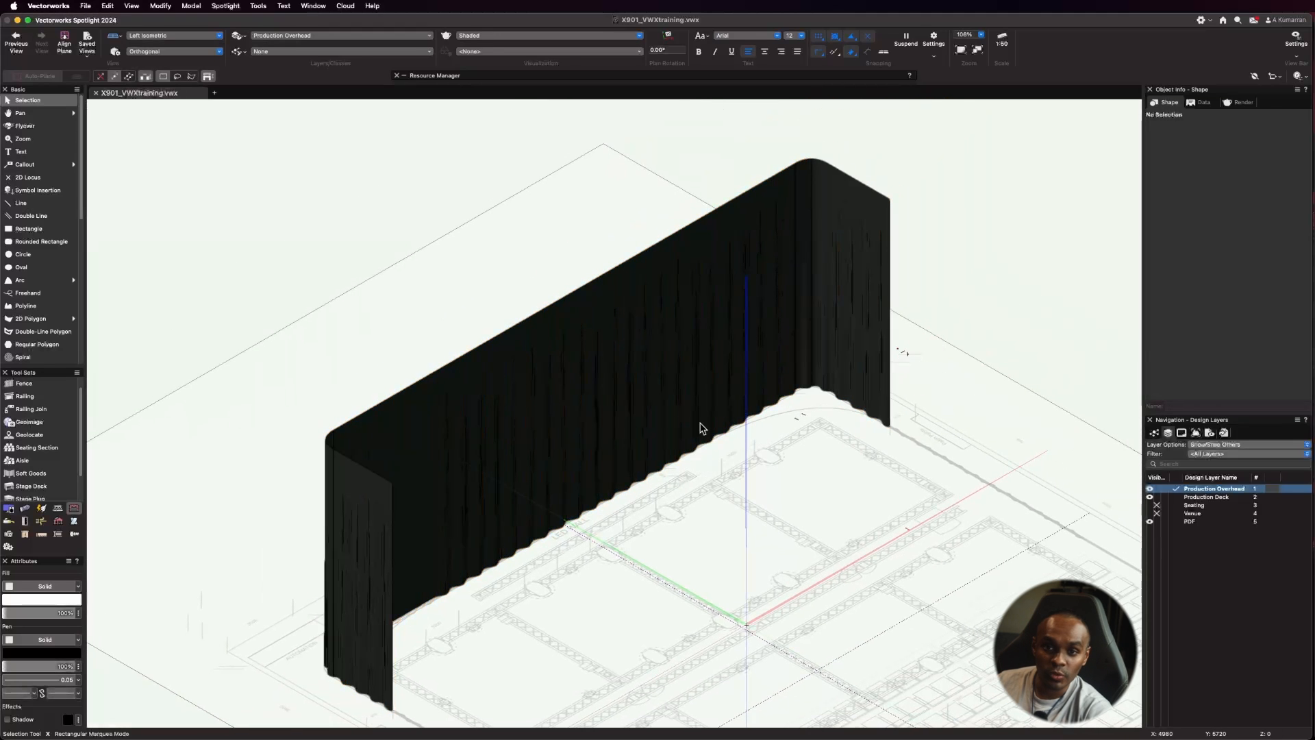
Step: Select the curtain and try the Border function before setting its function to Pipe-and-Drape
click(579, 416)
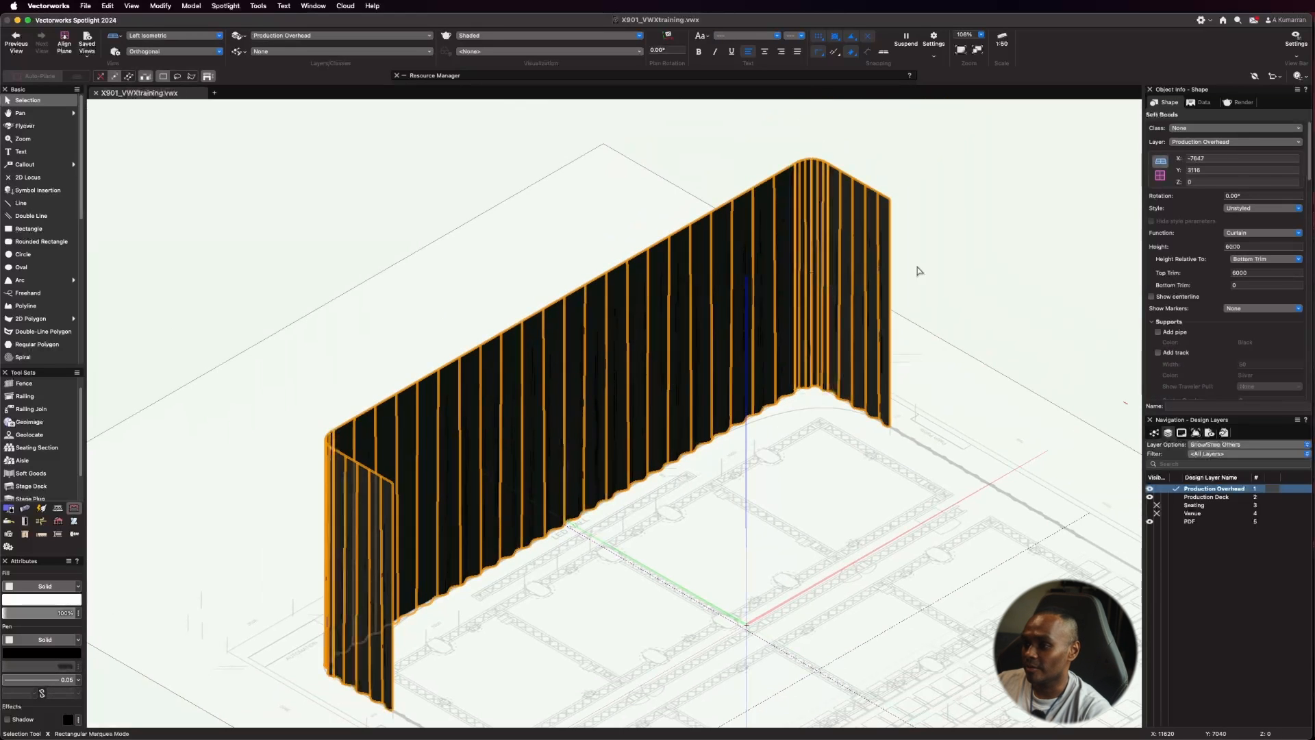
scroll(1213, 249, down, 1)
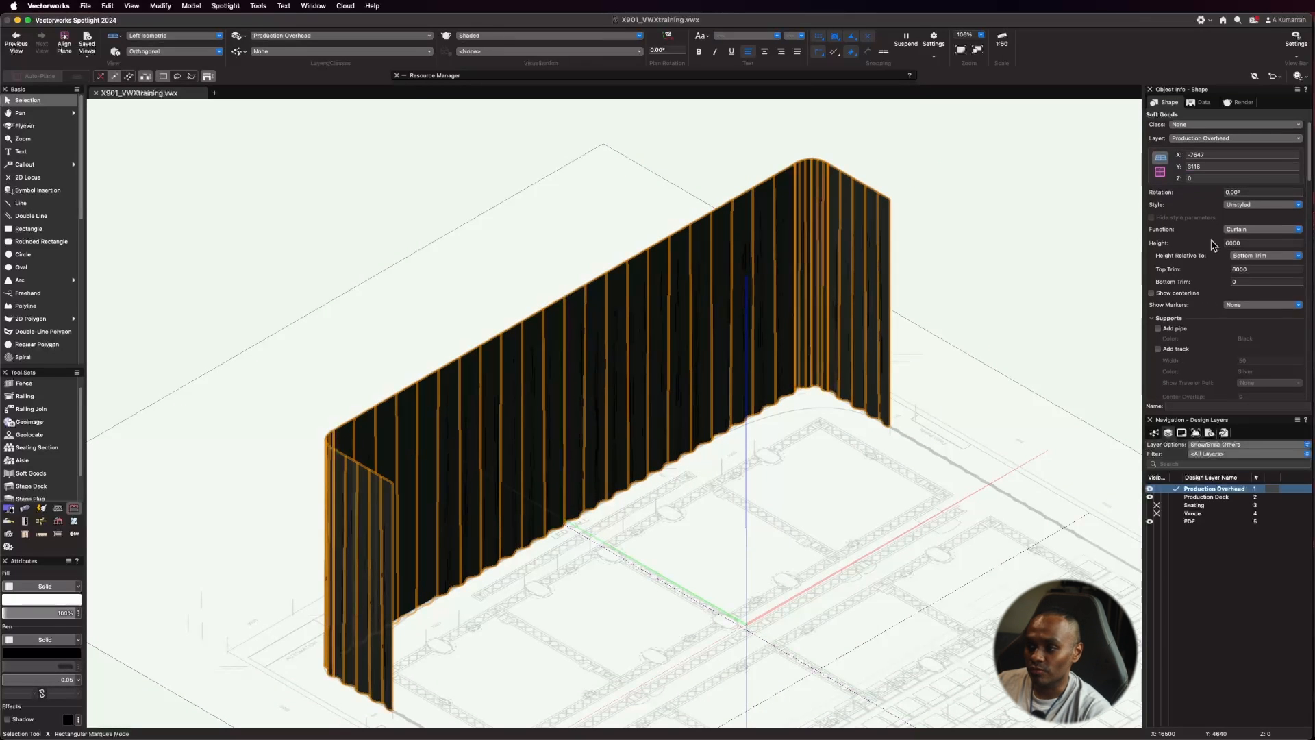
click(1244, 232)
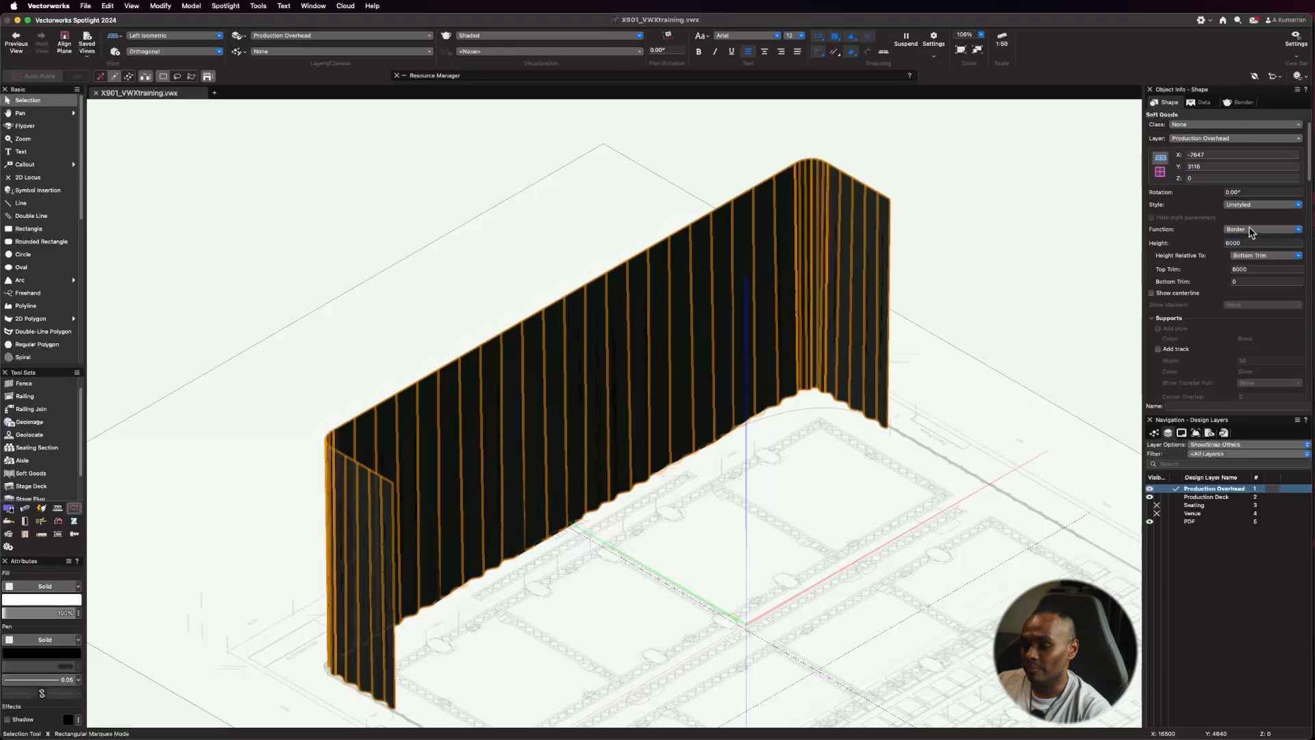
click(1285, 234)
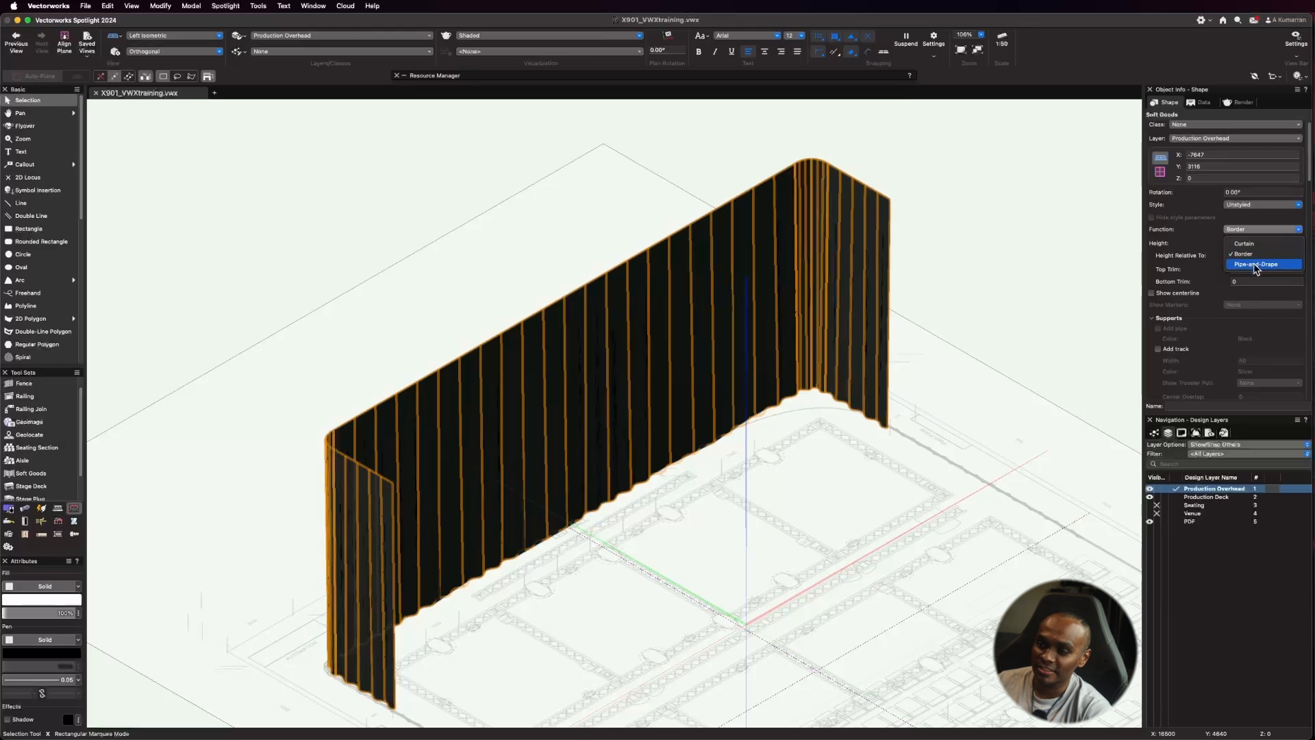
click(1257, 265)
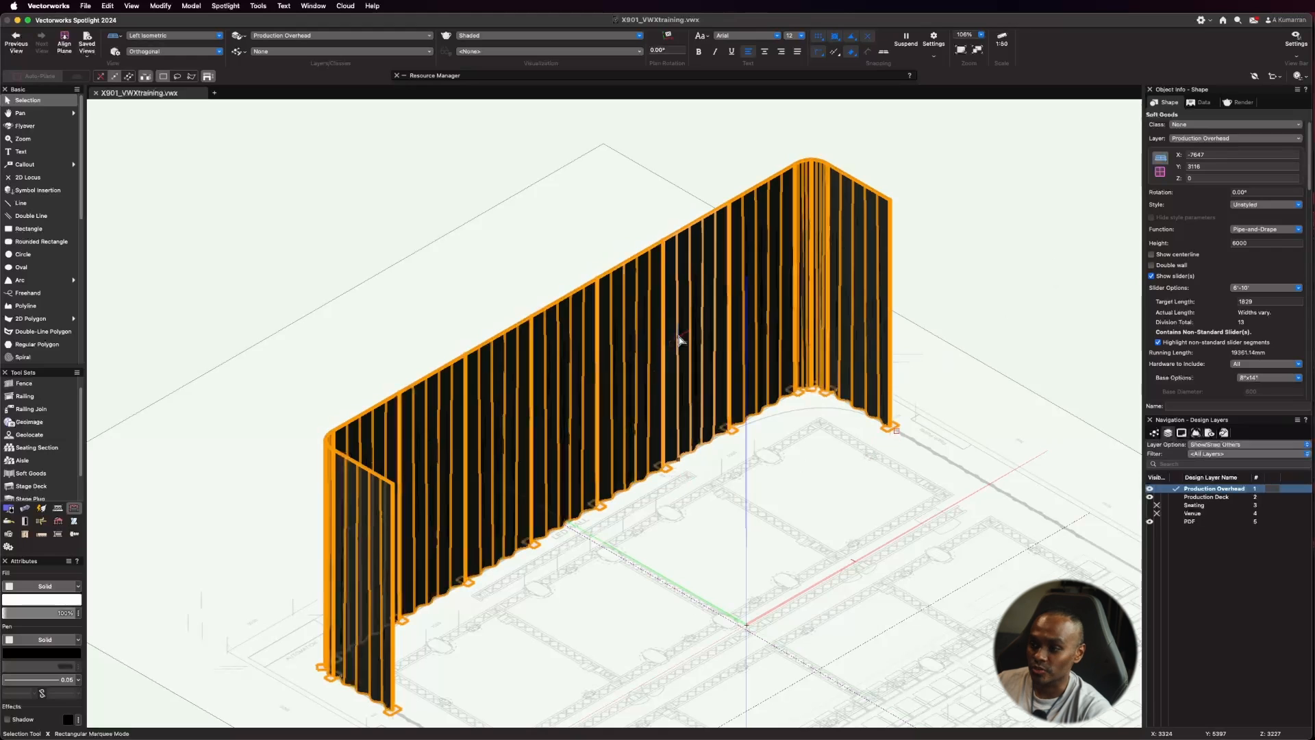
Step: Set the slider options of the pipe-and-drape curtain to 9'-16'
scroll(1252, 267, down, 1)
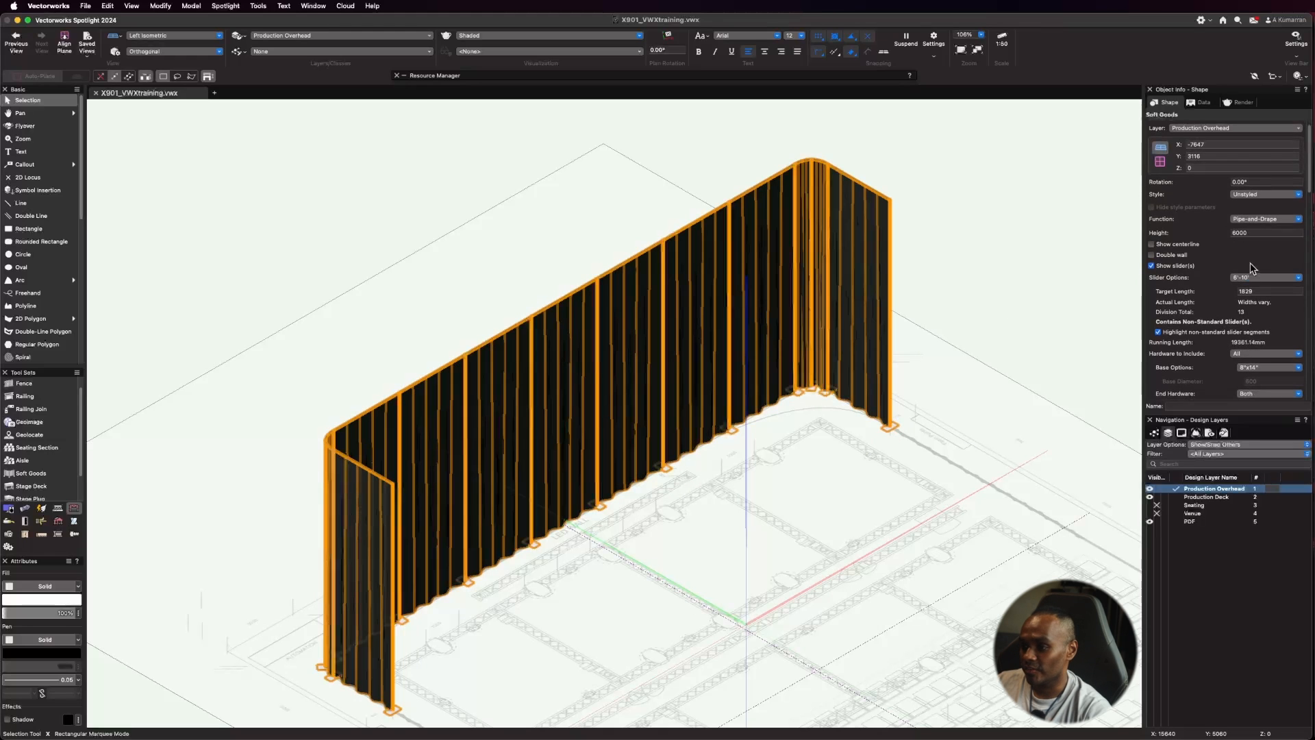
scroll(1206, 295, down, 1)
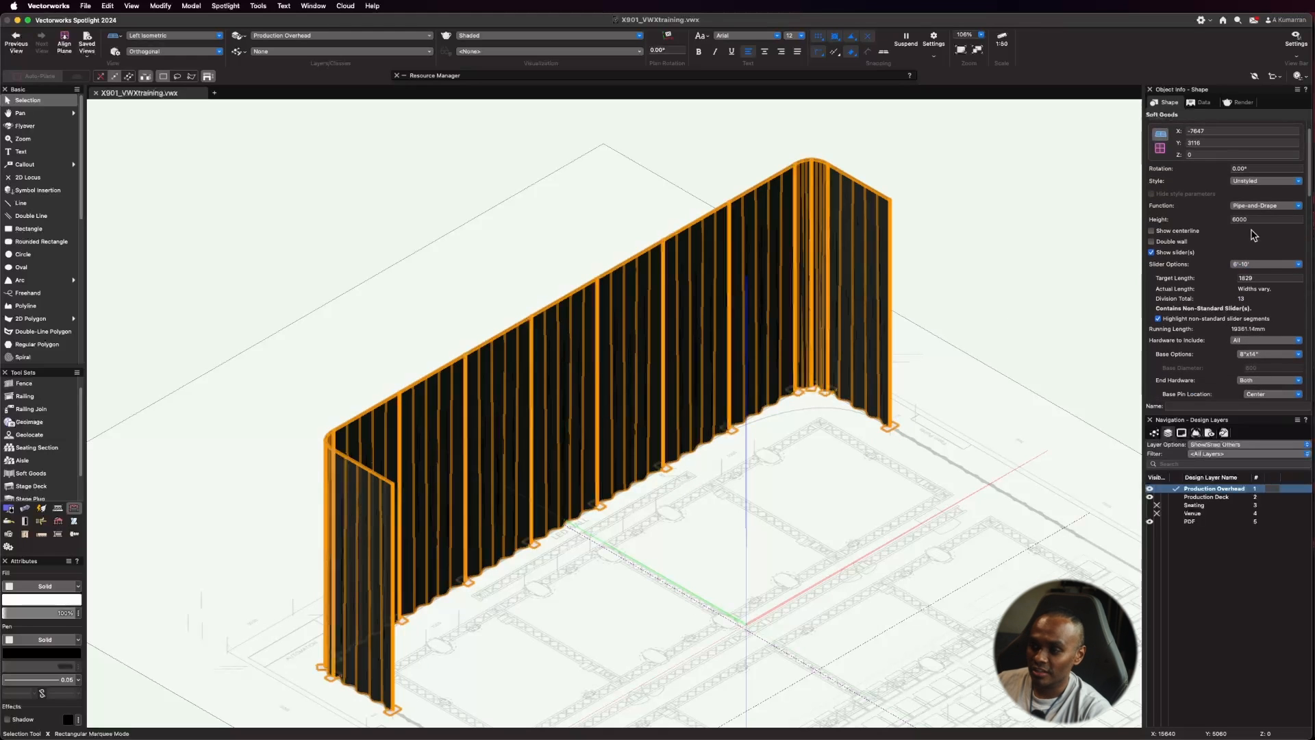
click(1284, 266)
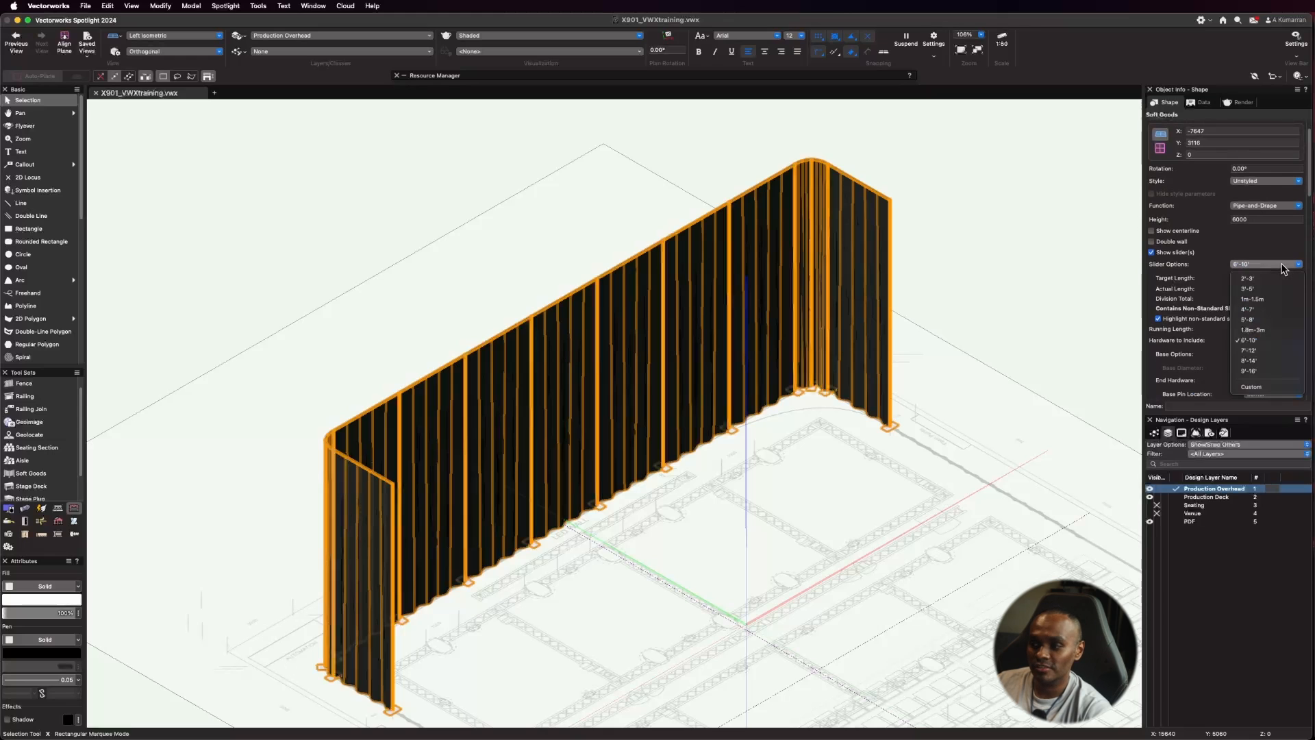
click(1260, 370)
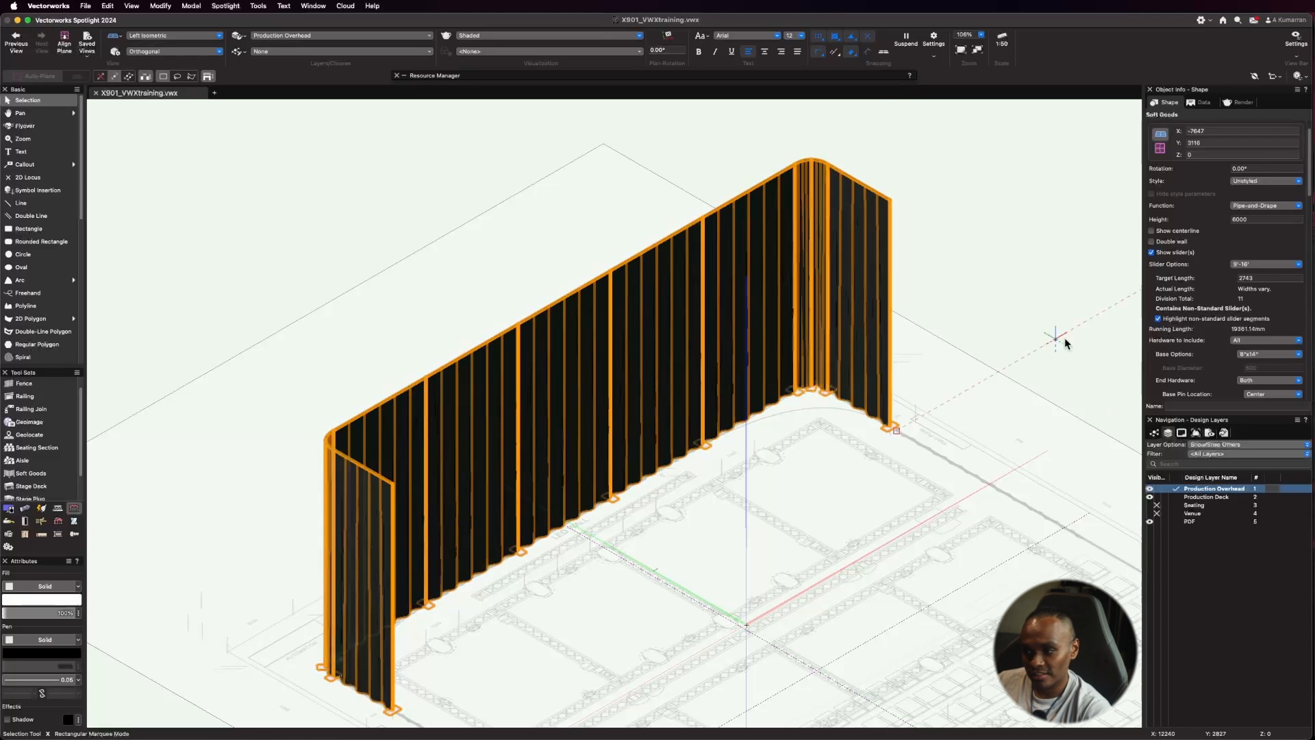
Step: Try the 2'-3' slider option on the curtain and return it to 9'-16'
click(1233, 265)
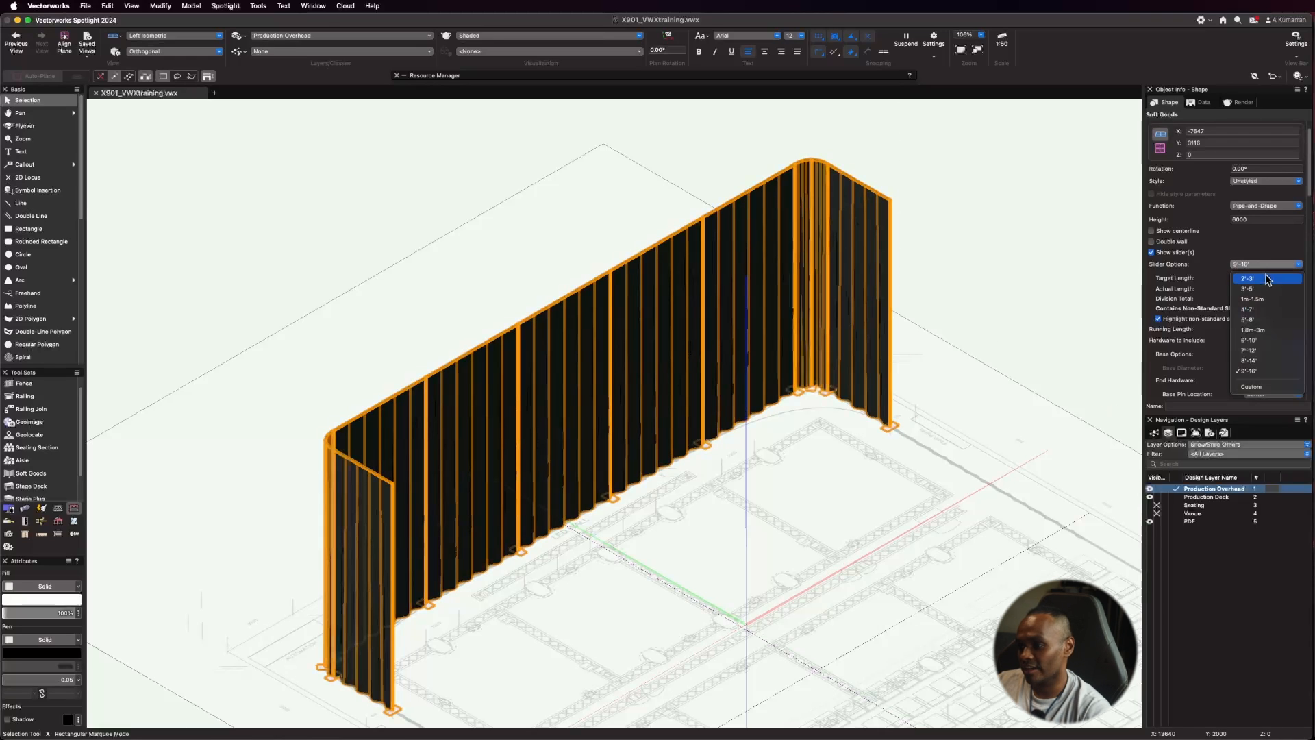
click(1267, 279)
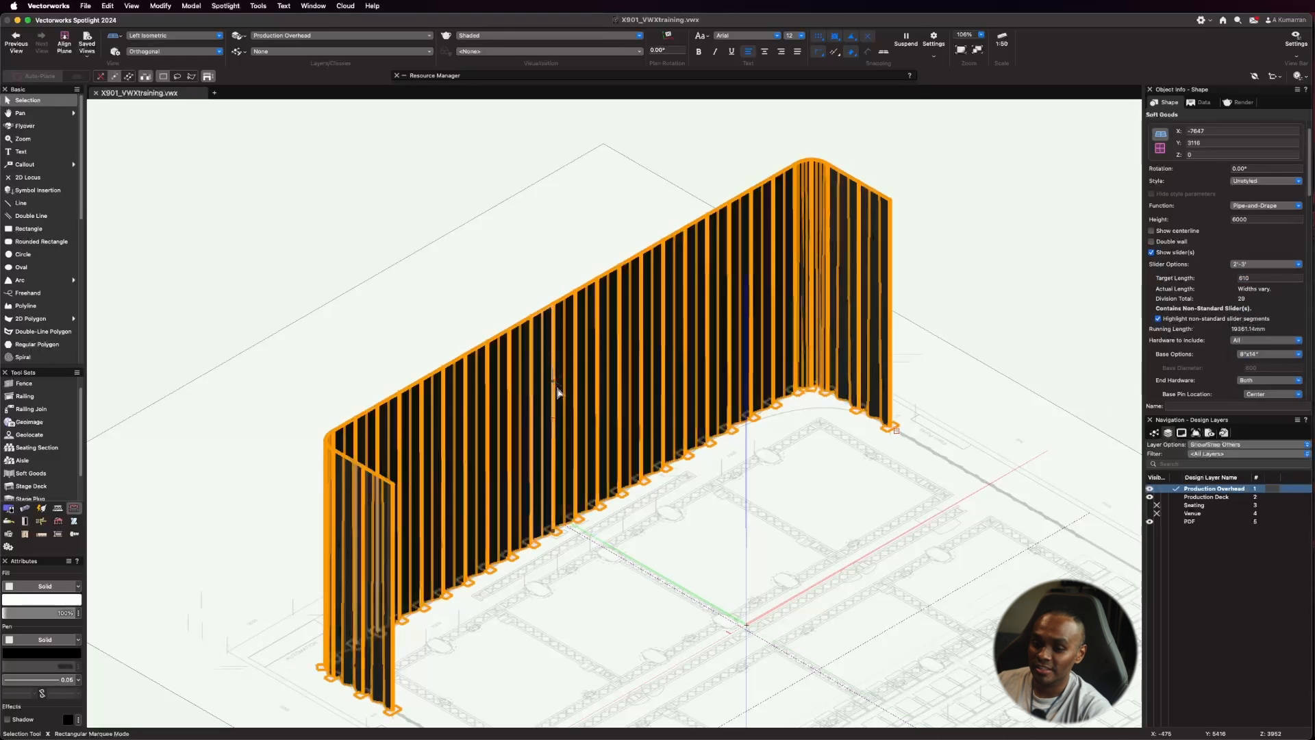
click(1299, 263)
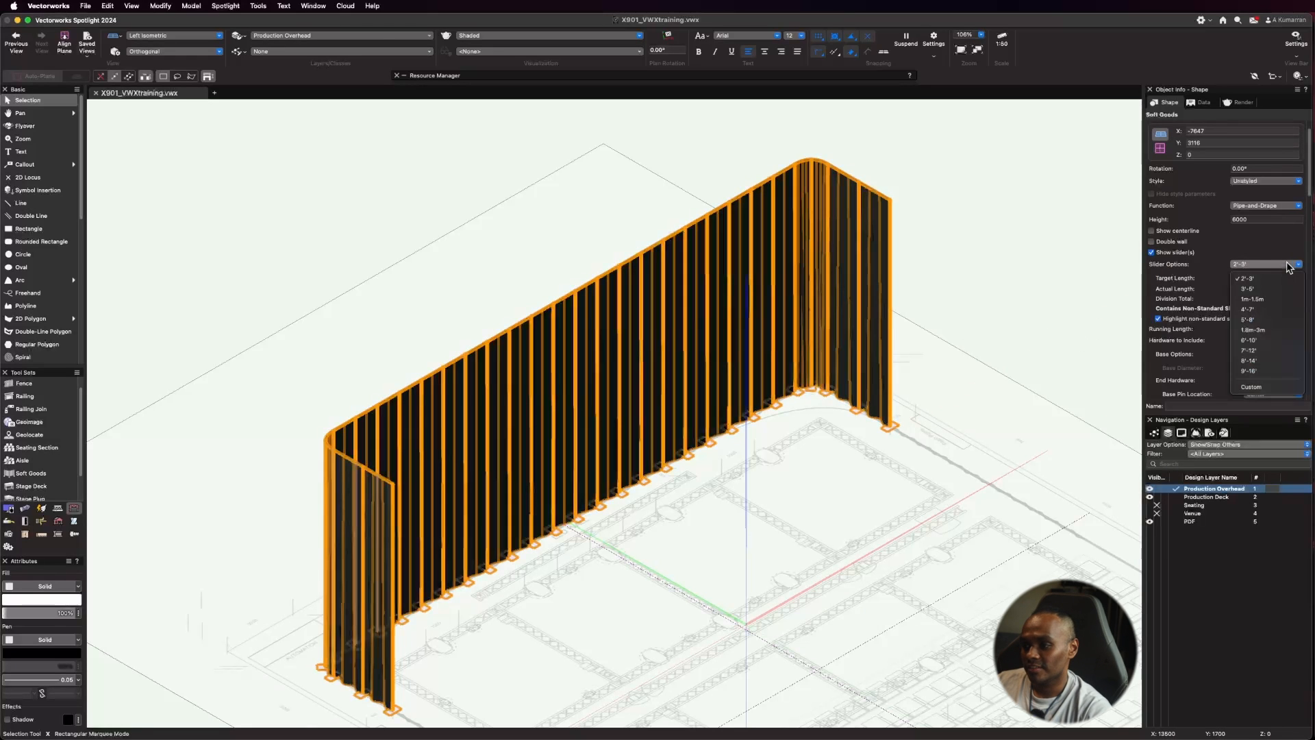
click(1264, 376)
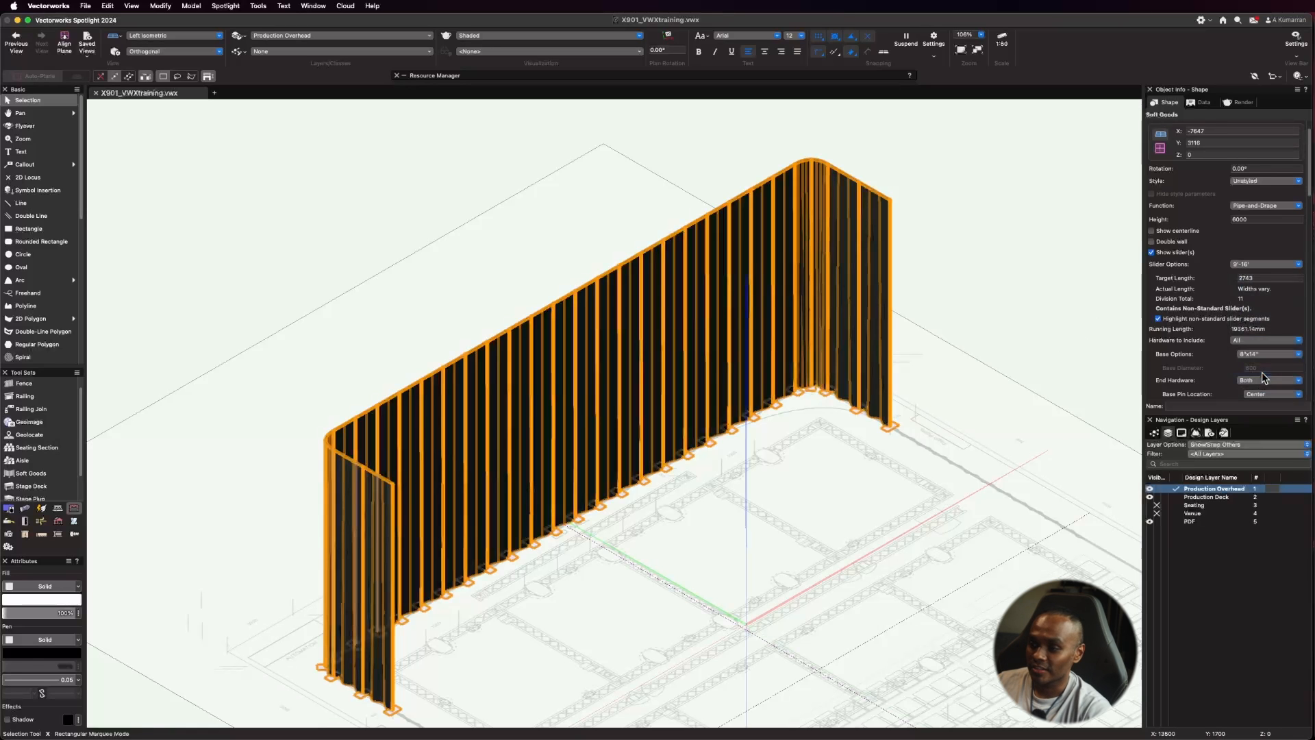
Step: Set the base options of the curtain's uprights to 600mmx600mm and check the remaining hardware settings
scroll(484, 295, down, 1)
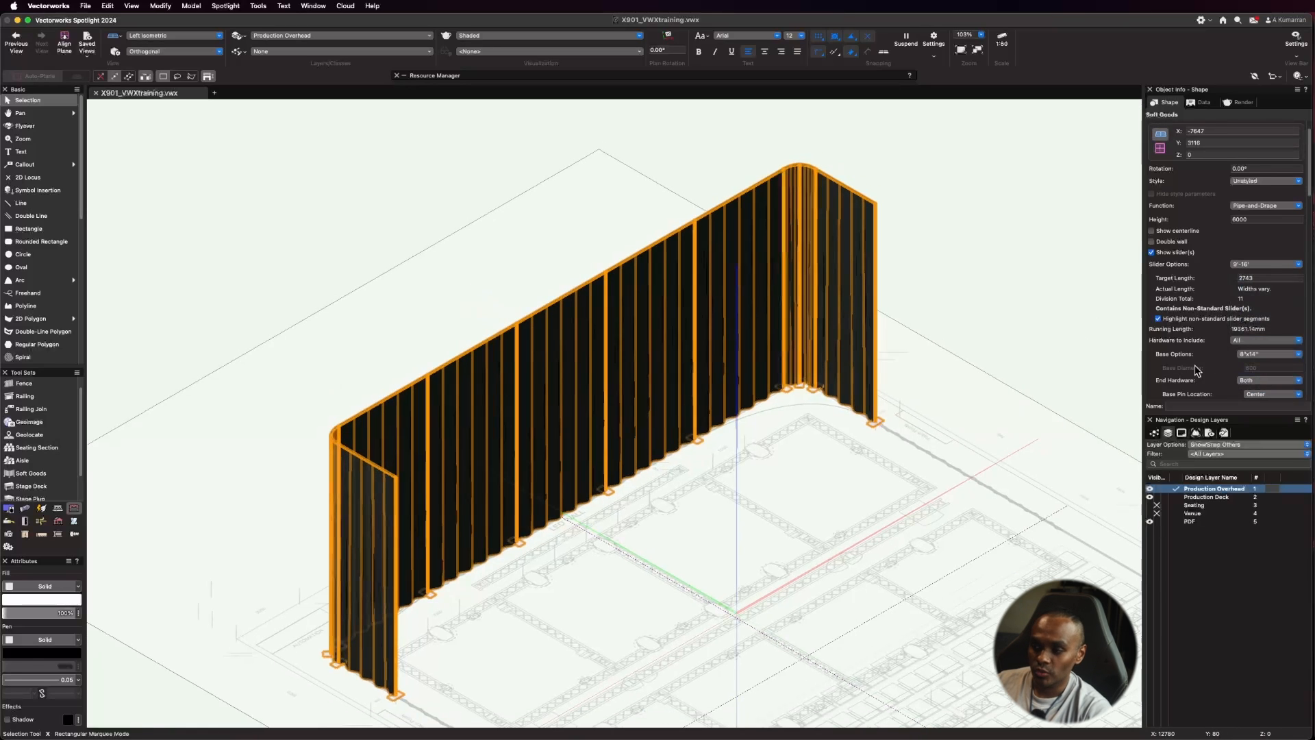
scroll(1273, 266, down, 1)
scroll(1271, 271, down, 1)
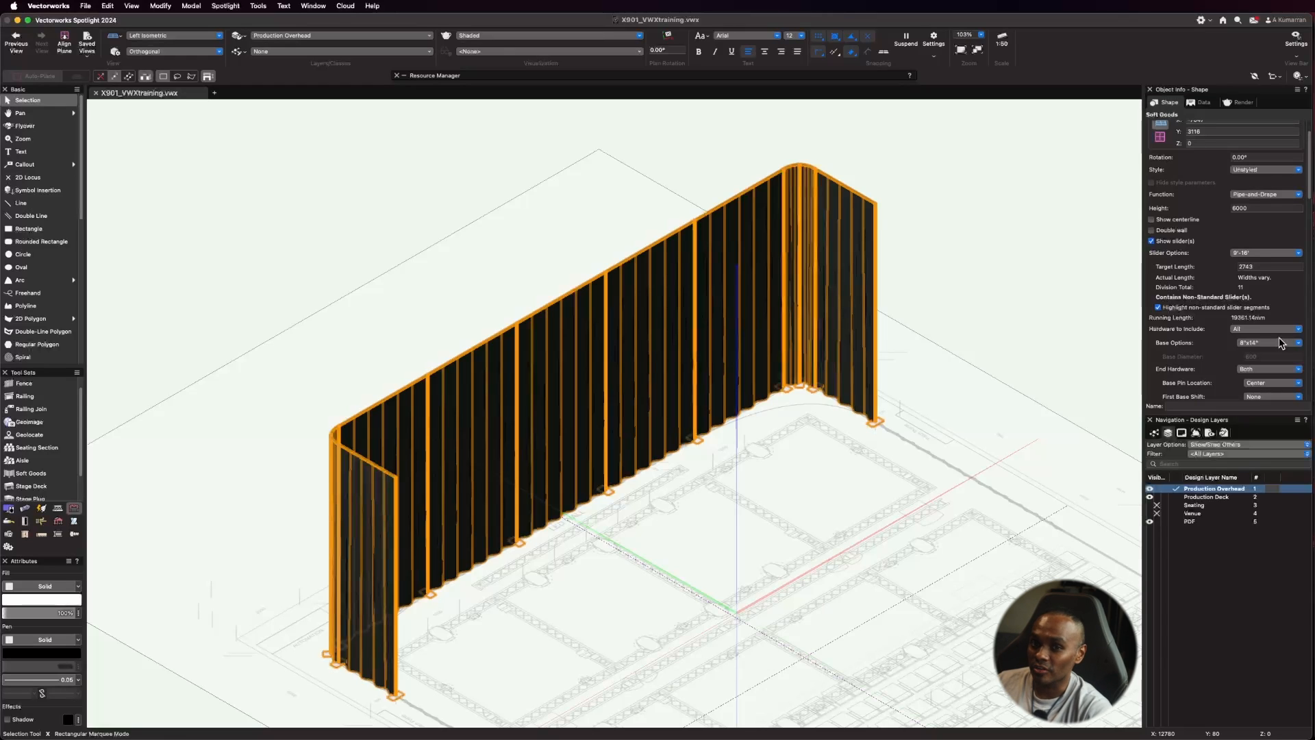
click(1283, 344)
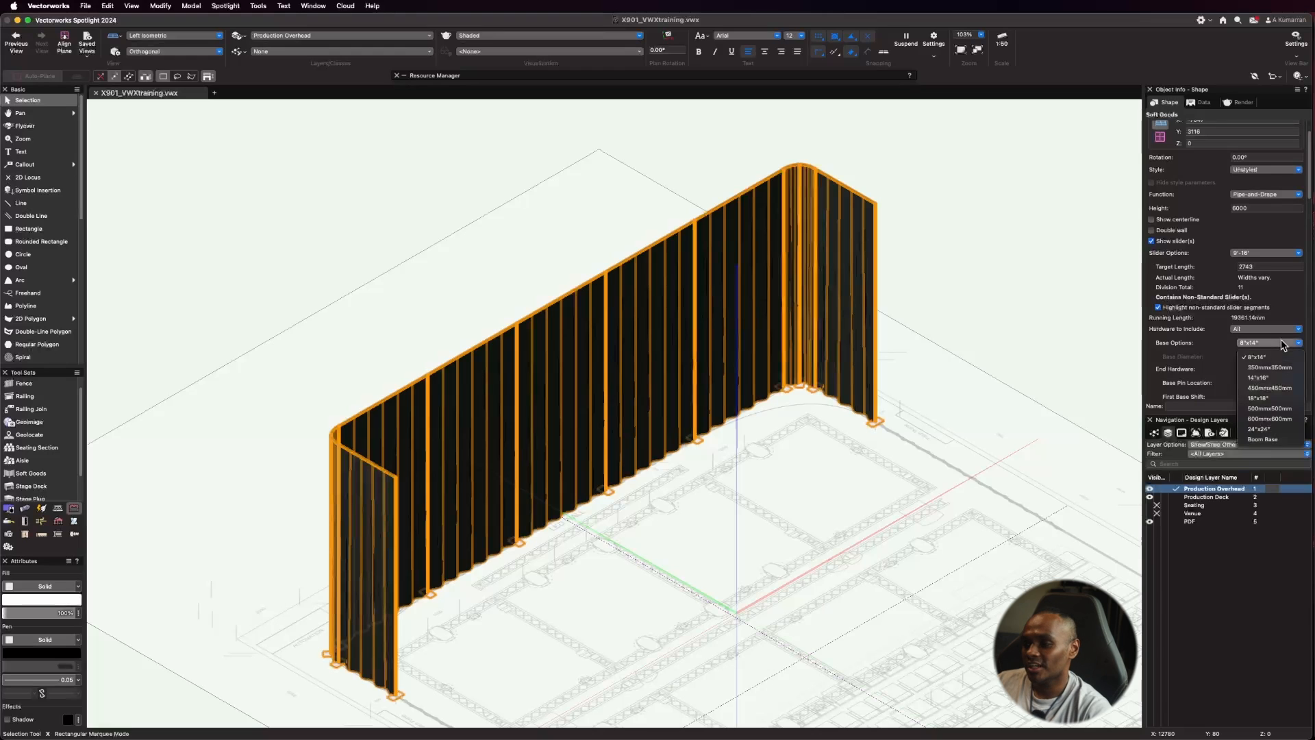
click(1259, 420)
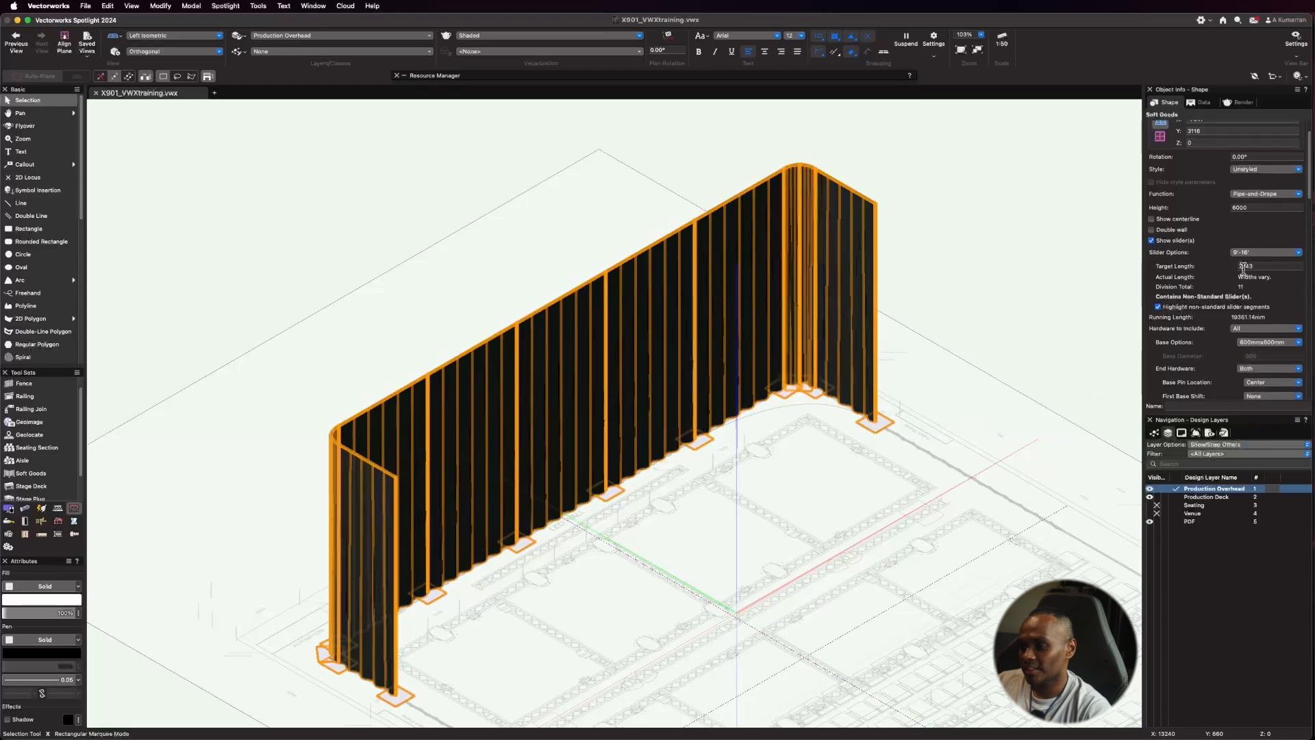
scroll(1213, 283, down, 5)
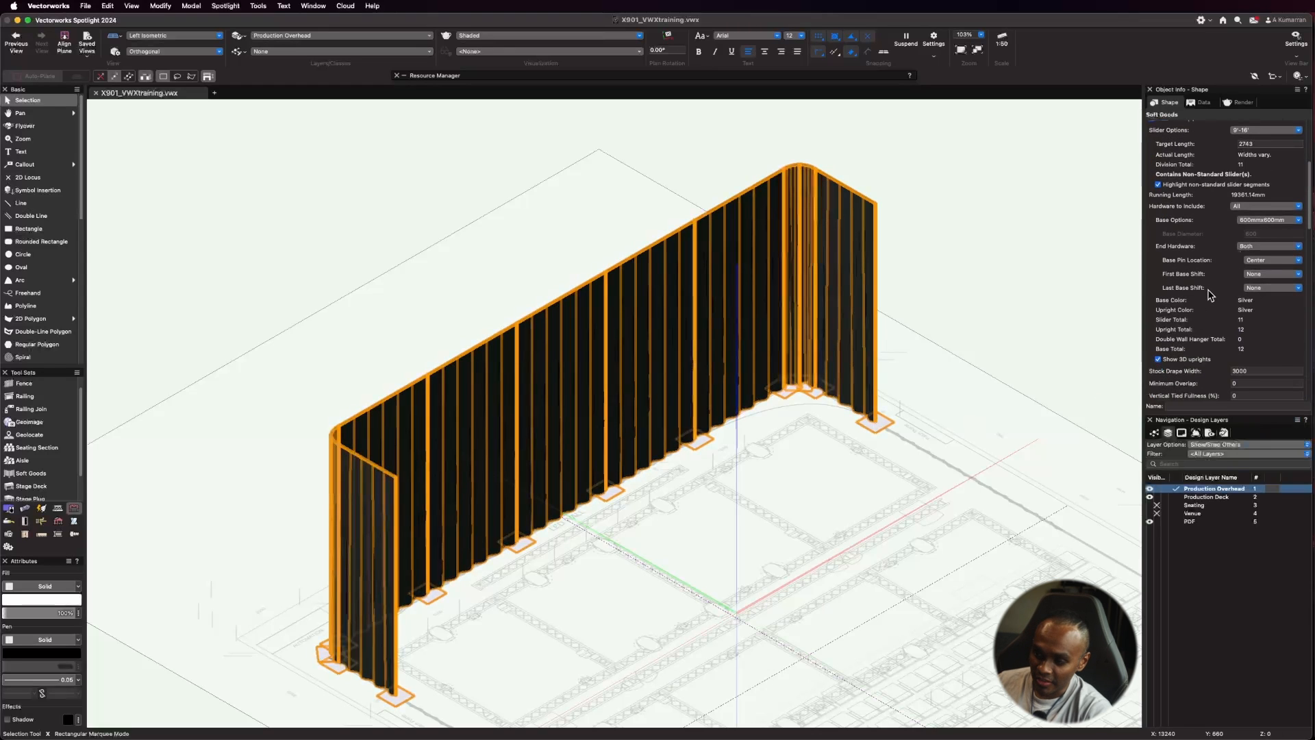
Step: Set the stock drape width of the pipe-and-drape curtain to 6000
scroll(1213, 285, down, 2)
scroll(1211, 293, down, 1)
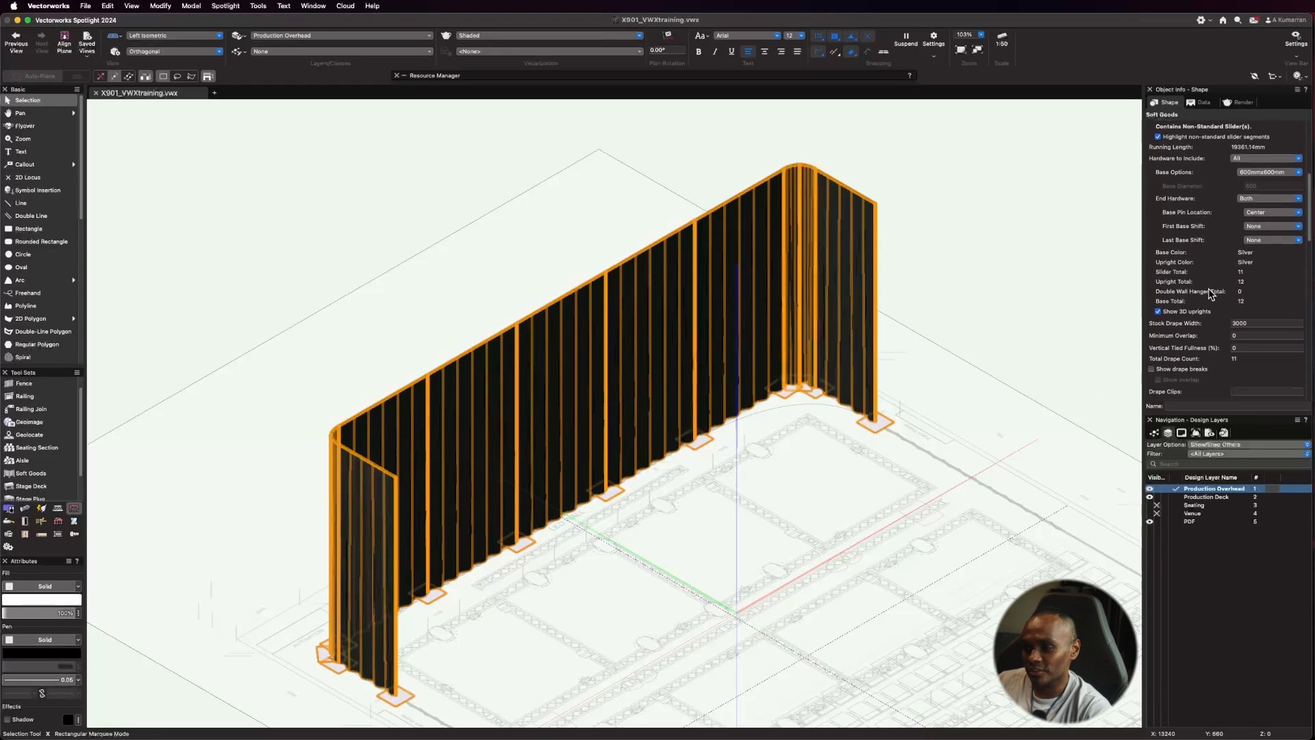
click(1257, 318)
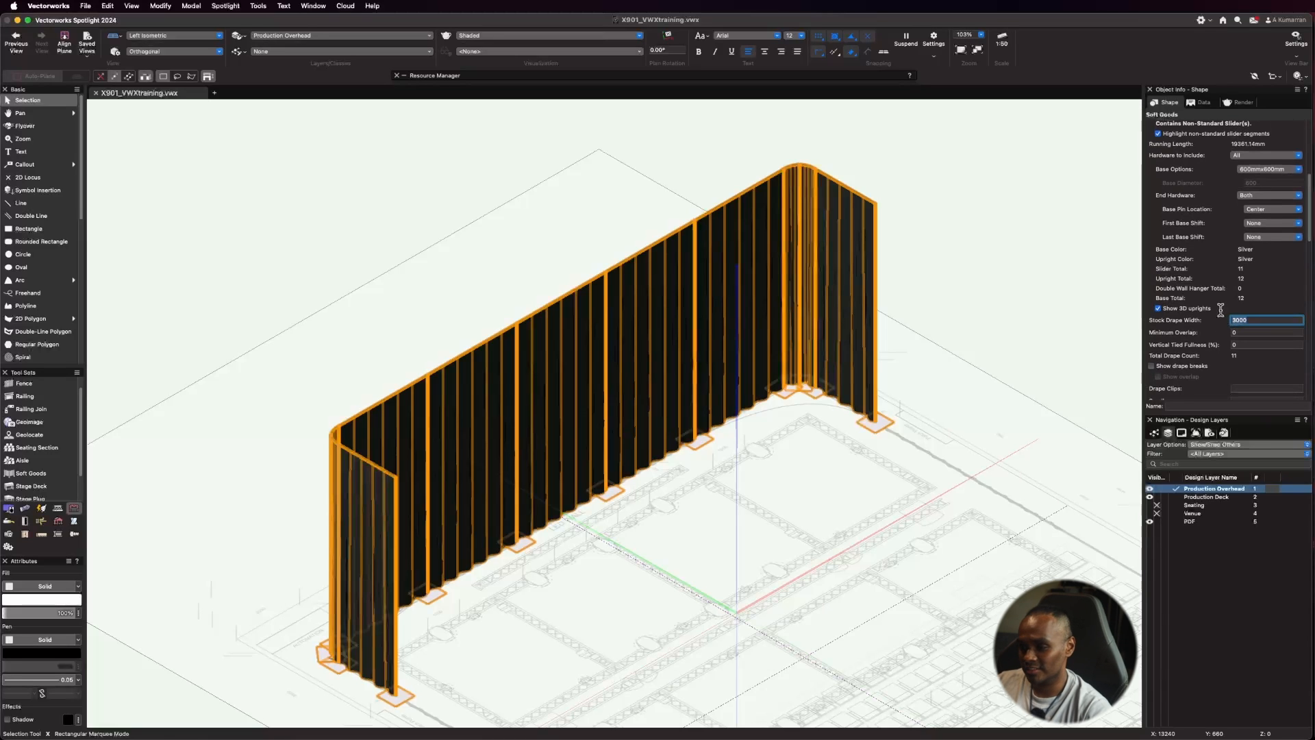
text(6)
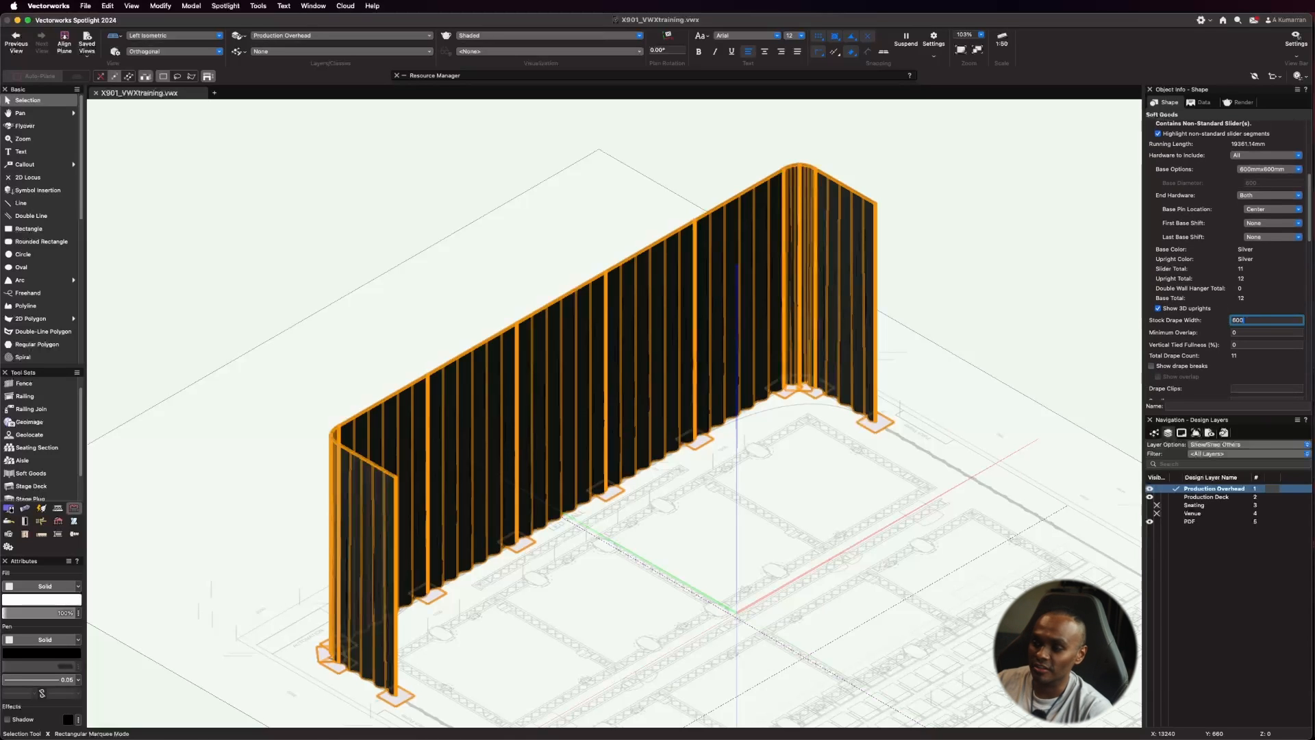
key(Return)
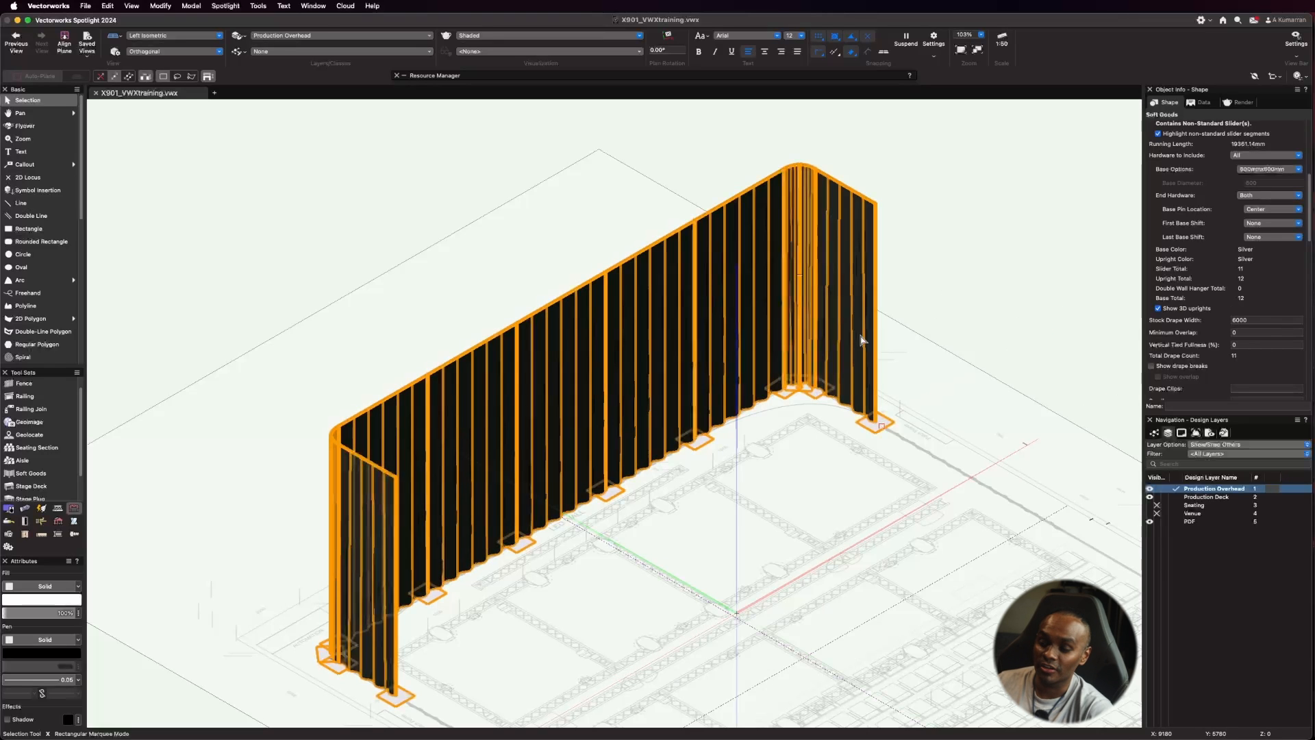
Step: Set the curtain's visual pleat depth to 100 and its pleat width to 1000
scroll(1278, 310, down, 2)
scroll(1277, 310, down, 5)
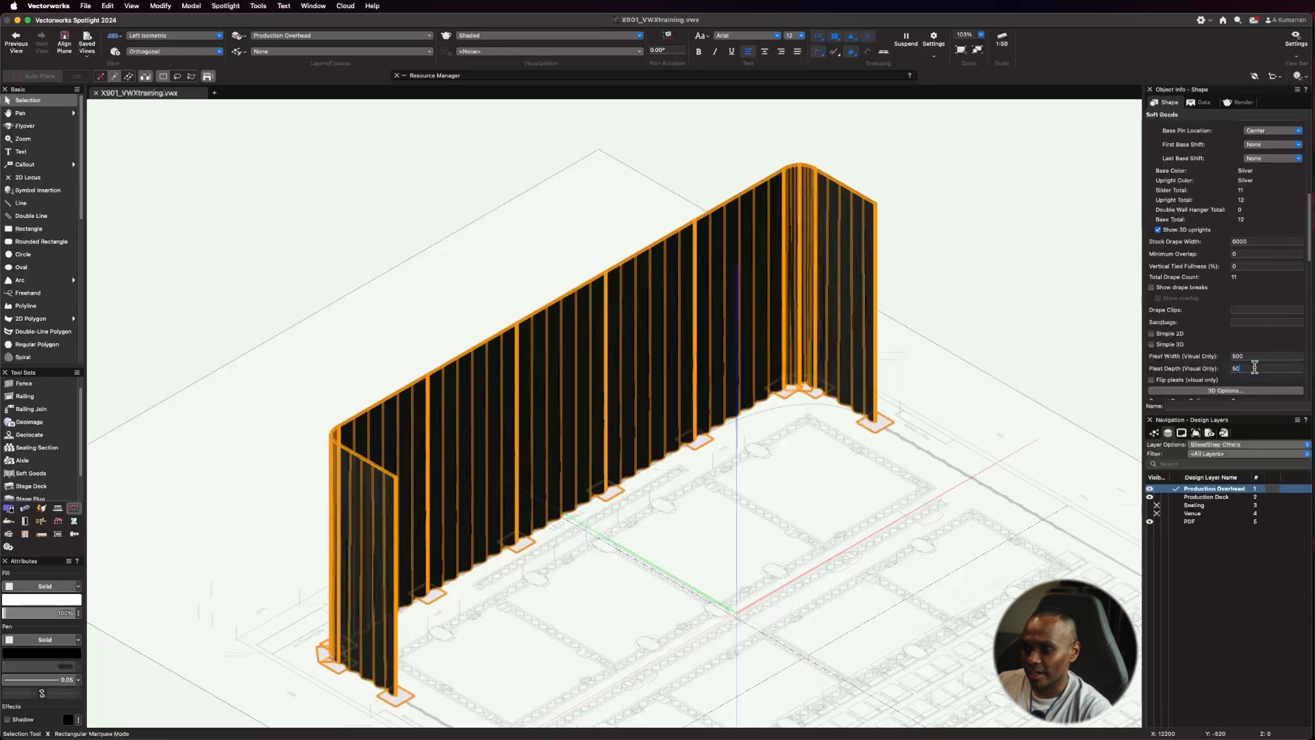
click(1255, 368)
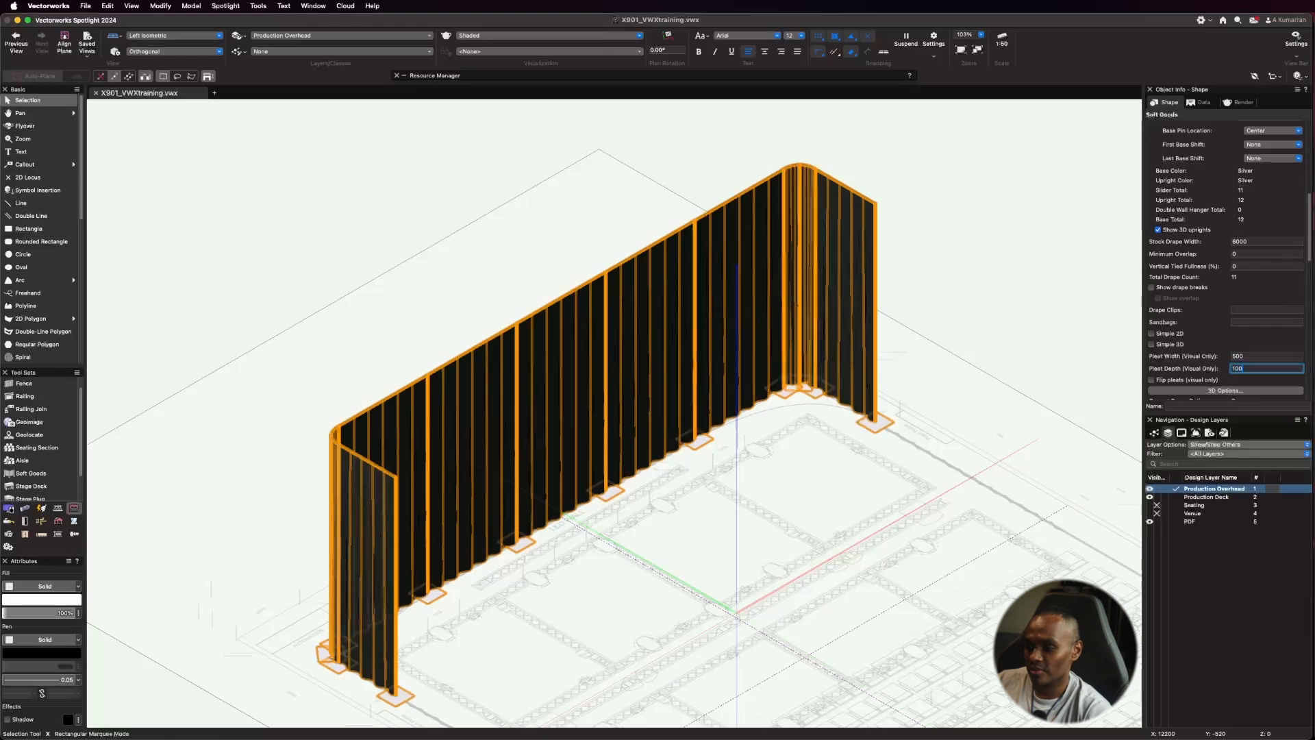
key(Return)
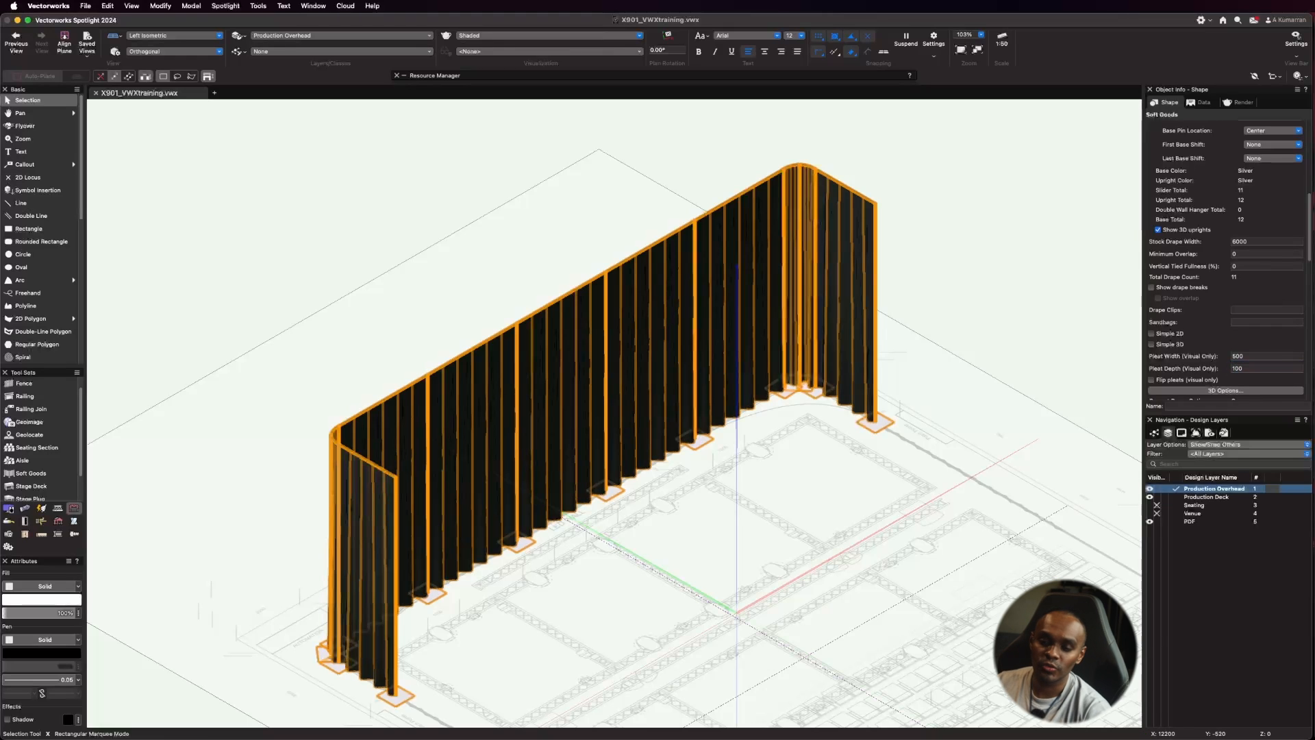
click(1238, 356)
text(10)
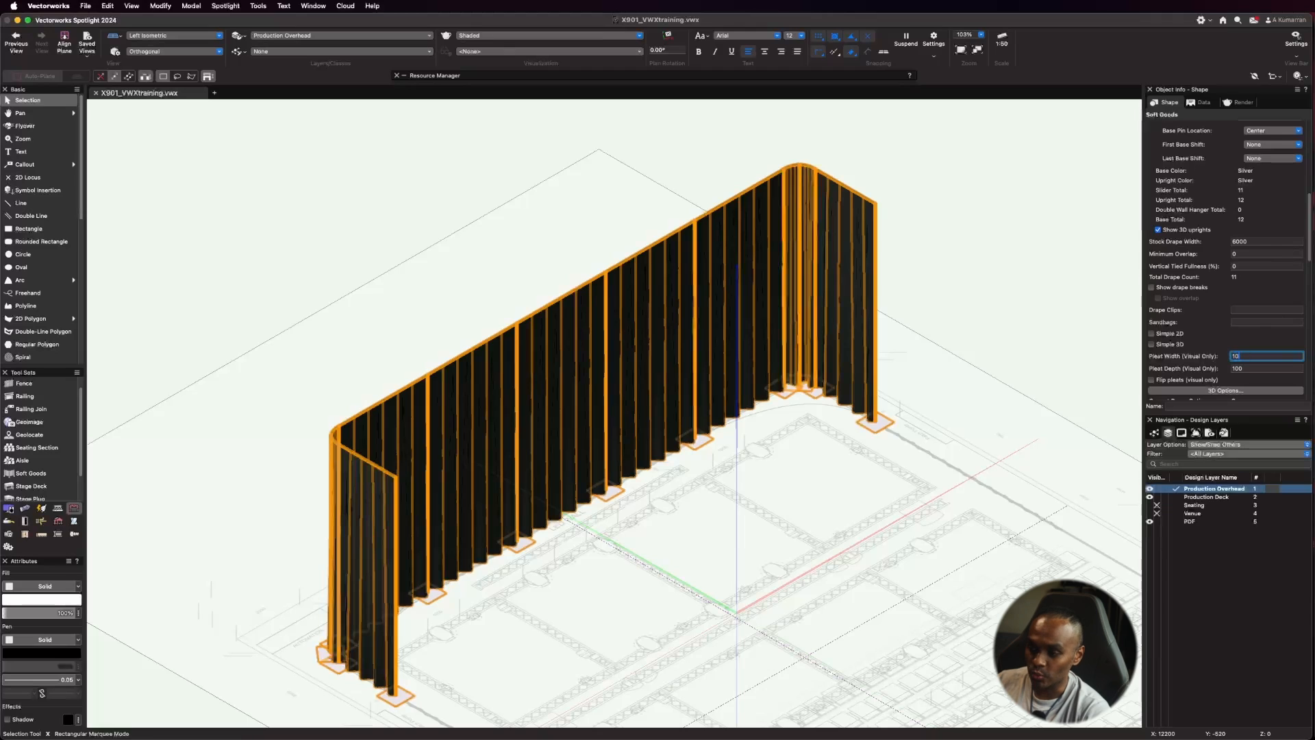
text(00)
key(Return)
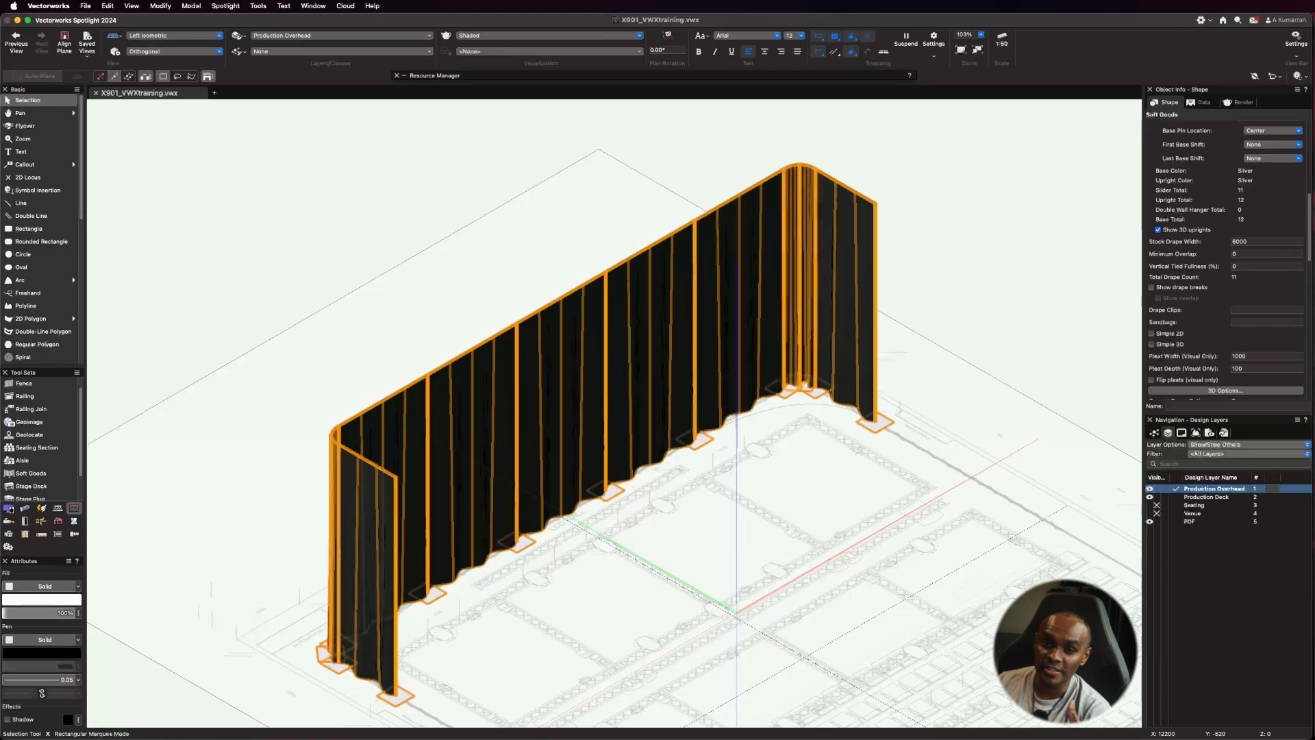
Step: Examine the opaque or scrim color choices for the front drape line in the curtain's 3D options
scroll(1223, 322, down, 3)
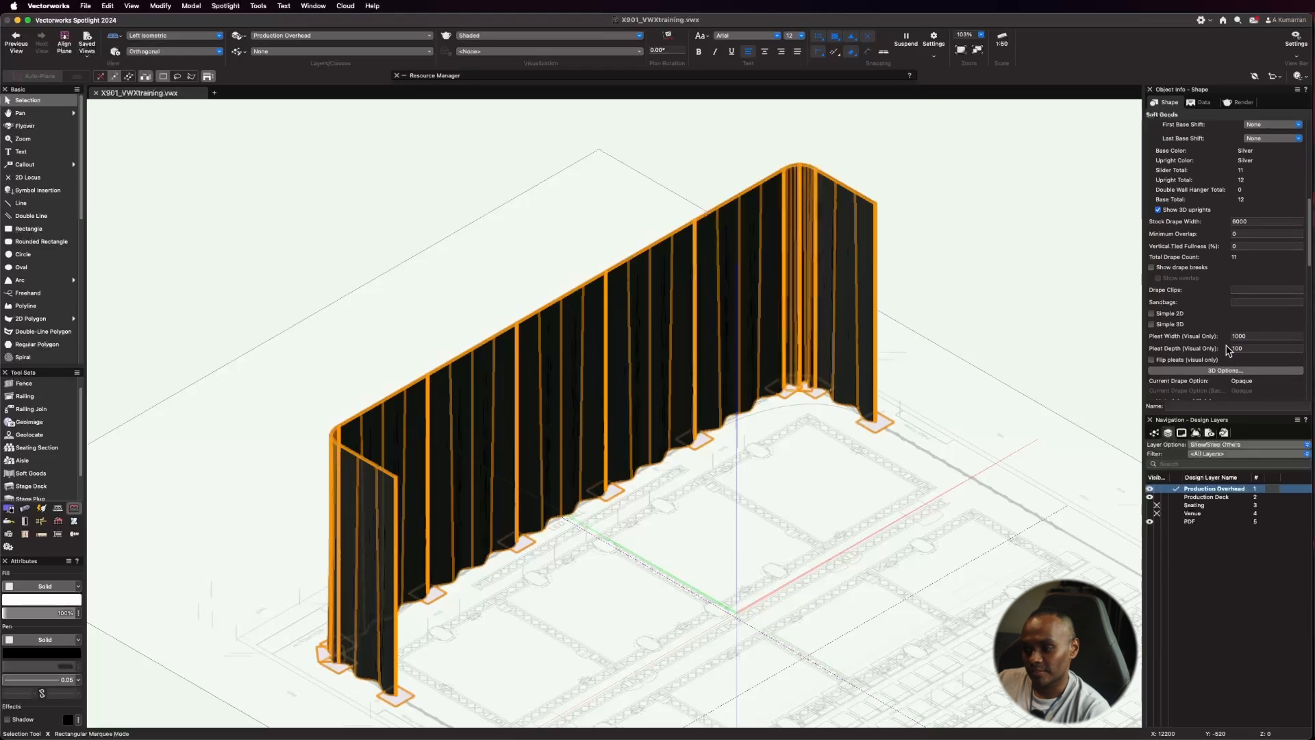
scroll(1231, 332, down, 3)
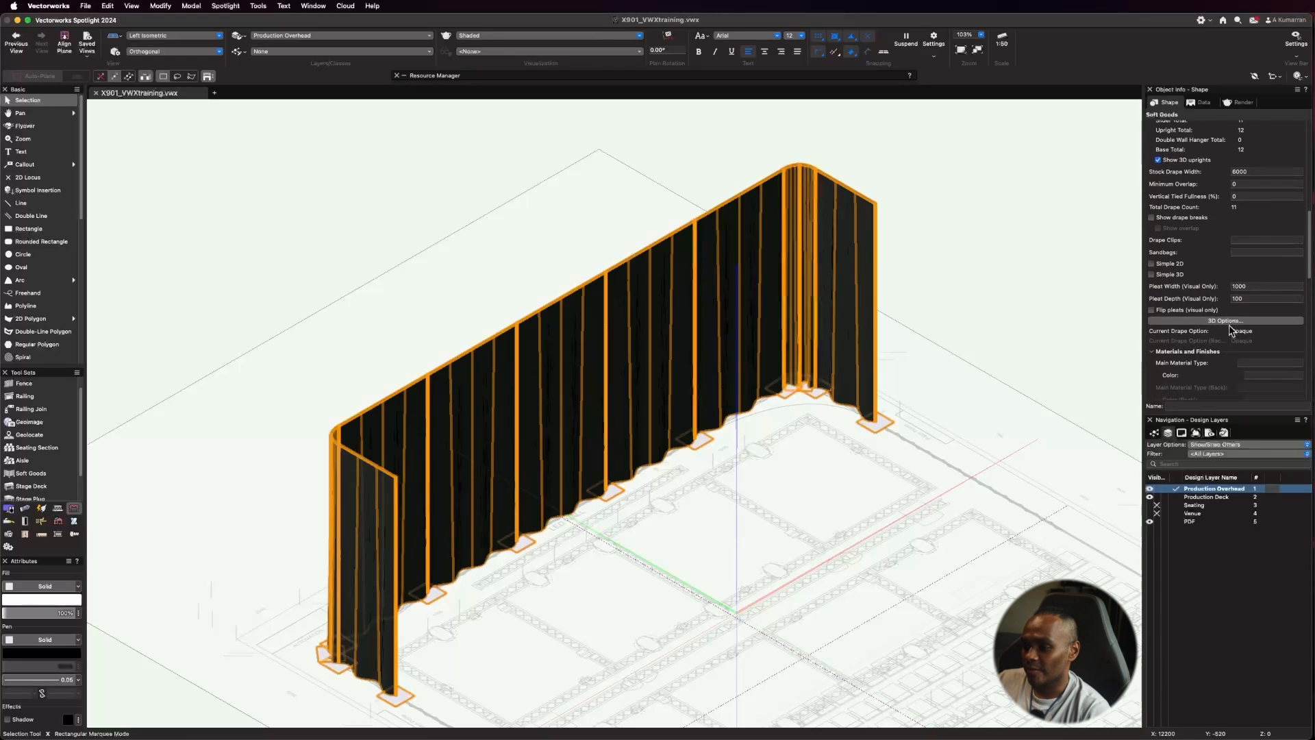
click(1231, 294)
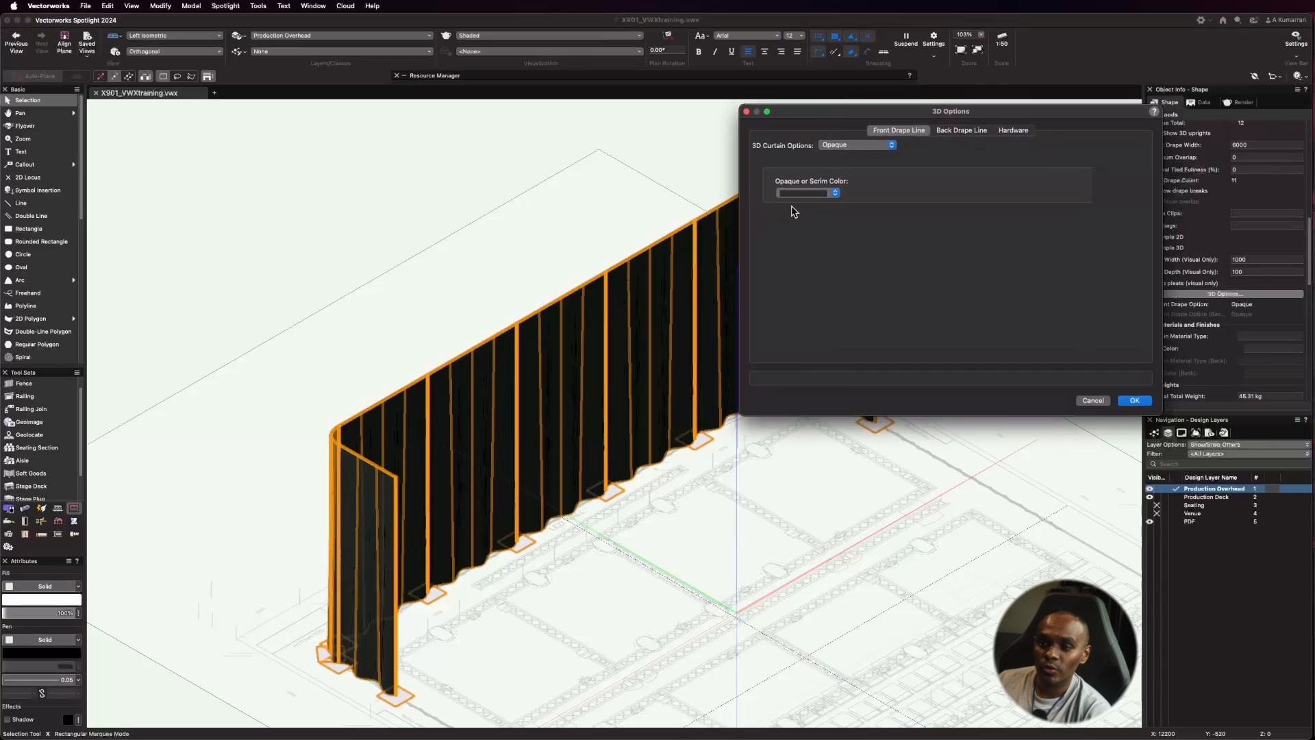
click(833, 193)
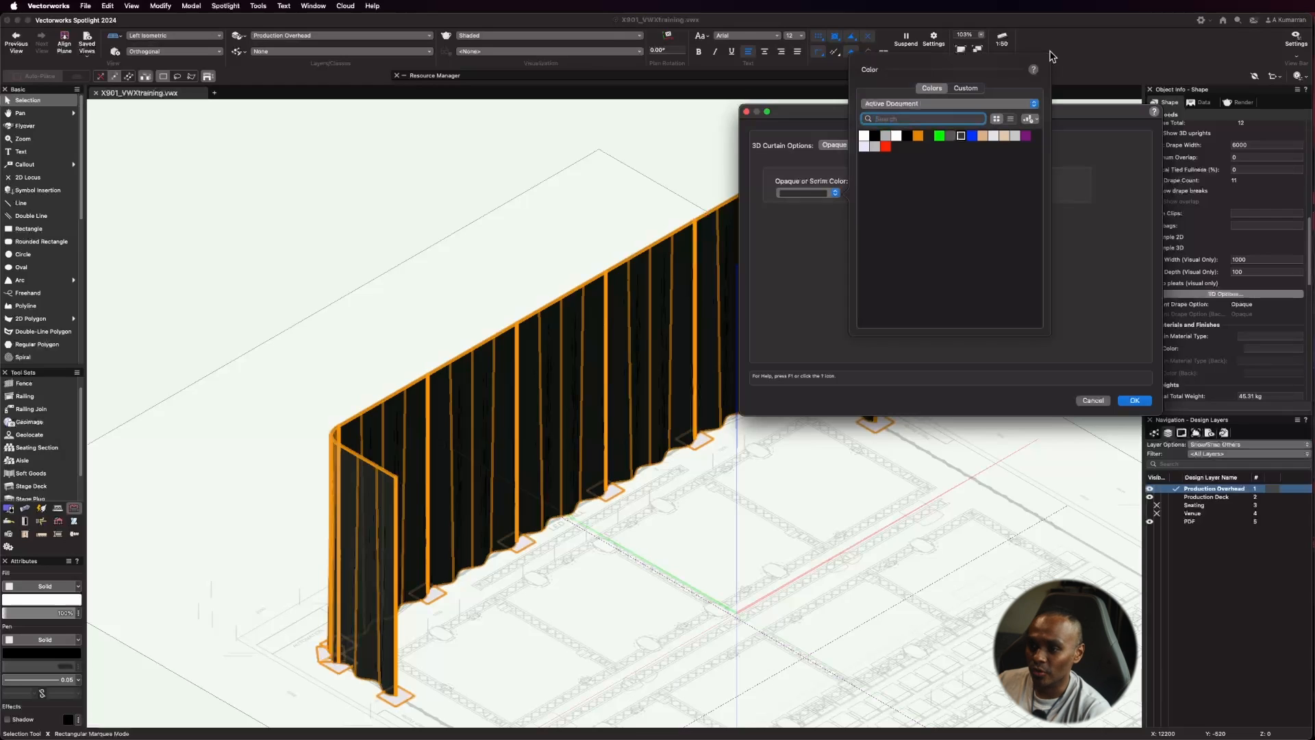
click(781, 115)
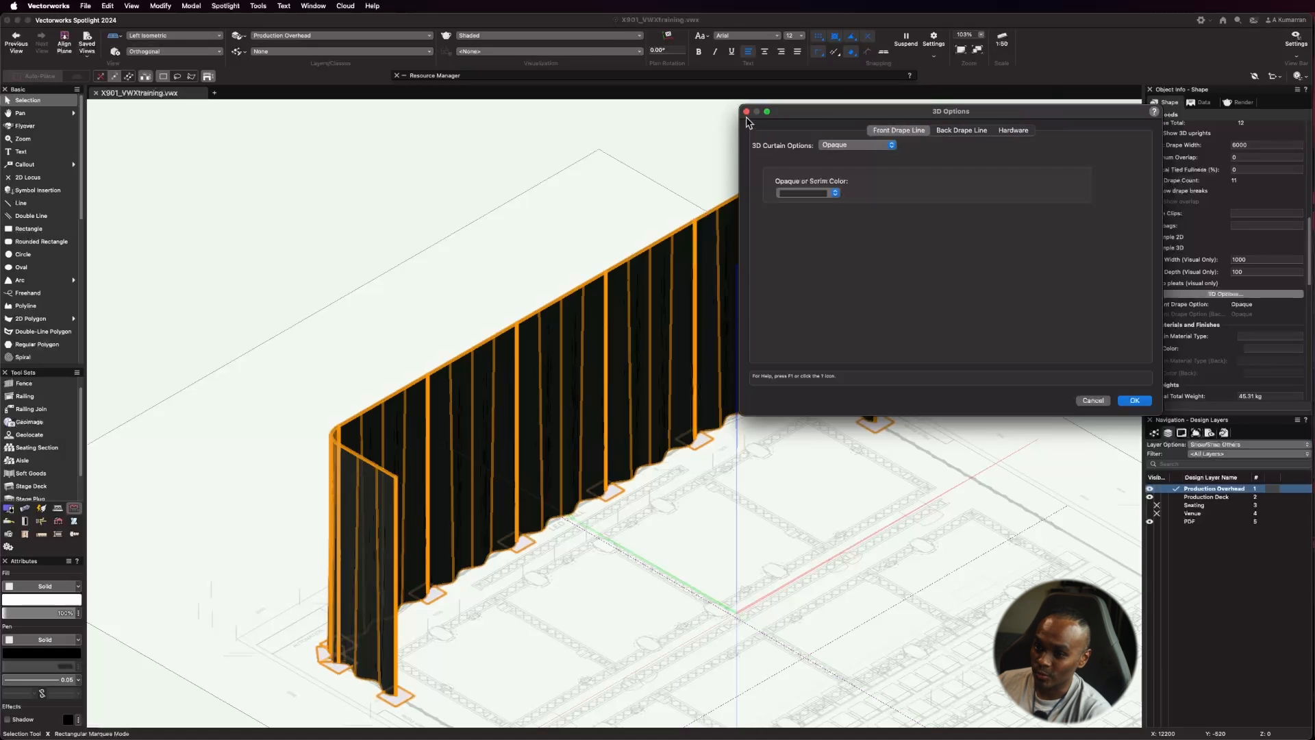
click(747, 113)
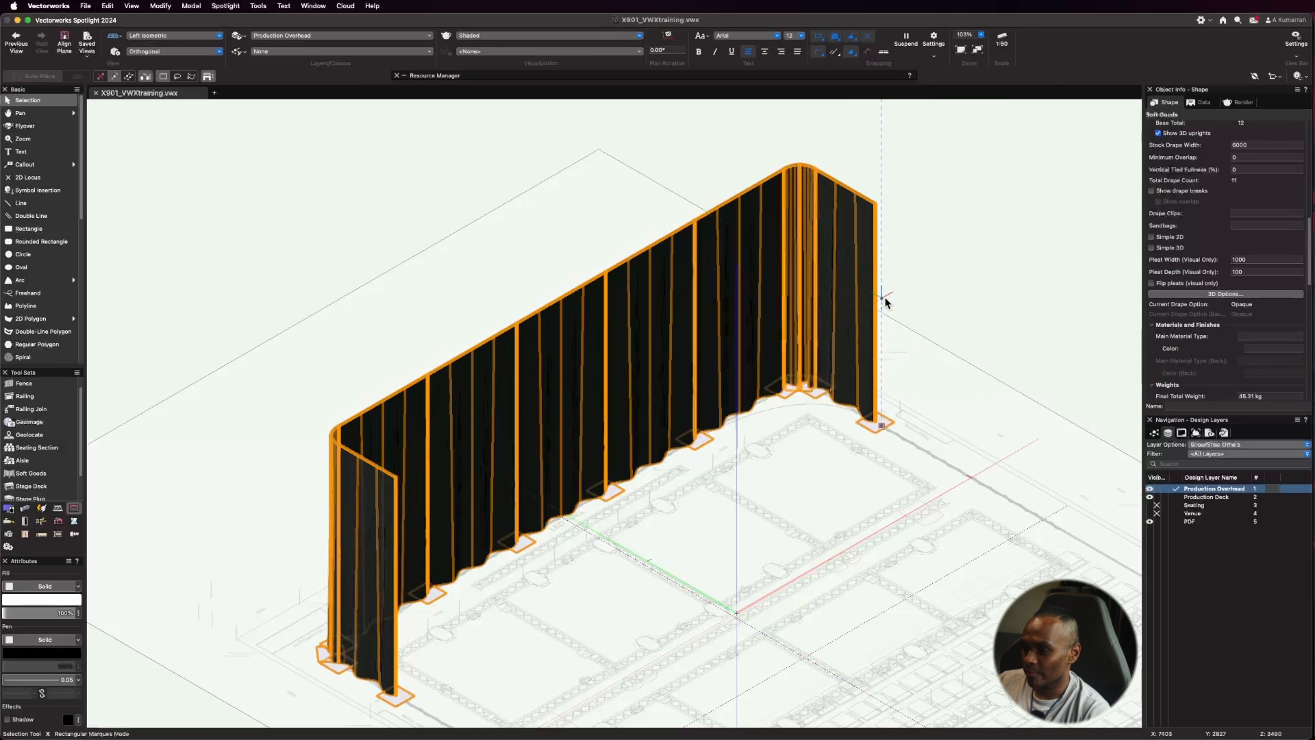
Step: Change the function of the soft goods object from Pipe-and-Drape to Curtain
scroll(919, 341, down, 3)
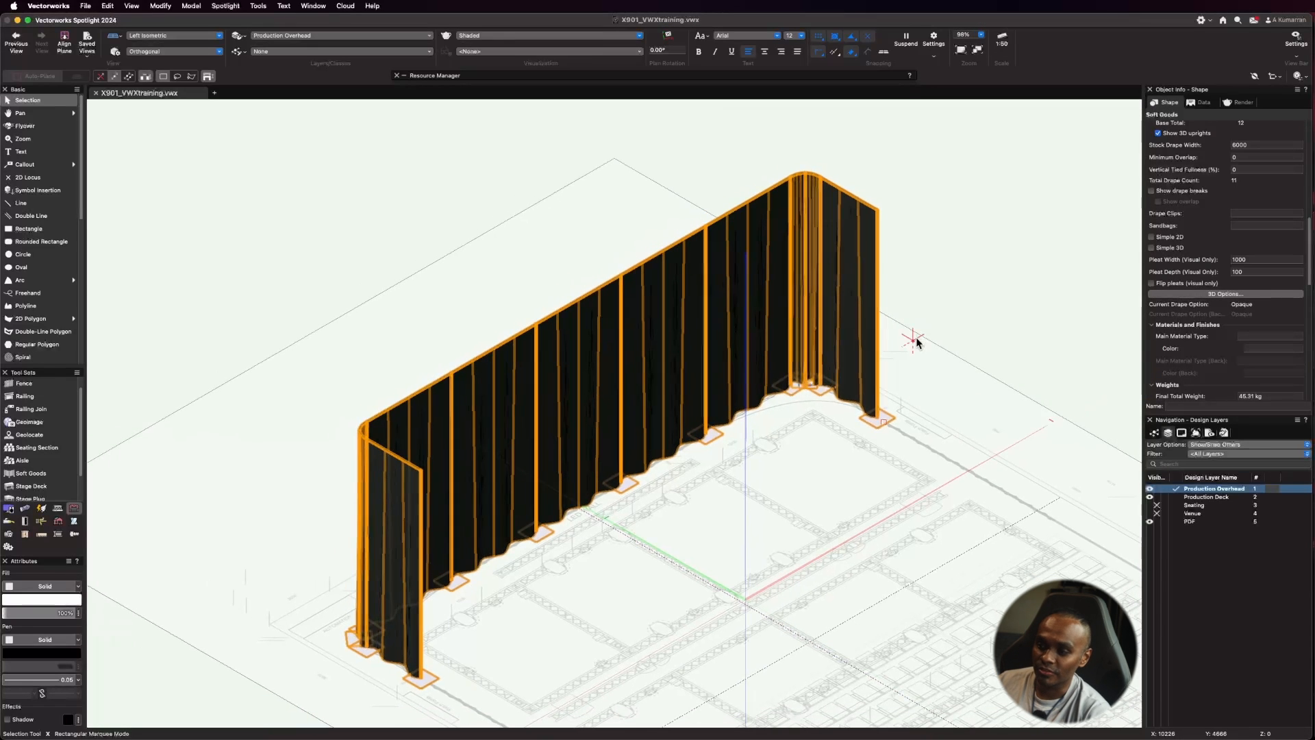
scroll(1219, 269, up, 10)
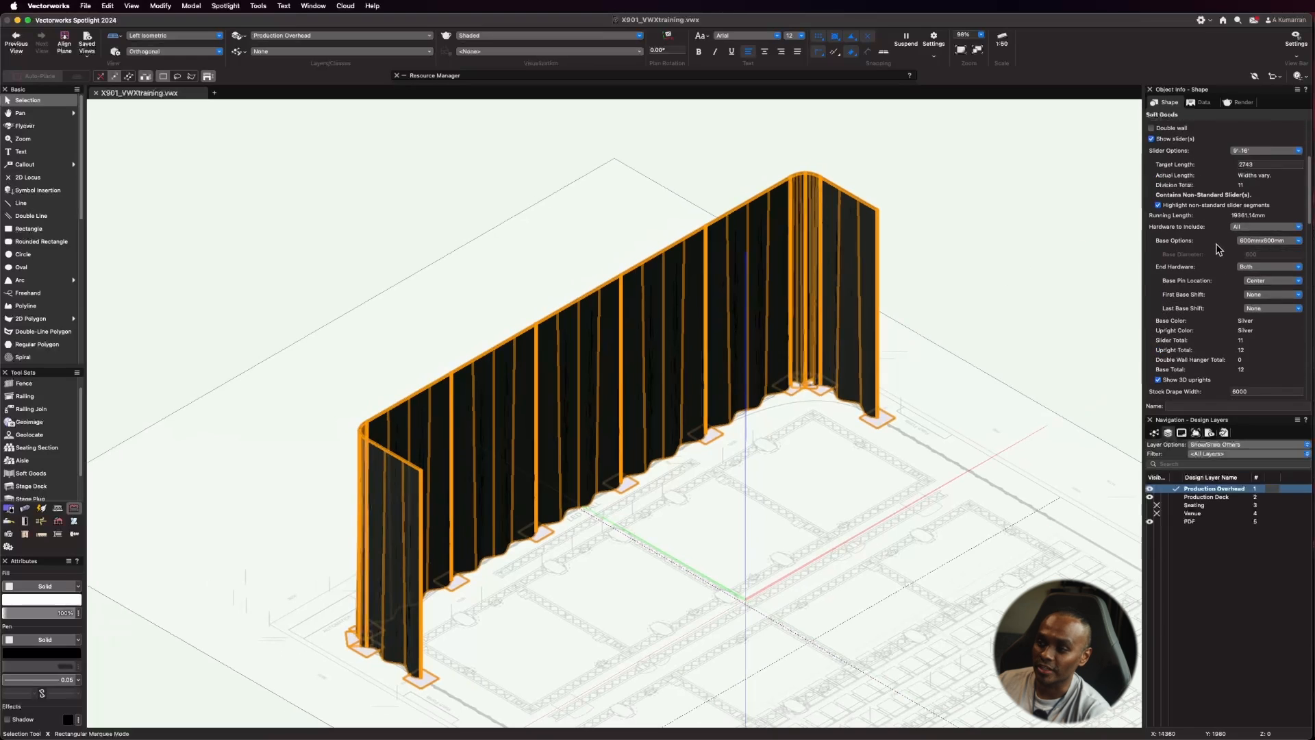
click(1256, 232)
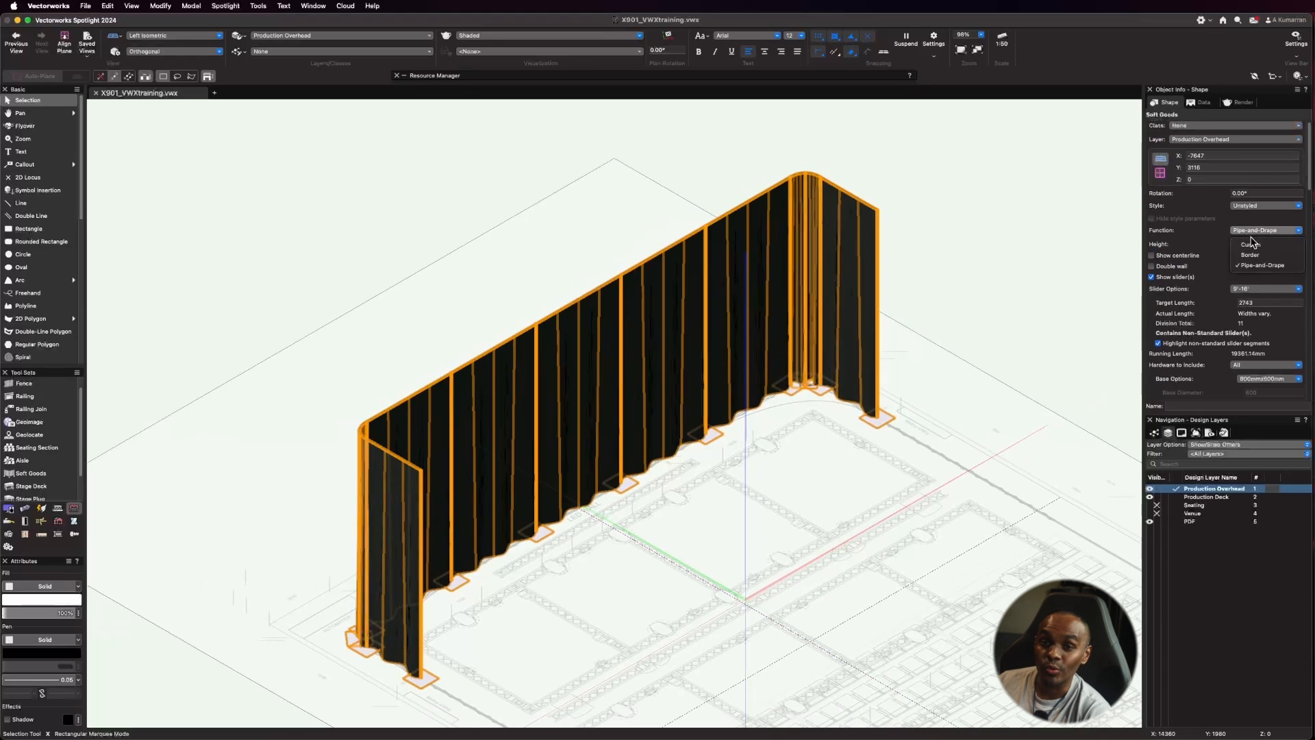
click(1251, 244)
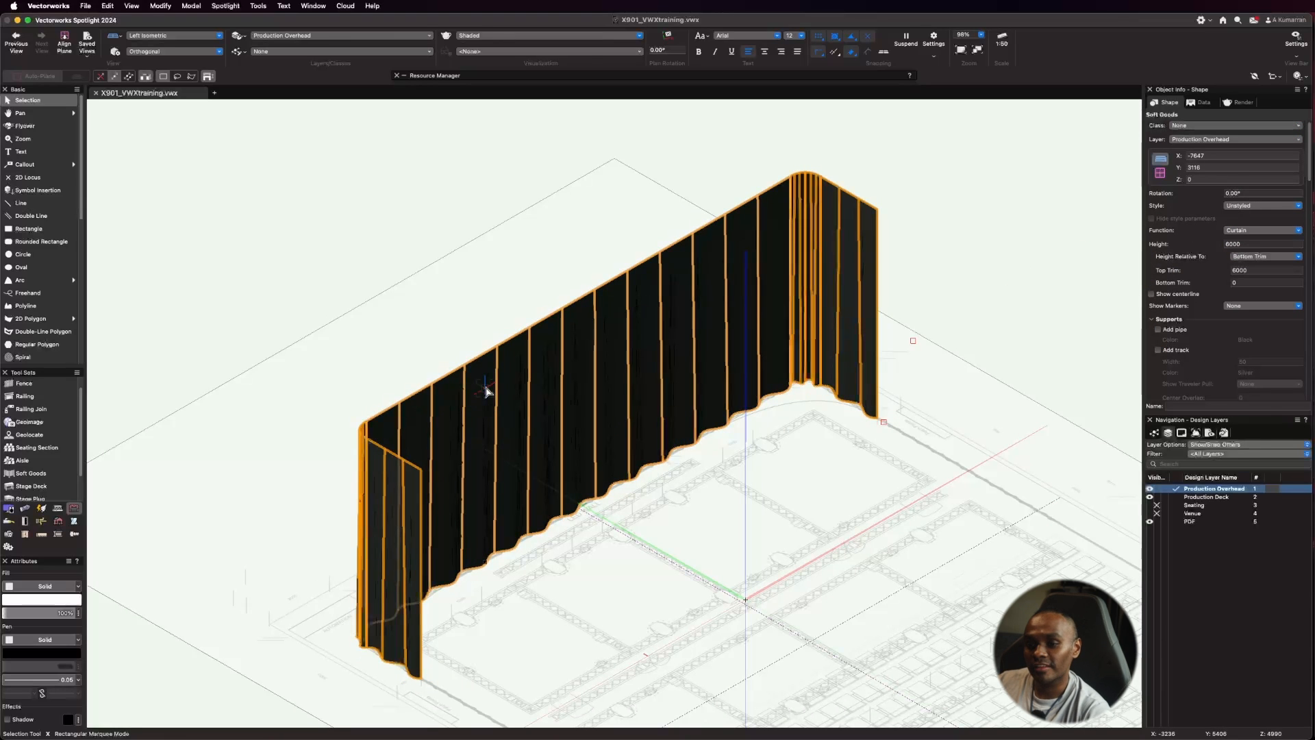
click(1244, 244)
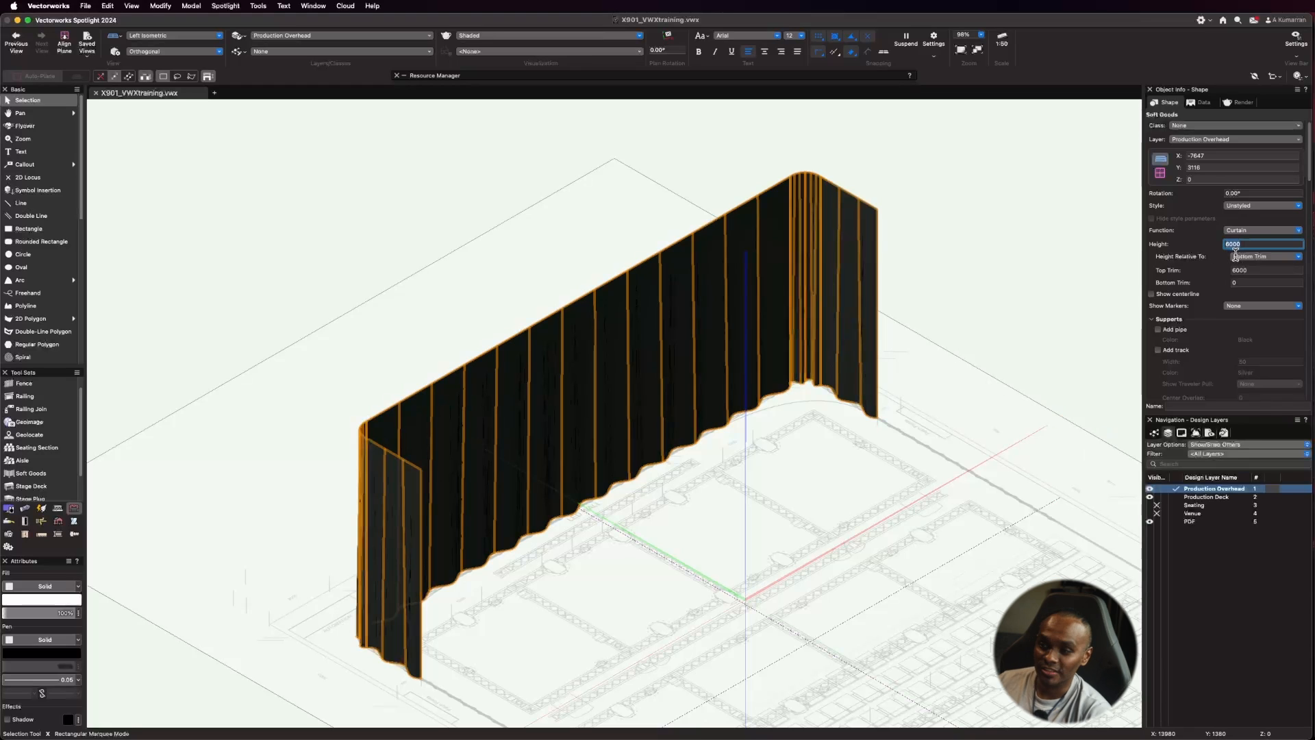
Step: Try adding a pipe to the curtain's supports and inspect it along the top edge
scroll(1259, 252, down, 2)
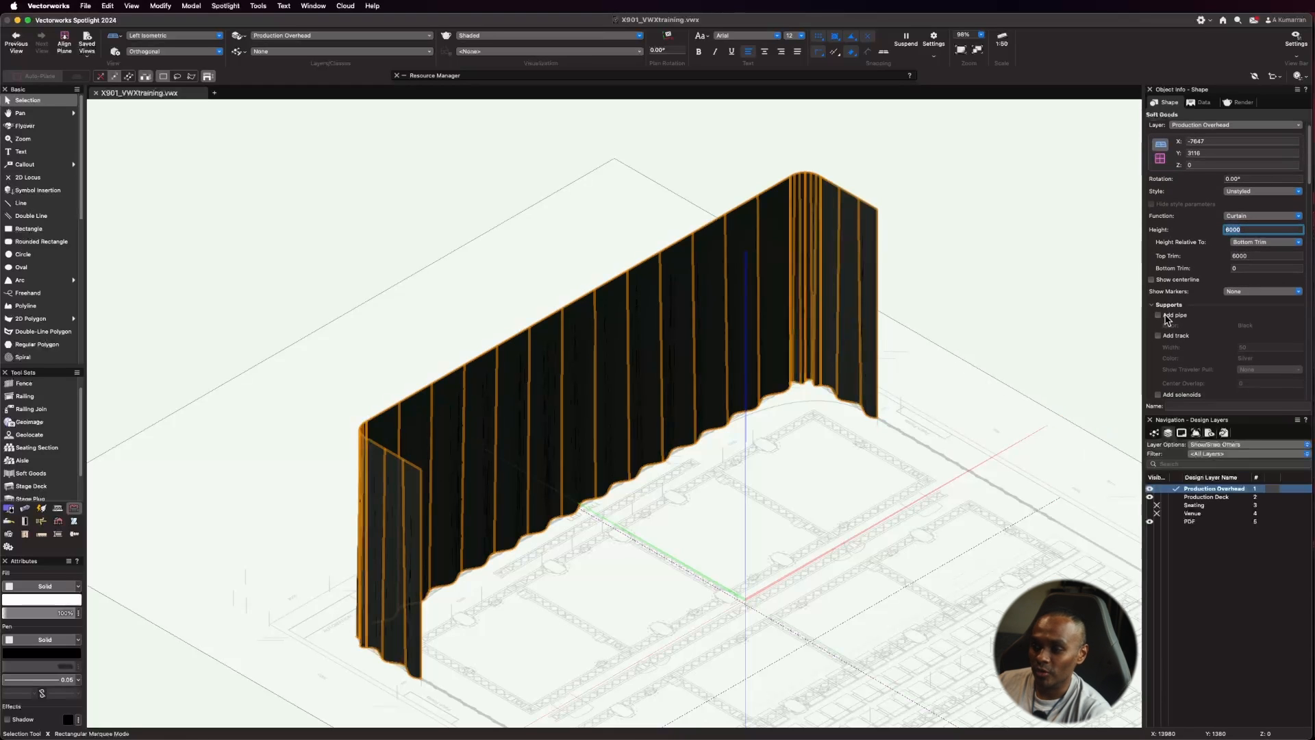
click(1159, 314)
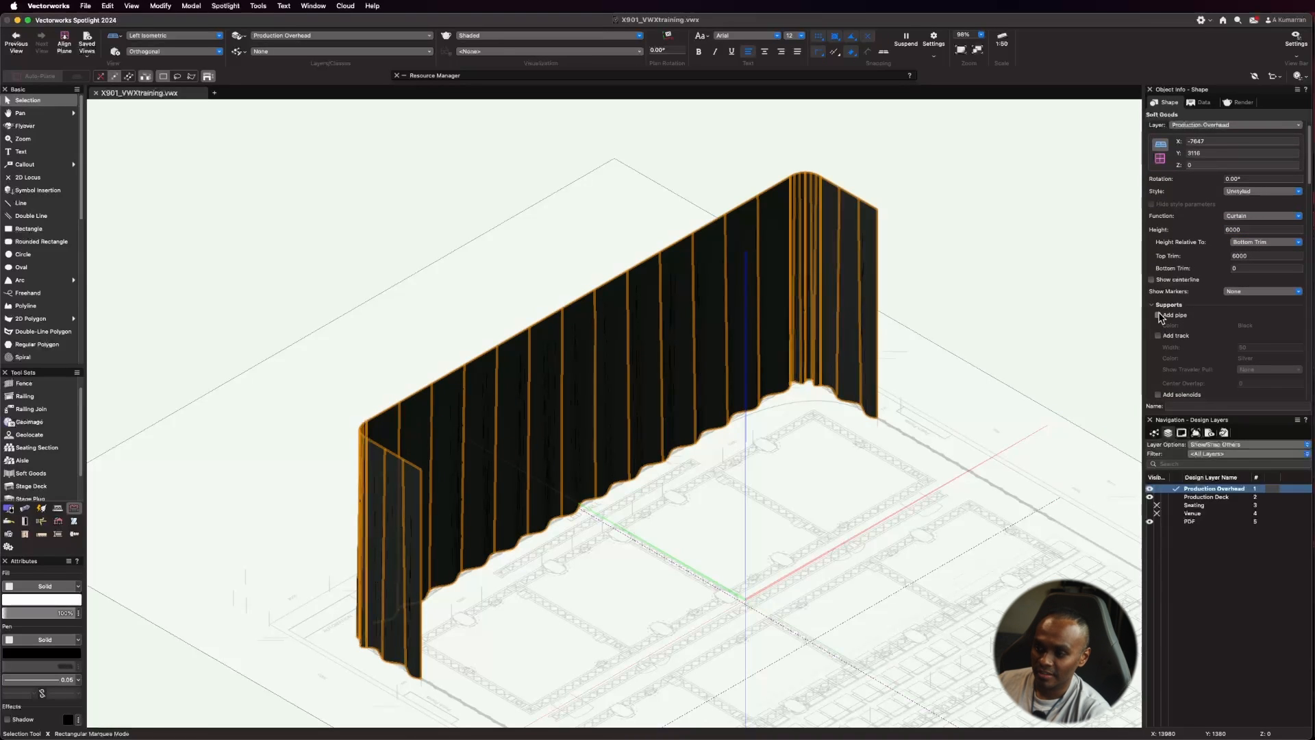
click(1159, 316)
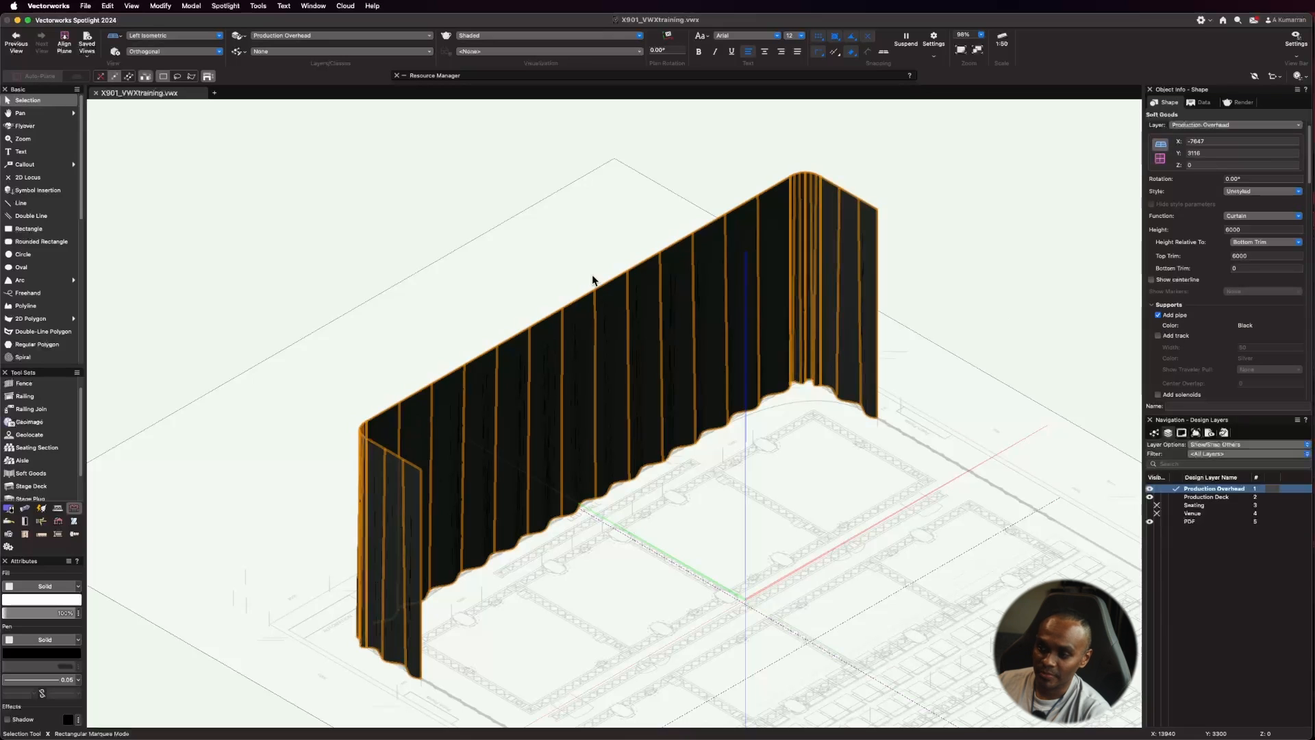
scroll(326, 425, up, 6)
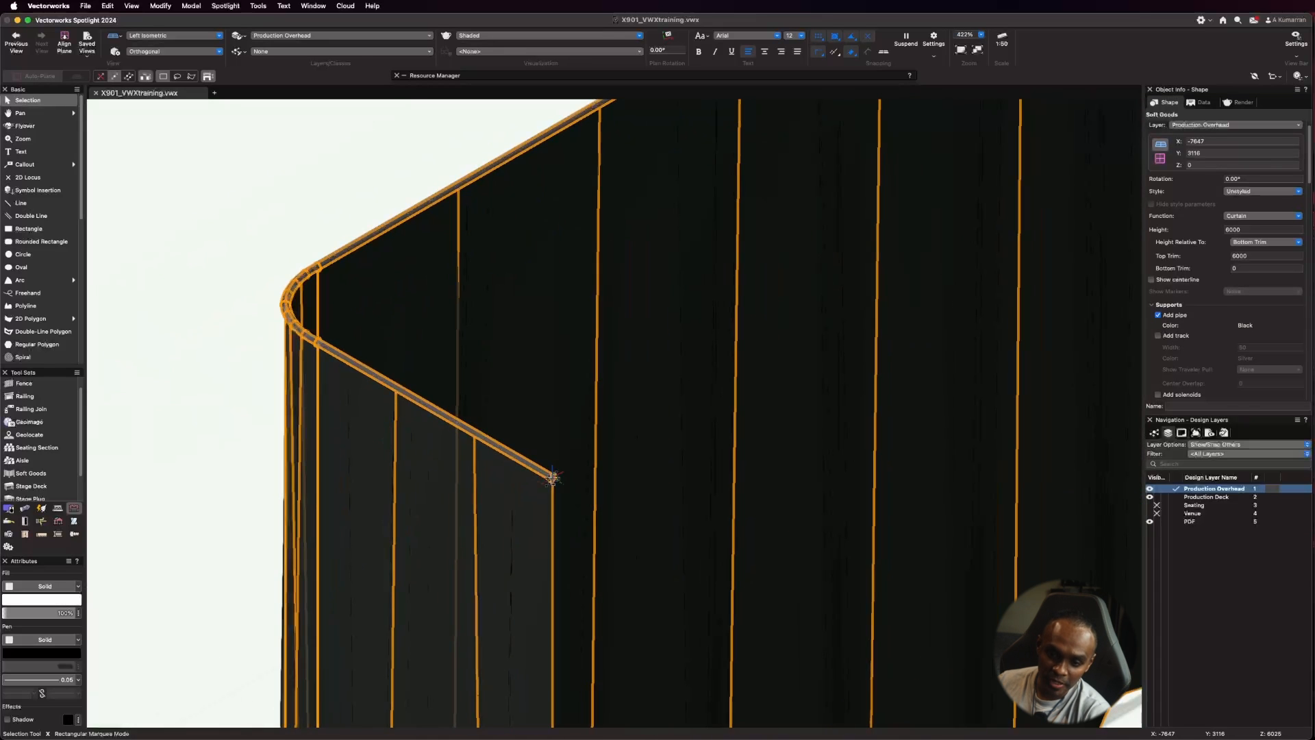
scroll(318, 367, down, 5)
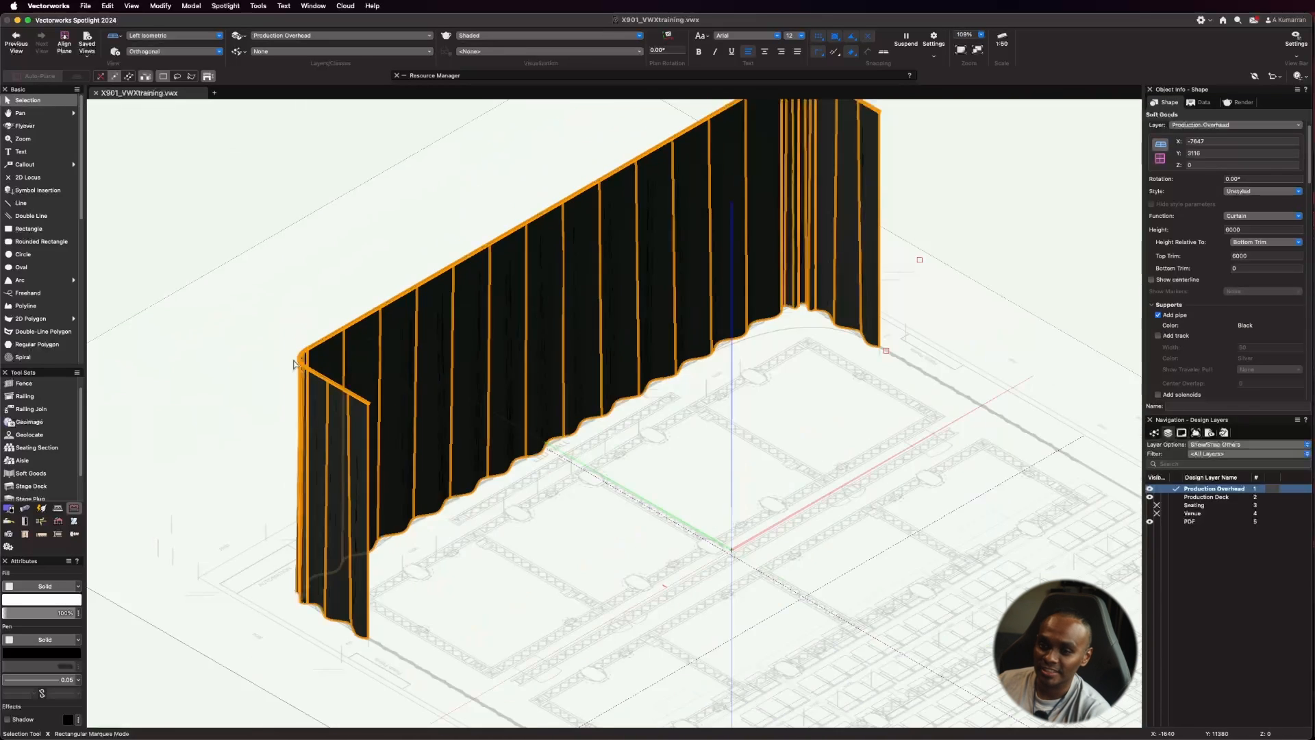
scroll(531, 599, down, 2)
scroll(524, 521, up, 3)
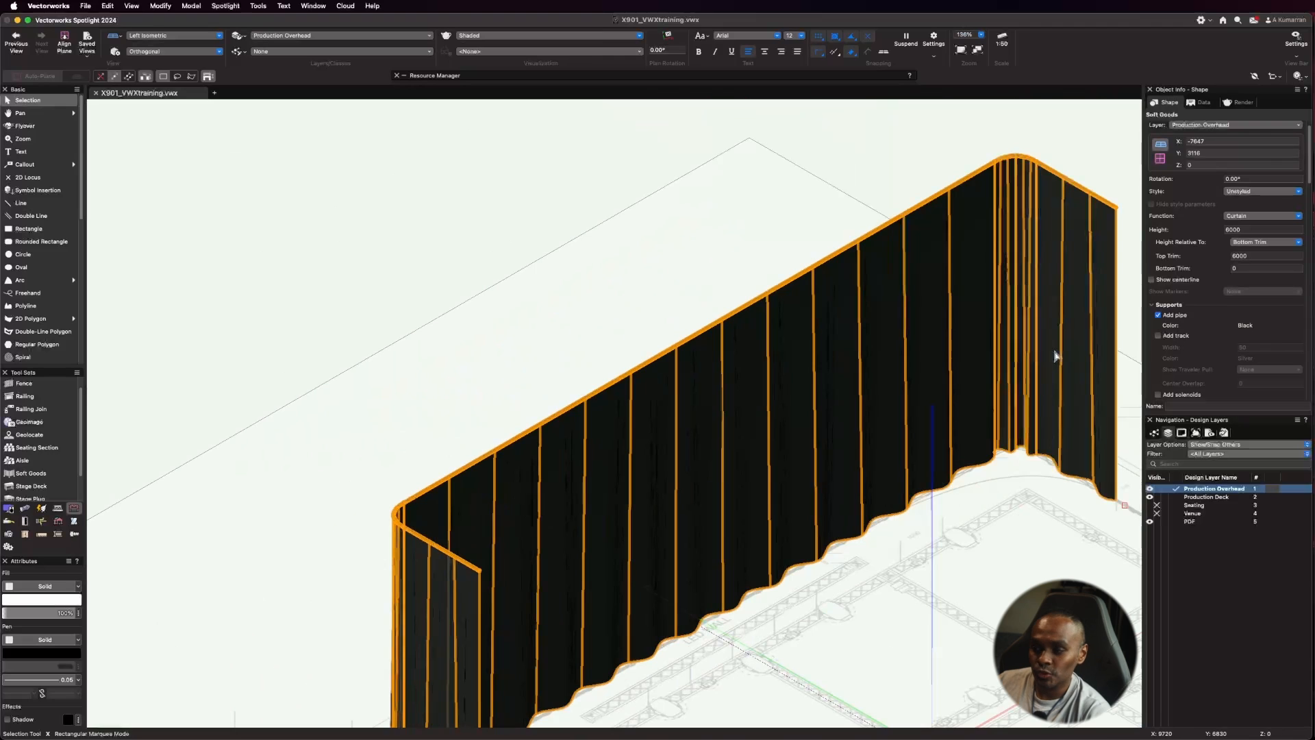
Step: Add a track to the curtain's supports, remove the pipe, and inspect the track at the curtain's corner
click(1159, 336)
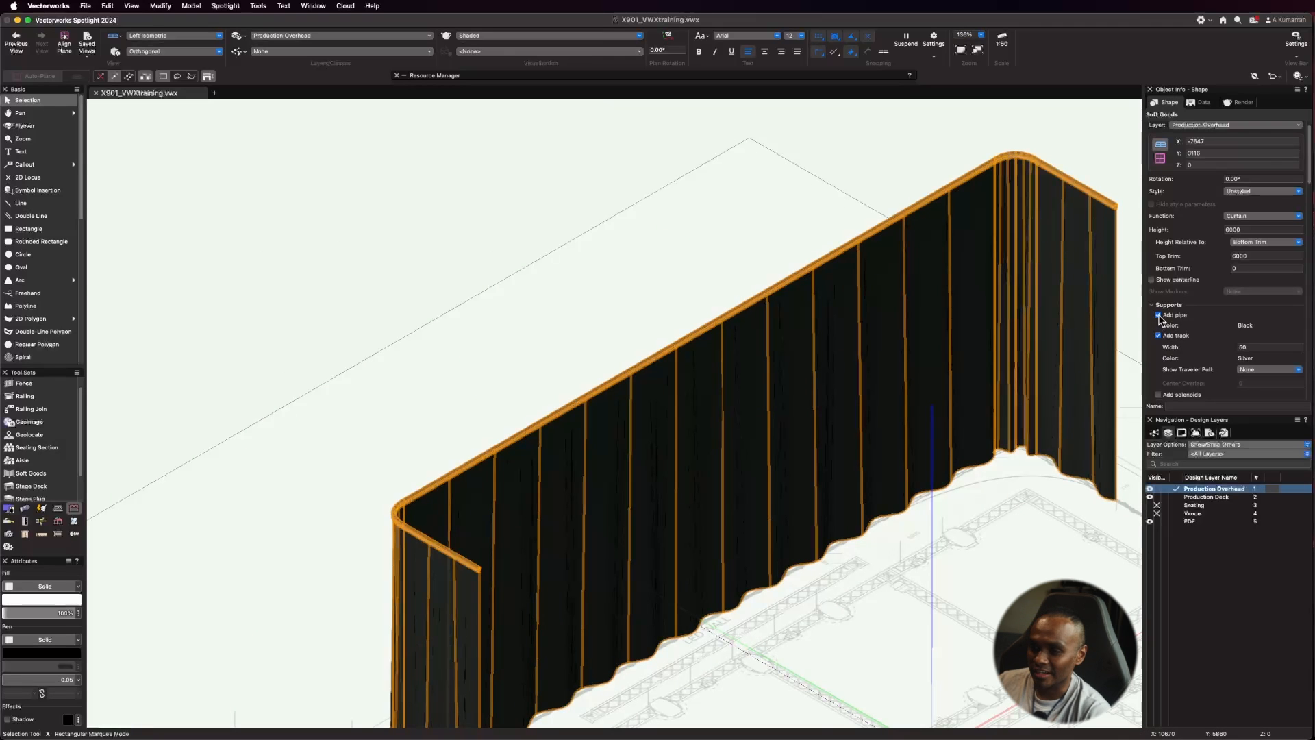
click(1158, 315)
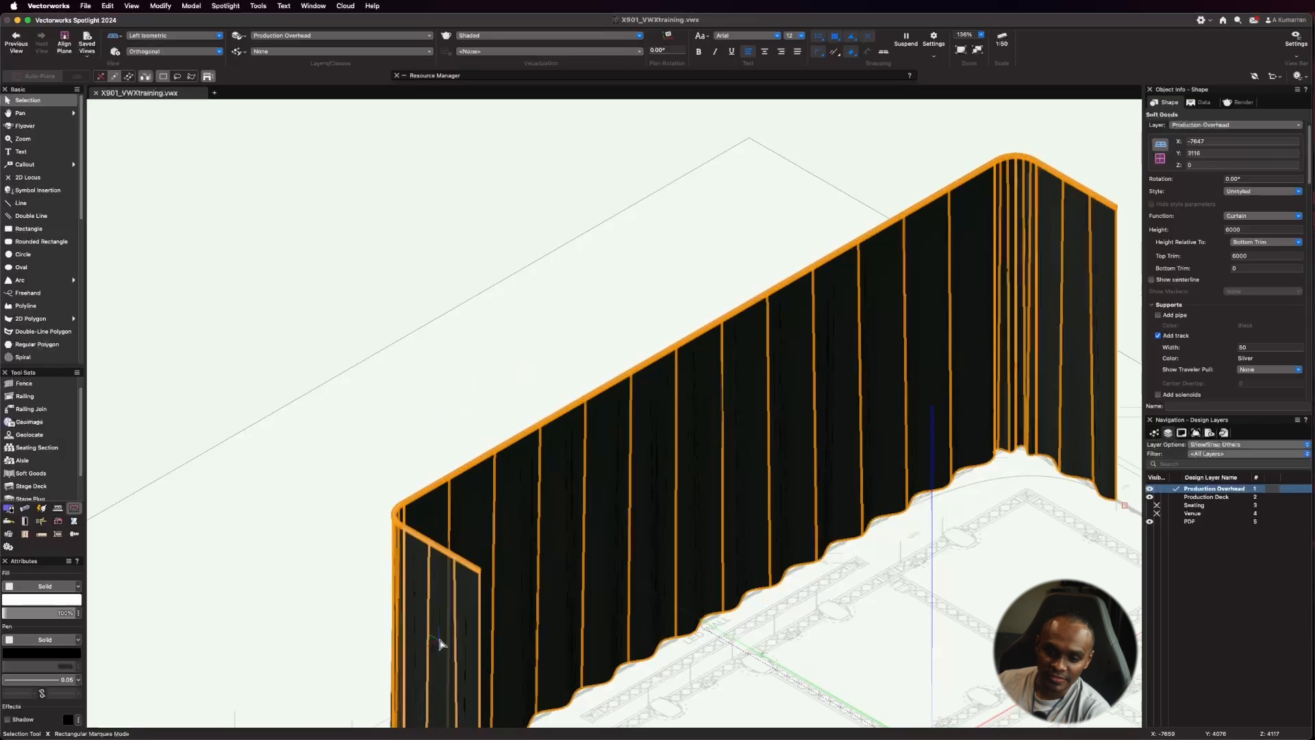
scroll(464, 534, up, 2)
scroll(463, 535, up, 8)
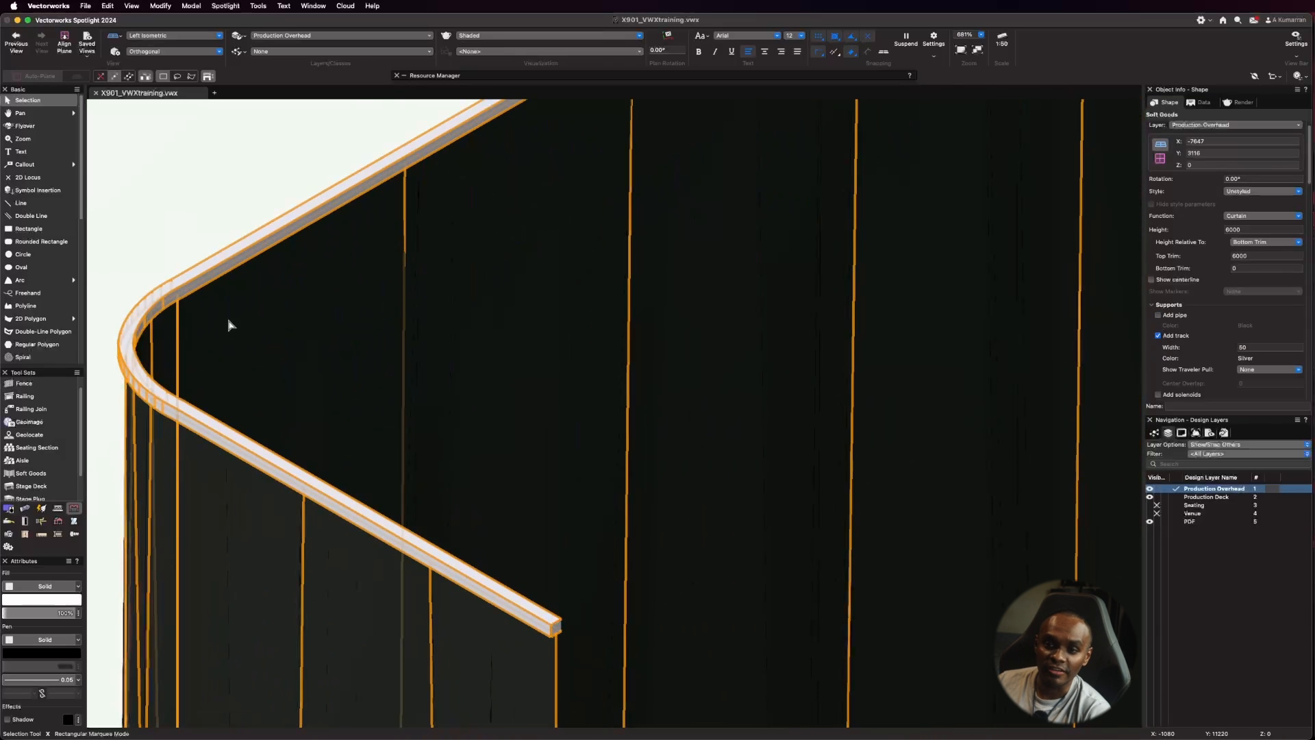
scroll(178, 395, down, 10)
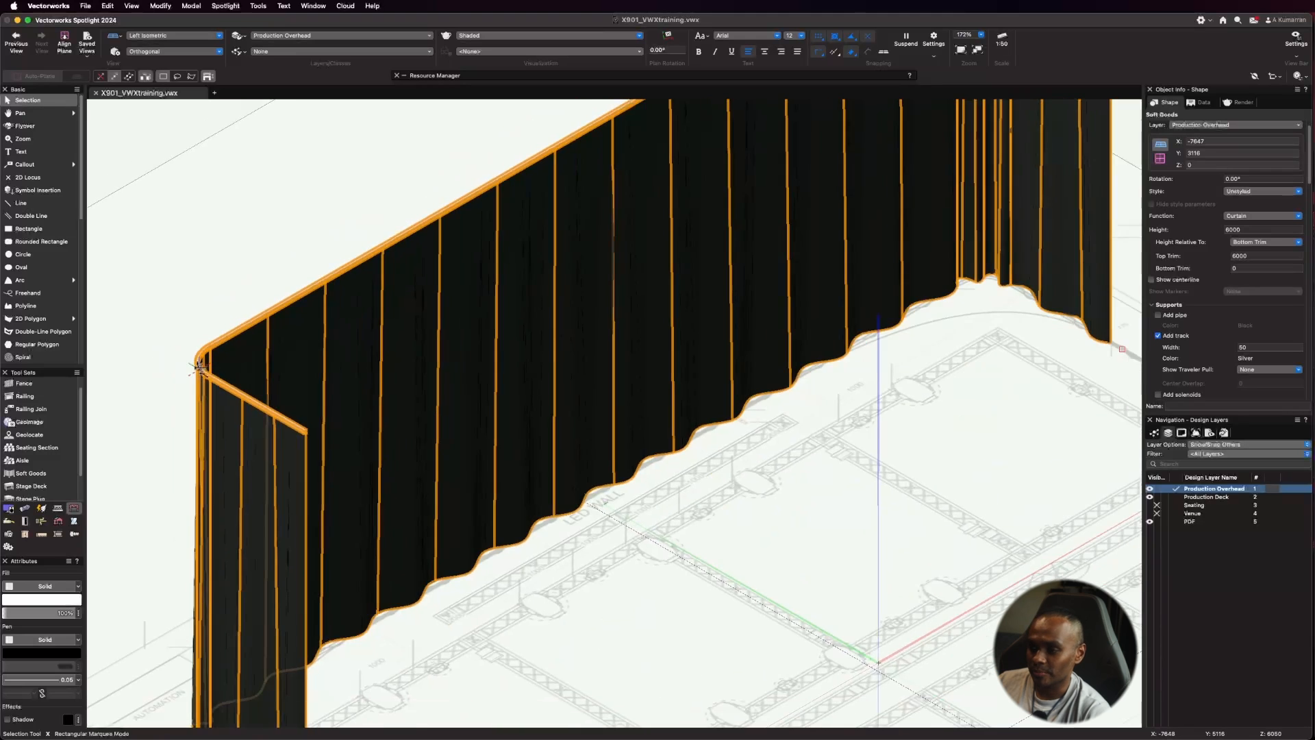
scroll(230, 366, down, 2)
scroll(264, 206, up, 3)
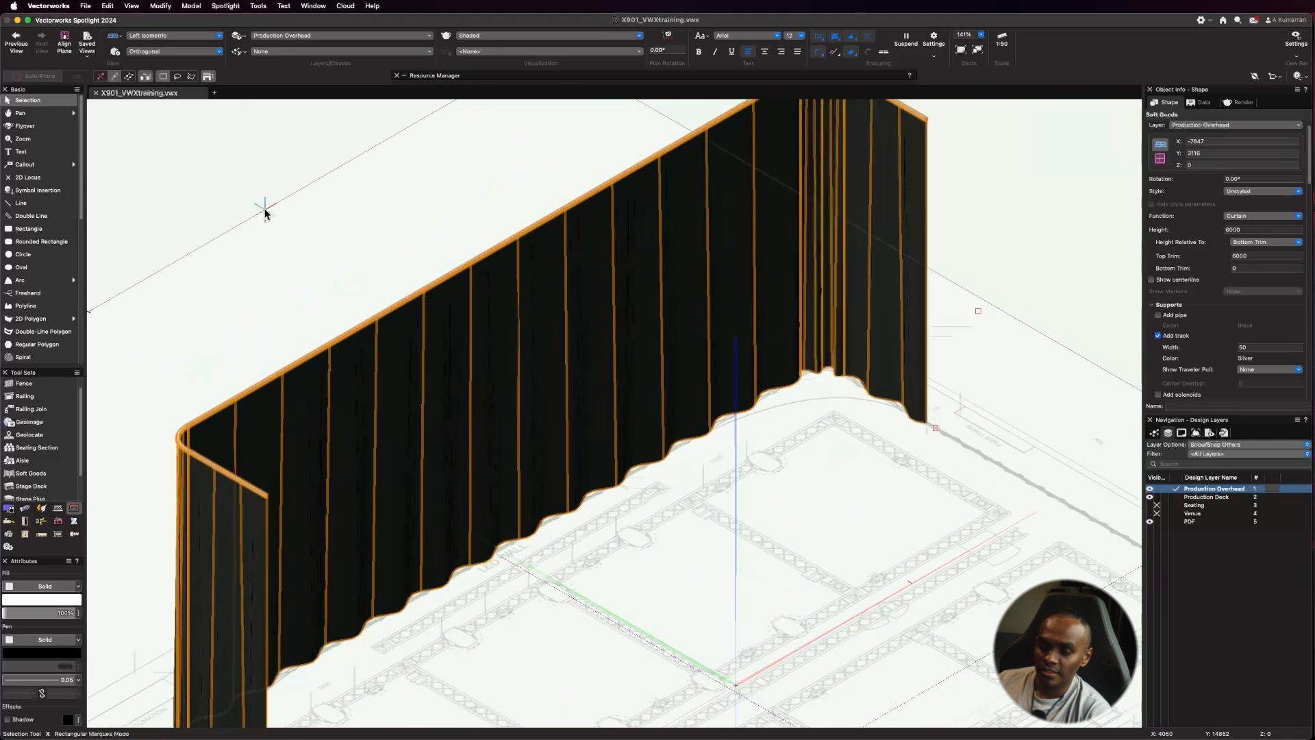
Step: Try adding solenoids to the curtain's supports and turn them off again
scroll(1237, 218, down, 3)
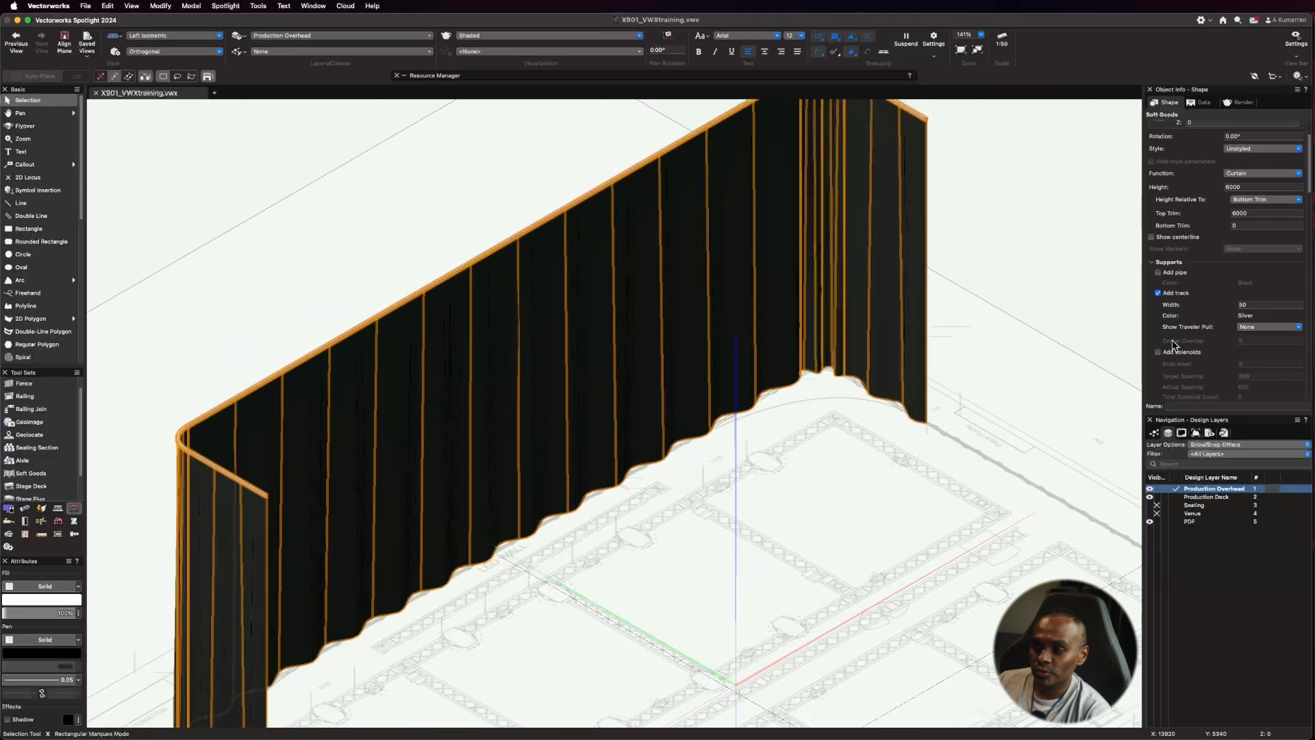
click(1158, 352)
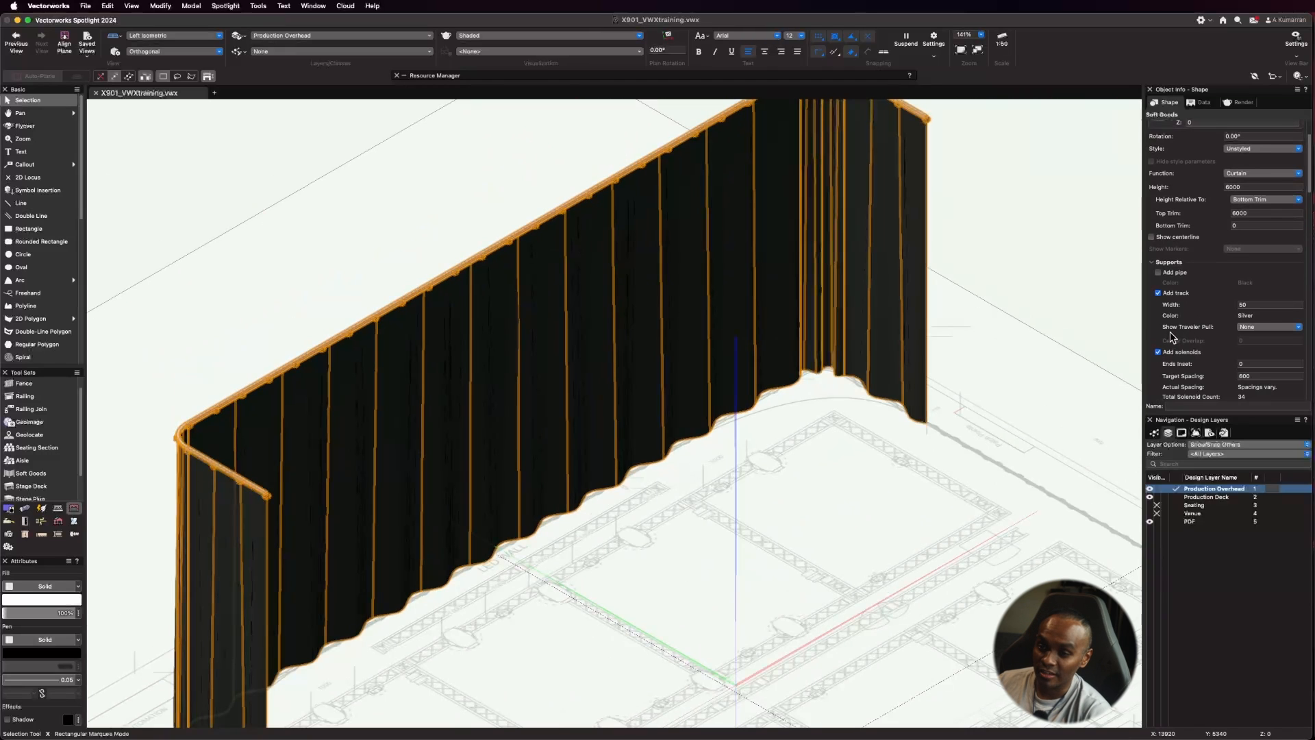
scroll(568, 537, down, 2)
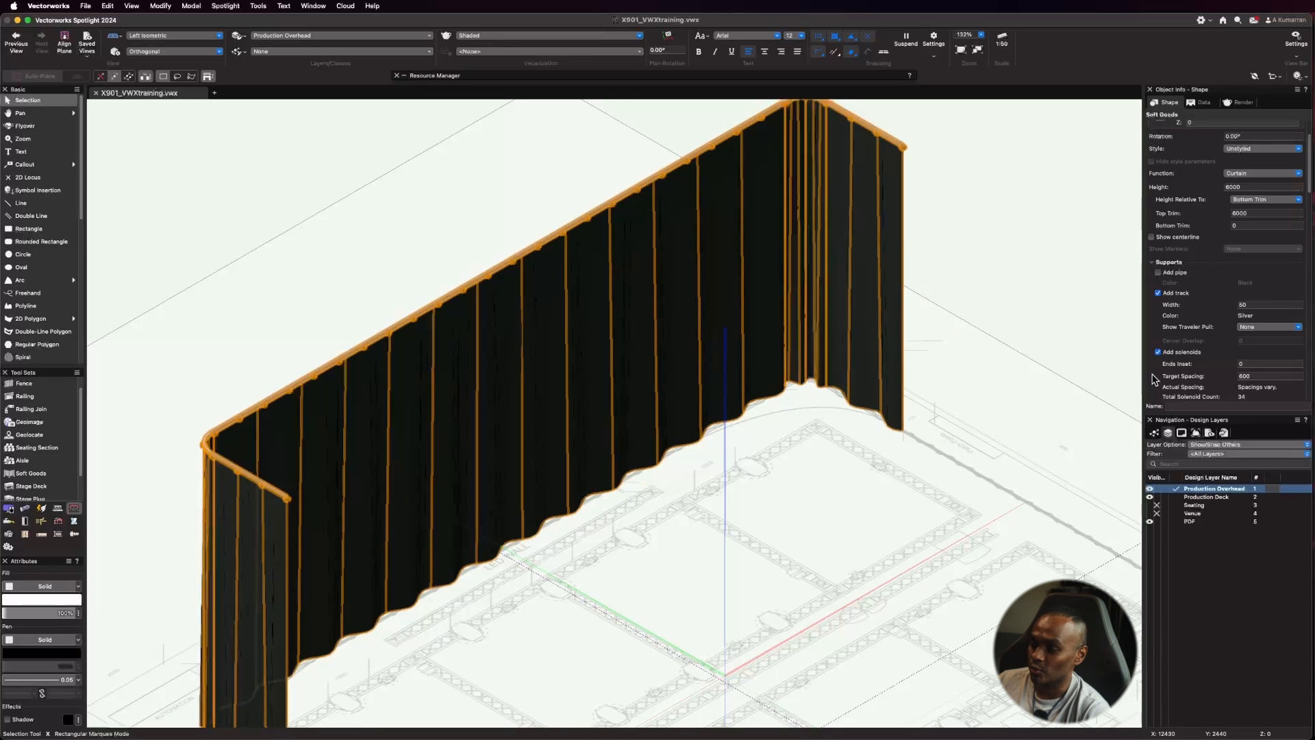
click(1158, 353)
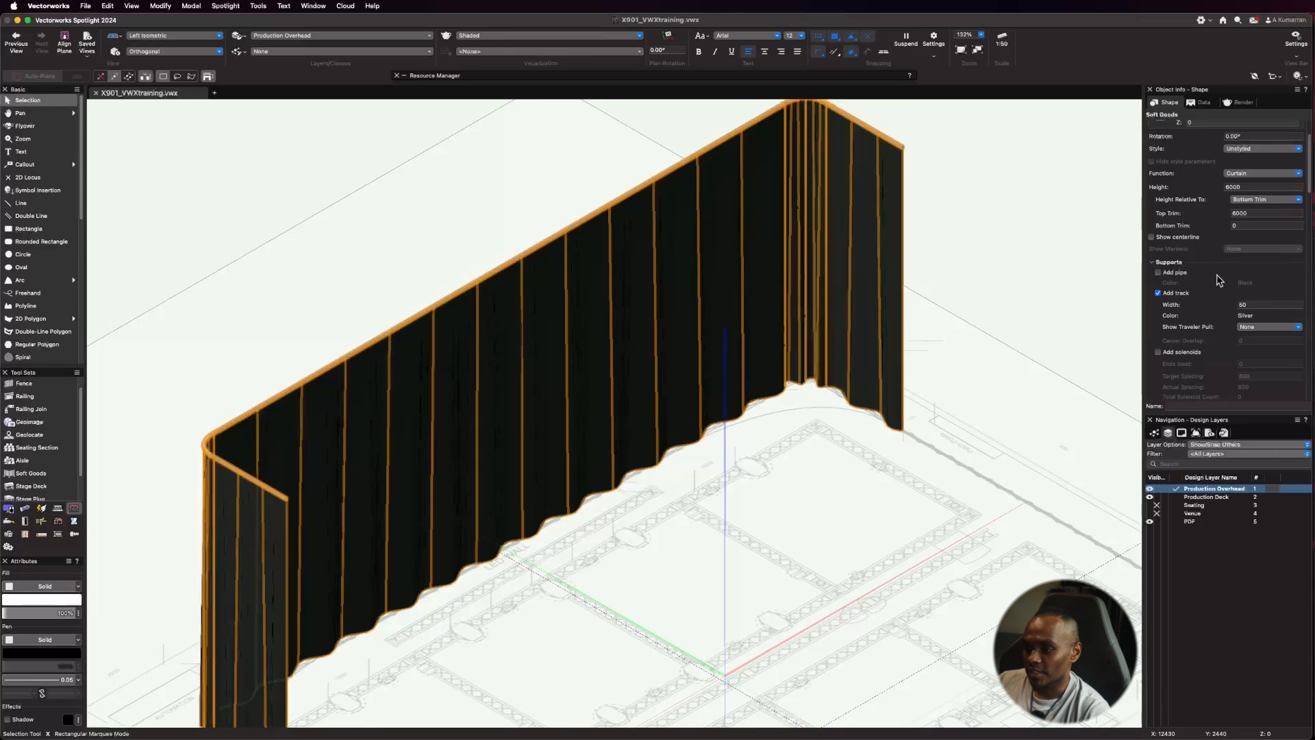
Step: Set the curtain's stock drape width to 3000 mm
scroll(590, 296, down, 1)
scroll(1195, 339, down, 3)
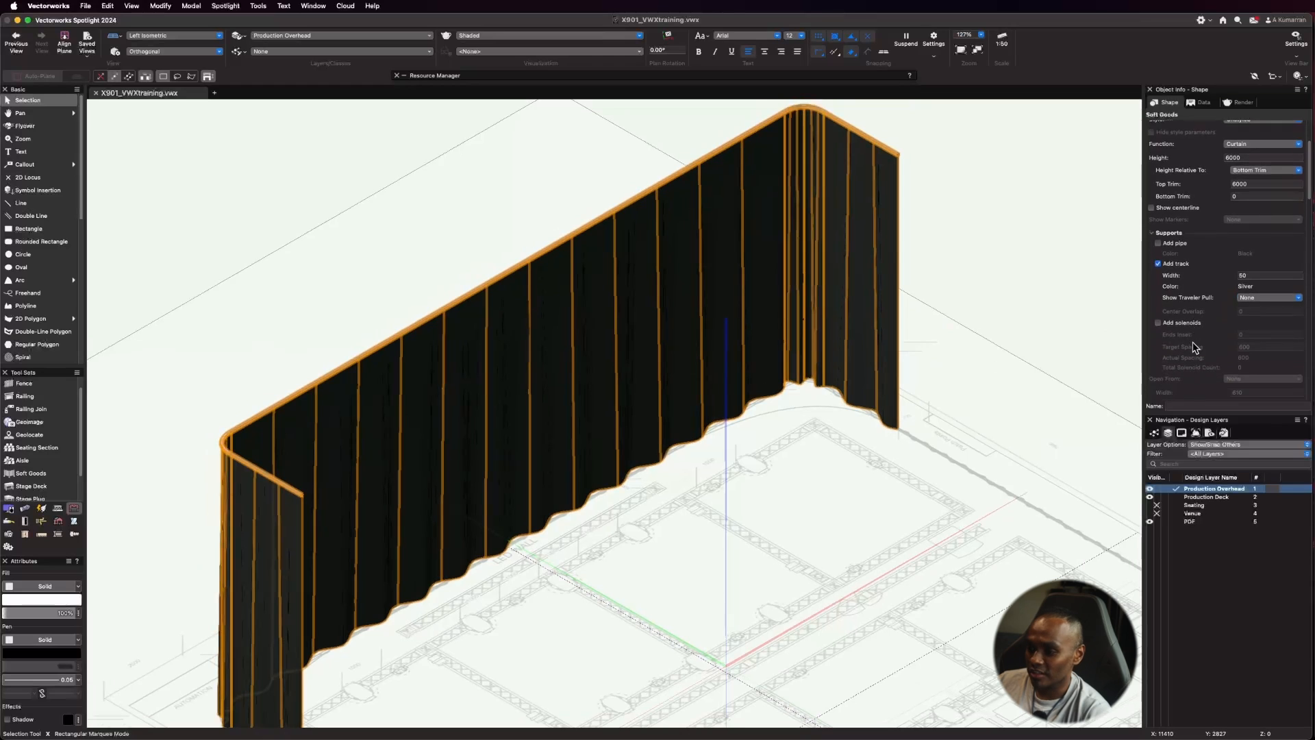
scroll(1188, 308, down, 1)
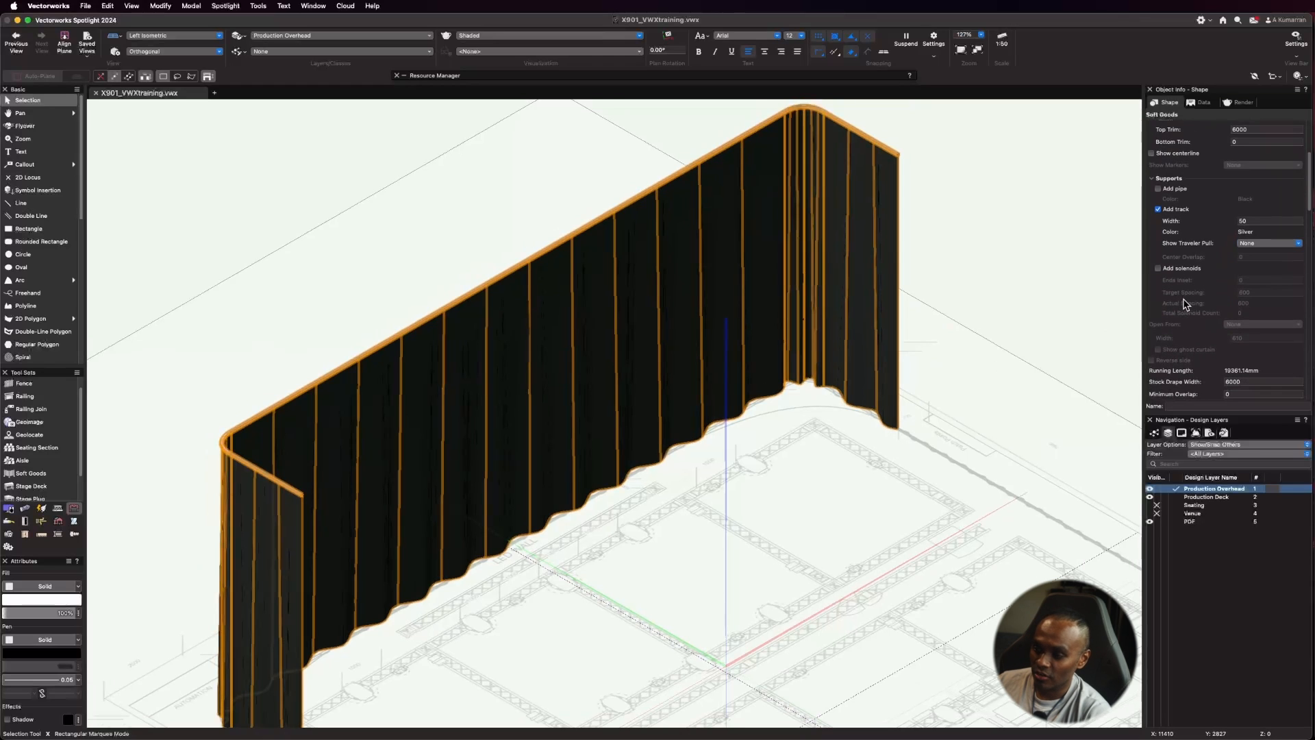
double_click(1262, 379)
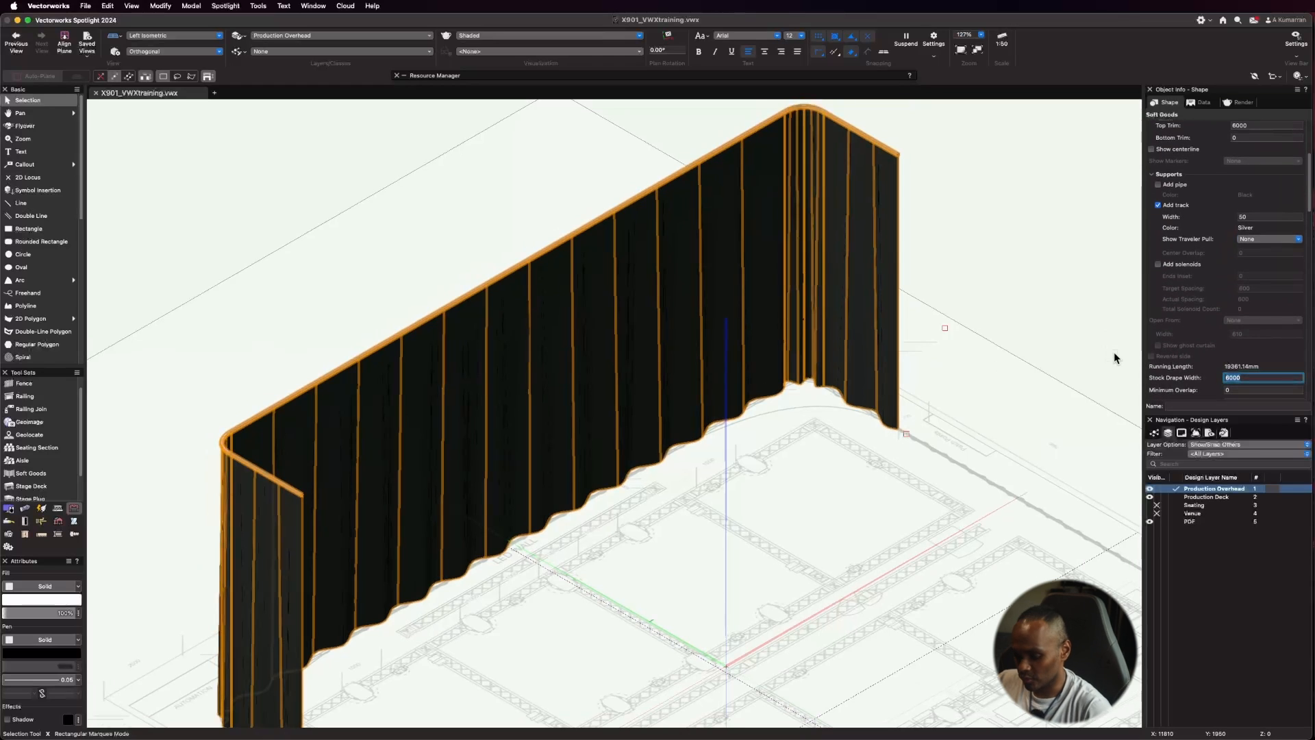
text(300)
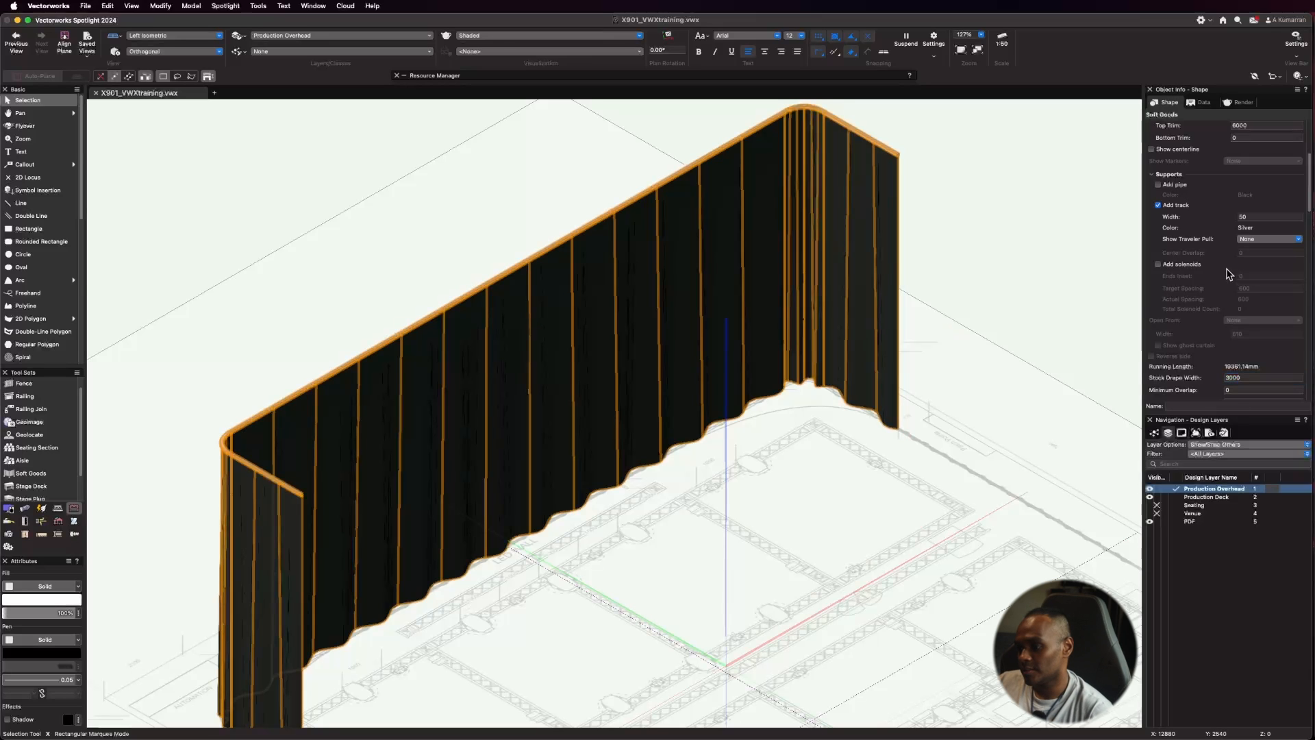
Step: Assign the default part classes with the SoftGoods prefix to the curtain's parts
scroll(1226, 274, down, 10)
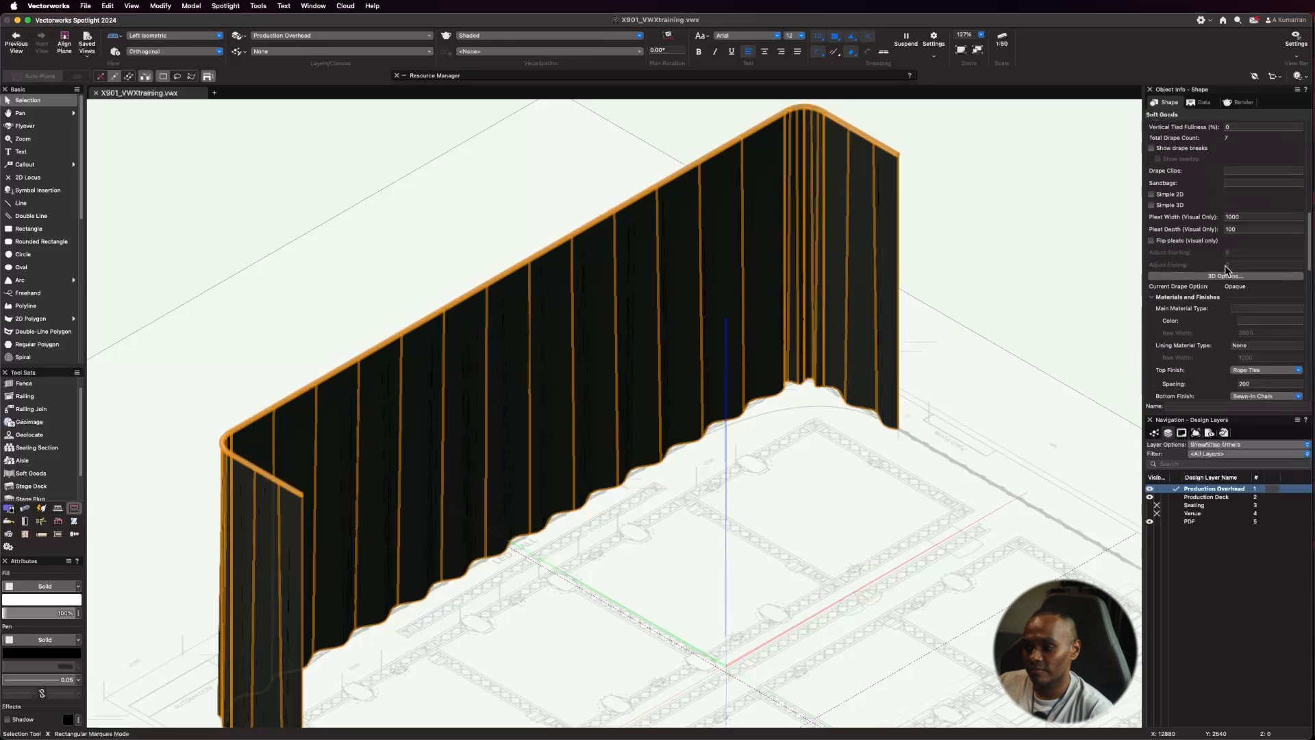
scroll(1227, 271, down, 10)
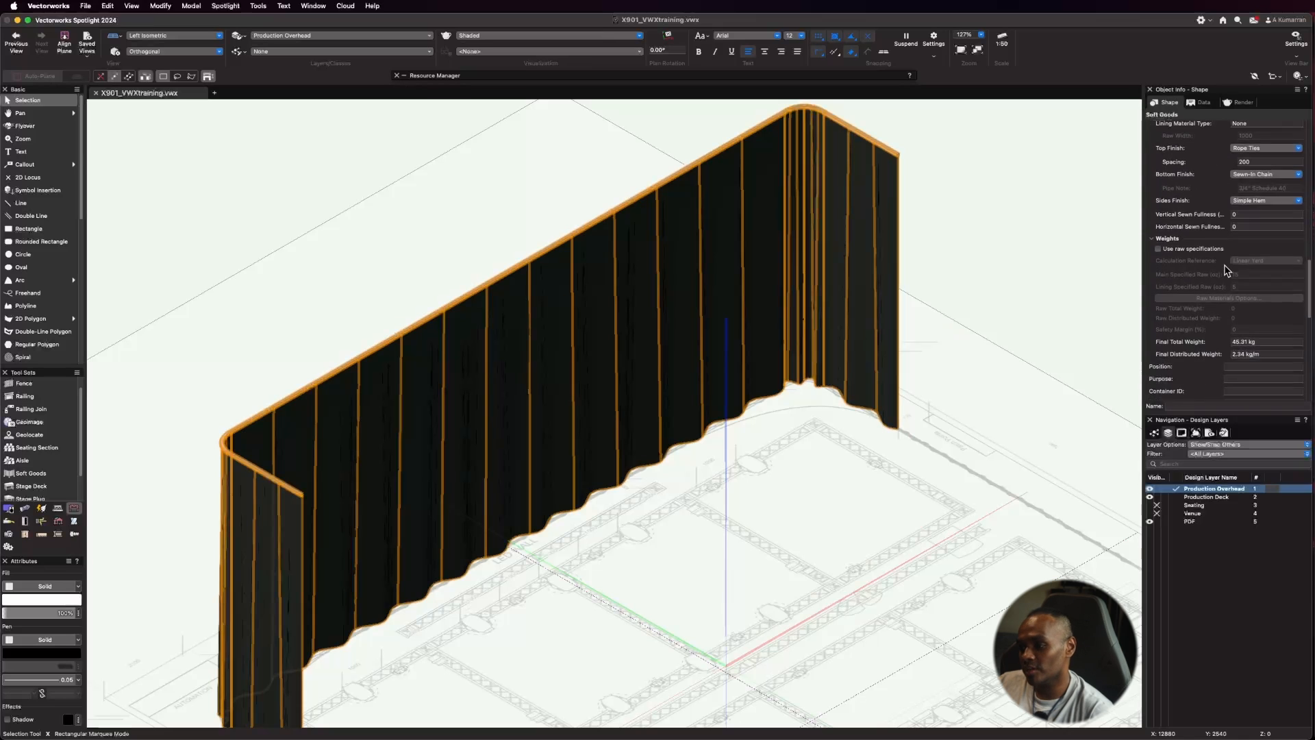
scroll(1227, 270, down, 8)
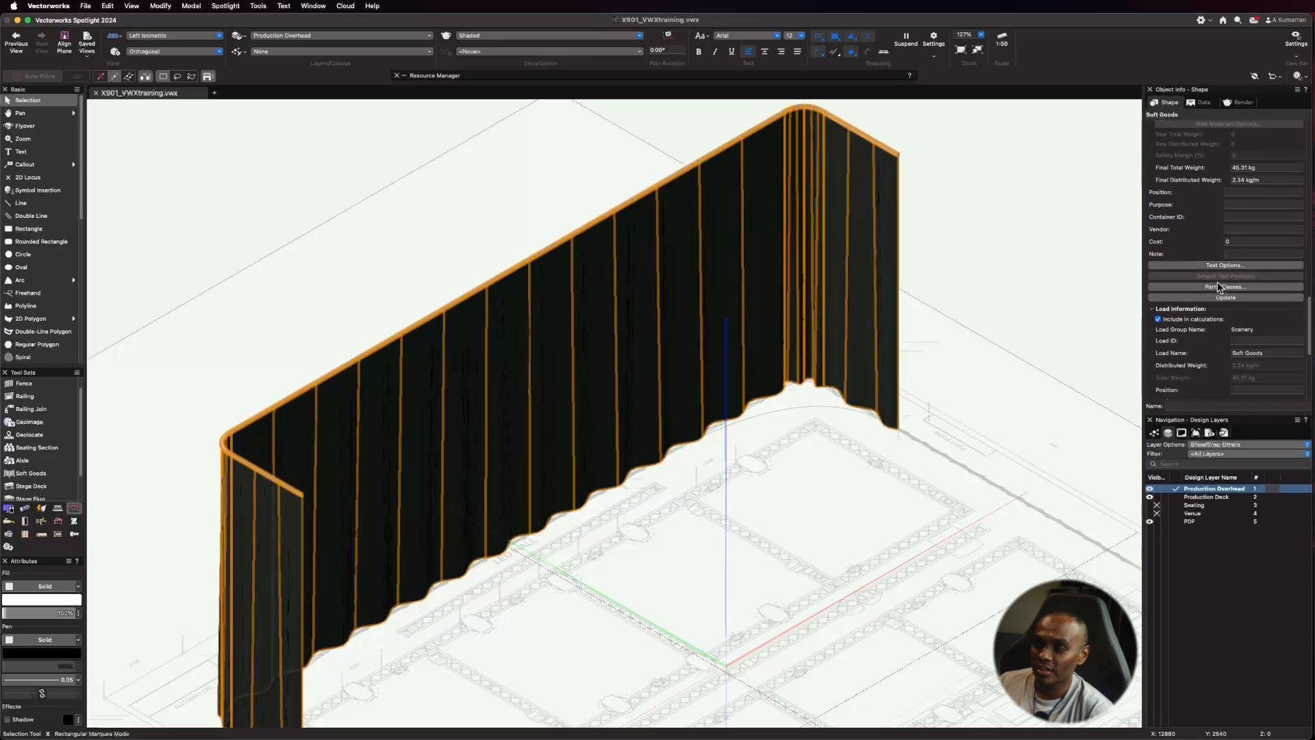
click(1218, 287)
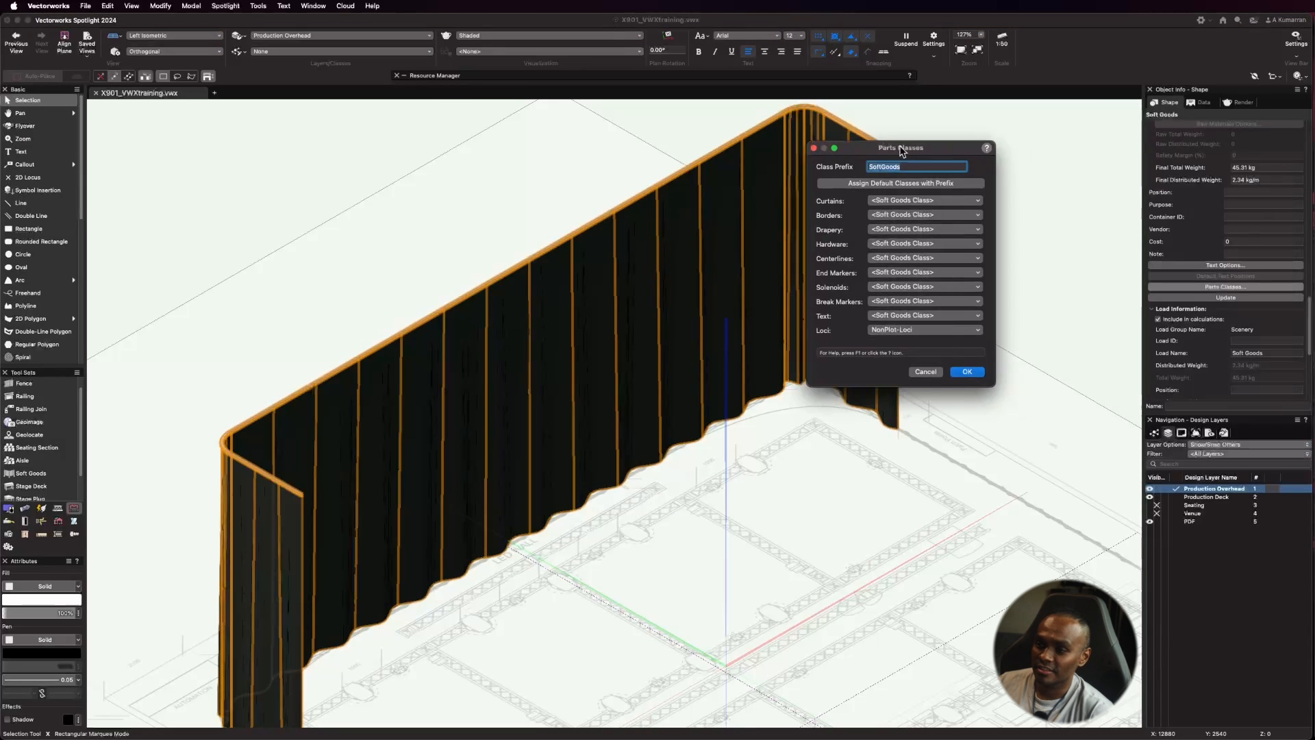
drag(901, 147, 895, 147)
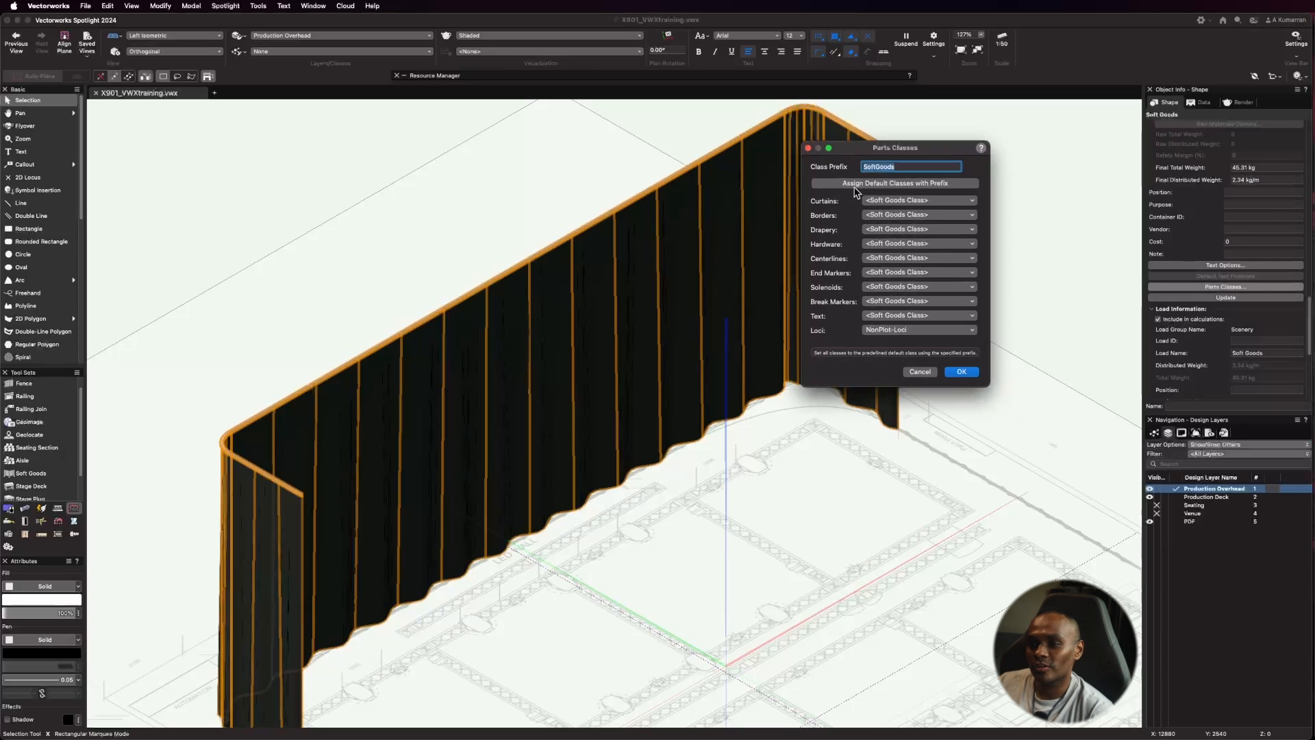
click(857, 185)
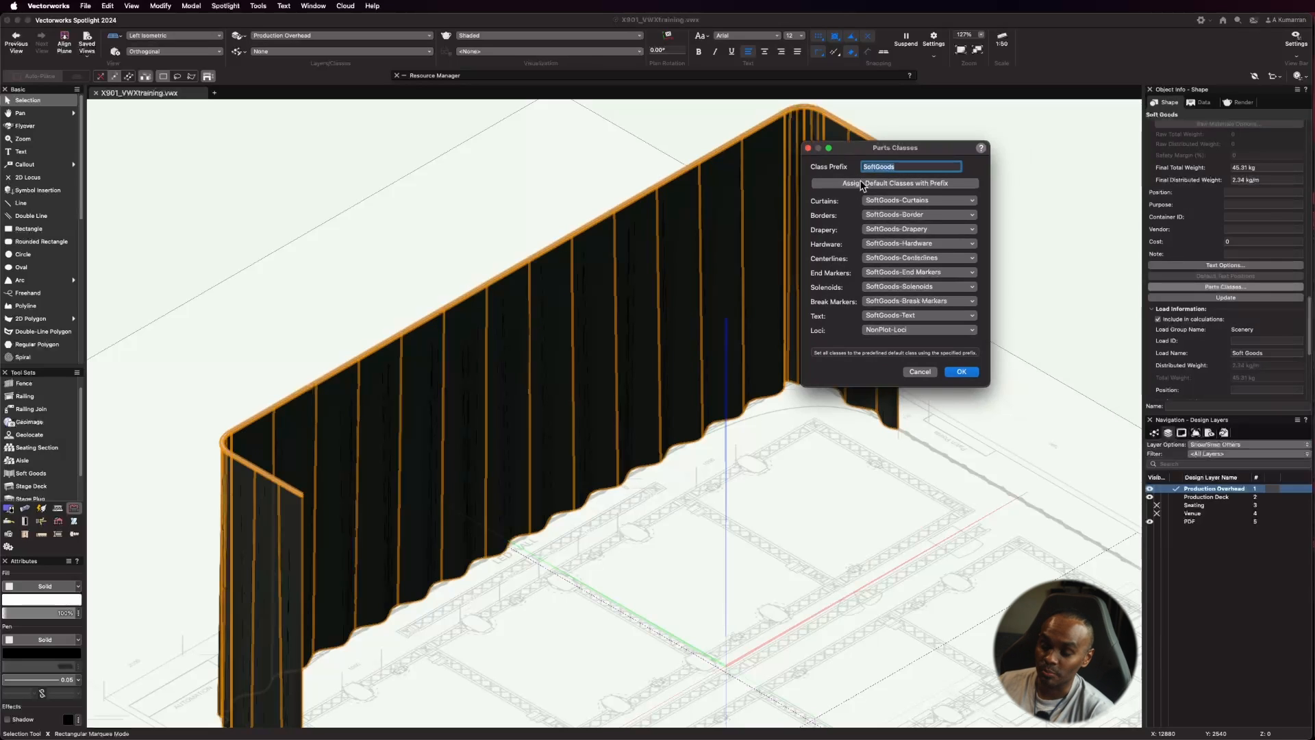
click(963, 372)
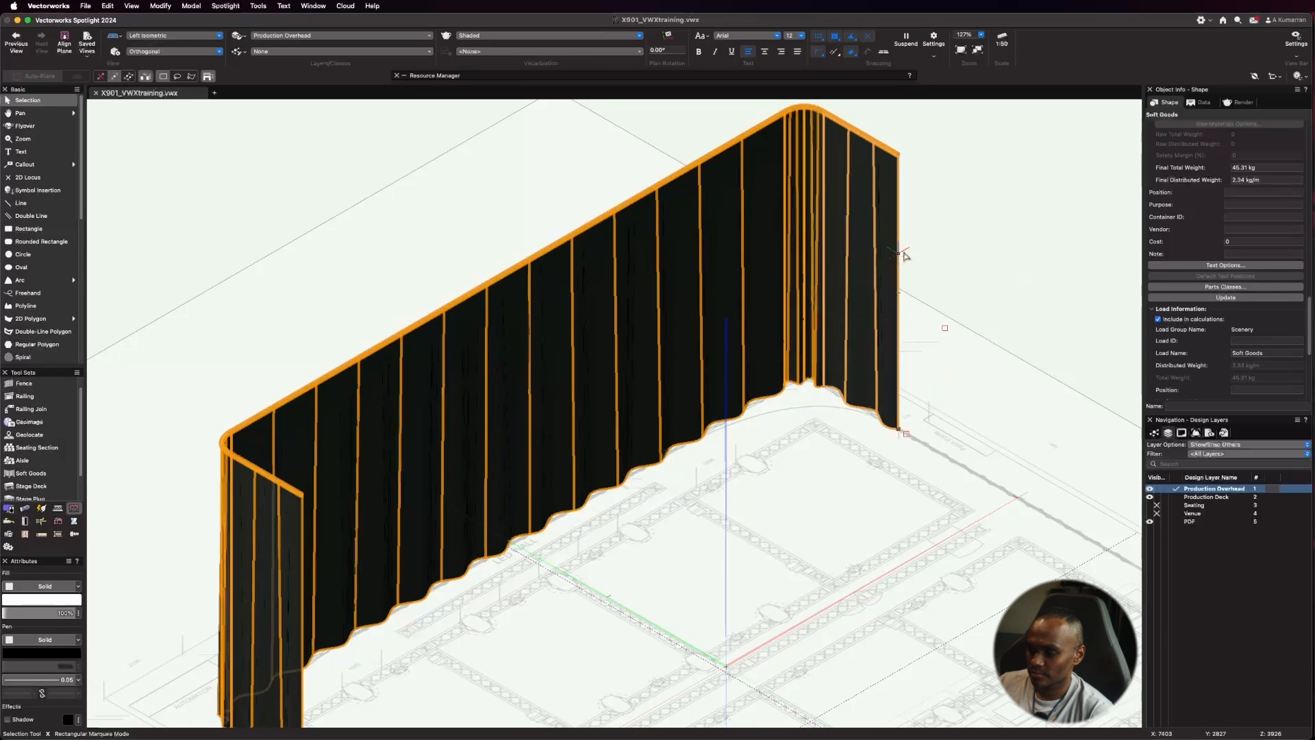
Step: Switch the drawing from the isometric view to Top/Plan
scroll(950, 266, down, 2)
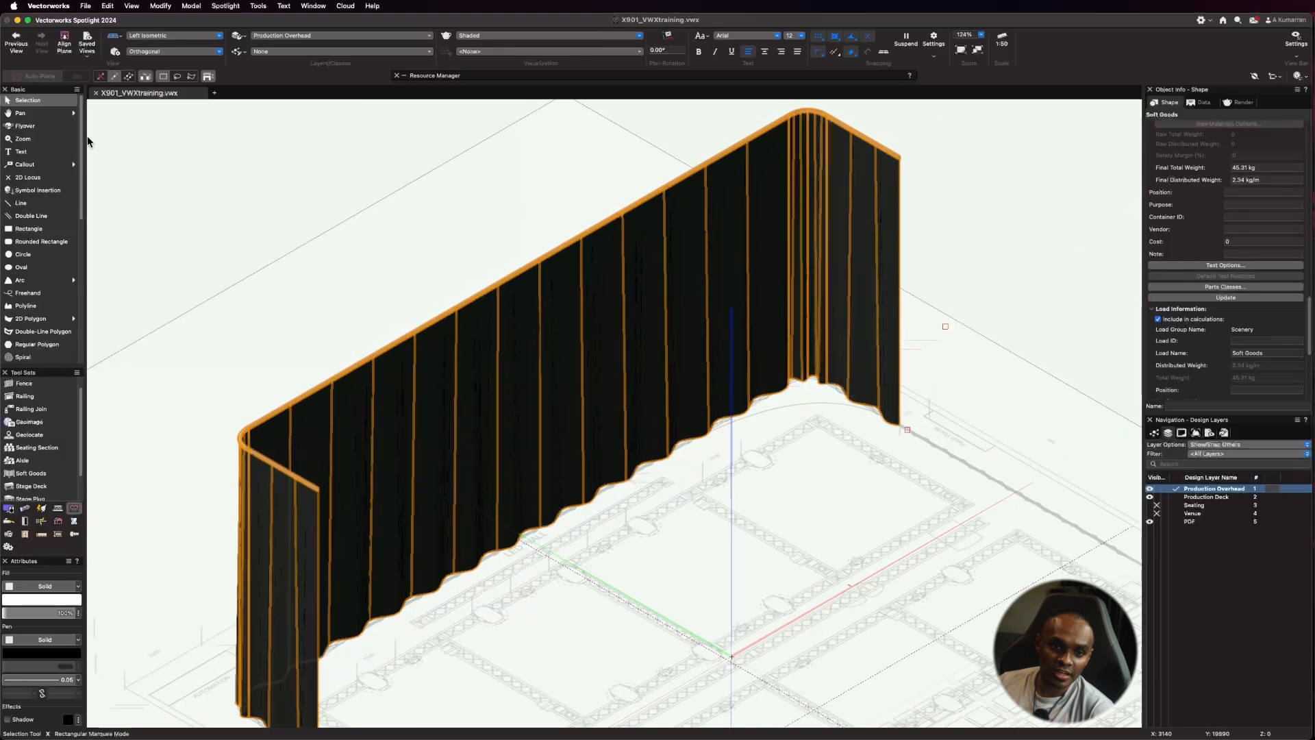
click(189, 38)
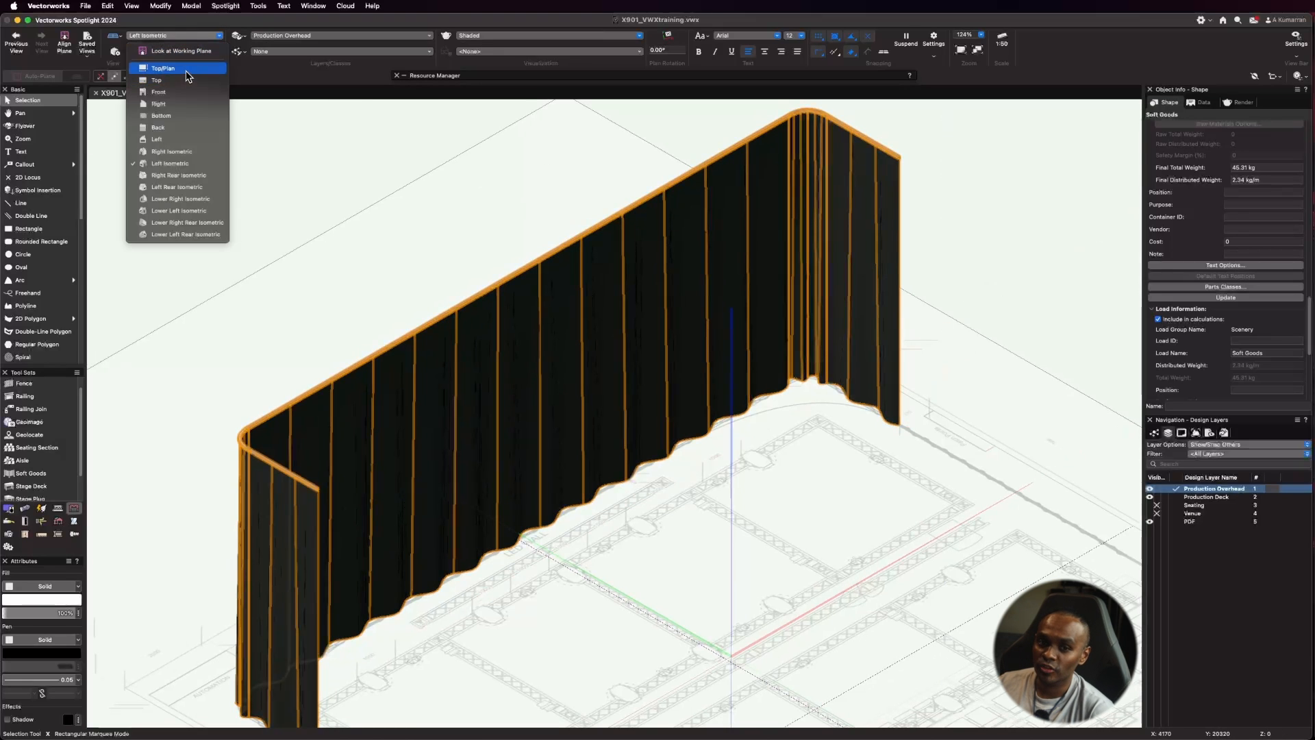
click(171, 68)
scroll(716, 381, down, 2)
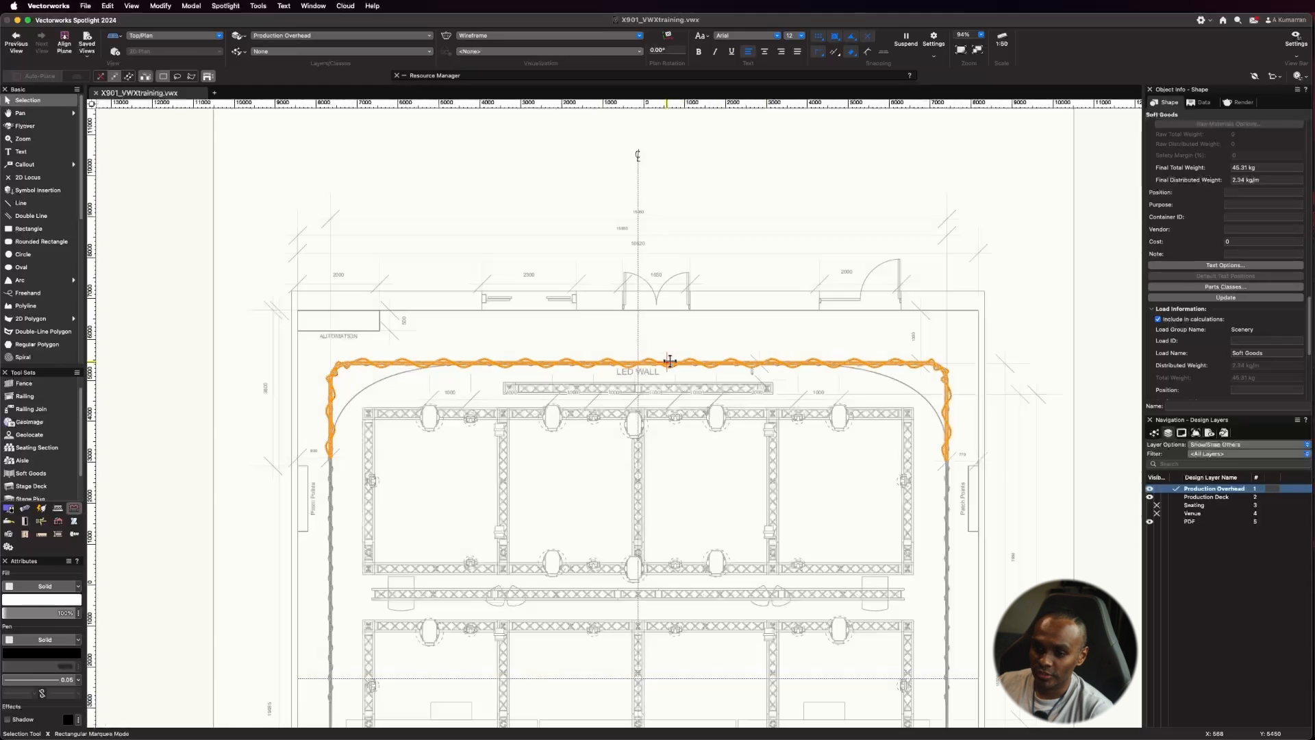
Step: Assign the selected curtain to a new class named Production-PerimeterDrape North
scroll(1244, 261, up, 10)
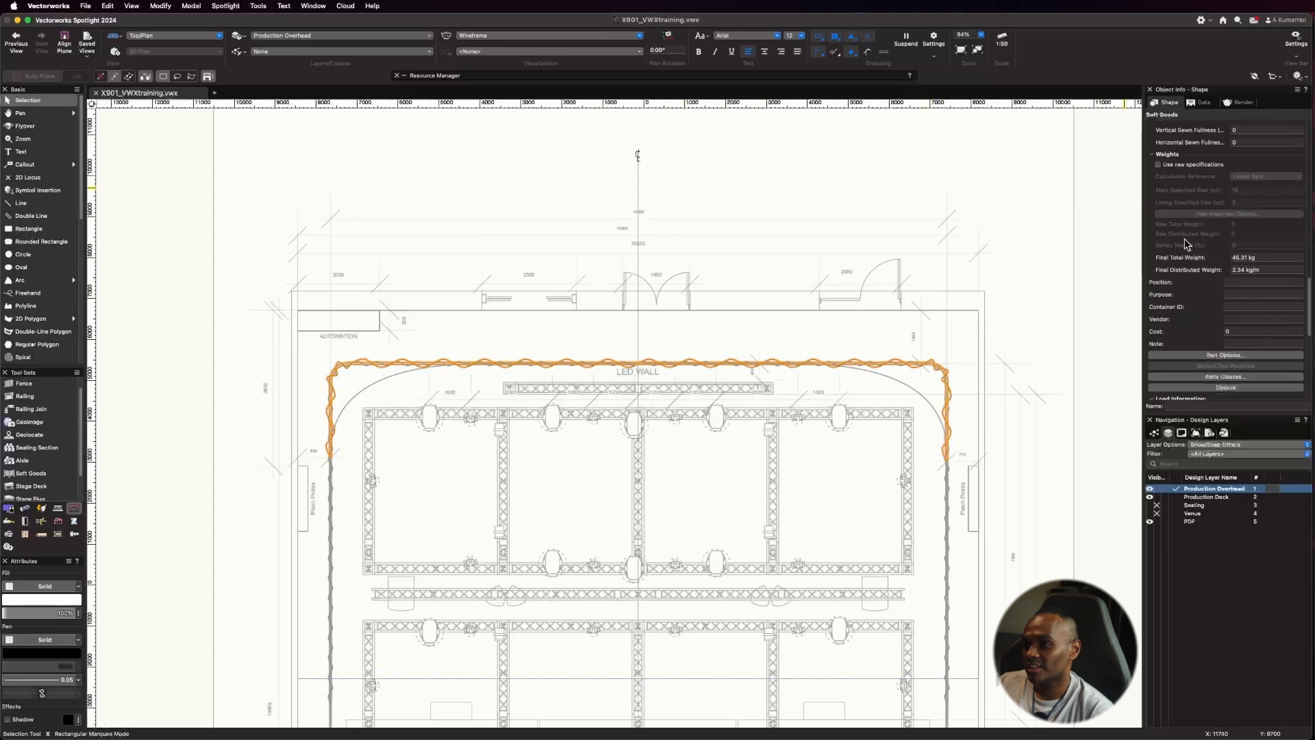
scroll(1243, 261, up, 5)
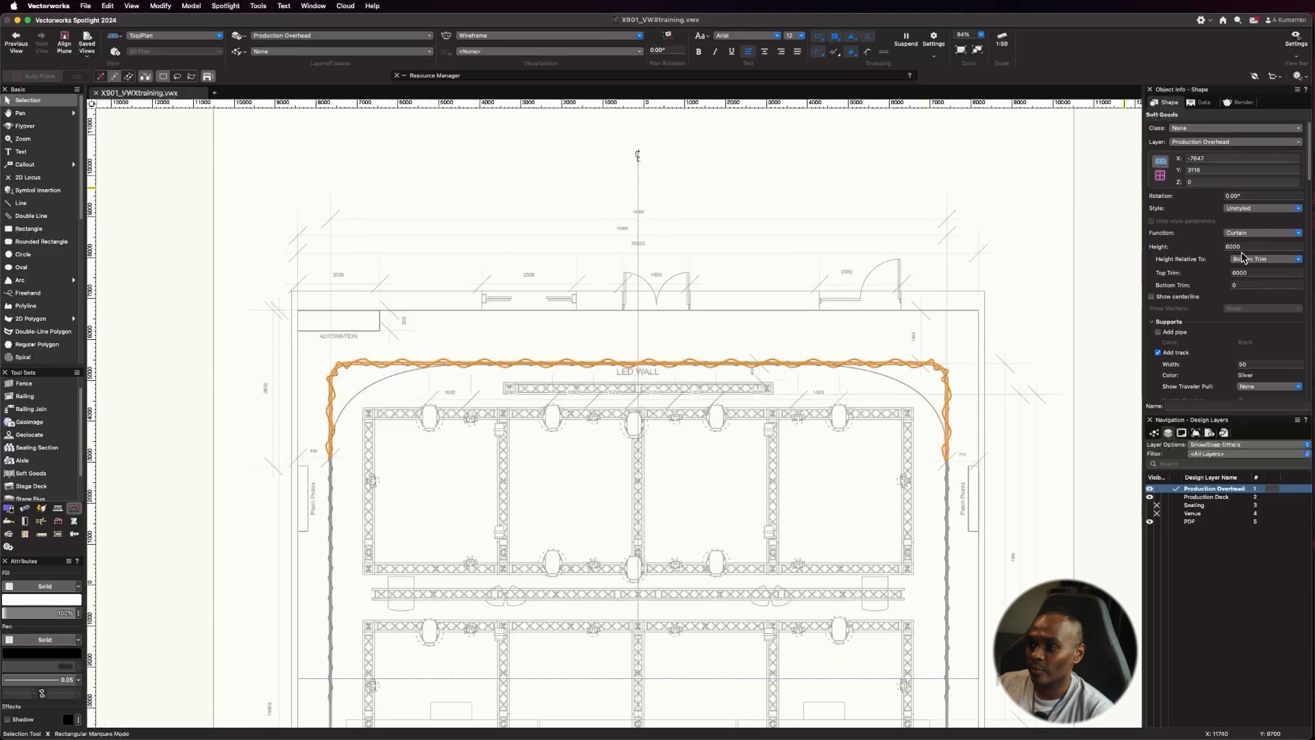
click(1222, 129)
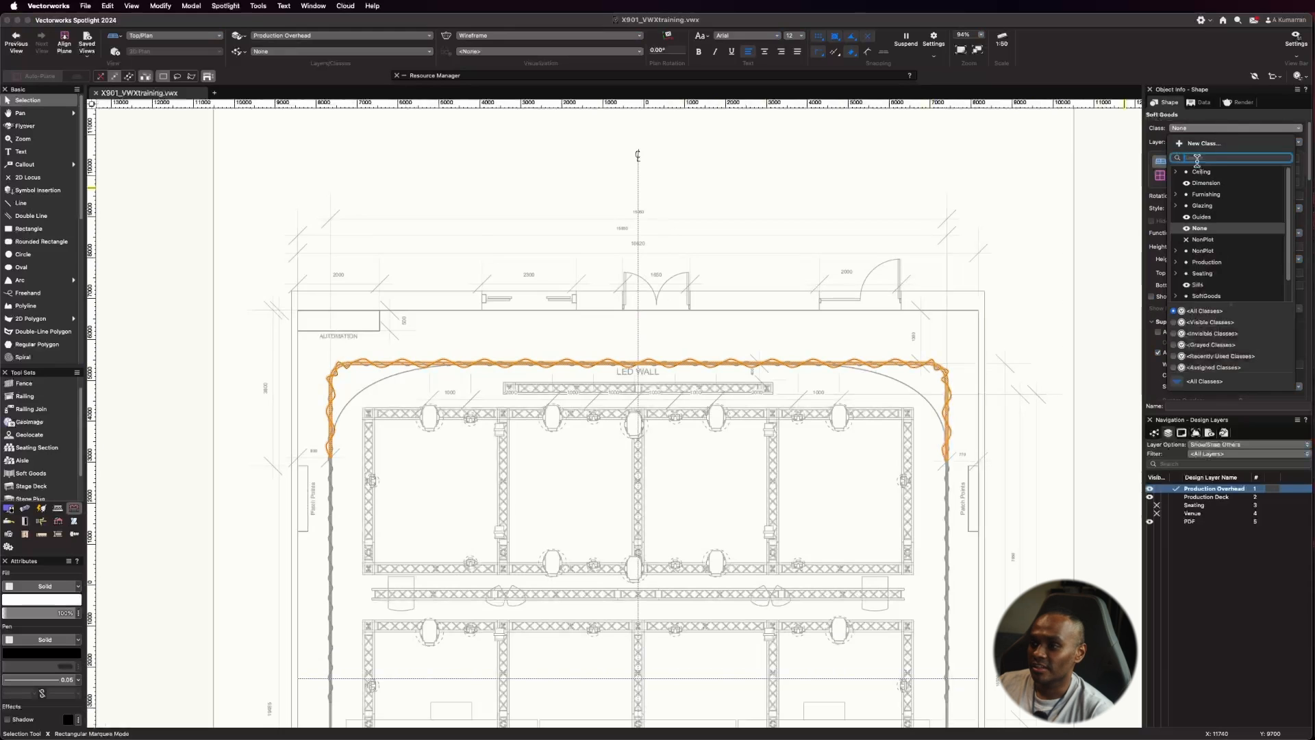
click(1201, 145)
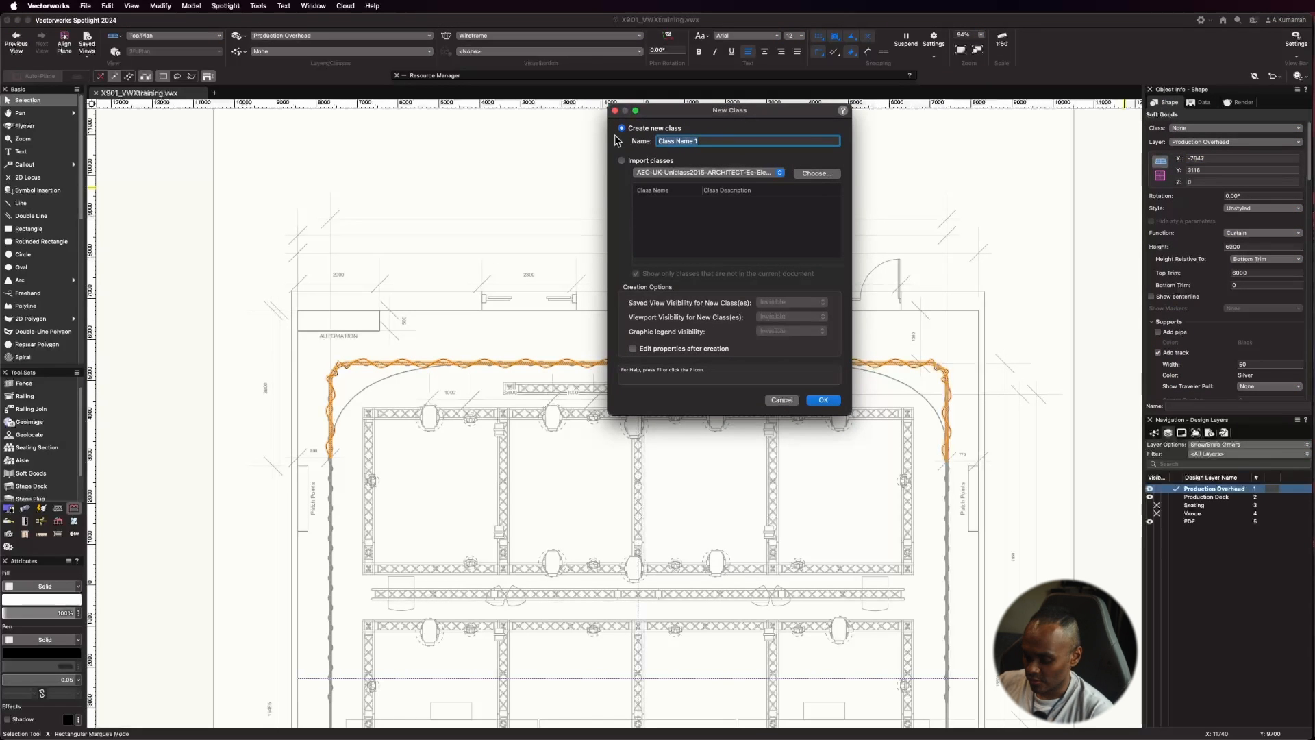
text(Production-PerimeterDrape North)
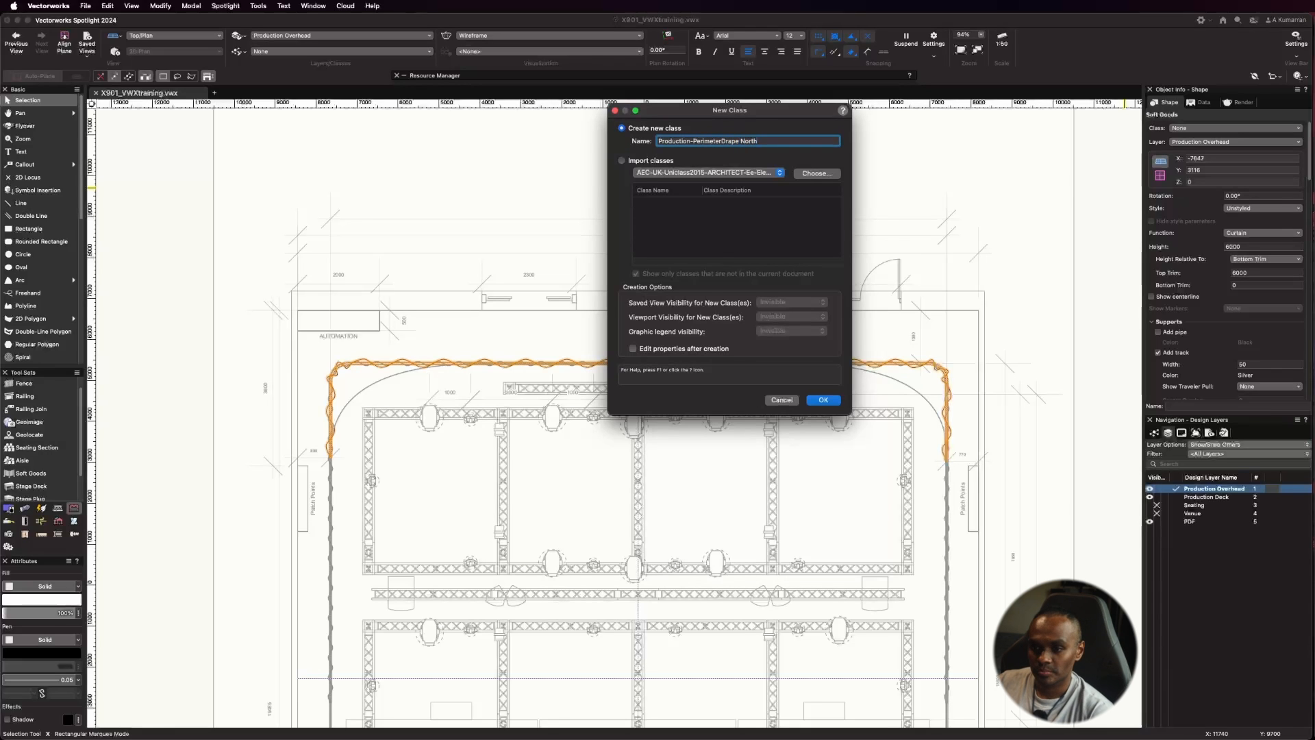
key(Return)
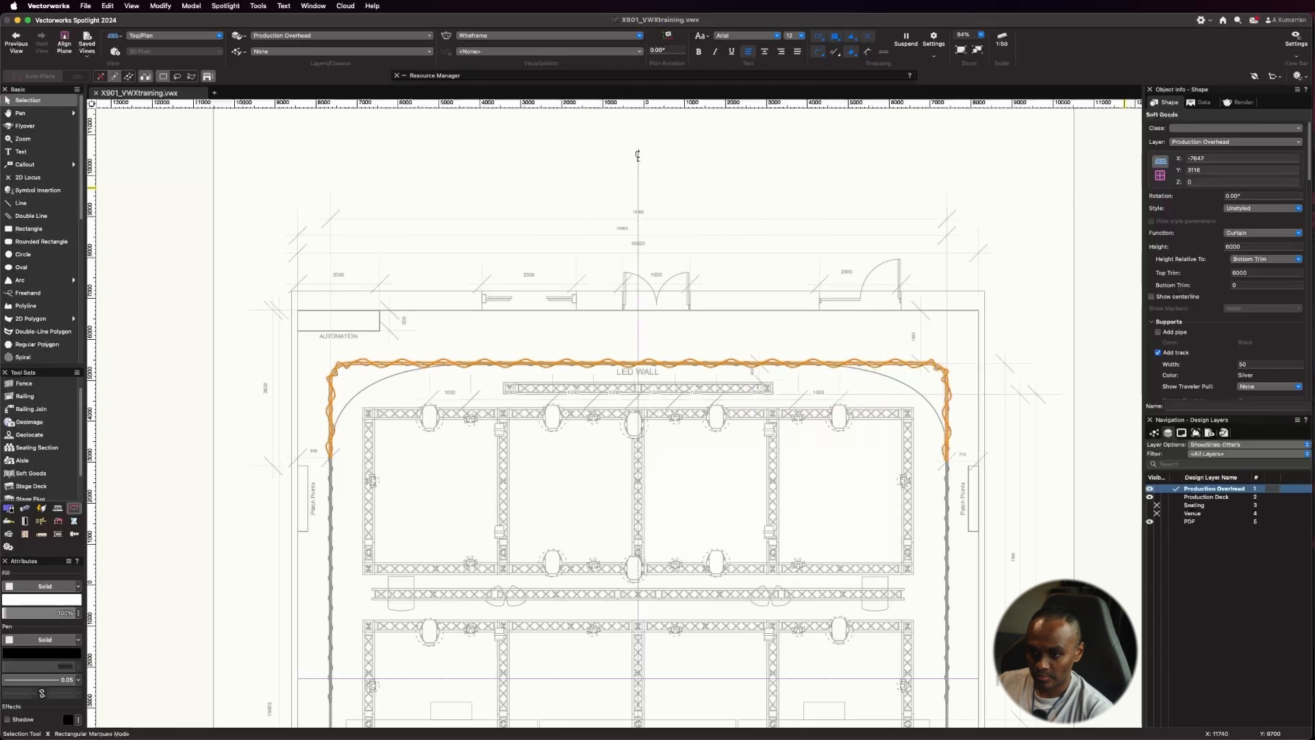
Step: Draw a straight soft goods run about 6006 mm long down the plan's left curtain track, starting at the north drape's end
scroll(748, 141, down, 3)
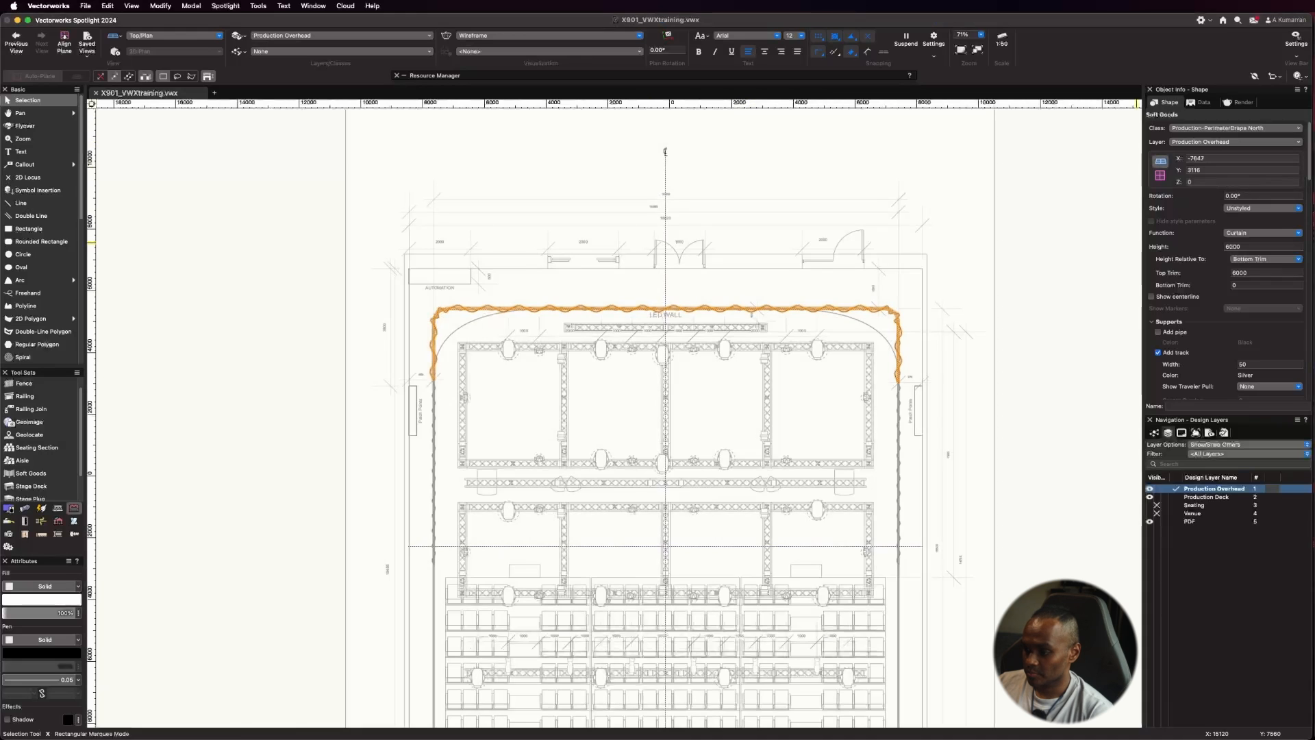
scroll(569, 176, down, 1)
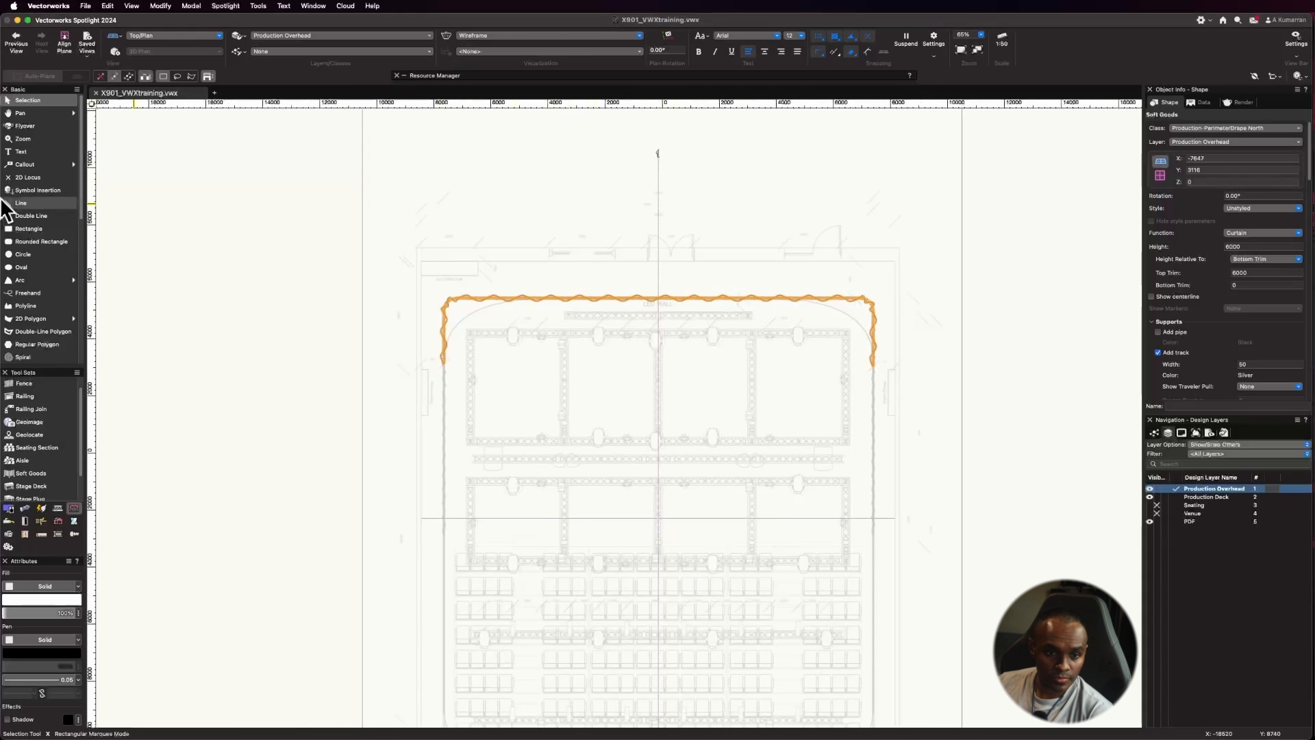
click(31, 473)
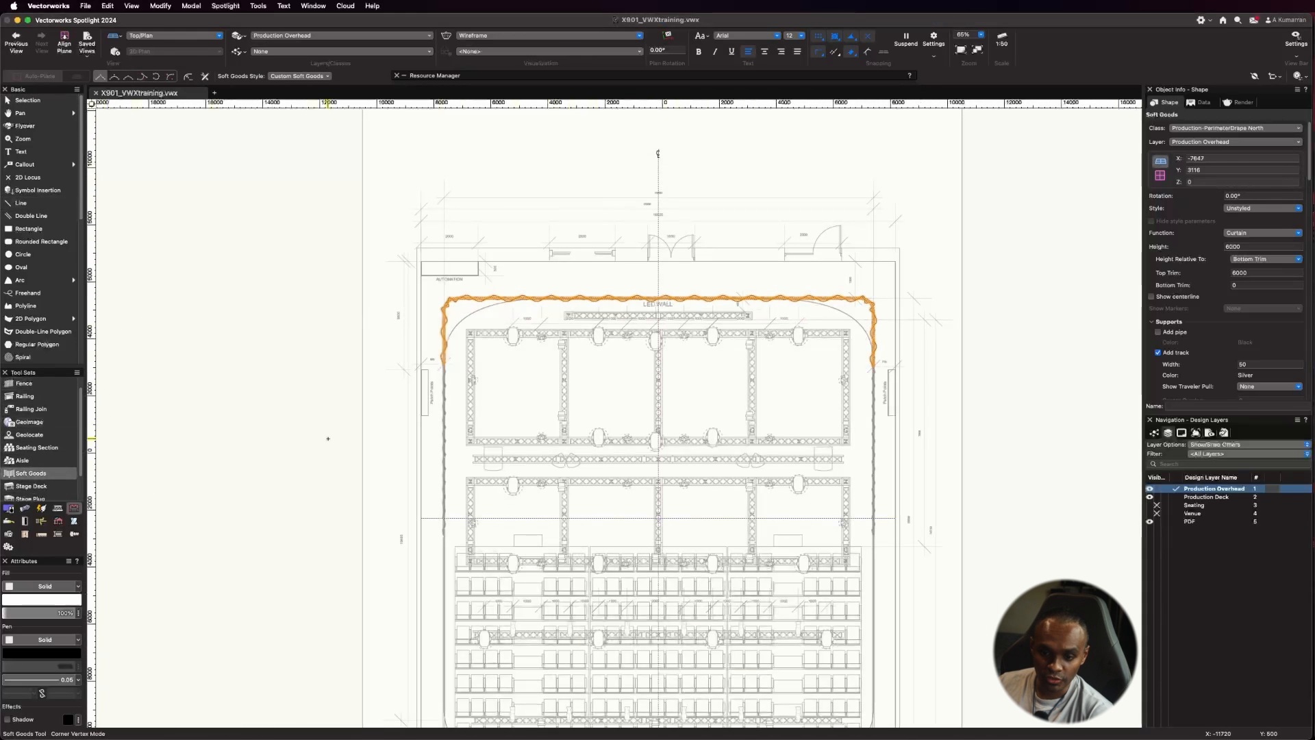
scroll(438, 510, up, 3)
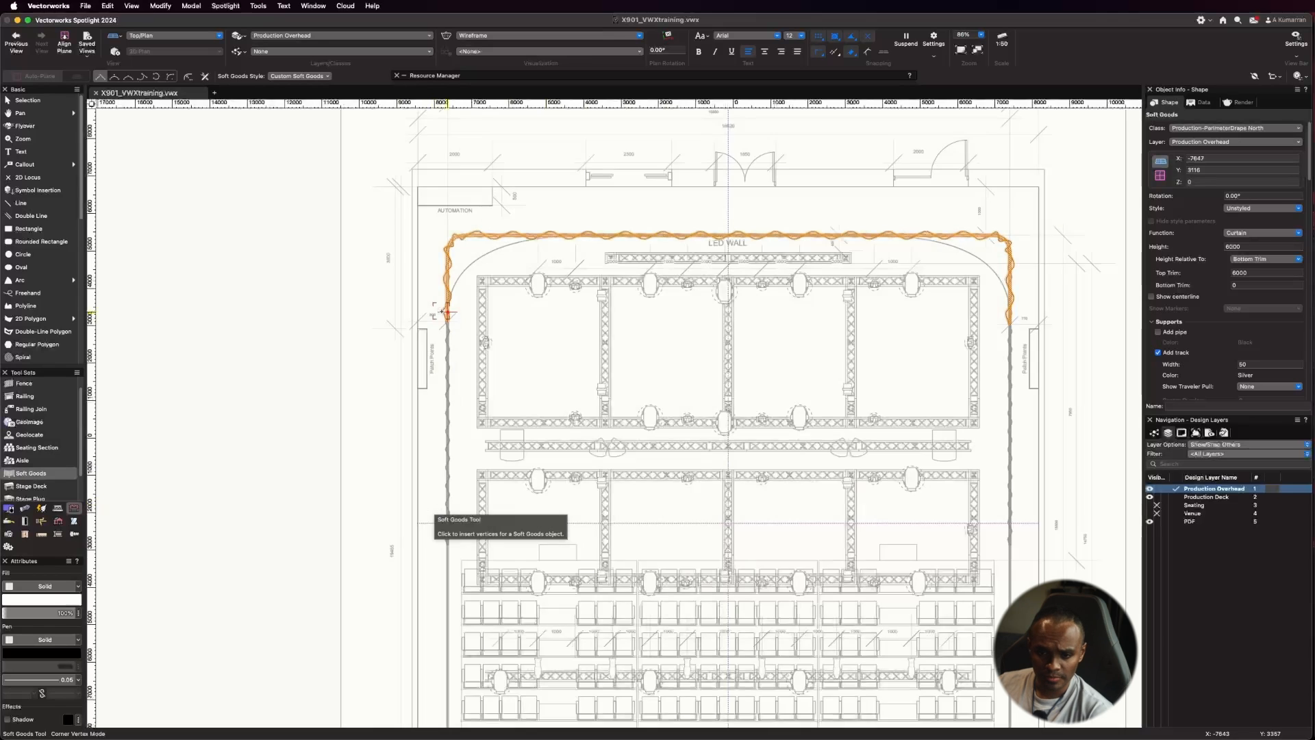
scroll(462, 348, up, 10)
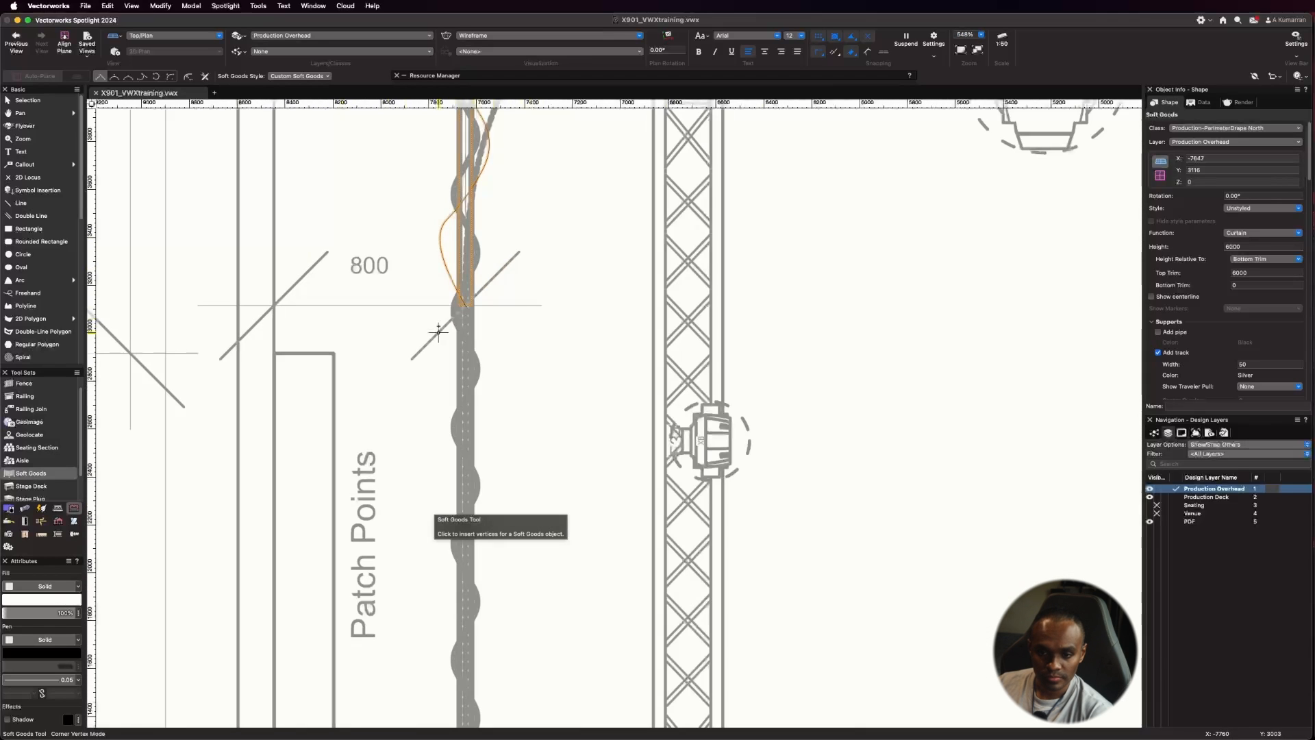
scroll(474, 312, up, 5)
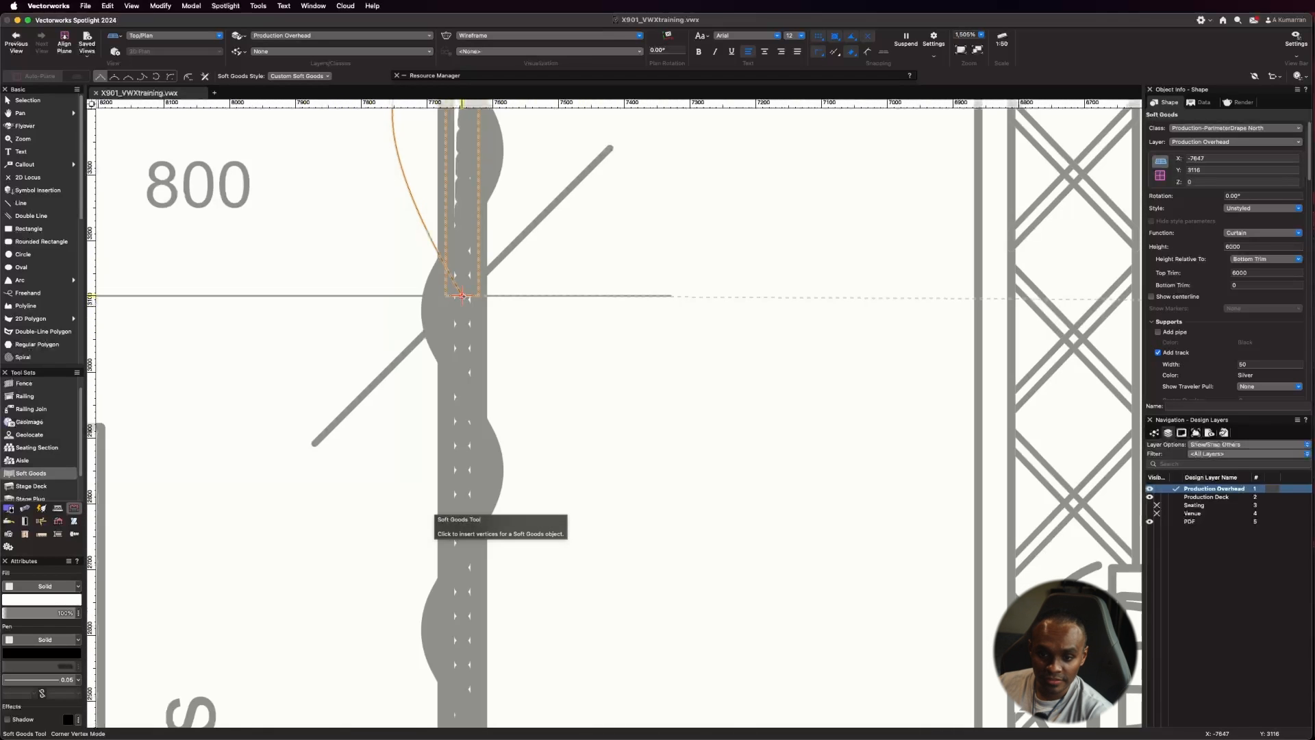
click(462, 296)
scroll(480, 274, down, 10)
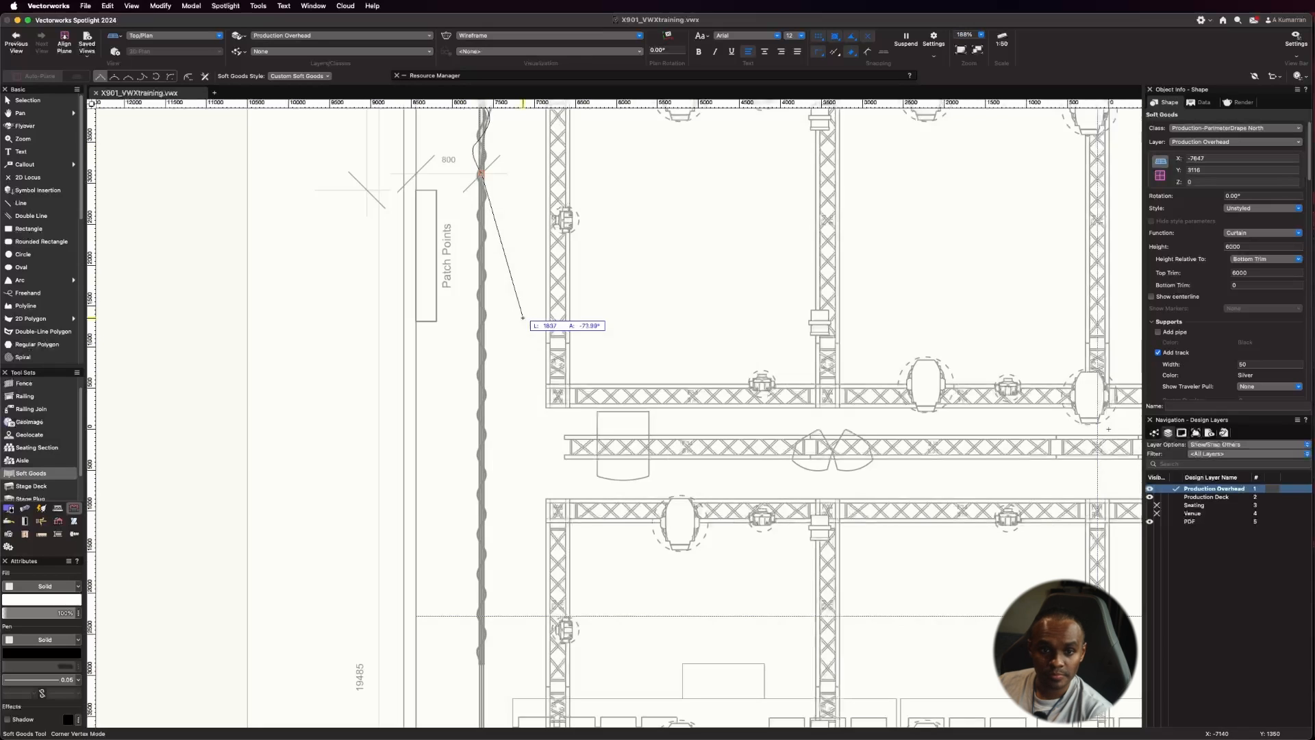
scroll(484, 638, up, 10)
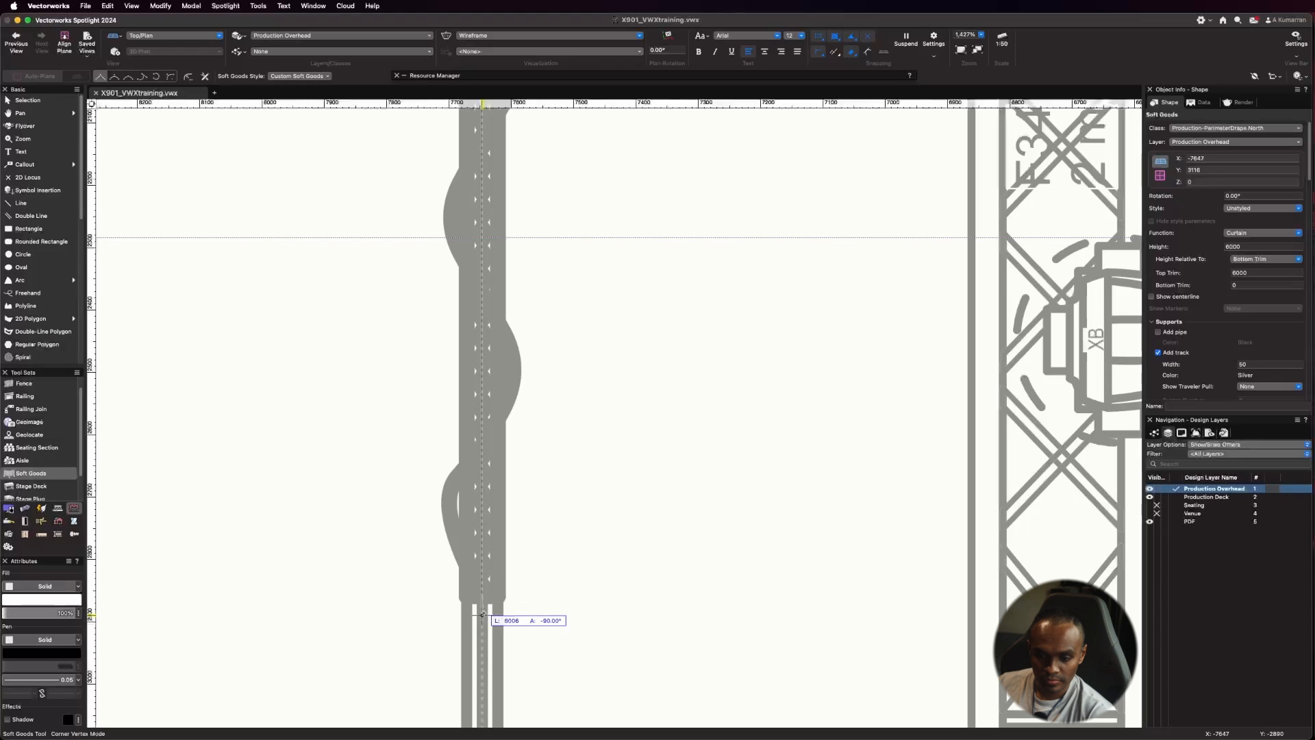
double_click(483, 613)
Step: Draw a matching soft goods run about 5.9 m long down the plan's right curtain track, then return to the Selection tool
scroll(388, 485, down, 5)
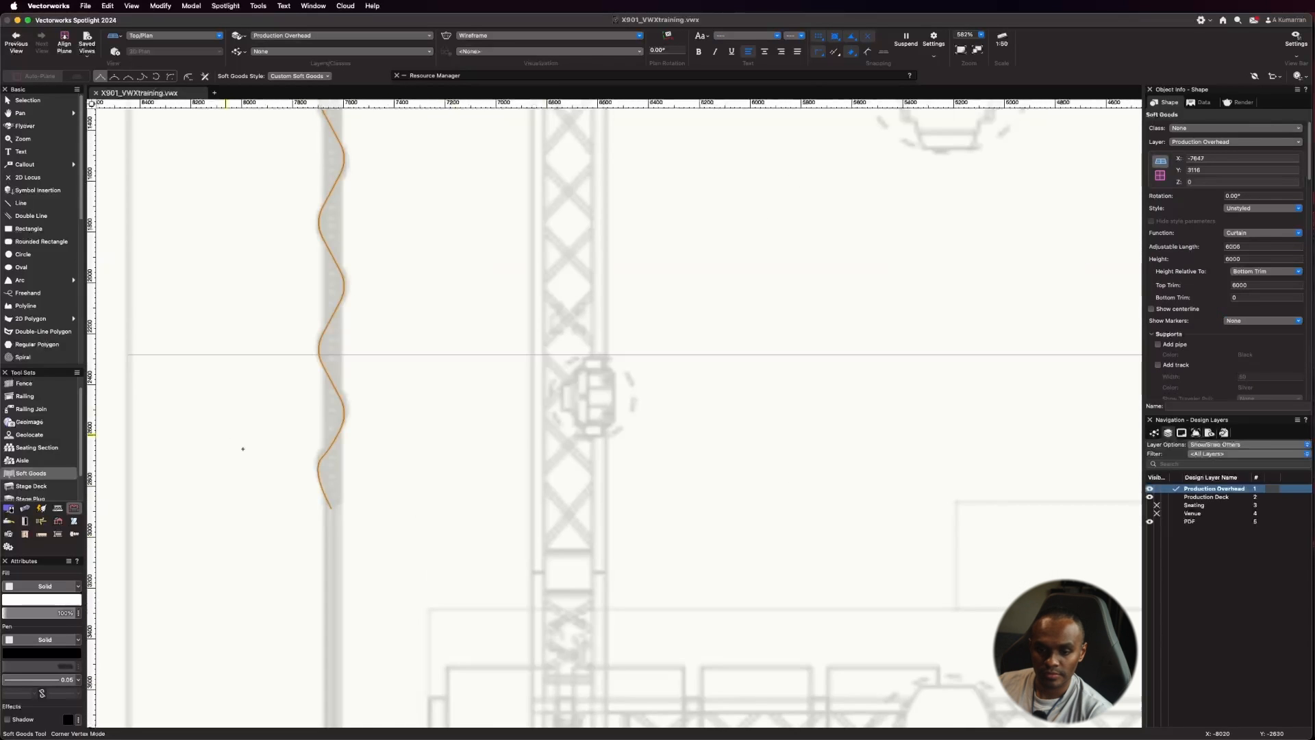
scroll(308, 603, down, 6)
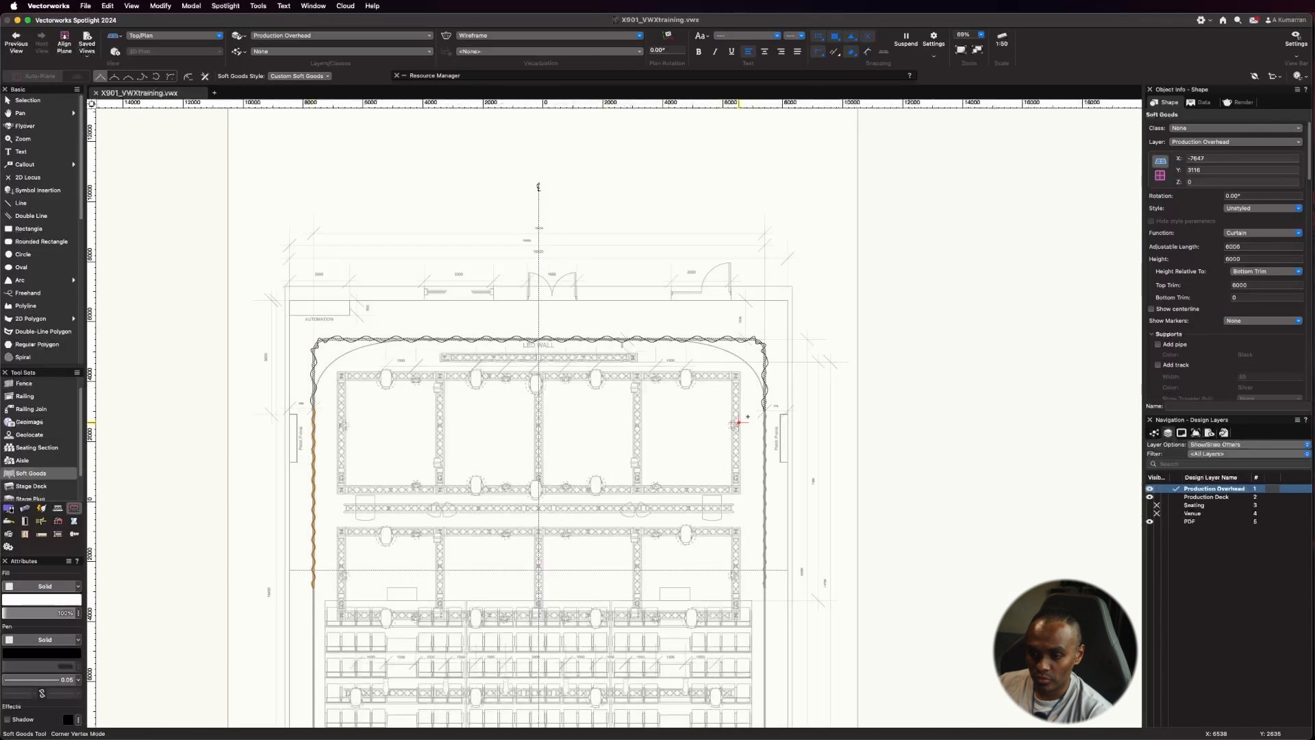
scroll(772, 422, up, 2)
scroll(772, 423, up, 3)
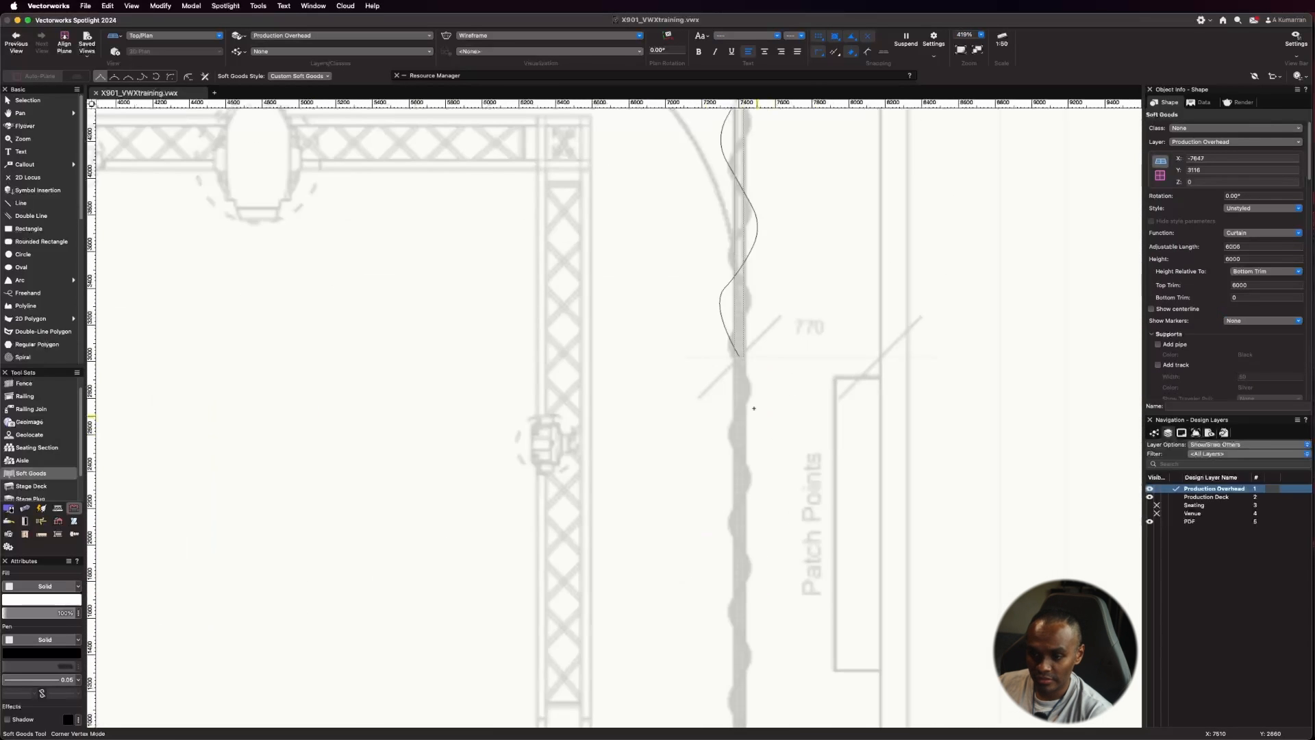
click(739, 355)
scroll(787, 226, down, 5)
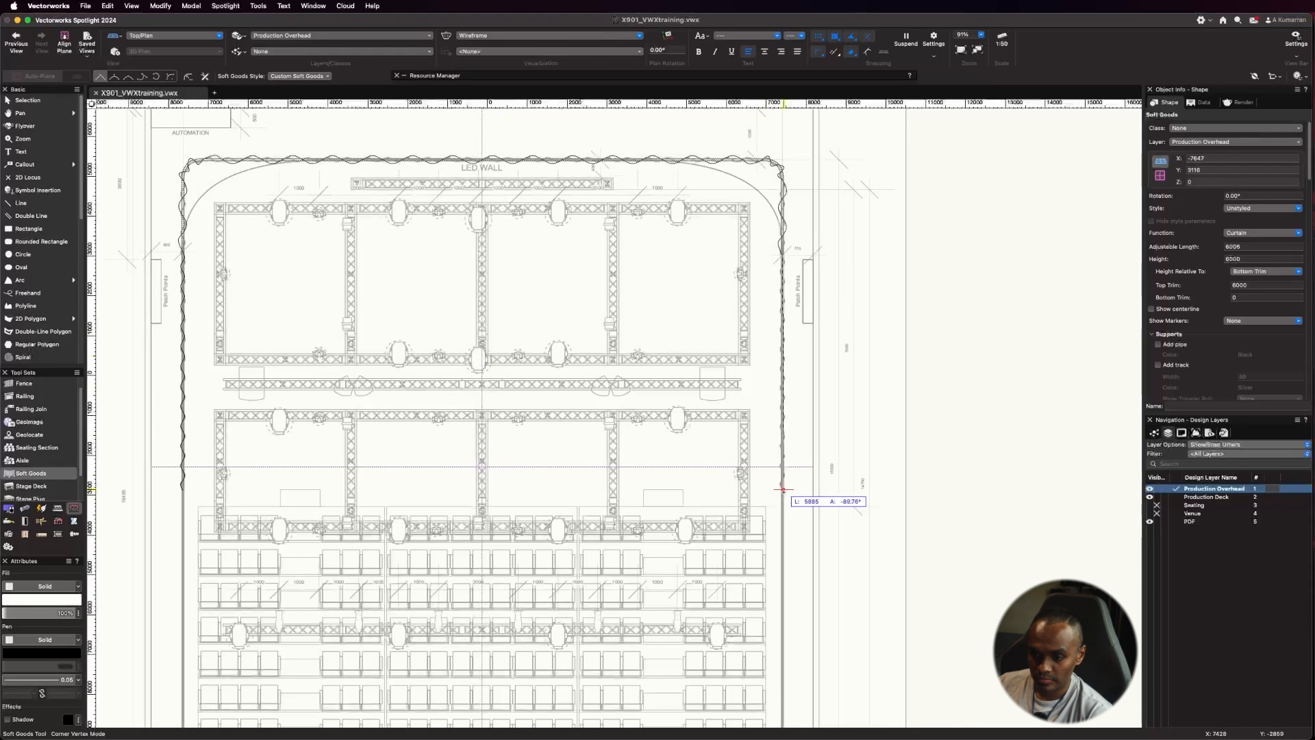
scroll(784, 489, up, 8)
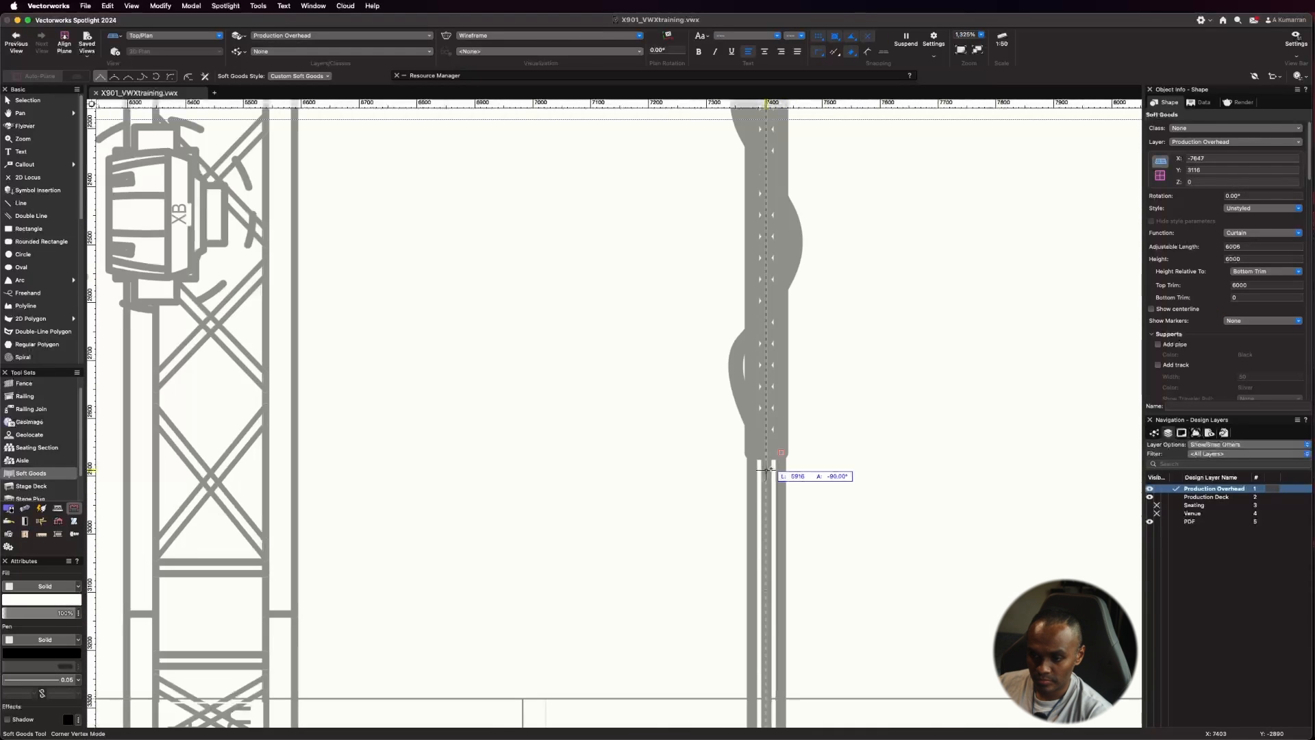
click(765, 470)
scroll(918, 479, down, 10)
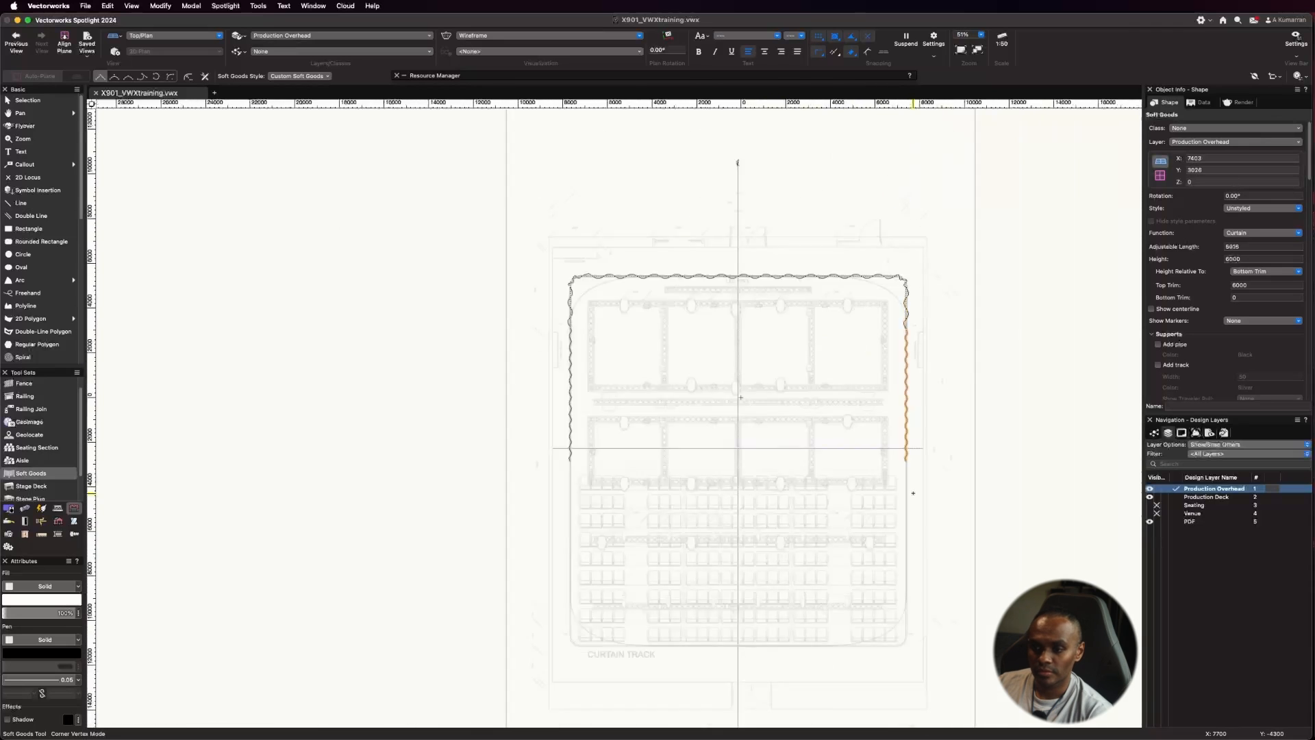
scroll(769, 426, up, 5)
key(x)
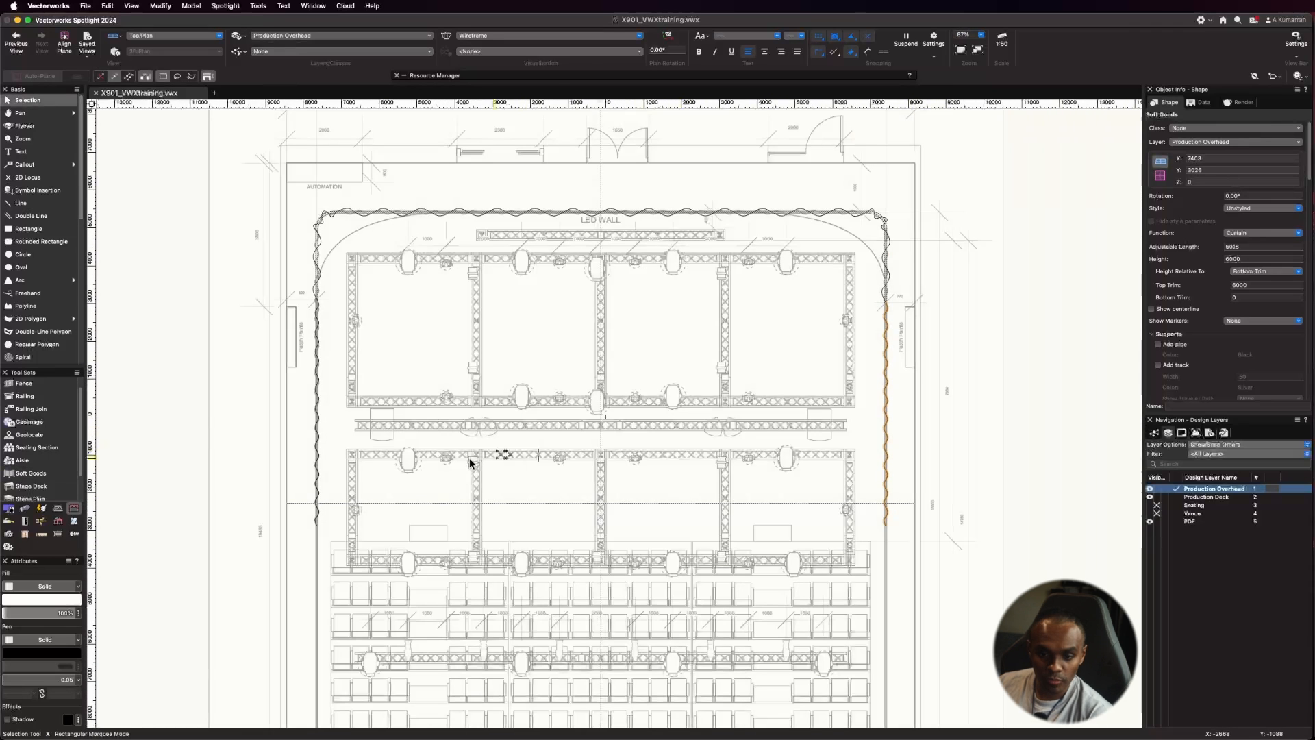
Step: Select both side curtains and assign default parts classes with the SoftGoods prefix to them
click(312, 456)
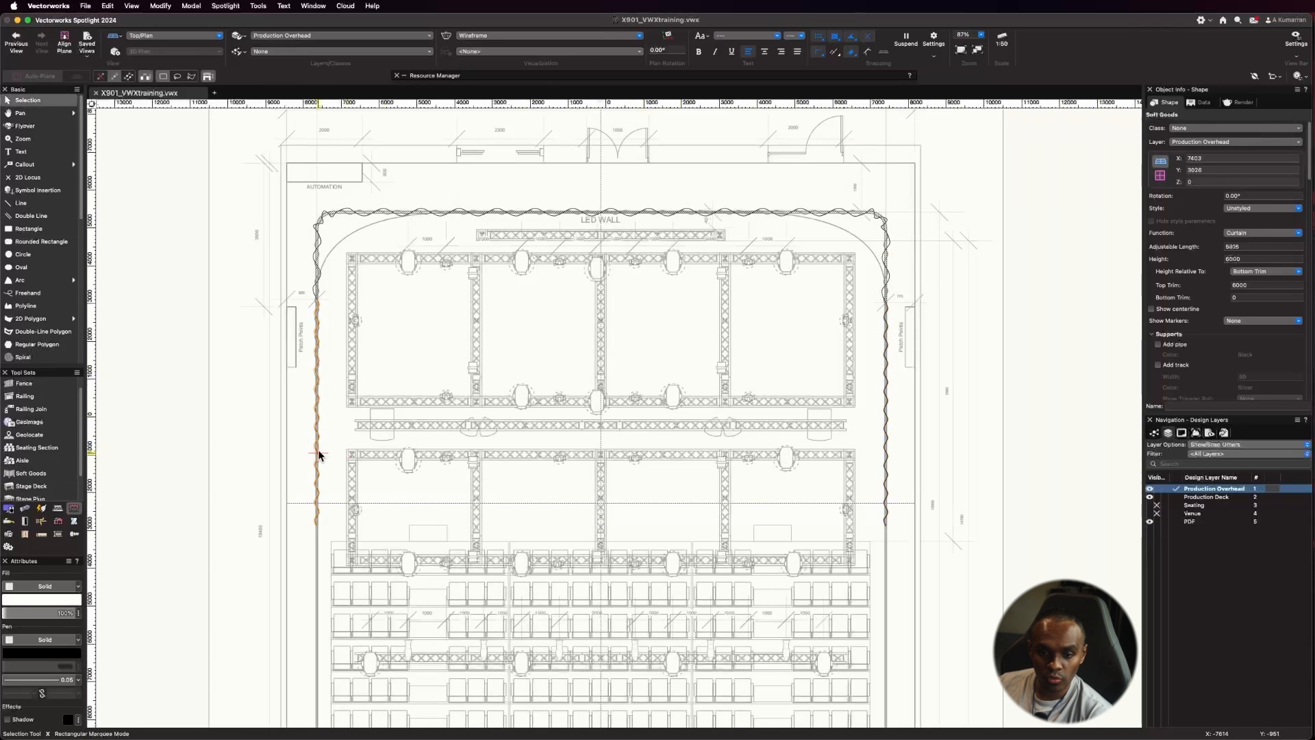
shift+click(884, 450)
scroll(1241, 251, down, 10)
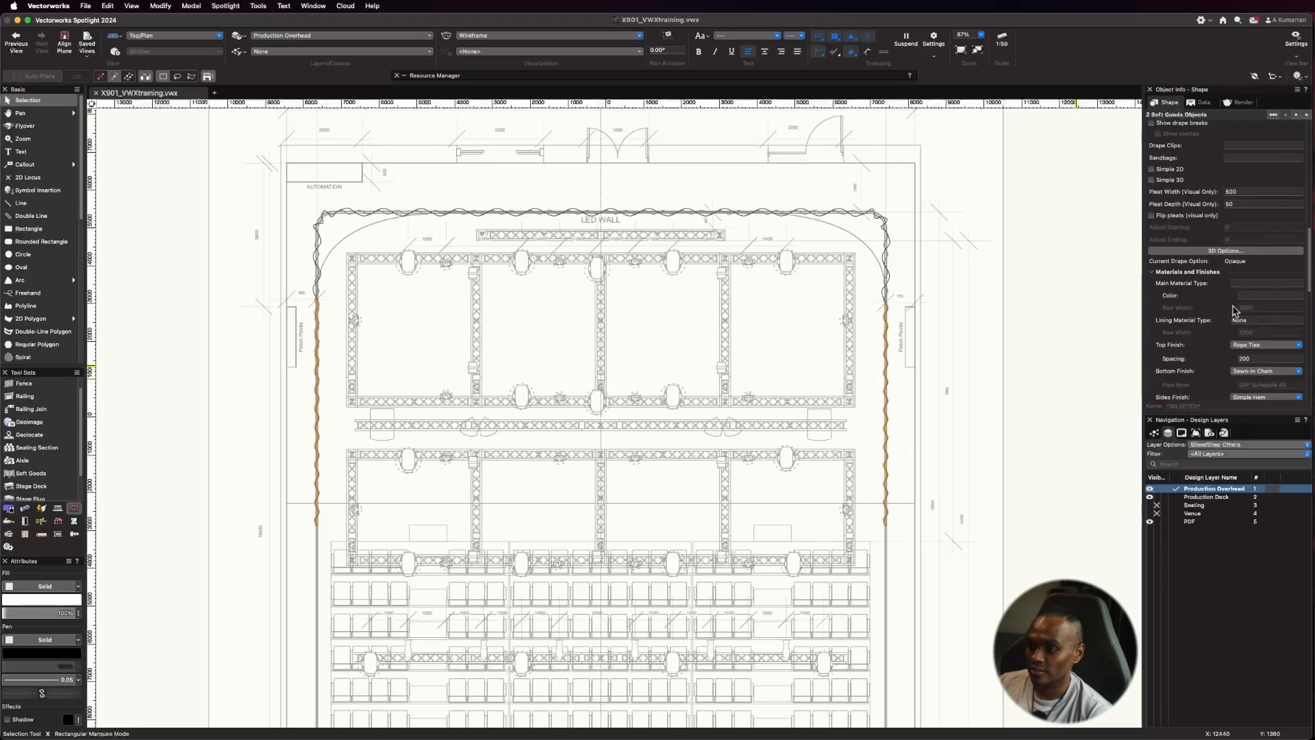
scroll(1236, 205, down, 10)
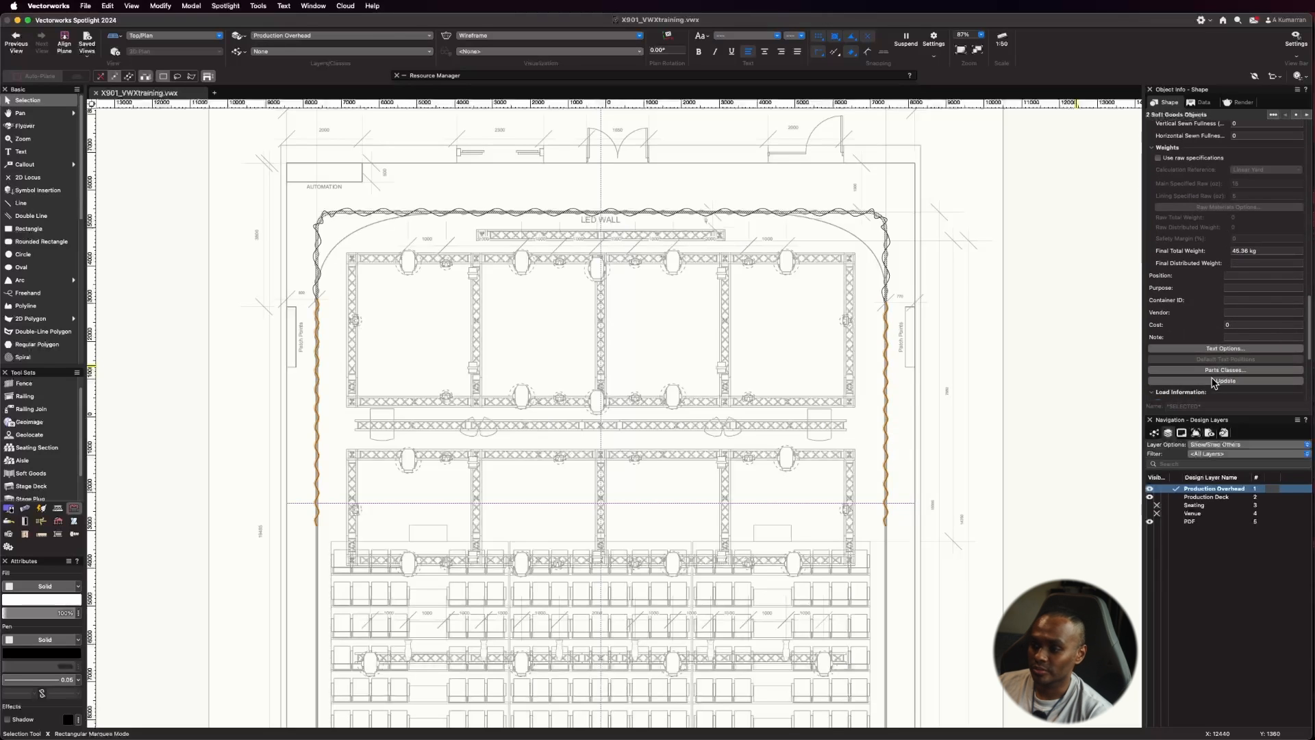
click(1225, 370)
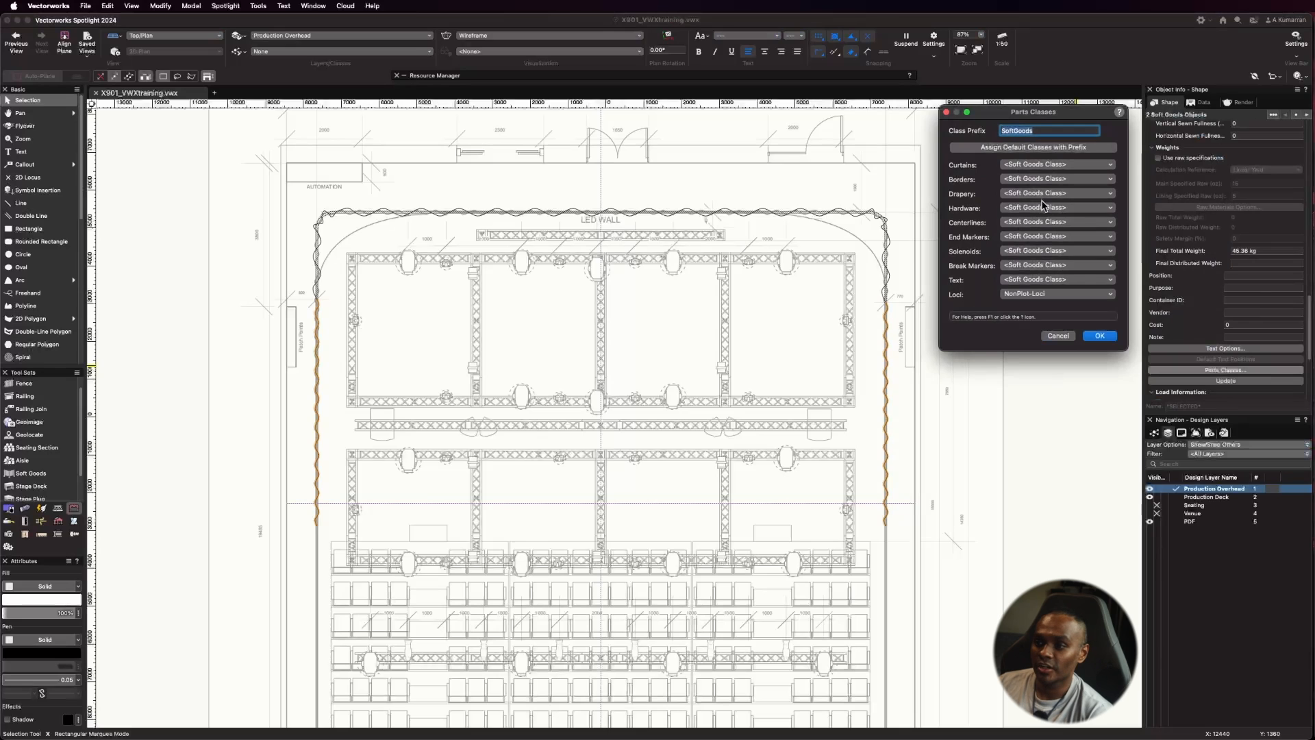
click(1034, 148)
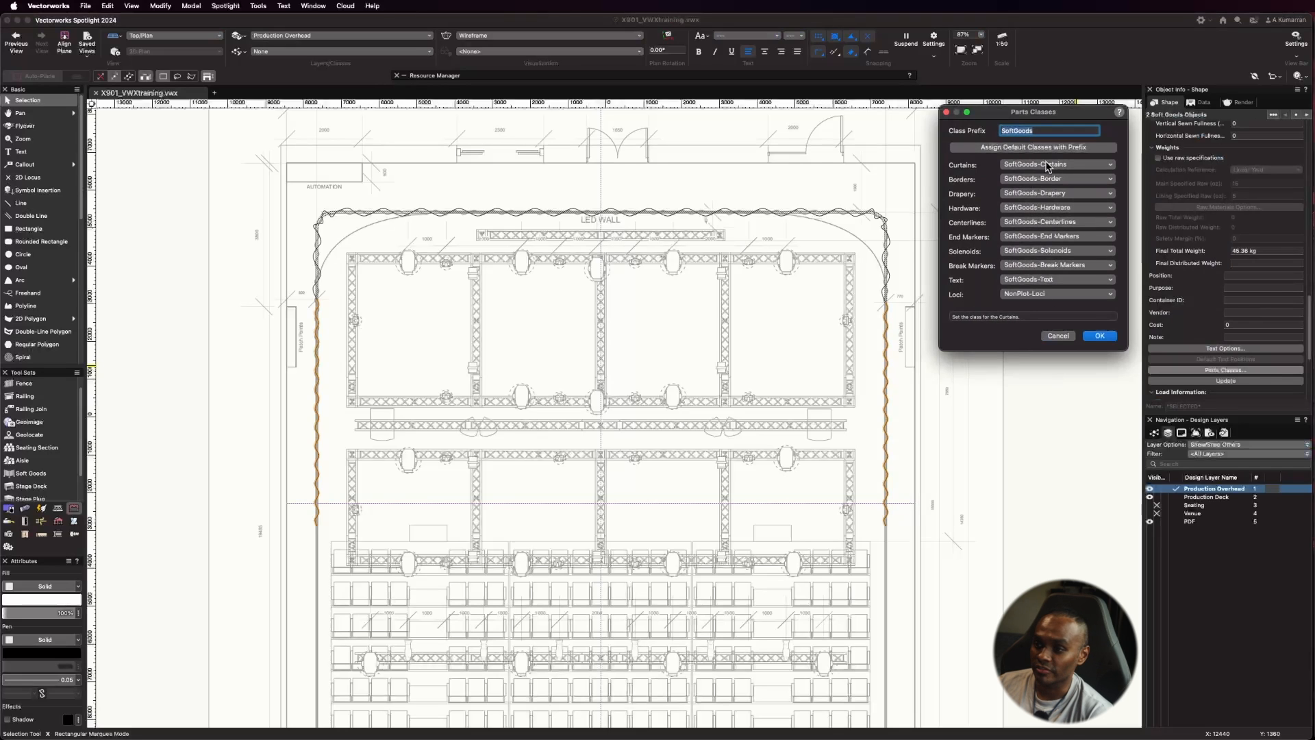
click(1101, 336)
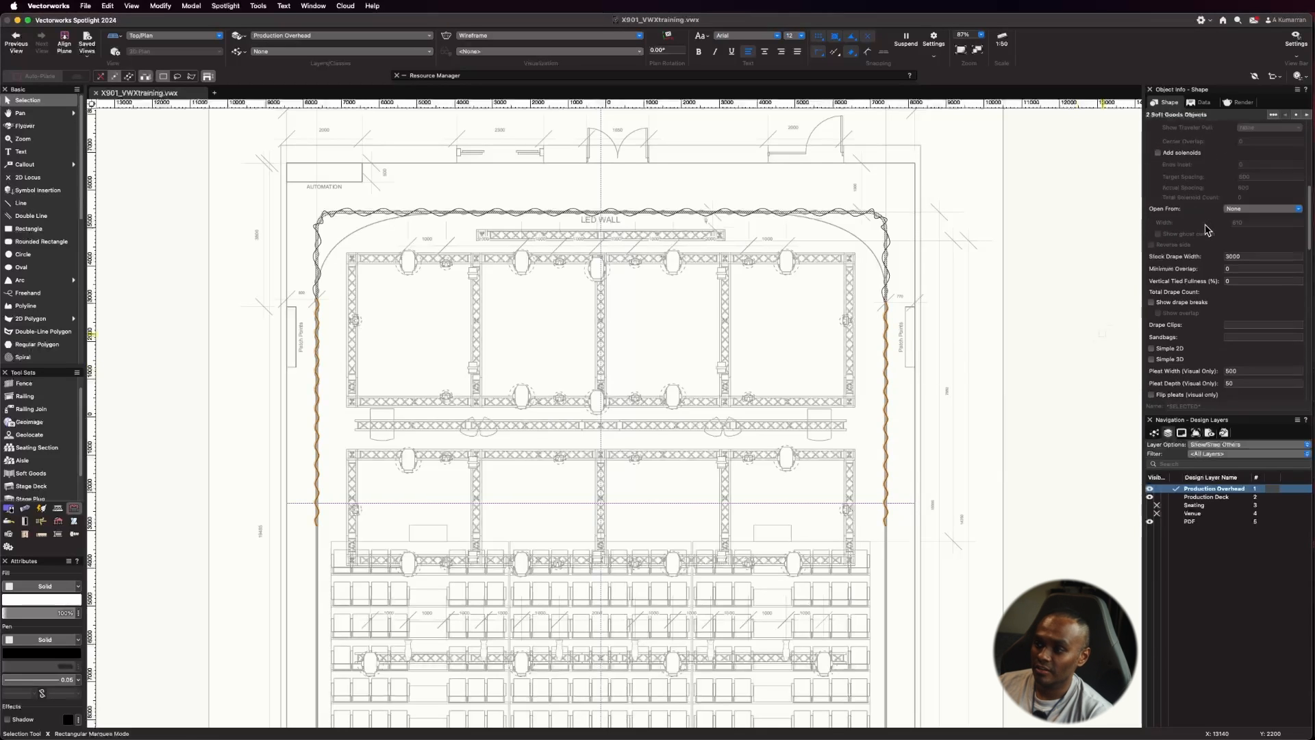
Step: Assign the two side curtains to a new class named Production-PerimeterDrapeWings, then deselect them
scroll(1206, 225, up, 5)
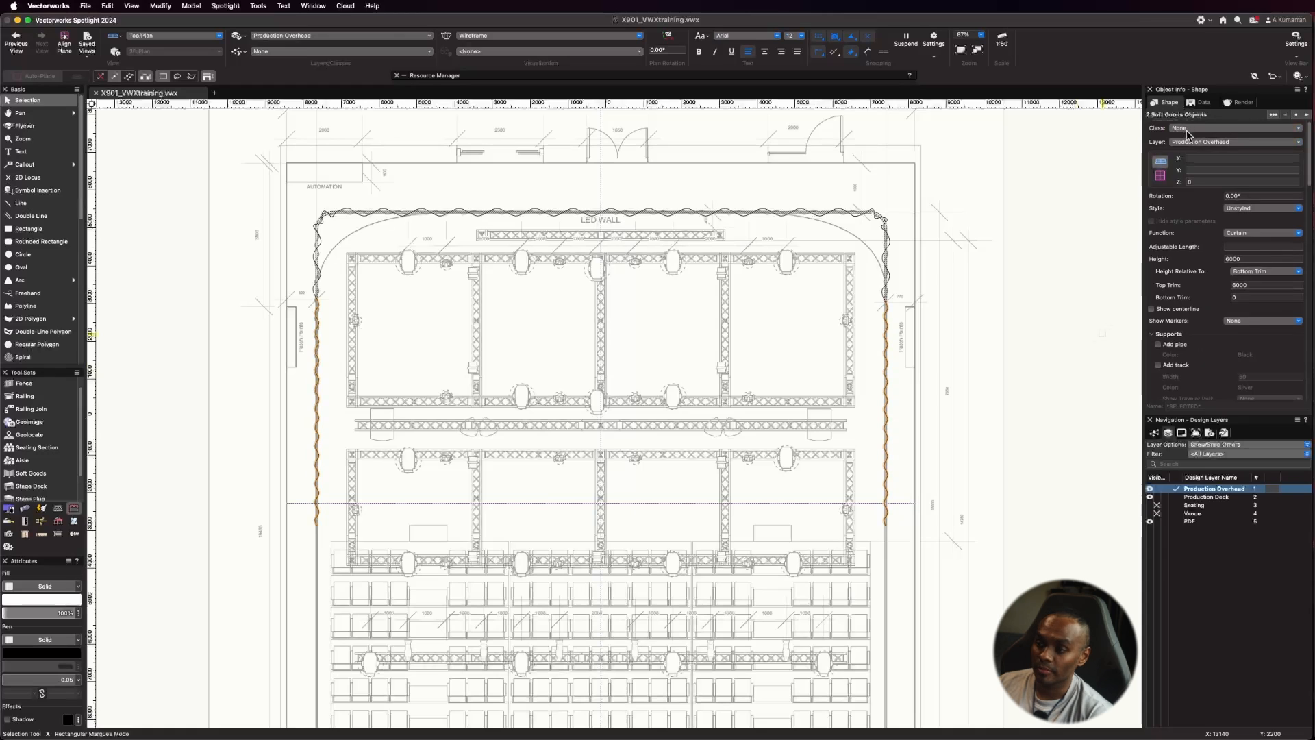
click(1187, 130)
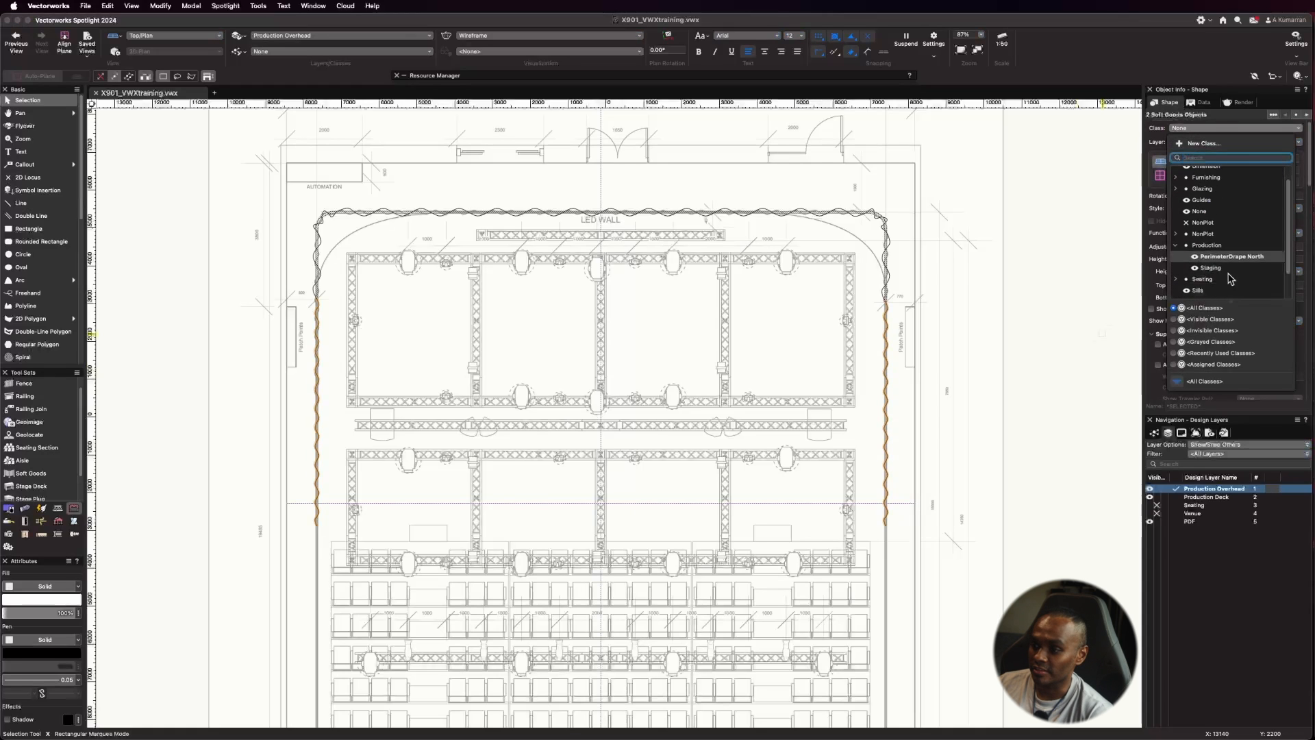
click(1192, 143)
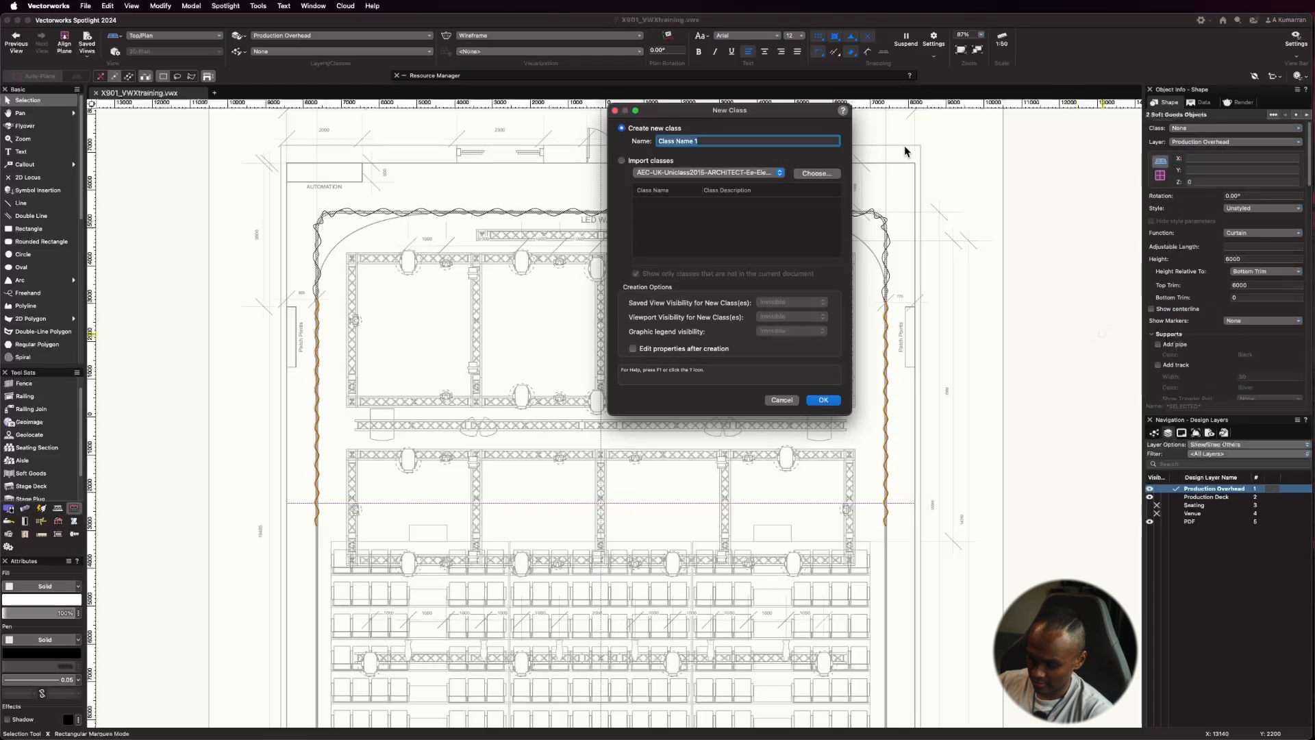
key(BackSpace)
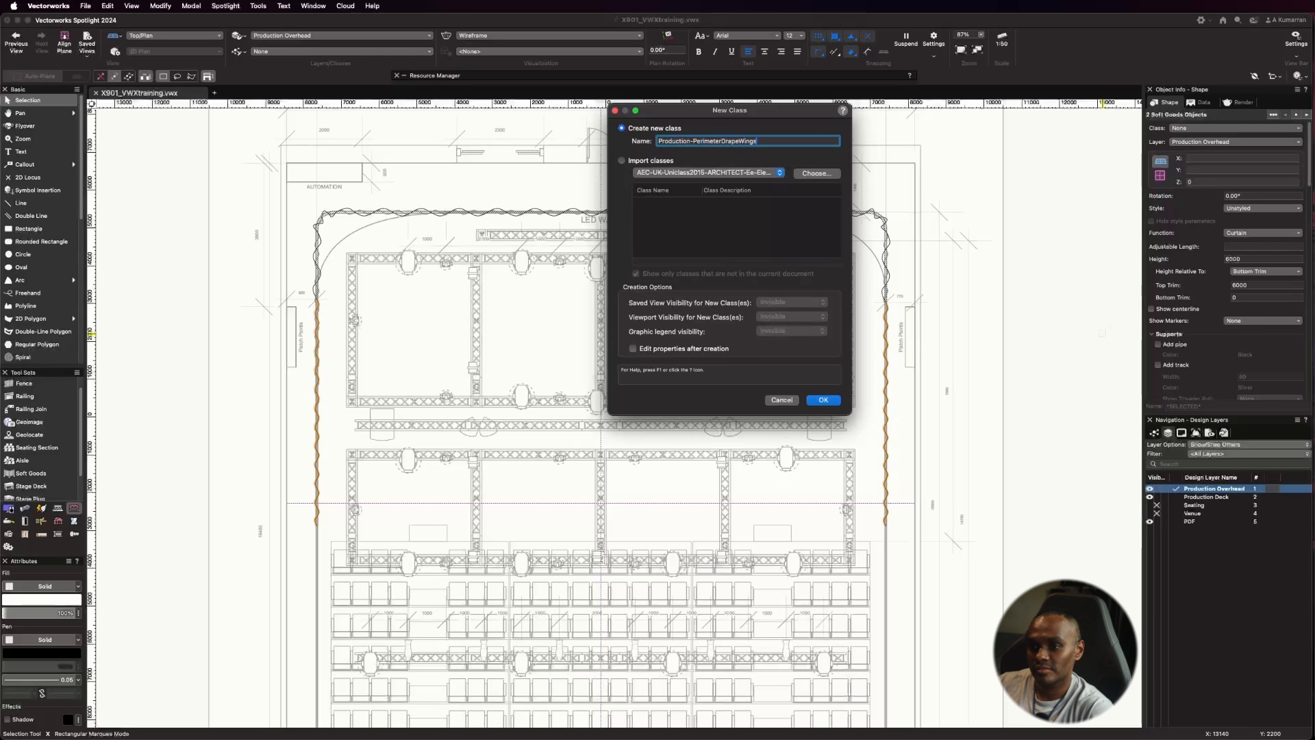
key(Return)
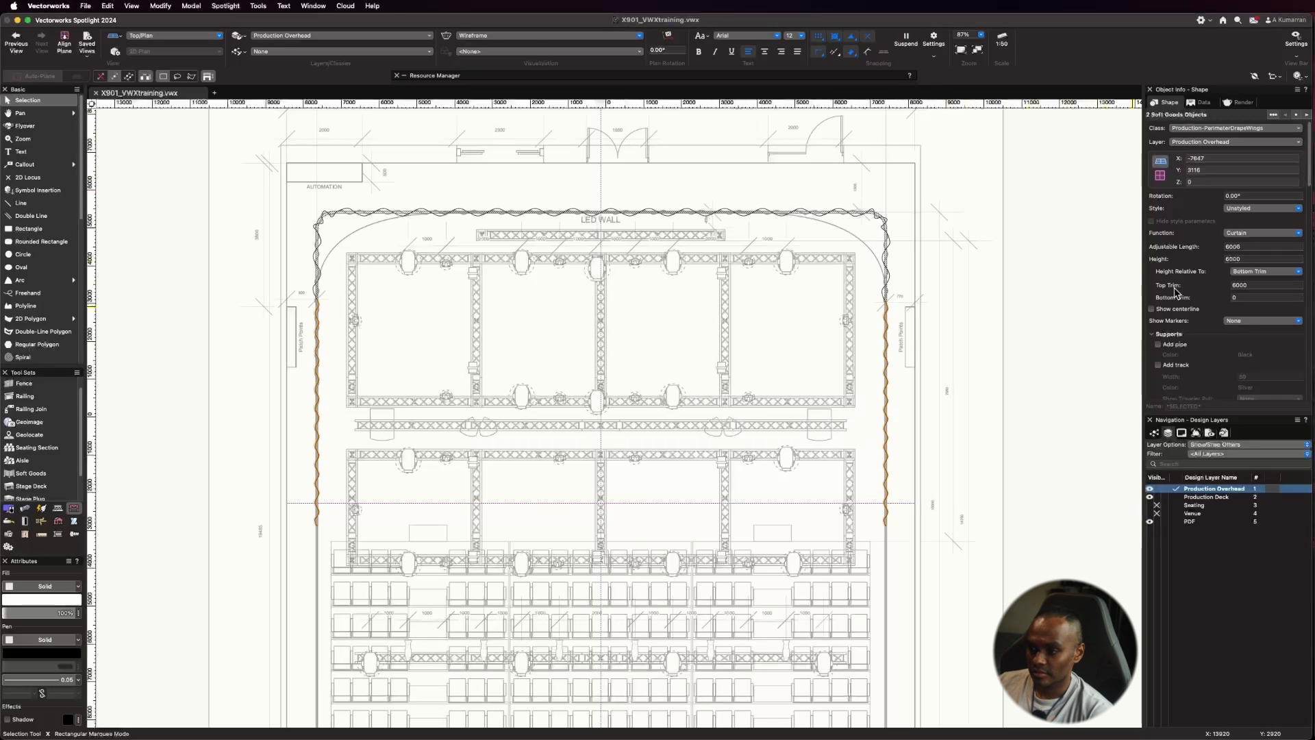
scroll(1176, 291, down, 2)
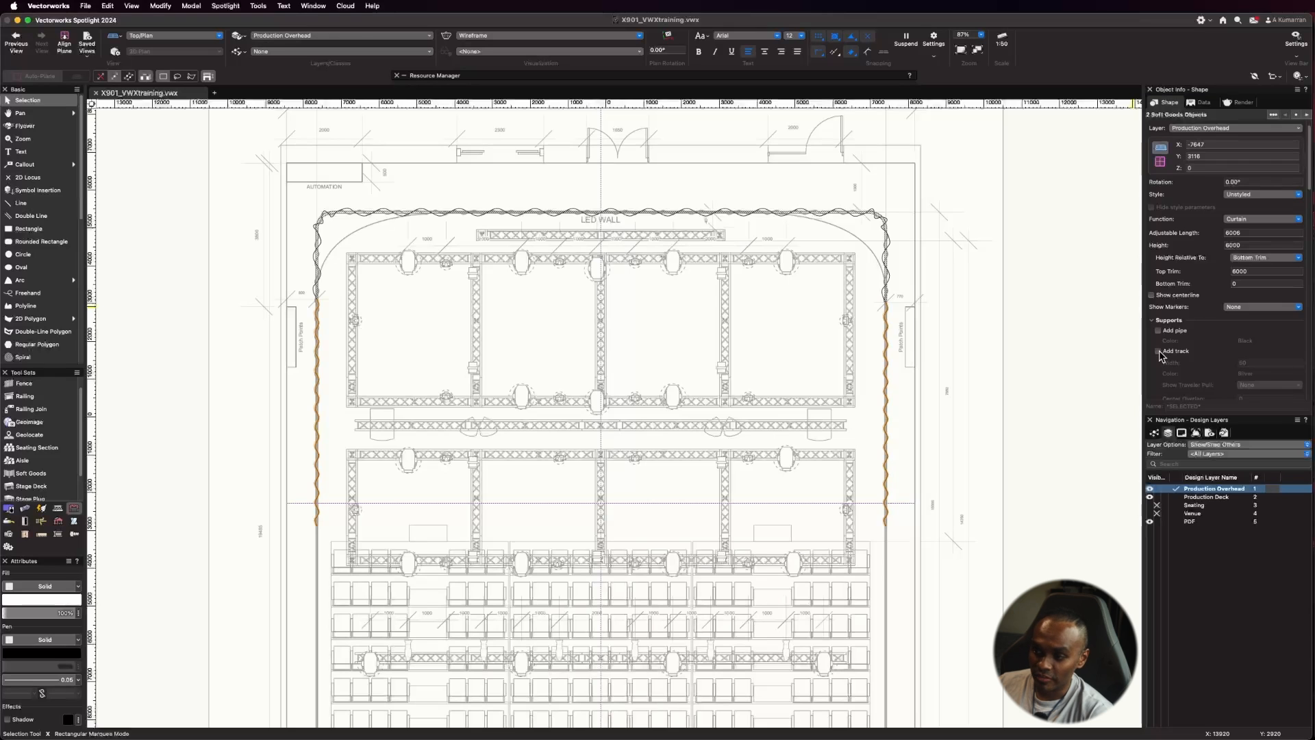
click(1089, 353)
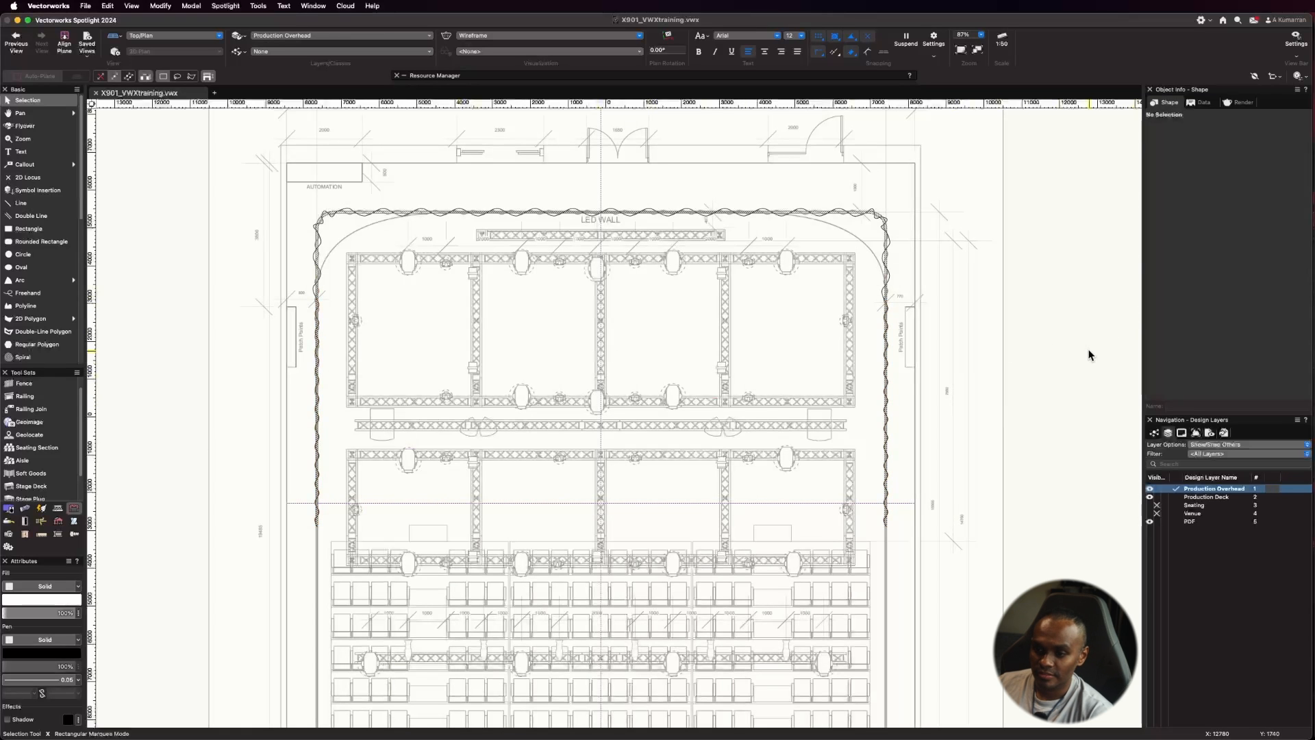
Step: Check the complete perimeter drape in the Left Isometric view, then return to Top/Plan
scroll(528, 196, down, 1)
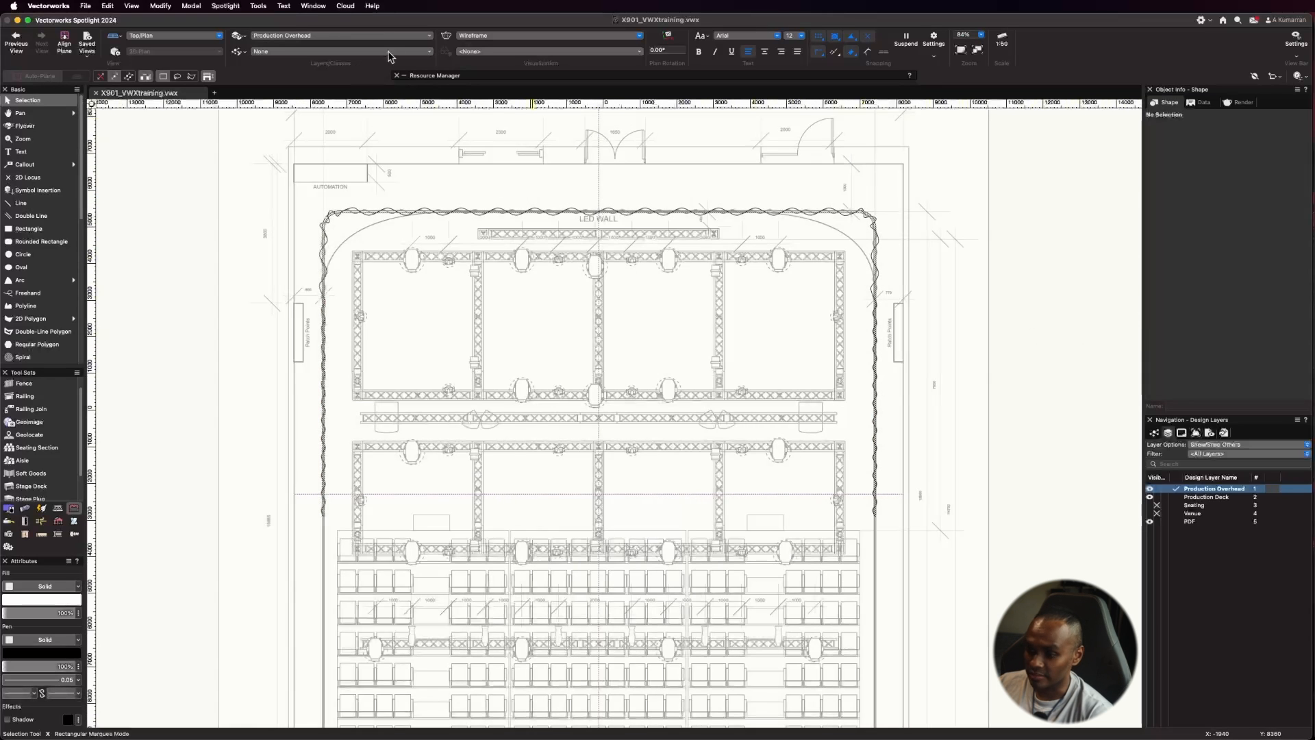
click(221, 38)
click(183, 164)
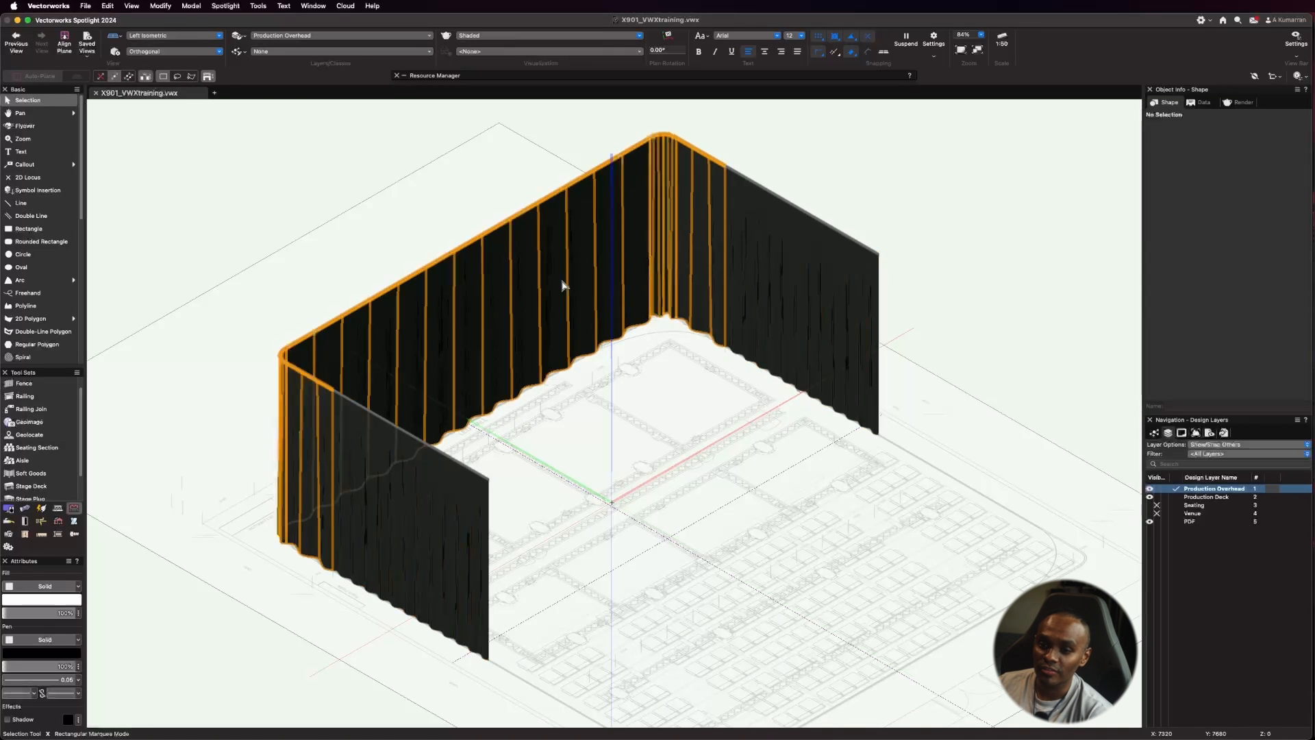
click(191, 36)
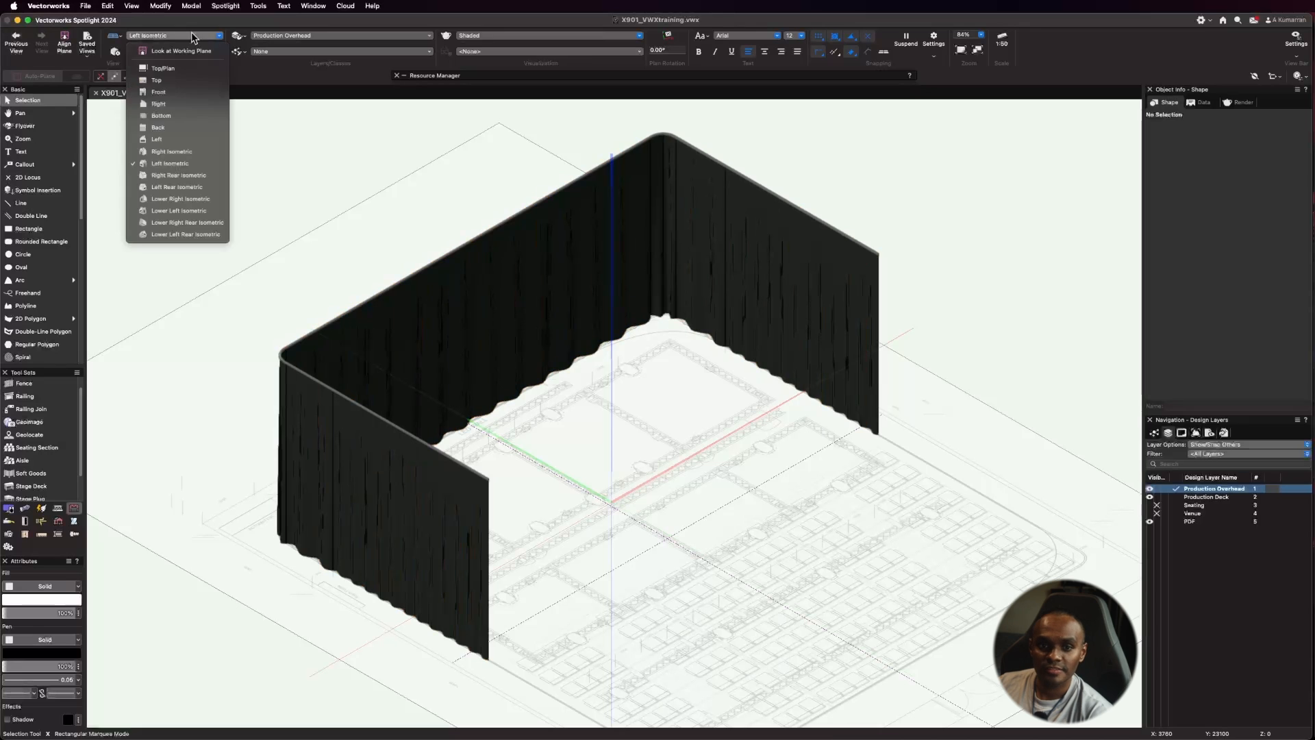
click(191, 68)
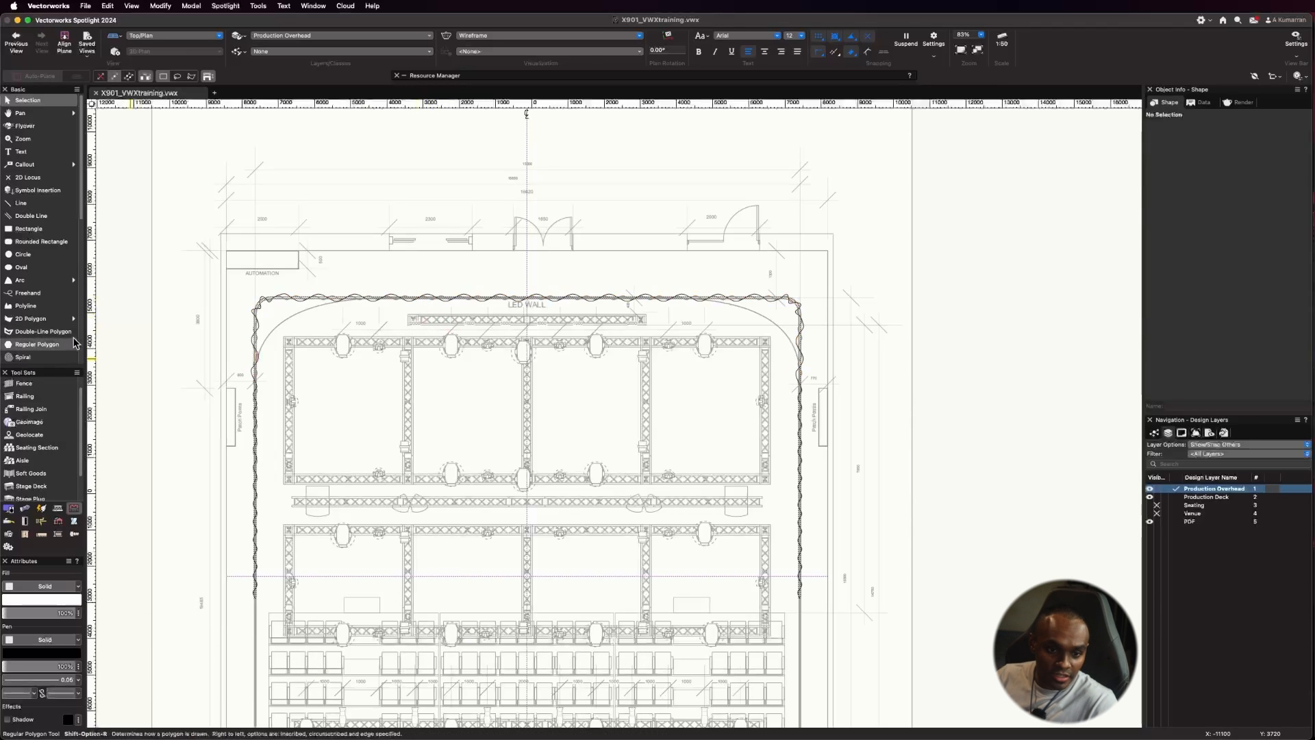
Step: Bring up the rigging tools and switch the drawing to the Left Isometric view
click(58, 509)
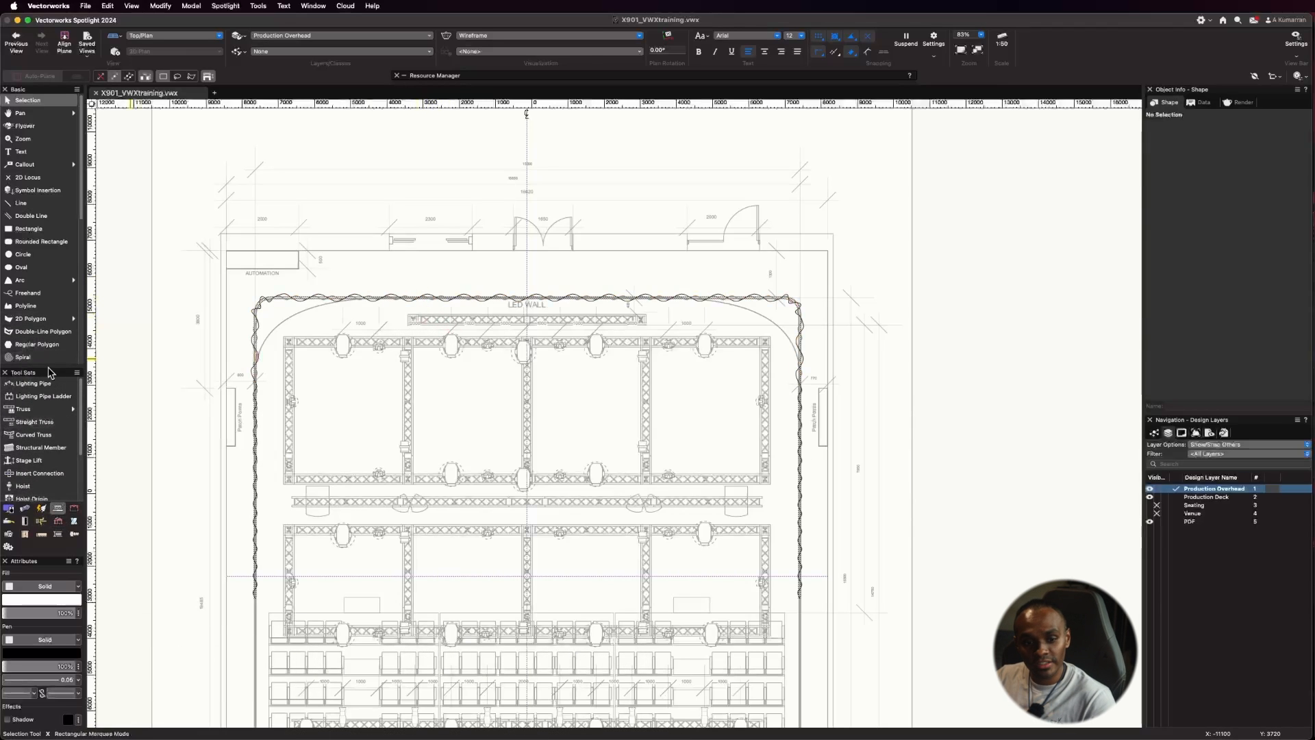
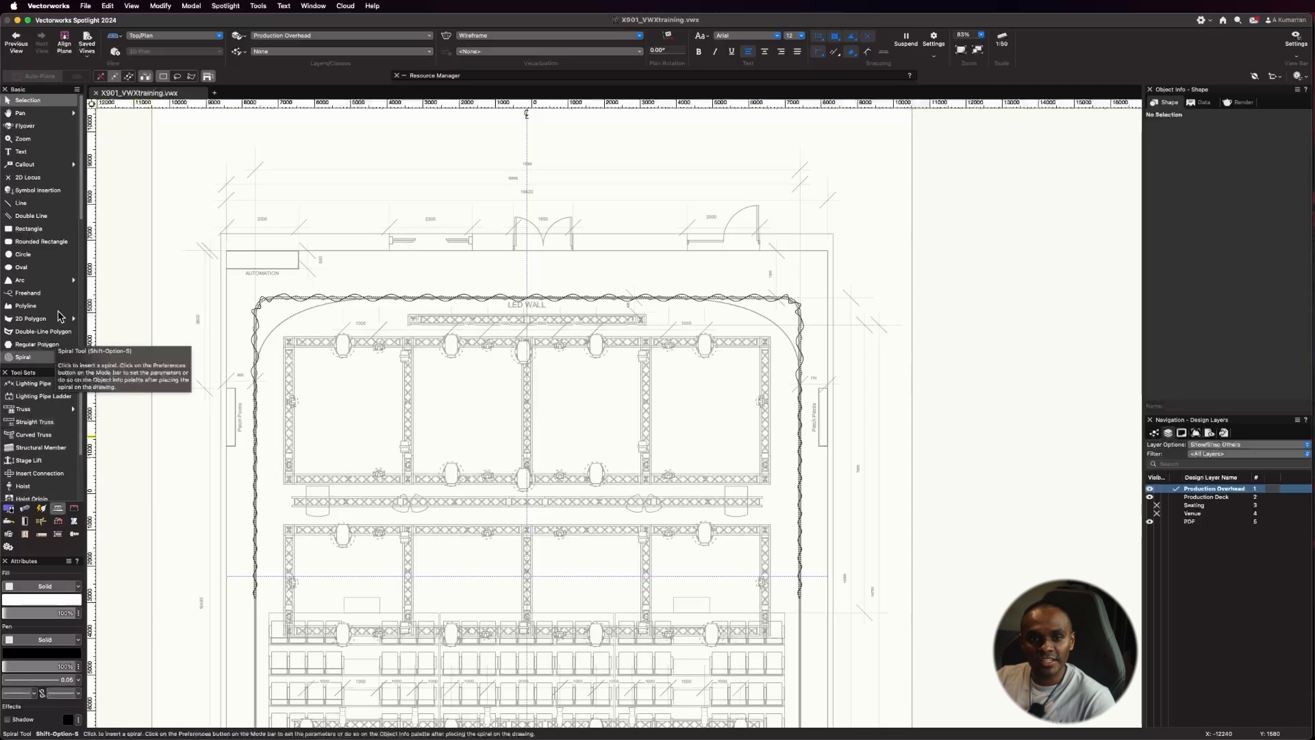
click(191, 36)
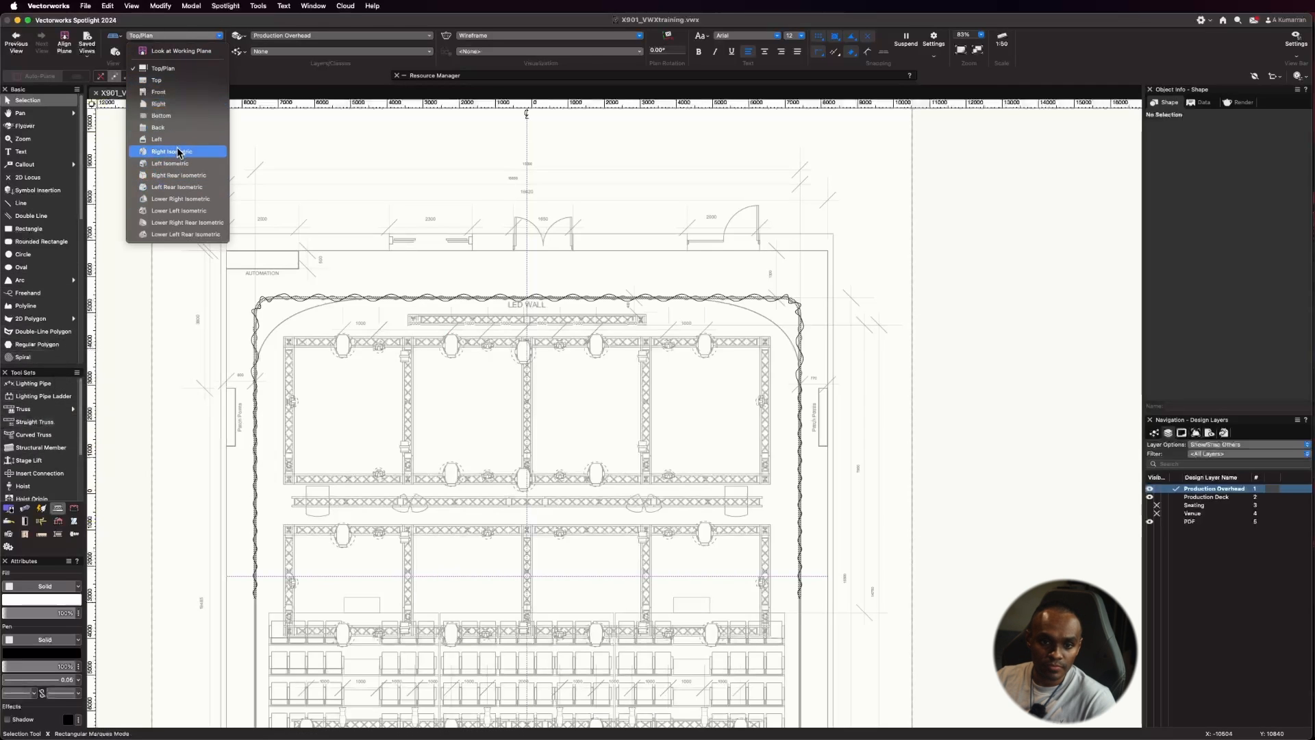
click(167, 163)
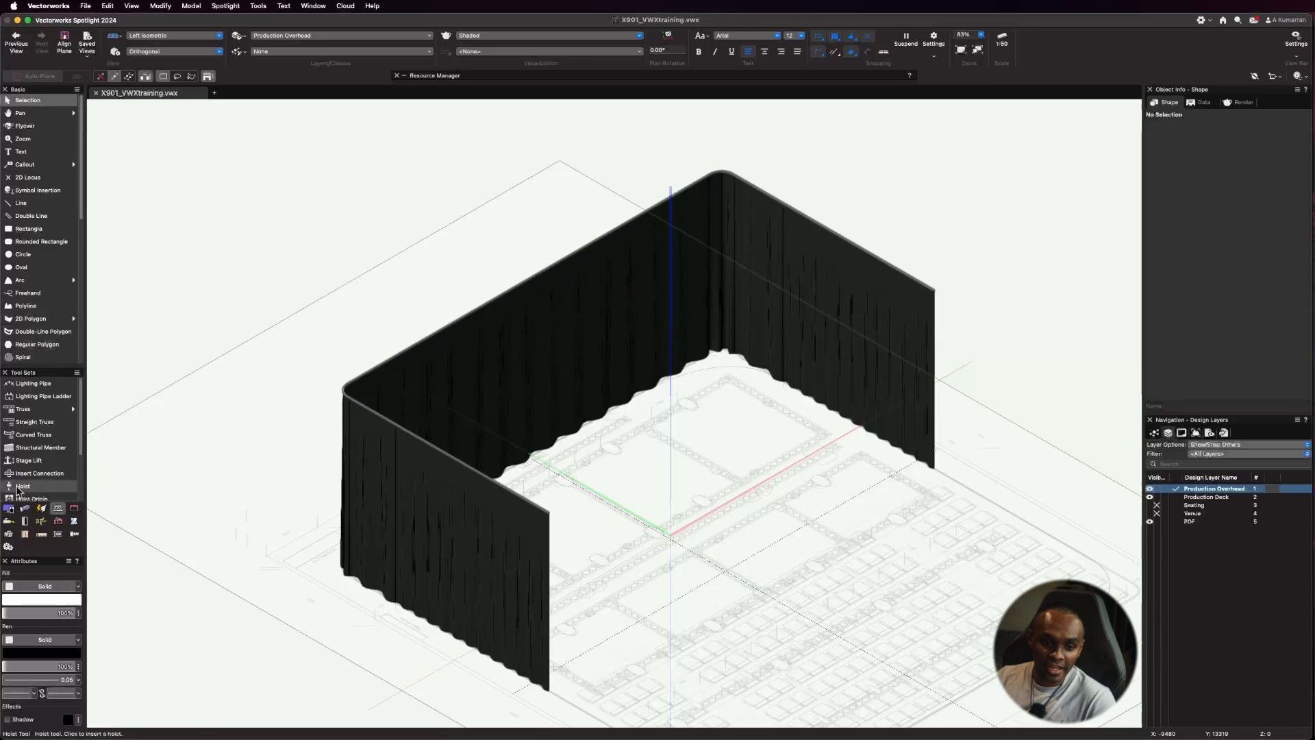
Step: Draw a straight truss about 1847 mm long inside the plan's truss grid, accepting the default box-profile preferences, and select it
click(37, 422)
scroll(663, 441, up, 5)
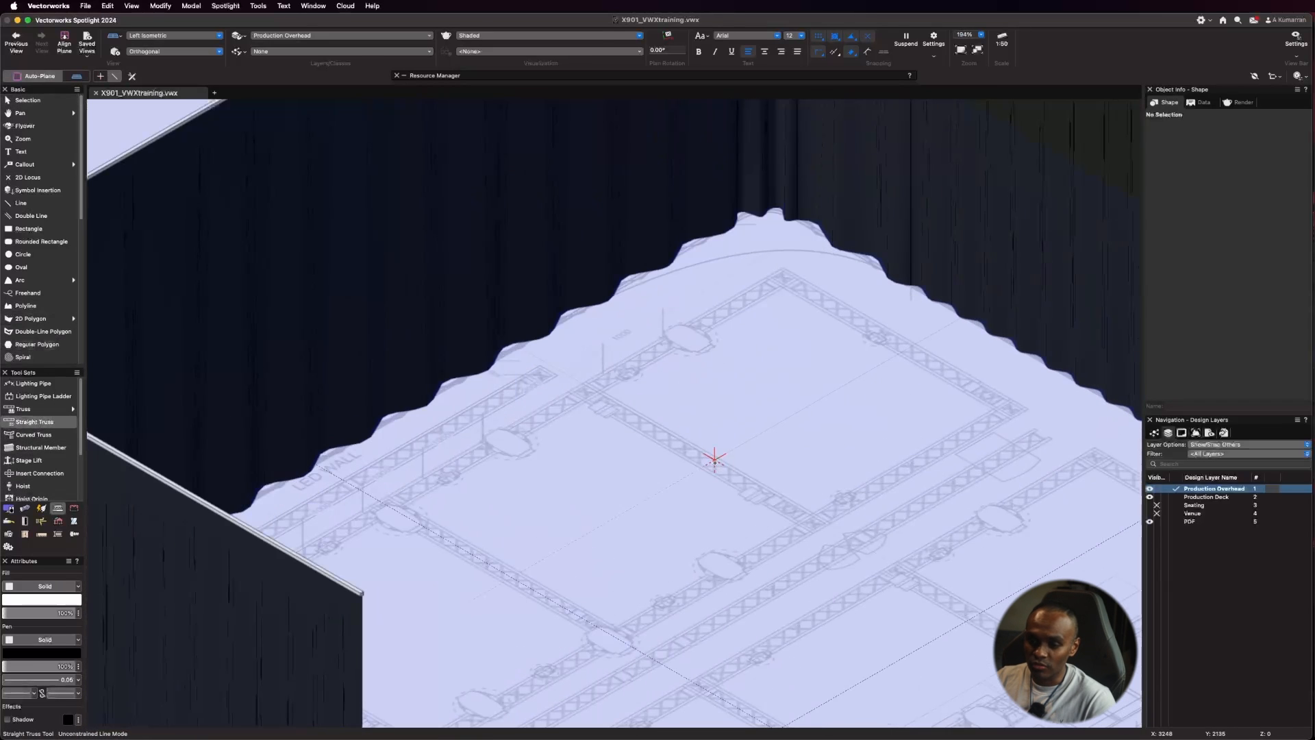
click(531, 518)
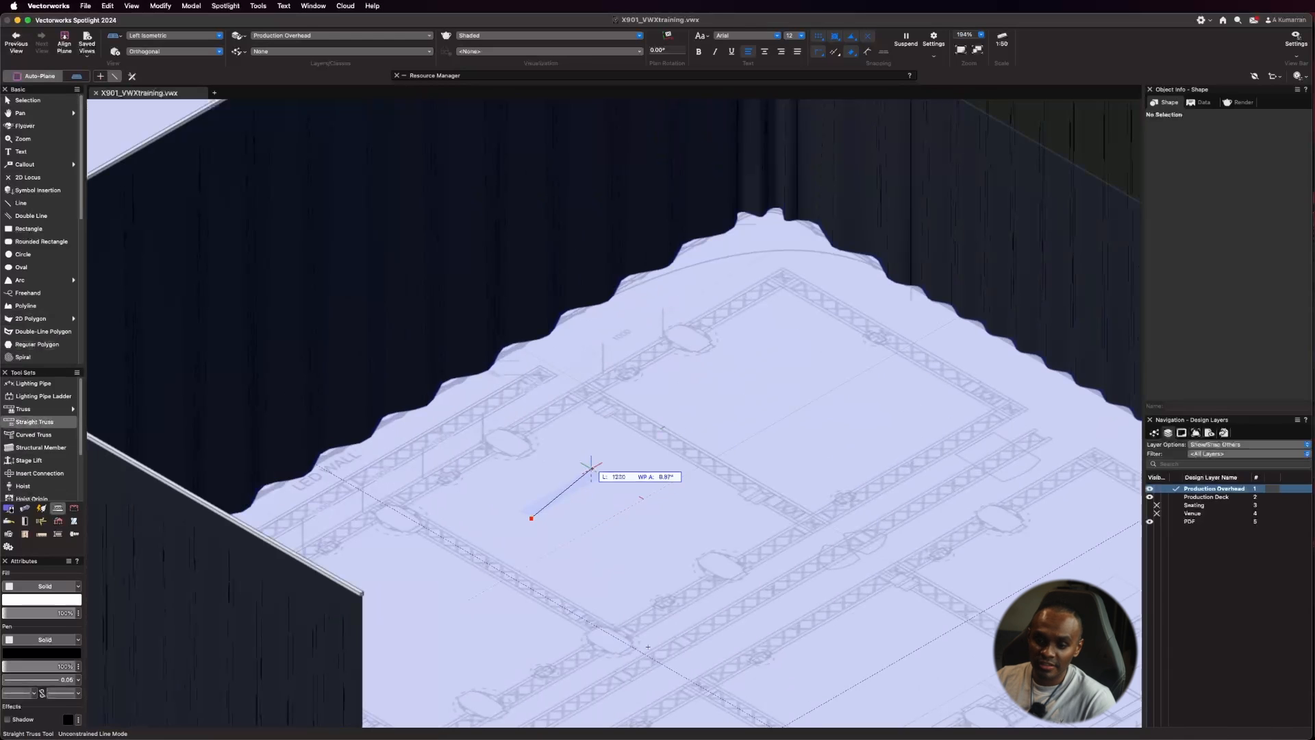
click(642, 455)
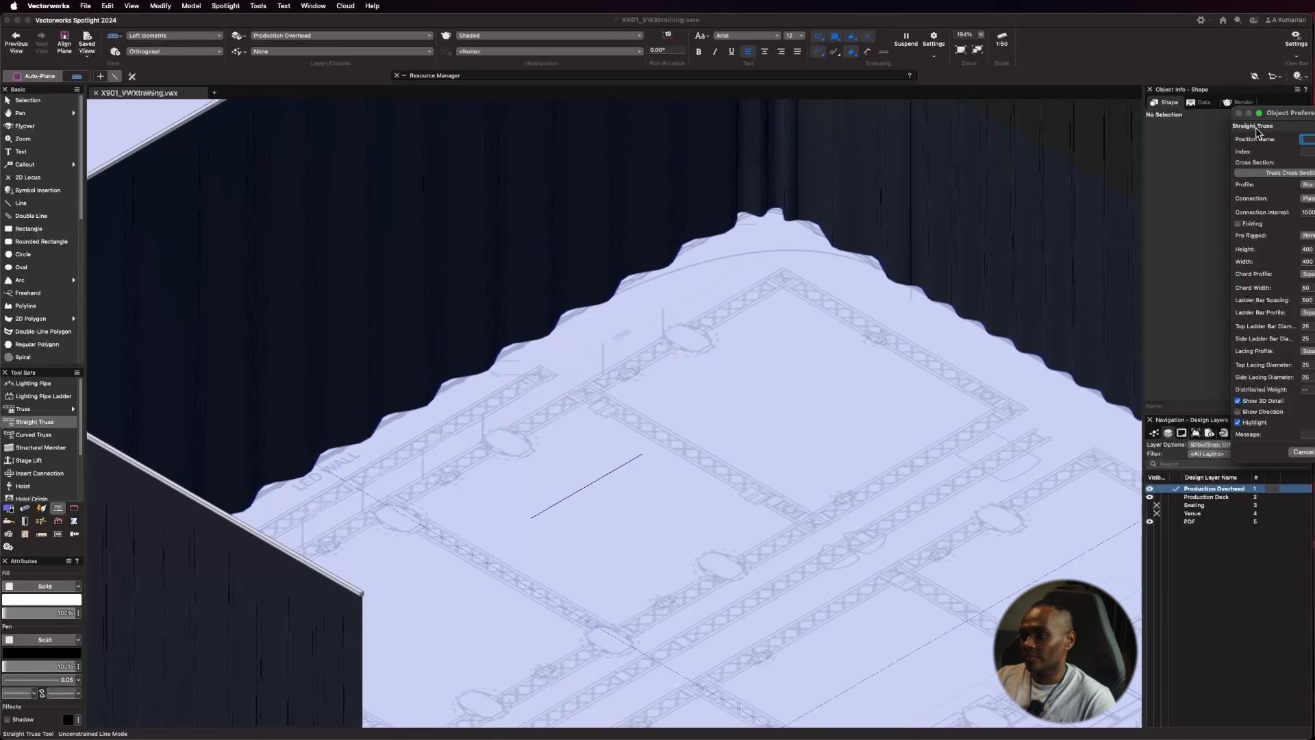
drag(1302, 118, 908, 111)
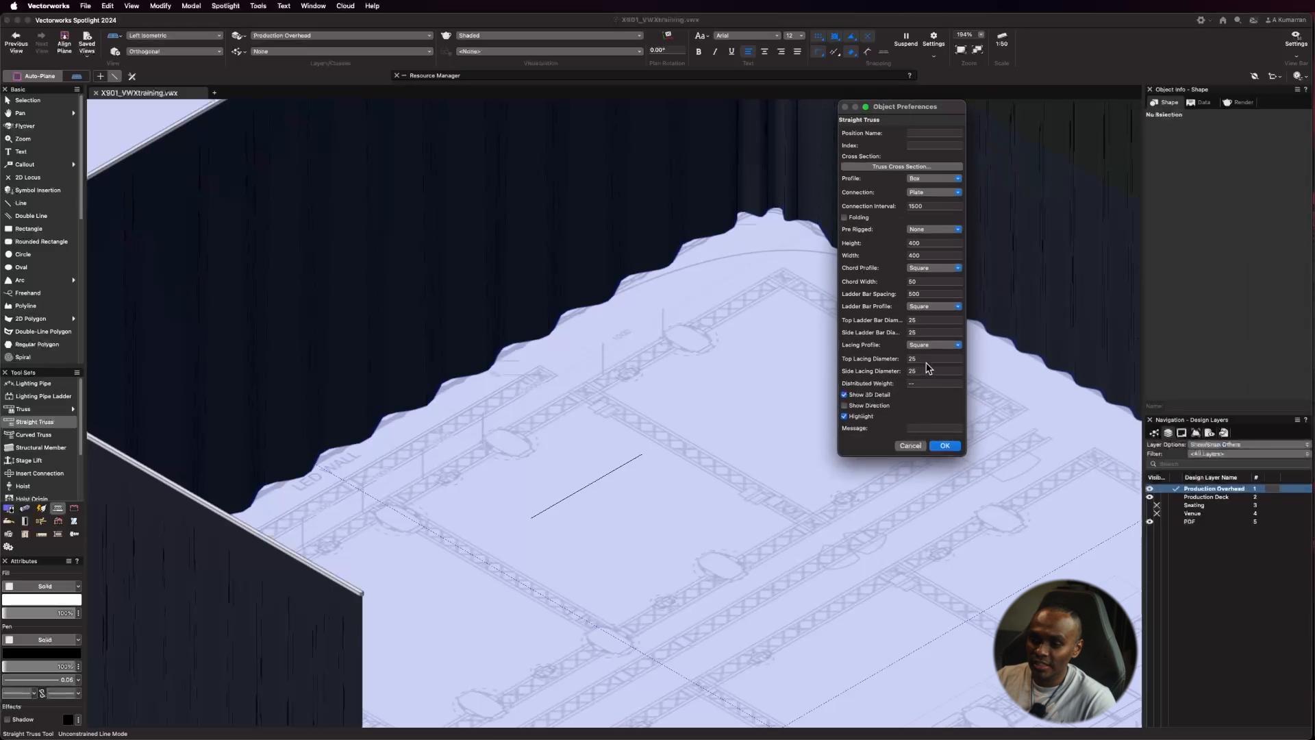
click(944, 443)
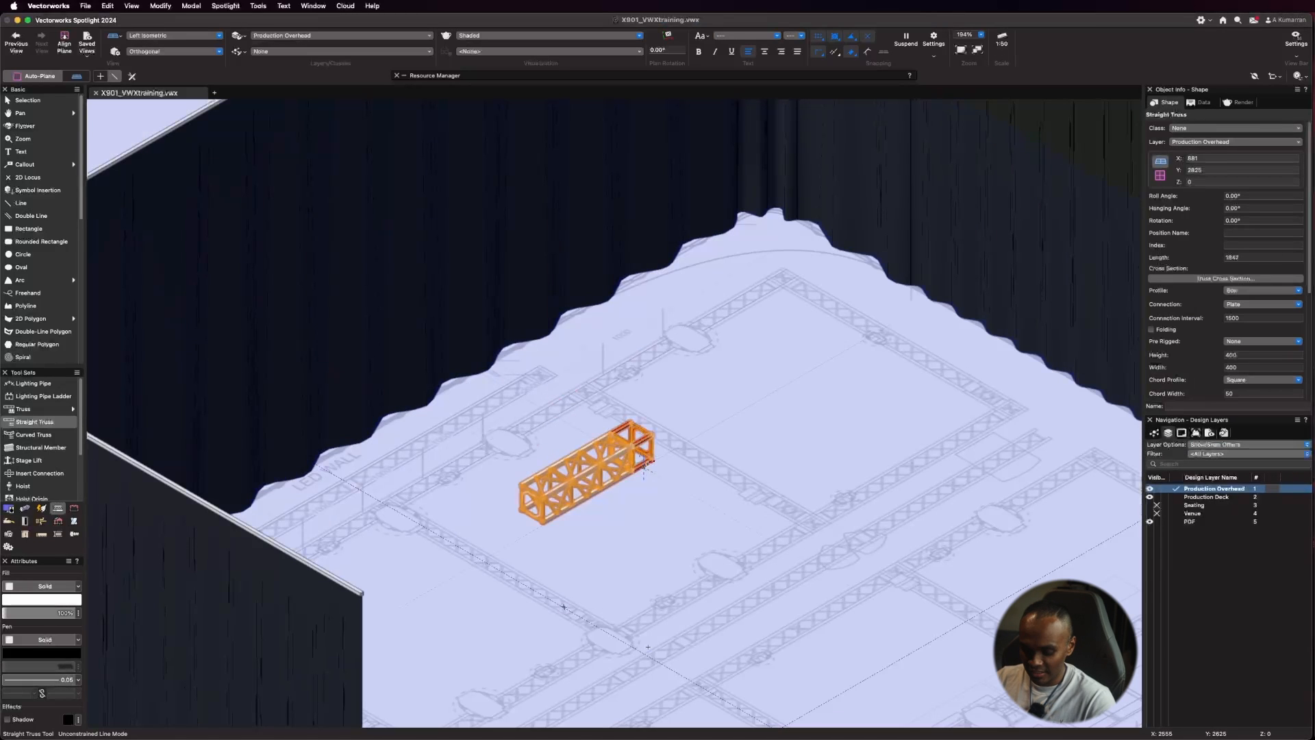
key(x)
key(x)
scroll(577, 441, up, 4)
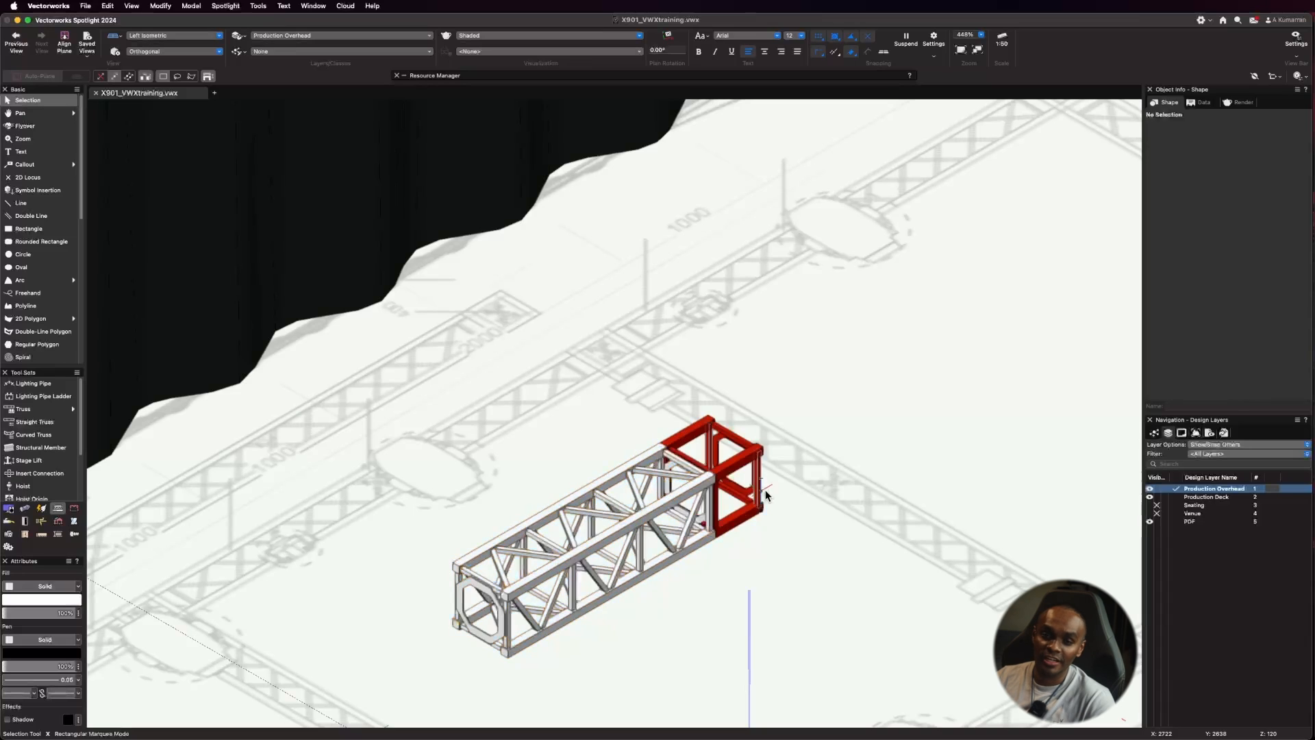
click(654, 517)
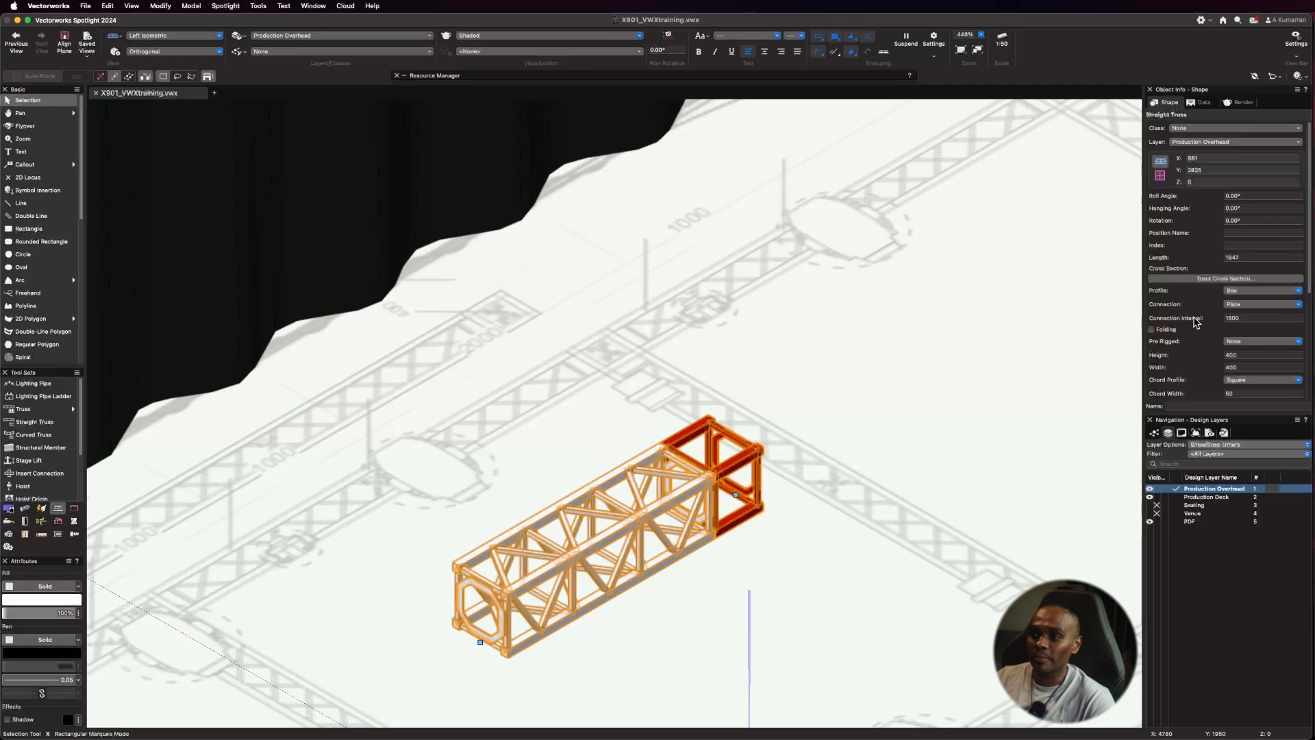
Step: Set the selected straight truss's length to 2000 mm
double_click(1245, 258)
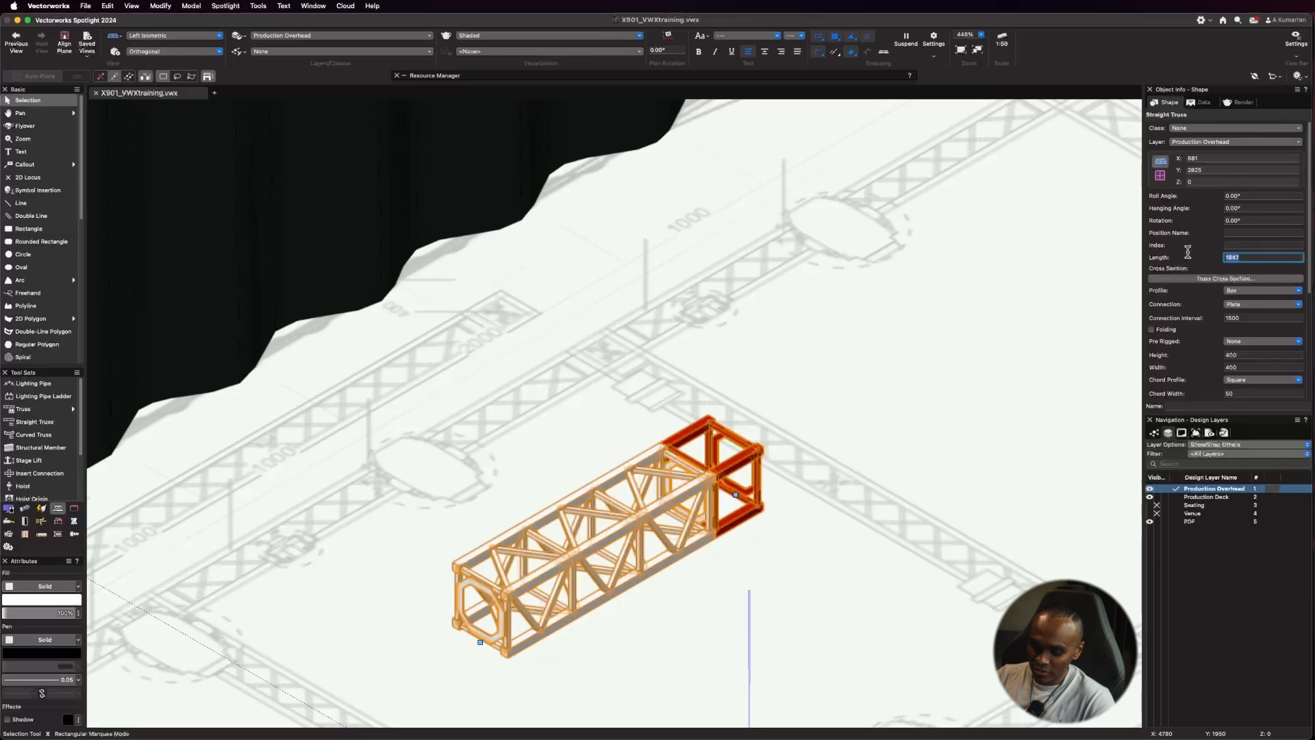
text(20)
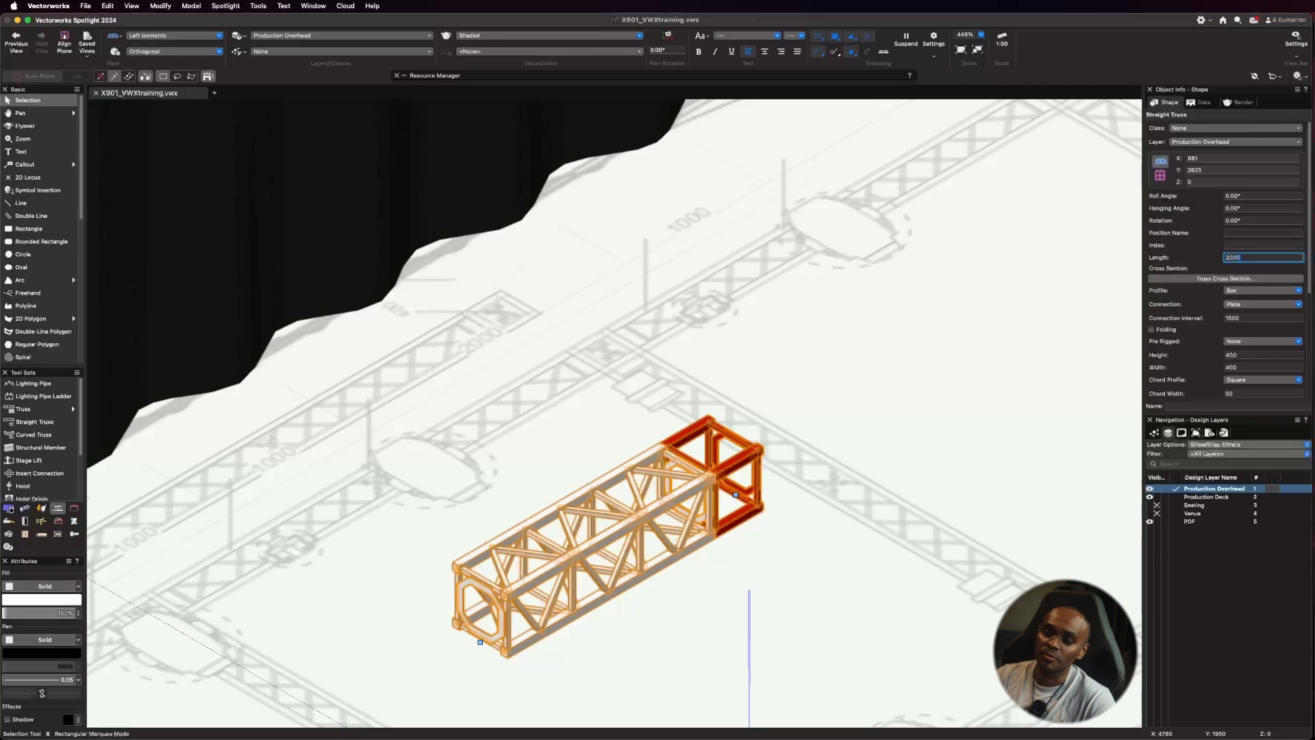
text(00)
key(Return)
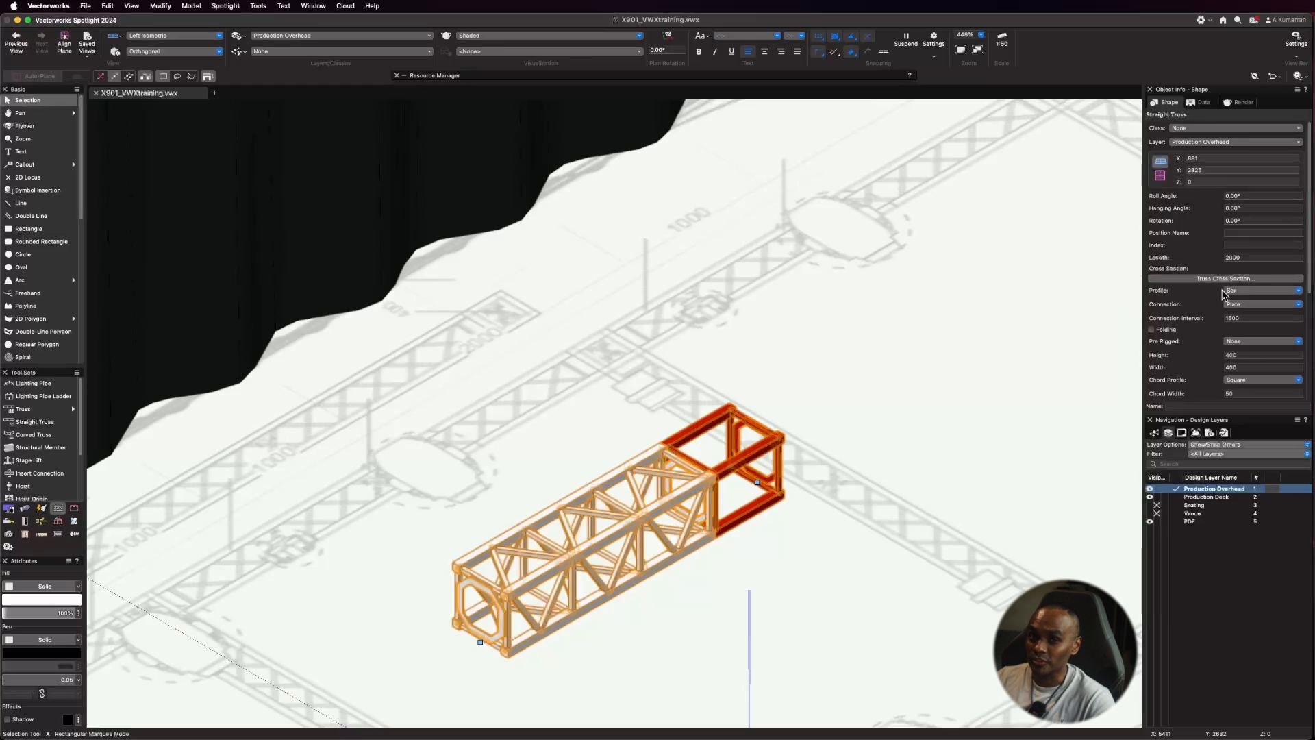
Step: Set the straight truss's length to 3000 mm and inspect it up close
double_click(1254, 257)
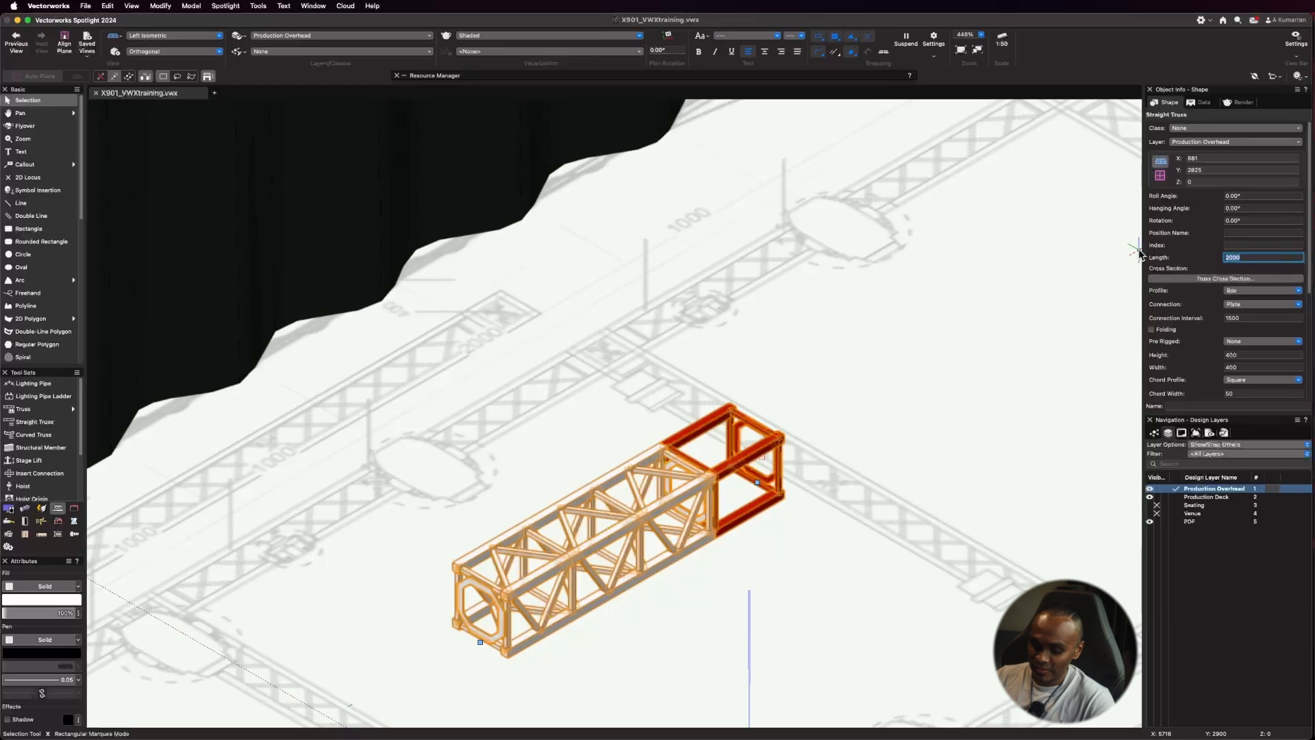
text(3000)
key(Return)
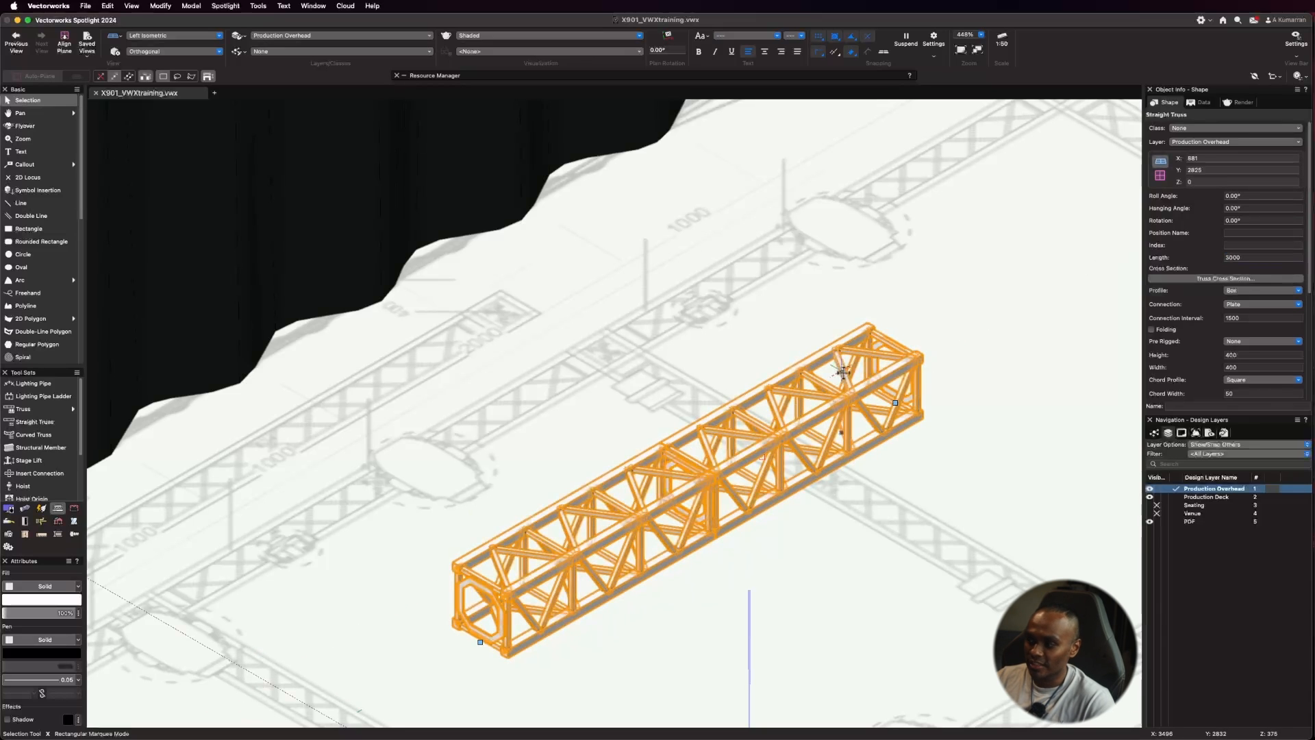
scroll(500, 644, up, 1)
scroll(562, 642, up, 2)
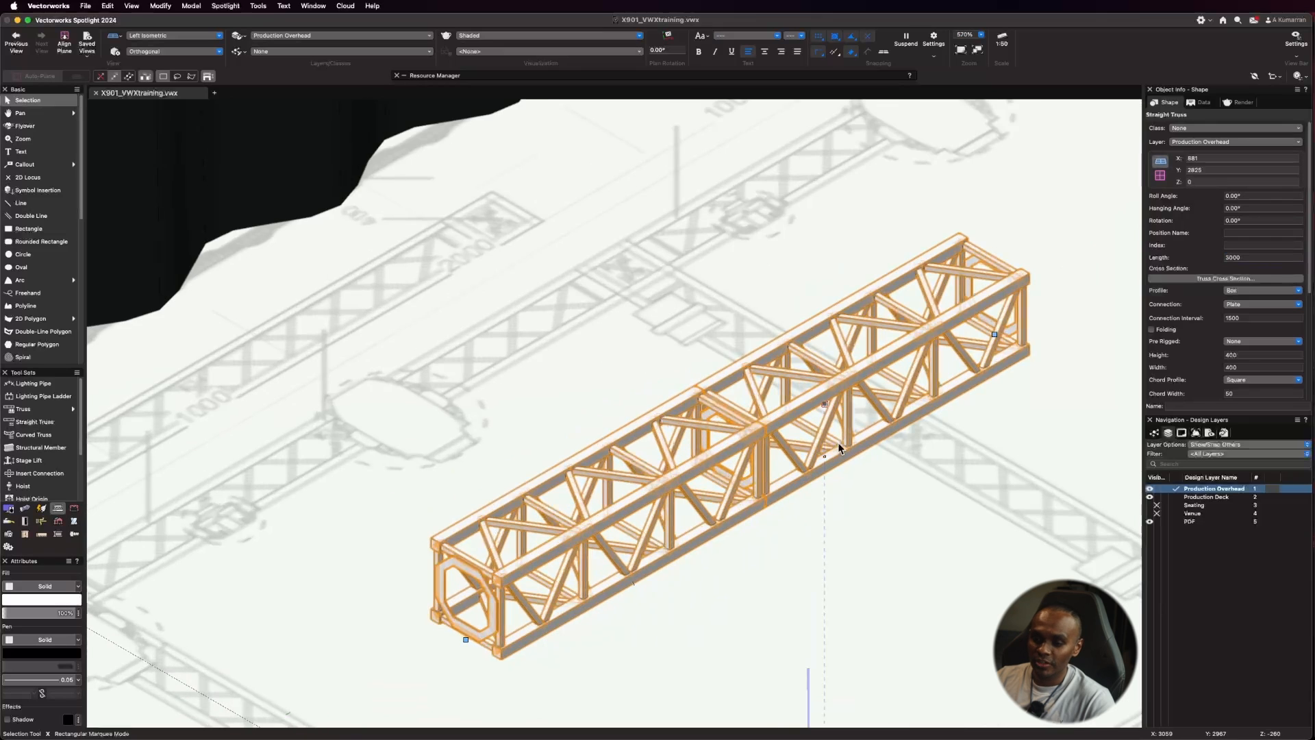
scroll(769, 523, up, 1)
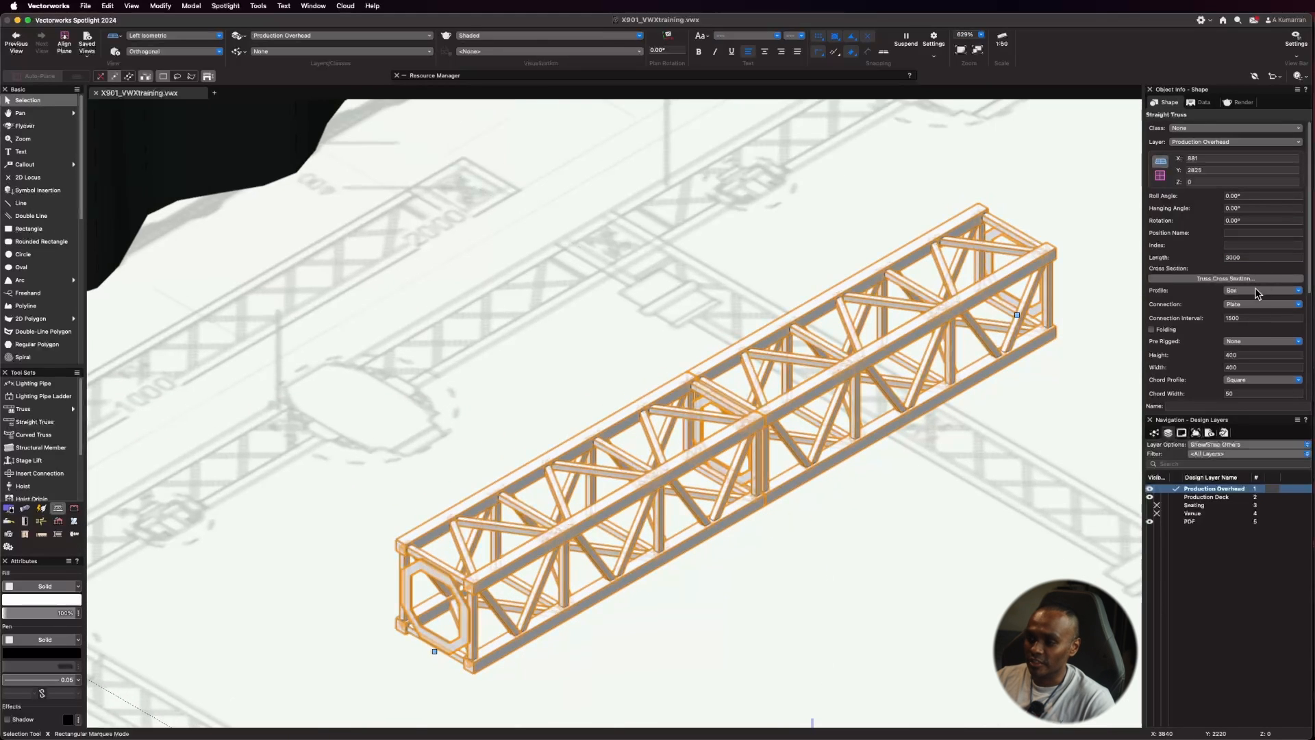
Step: Try the Triangular, Triangular Point Up, Stacking and Flat profiles on the straight truss, and return it to the Box profile
scroll(1253, 321, down, 1)
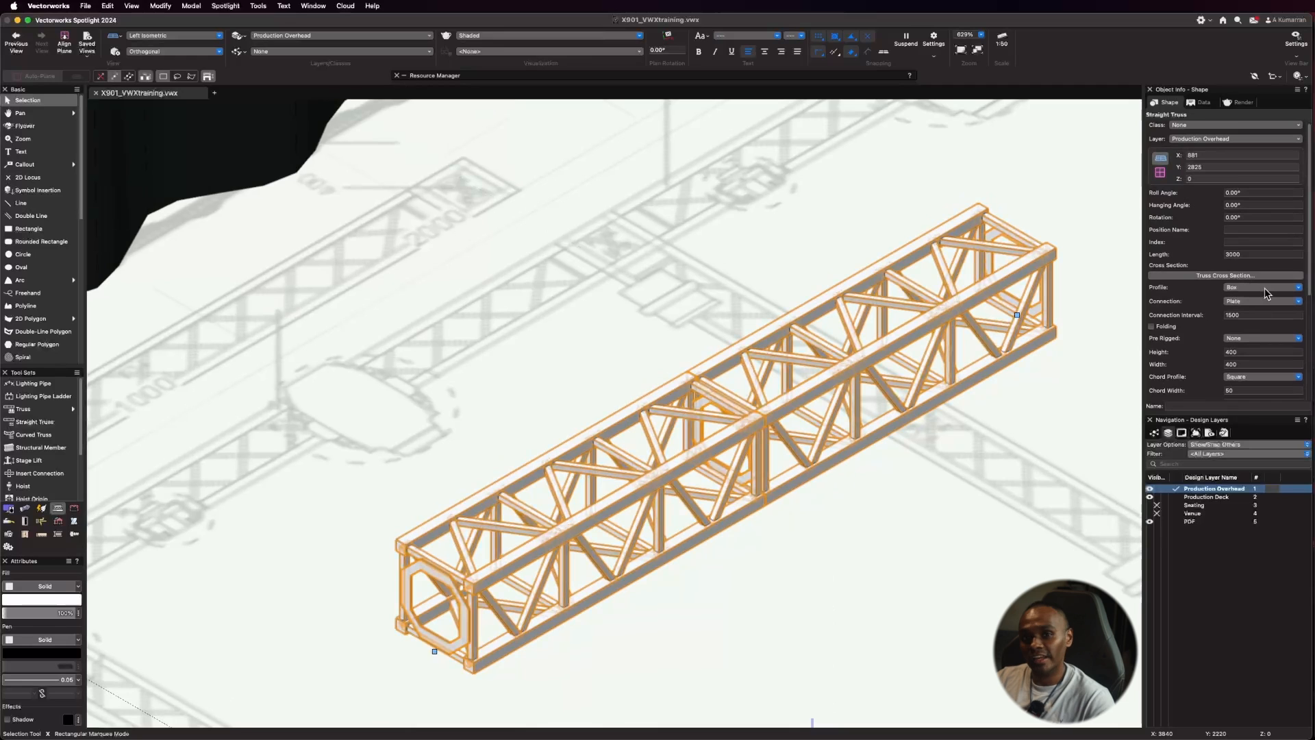
click(1265, 288)
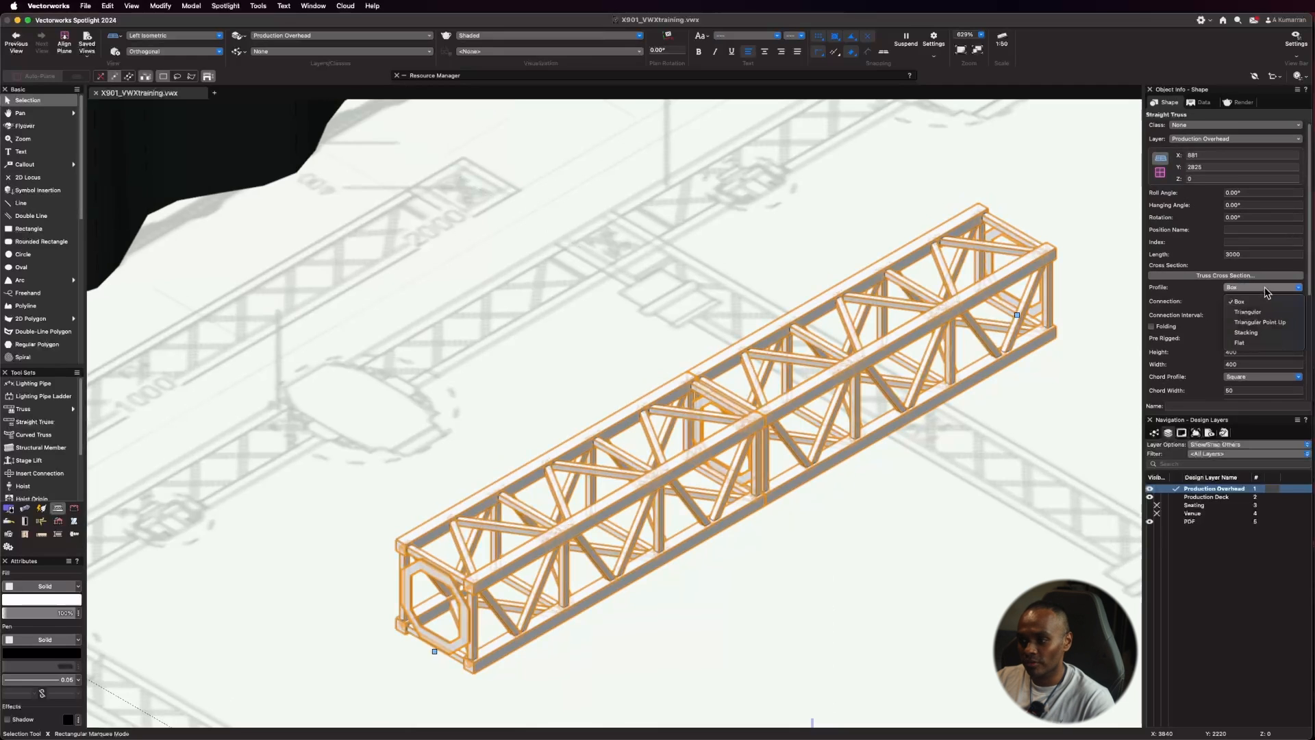
click(1253, 314)
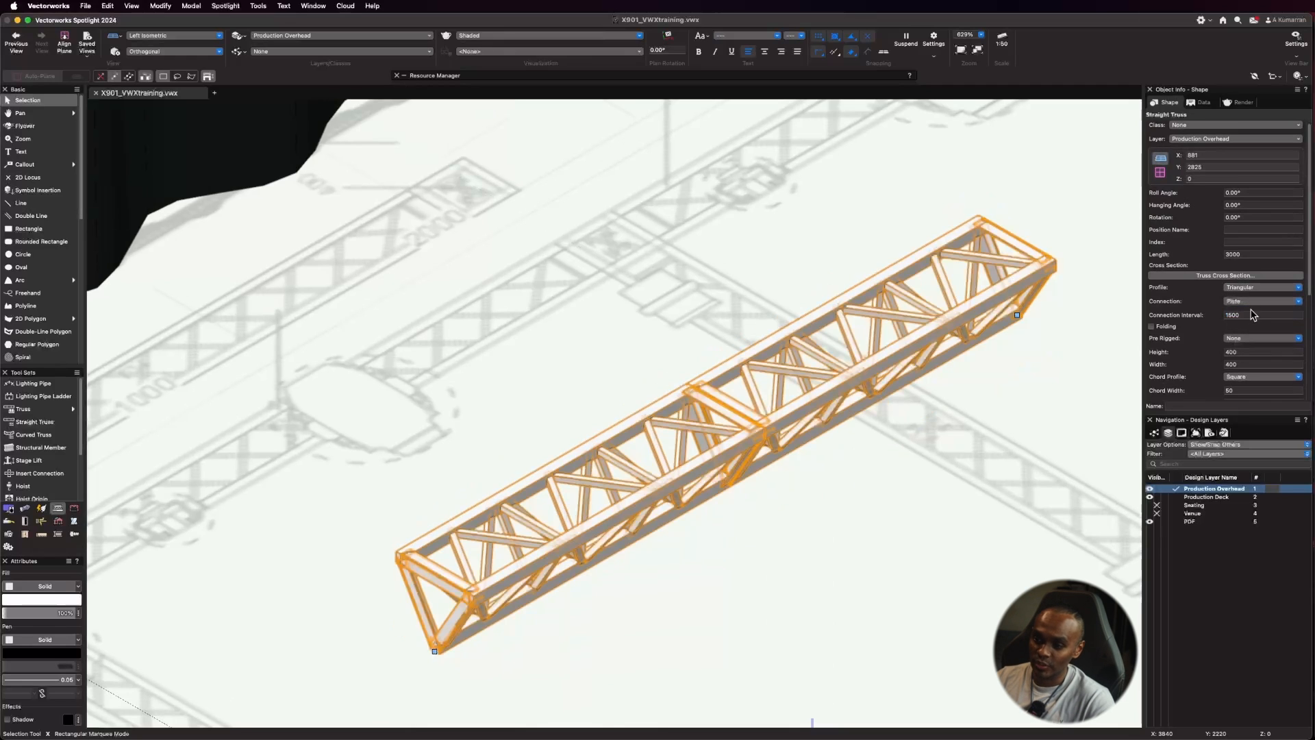
click(1257, 288)
click(1259, 322)
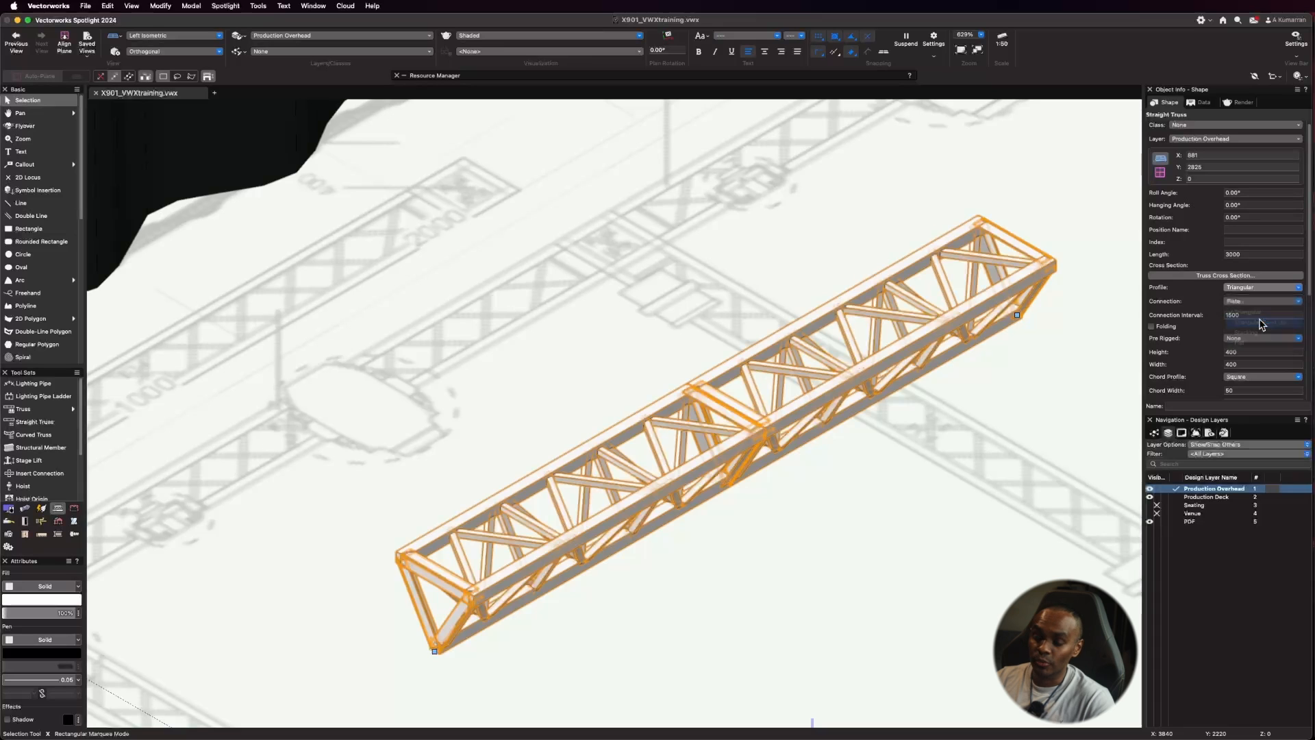
click(1271, 288)
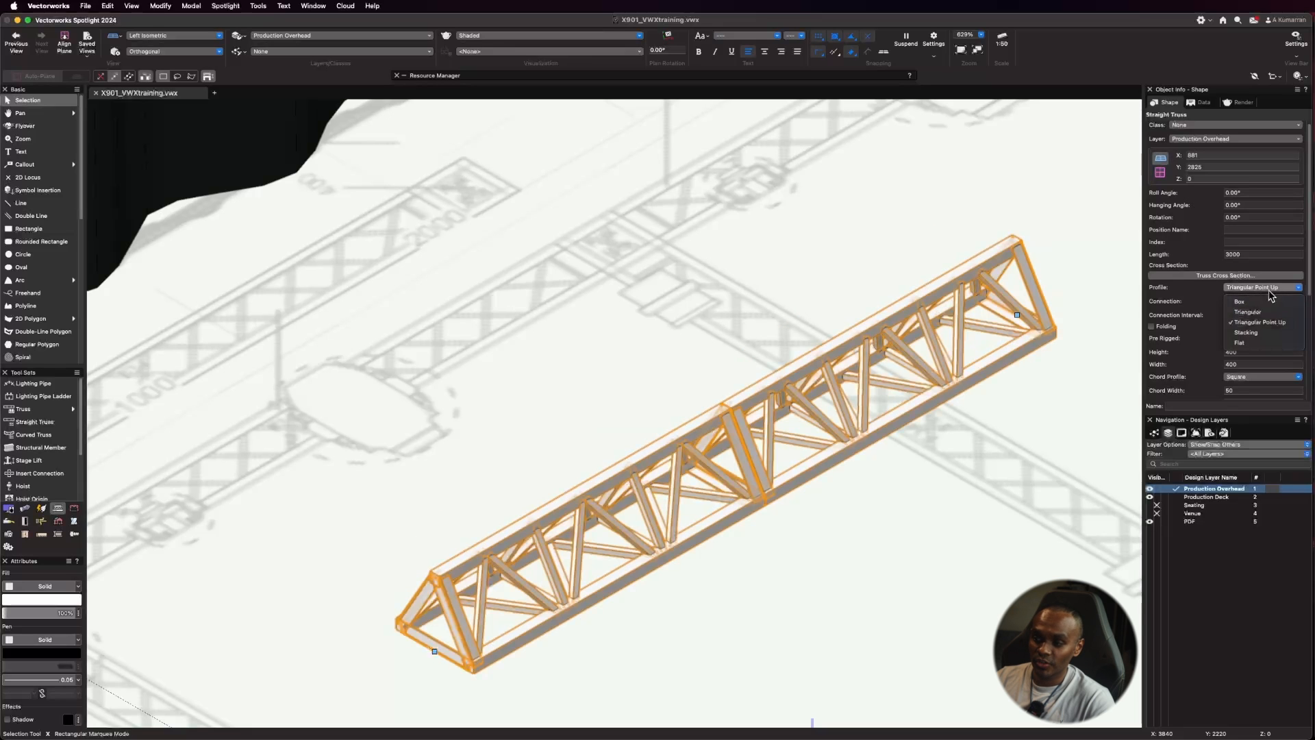
click(1257, 334)
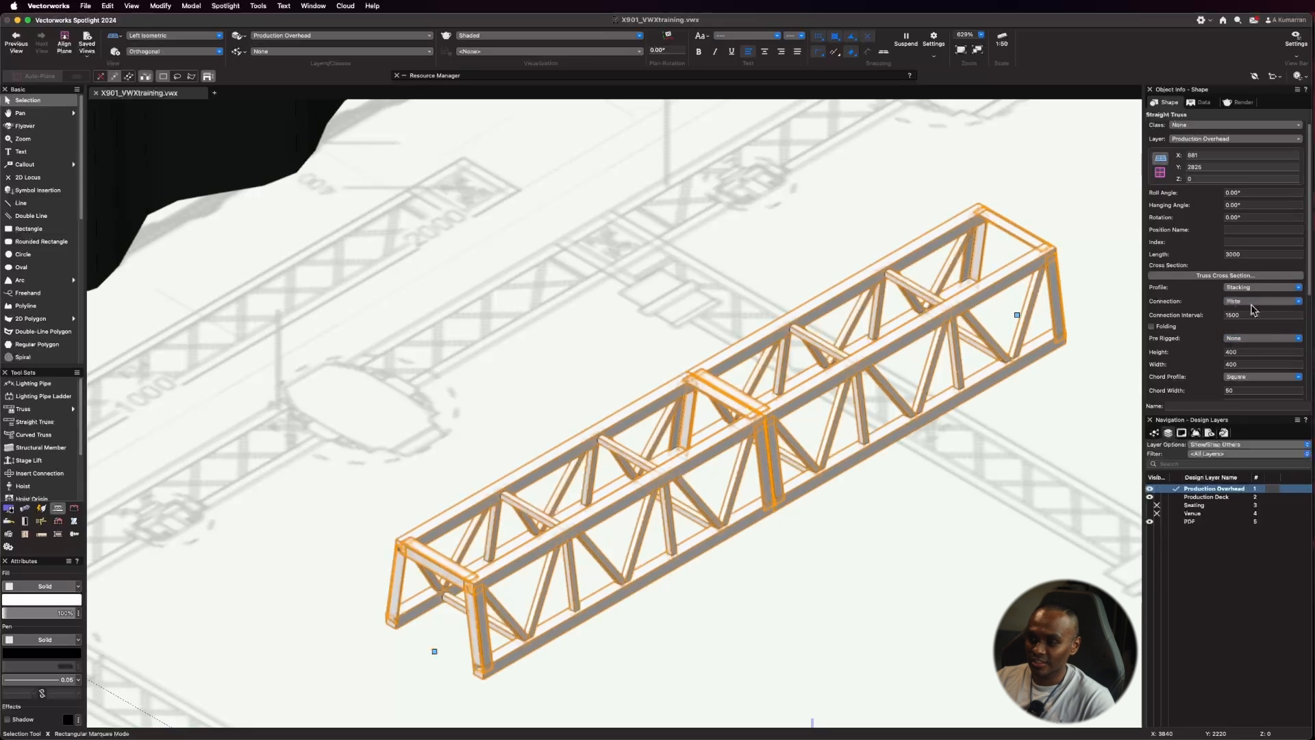
click(1256, 288)
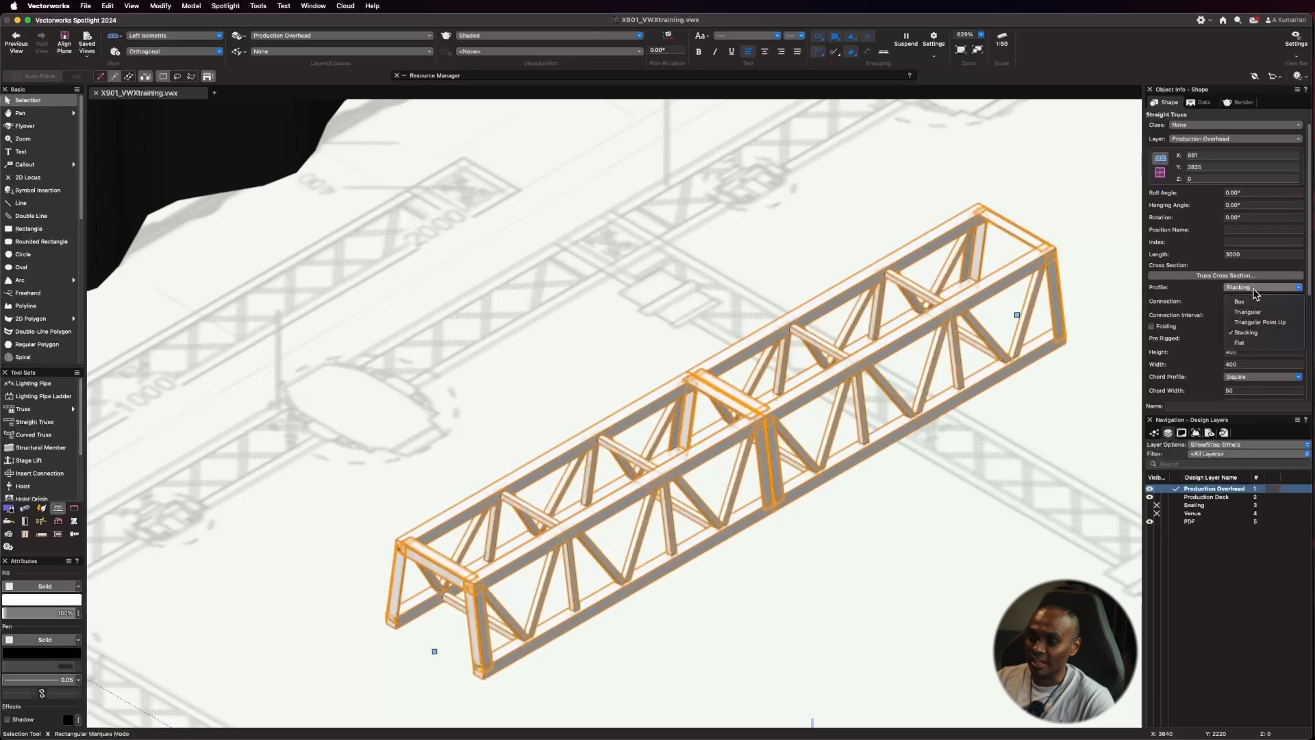
click(1250, 350)
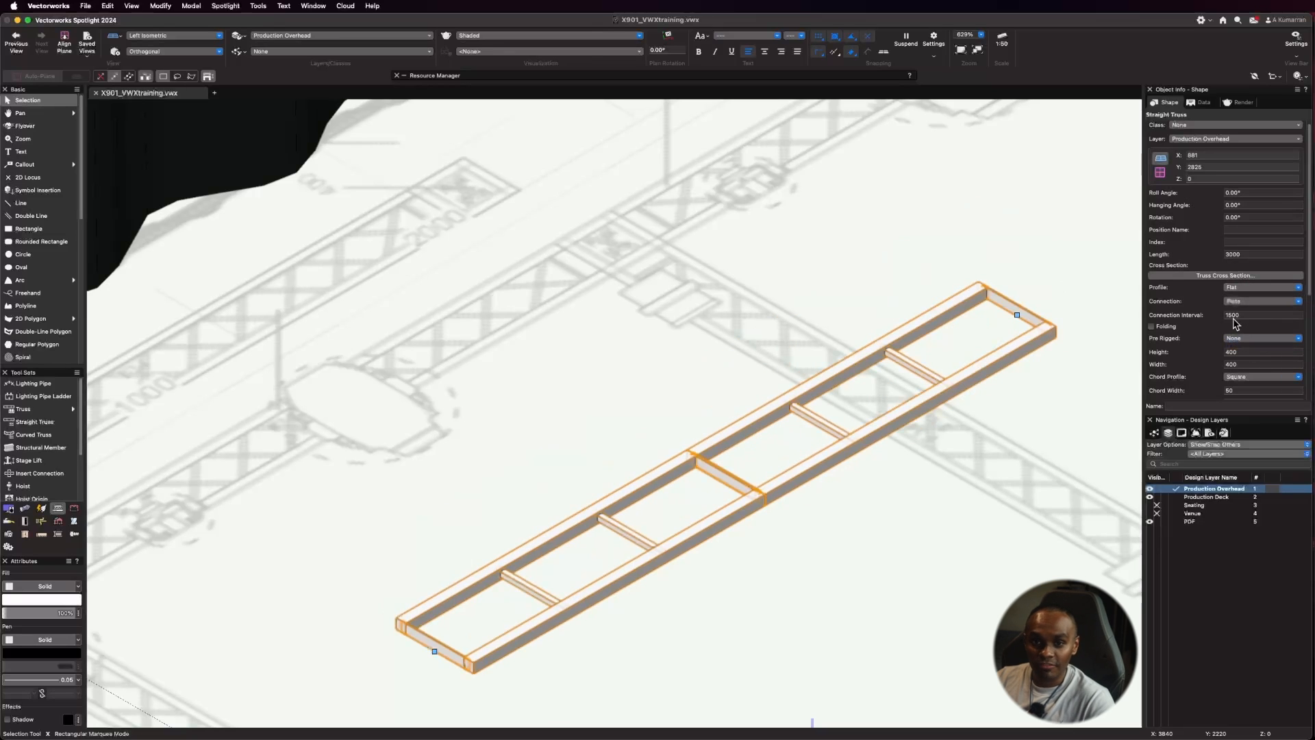
click(1248, 293)
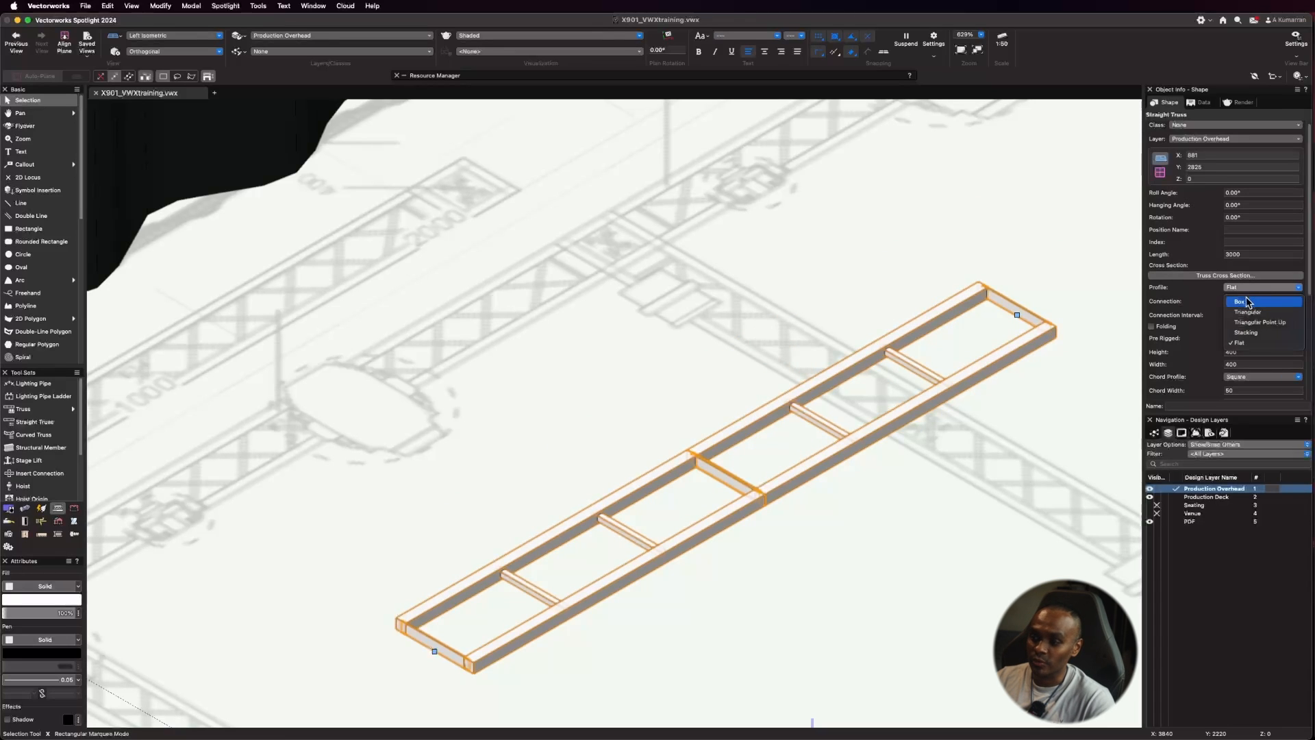
click(1251, 302)
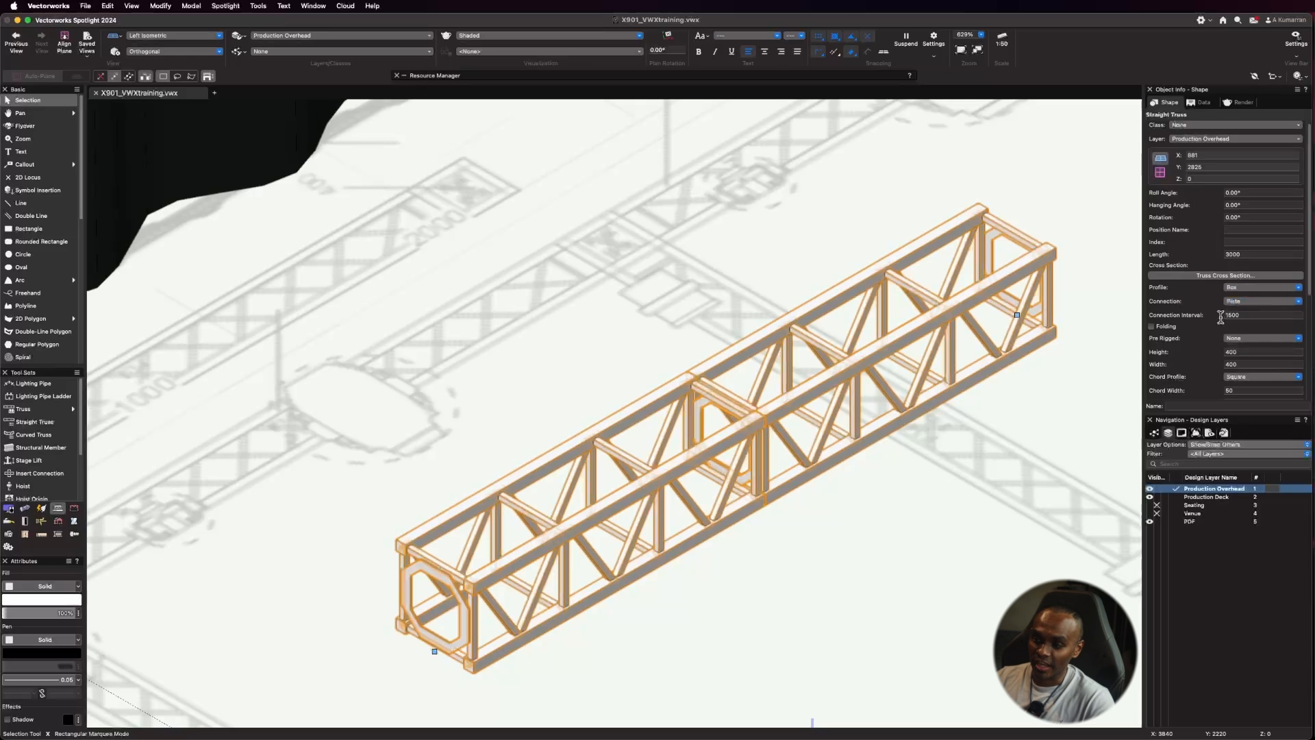
Step: Try the Spigot and Flange connections on the straight truss, and set its connection back to Plate
scroll(1204, 346, down, 1)
scroll(1246, 344, down, 3)
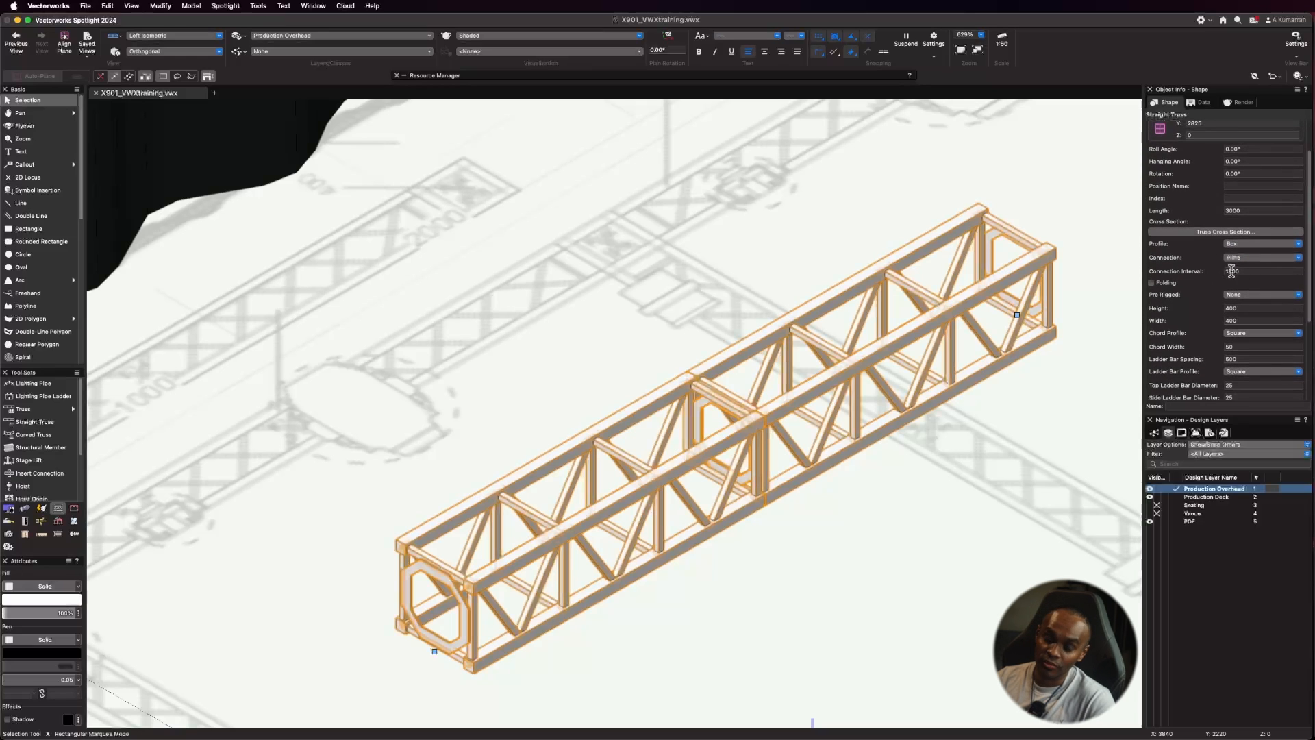
scroll(1281, 264, down, 1)
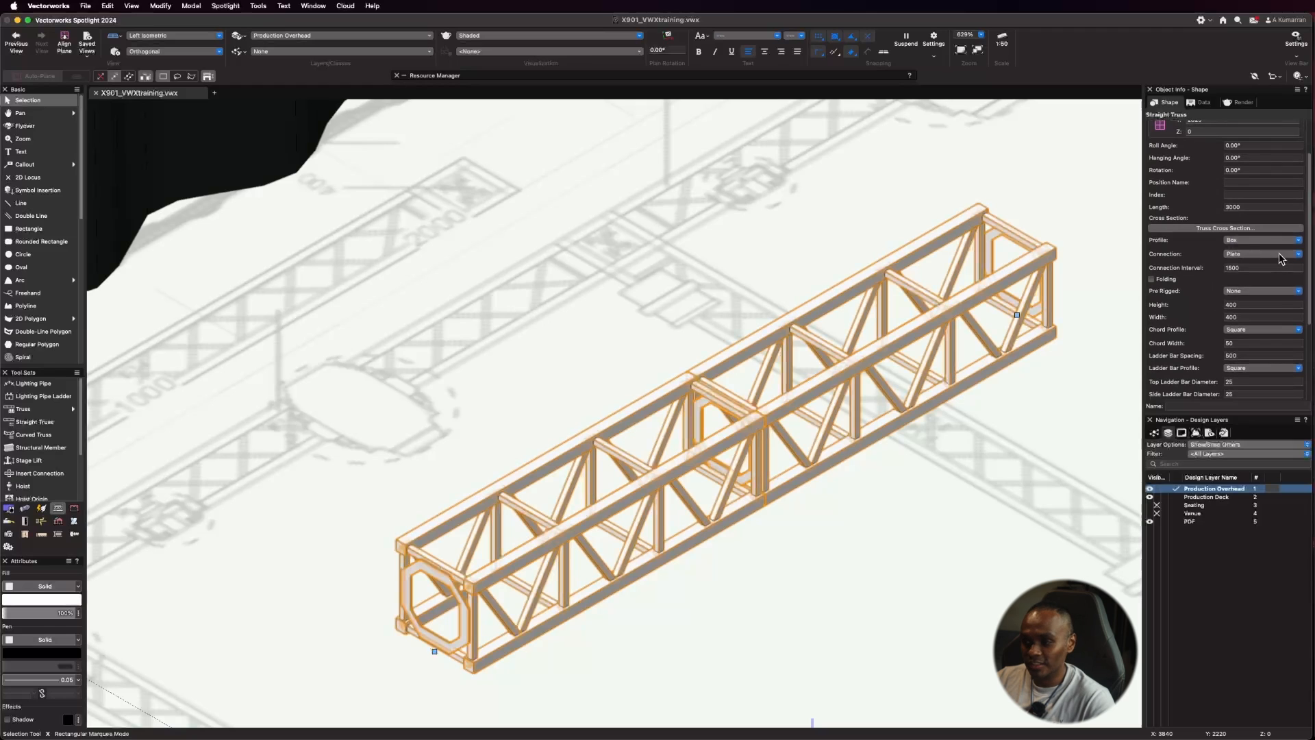
click(1281, 256)
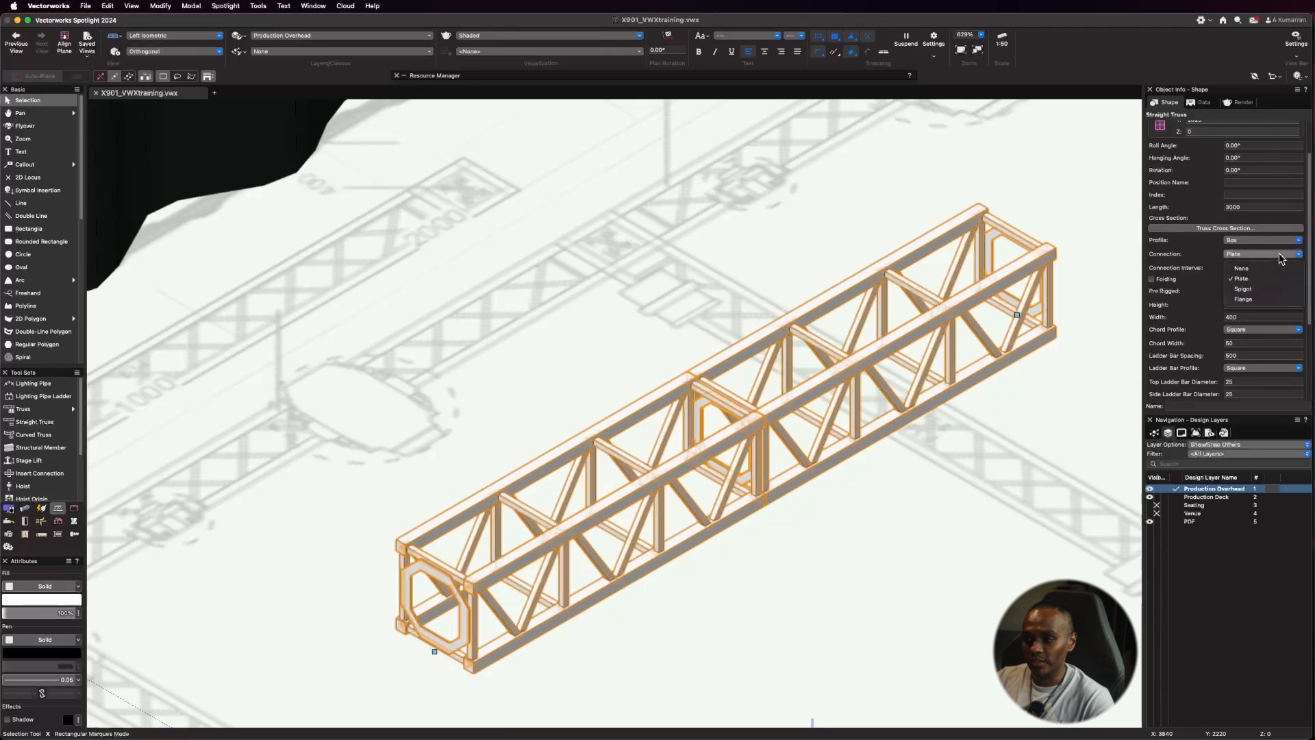
click(1256, 290)
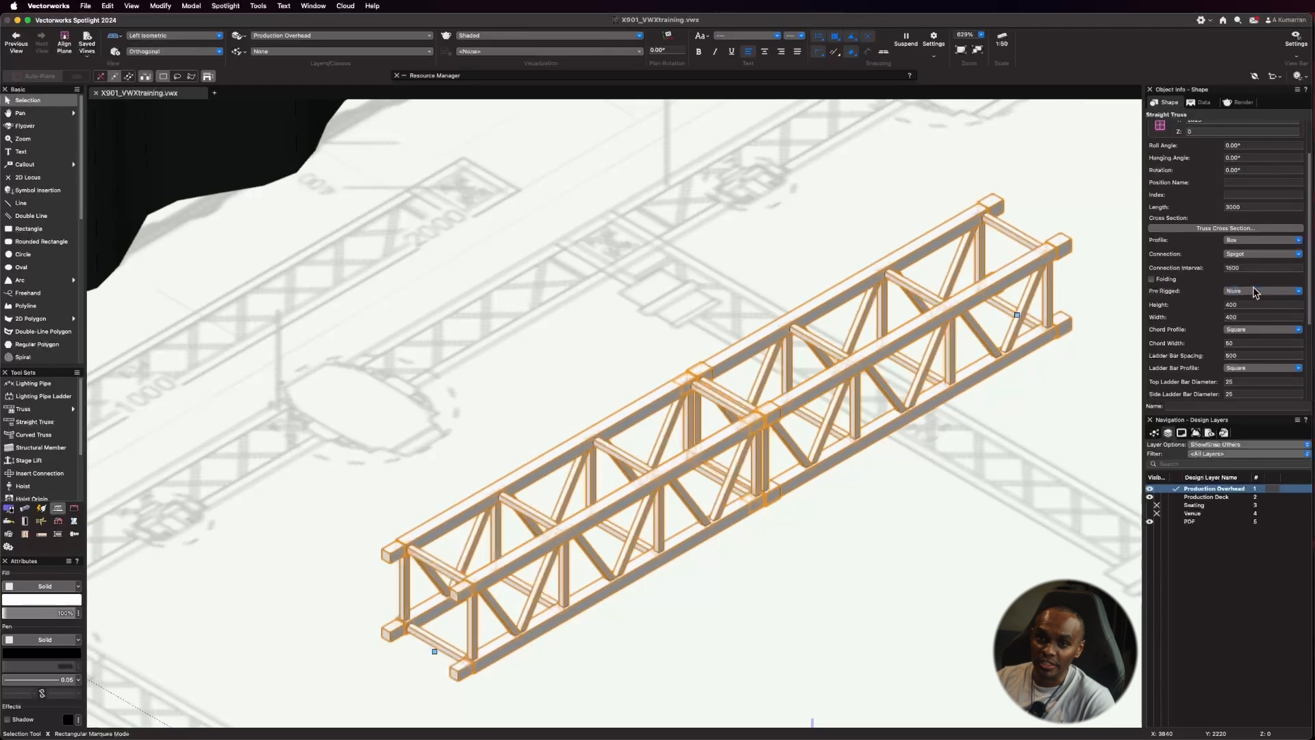
click(1267, 255)
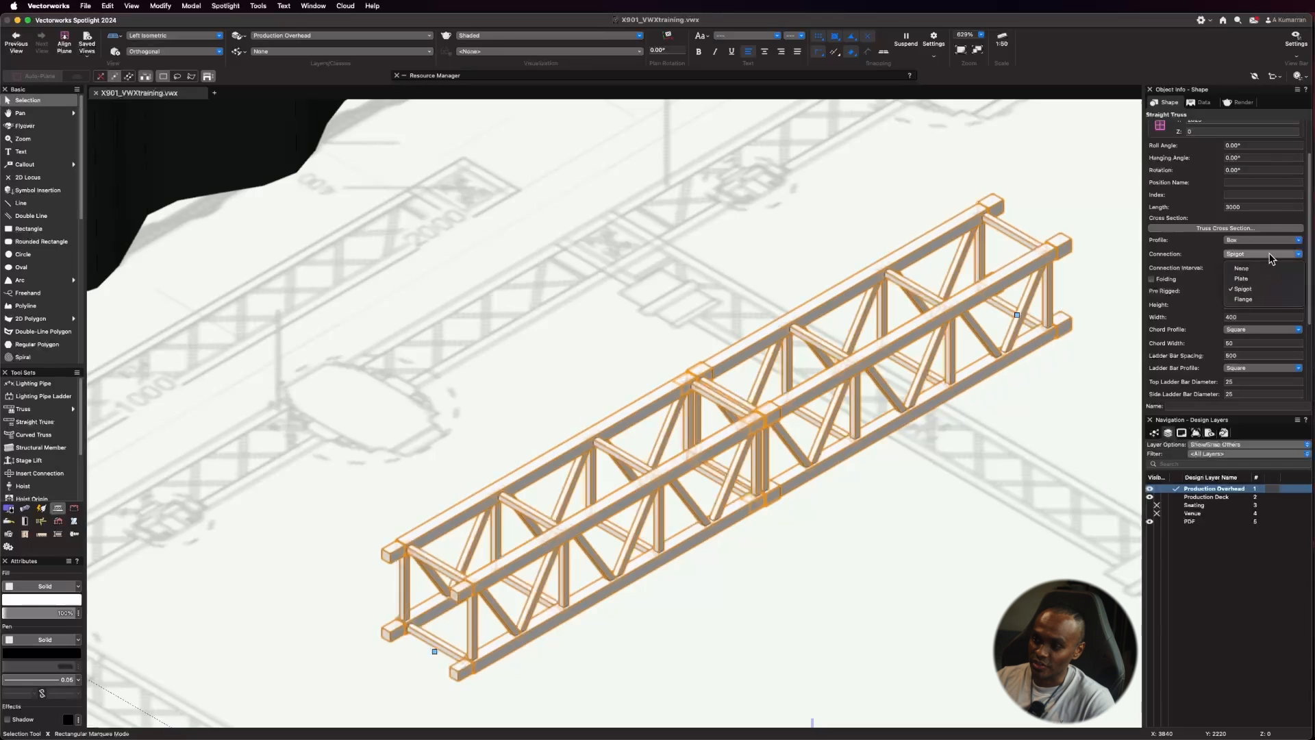
click(1250, 299)
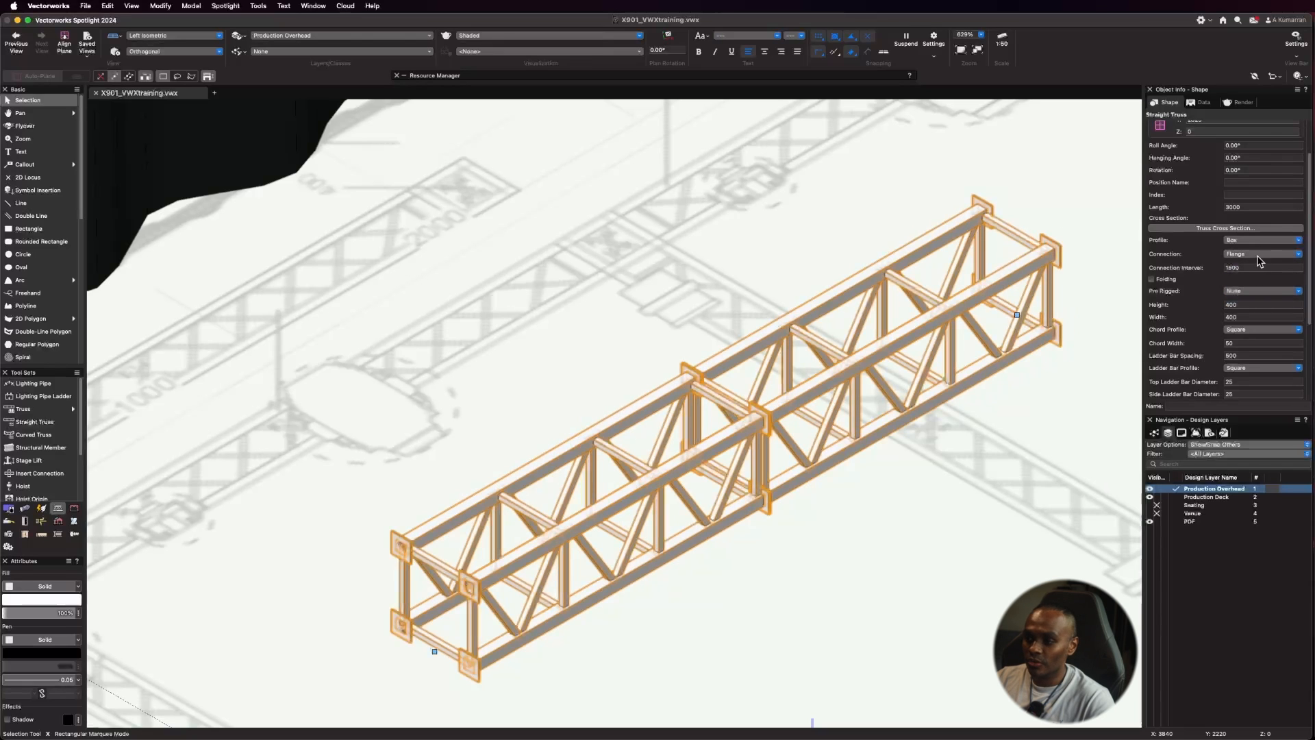
click(1261, 255)
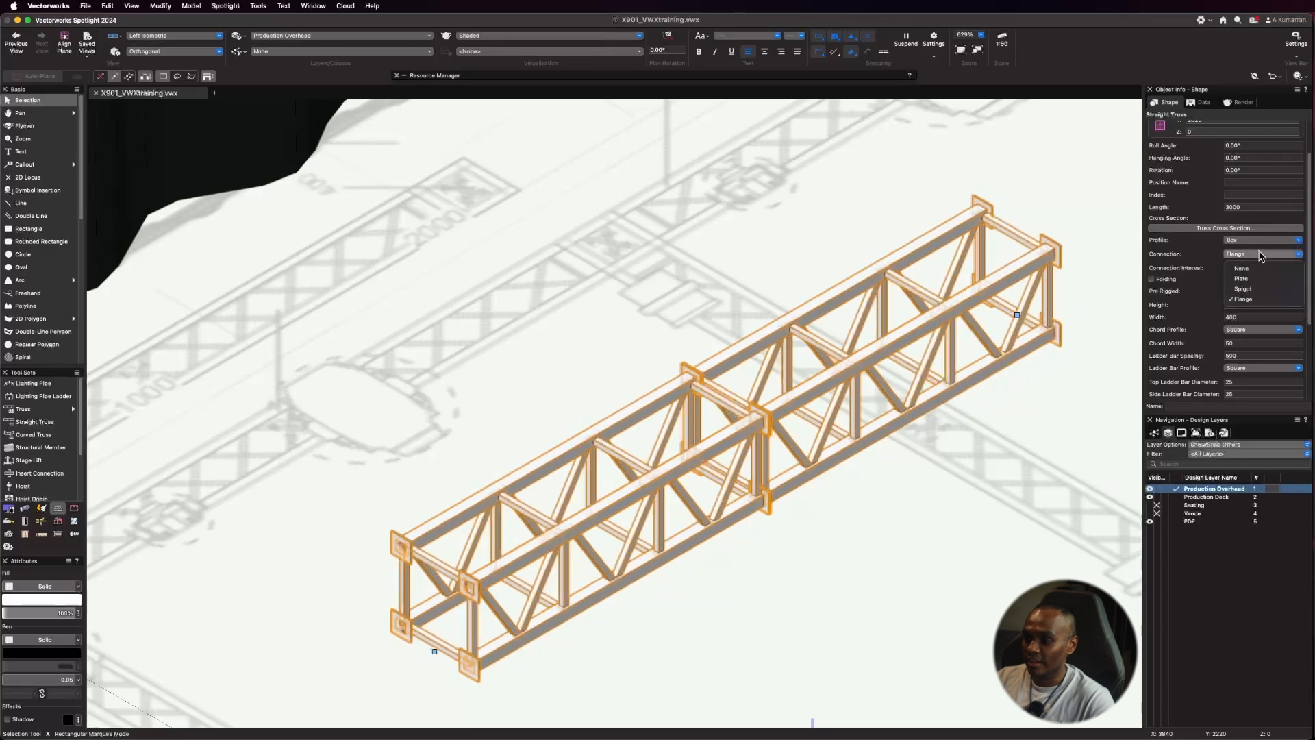
click(1245, 280)
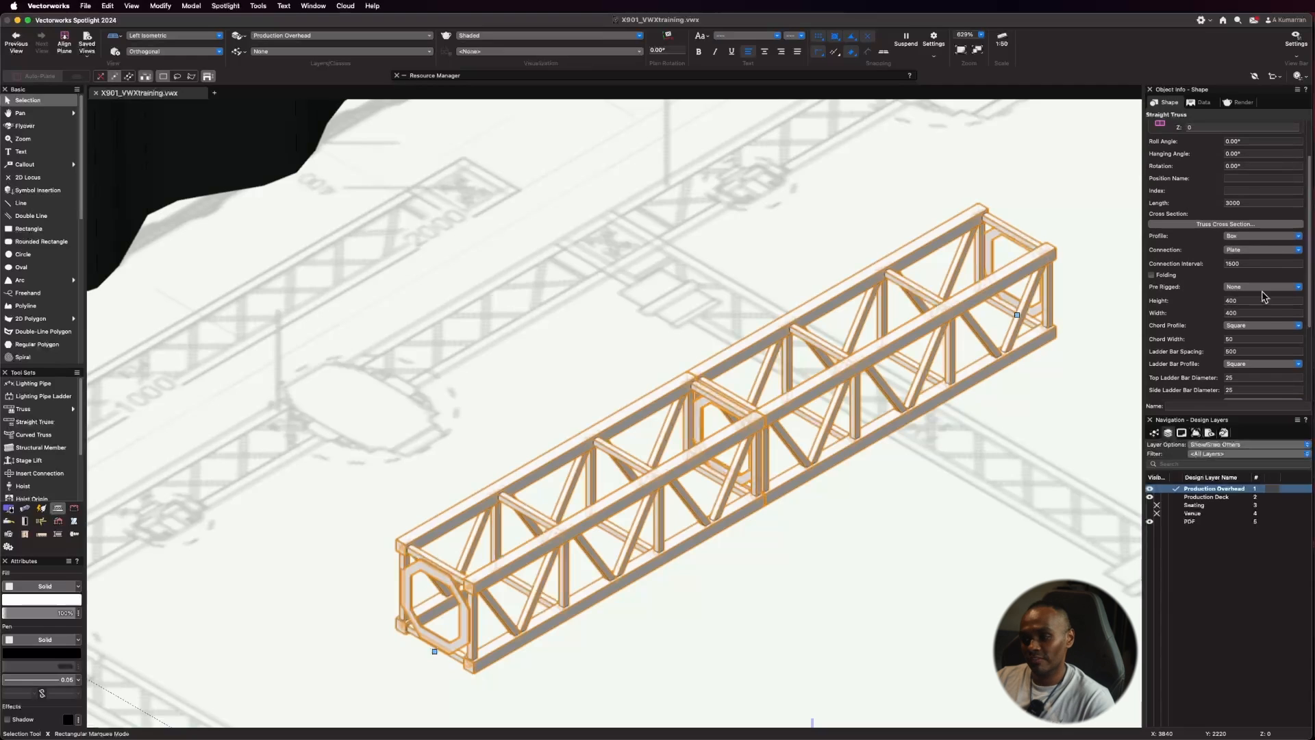
Step: Set the straight truss's chord, ladder bar and lacing profiles to Round
scroll(1264, 296, down, 3)
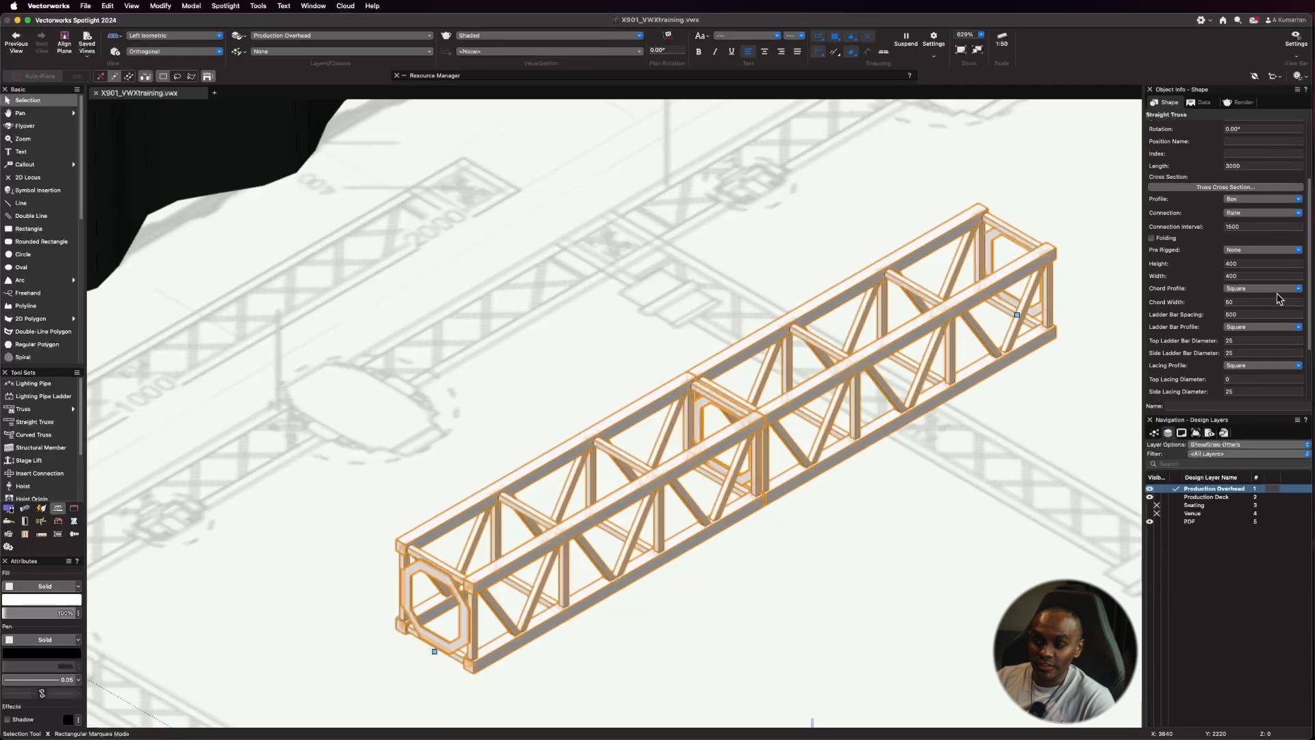
click(1281, 289)
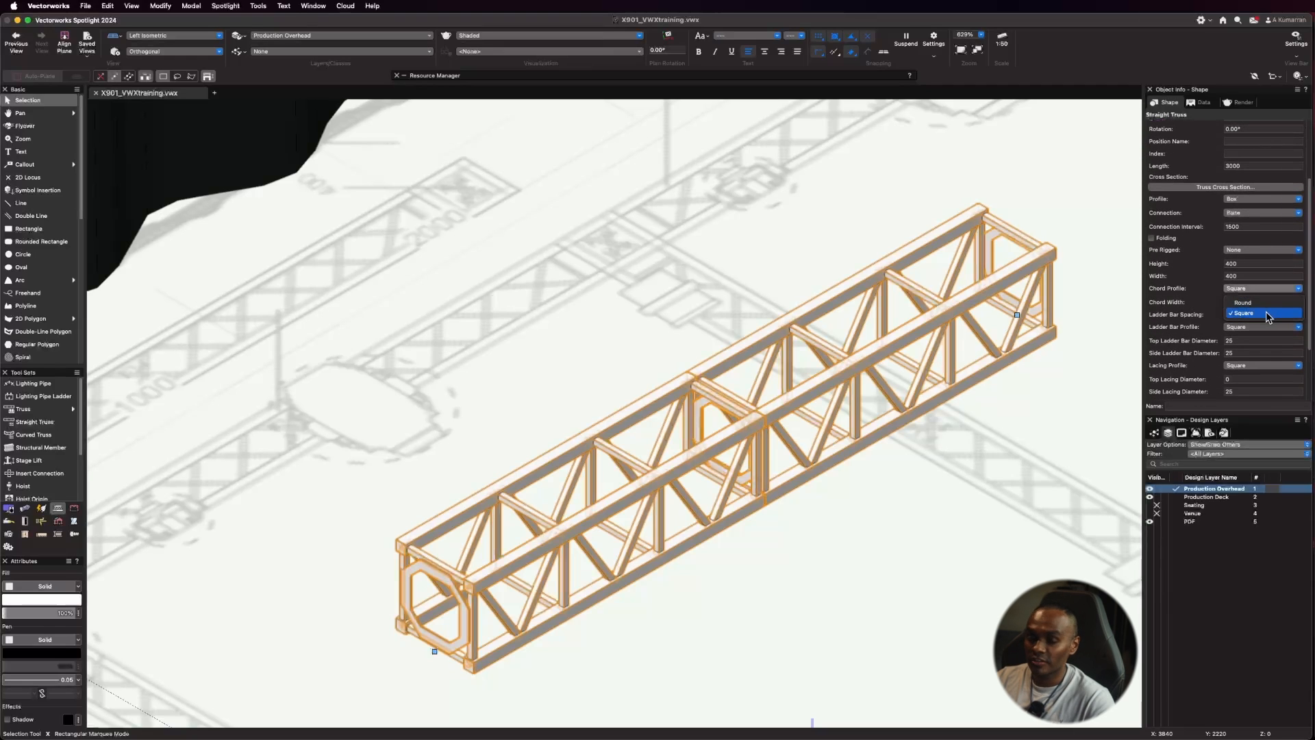
click(1267, 304)
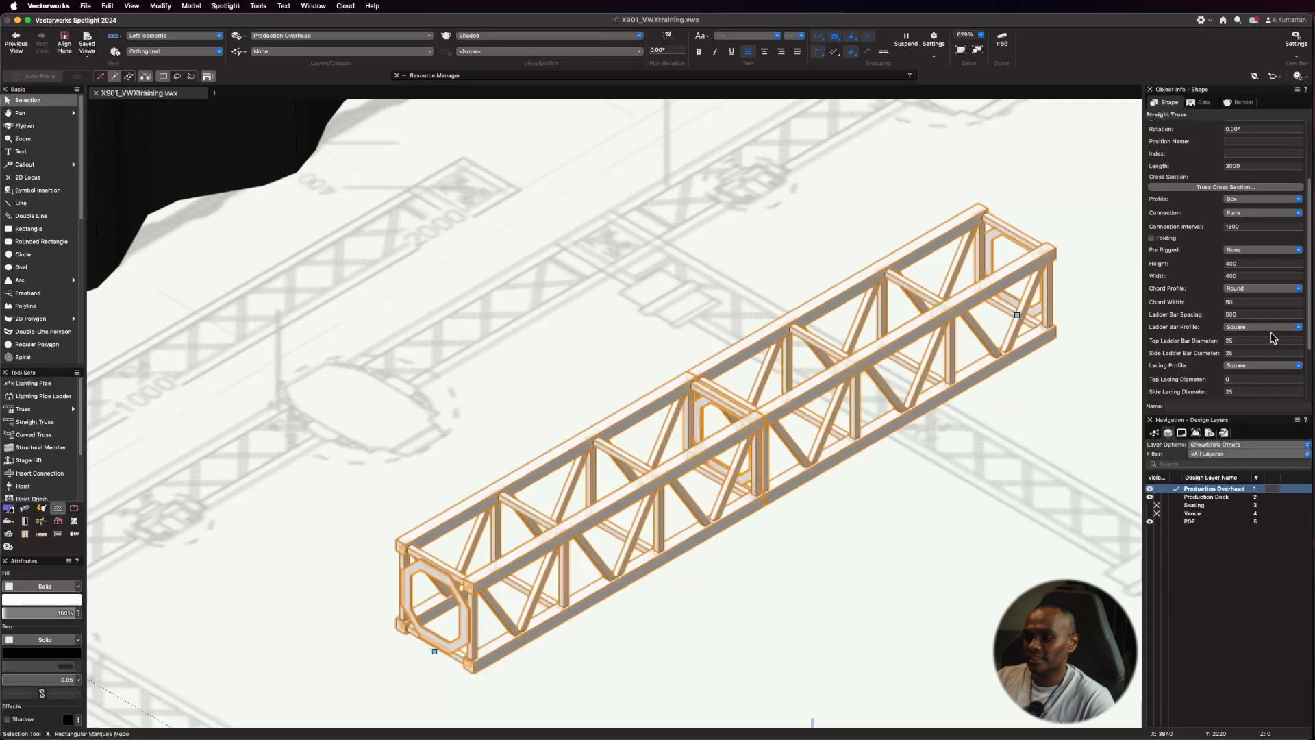
click(1260, 327)
click(1252, 353)
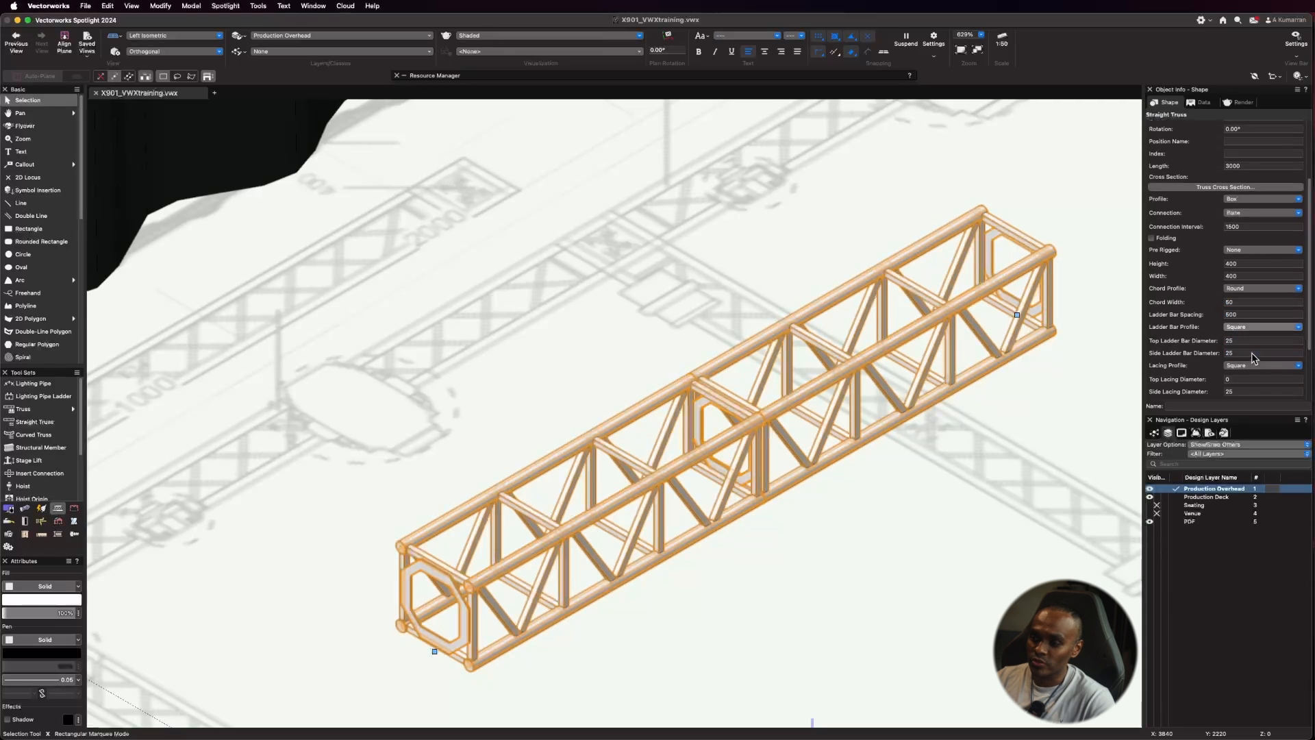
click(1267, 372)
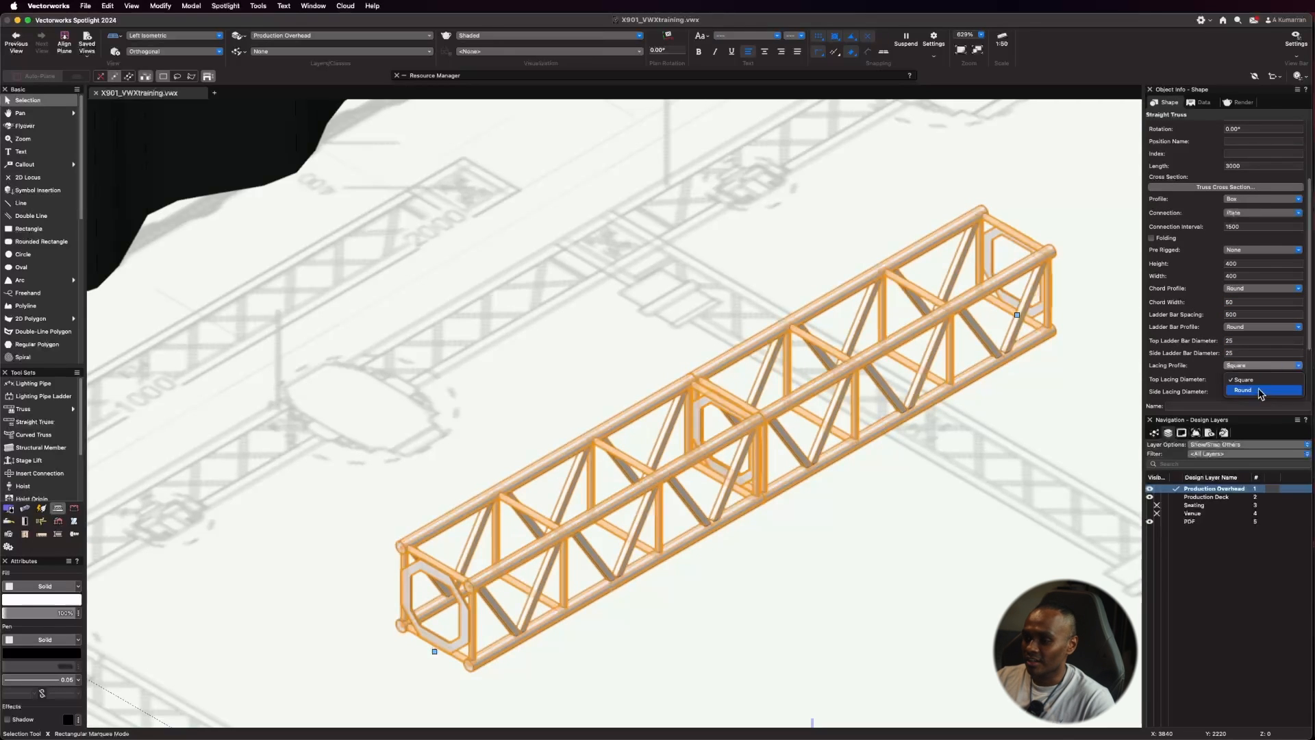
click(1260, 390)
scroll(1225, 282, down, 2)
scroll(1226, 291, down, 1)
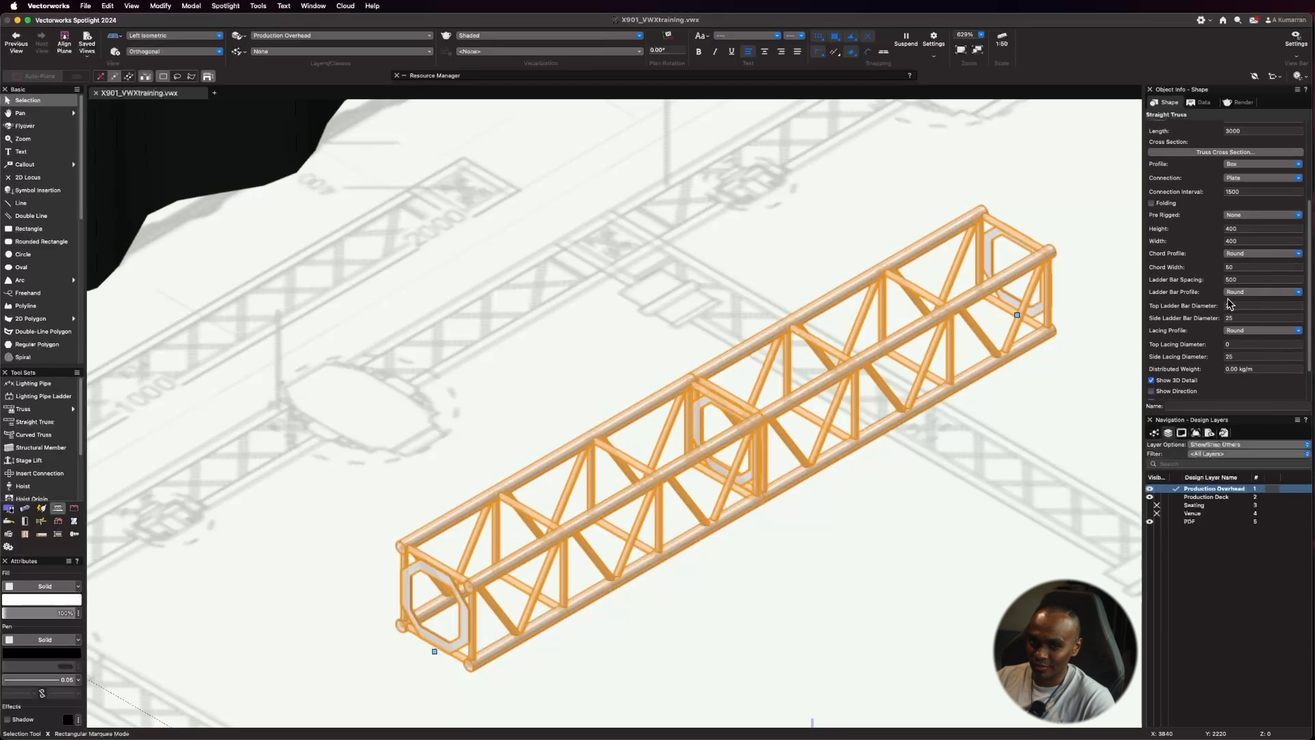
scroll(1233, 303, down, 2)
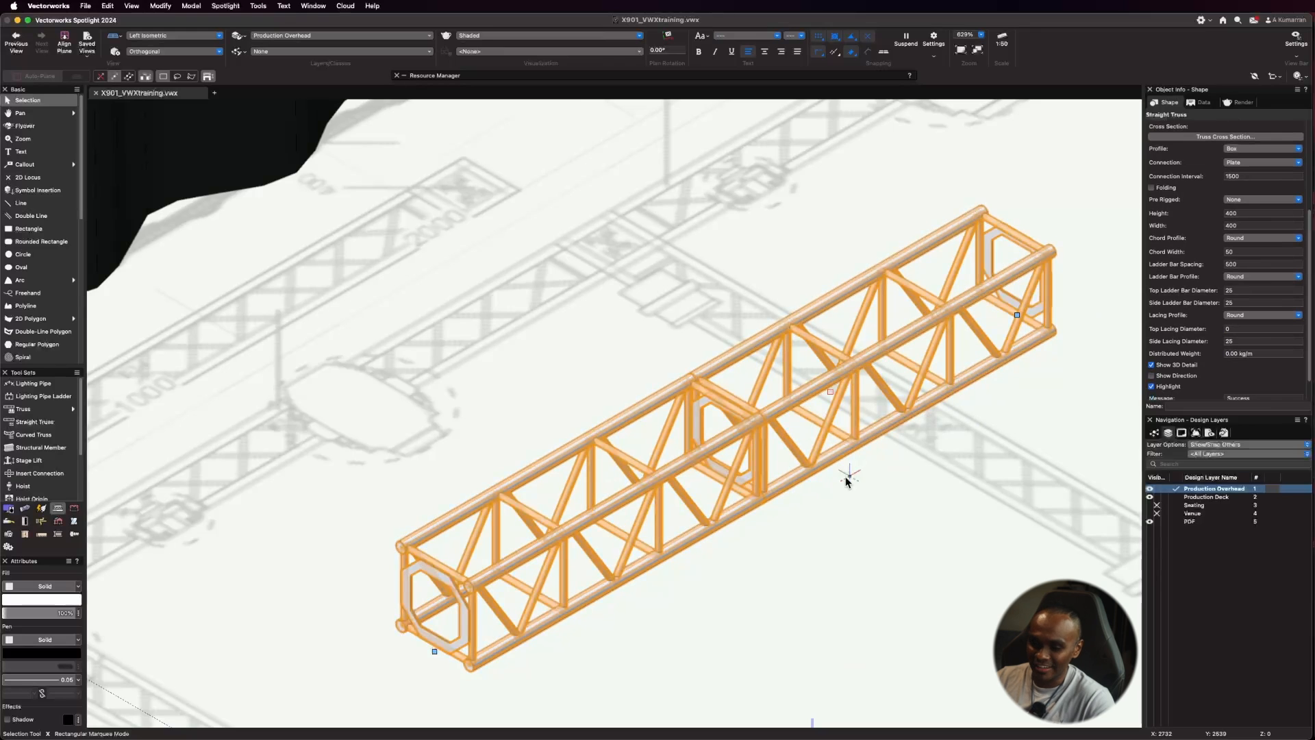
scroll(848, 475, up, 1)
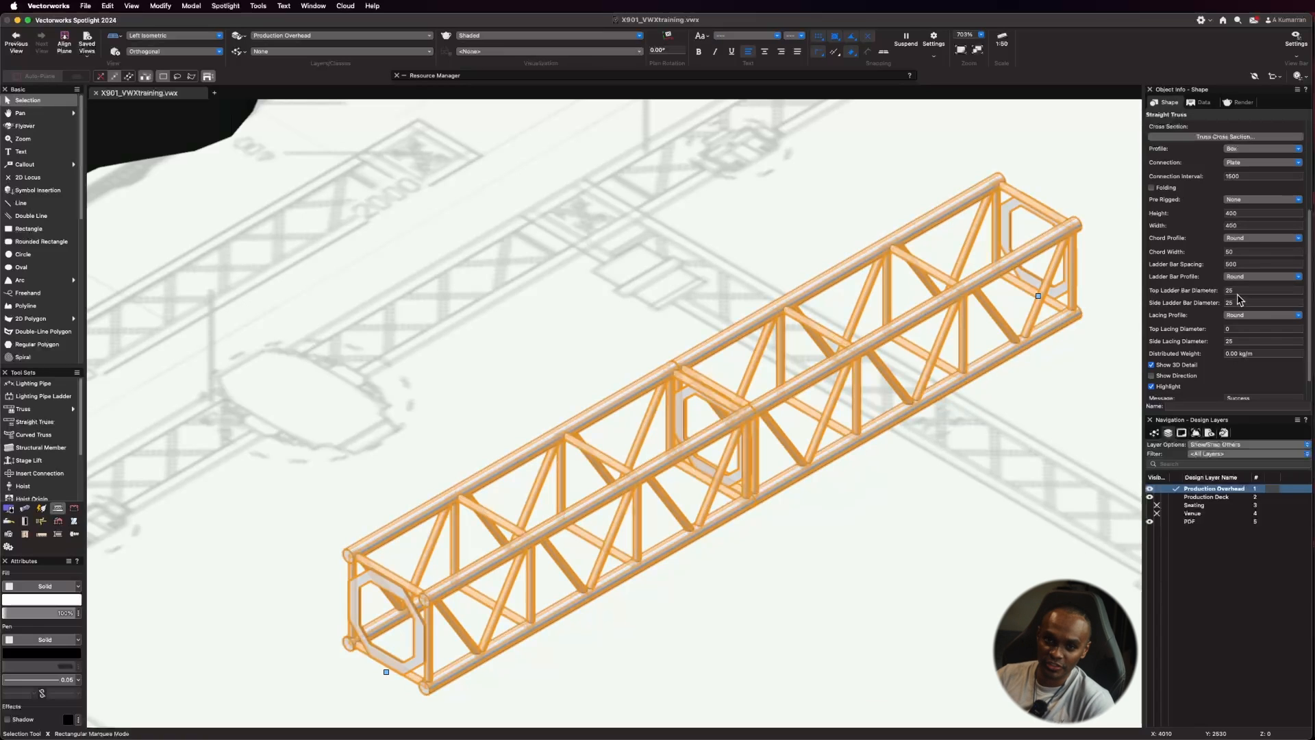
Step: Set the straight truss's height to 800 mm and look over its remaining properties
click(1250, 213)
drag(1266, 210, 1196, 209)
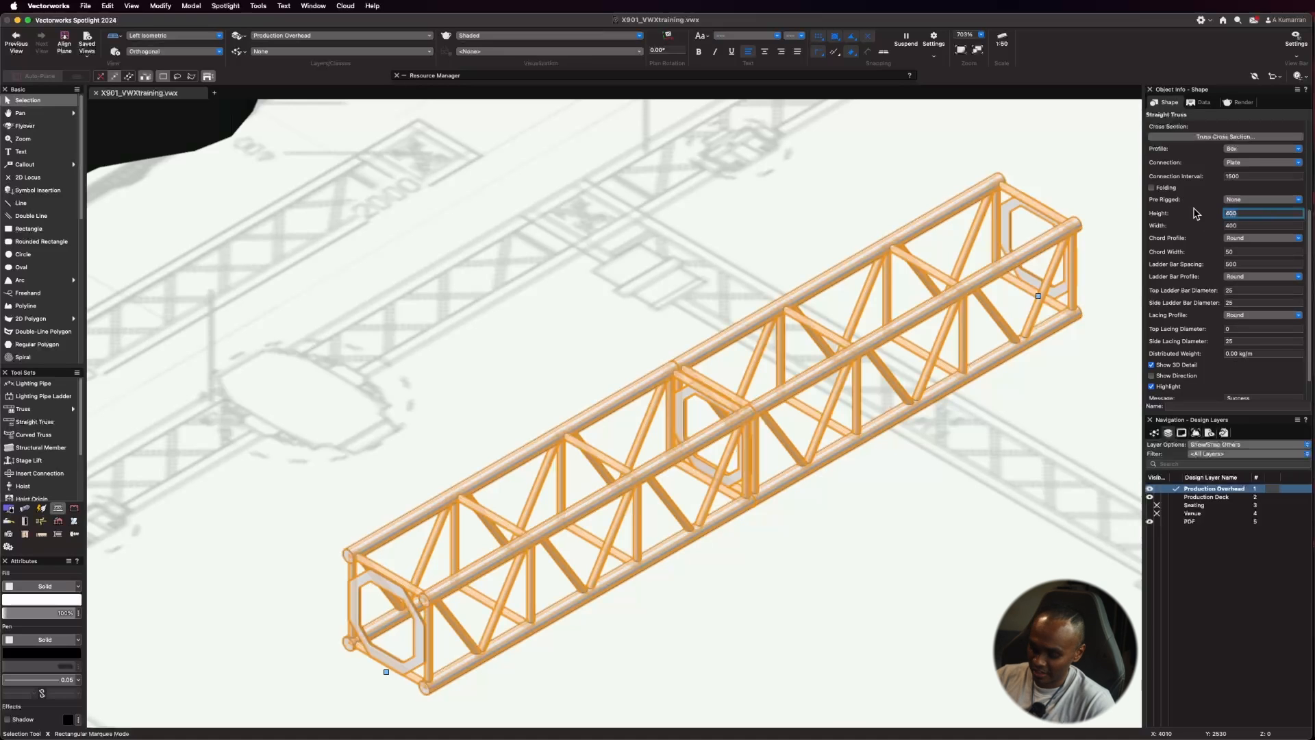
text(8)
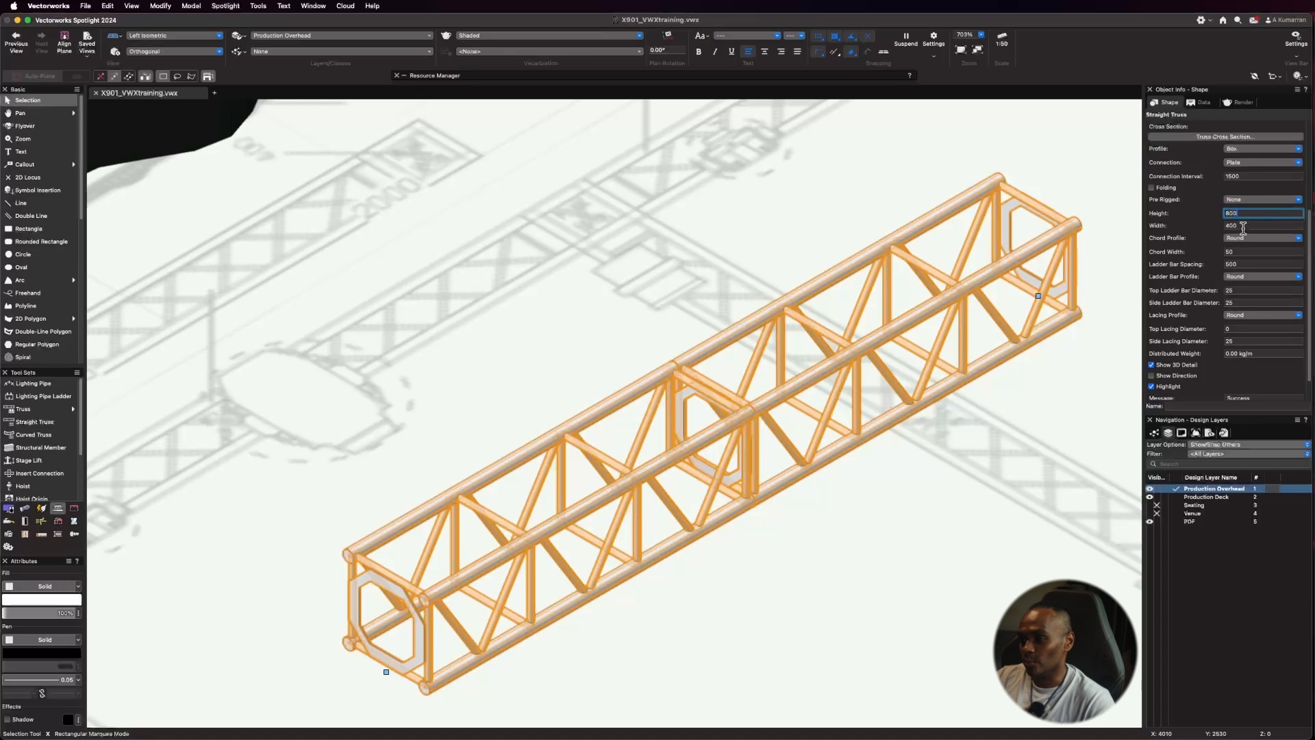
key(Tab)
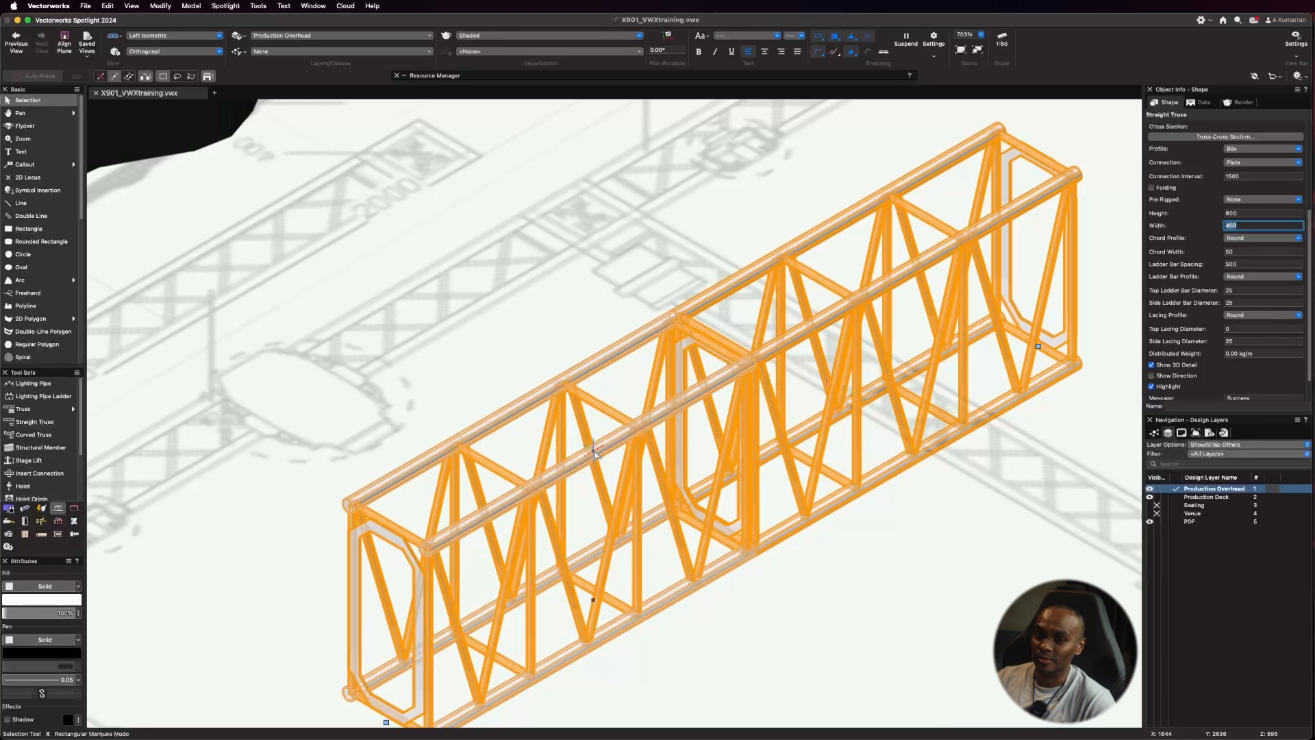
scroll(1248, 353, down, 2)
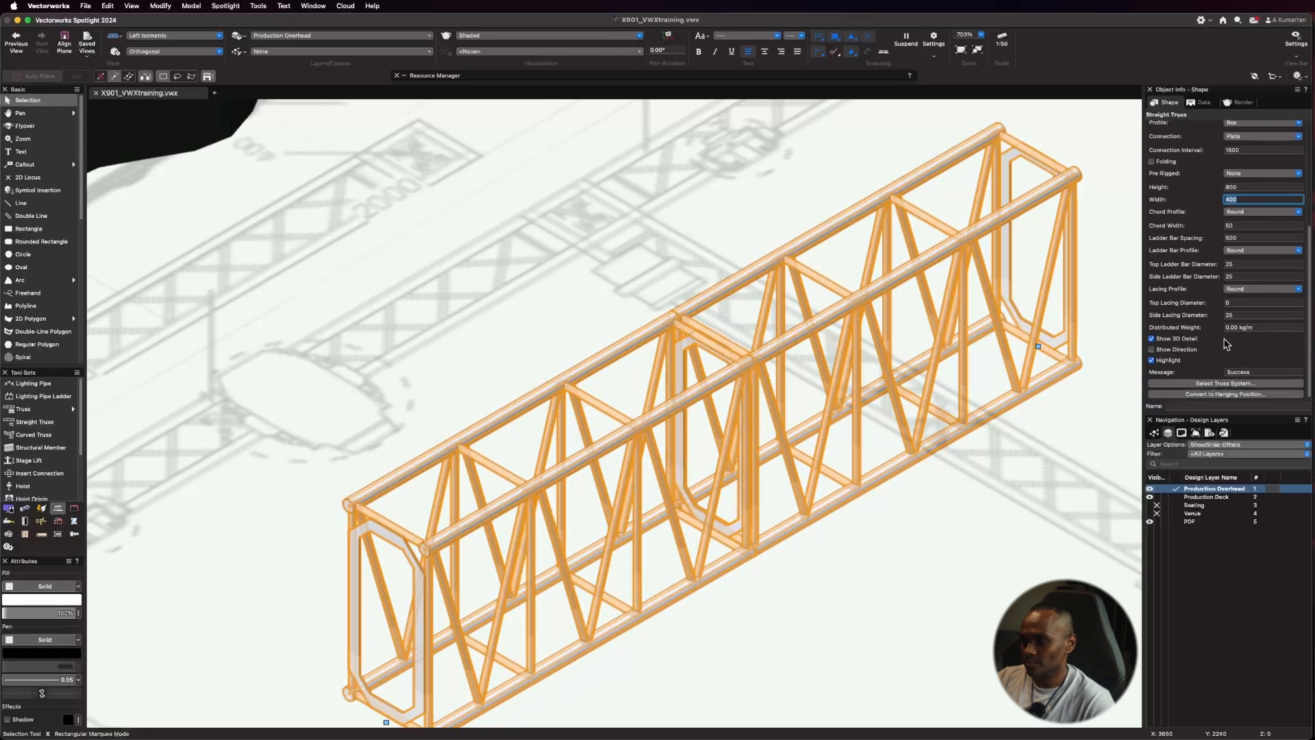
scroll(1233, 329, down, 1)
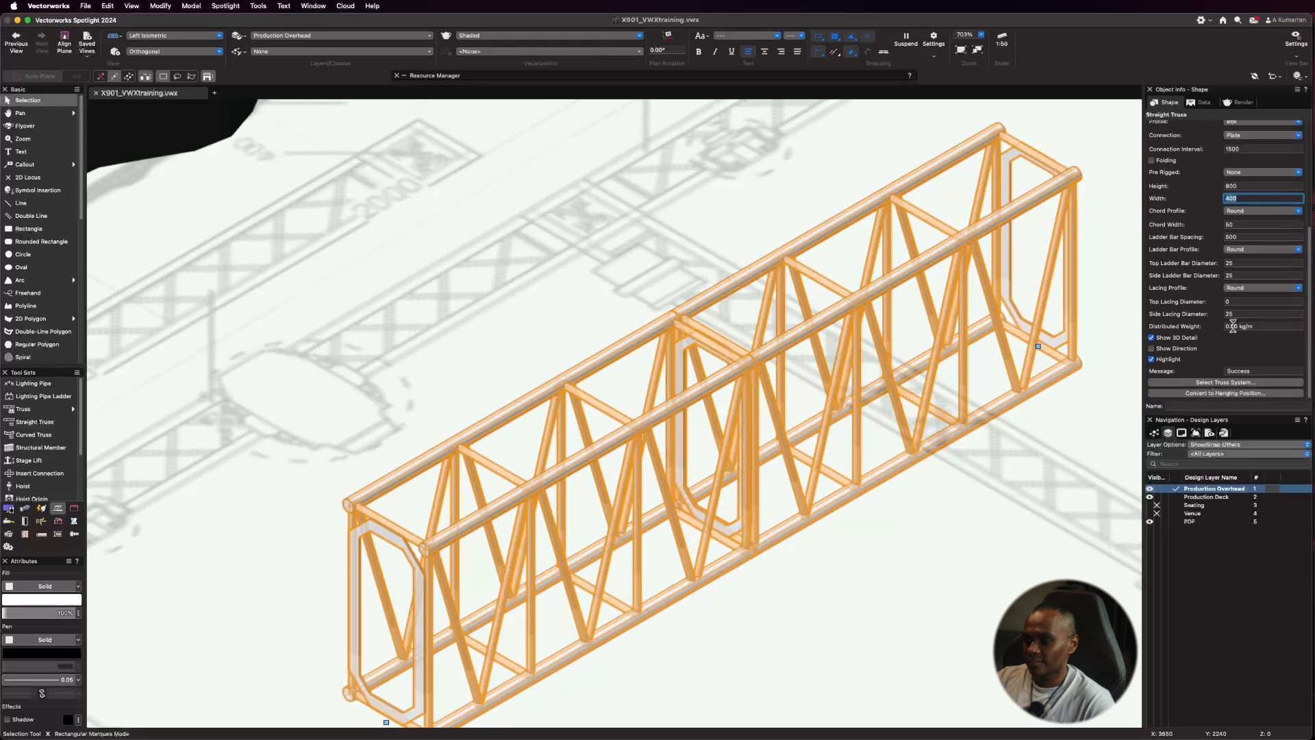
scroll(585, 397, down, 4)
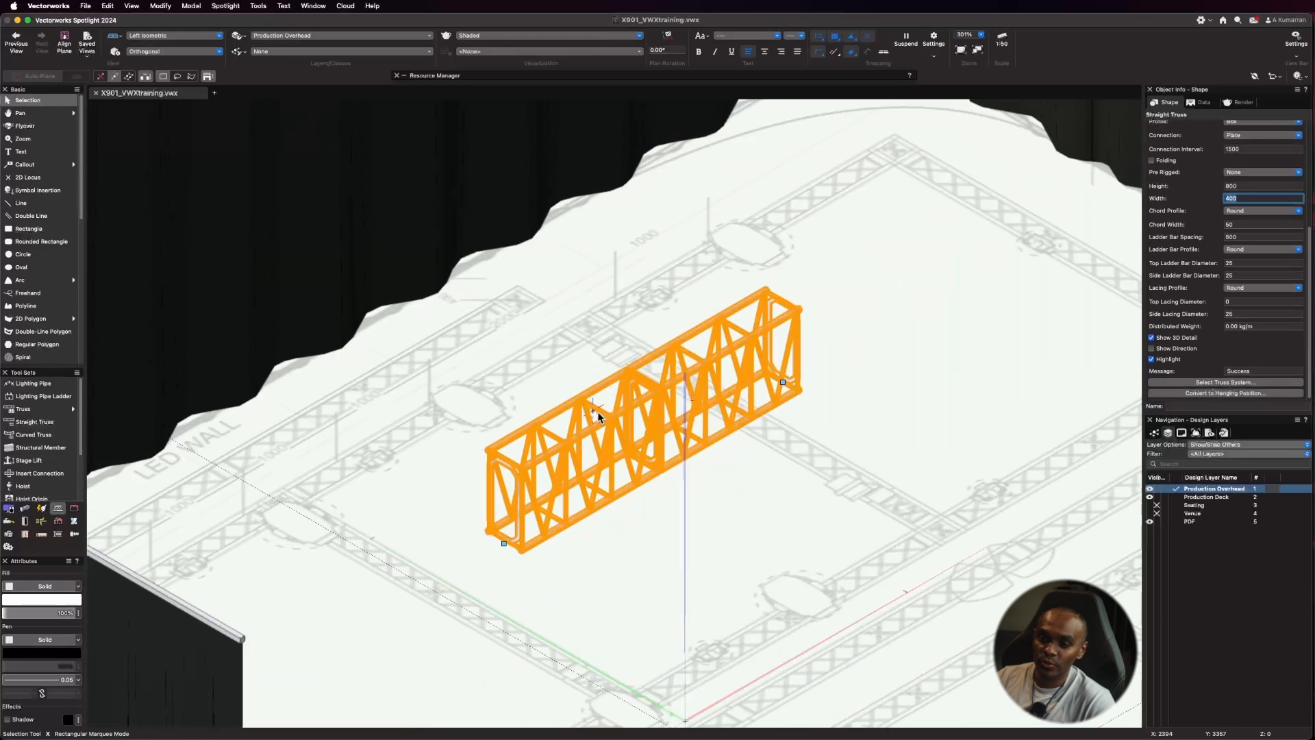
scroll(699, 402, up, 3)
Step: Try a 90° rotation on the straight truss, and set its rotation back to 0°
scroll(1252, 212, up, 5)
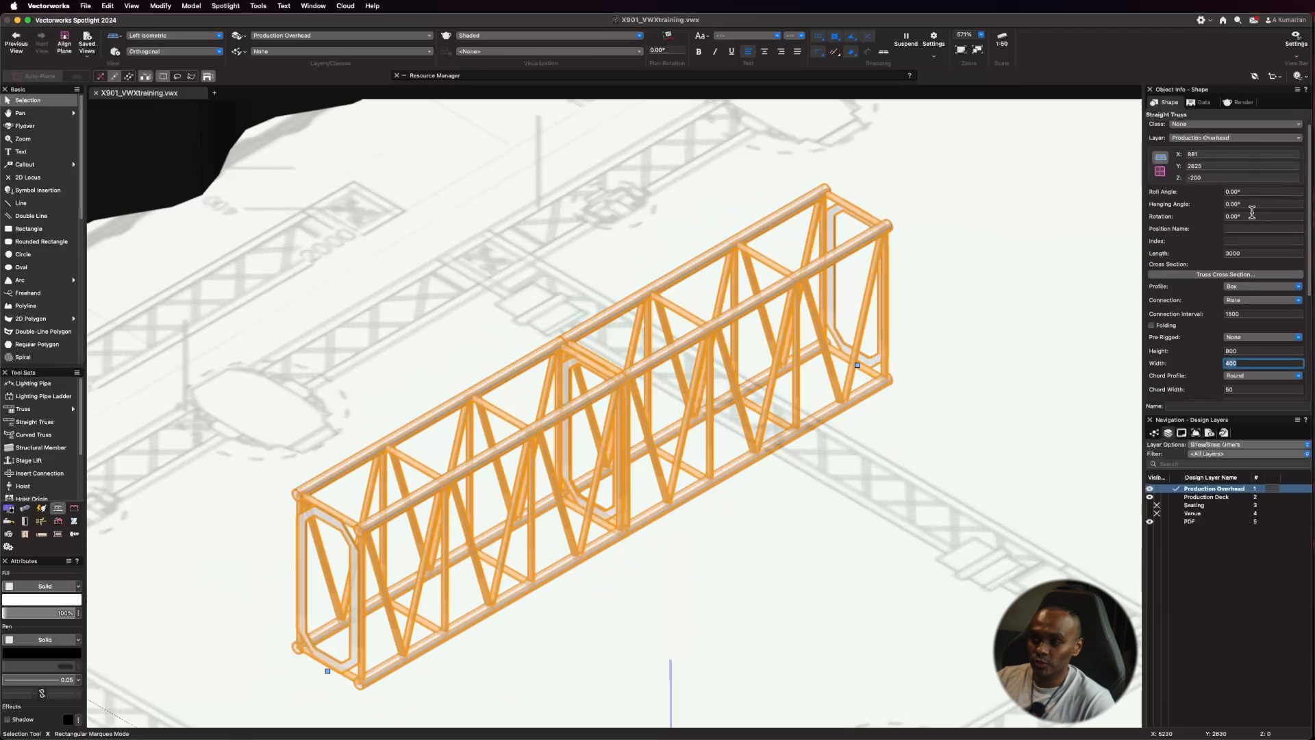
click(1266, 207)
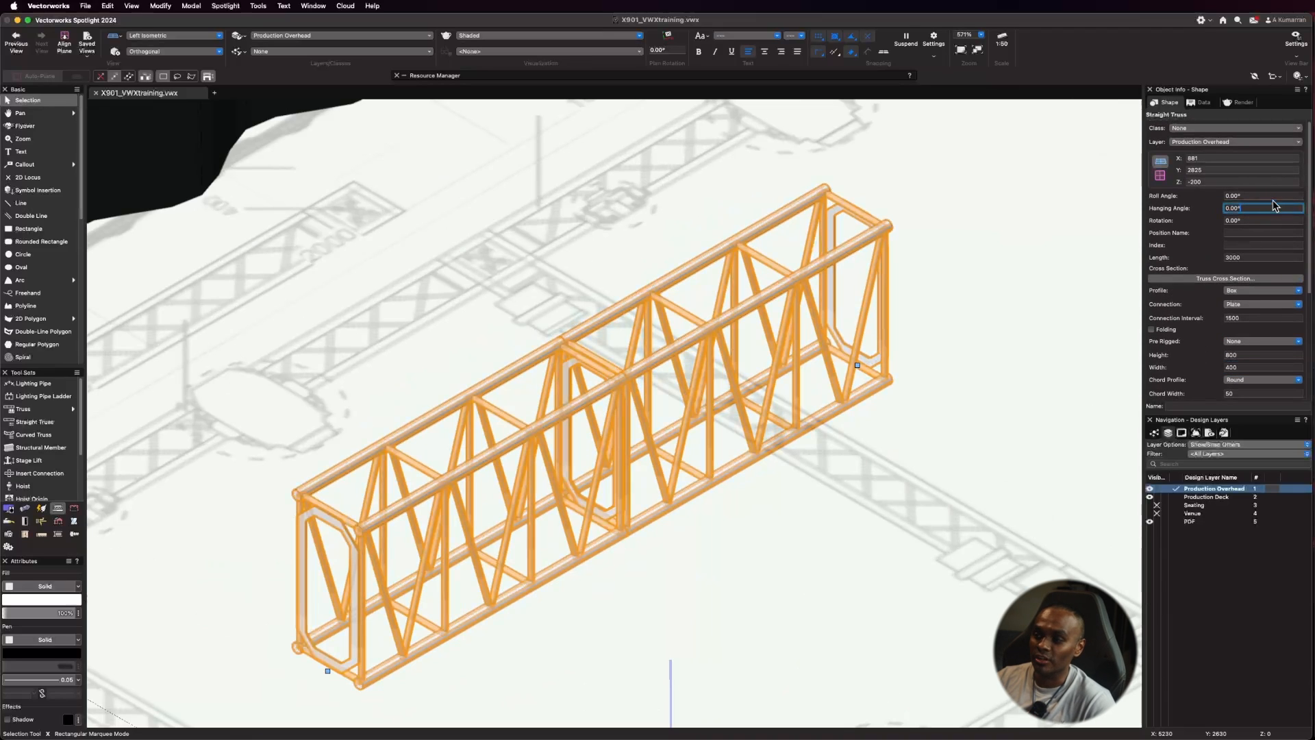
click(1272, 196)
click(1267, 209)
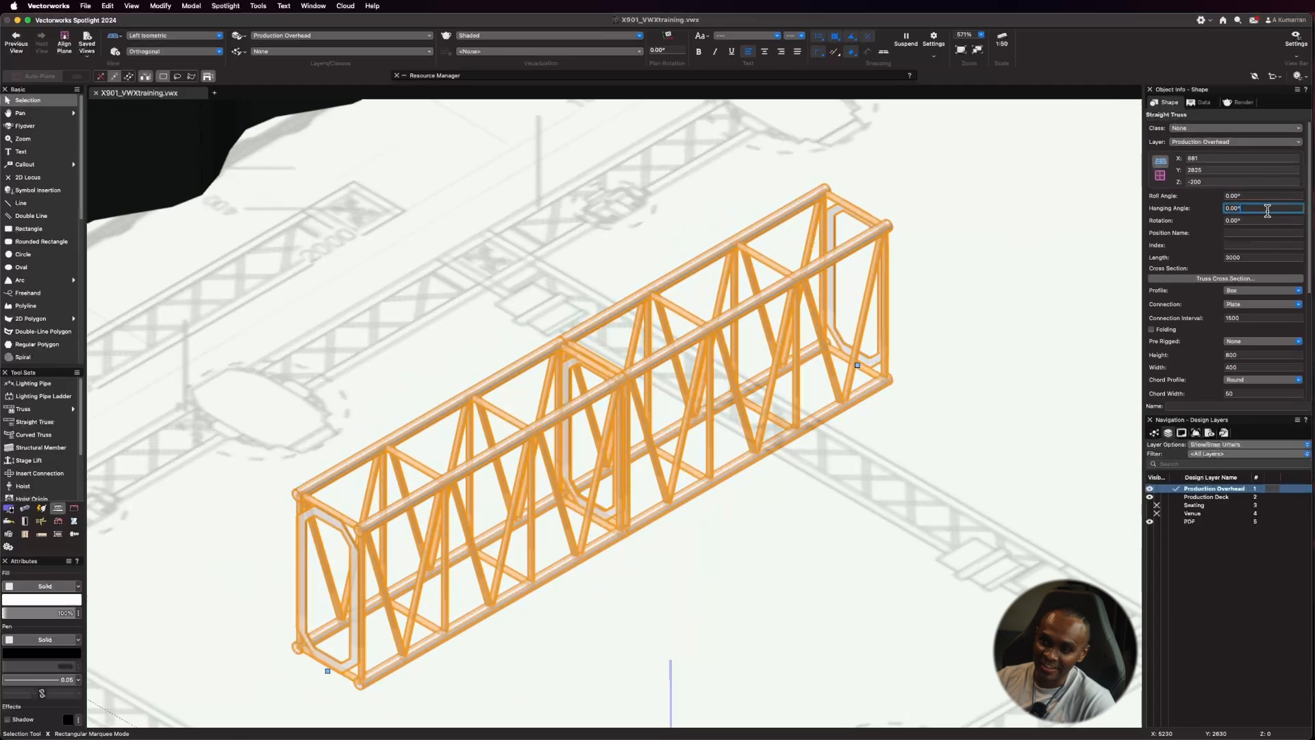
click(1268, 222)
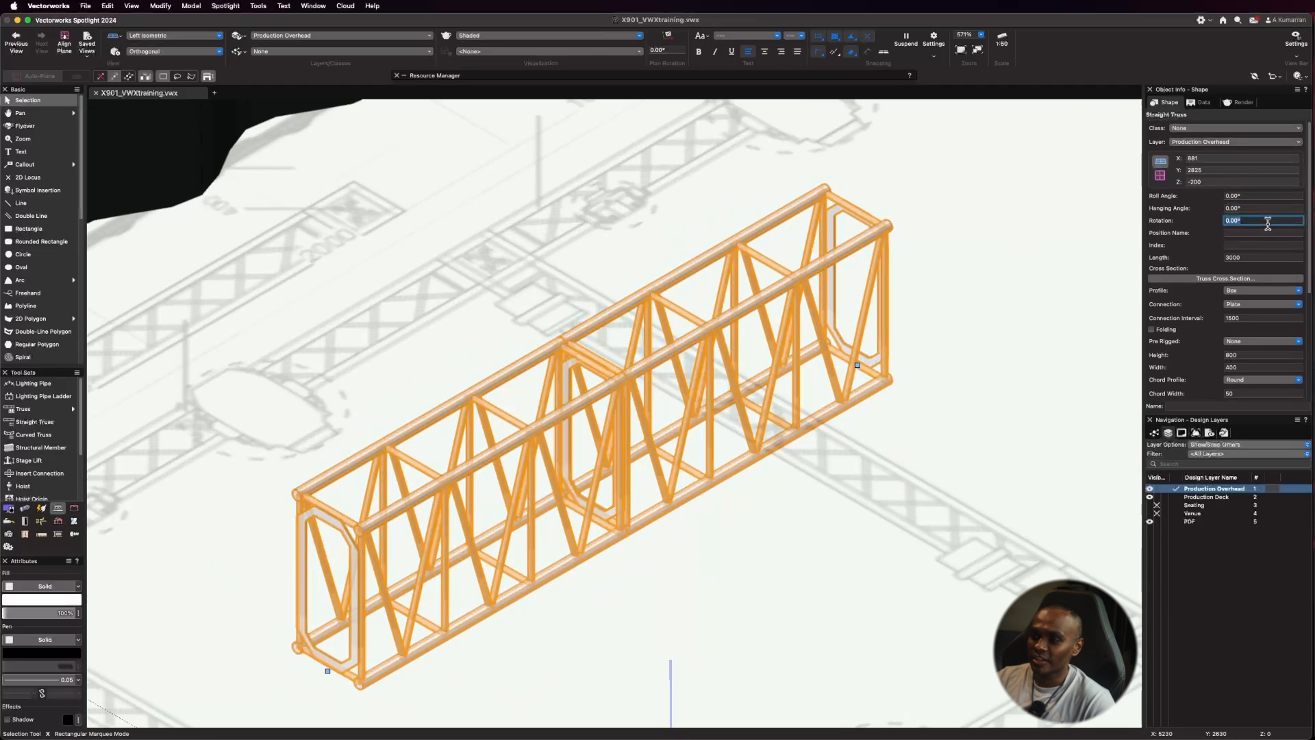
drag(1268, 222, 1199, 216)
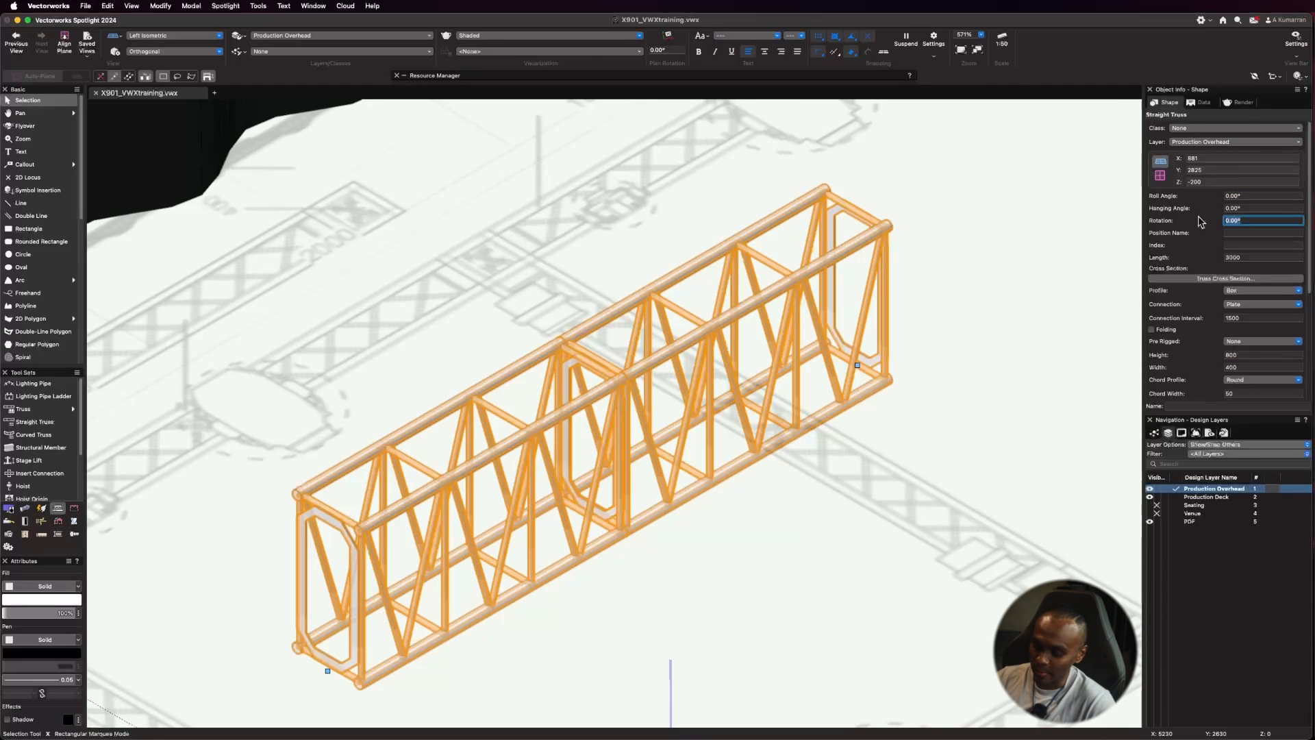
text(90)
key(Return)
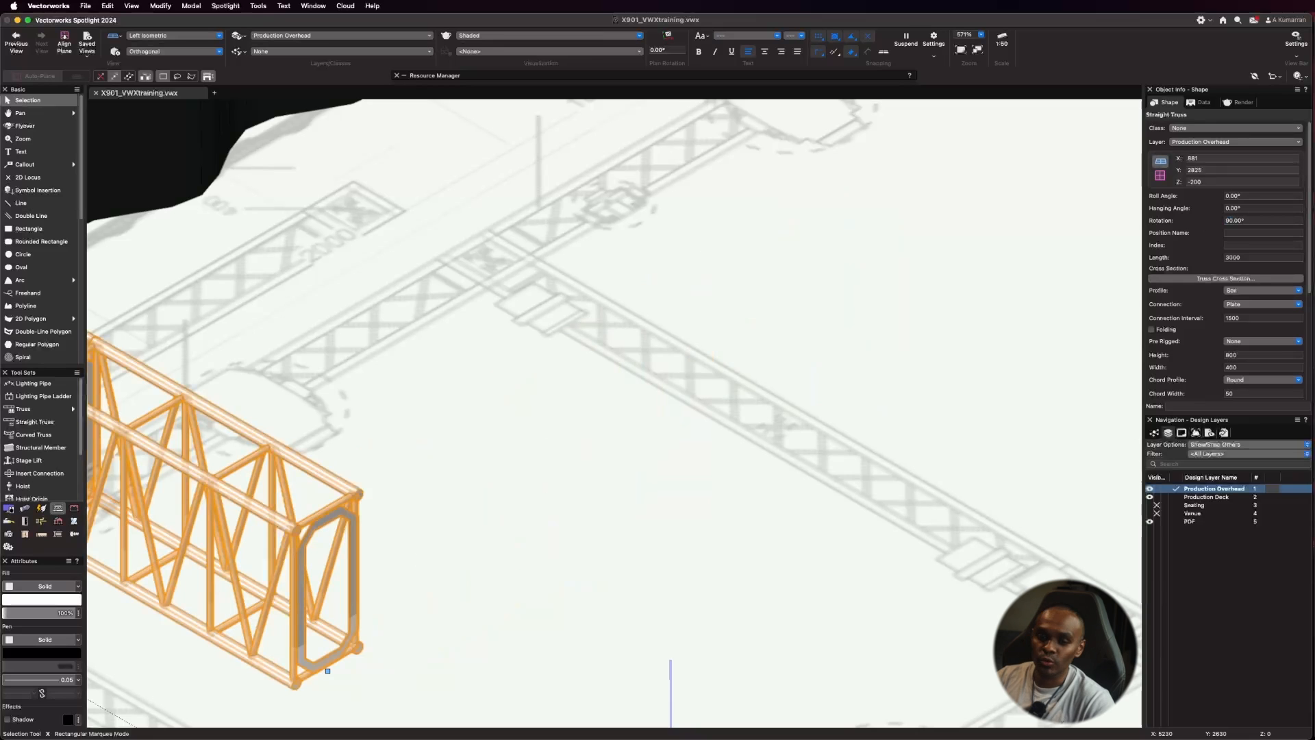
scroll(1057, 360, down, 2)
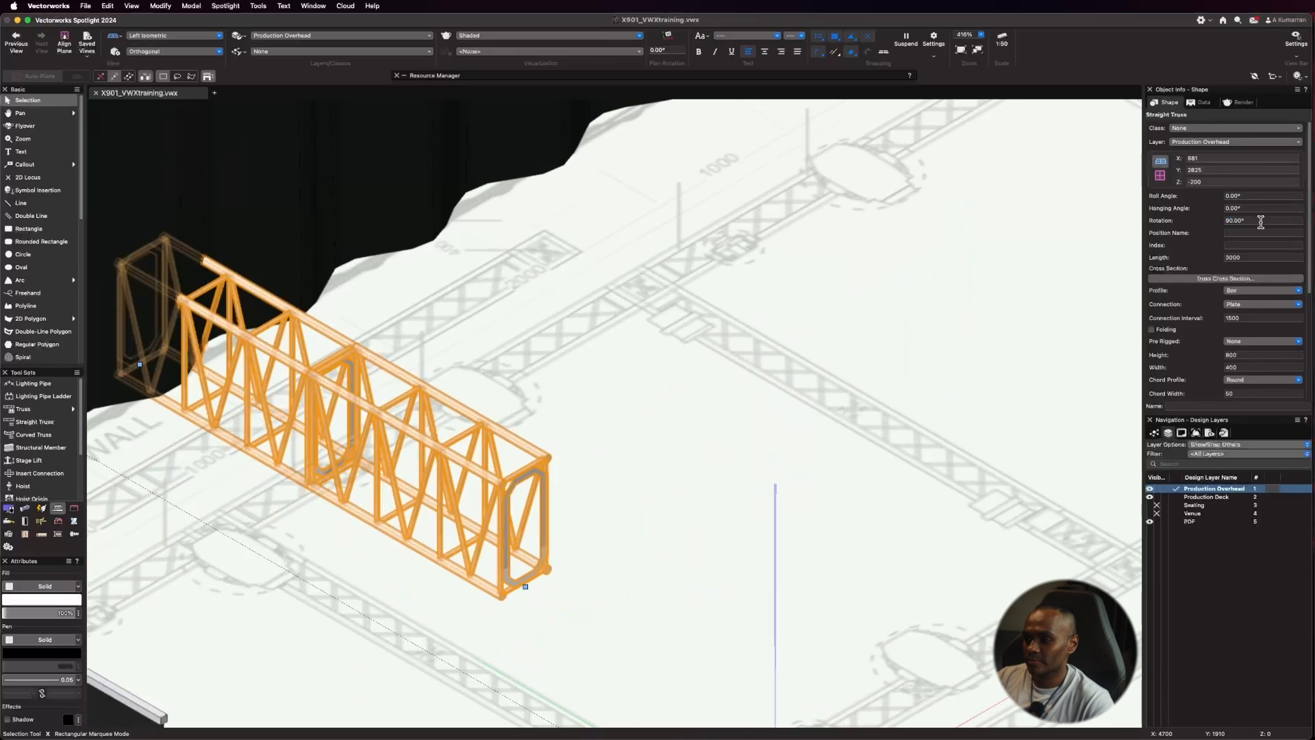
drag(1259, 221, 1179, 221)
text(0)
key(Return)
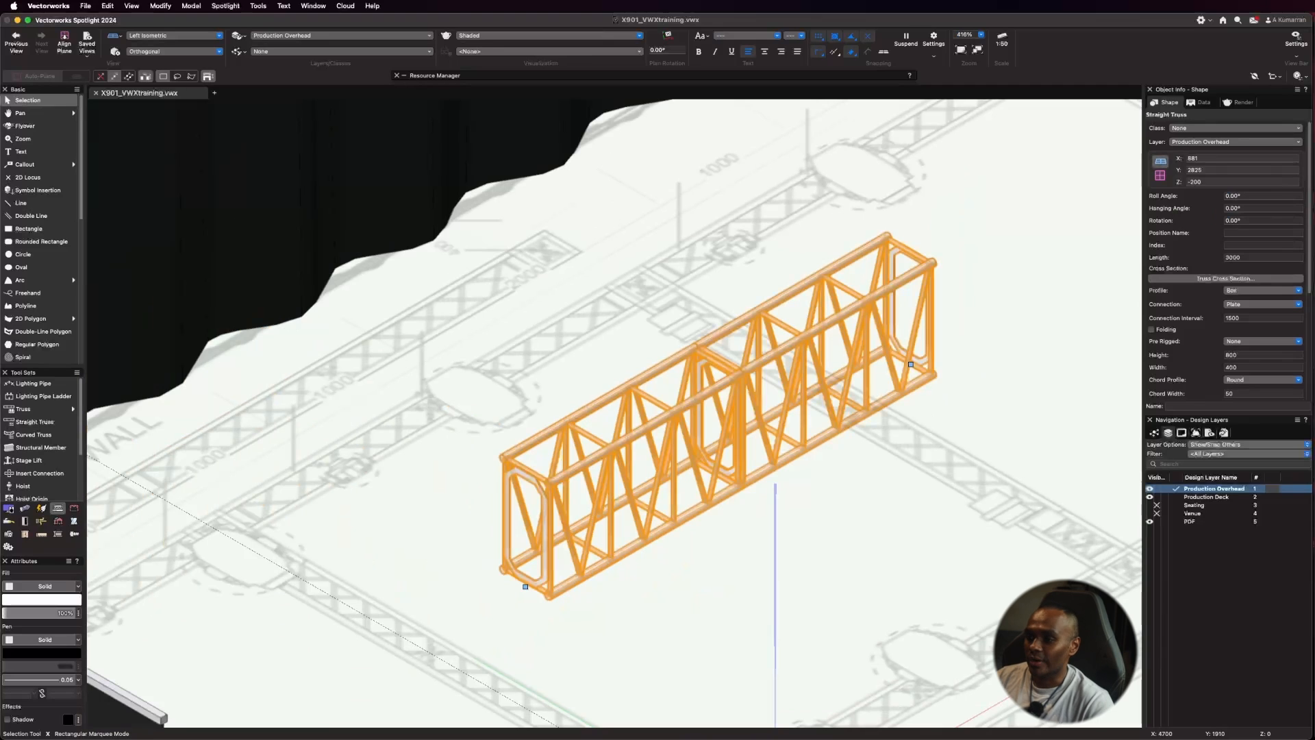
Step: Try a 45° roll angle on the straight truss, and set the roll angle back to 0°
drag(1255, 196, 1180, 190)
text(45)
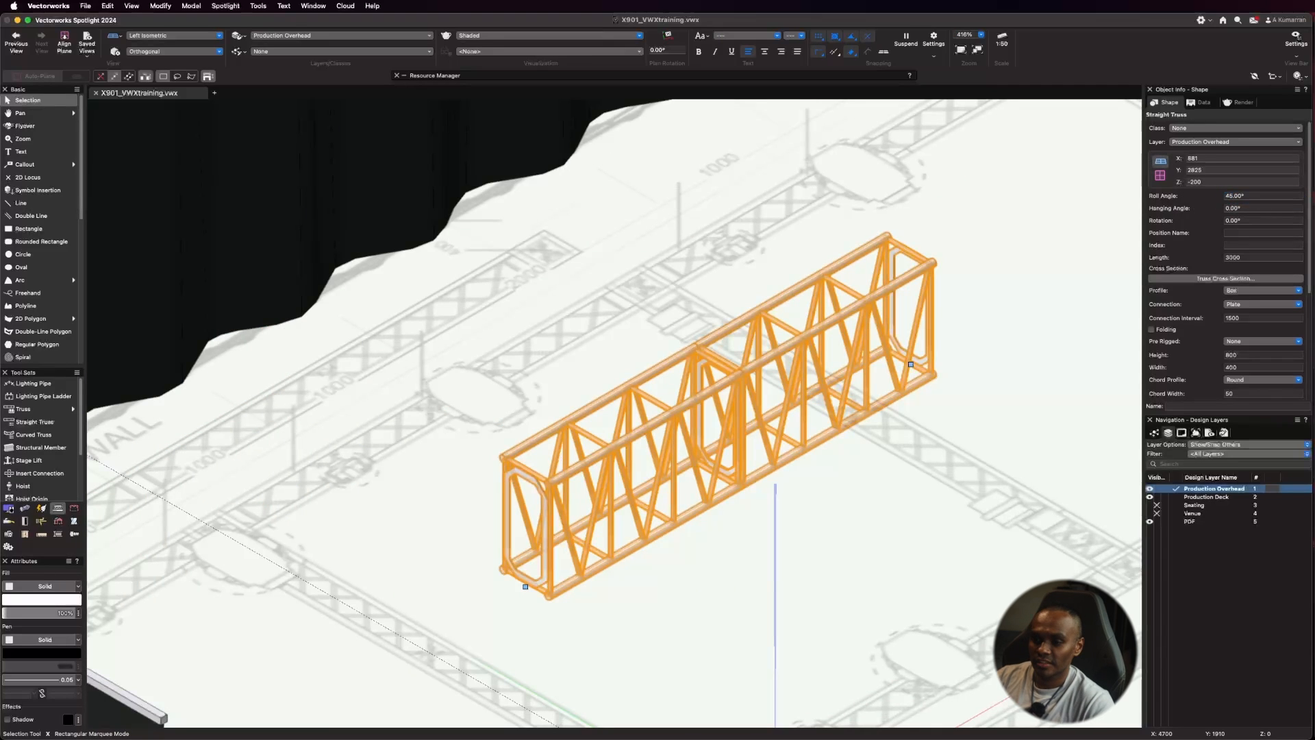
key(Return)
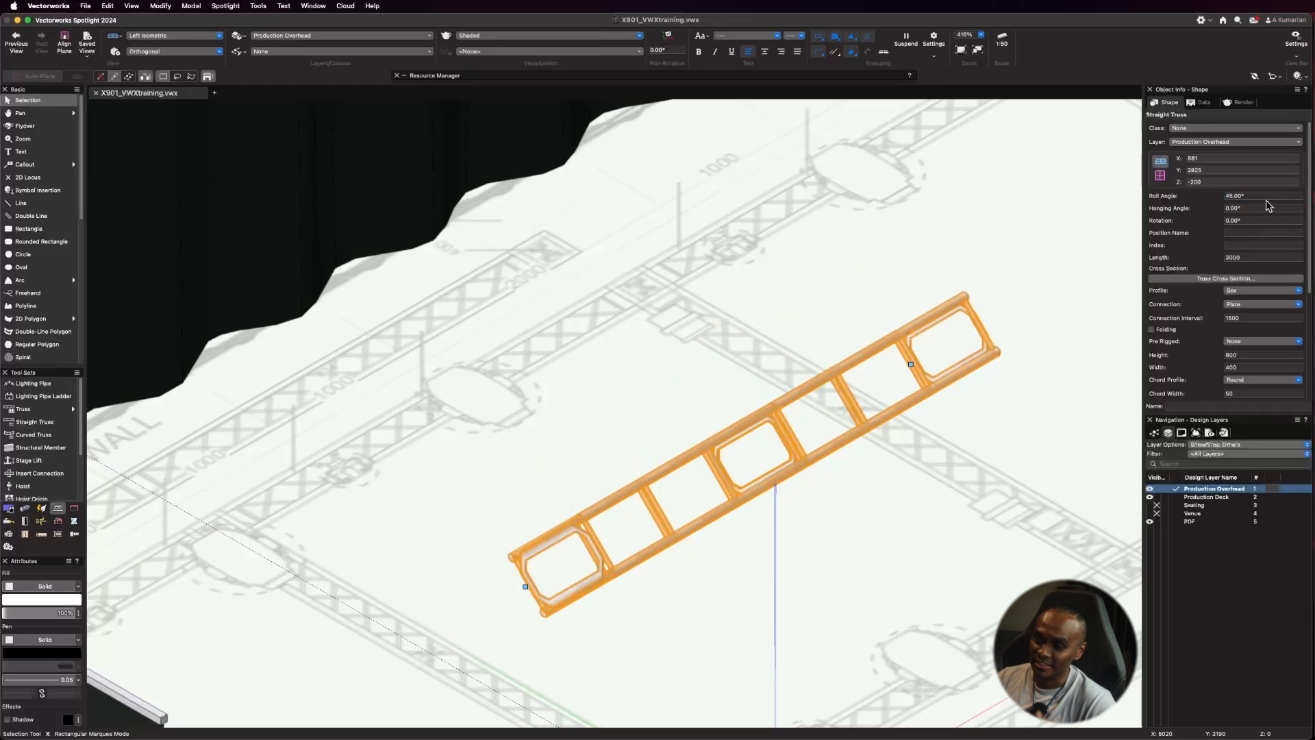
text(0)
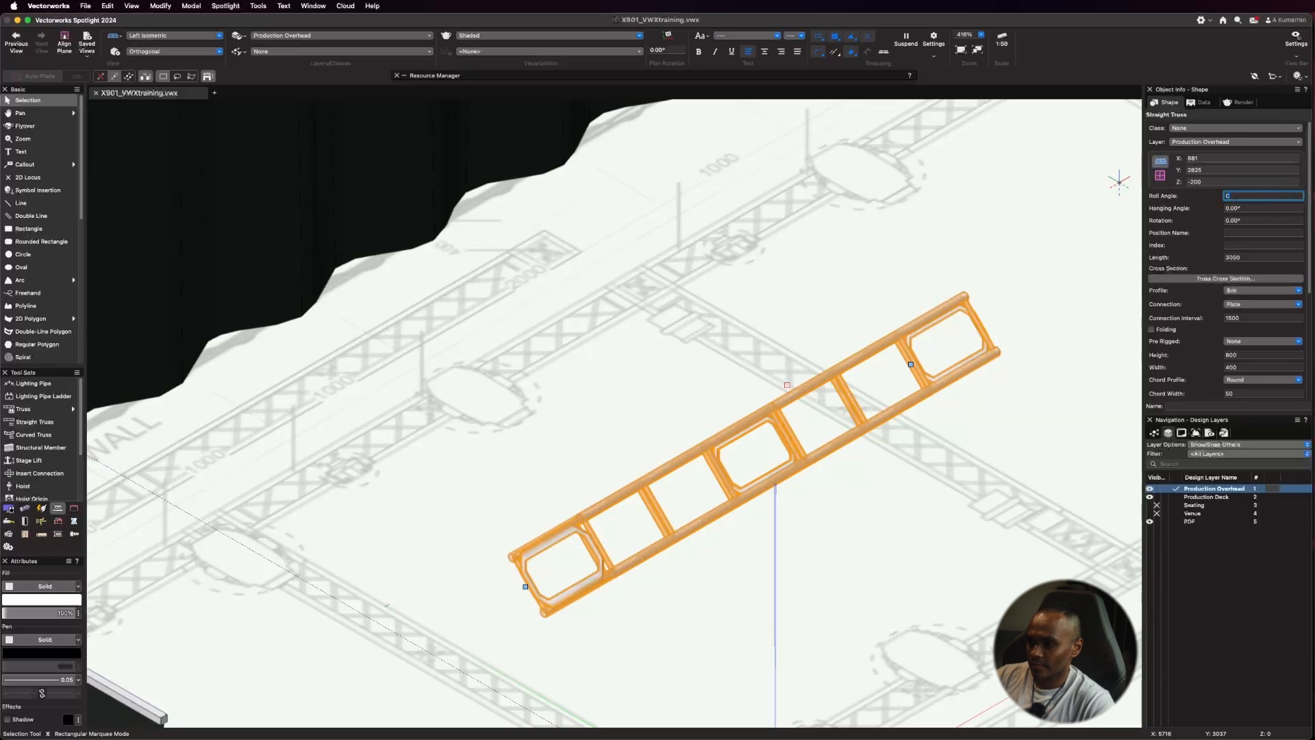
key(Return)
Step: Try a 45° hanging angle on the straight truss, and set the hanging angle back to 0°
drag(1255, 209, 1162, 194)
text(45)
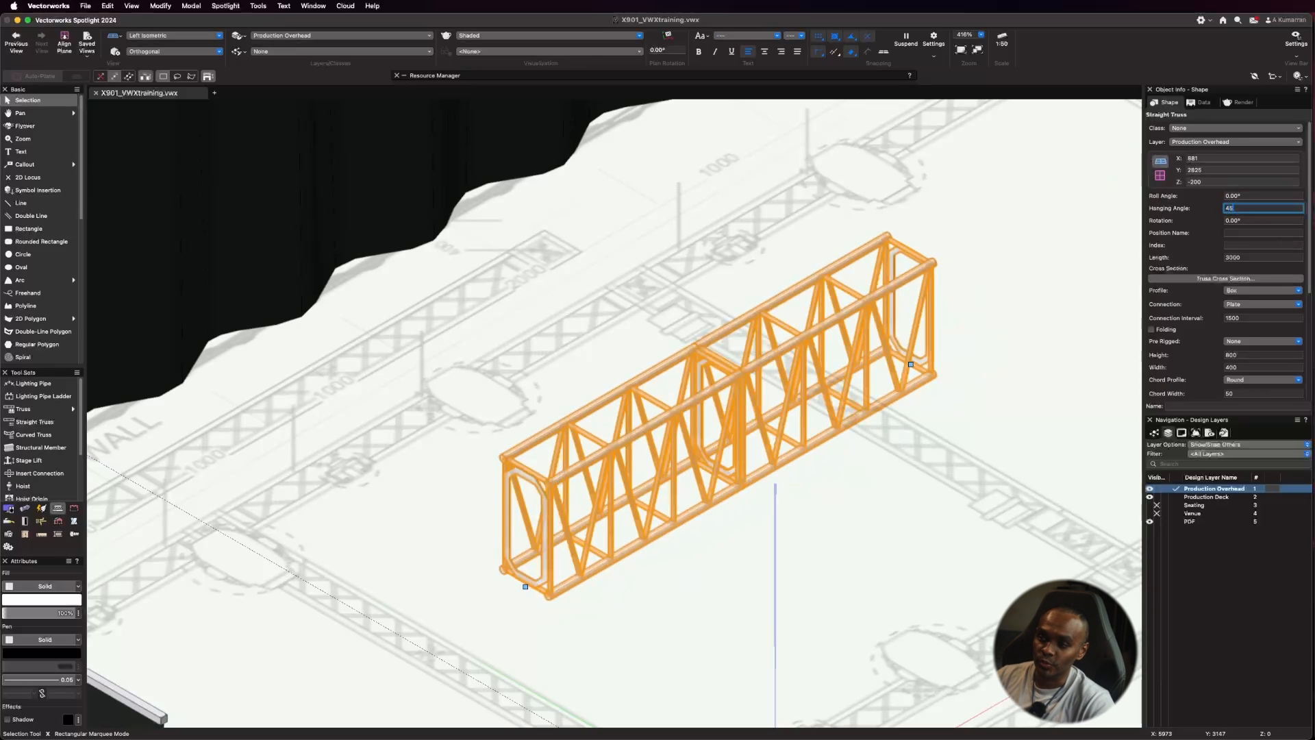
key(Return)
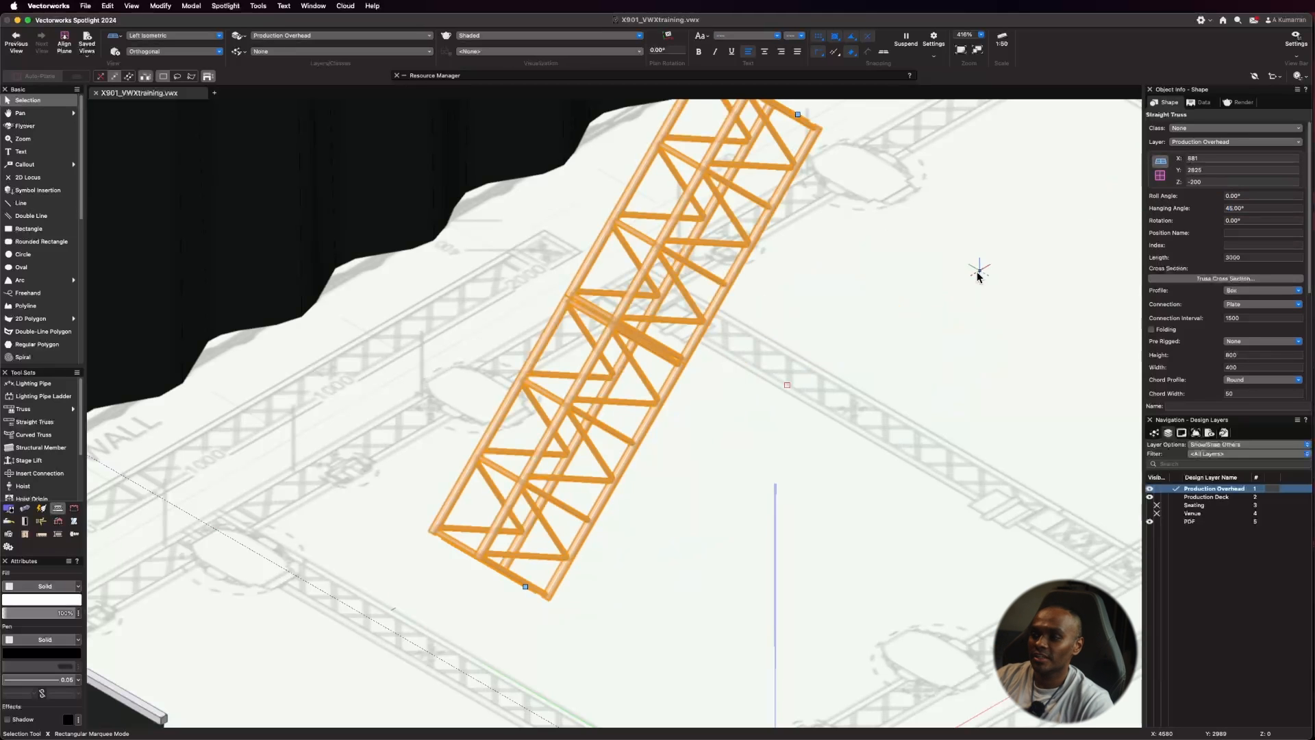
scroll(769, 435, down, 2)
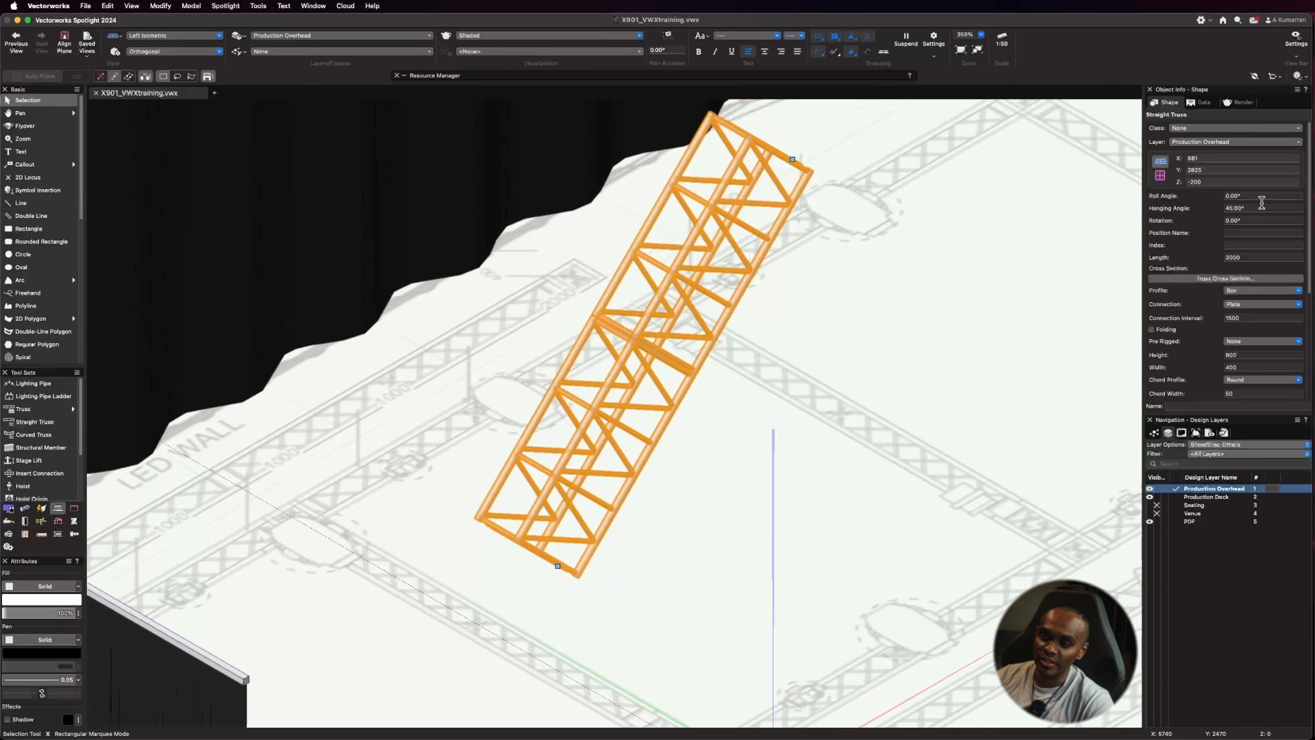
double_click(1257, 208)
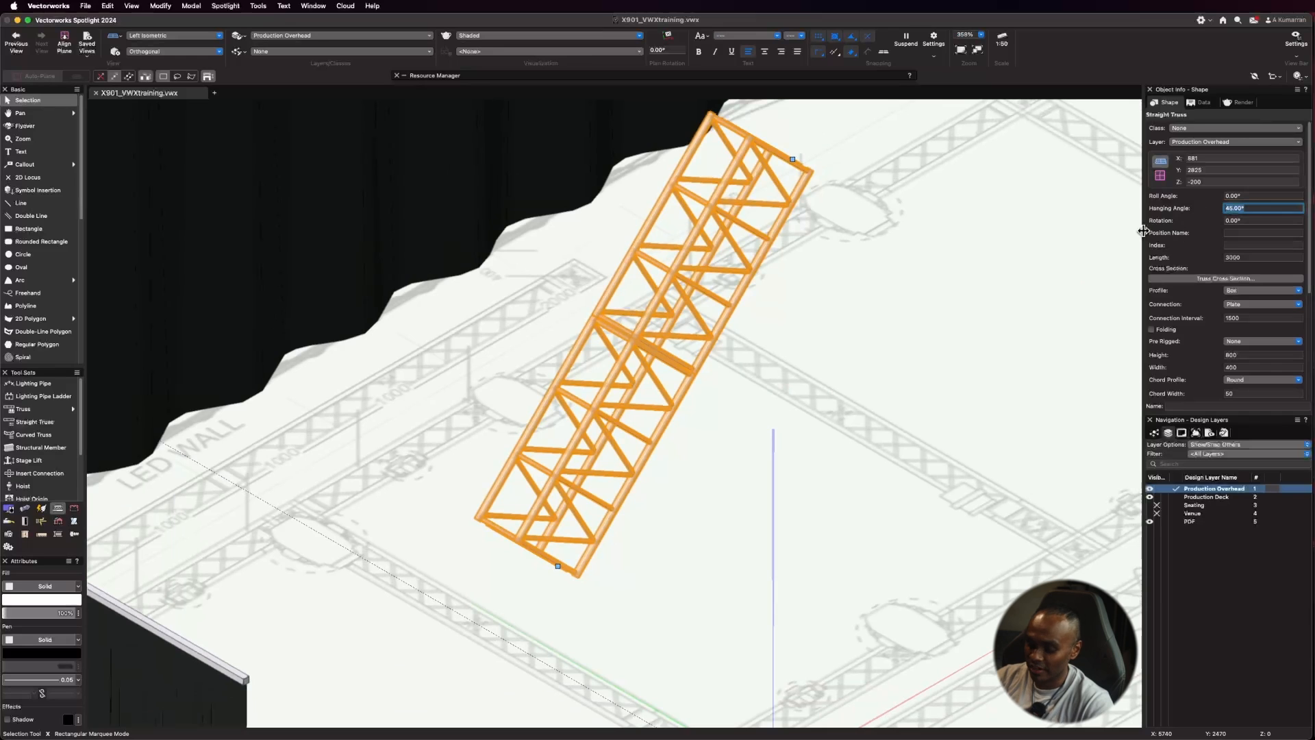
text(0)
key(Return)
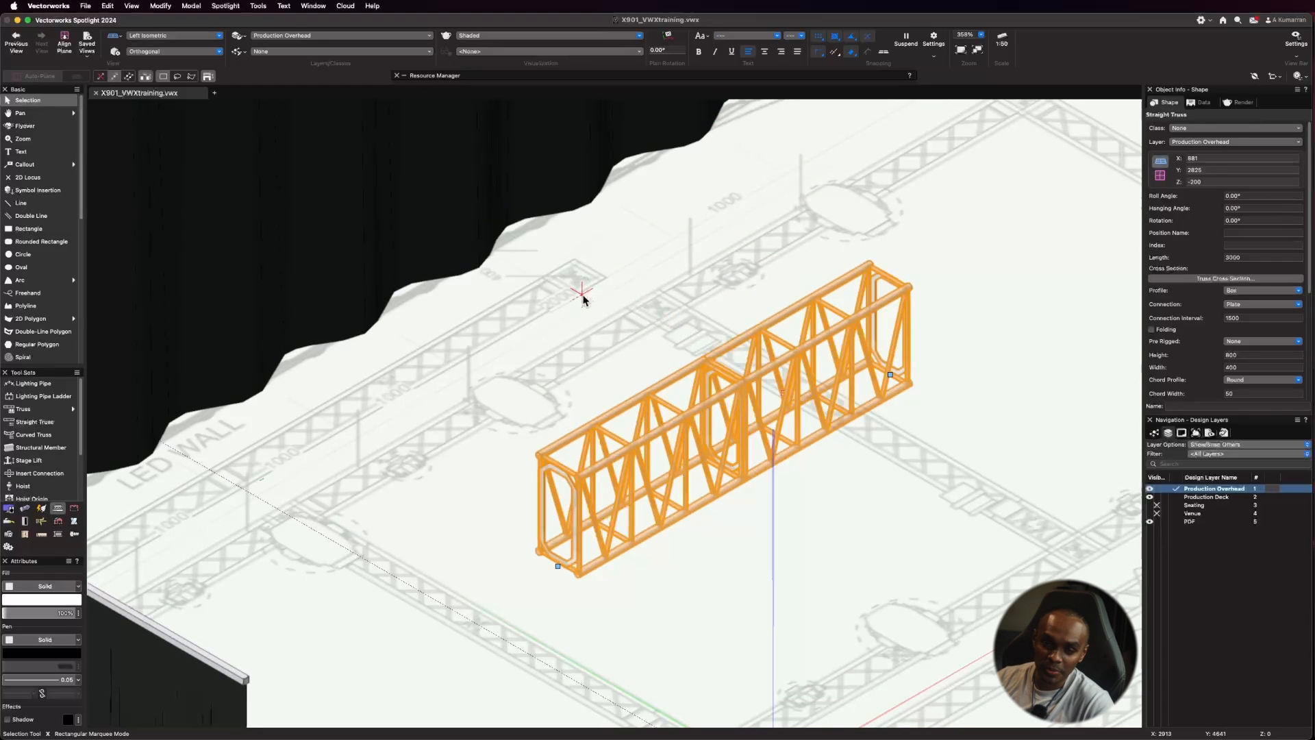
Step: Delete the straight truss and switch the drawing to the Top/Plan view
scroll(582, 291, down, 1)
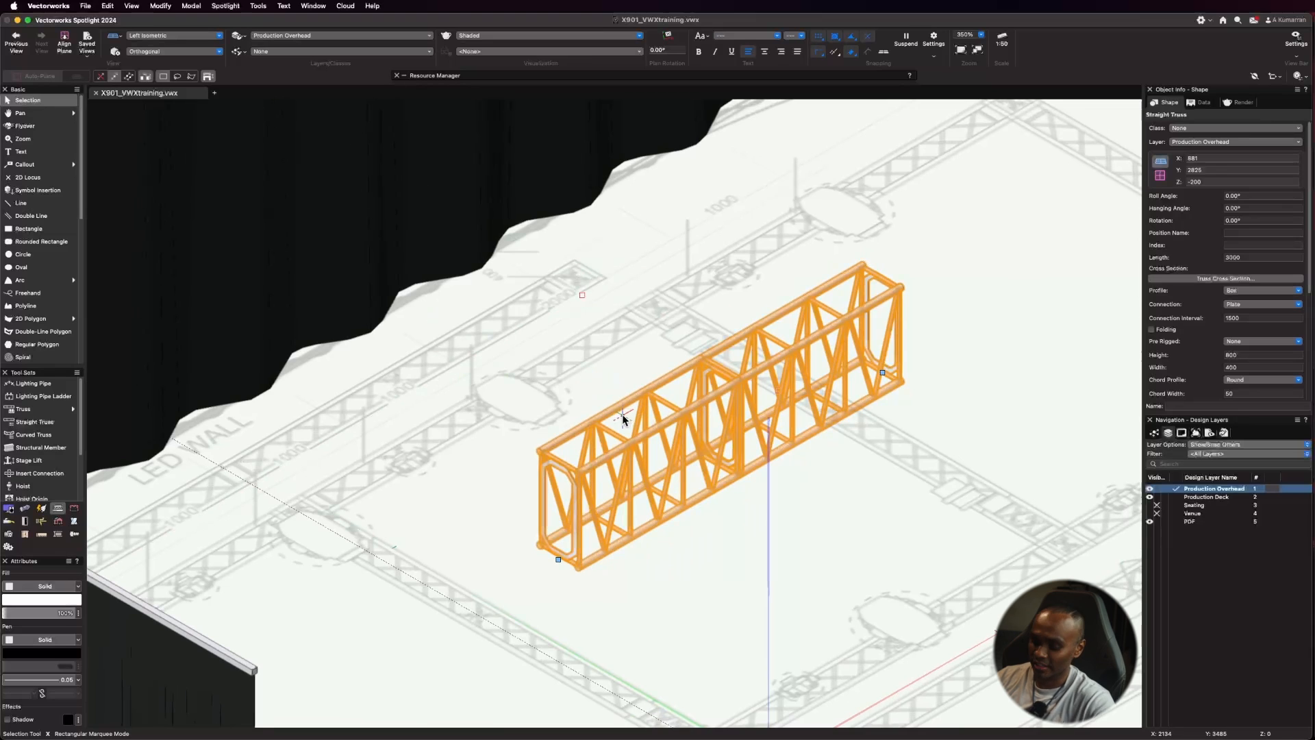
key(Delete)
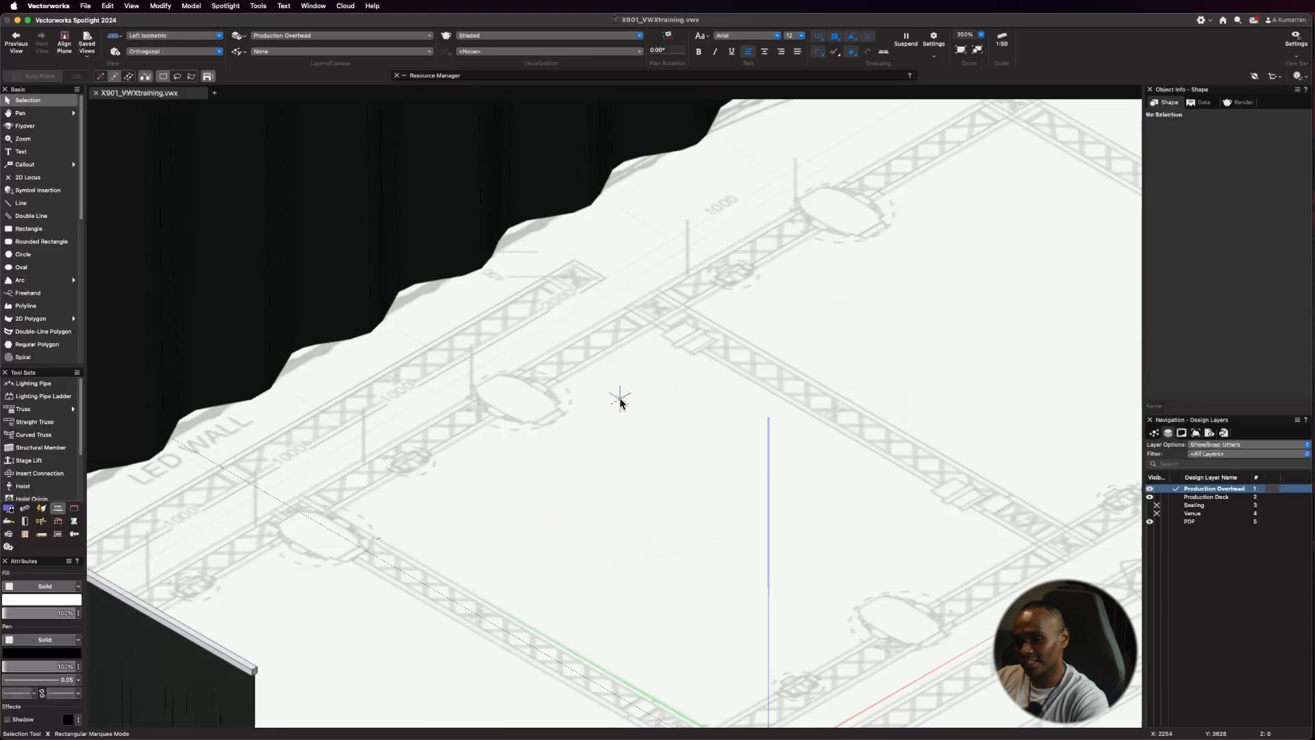
click(198, 39)
click(191, 69)
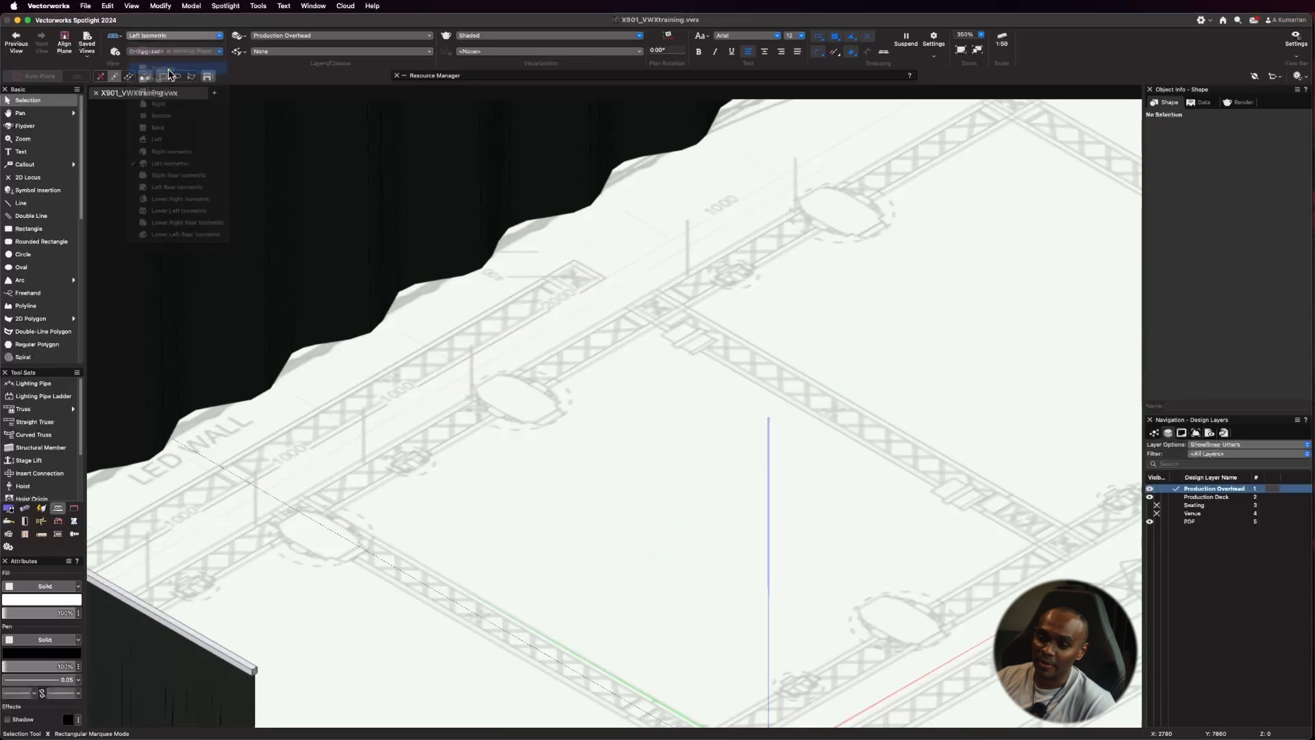
scroll(602, 539, down, 3)
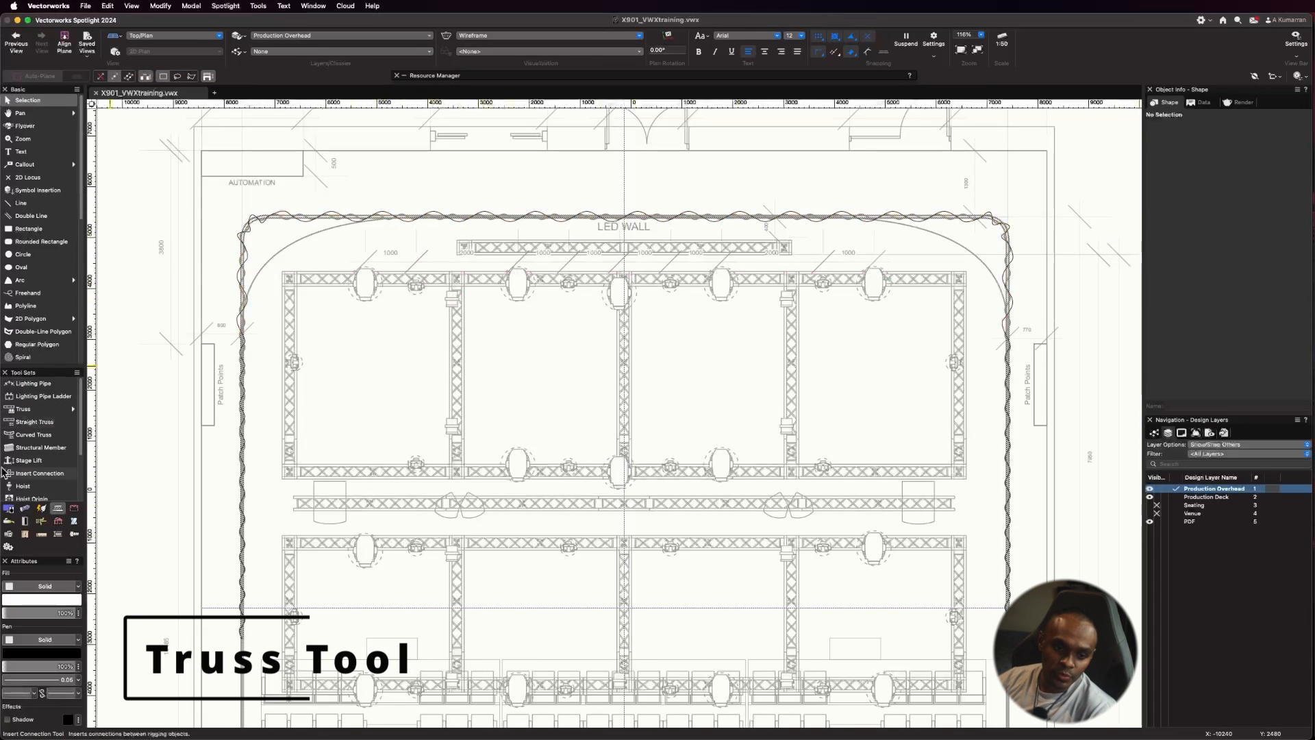
Step: Start the Truss tool and open the Global Truss F34 file in the Vectorworks truss libraries for its symbol
click(40, 411)
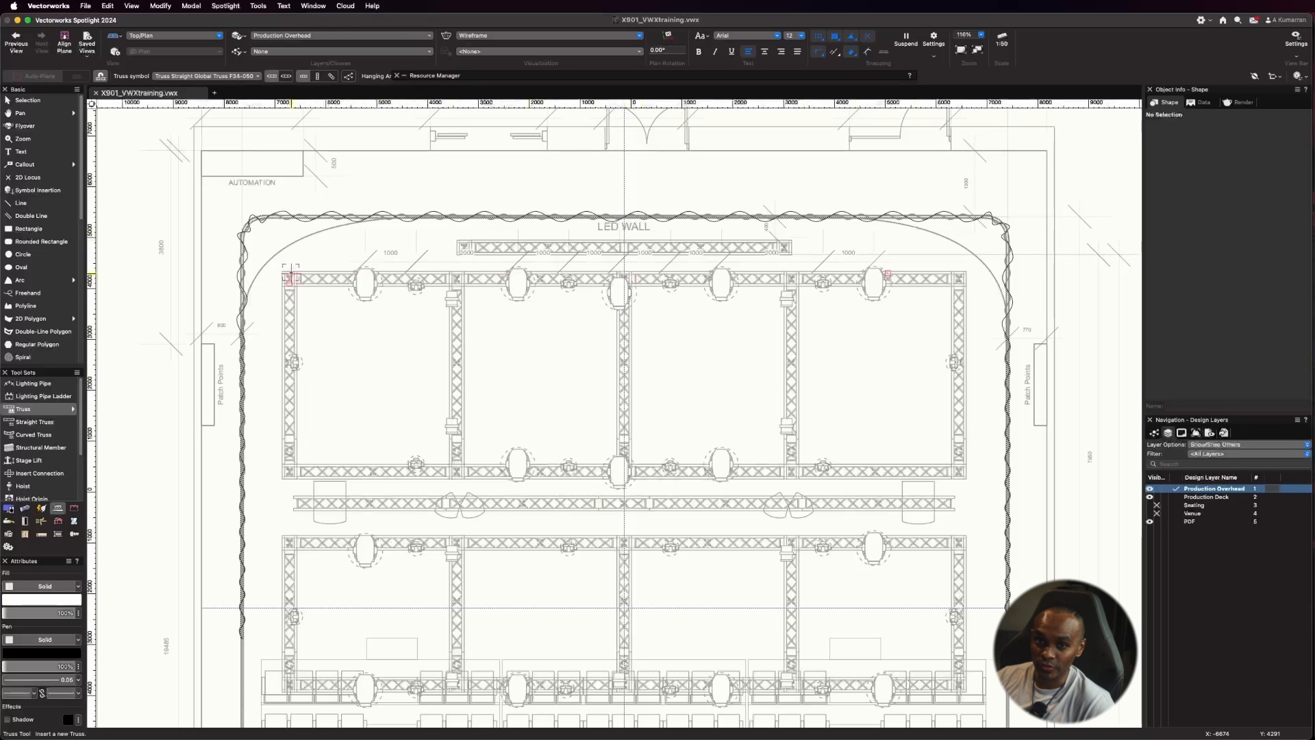
click(257, 76)
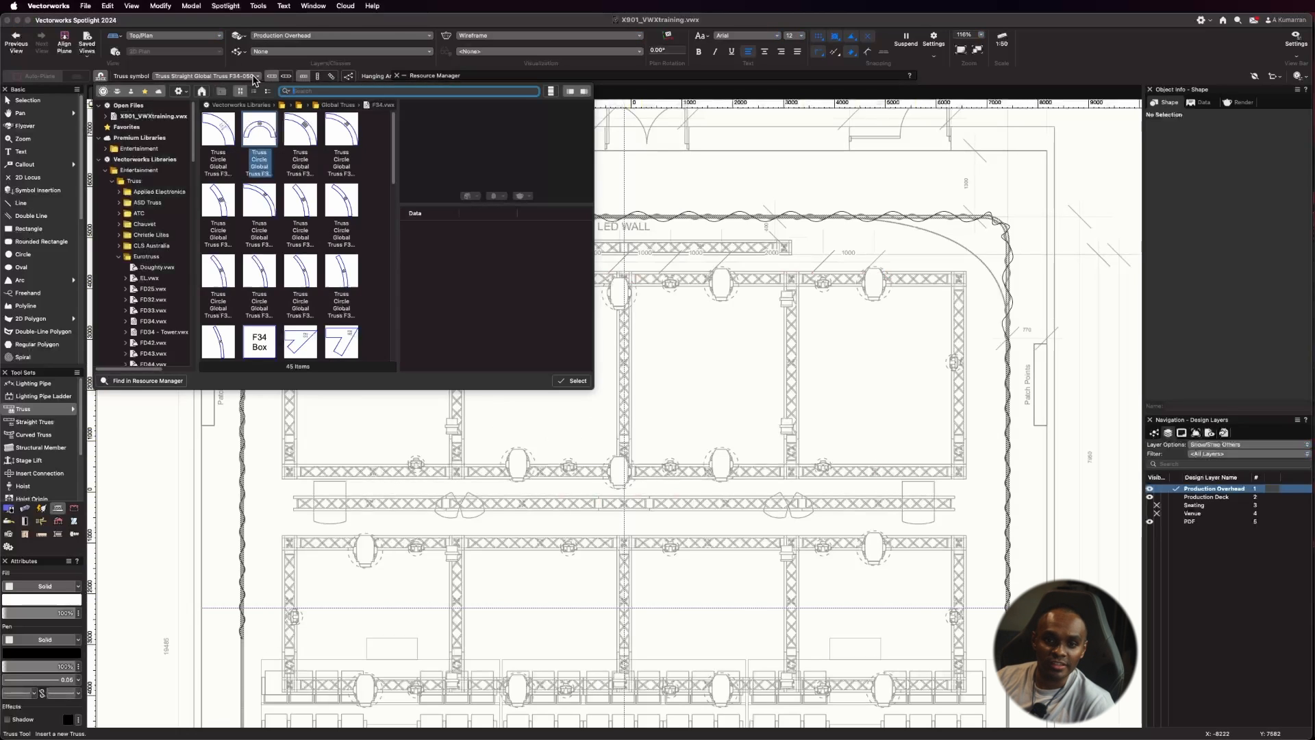
click(144, 256)
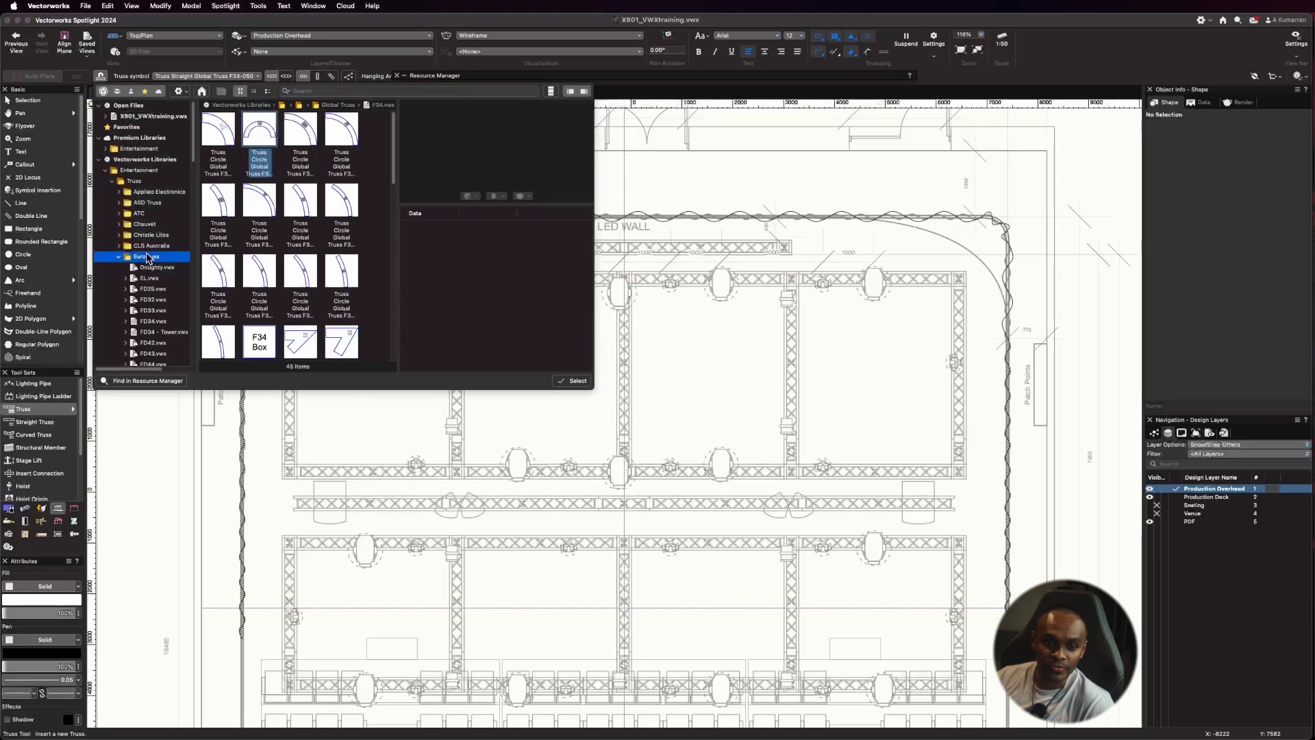
scroll(145, 251, down, 10)
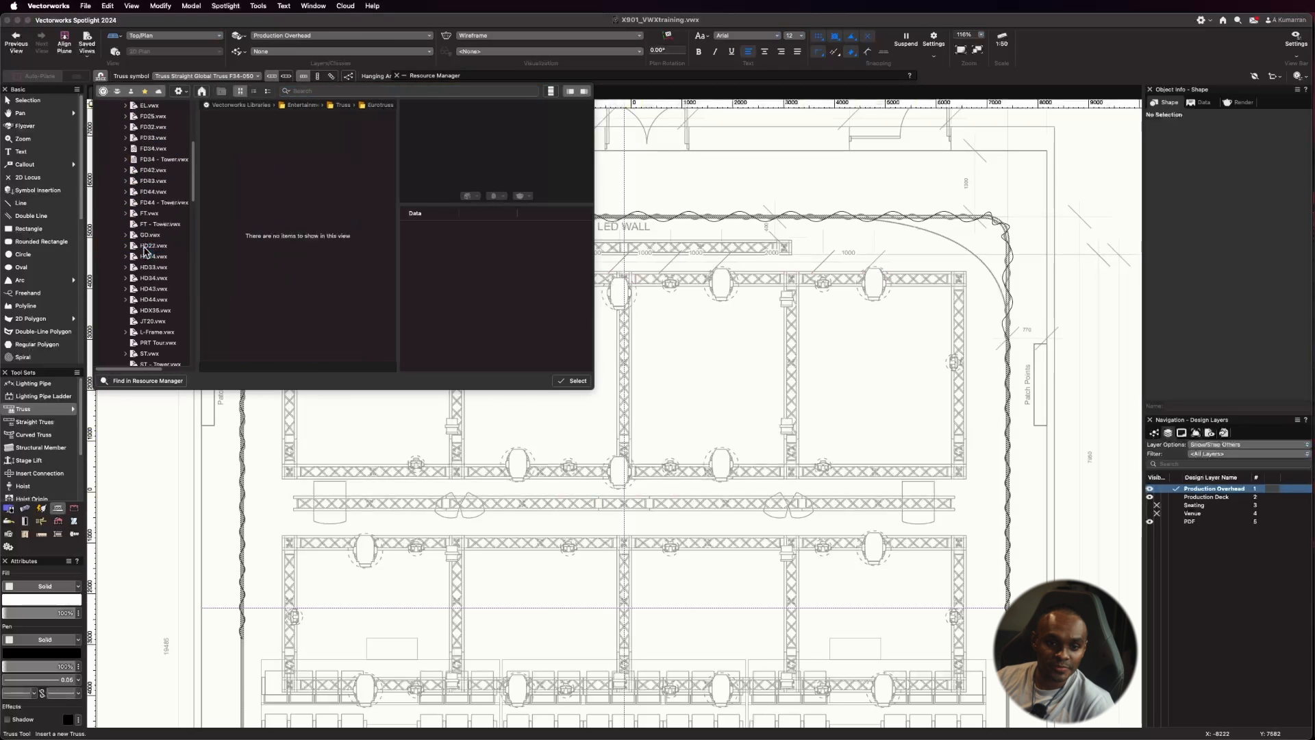
click(150, 150)
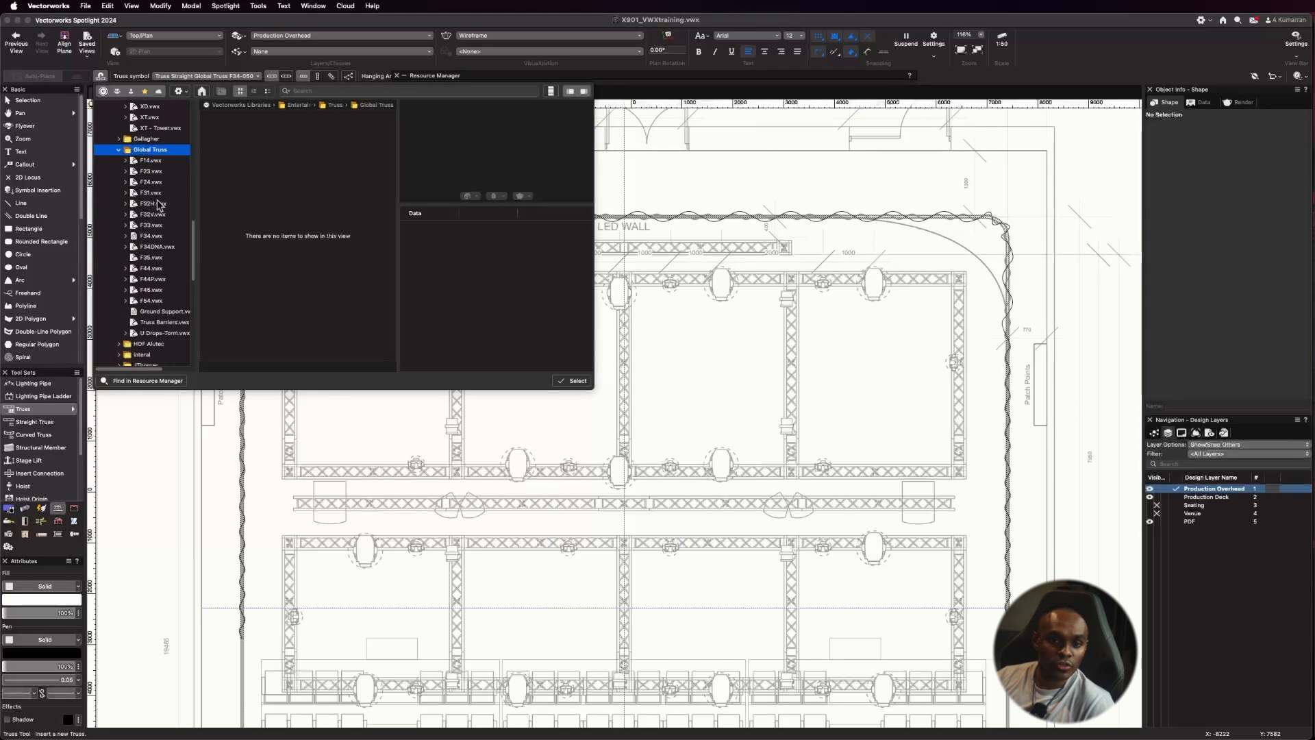
click(152, 236)
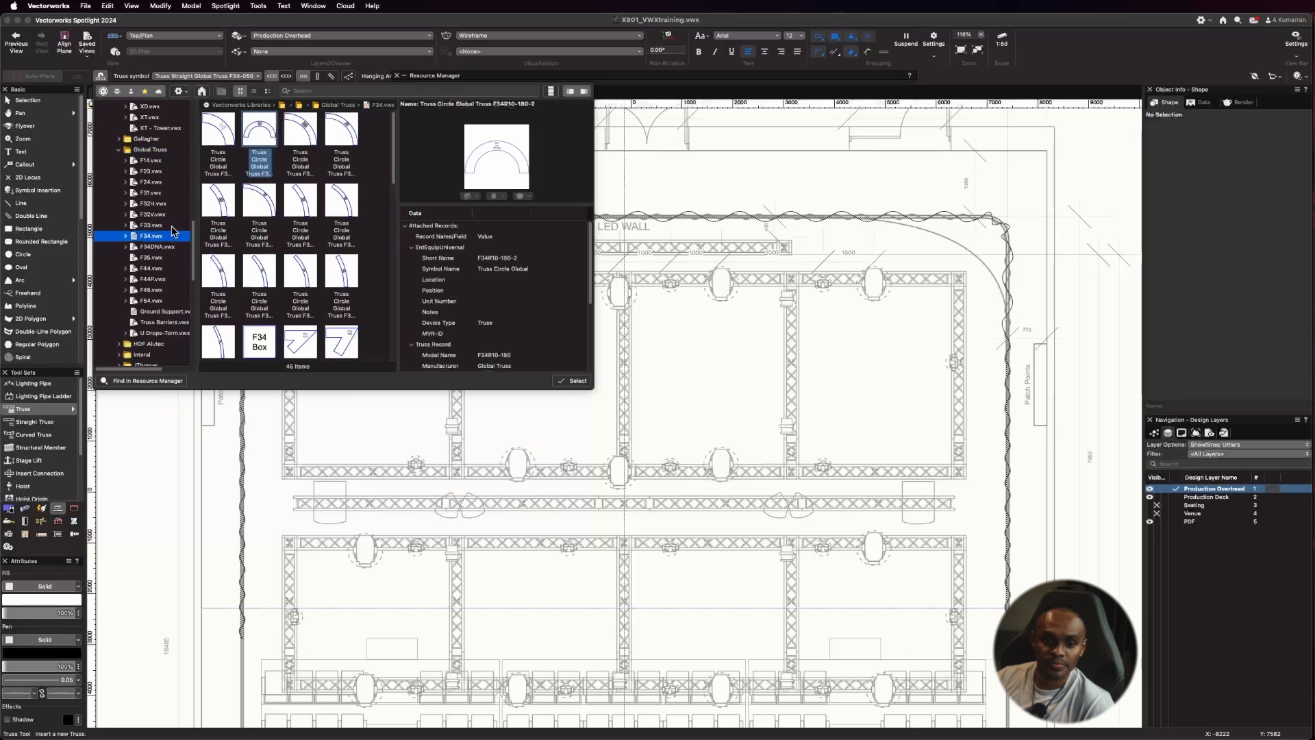
Step: Choose the Truss Straight Global Truss F34-300 symbol for the Truss tool
scroll(274, 218, down, 4)
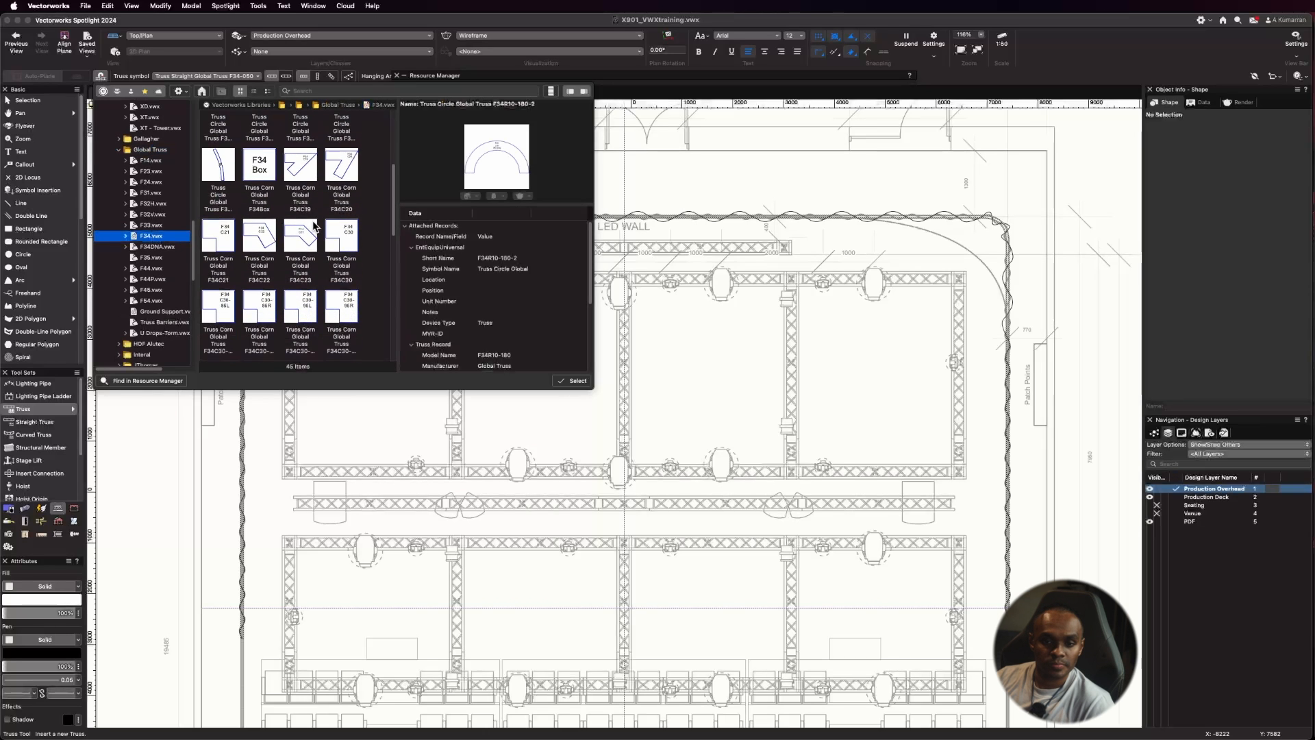
scroll(301, 240, down, 2)
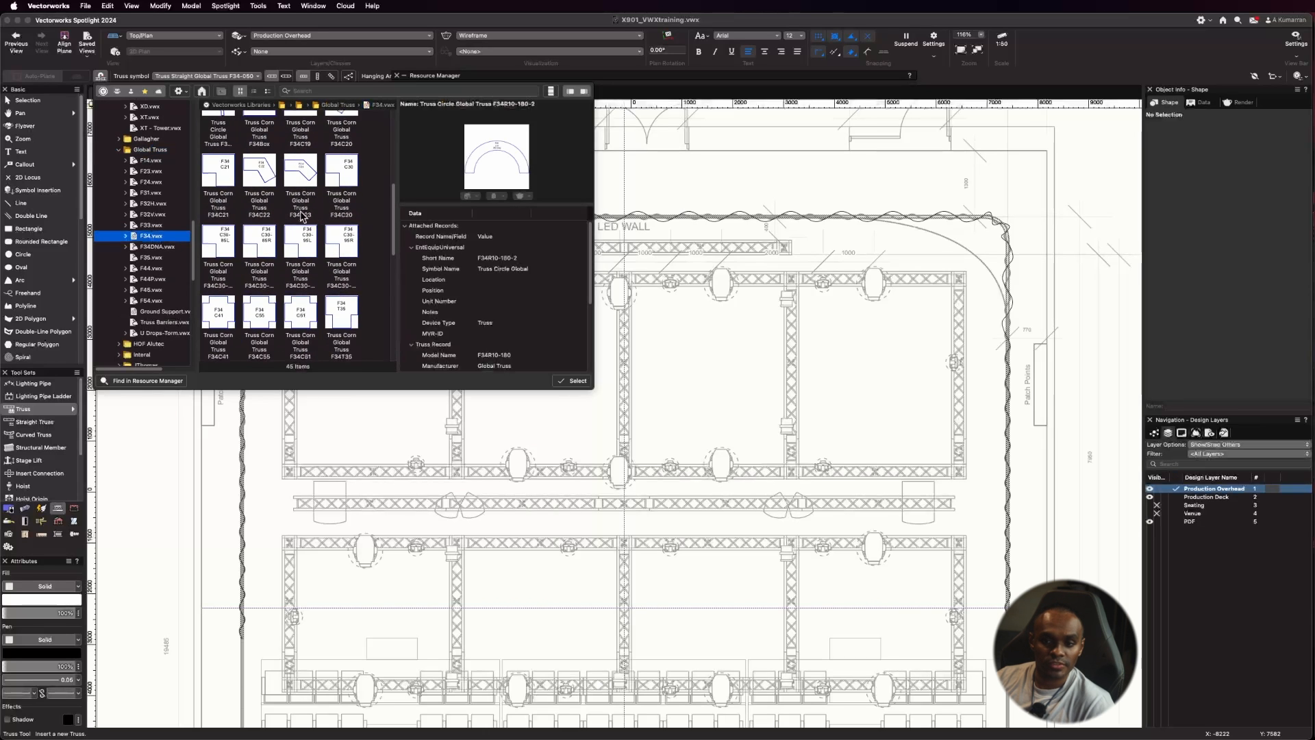
scroll(301, 271, down, 6)
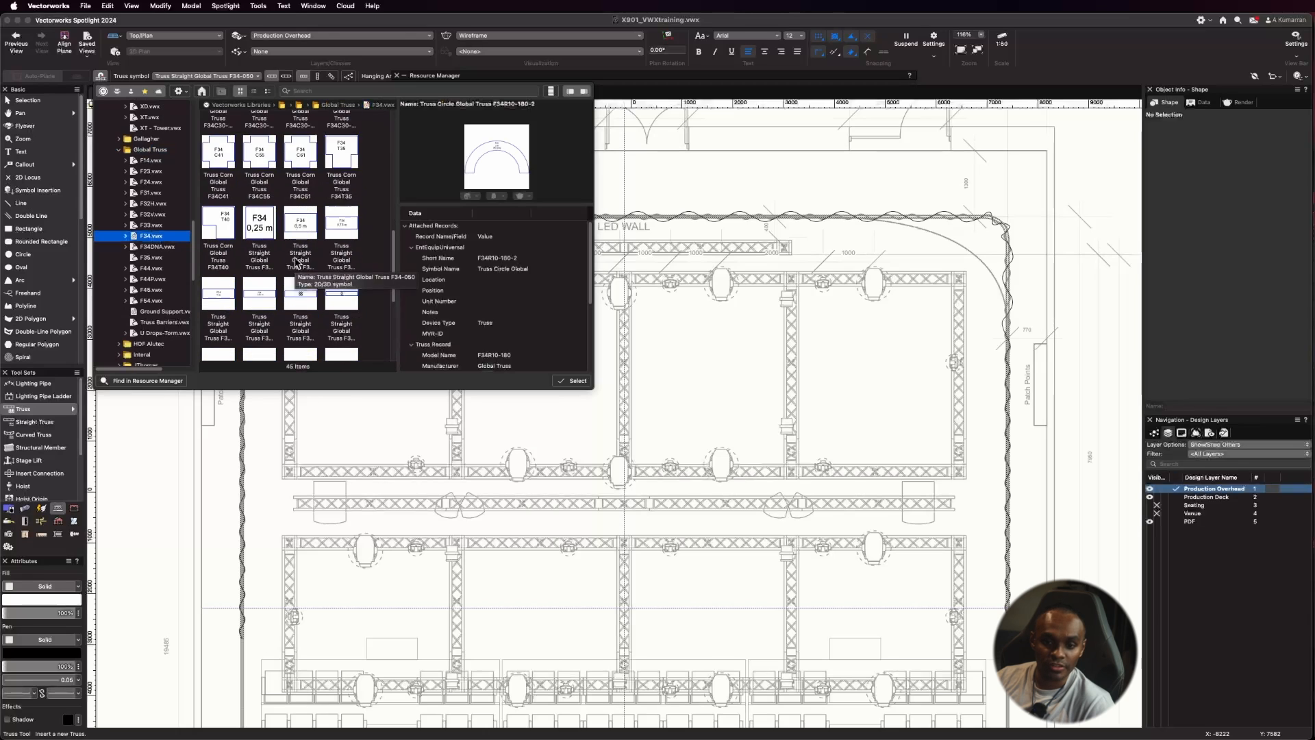
scroll(306, 271, down, 1)
click(303, 281)
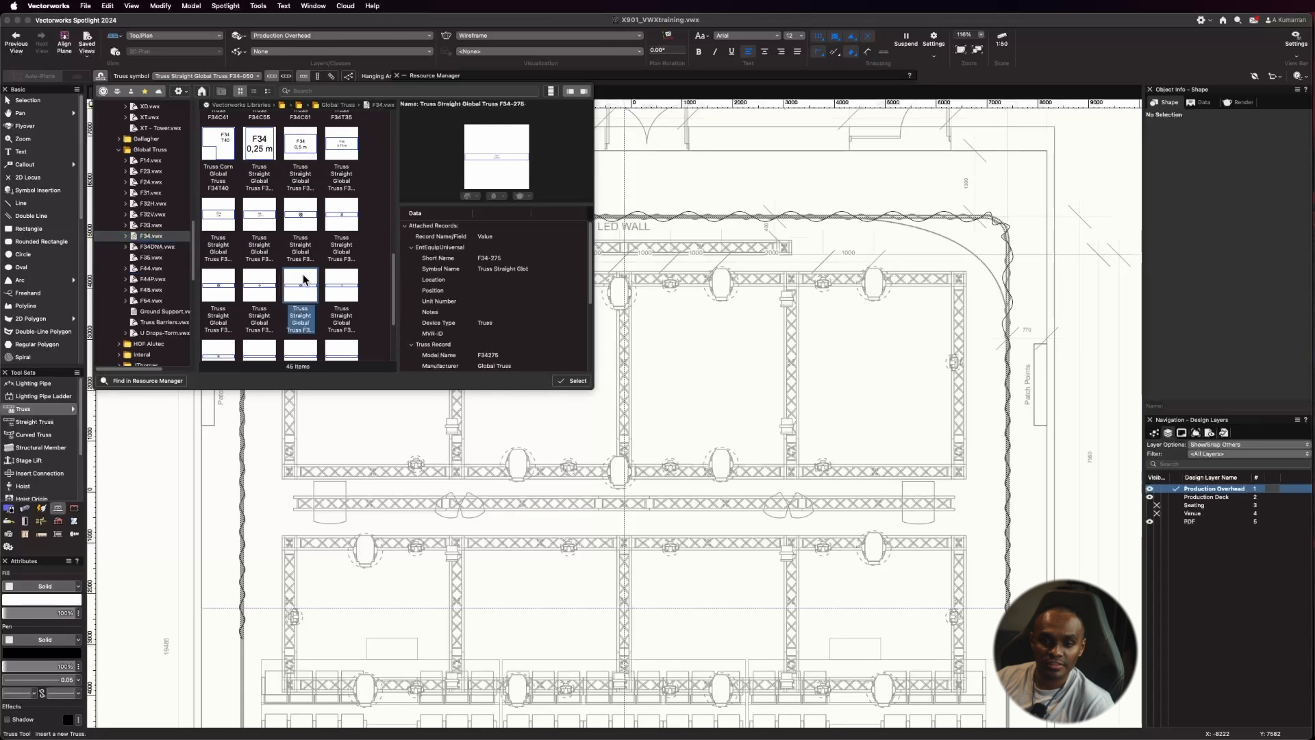
click(302, 240)
click(342, 286)
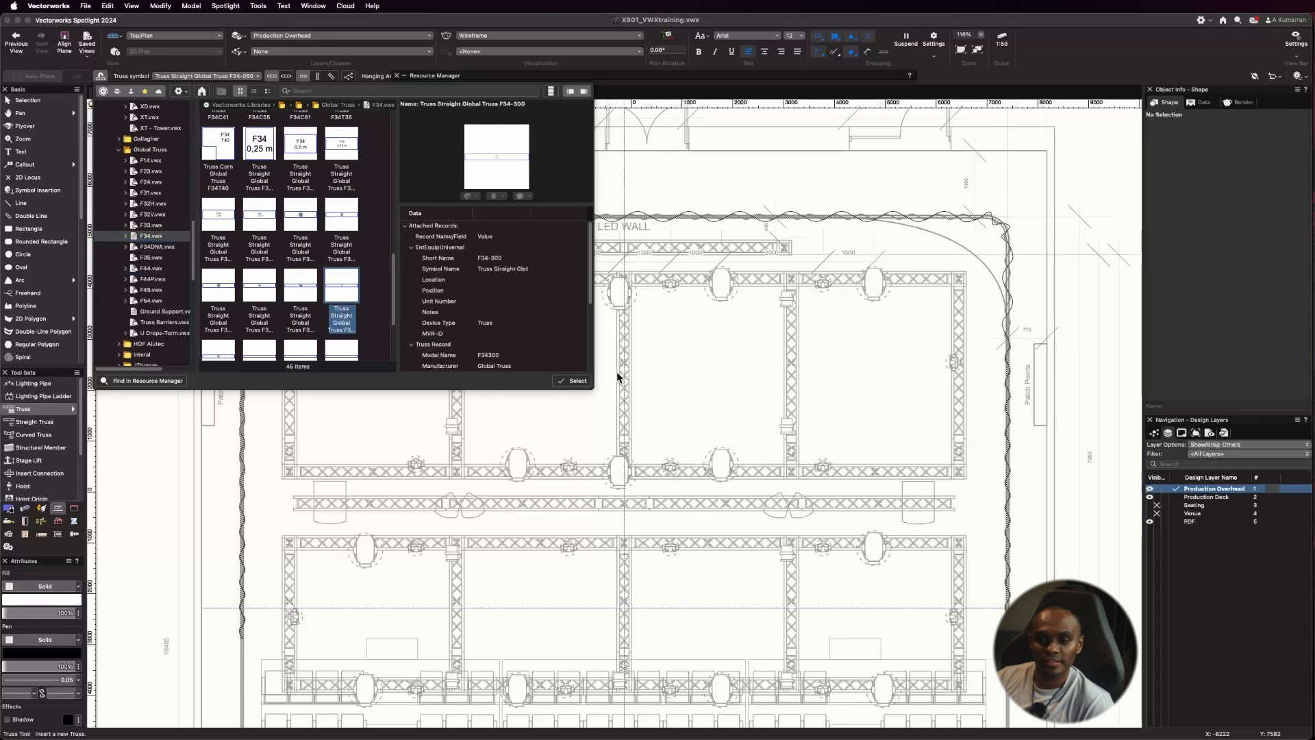
click(573, 381)
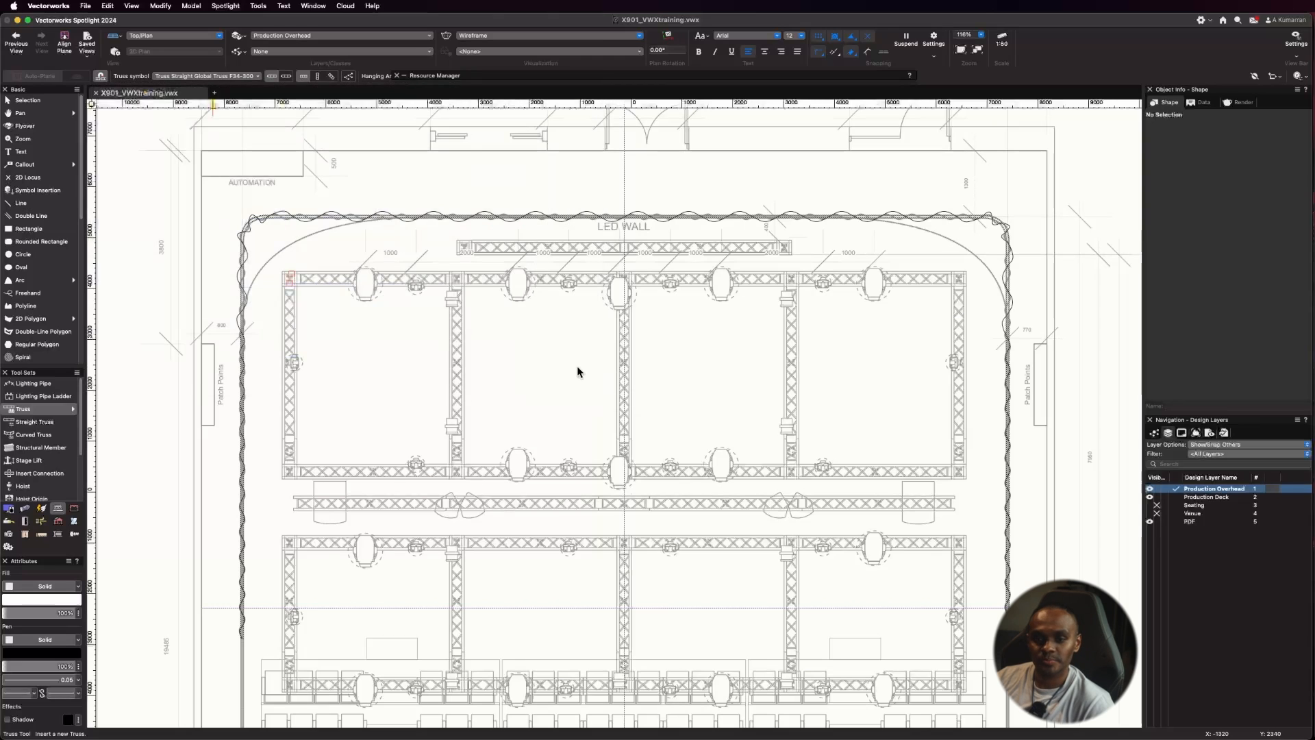
Step: Insert the 3 m F34 truss horizontally over the plan's truss by the LED wall, starting at the inner edge of its left box corner
scroll(680, 200, up, 5)
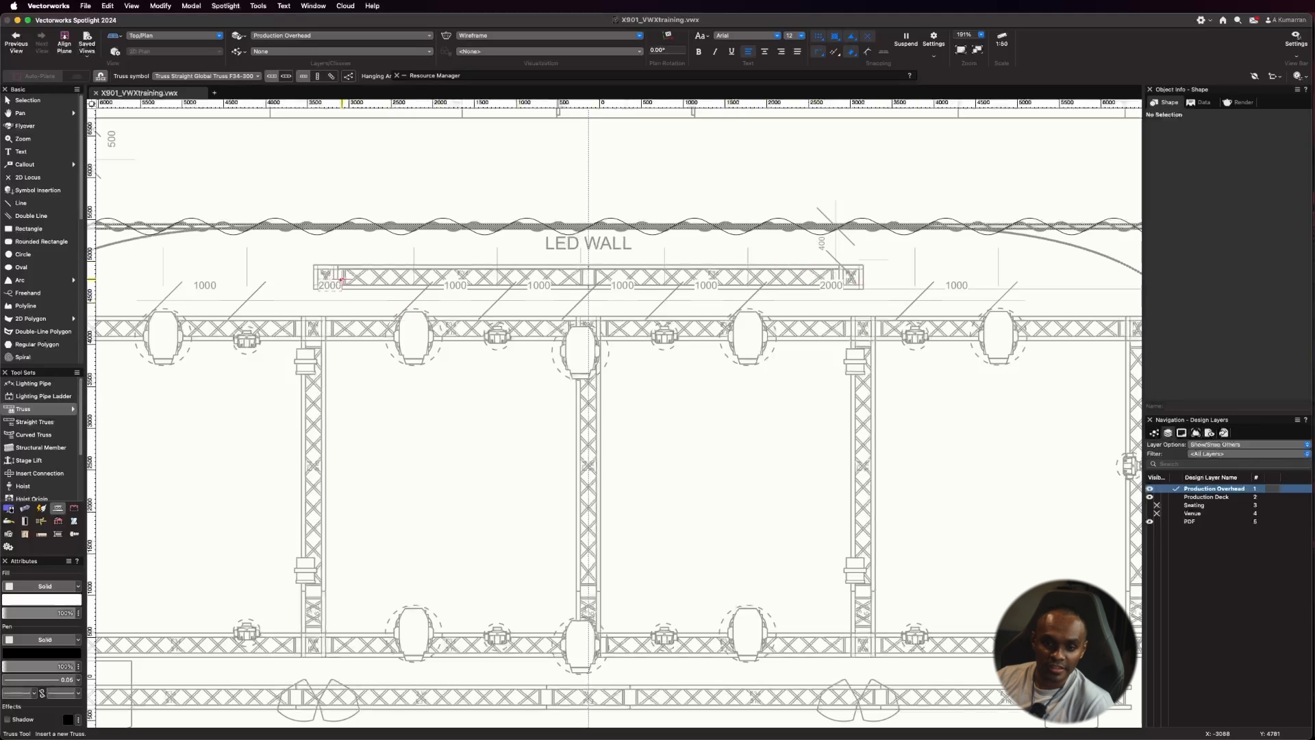
scroll(338, 277, up, 8)
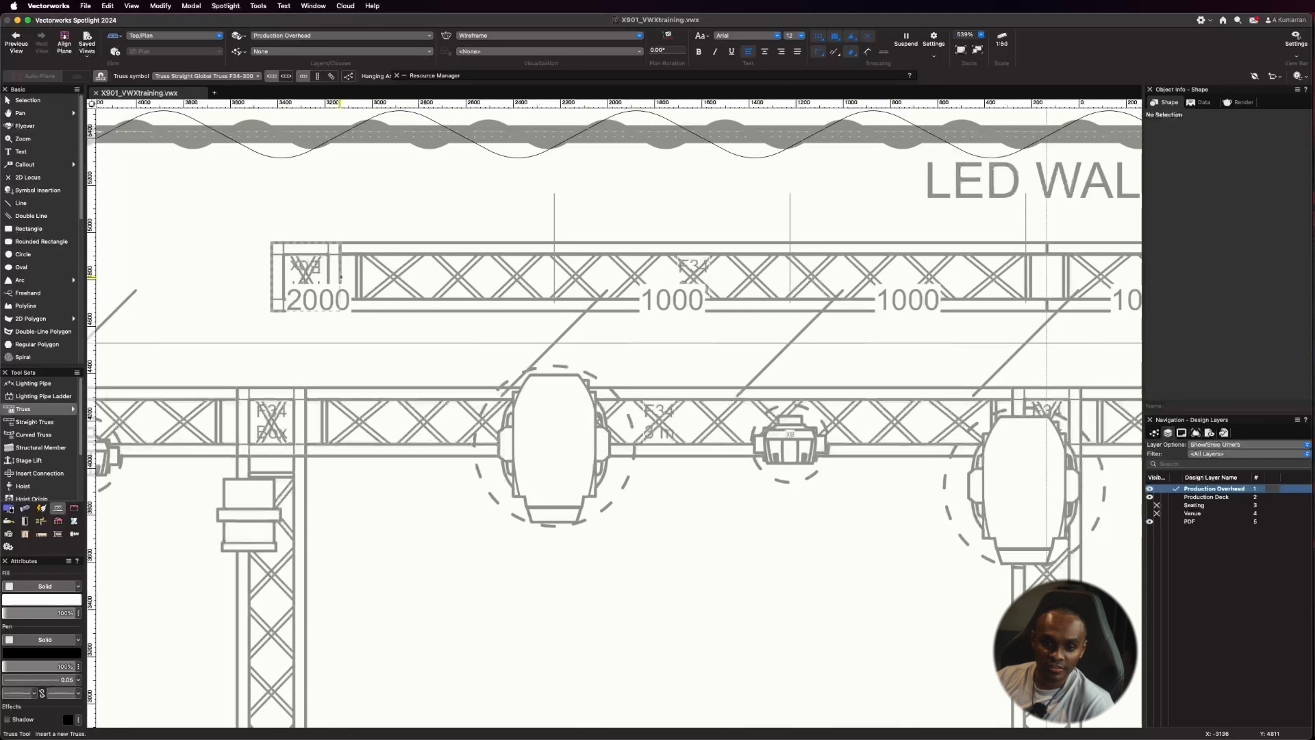
click(340, 277)
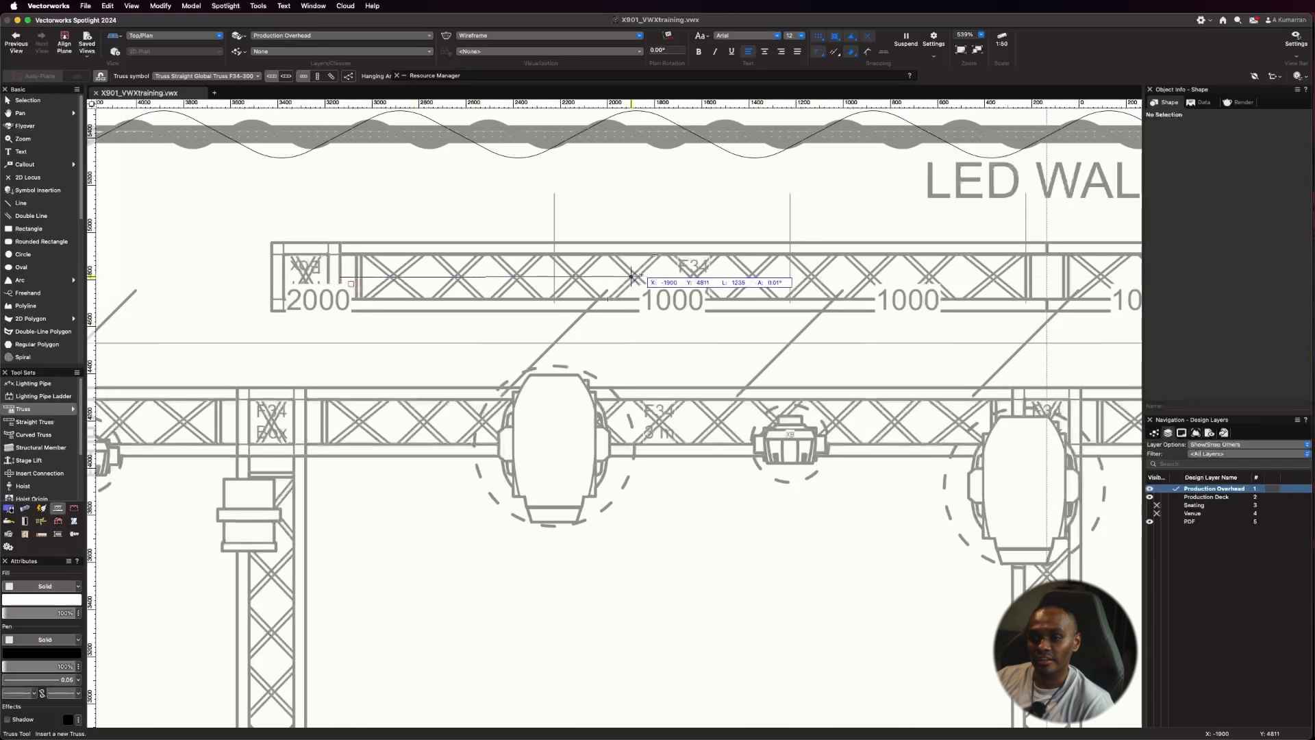
click(730, 277)
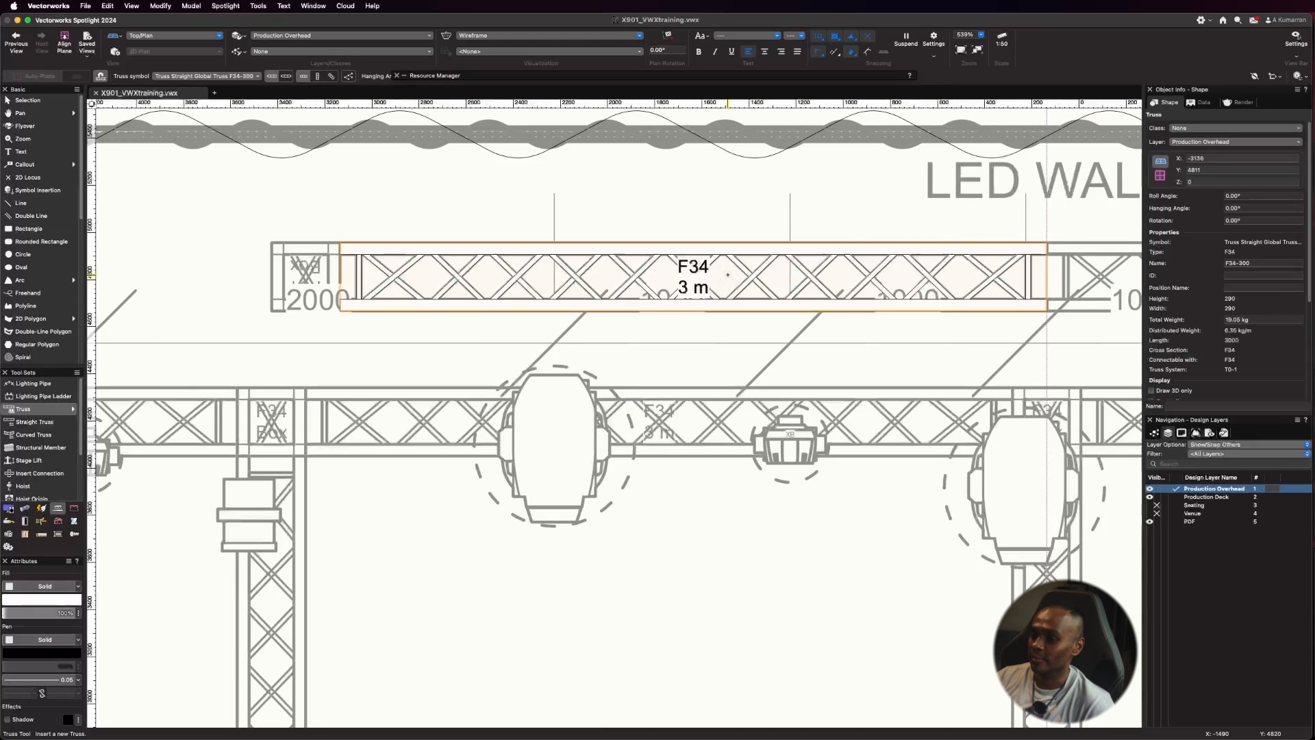
scroll(360, 275, down, 2)
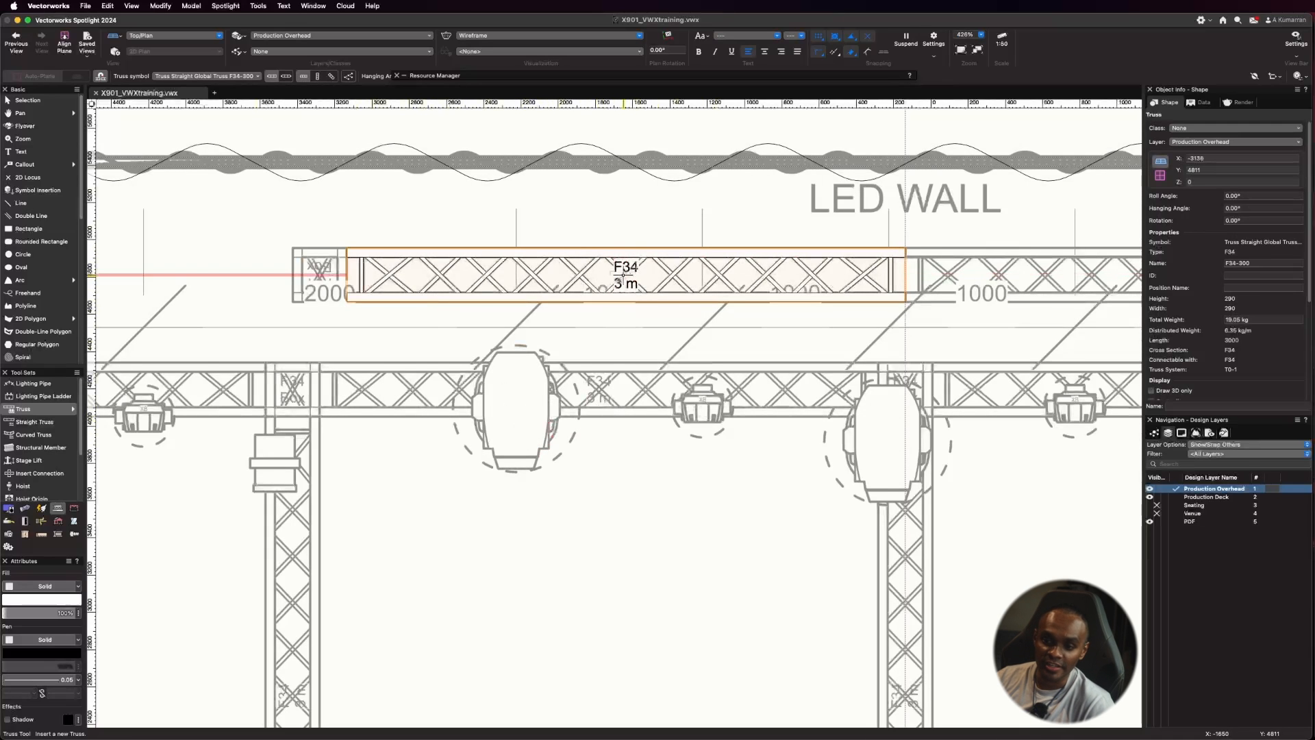
scroll(603, 439, down, 1)
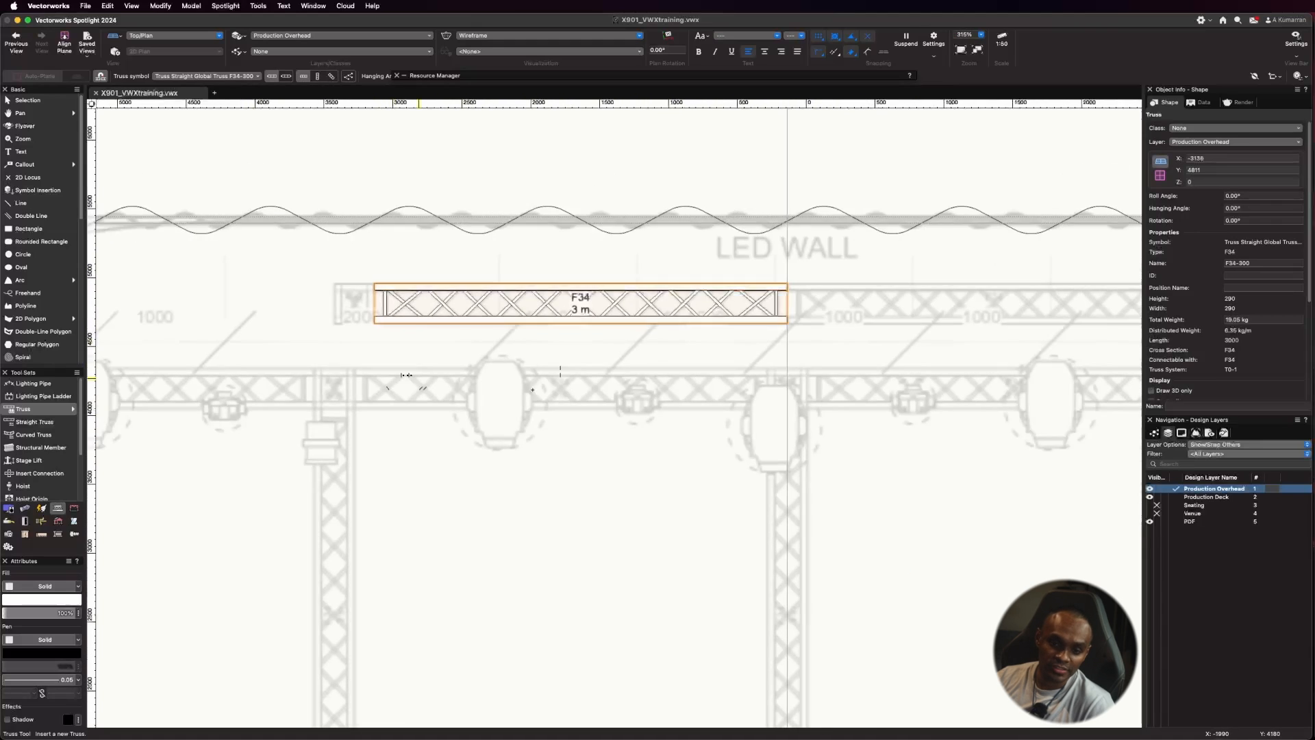
scroll(370, 285, down, 3)
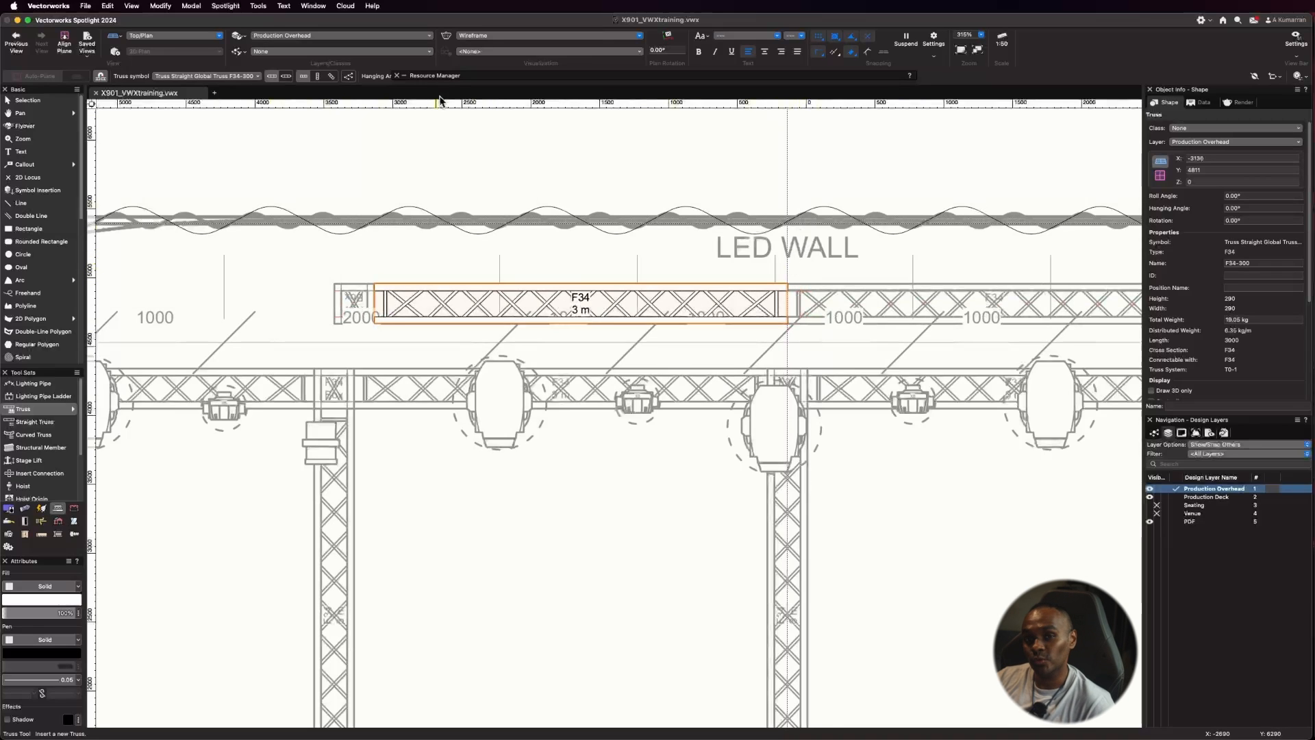
Step: Place a second F34 3 m straight truss connected to the inner end of the first one below the LED wall
click(100, 76)
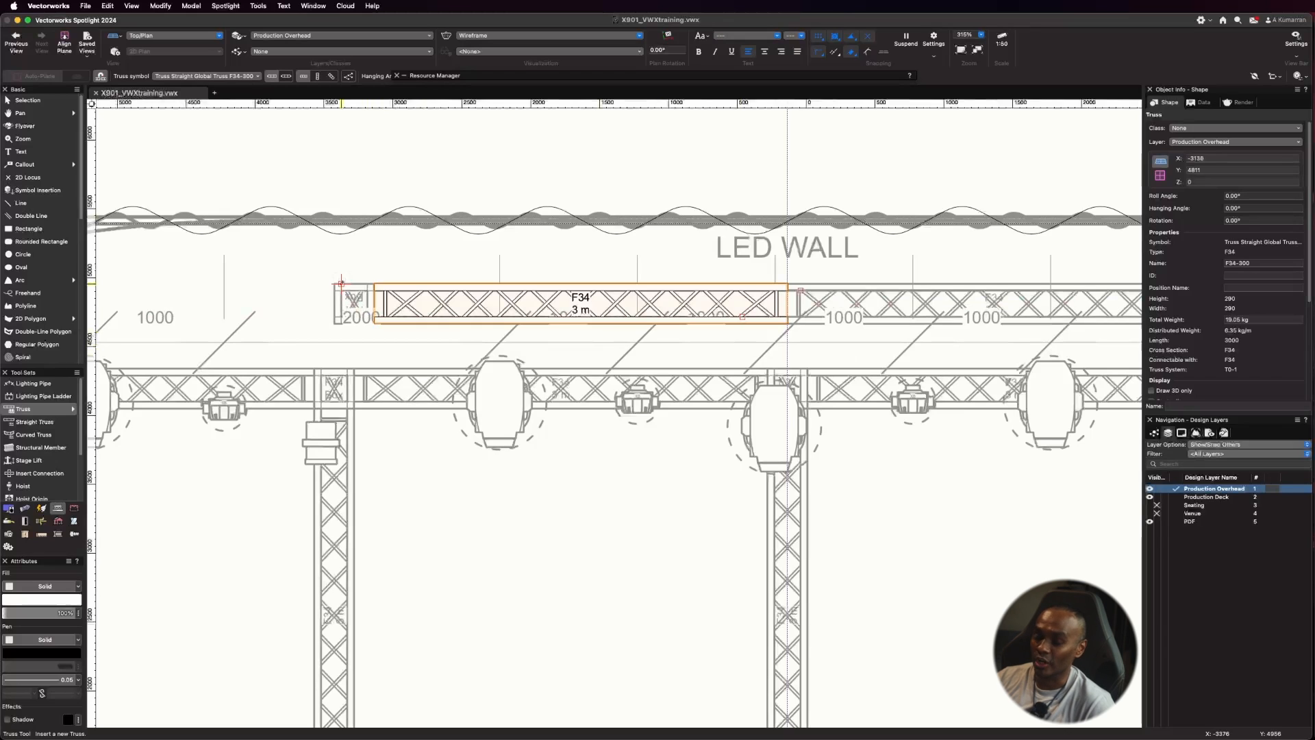
scroll(356, 376, down, 3)
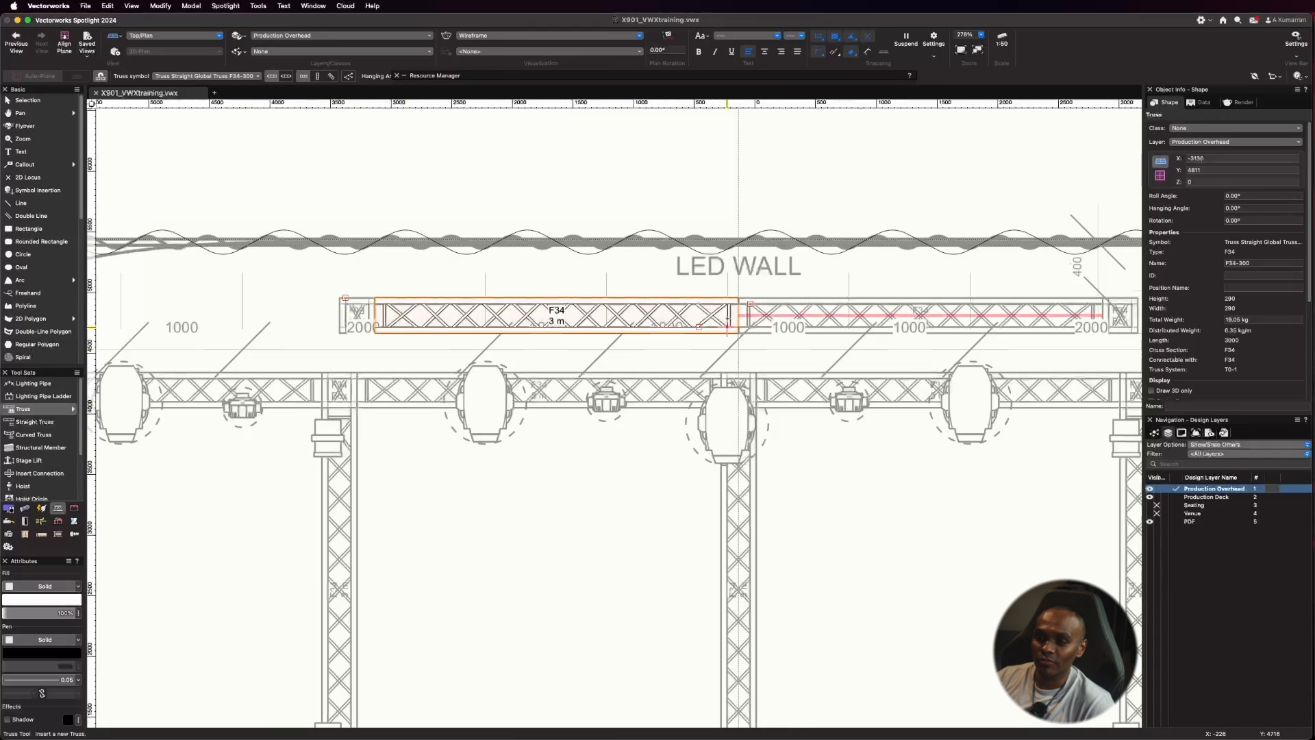
click(728, 327)
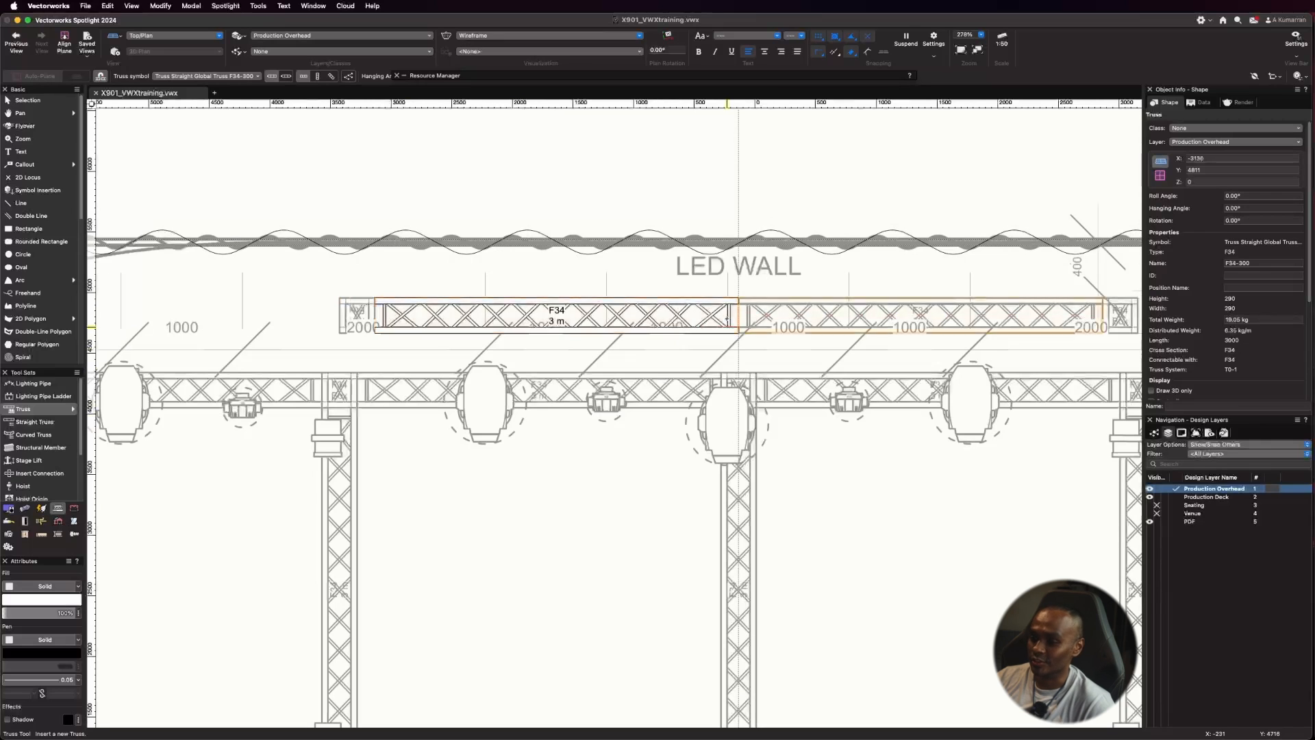
scroll(409, 378, down, 3)
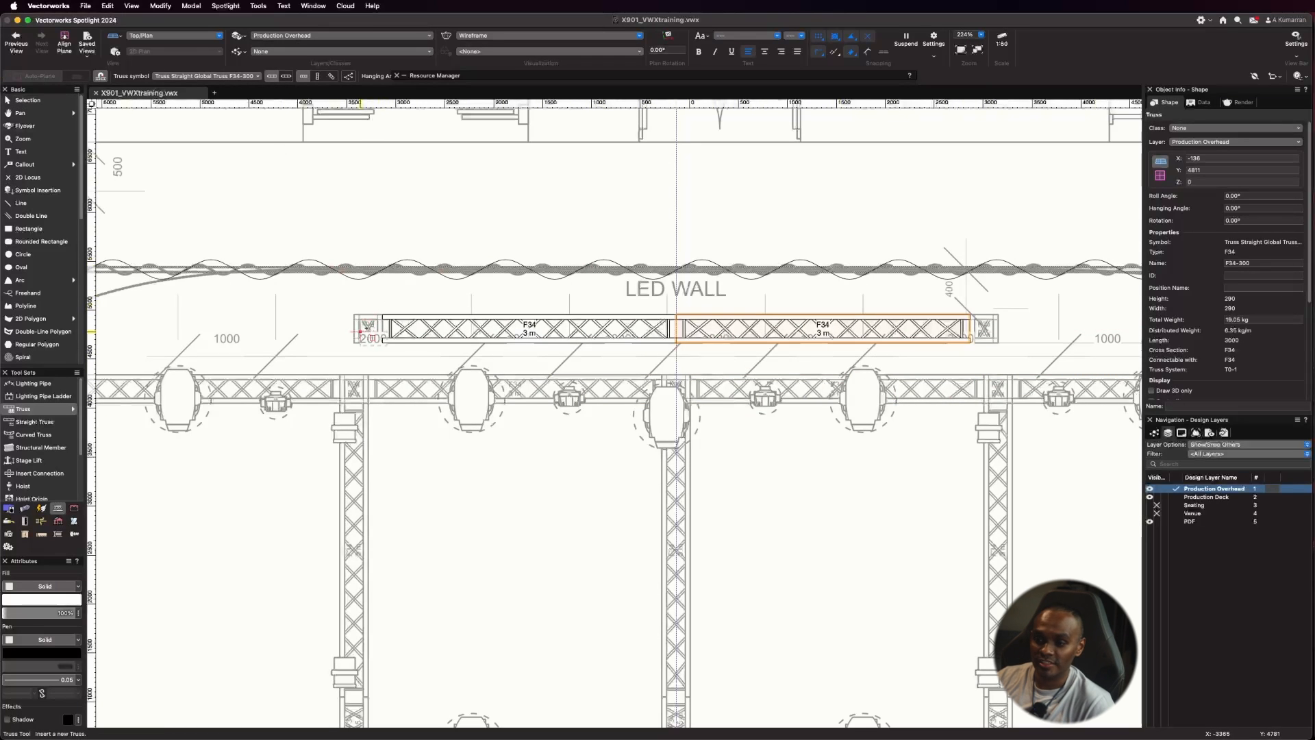
Step: Choose the Truss Corn Global Truss F34Box symbol and attach it to the western end of the LED wall truss
click(257, 76)
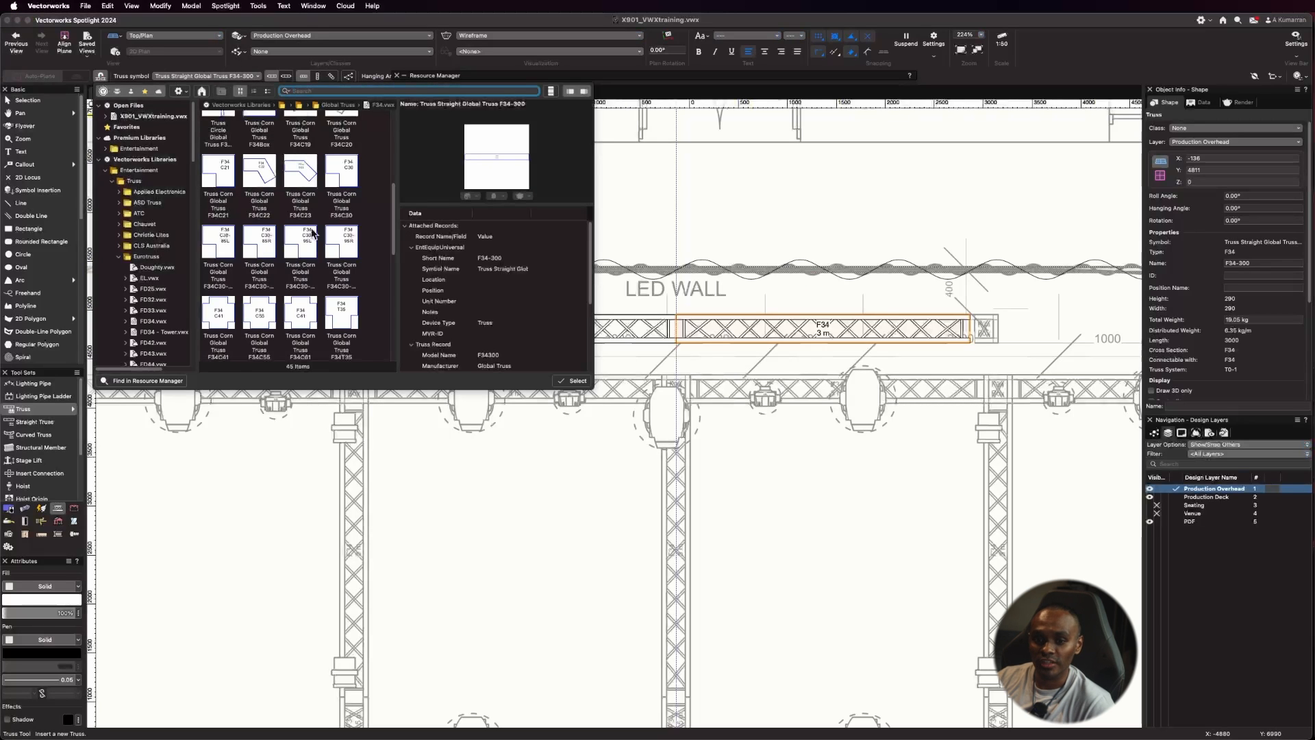
scroll(310, 231, up, 2)
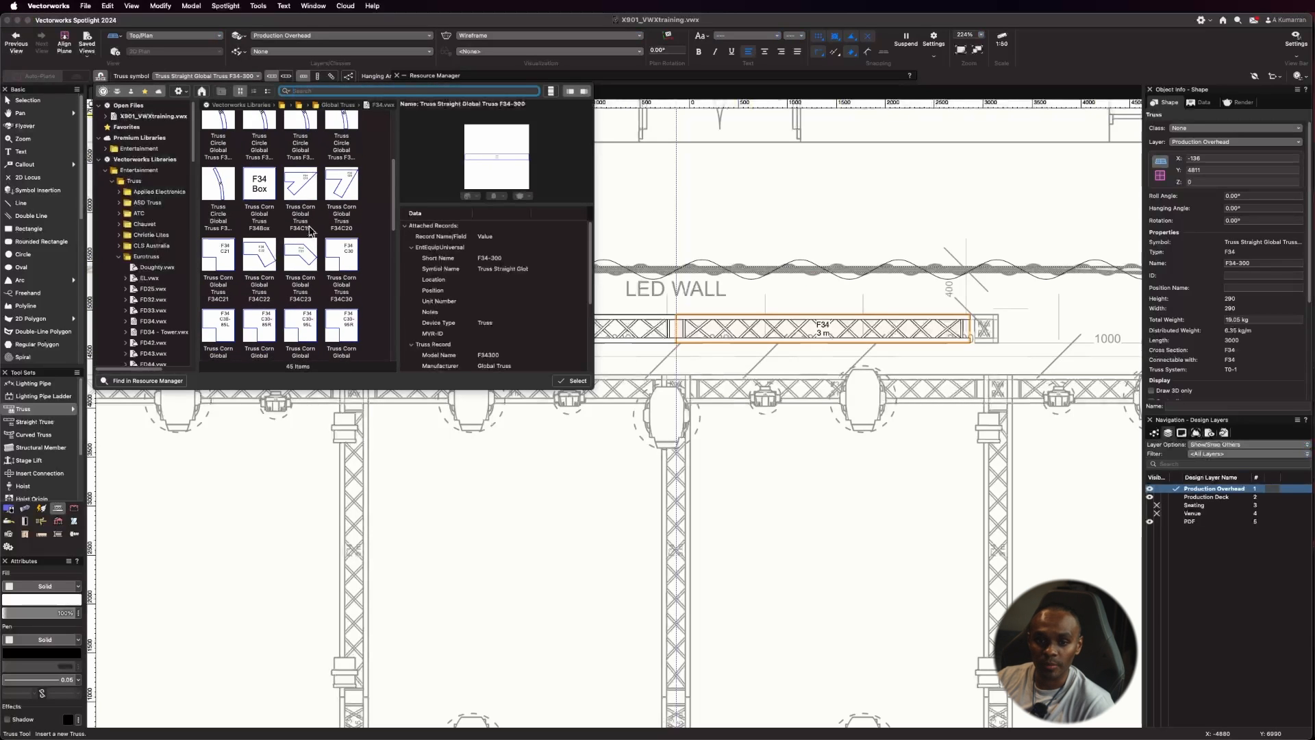
click(269, 212)
click(562, 379)
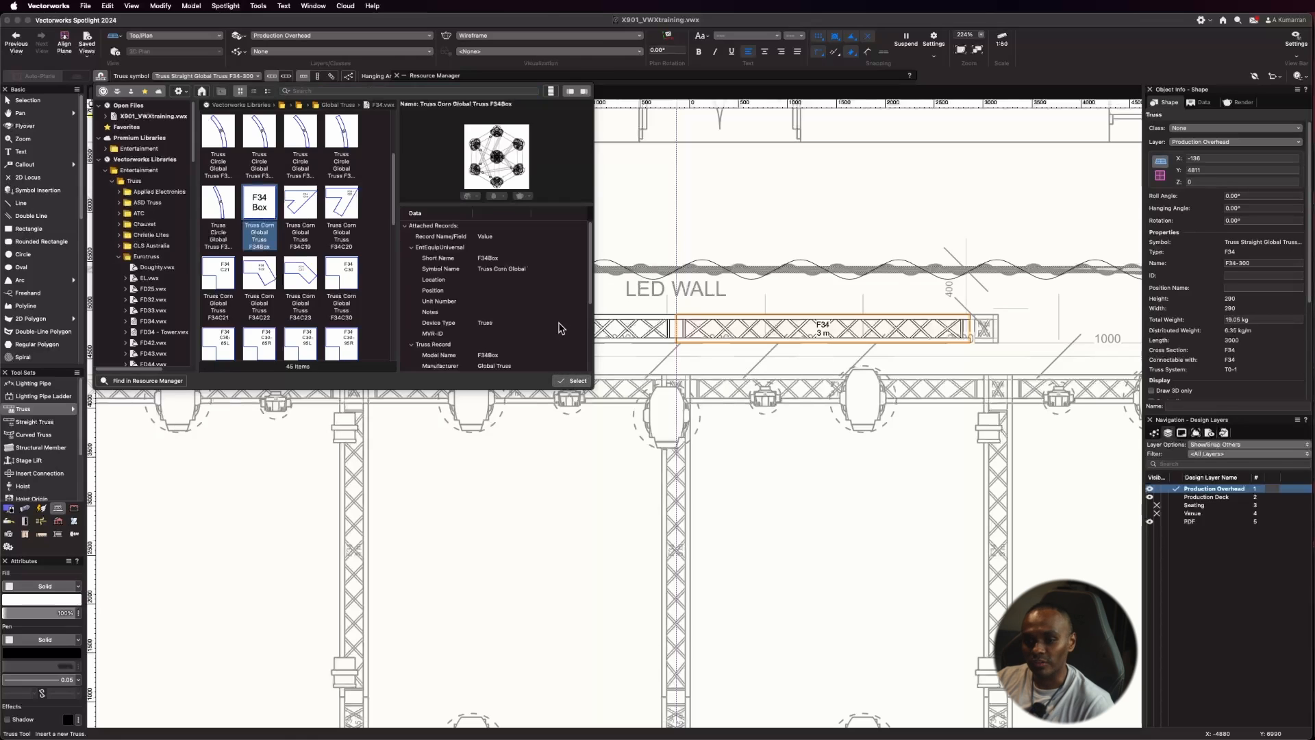
scroll(471, 345, up, 5)
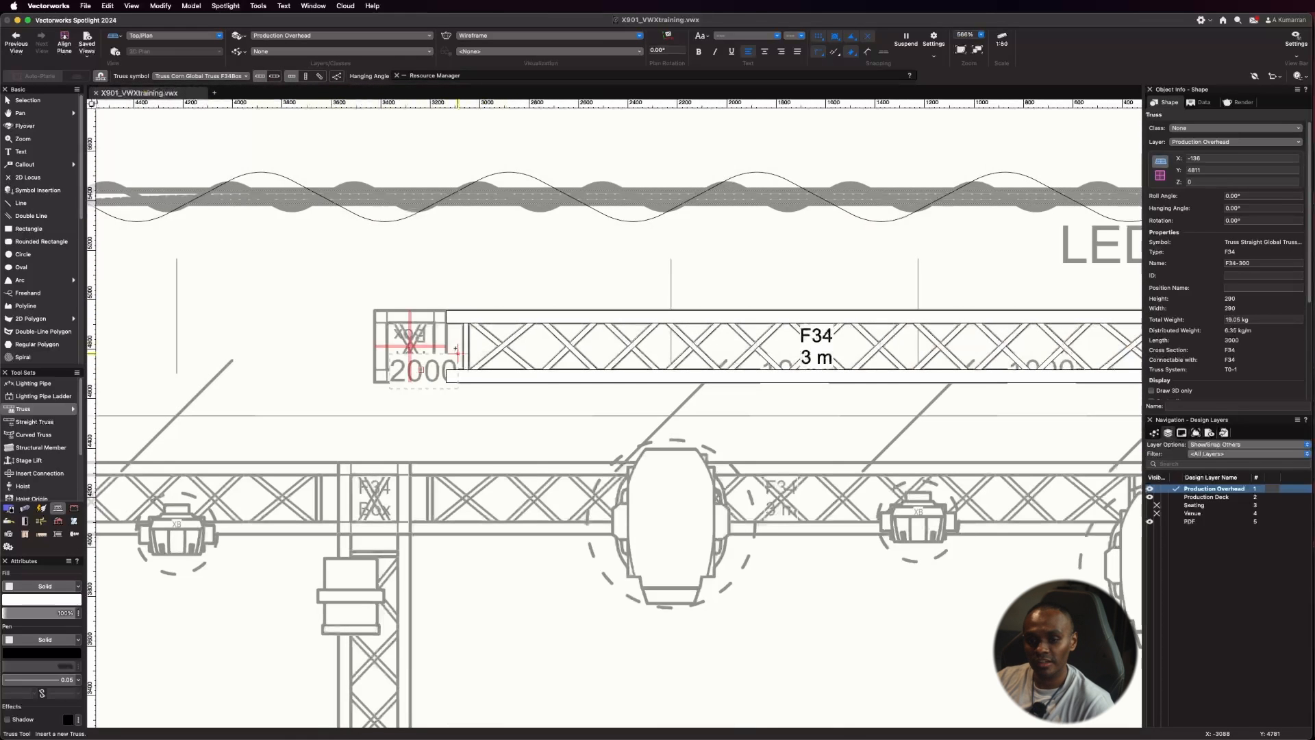
click(499, 346)
scroll(420, 337, down, 3)
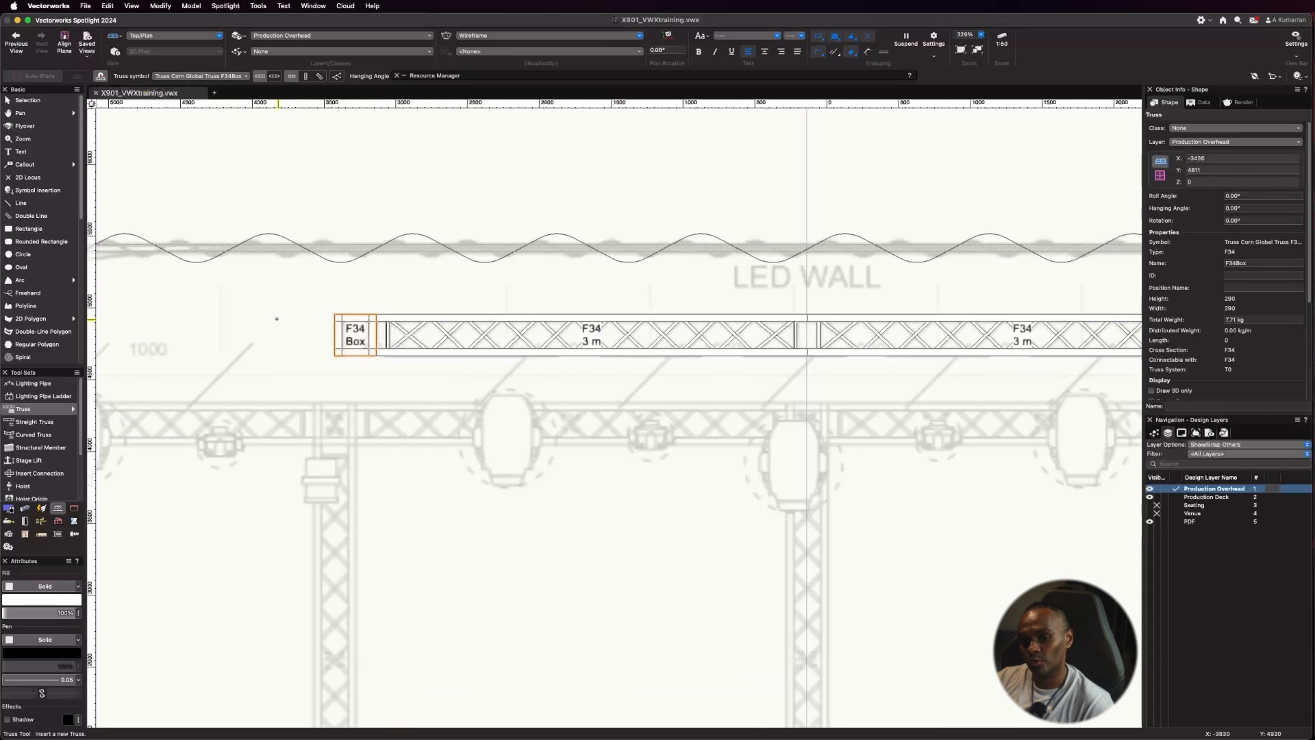
Step: Attach another F34 box corner to the opposite end of the LED wall truss and leave nothing selected
scroll(494, 411, down, 2)
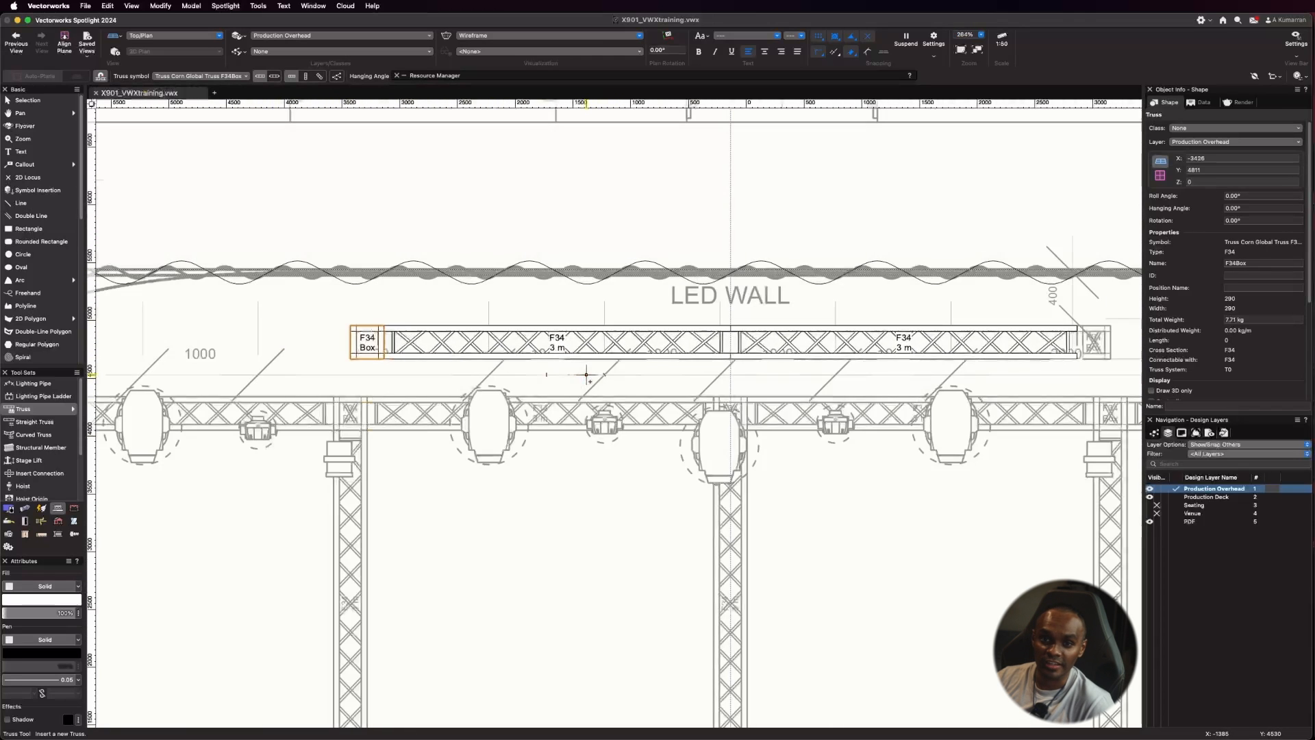
click(1064, 343)
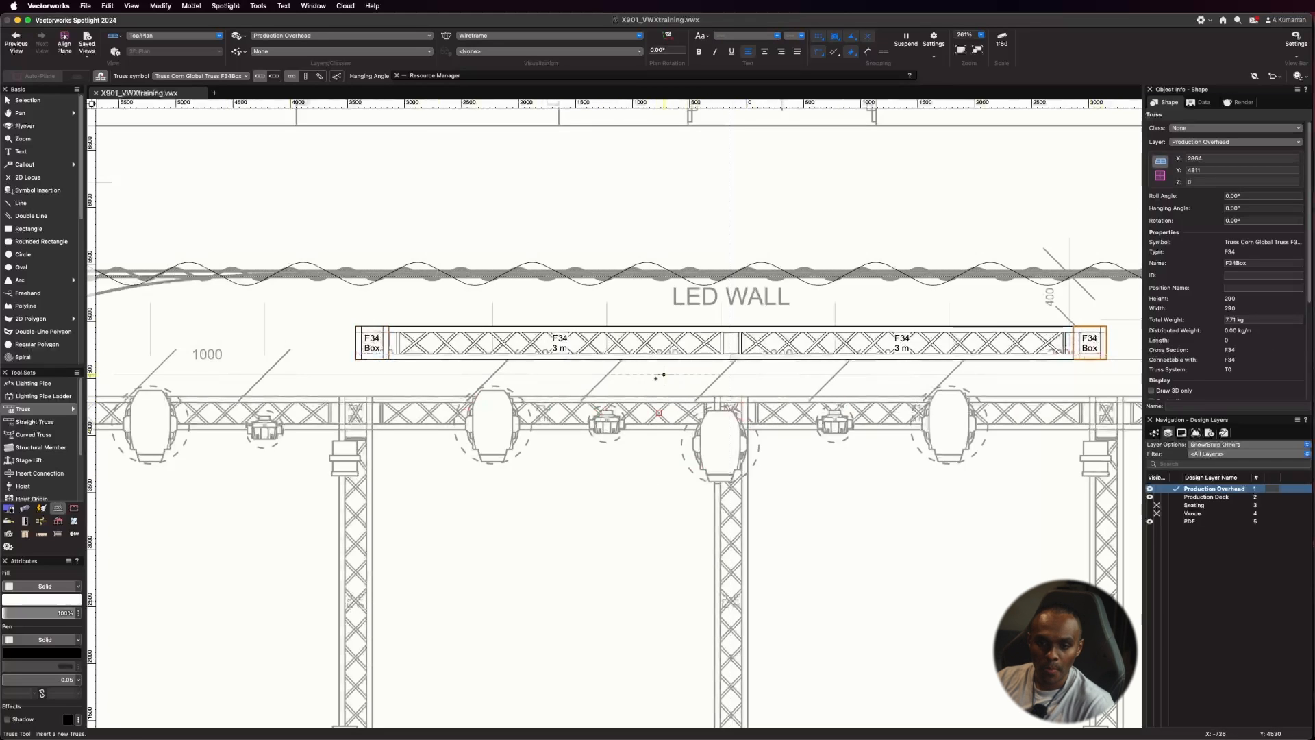
key(x)
click(332, 309)
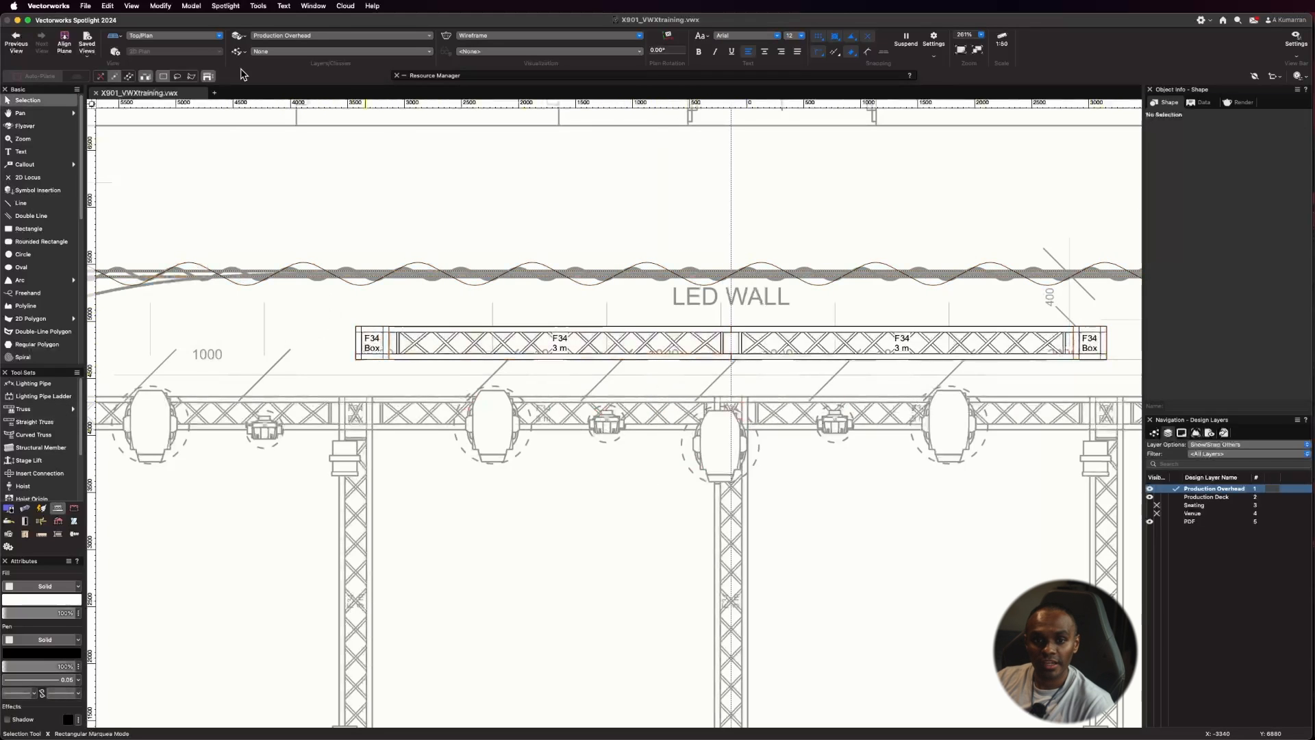
Step: Inspect the joined truss pieces in 3D, starting from the Left Isometric view and orbiting to face the truss
click(185, 38)
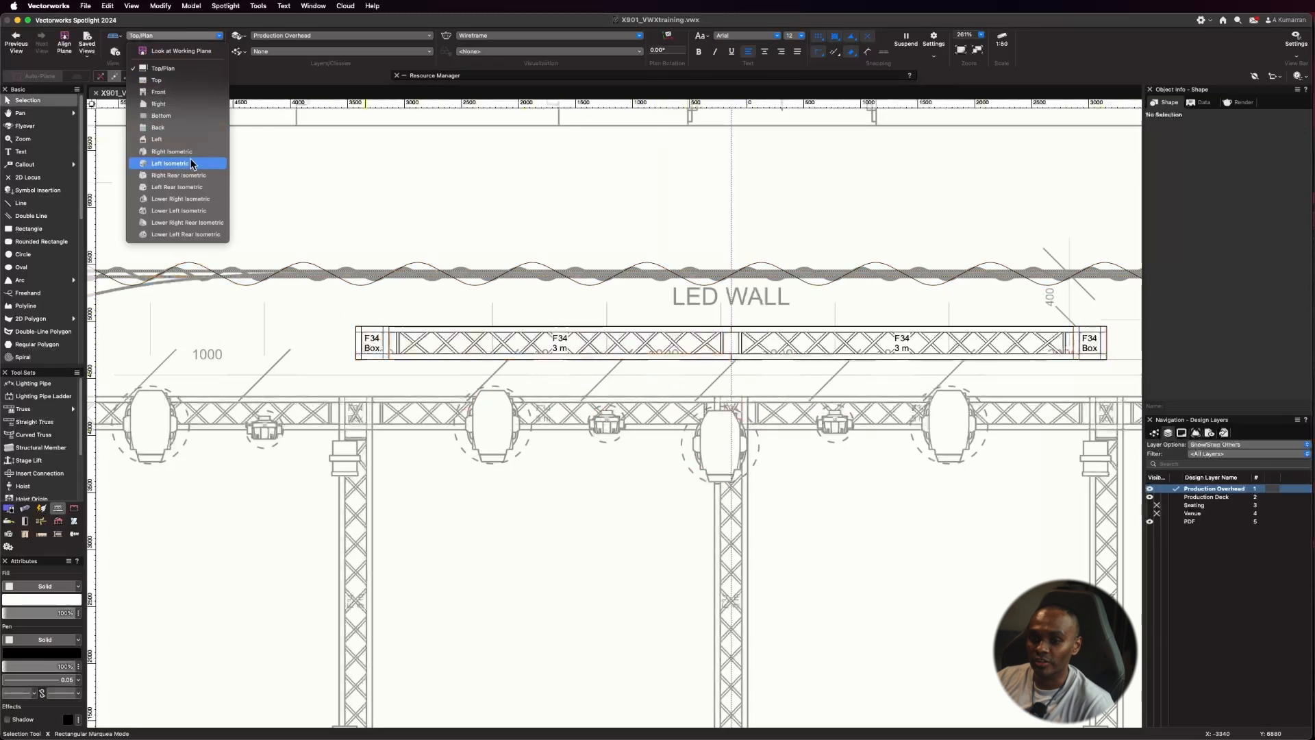
click(190, 157)
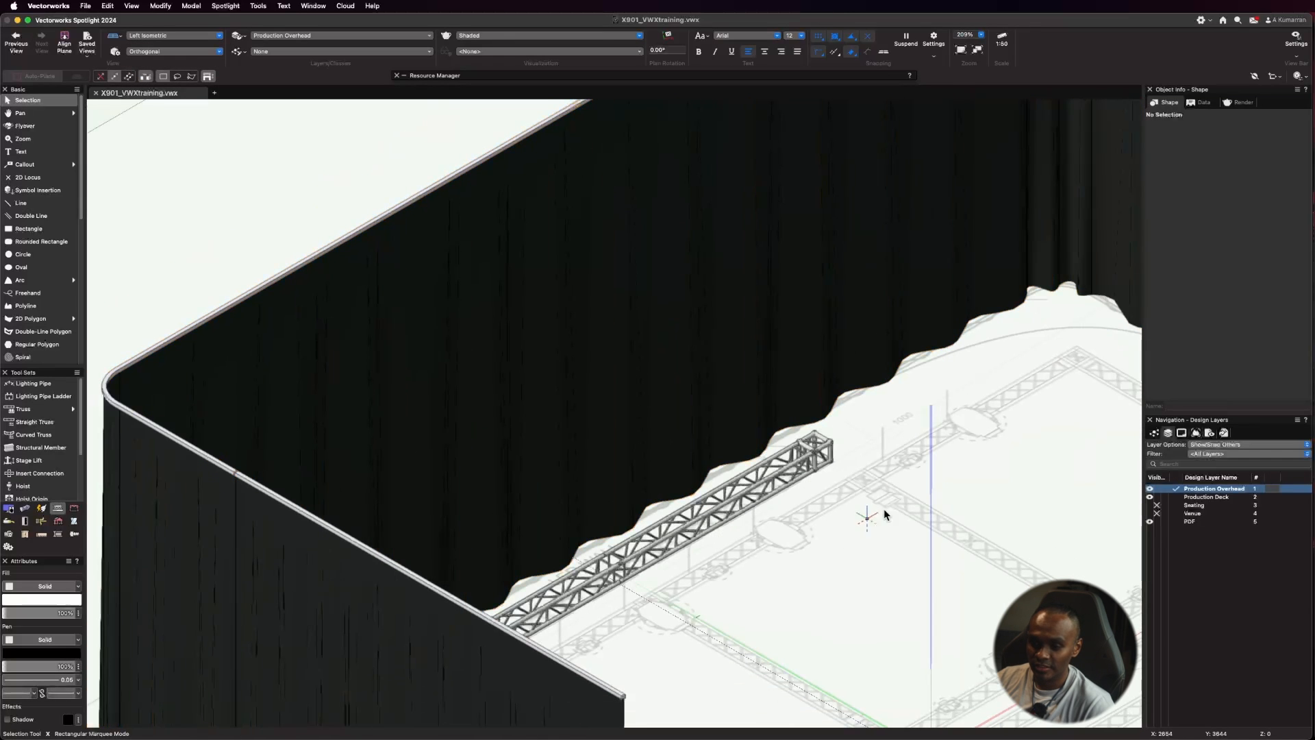
click(25, 126)
drag(976, 580, 784, 625)
scroll(863, 582, up, 5)
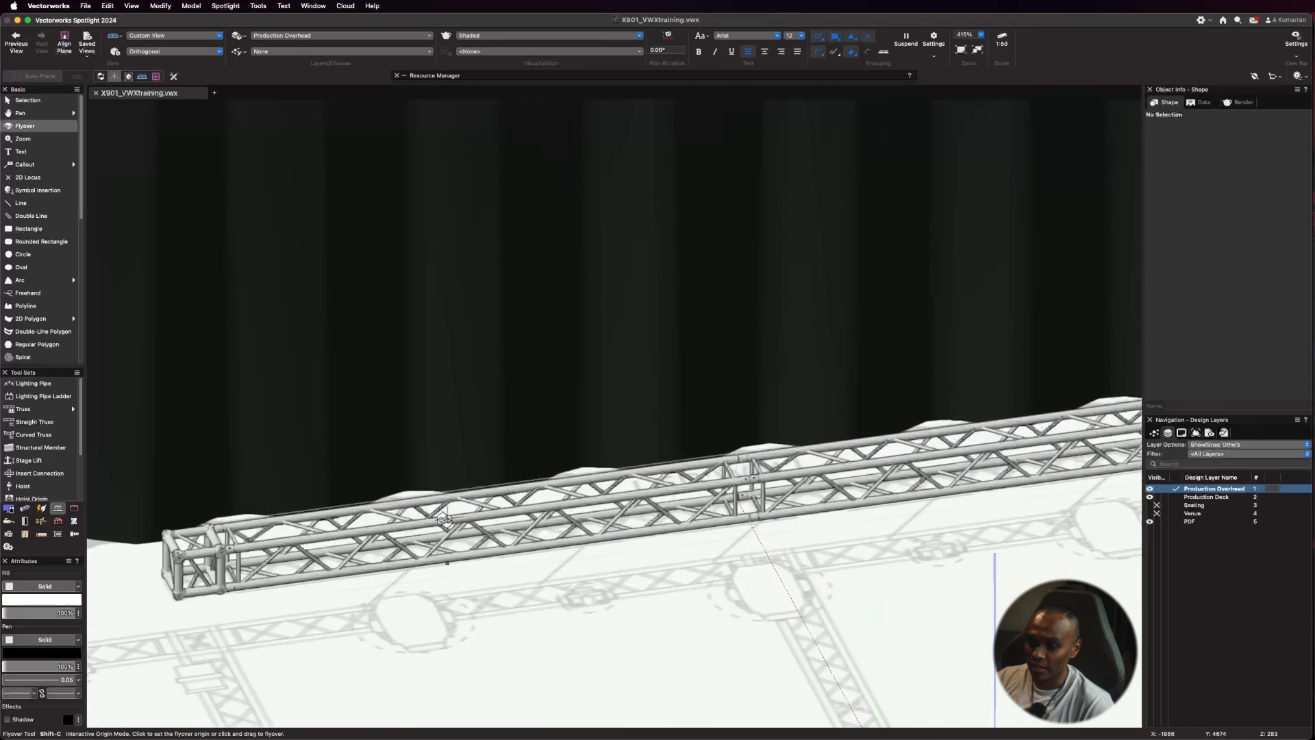
scroll(467, 492, down, 1)
scroll(409, 430, down, 2)
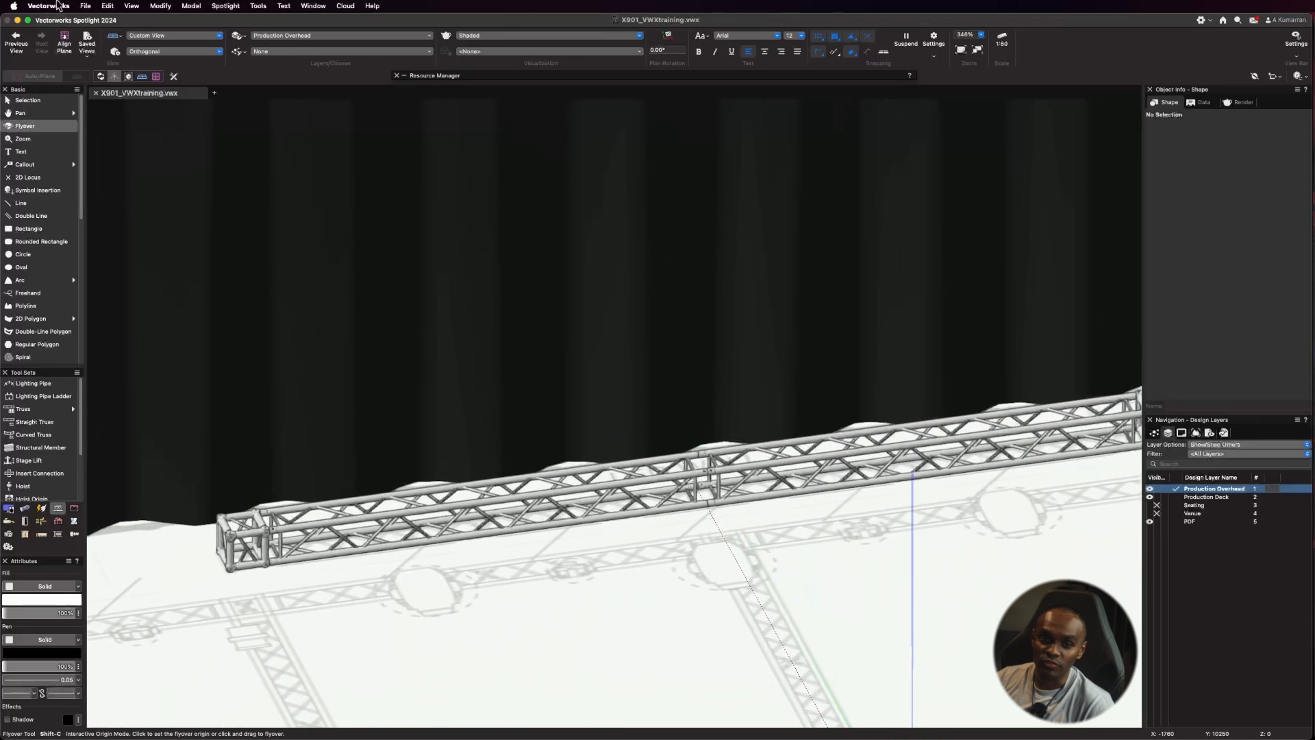
Step: Return the drawing to the Top/Plan view with the whole LED wall truss visible
click(51, 100)
click(171, 35)
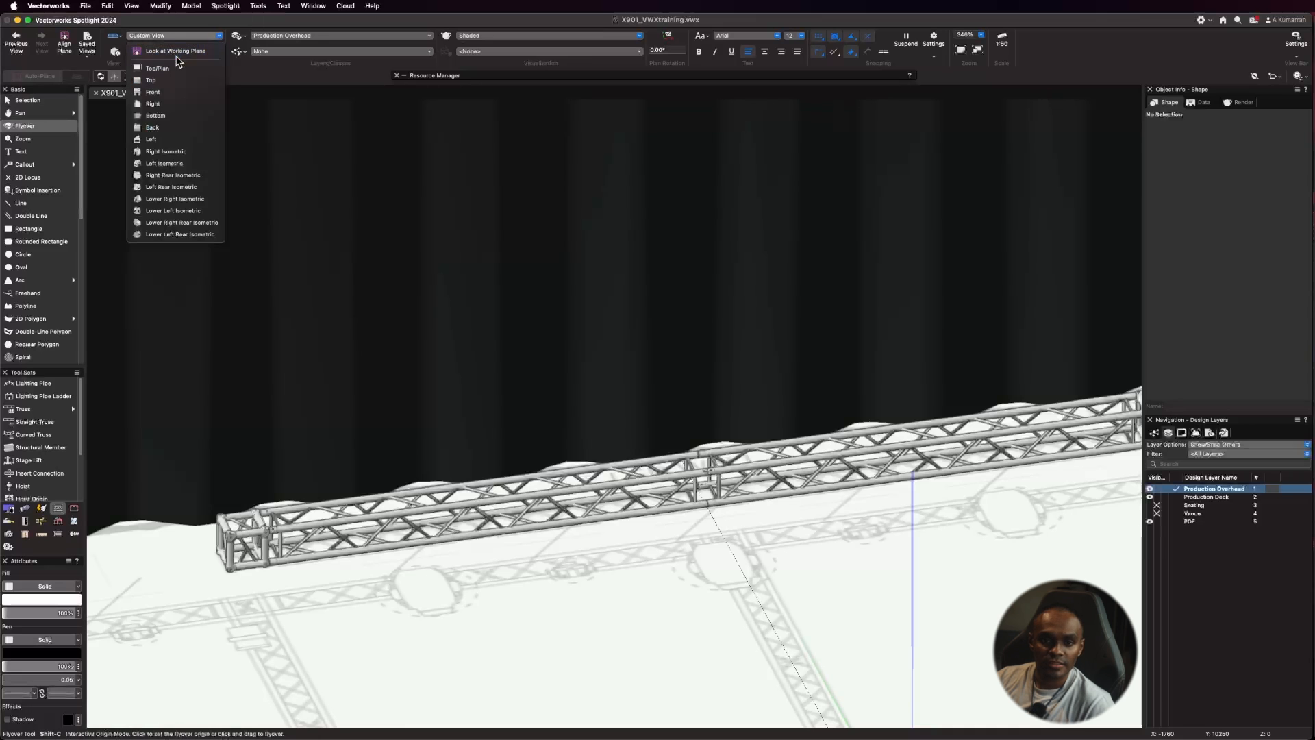
click(178, 70)
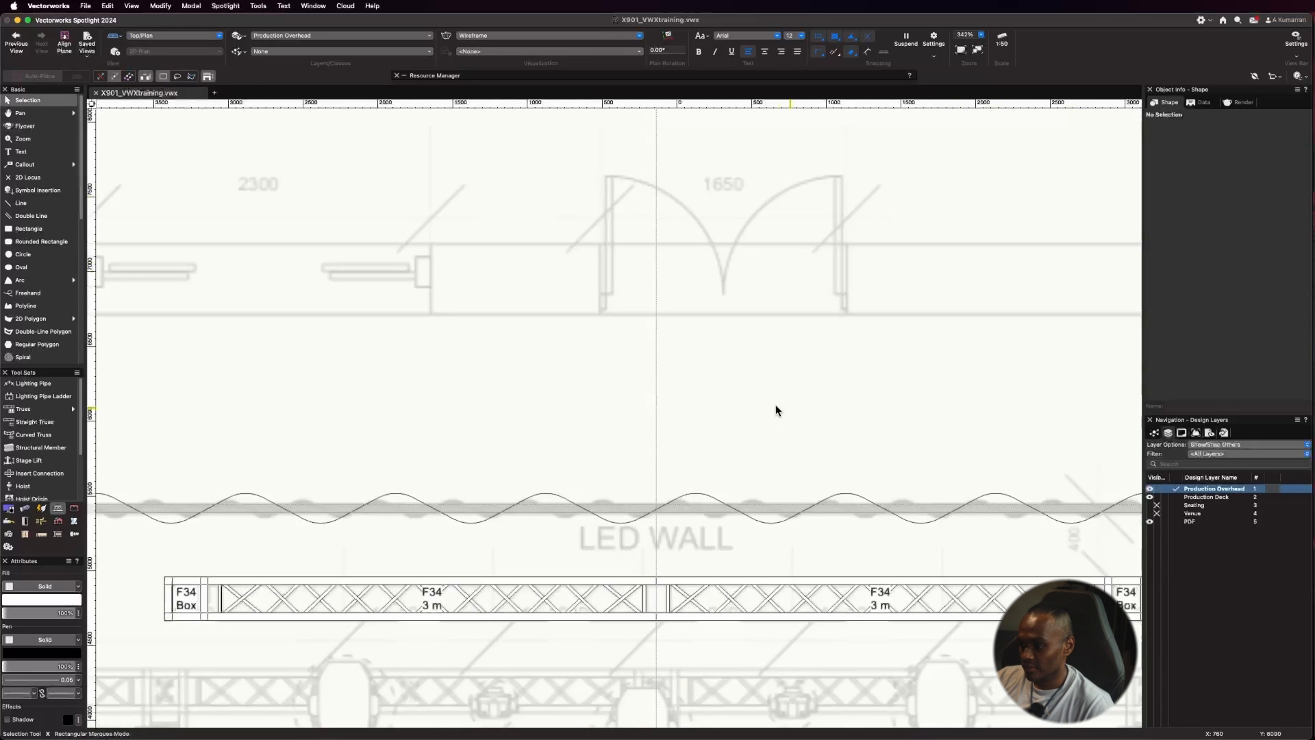
scroll(361, 372, down, 2)
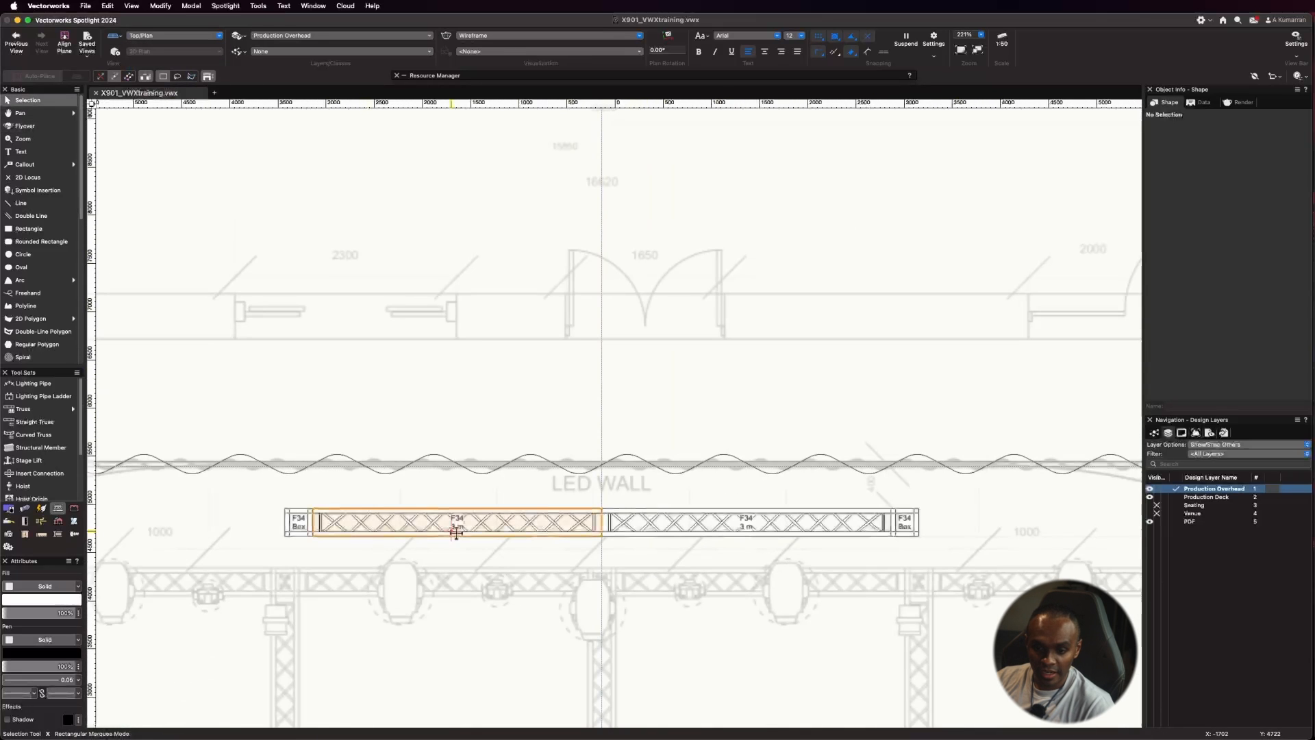
Step: Check the properties of the individual 3 m trusses and a box corner in the LED wall truss
click(471, 518)
scroll(1222, 335, down, 5)
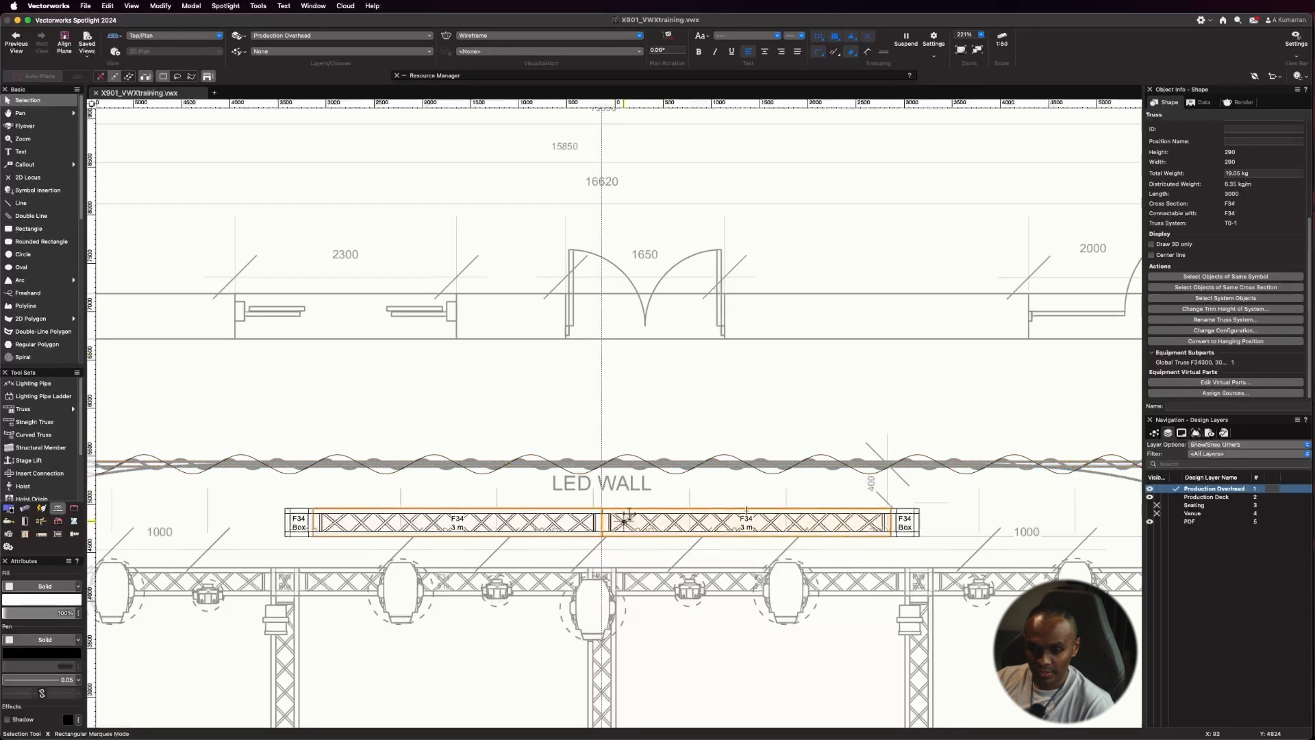
click(745, 531)
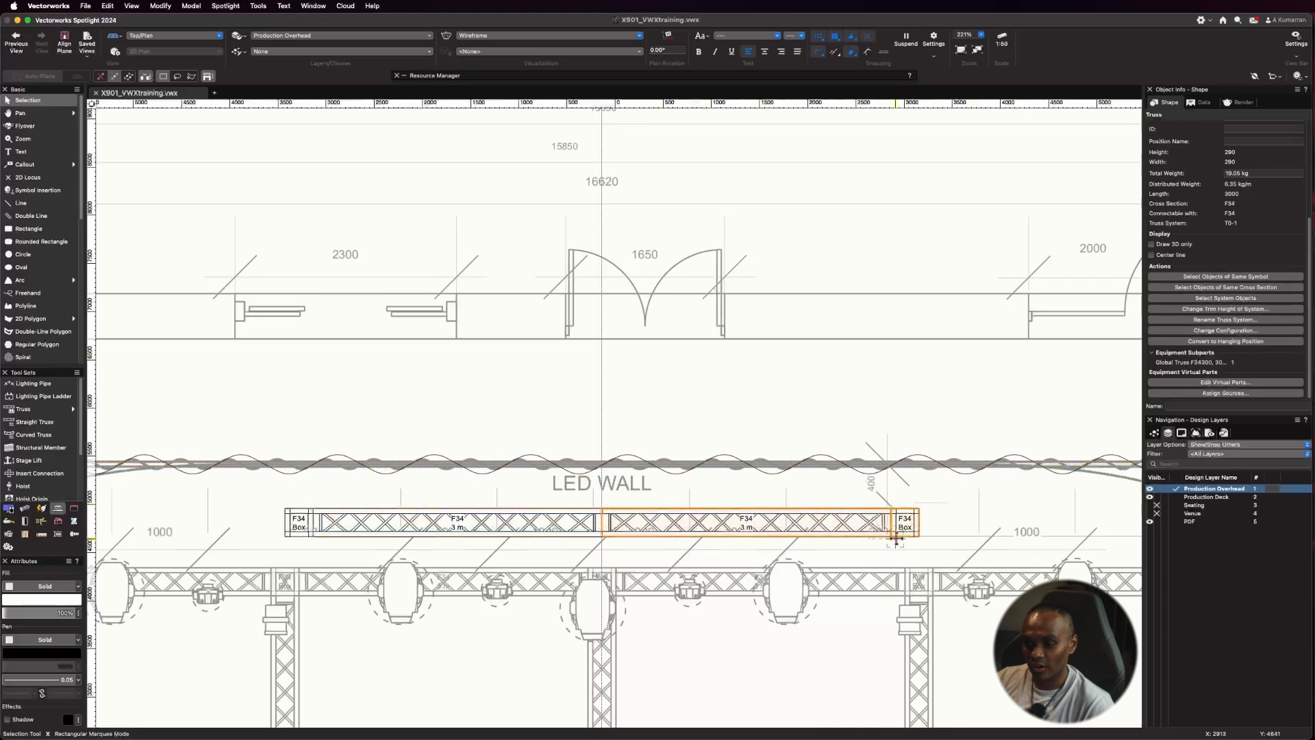
click(505, 517)
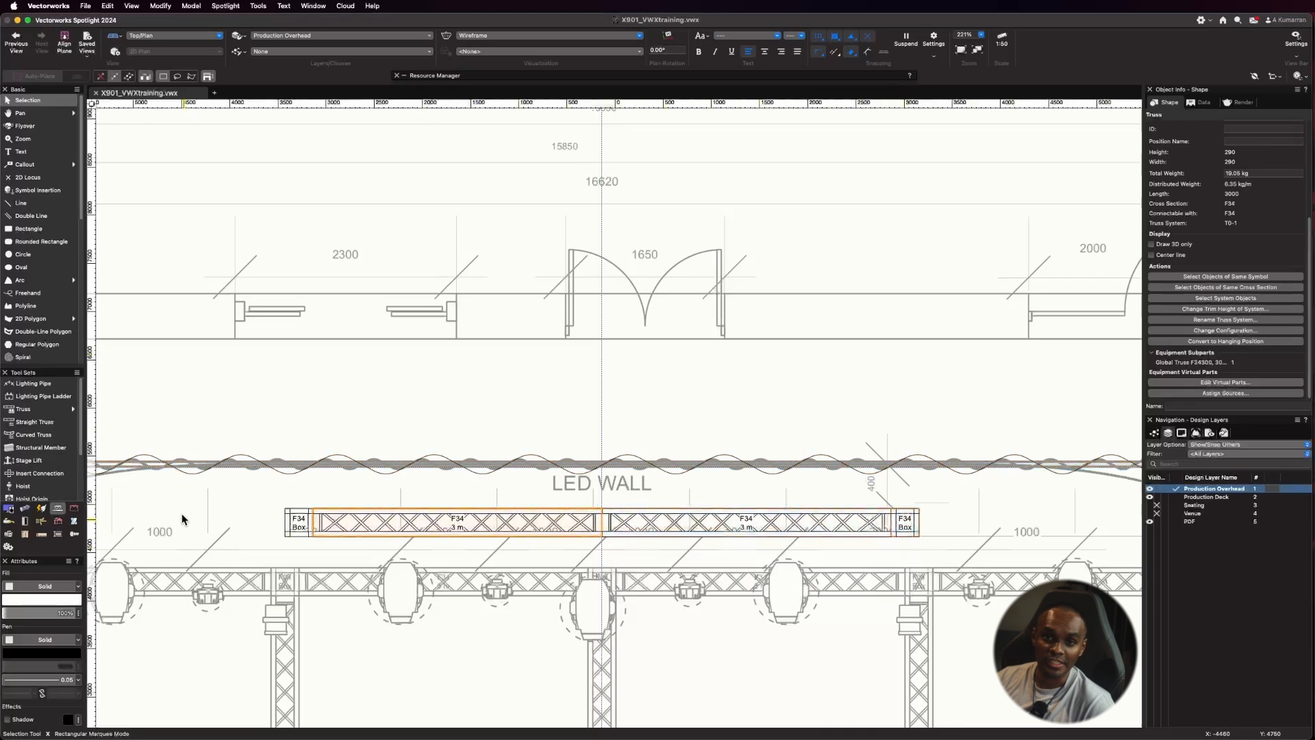
click(291, 529)
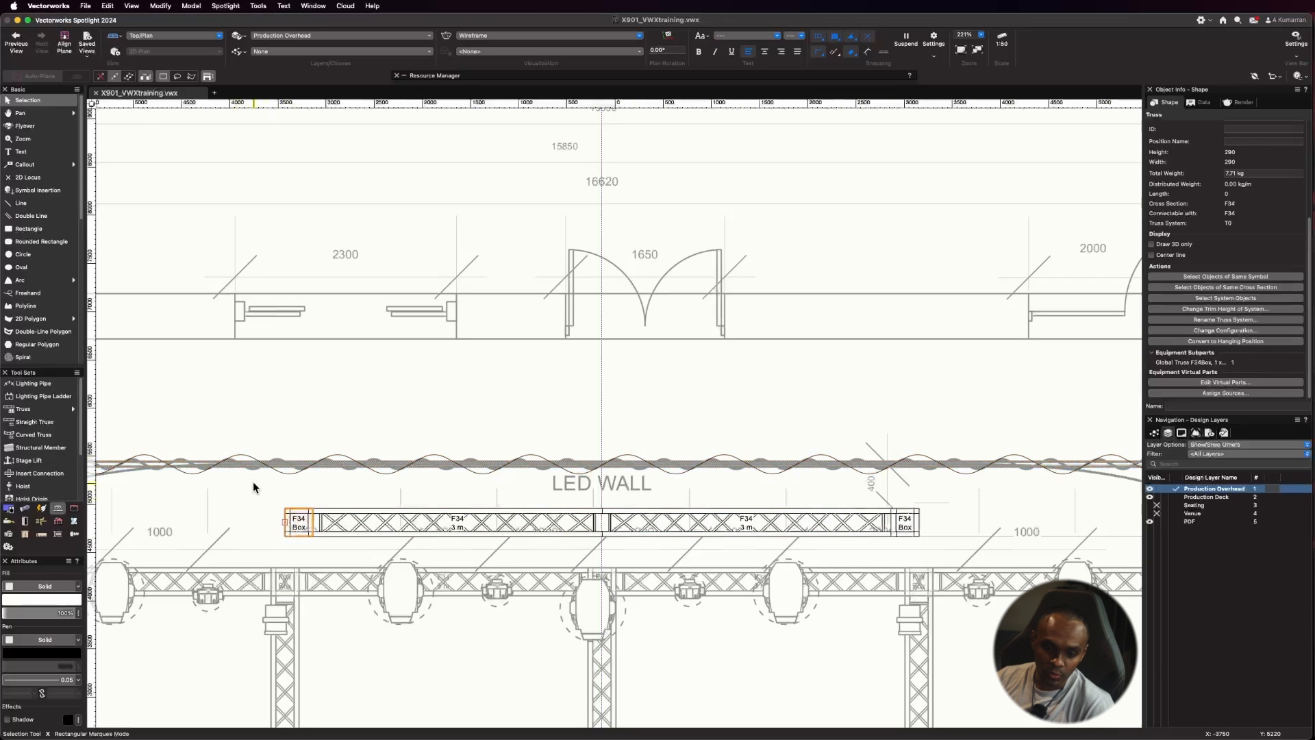
Step: Convert all four truss pieces into a single hanging position named "LED Wall Truss", using the geometry rather than a symbol
drag(254, 489, 927, 544)
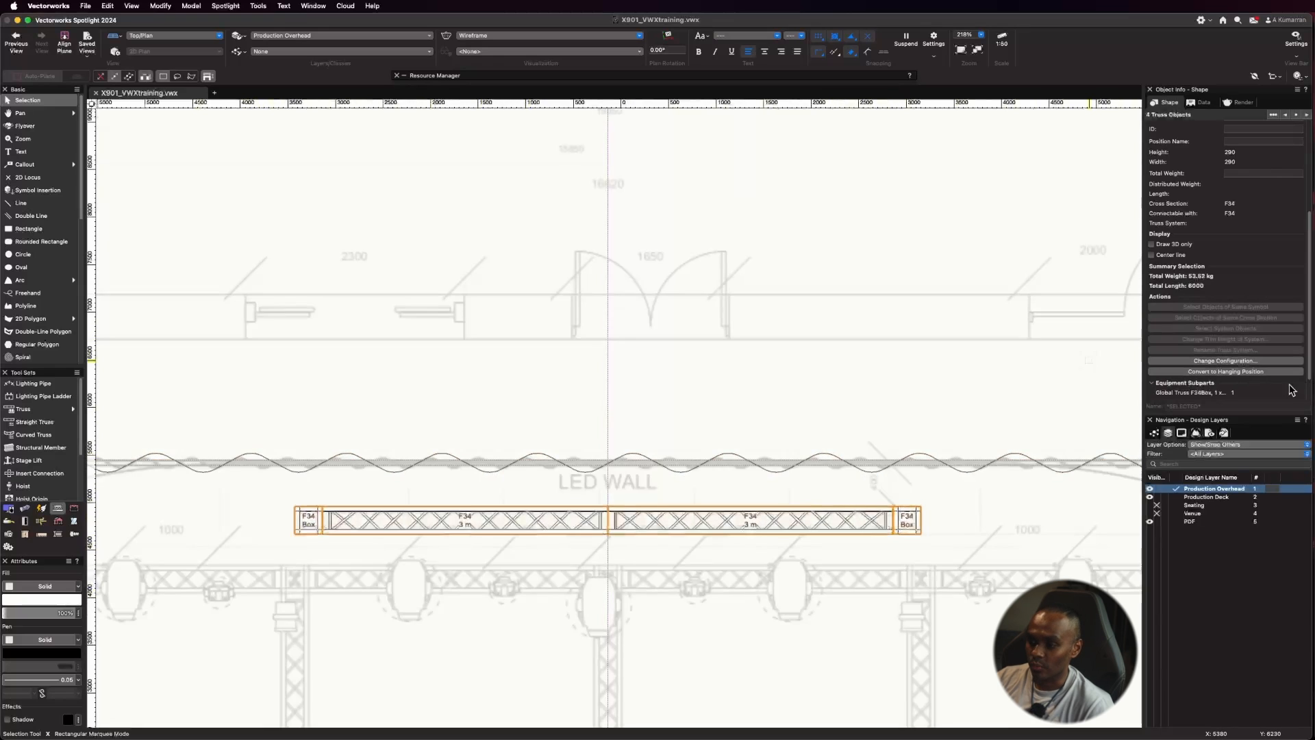
click(1212, 372)
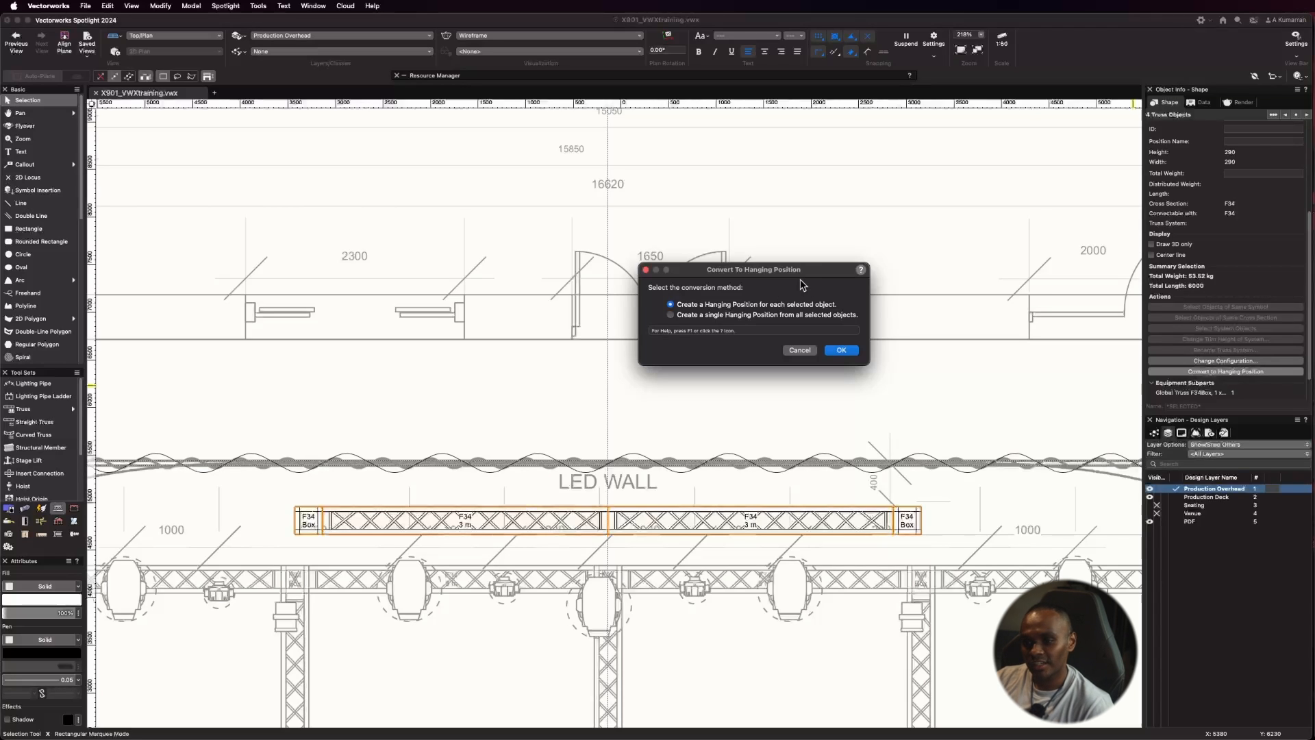
click(671, 315)
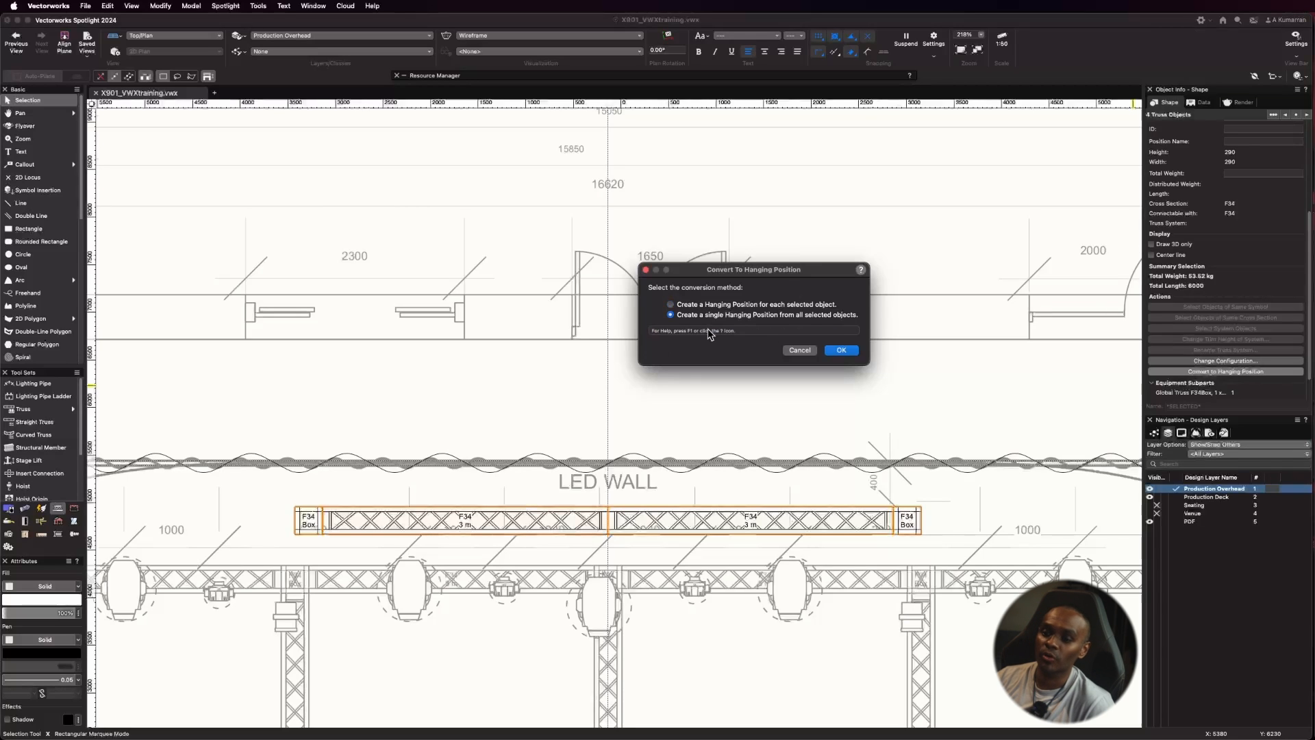
click(843, 351)
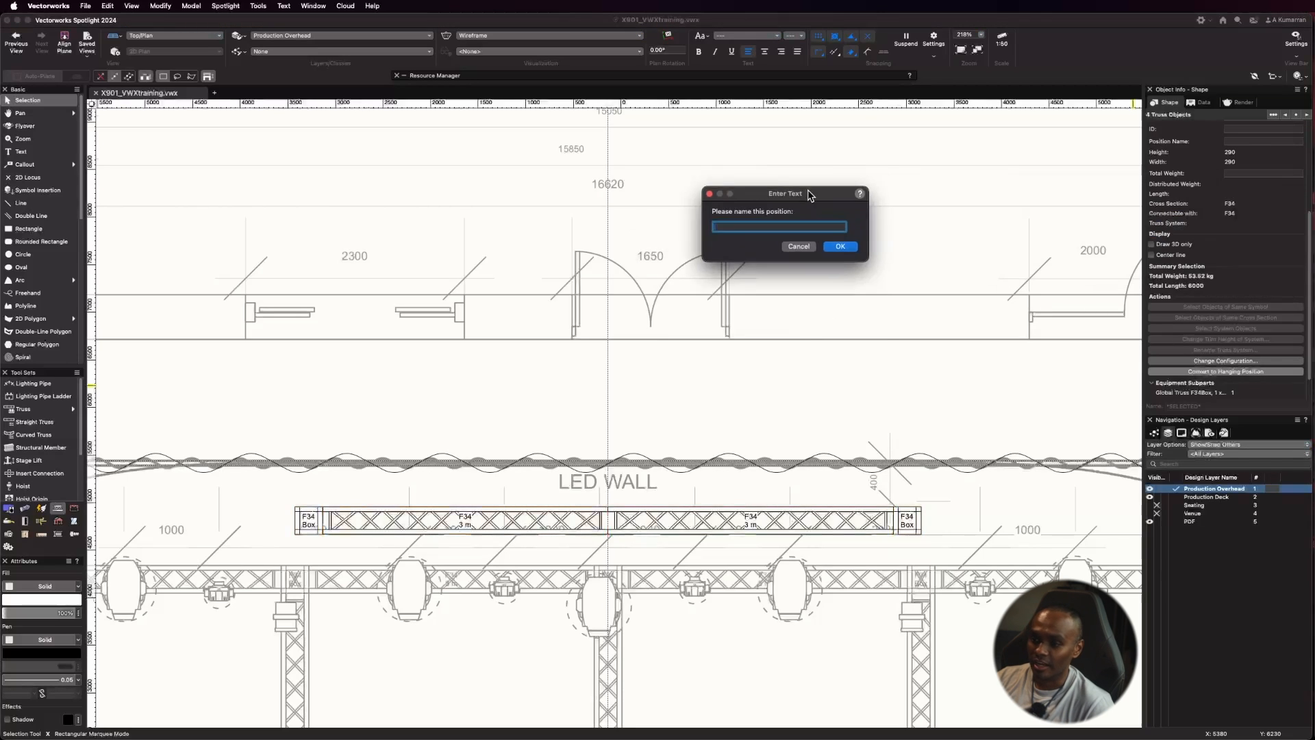
text(LED)
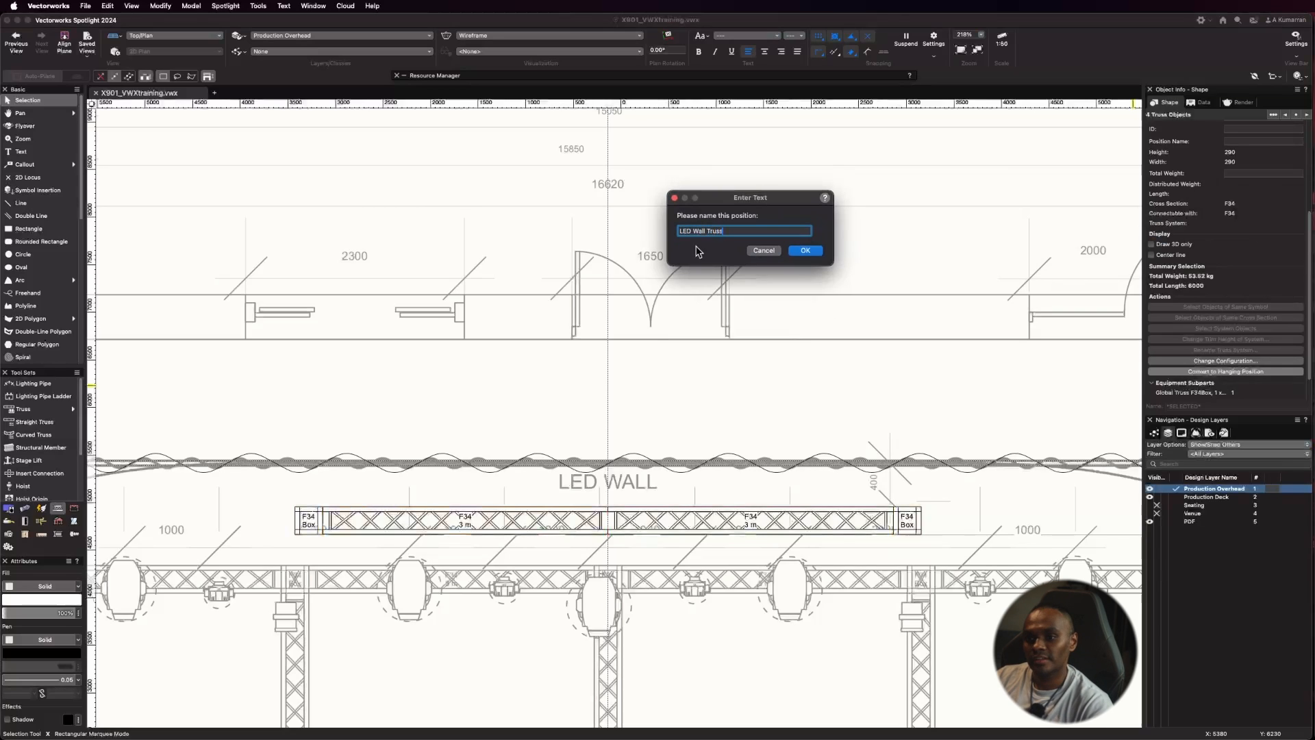
text( Wall Truss)
click(805, 250)
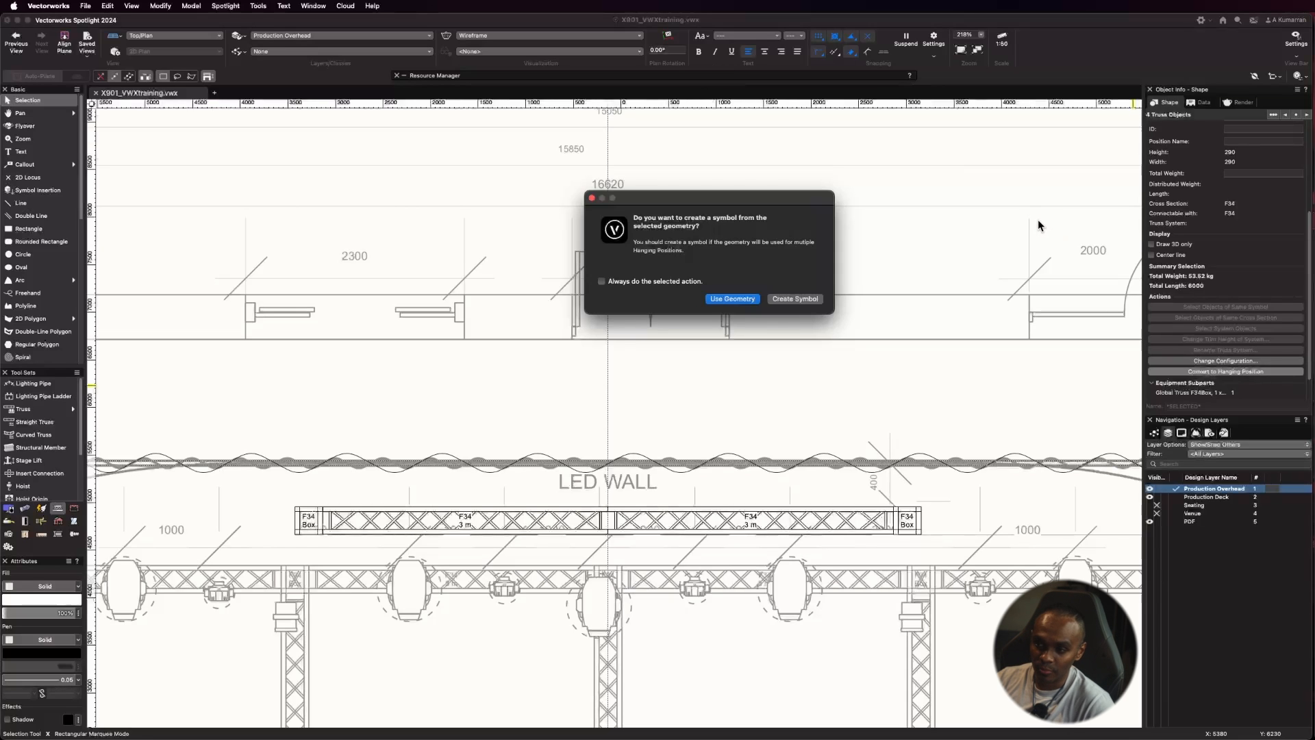
click(732, 299)
Step: Move the name label of the LED Wall Truss hanging position just above the truss and deselect it
scroll(872, 206, down, 2)
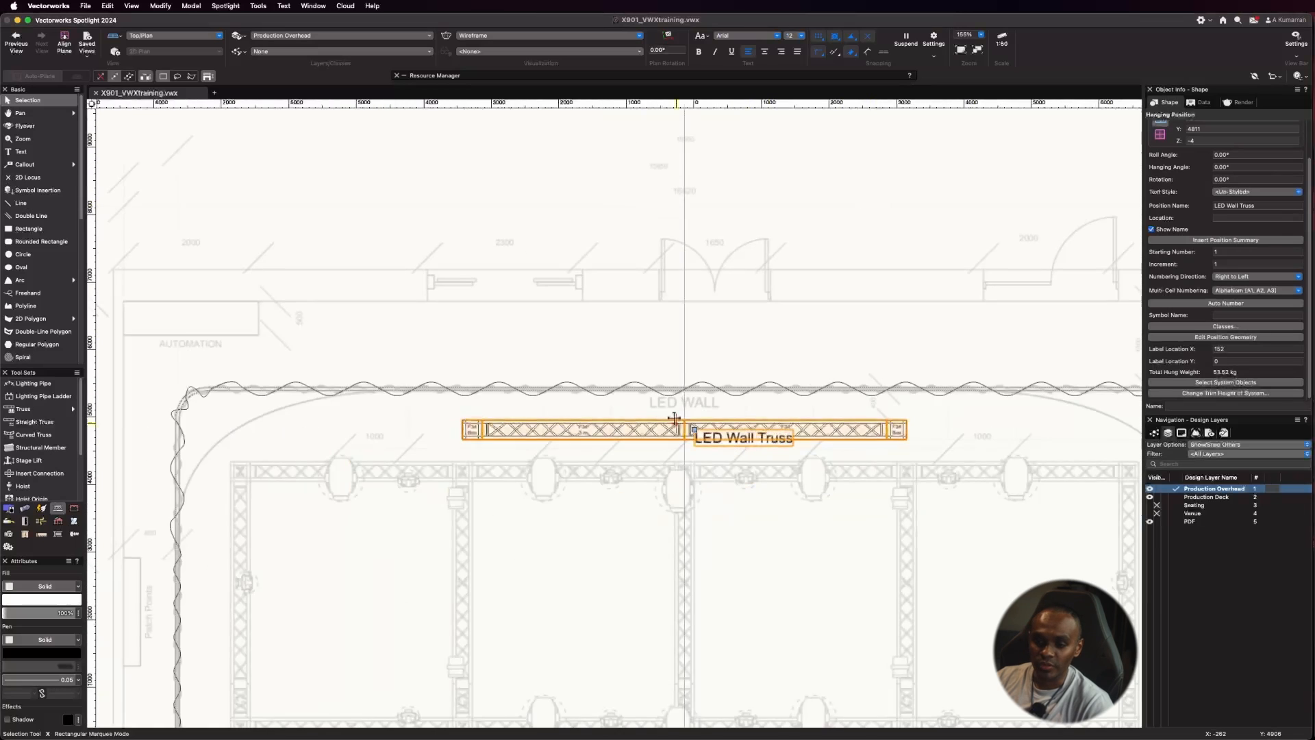
click(735, 501)
click(636, 439)
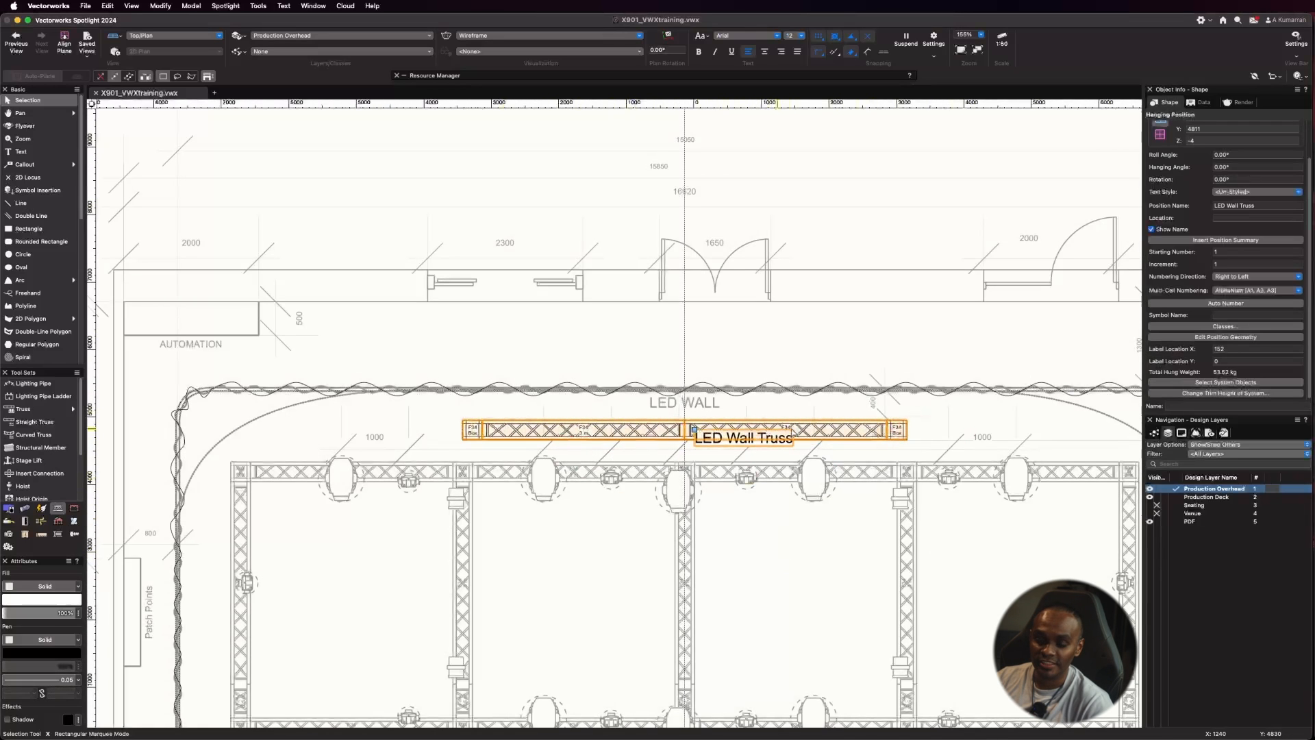
scroll(796, 375, up, 2)
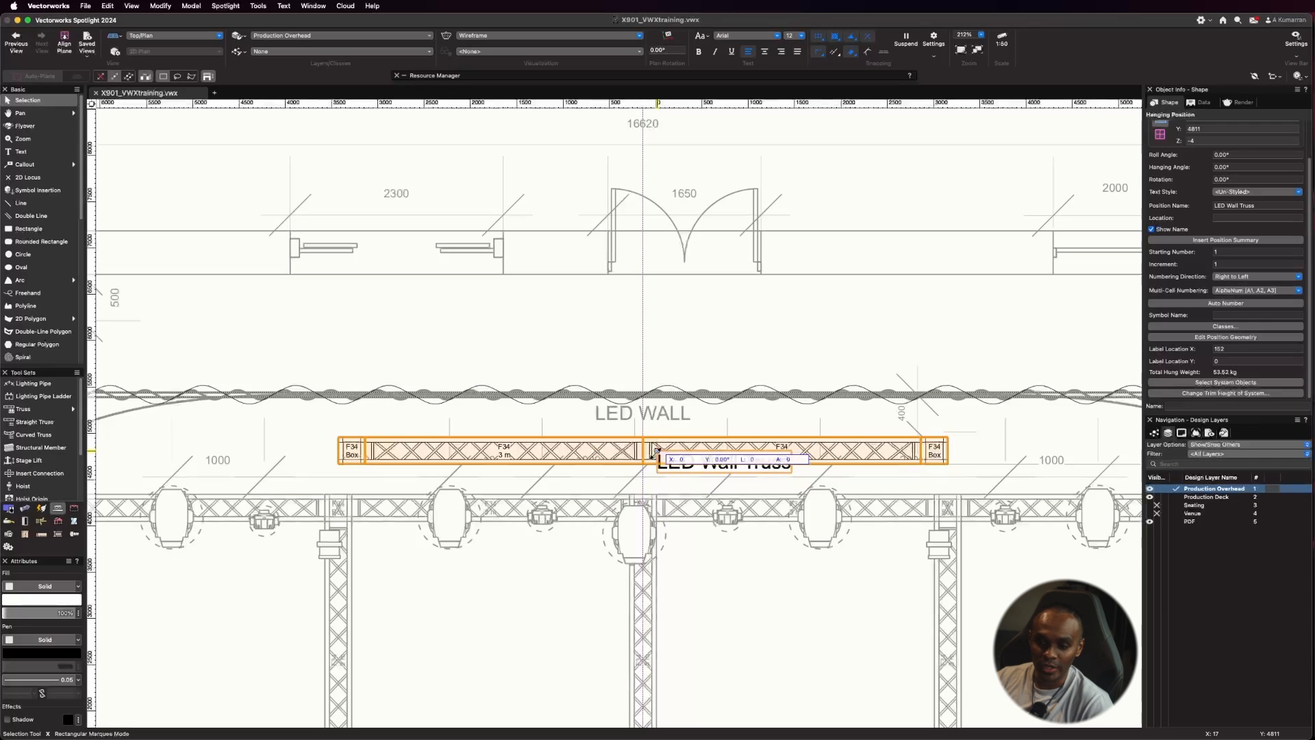
drag(654, 452, 656, 415)
scroll(644, 412, up, 3)
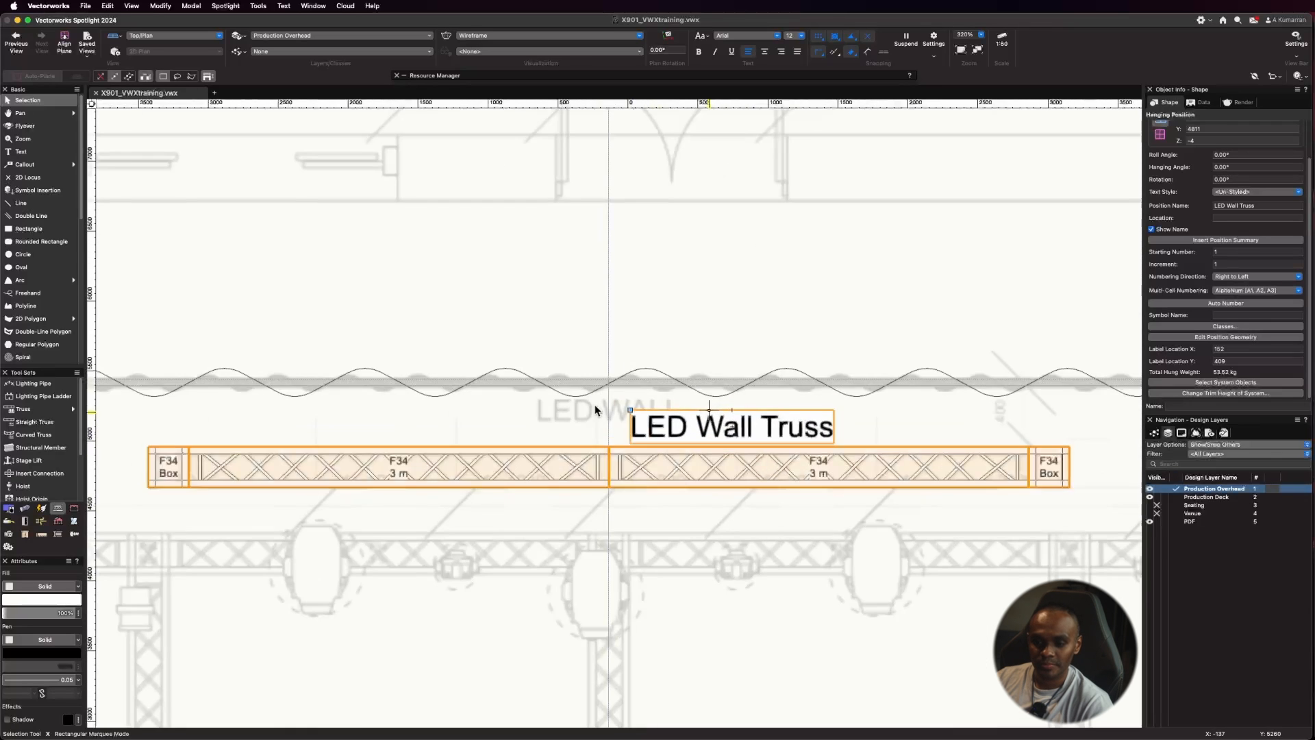
drag(626, 411, 632, 390)
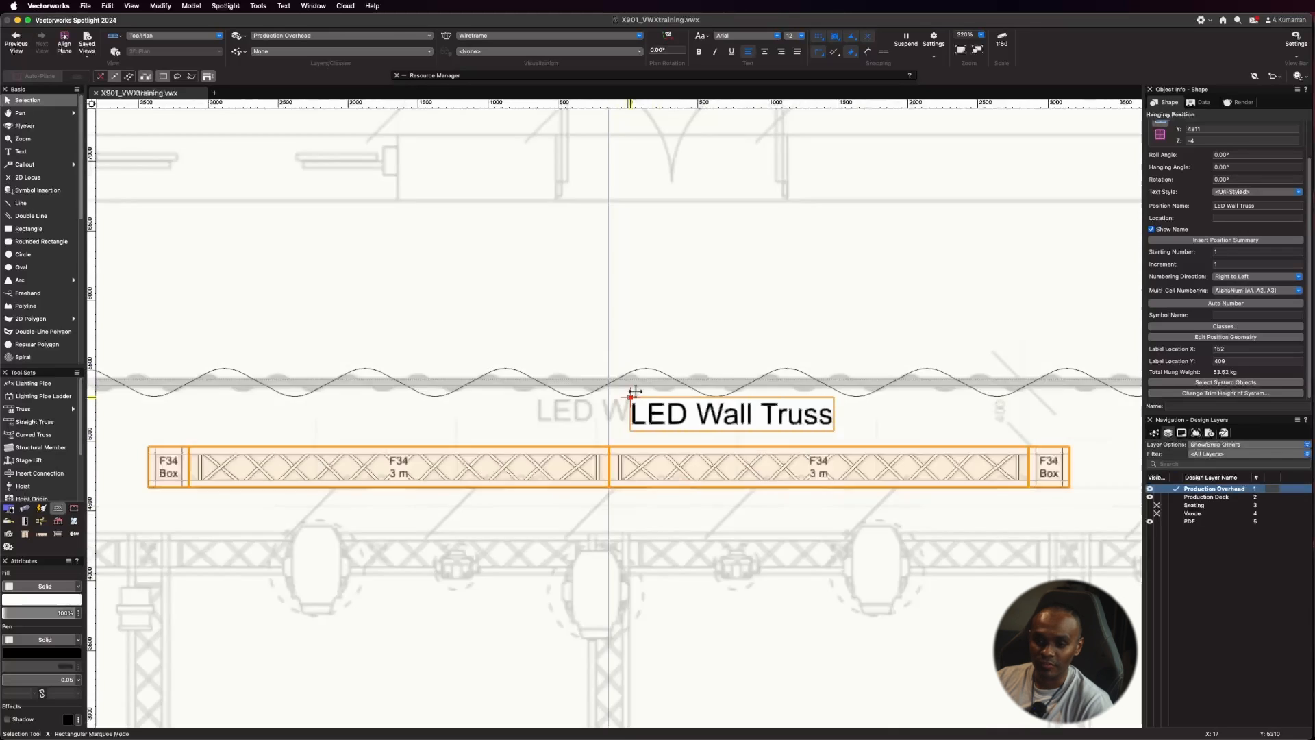
scroll(608, 294, down, 3)
click(700, 565)
scroll(700, 548, down, 5)
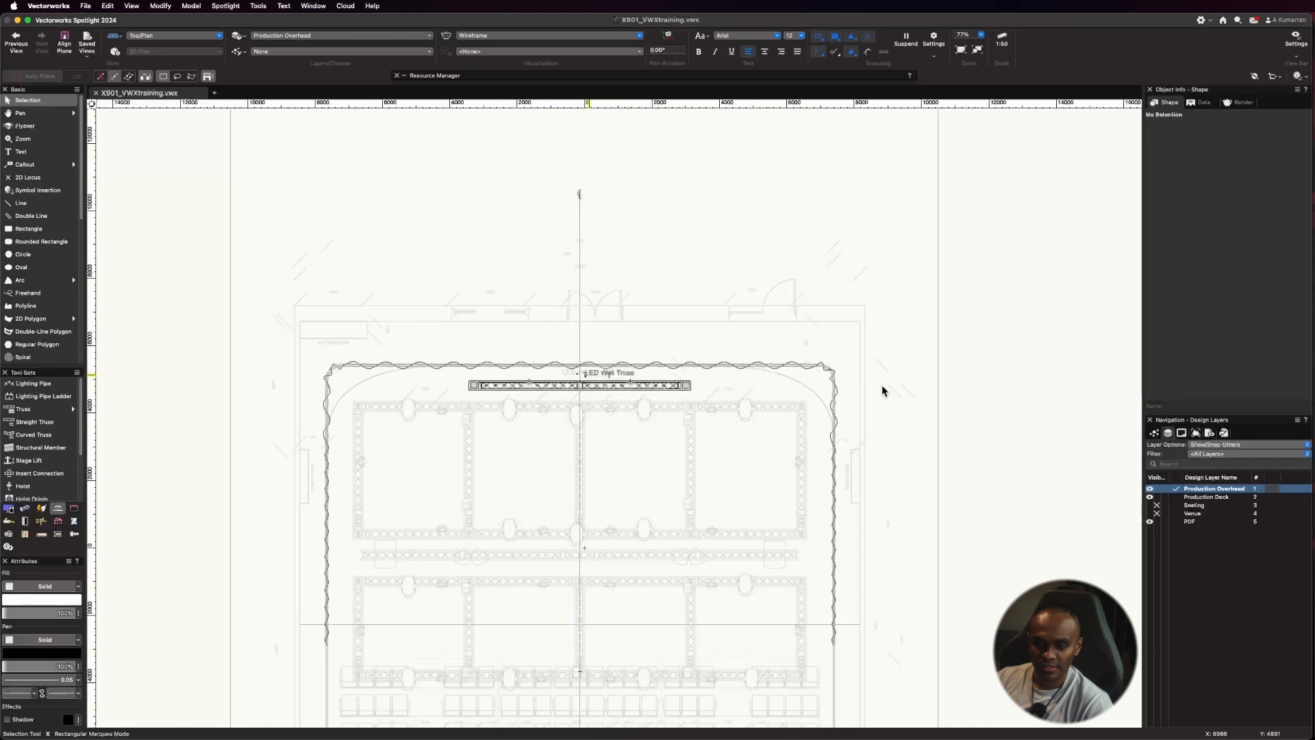
Step: Raise the LED Wall Truss's connected system with an absolute trim height in the Left Isometric view and return to Top/Plan
click(164, 44)
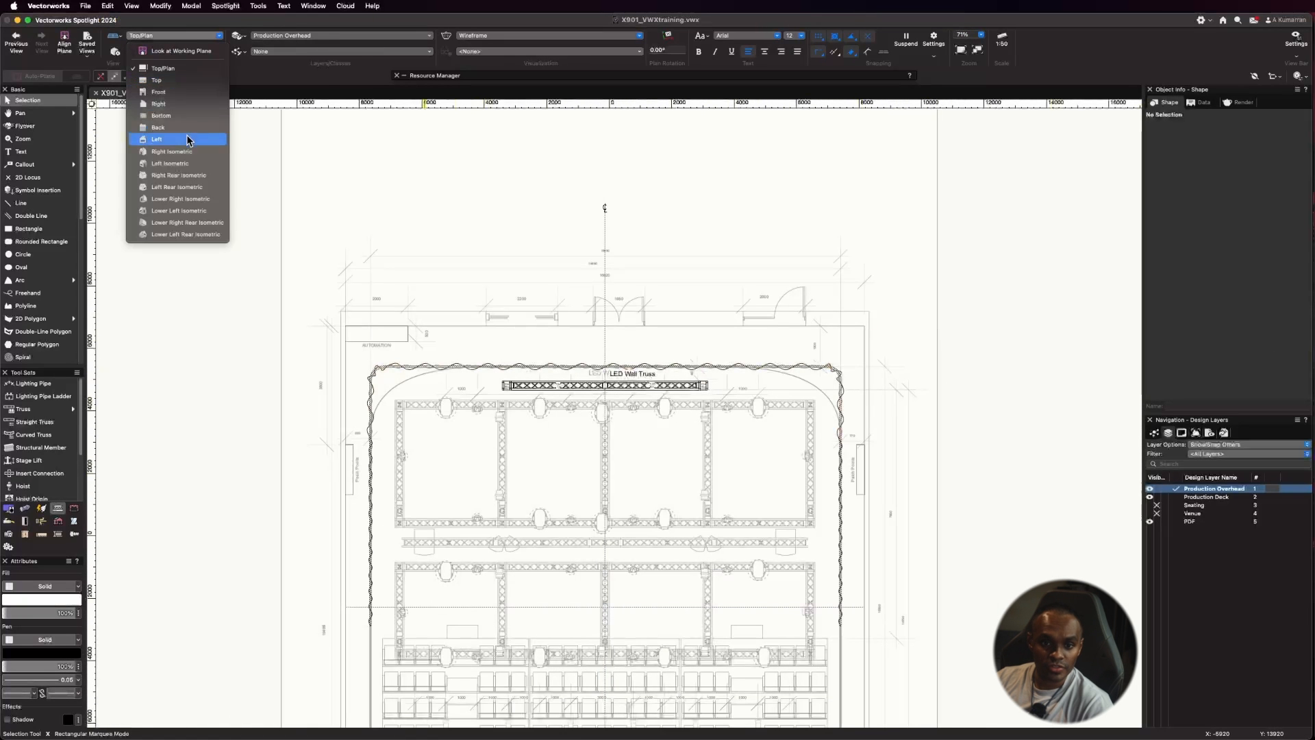
click(193, 165)
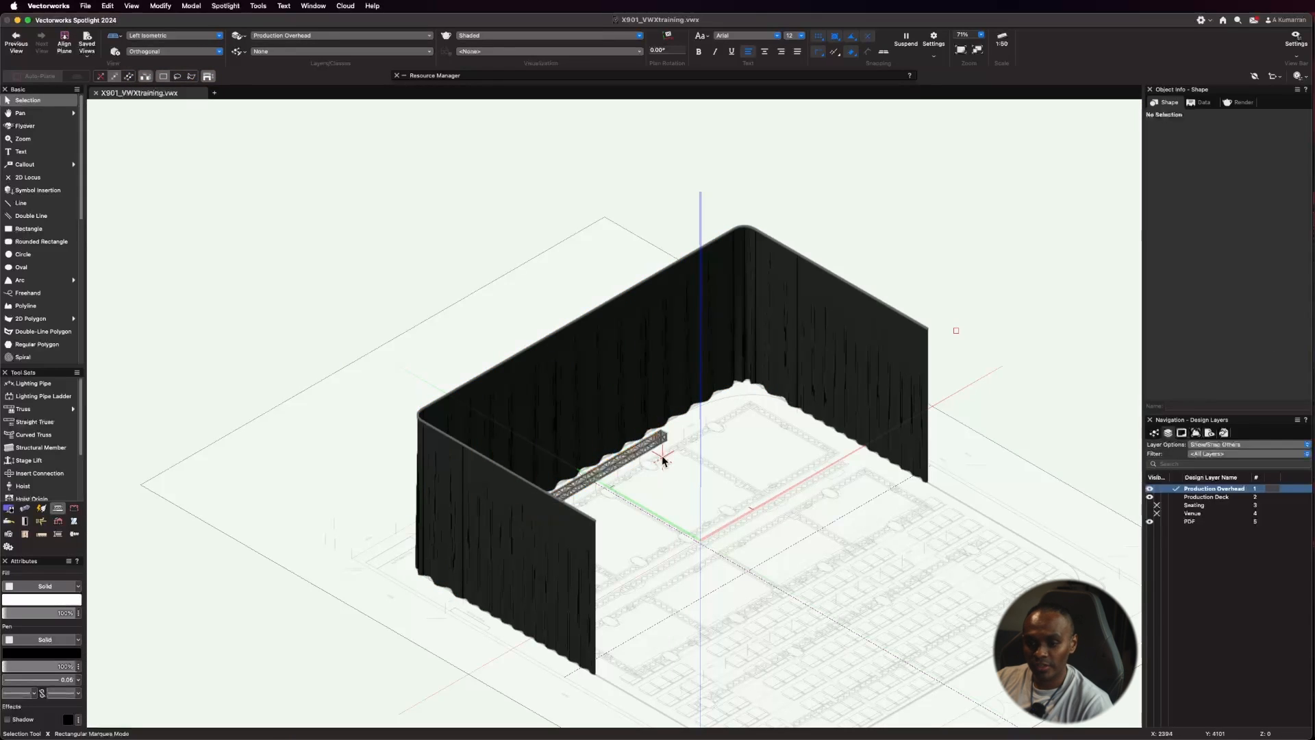
click(658, 444)
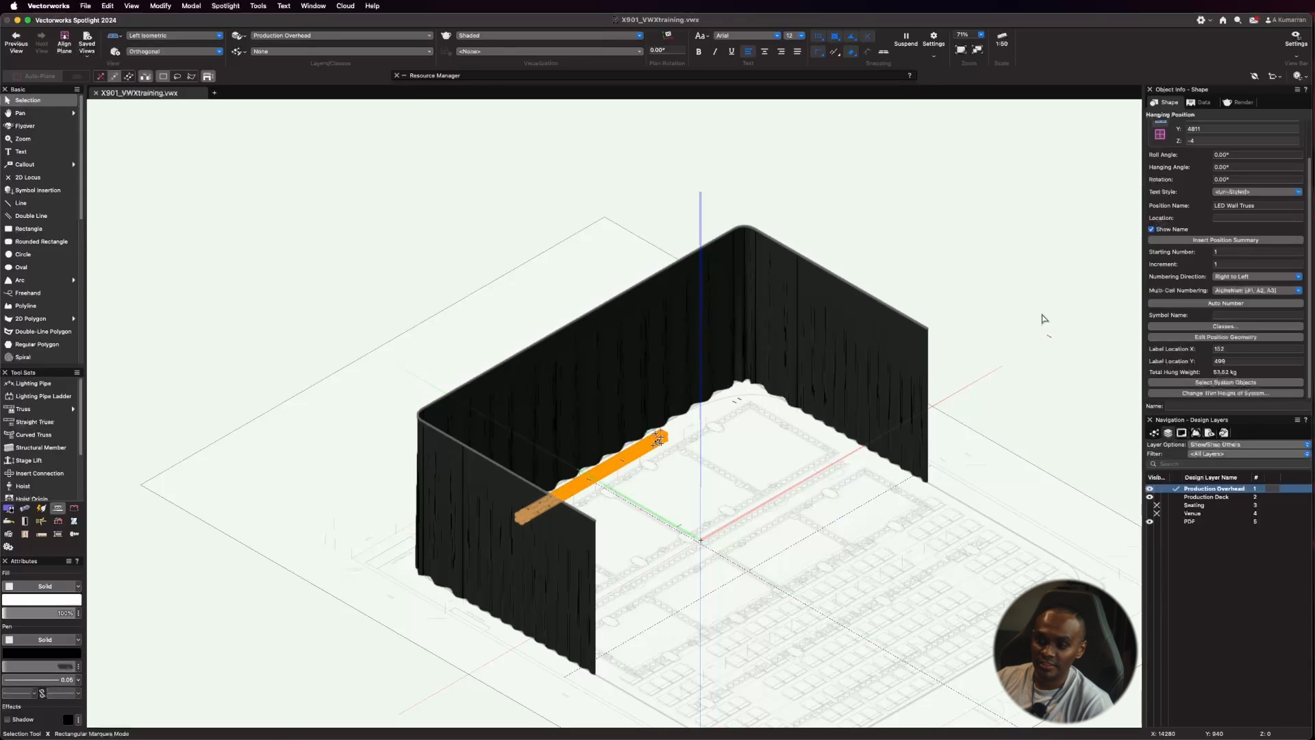
click(1225, 393)
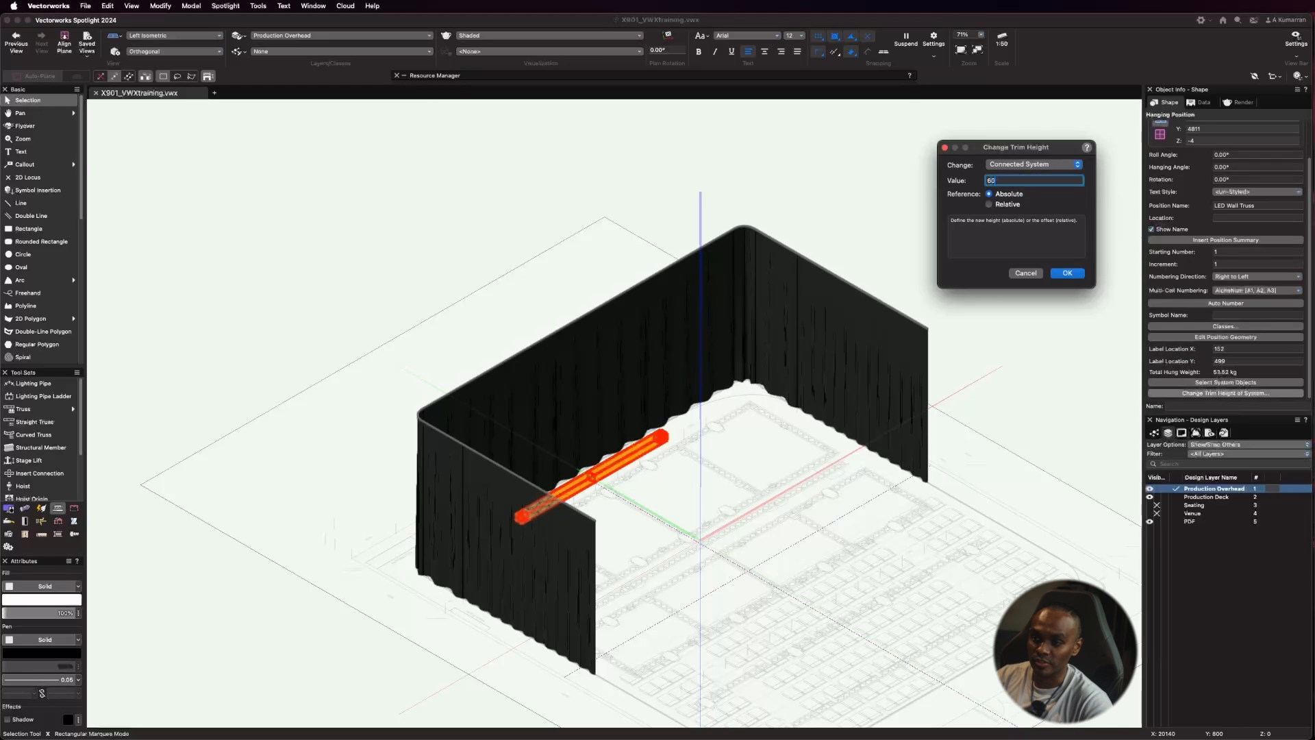
click(1066, 274)
click(1021, 294)
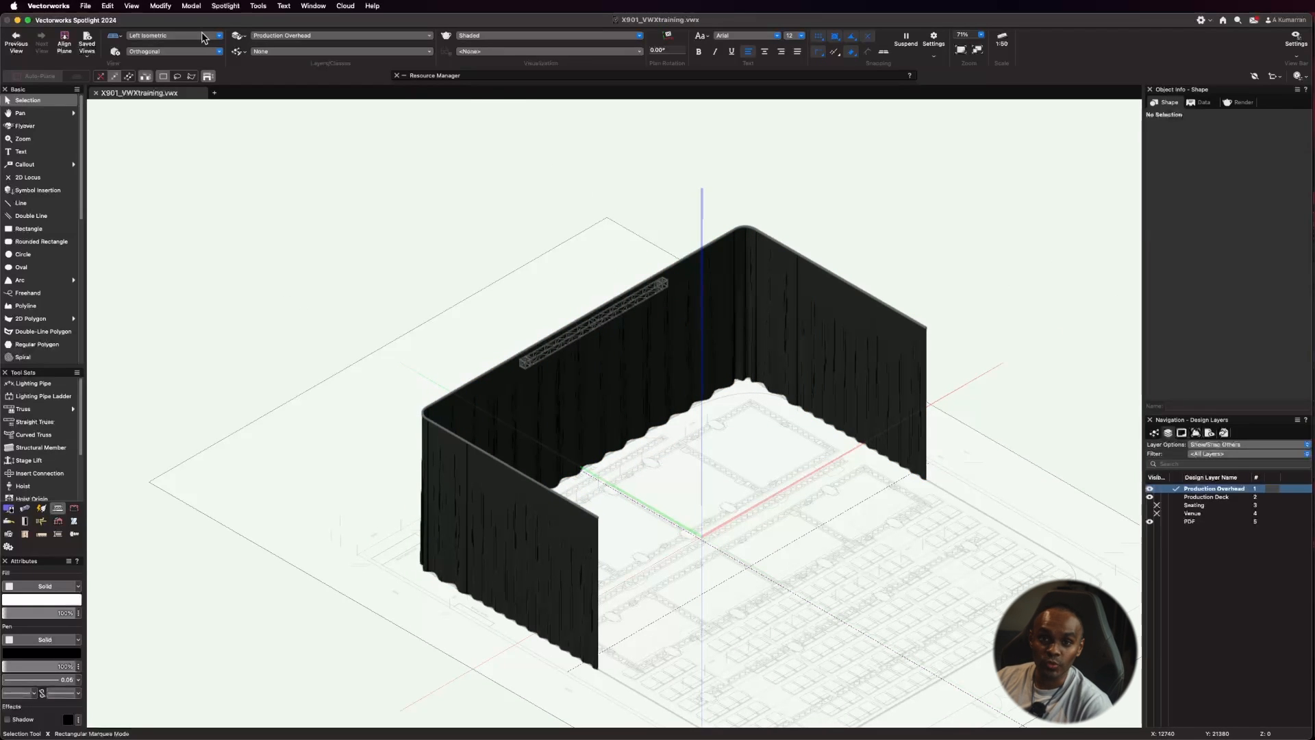
click(164, 37)
click(179, 69)
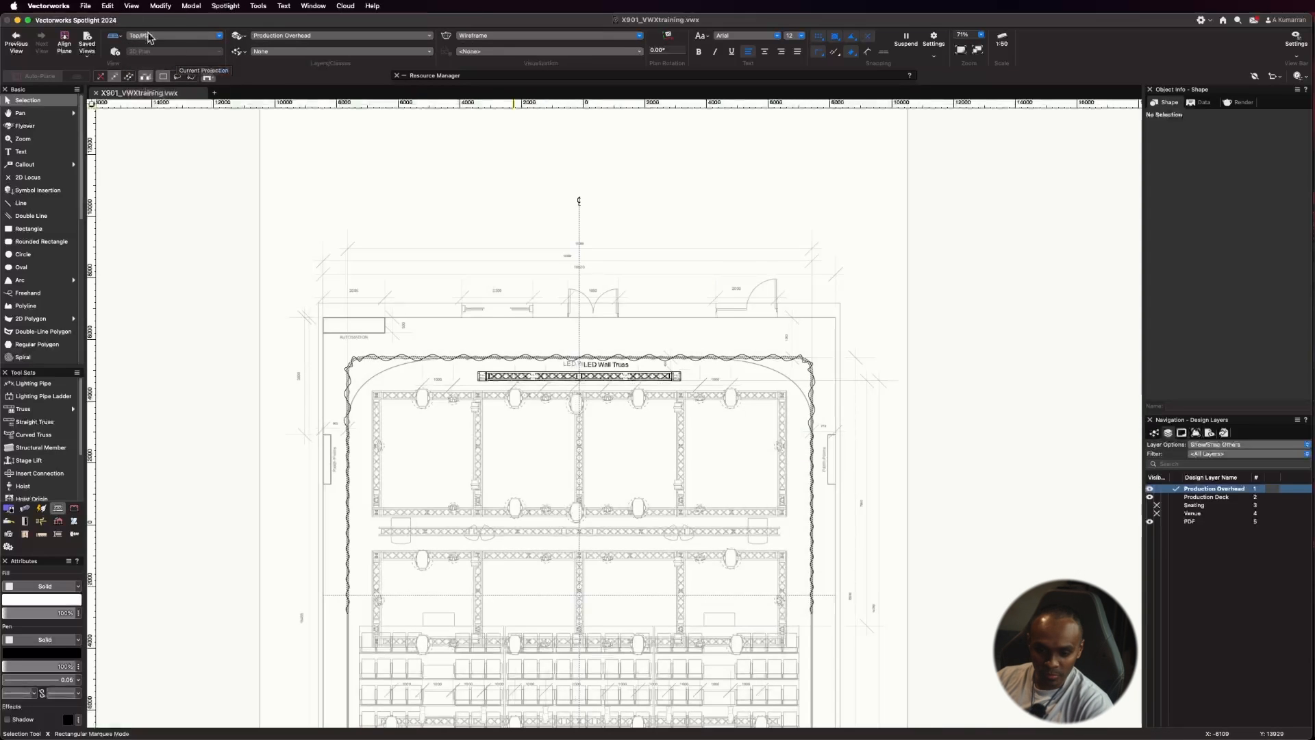
Step: Place F34 box corners over the PDF plan at the junctions along the upper edge of the overhead truss grid below the LED Wall Truss
scroll(373, 109, down, 3)
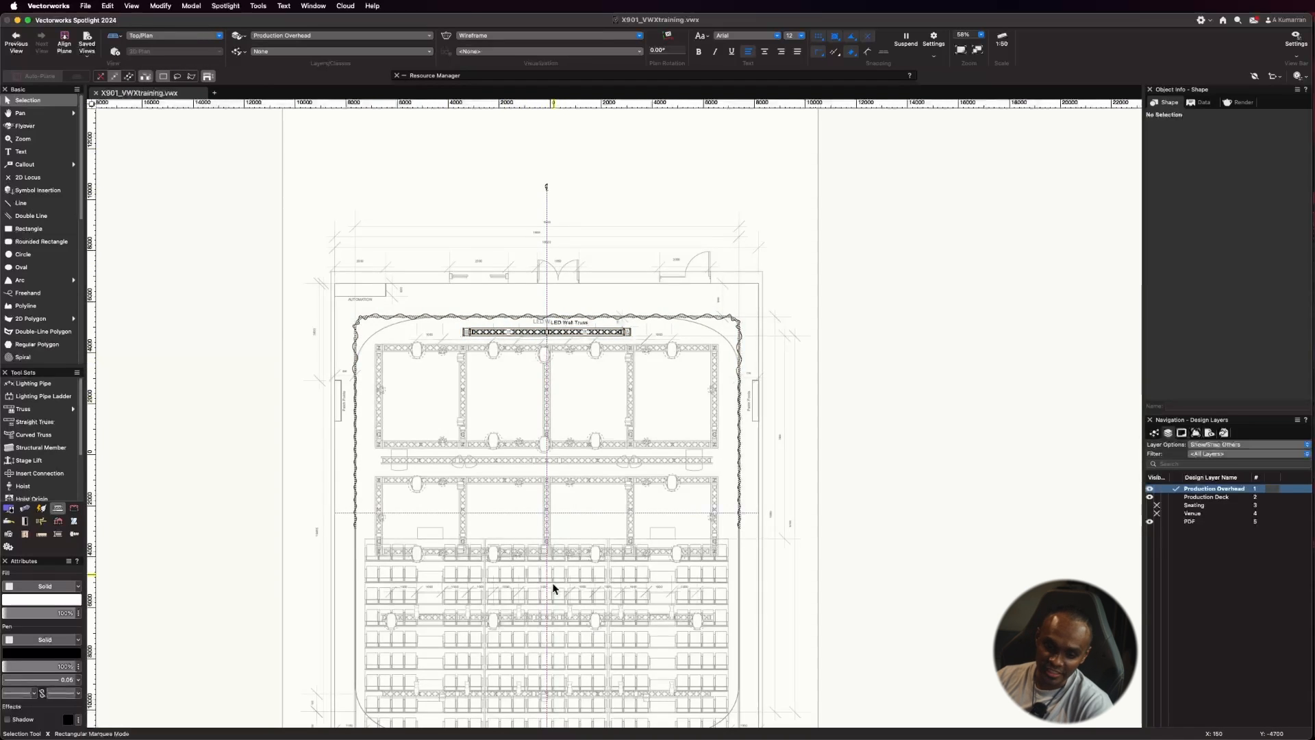
scroll(459, 647, up, 4)
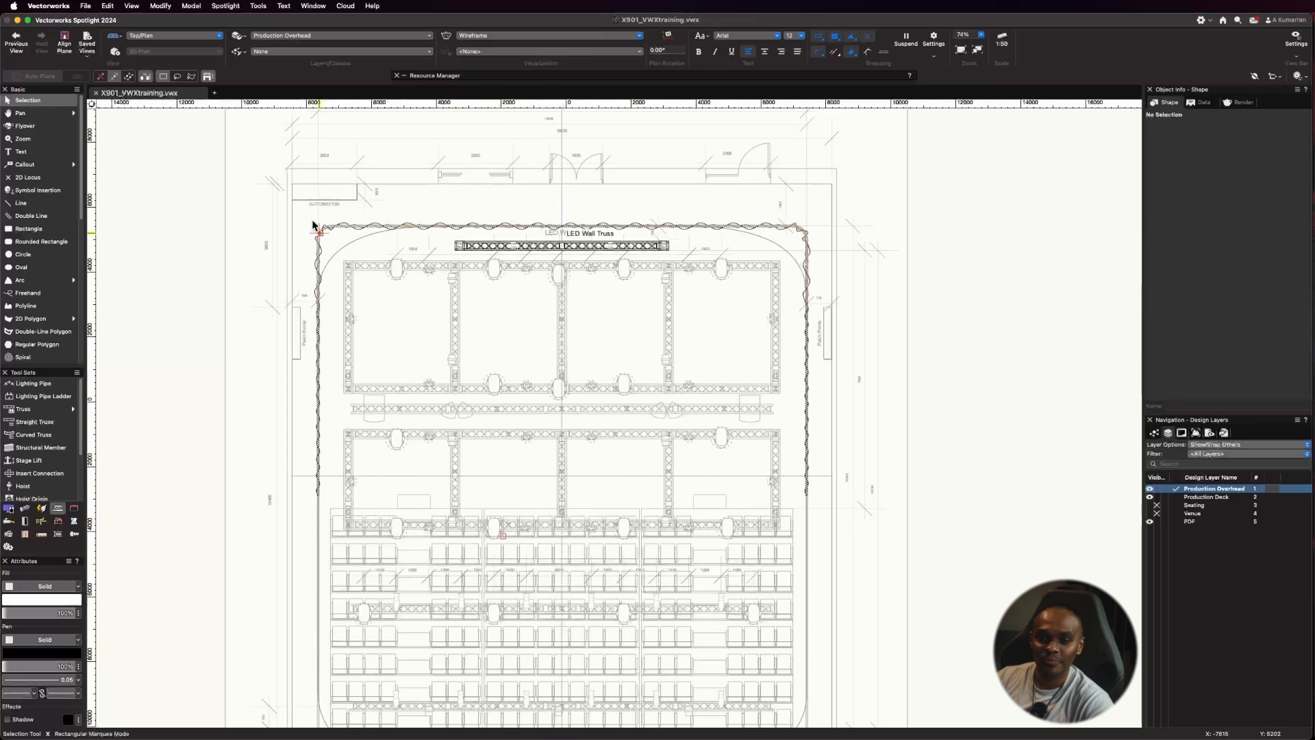
scroll(319, 163, up, 5)
click(50, 409)
scroll(381, 367, up, 6)
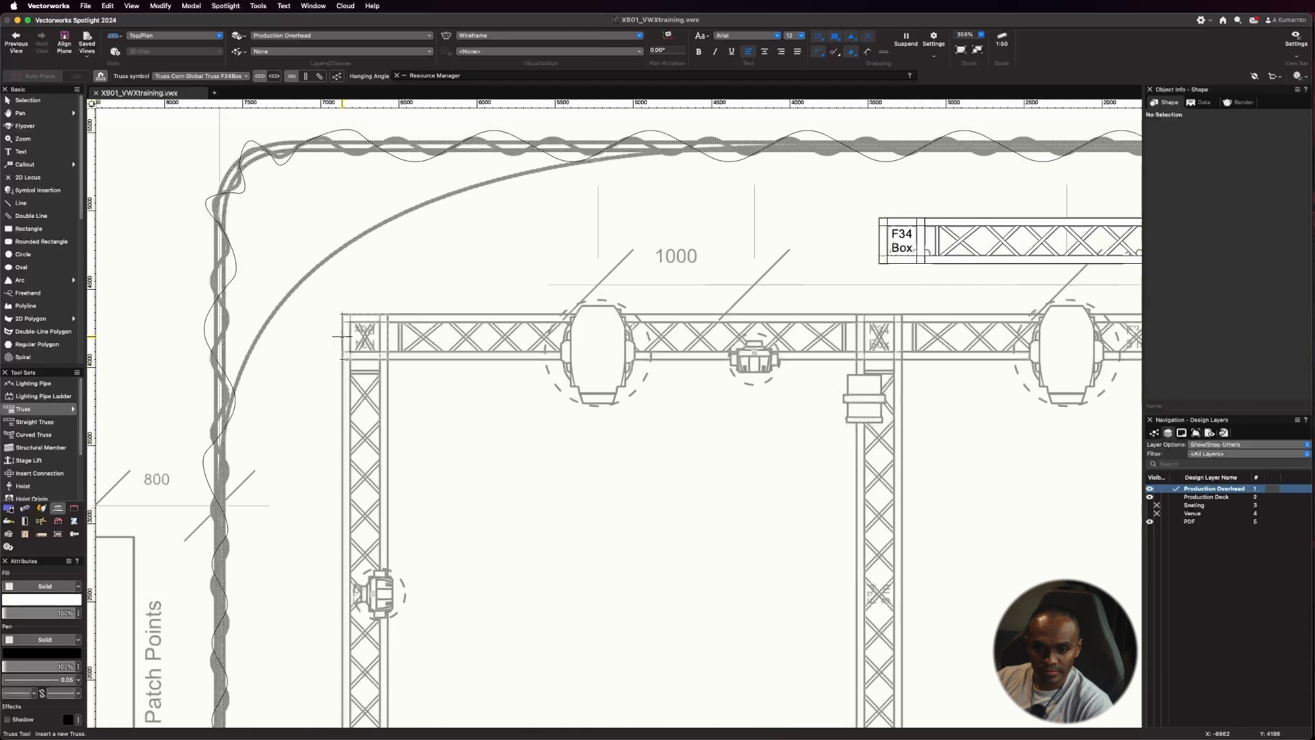
click(346, 336)
scroll(491, 685, down, 2)
scroll(831, 689, up, 5)
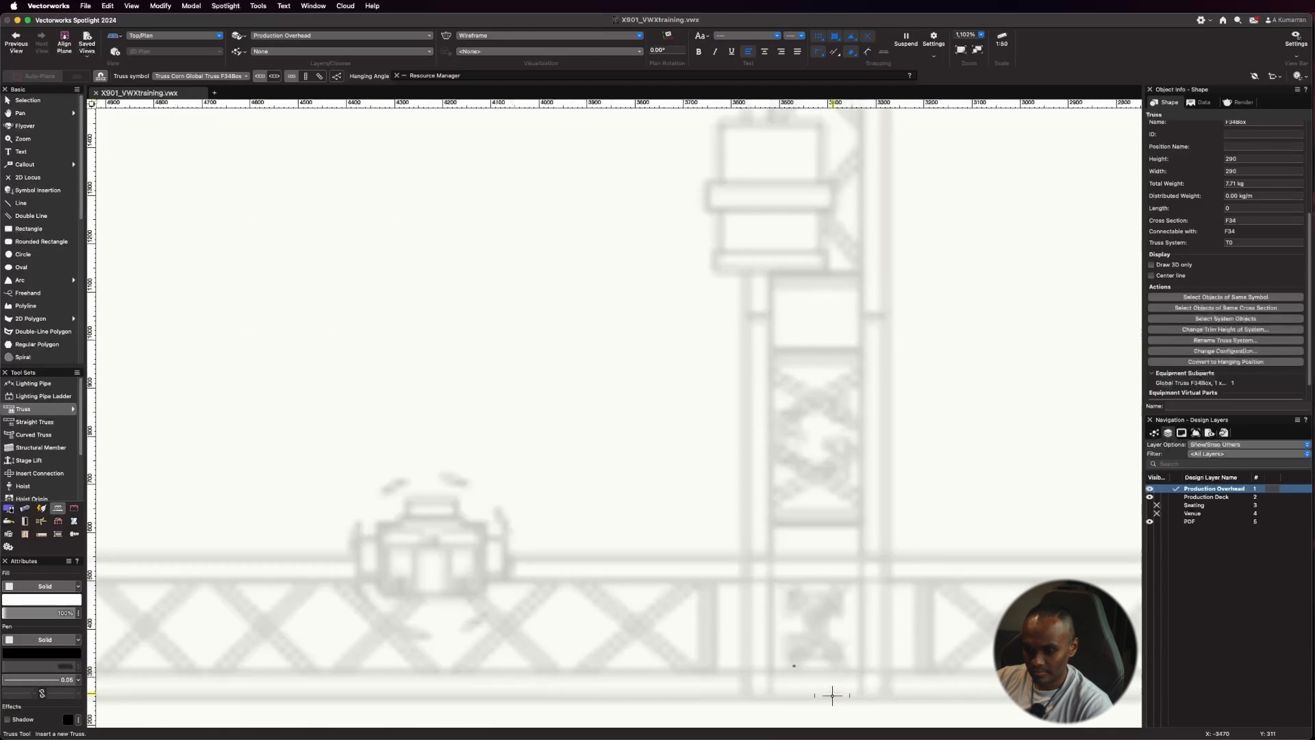
scroll(856, 548, down, 6)
scroll(889, 327, up, 4)
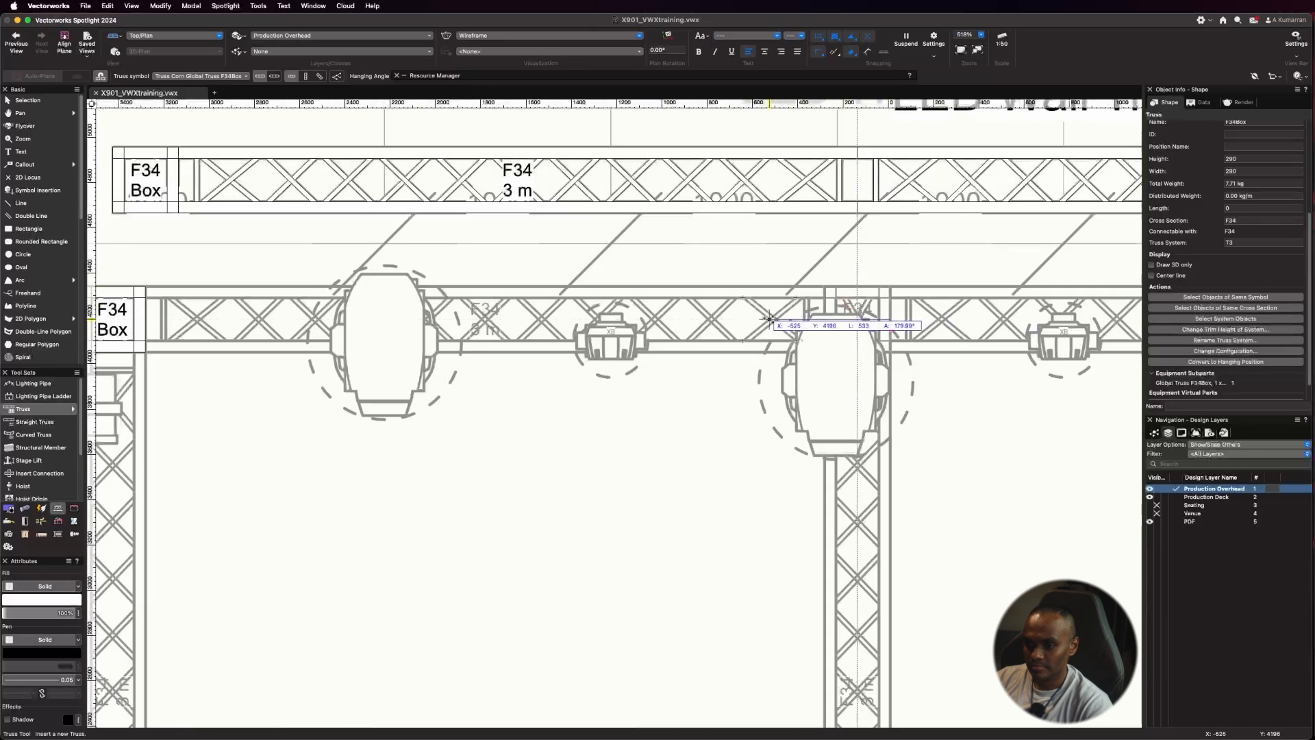
click(737, 309)
scroll(726, 233, down, 4)
scroll(1084, 262, up, 3)
click(1070, 261)
scroll(658, 203, down, 3)
scroll(1092, 233, up, 4)
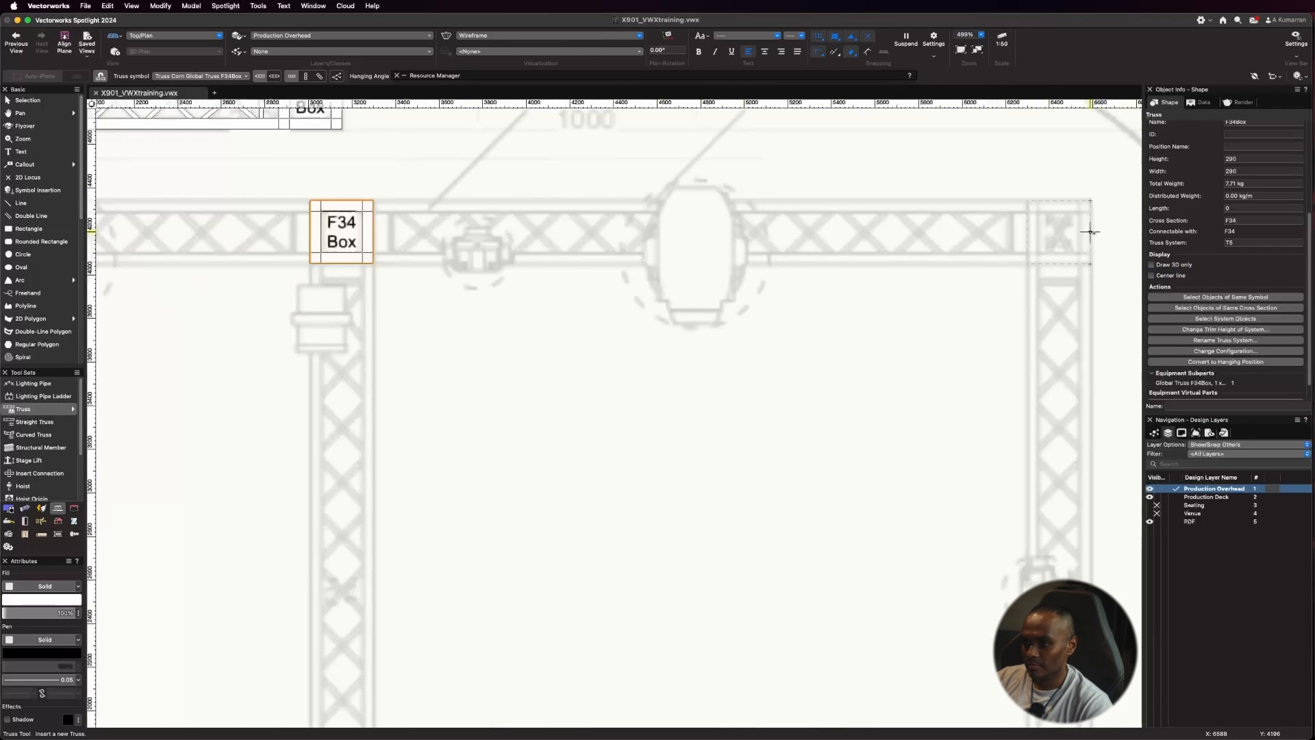
click(1092, 233)
Step: Place the remaining F34 box corners at the junctions along the lower edge of the overhead truss grid
scroll(1089, 176, down, 4)
scroll(611, 564, up, 4)
click(1056, 526)
scroll(504, 442, down, 5)
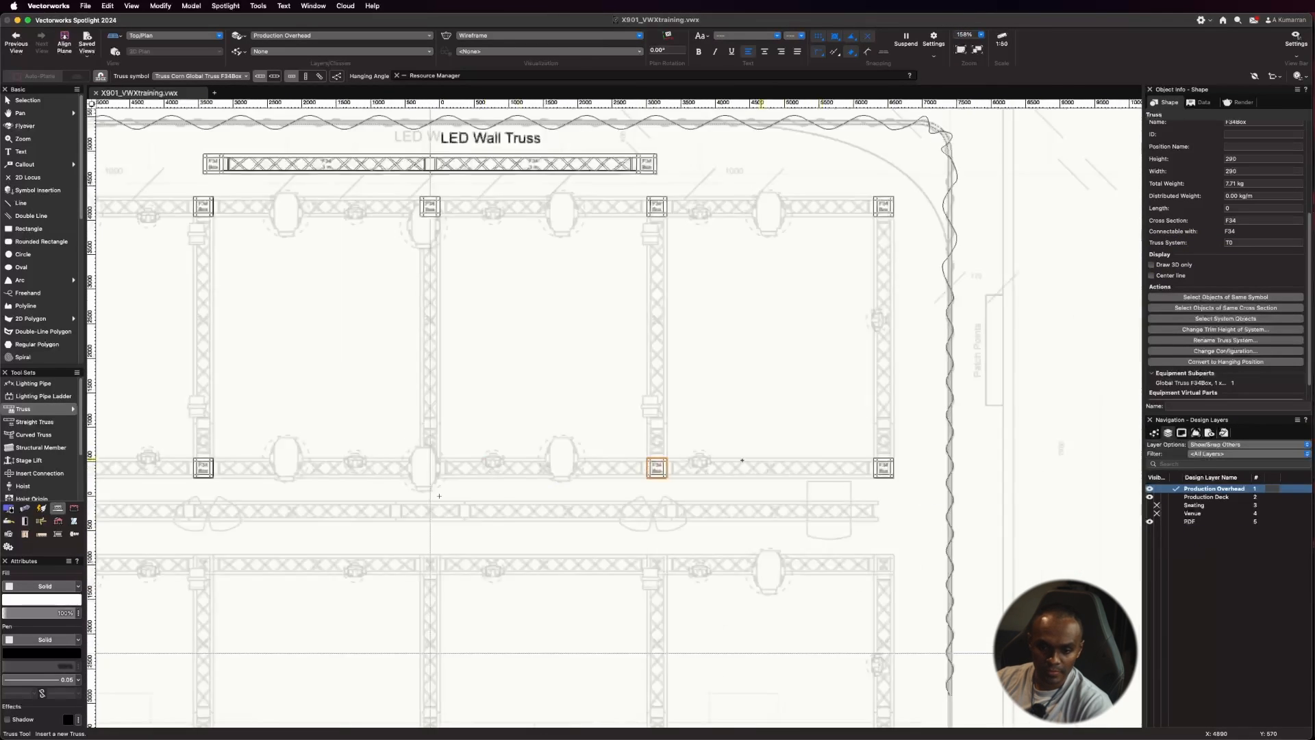
scroll(353, 455, up, 4)
scroll(569, 478, up, 3)
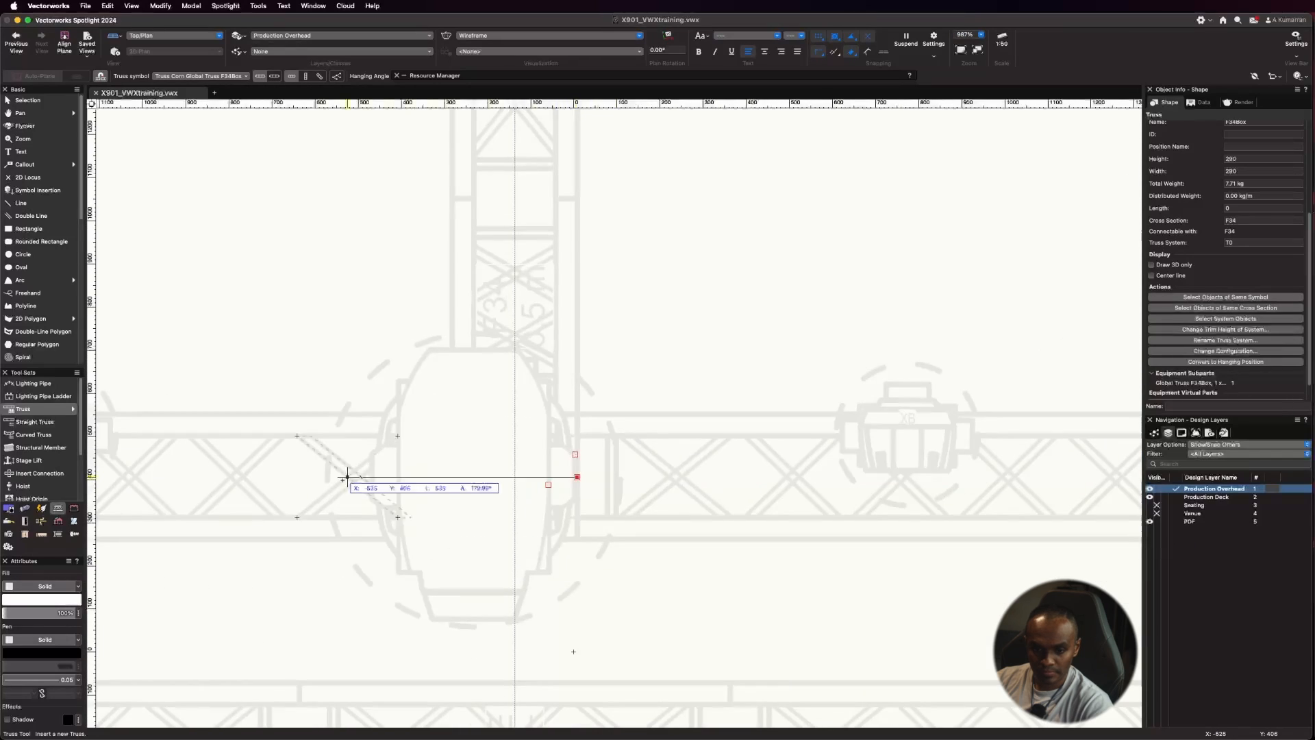
click(347, 477)
scroll(685, 428, down, 10)
scroll(429, 219, up, 6)
scroll(426, 271, down, 2)
Step: Insert F34 3 m straight trusses along the first three upper spans and down from the three leftmost upper boxes of the grid
click(192, 76)
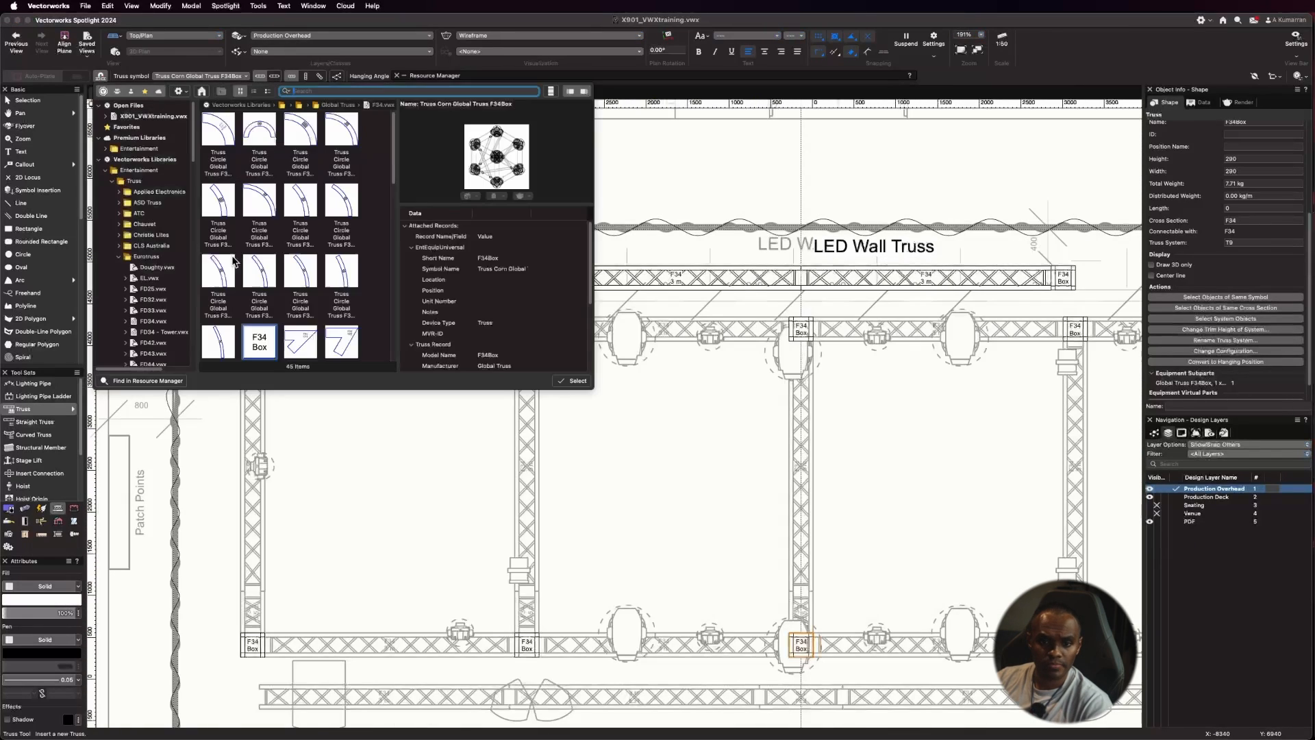
scroll(235, 262, down, 10)
click(300, 312)
click(341, 312)
click(572, 381)
click(265, 328)
click(252, 341)
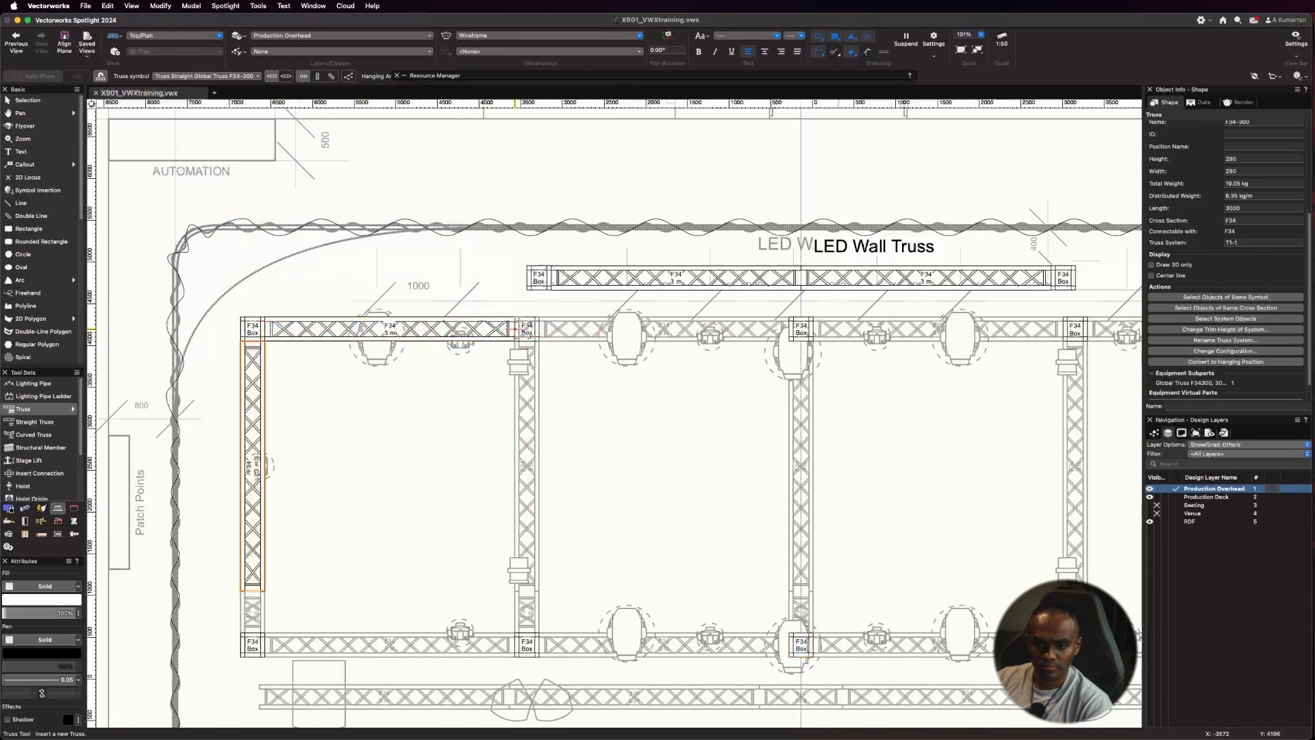
click(527, 341)
click(539, 329)
click(802, 341)
click(813, 329)
Step: Add F34 3 m straight trusses to the last upper span, the two rightmost cross members and all four lower spans
scroll(534, 292, down, 6)
scroll(925, 312, up, 4)
click(776, 318)
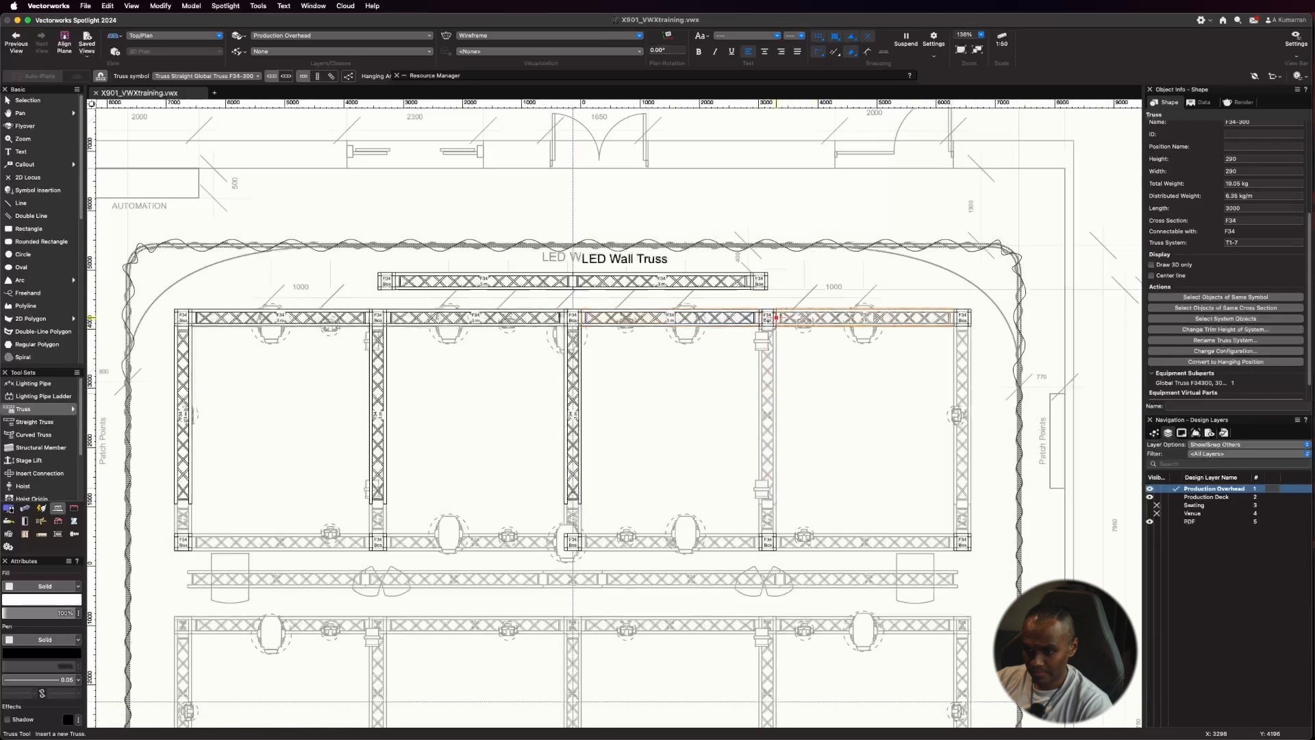
click(767, 326)
click(963, 326)
click(776, 541)
click(581, 542)
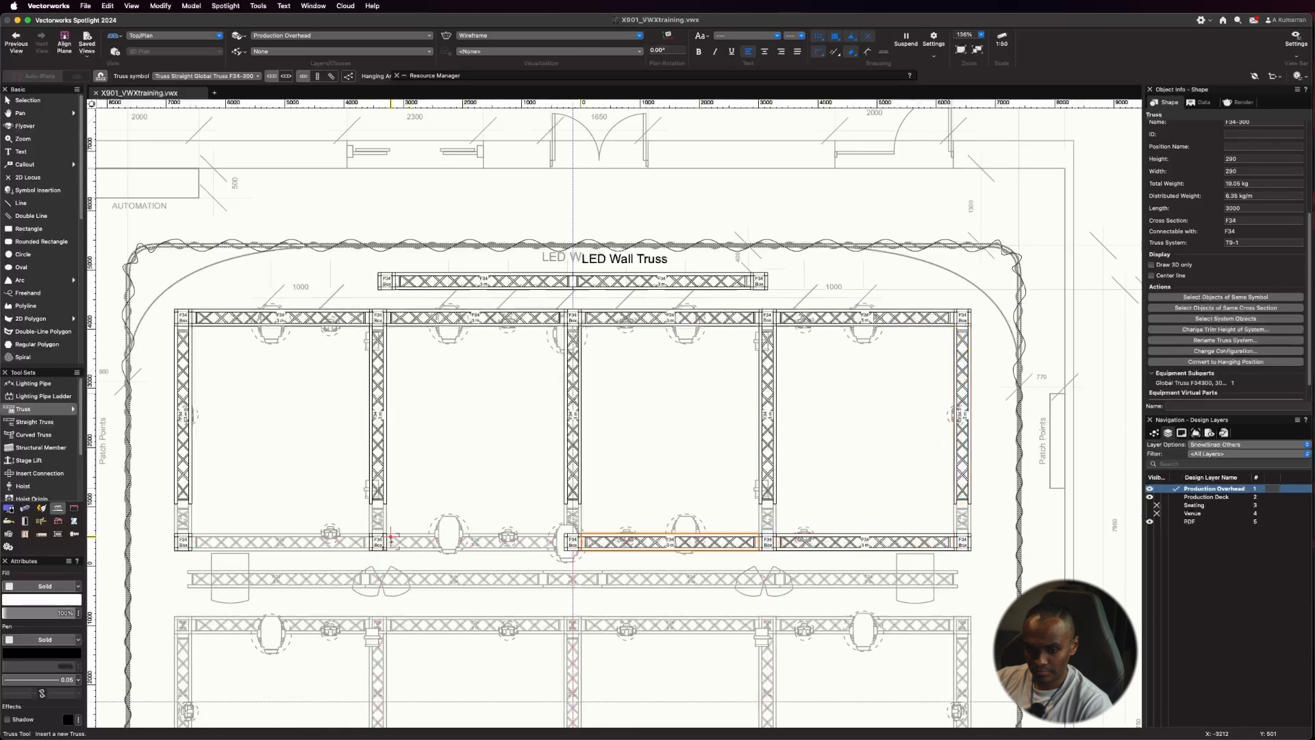
click(384, 544)
click(192, 544)
Step: Fill the gaps at the lower ends of the five cross trusses with F34 0.5 m straight pieces
scroll(94, 206, down, 1)
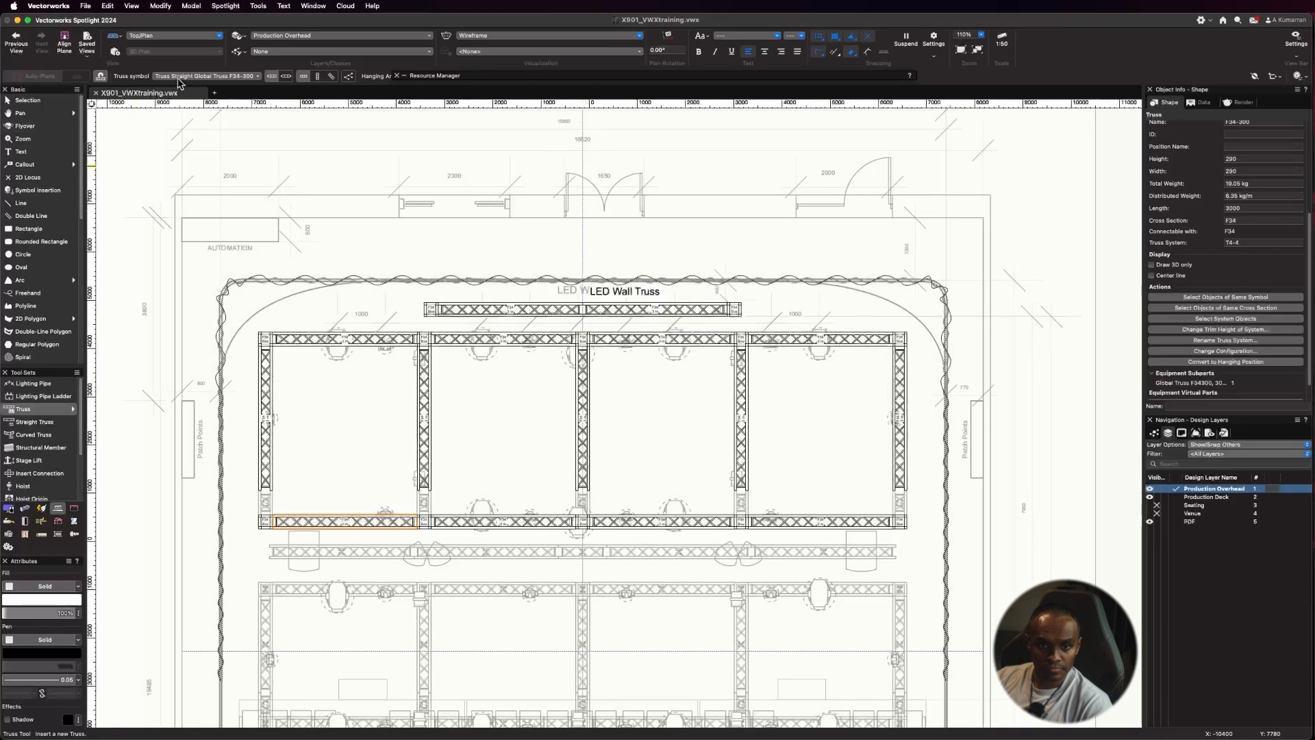
click(181, 77)
scroll(300, 308, down, 2)
double_click(300, 305)
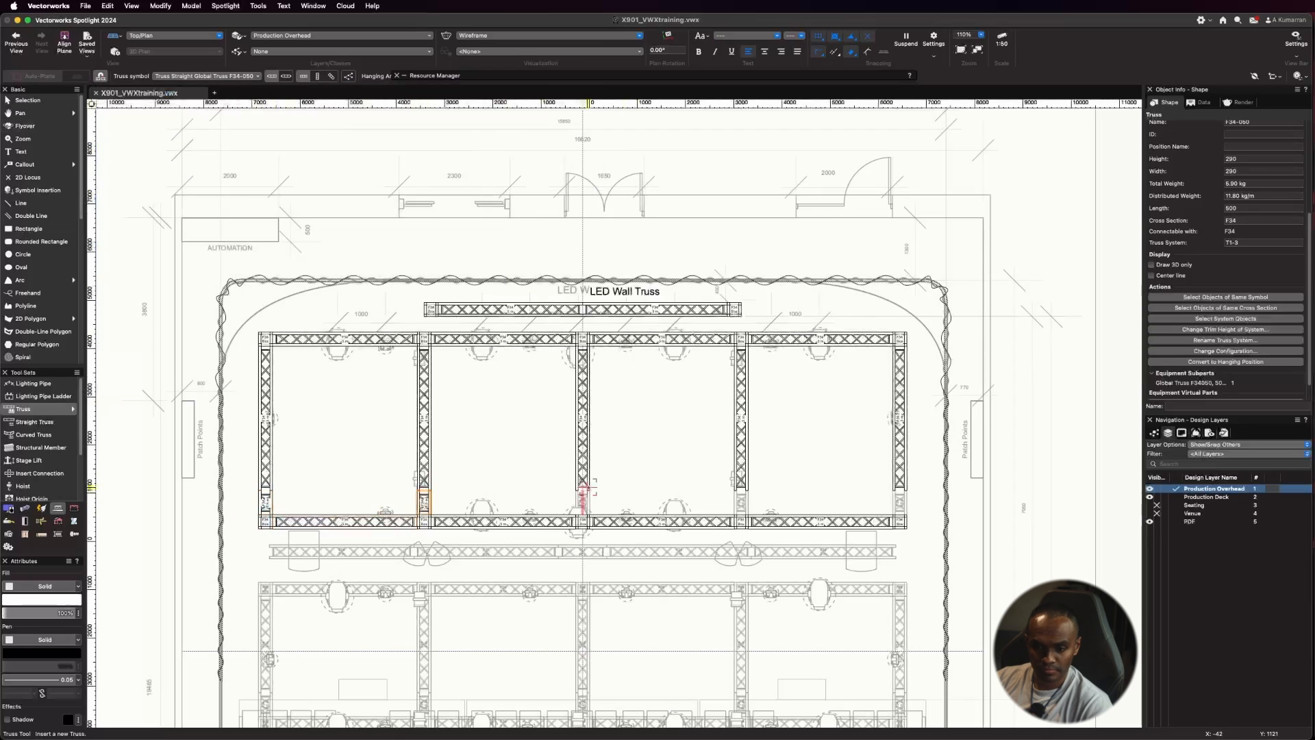
key(x)
Step: Convert all truss pieces of the overhead grid into a single hanging position named "Overhead Truss A"
scroll(754, 479, down, 1)
drag(302, 343, 942, 538)
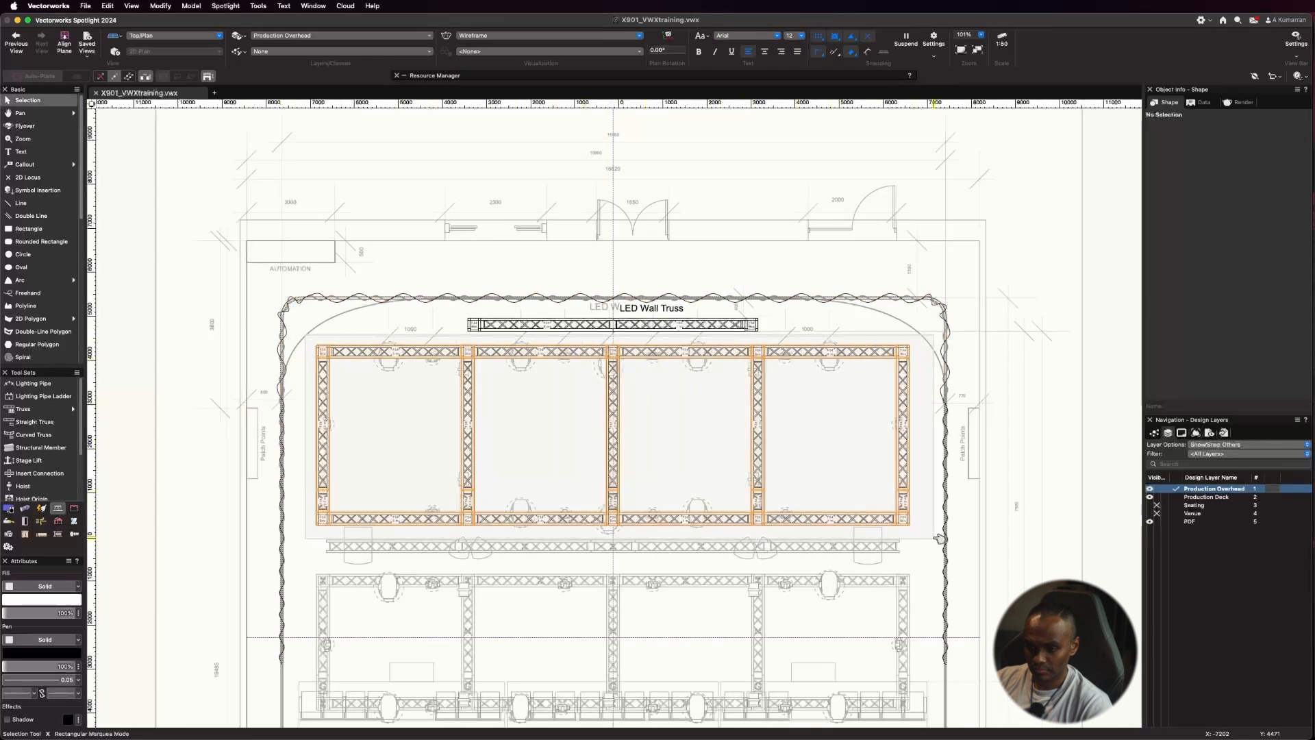
scroll(834, 583, down, 2)
scroll(694, 633, up, 1)
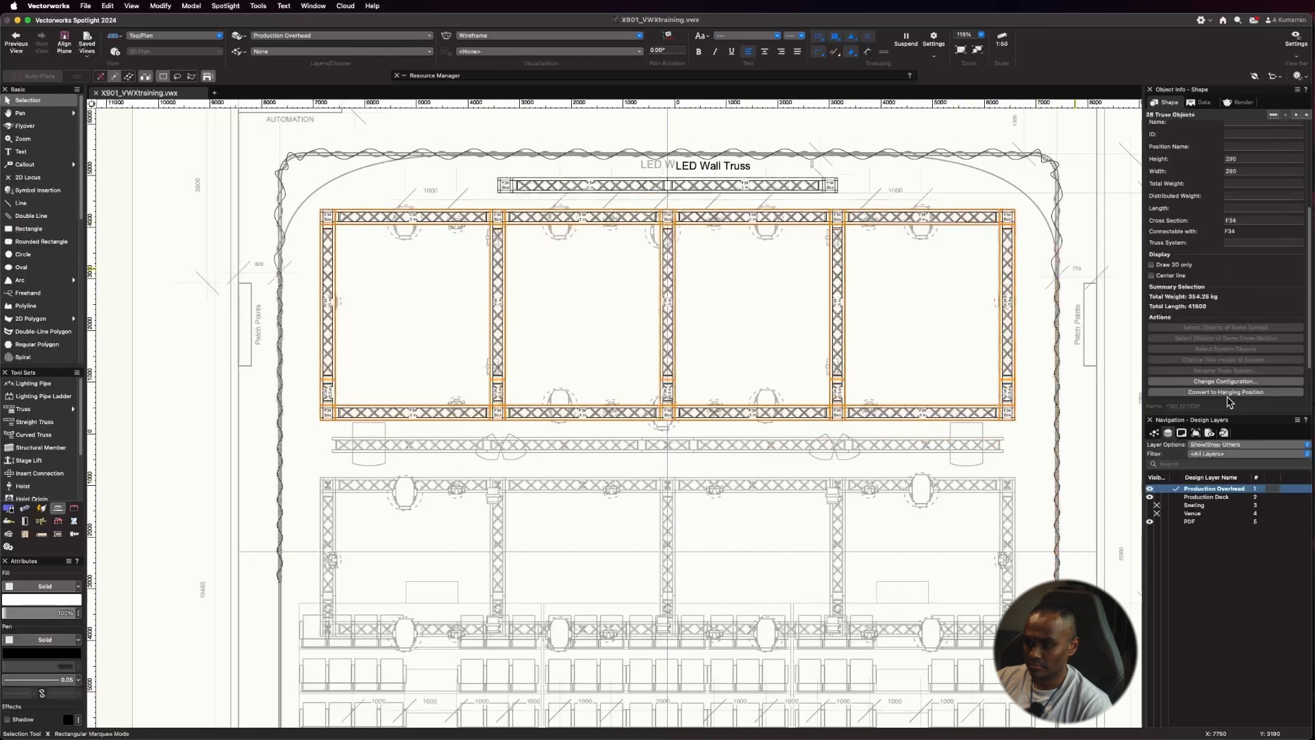
click(1226, 392)
click(1213, 241)
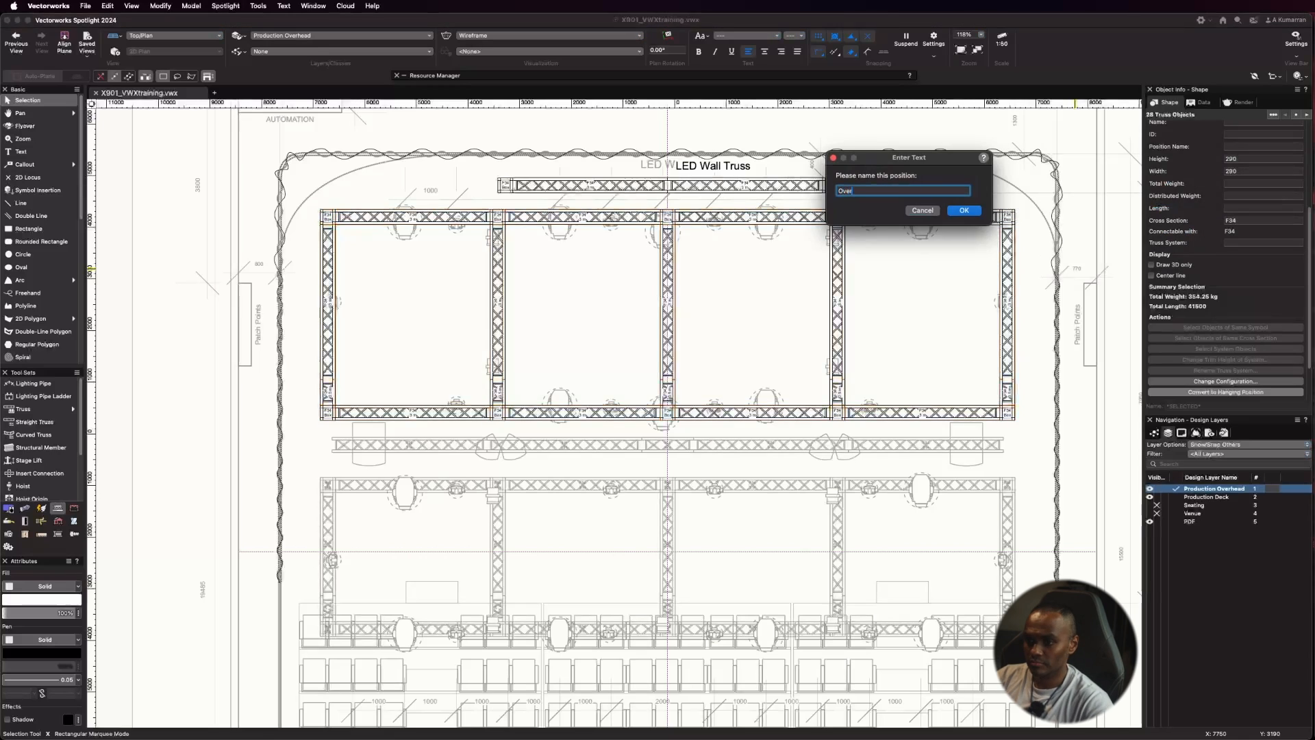
click(964, 210)
click(1217, 275)
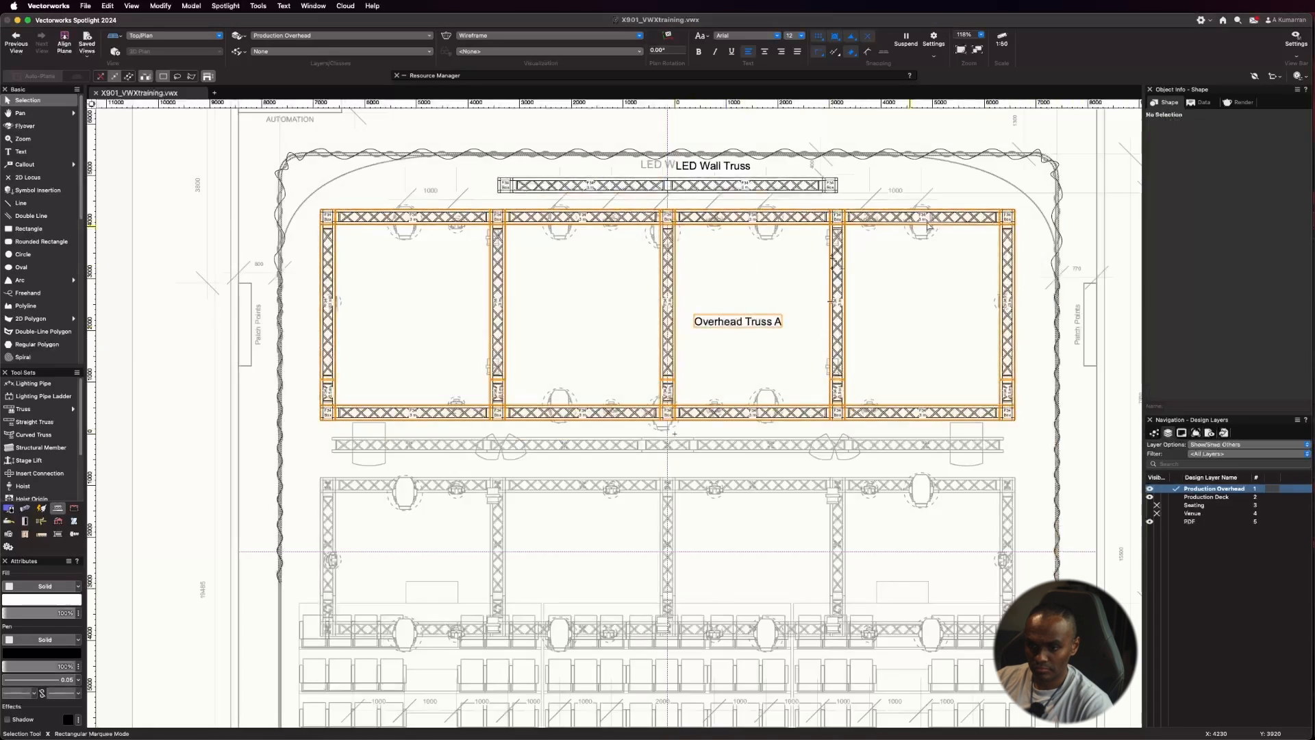
Step: Place two F34 3 m straight trusses end to end from the left end of the single truss run below Overhead Truss A
scroll(930, 227, down, 2)
scroll(991, 485, up, 3)
click(23, 409)
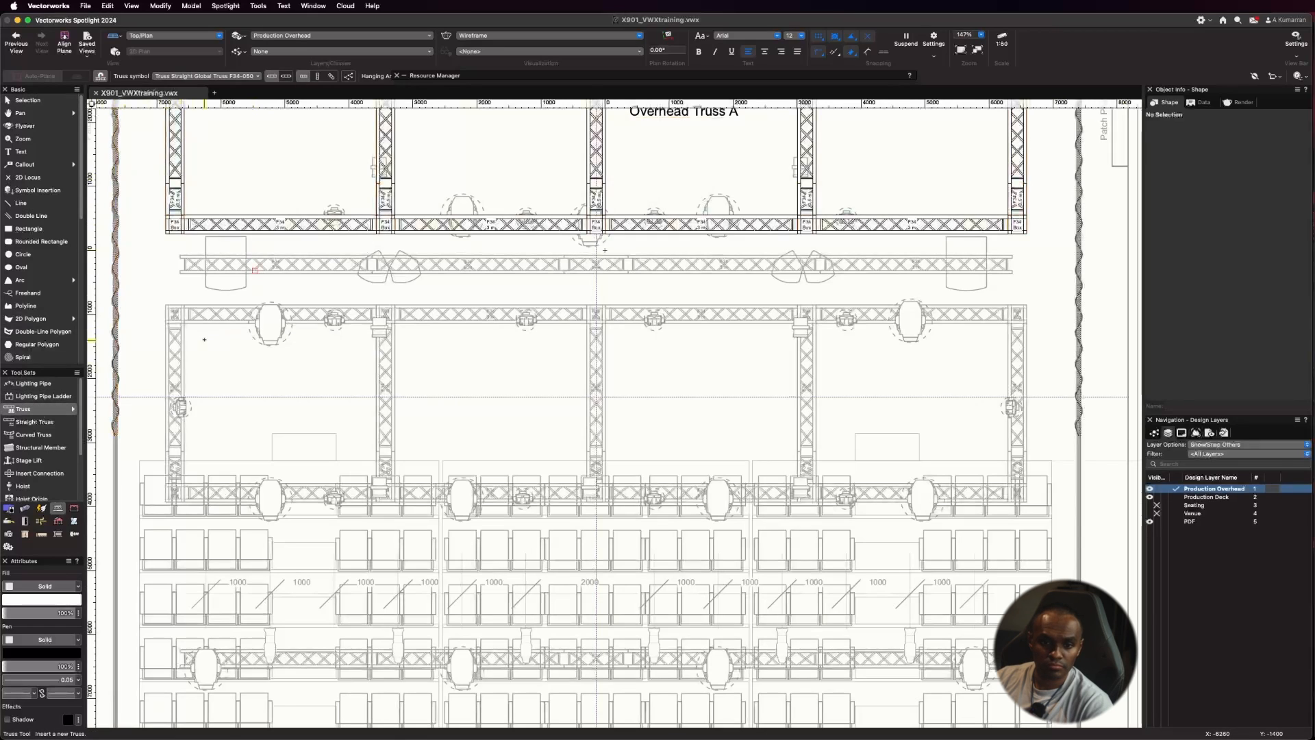
click(245, 76)
scroll(343, 308, down, 3)
double_click(344, 308)
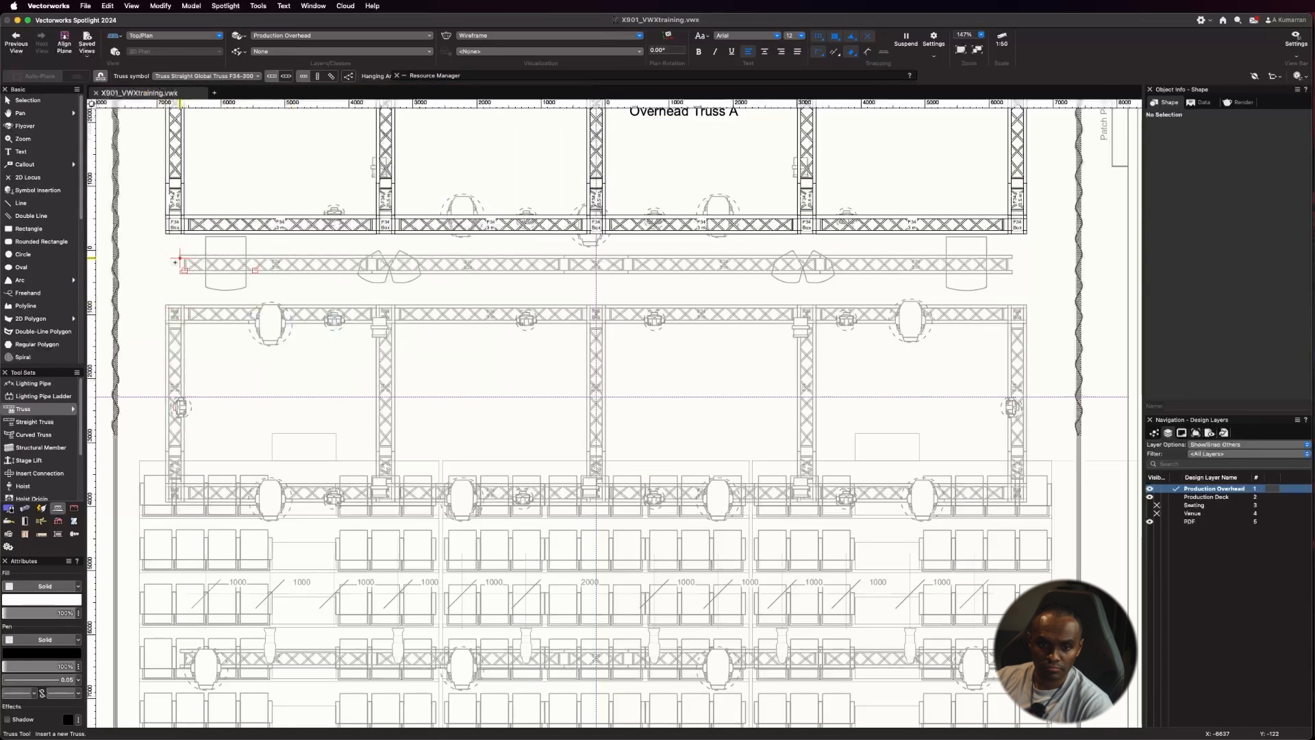
scroll(177, 262, up, 3)
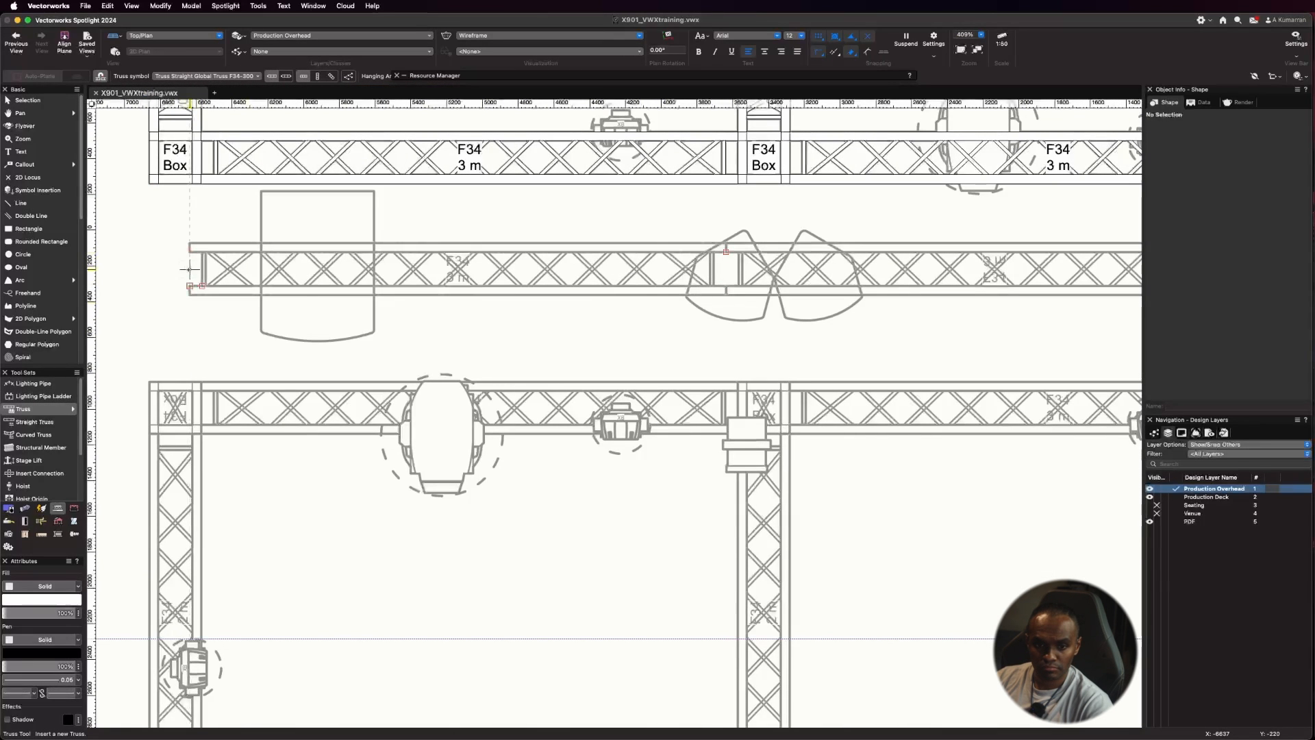
click(250, 269)
click(726, 269)
click(788, 269)
Step: Add an F34 1 m straight truss at the centre of the run, joined to the second 3 m piece
scroll(788, 269, down, 3)
scroll(1042, 260, up, 4)
click(240, 76)
scroll(299, 294, down, 3)
click(260, 288)
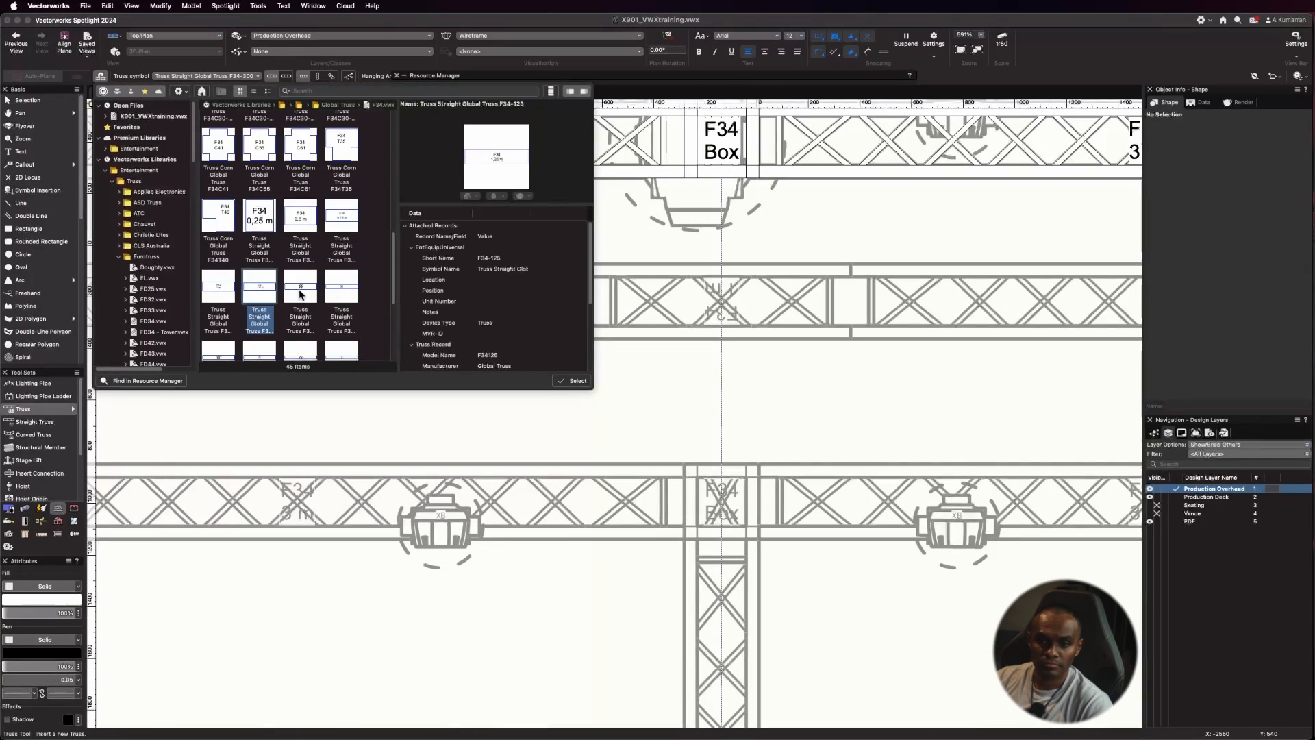
click(572, 381)
click(592, 291)
Step: Complete the right half of the single truss run with two F34 3 m straight trusses joined to the 1 m piece
scroll(568, 294, down, 4)
click(235, 76)
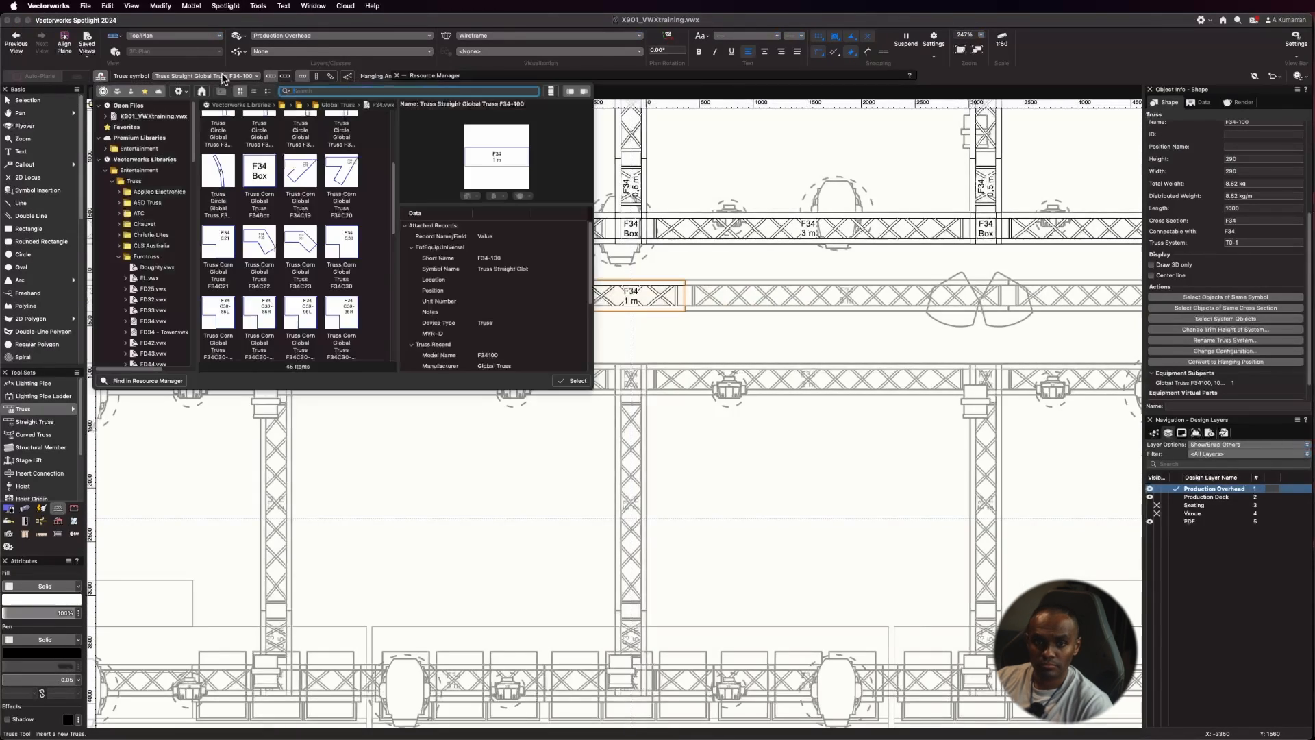
scroll(336, 298, down, 3)
click(340, 295)
click(572, 380)
click(685, 286)
scroll(685, 291, down, 3)
click(862, 292)
scroll(949, 240, down, 4)
key(x)
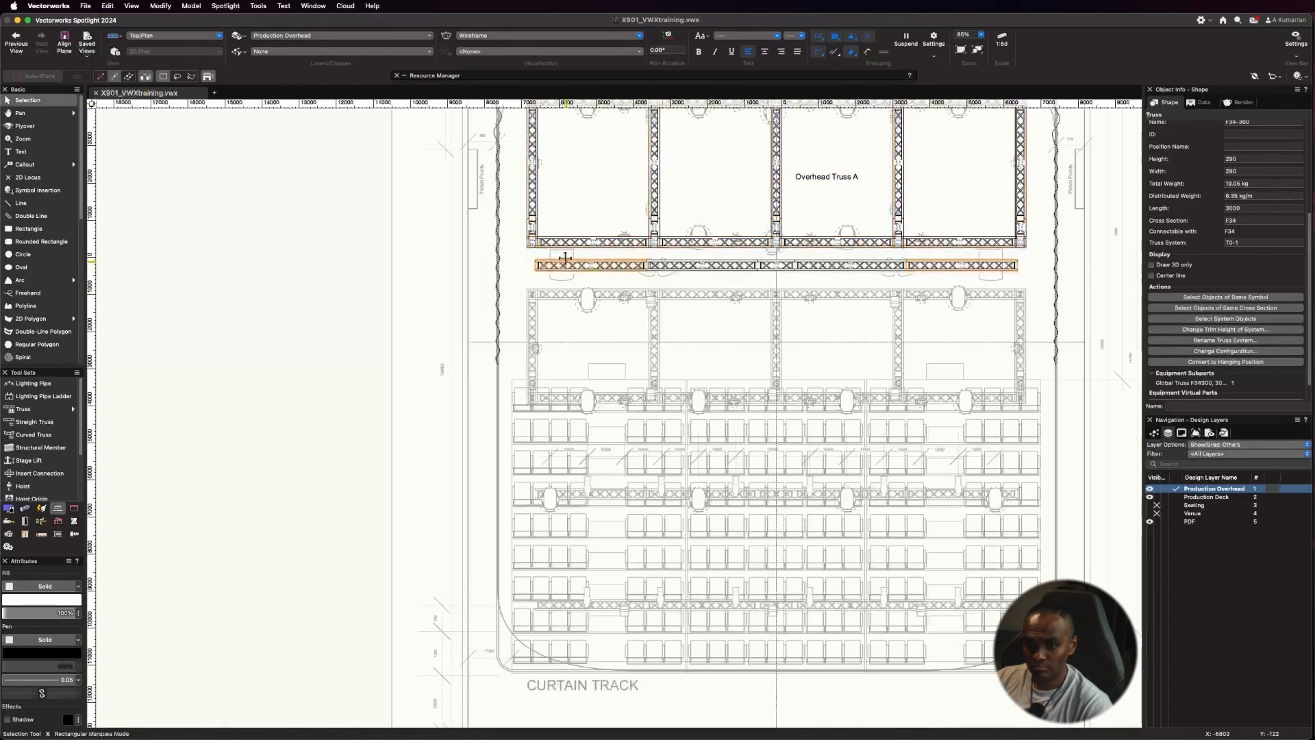
Step: Convert the five pieces of the single truss run into a hanging position named "Overhead Truss B"
drag(515, 255, 1026, 281)
click(1210, 393)
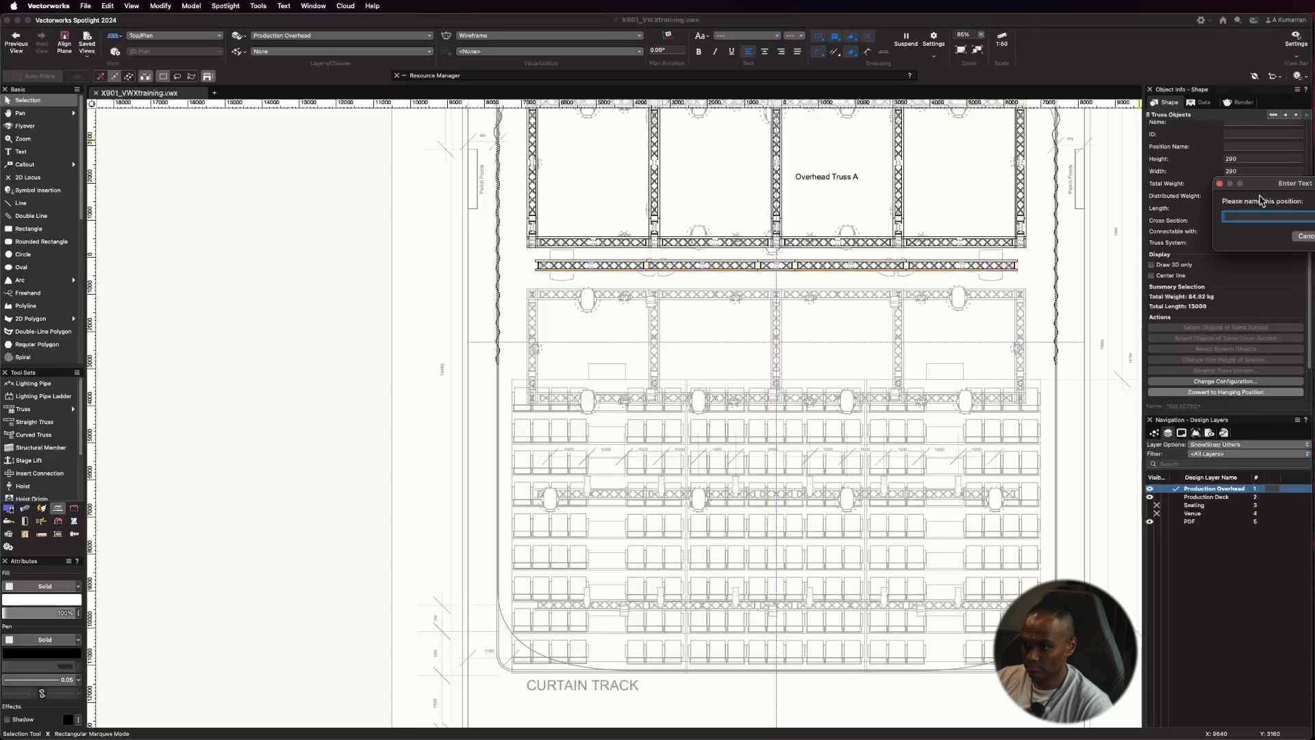
text(Overhead Truss B)
key(Return)
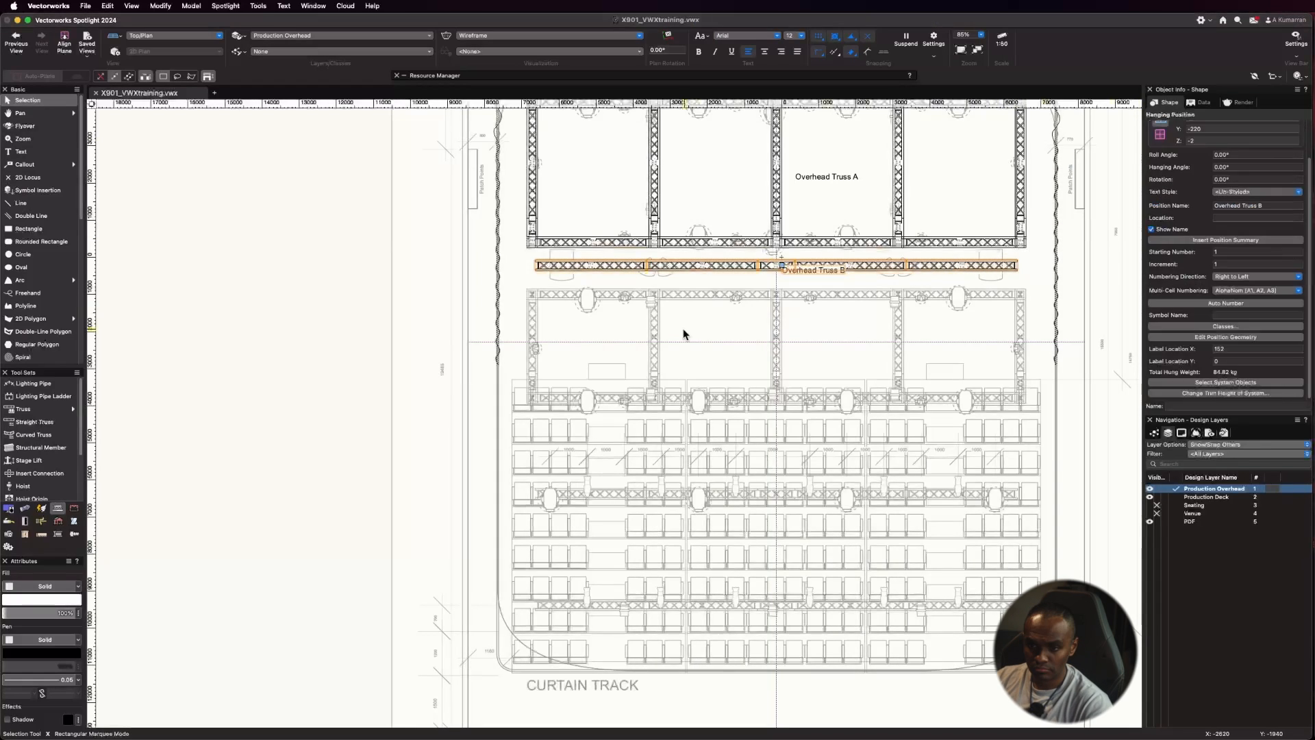
Step: Move the name label of the Overhead Truss B hanging position just below the truss and deselect it
scroll(684, 332, up, 4)
drag(714, 314, 714, 339)
click(839, 284)
Step: Place F34 Box corners at the upper and lower left corners of the second grid, below Overhead Truss B
scroll(840, 274, down, 4)
scroll(657, 383, up, 3)
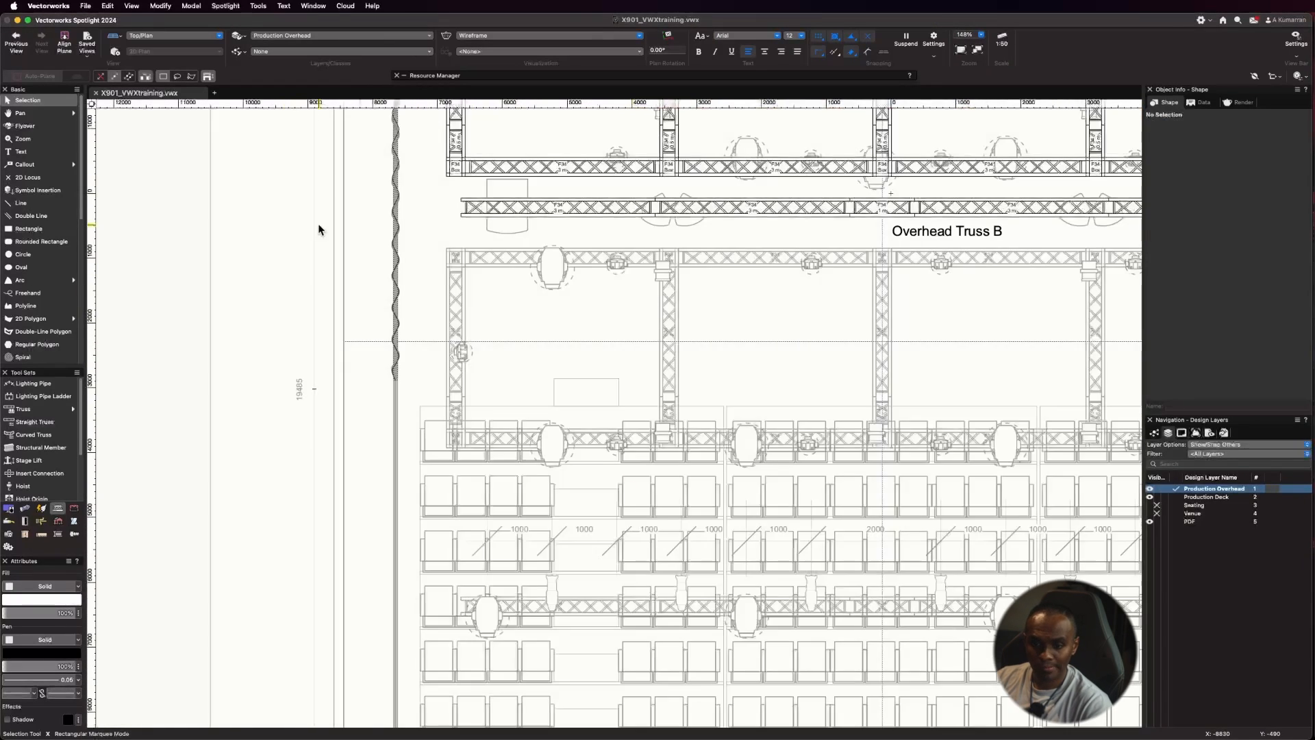
scroll(318, 274, down, 1)
click(37, 415)
click(244, 77)
scroll(263, 205, up, 5)
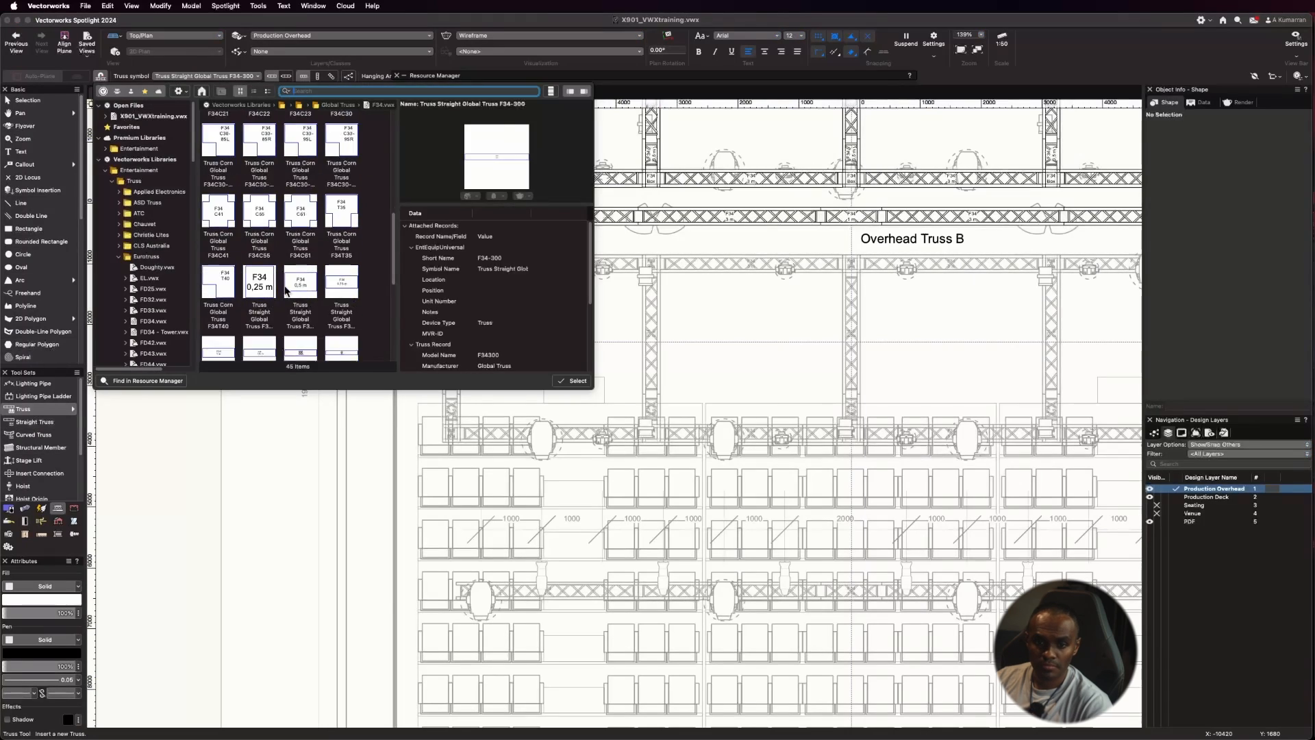
click(261, 188)
click(577, 383)
scroll(446, 271, up, 5)
double_click(472, 238)
scroll(472, 238, down, 4)
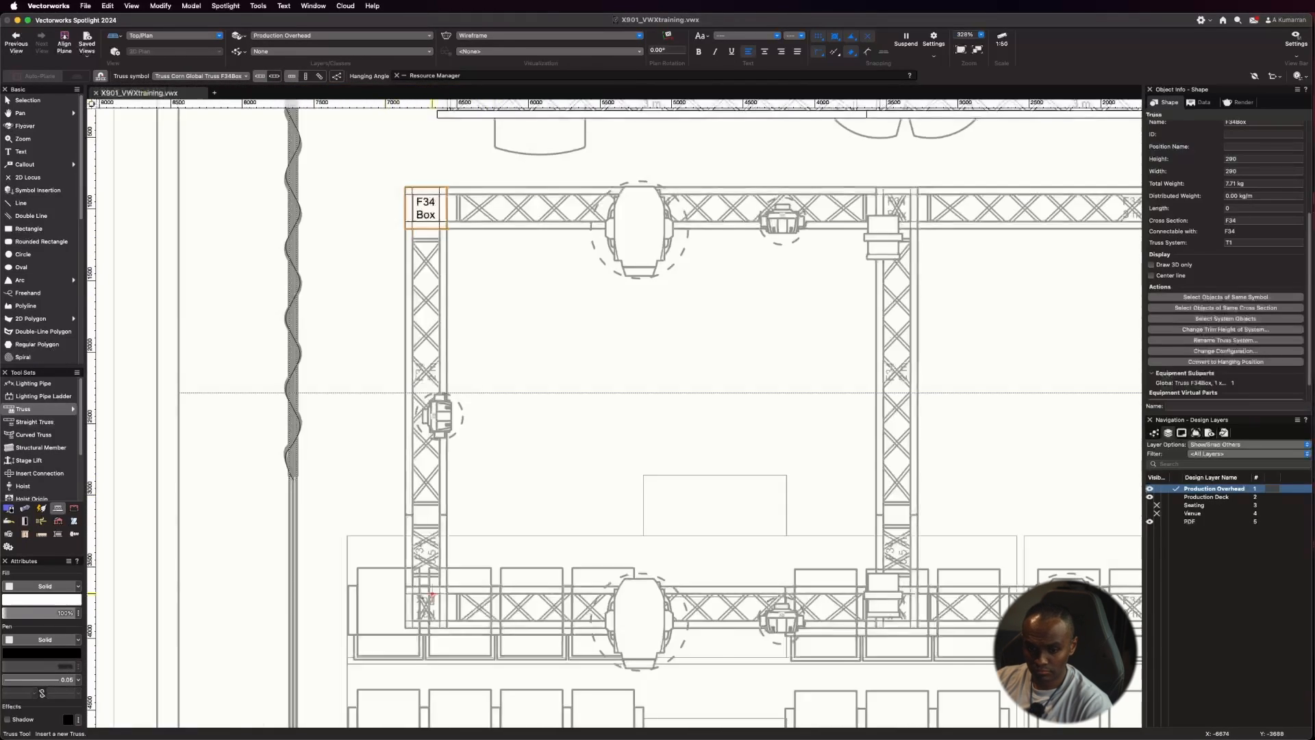
scroll(411, 617, up, 3)
double_click(450, 599)
Step: Place F34 Box corners at the lower and upper ends of the second grid's second cross line
scroll(449, 599, down, 4)
scroll(658, 651, up, 2)
scroll(681, 548, up, 2)
double_click(630, 530)
scroll(644, 530, down, 5)
scroll(652, 437, up, 5)
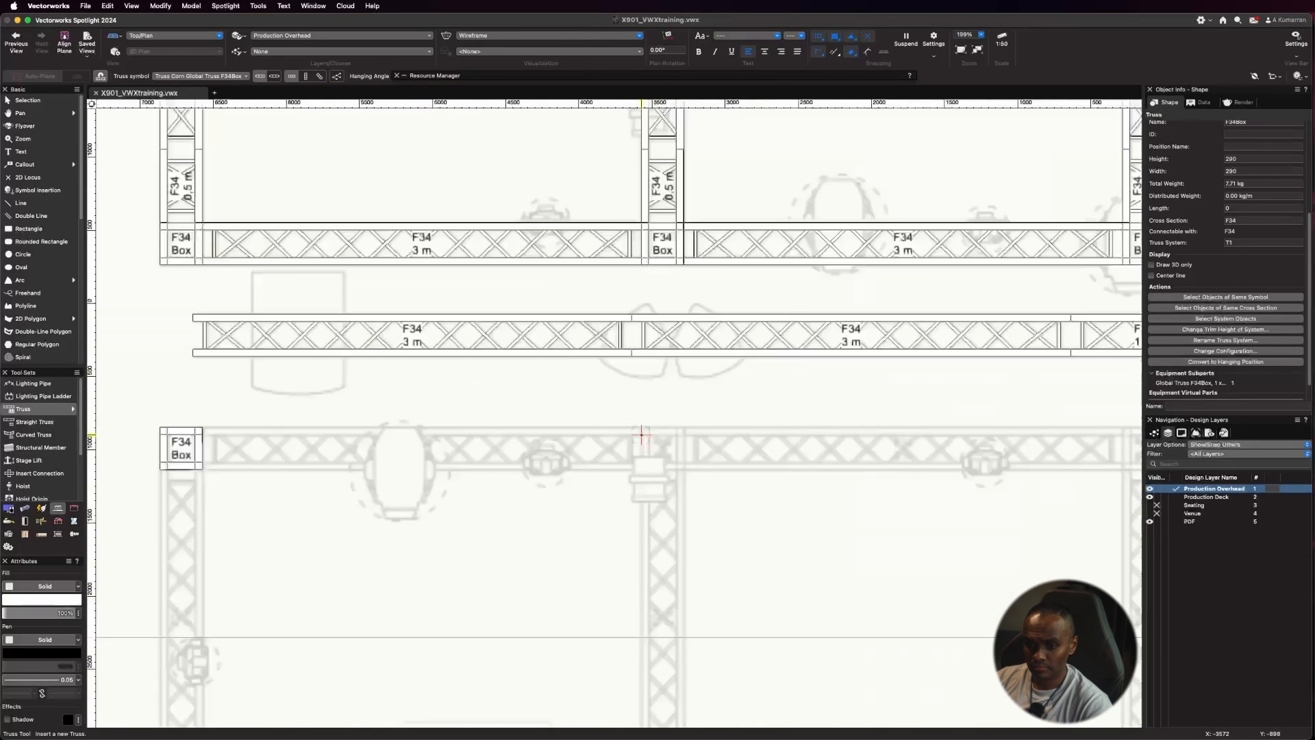
double_click(643, 458)
Step: Place F34 Box corners at the upper and lower ends of the second grid's centre cross line
scroll(644, 457, down, 4)
scroll(899, 436, up, 4)
click(900, 437)
click(999, 437)
scroll(998, 437, down, 5)
scroll(948, 664, up, 4)
click(948, 665)
click(818, 655)
Step: Place F34 Box corners at the upper and lower ends of the second grid's fourth cross line
scroll(558, 552, down, 5)
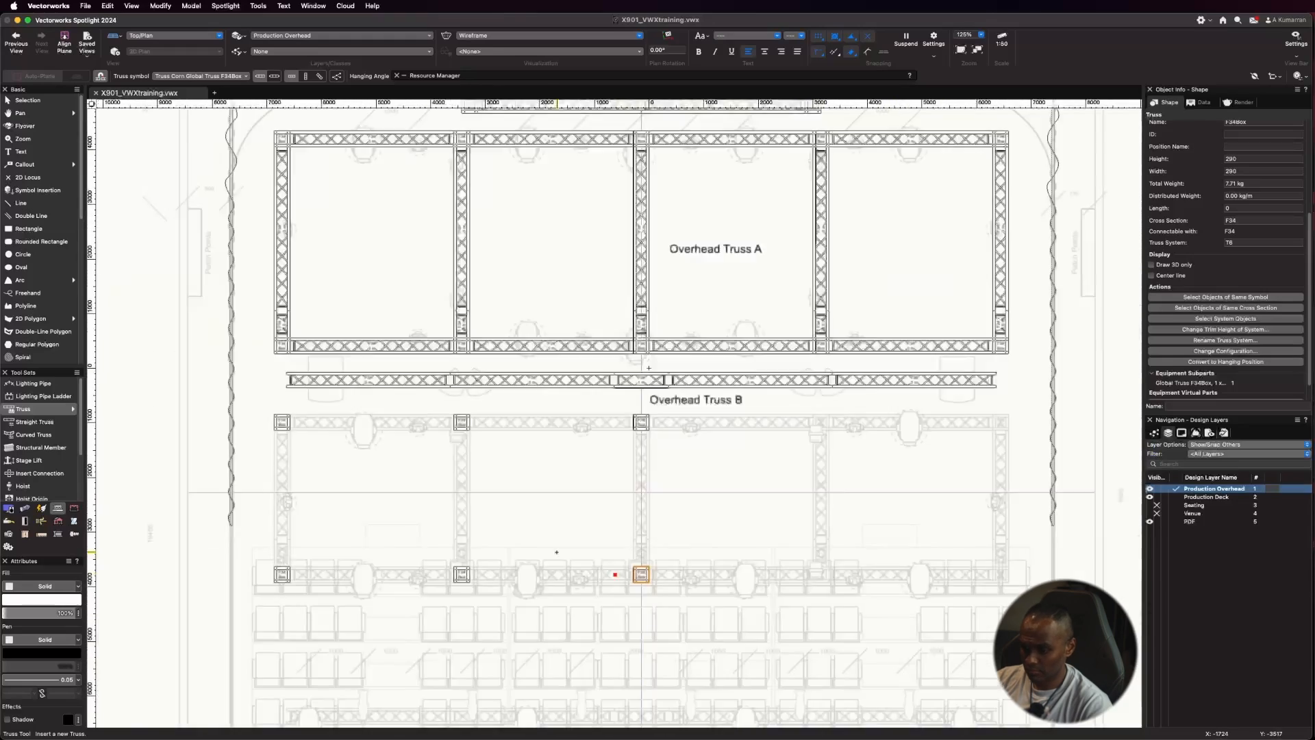
scroll(822, 575, up, 5)
click(829, 248)
click(654, 261)
scroll(655, 262, down, 5)
scroll(712, 425, up, 5)
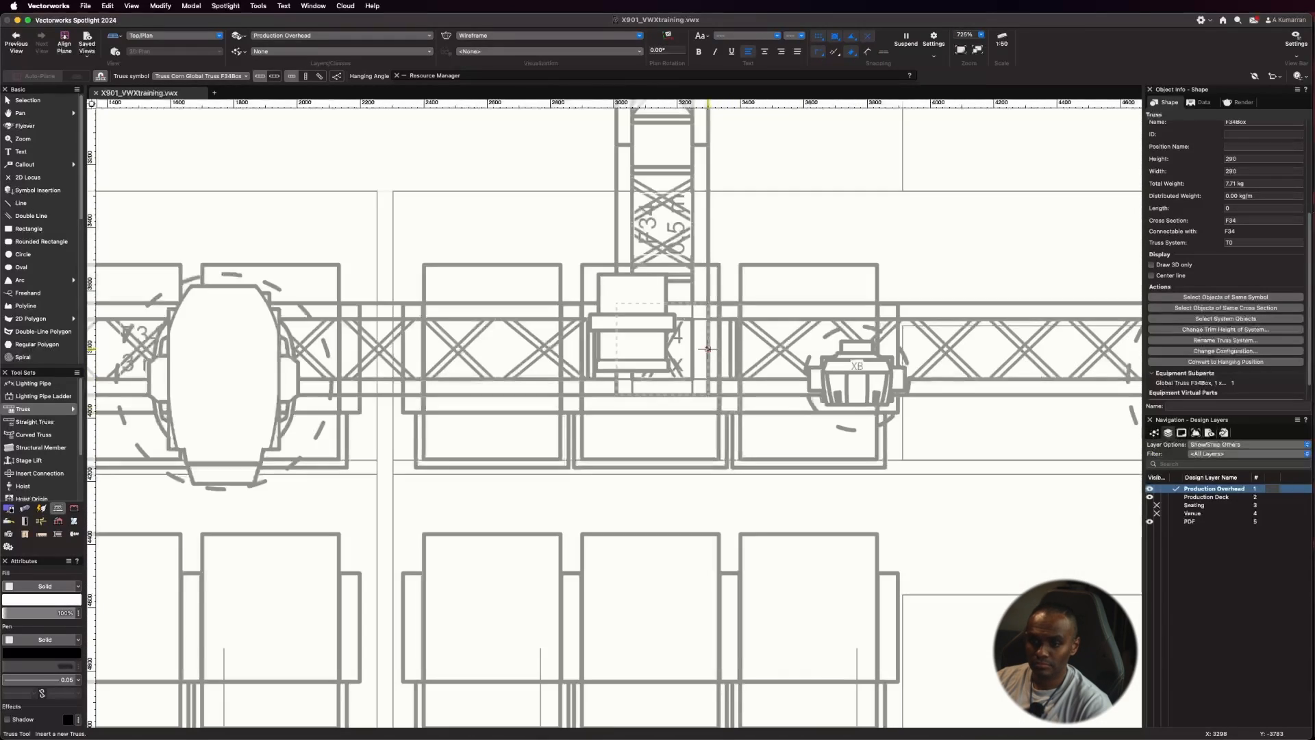
click(710, 348)
click(472, 345)
Step: Place F34 Box corners at the lower and upper right corners of the second grid
scroll(473, 345, down, 5)
scroll(685, 343, up, 2)
click(853, 334)
click(915, 334)
scroll(911, 329, down, 5)
scroll(856, 131, up, 5)
click(856, 135)
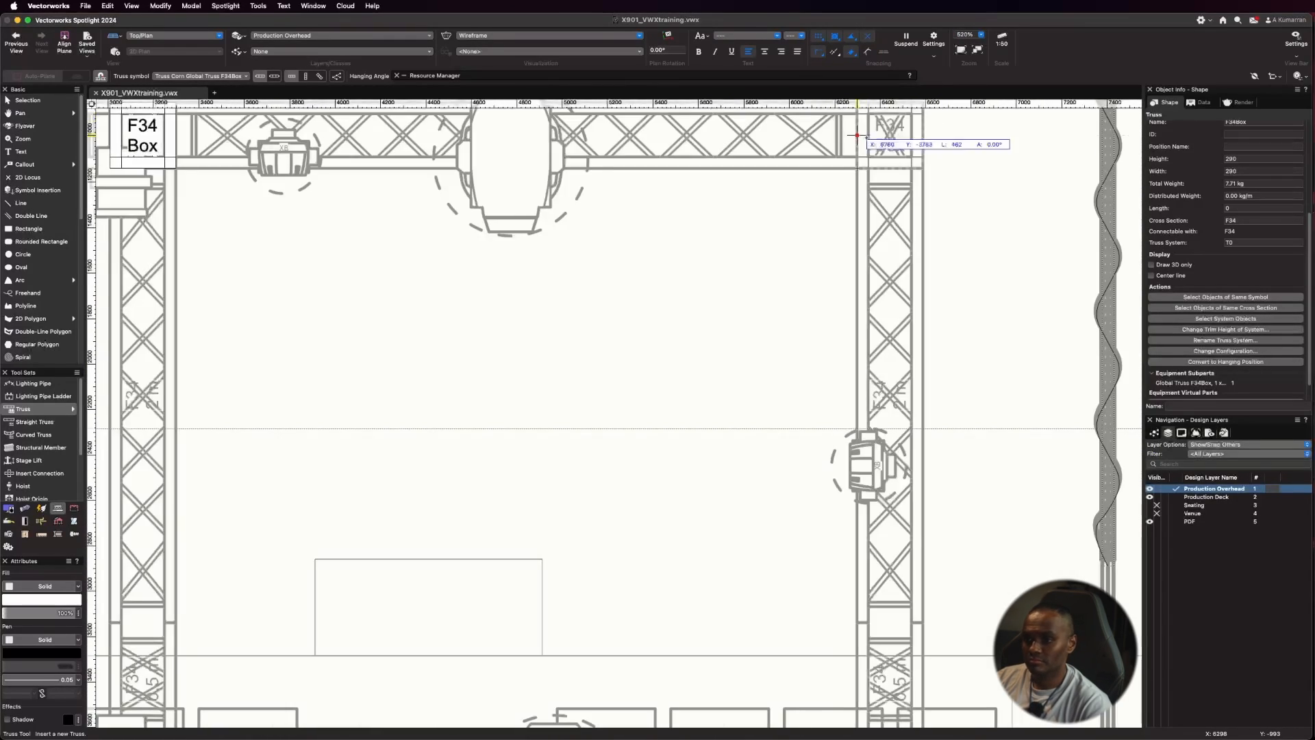
click(946, 136)
Step: Place F34 3 m straight trusses from the second grid's upper-left box, one down the left edge and one along the upper row
scroll(952, 195, down, 7)
click(199, 76)
scroll(331, 303, down, 5)
click(343, 282)
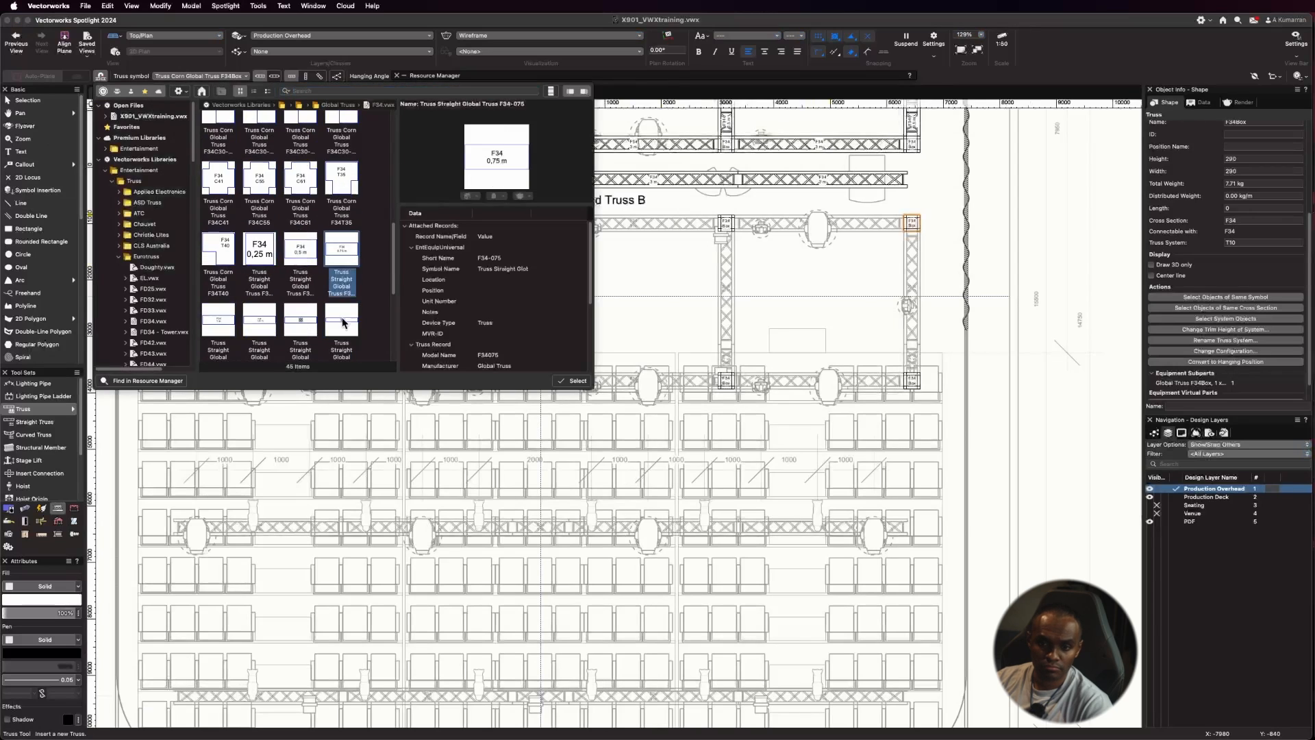
click(344, 324)
scroll(343, 323, down, 5)
double_click(342, 187)
click(170, 231)
click(178, 223)
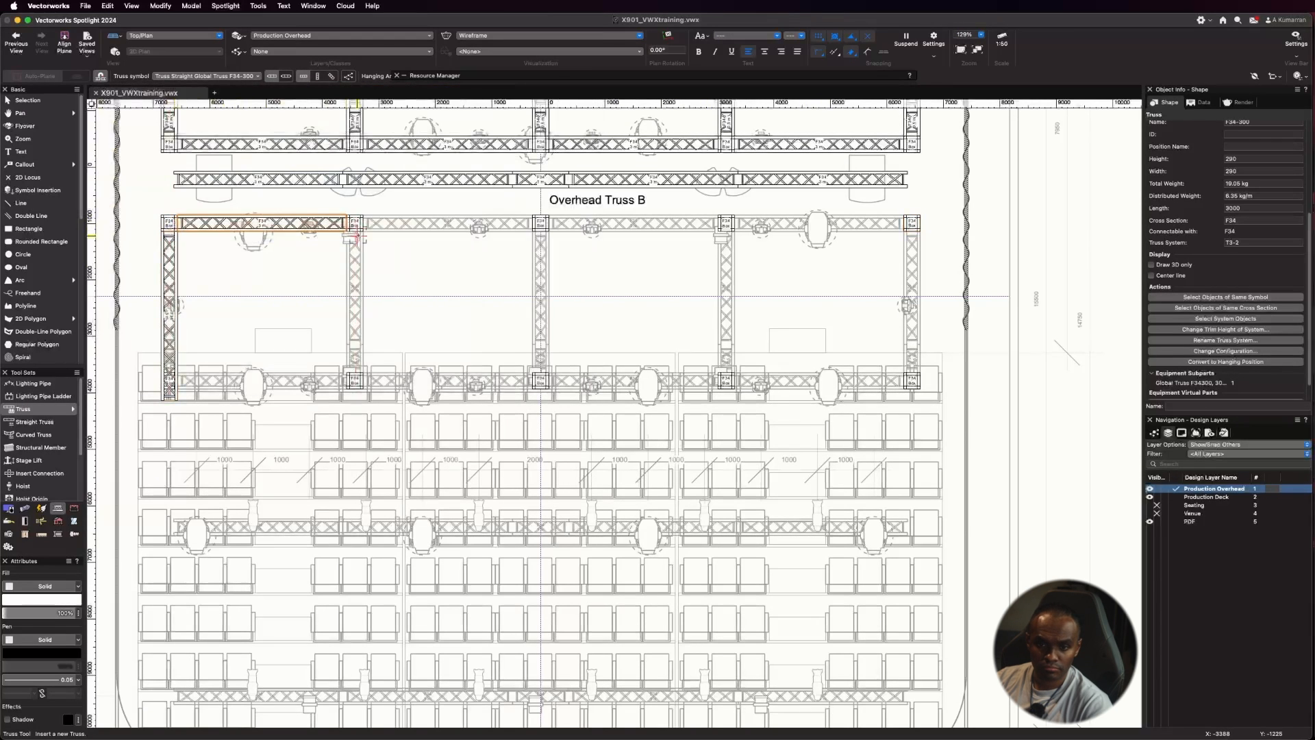
Step: Add F34 3 m straight trusses along the rest of the second grid's upper row and down its other four cross lines
click(355, 231)
click(363, 223)
click(541, 231)
click(549, 223)
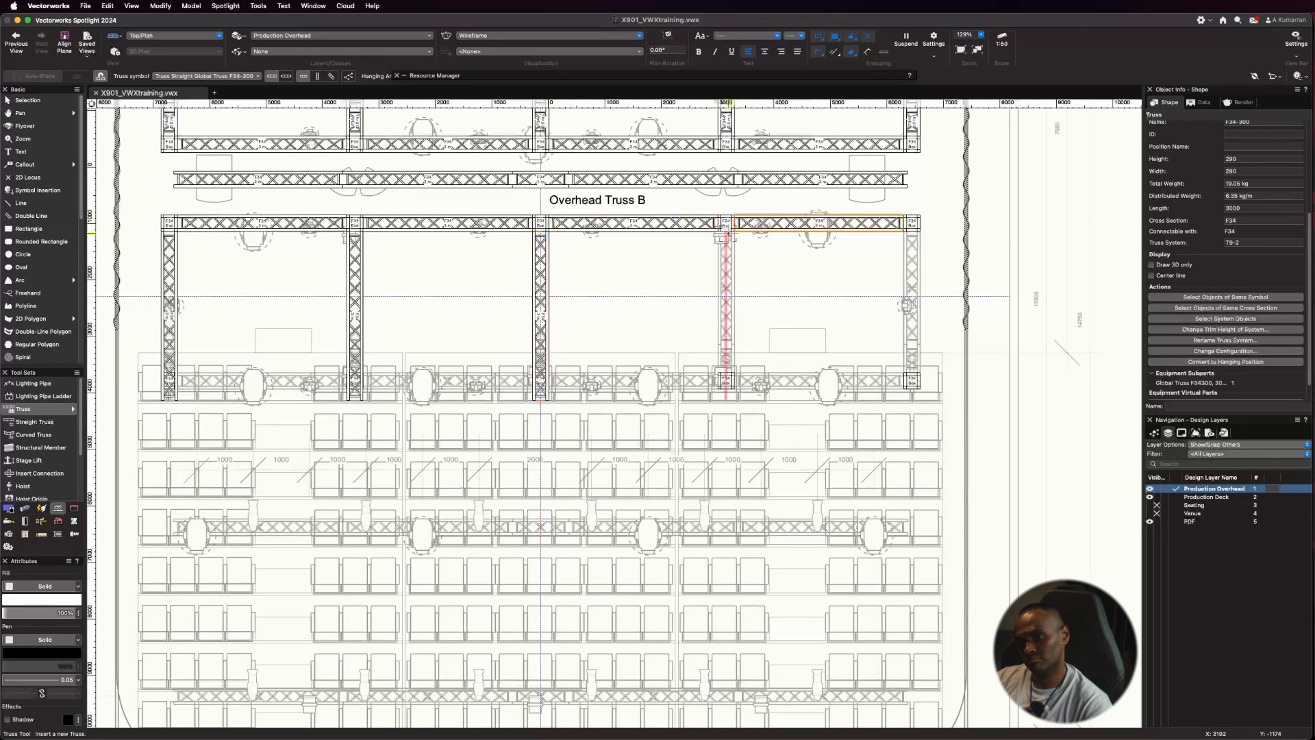
click(726, 231)
click(734, 224)
click(912, 231)
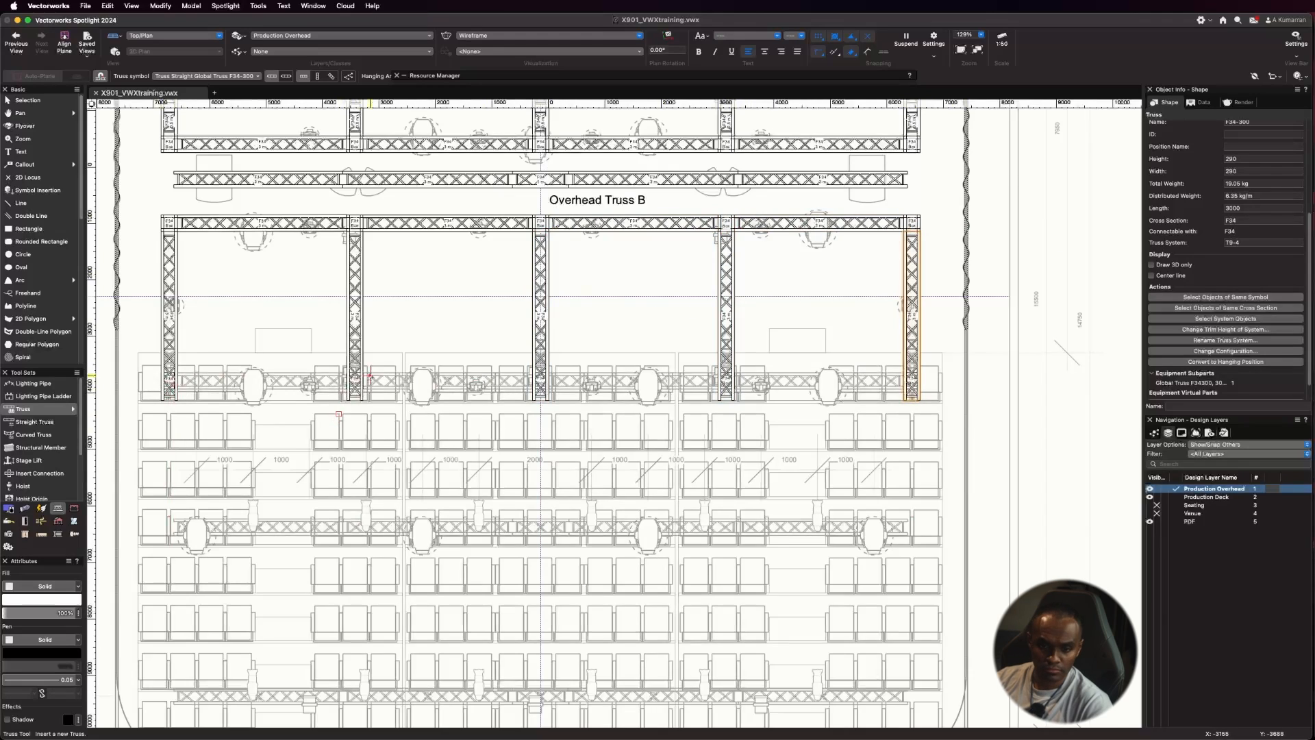
Step: Delete the five 3 m trusses on the second grid's cross lines
scroll(370, 376, up, 3)
scroll(548, 384, down, 3)
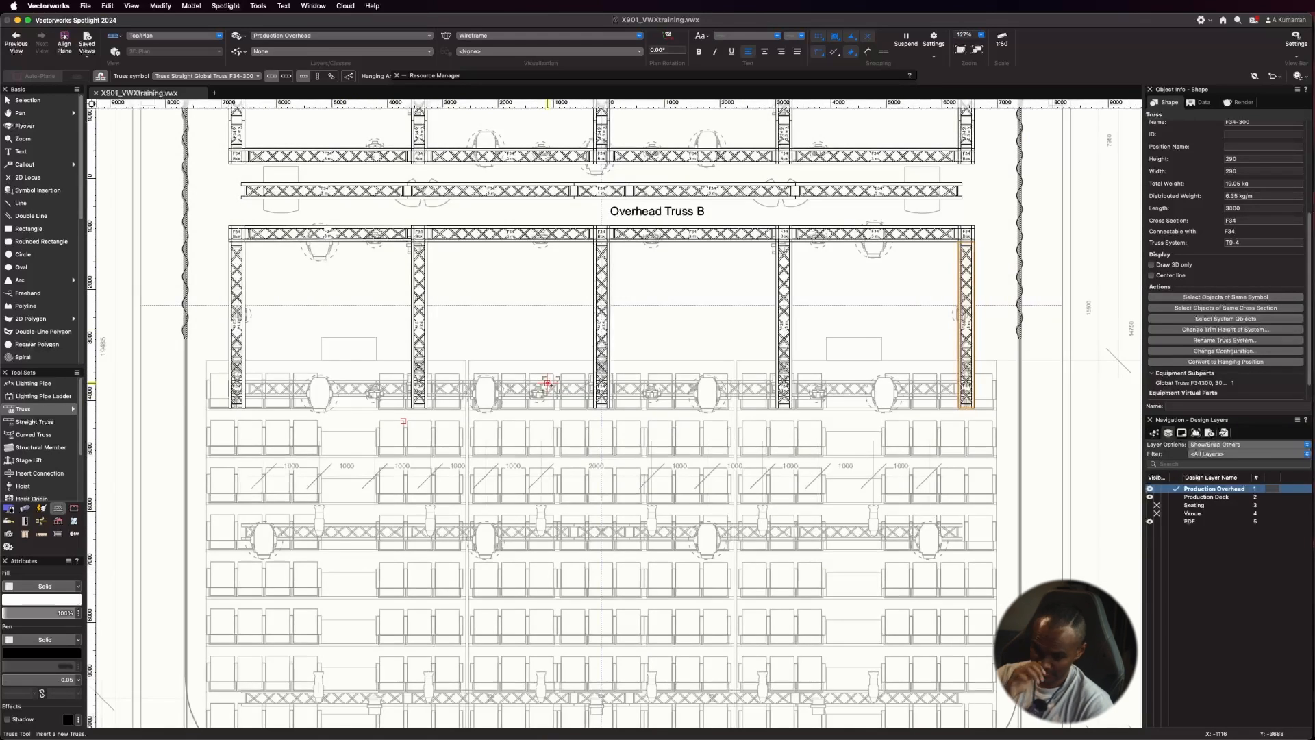
scroll(278, 266, up, 3)
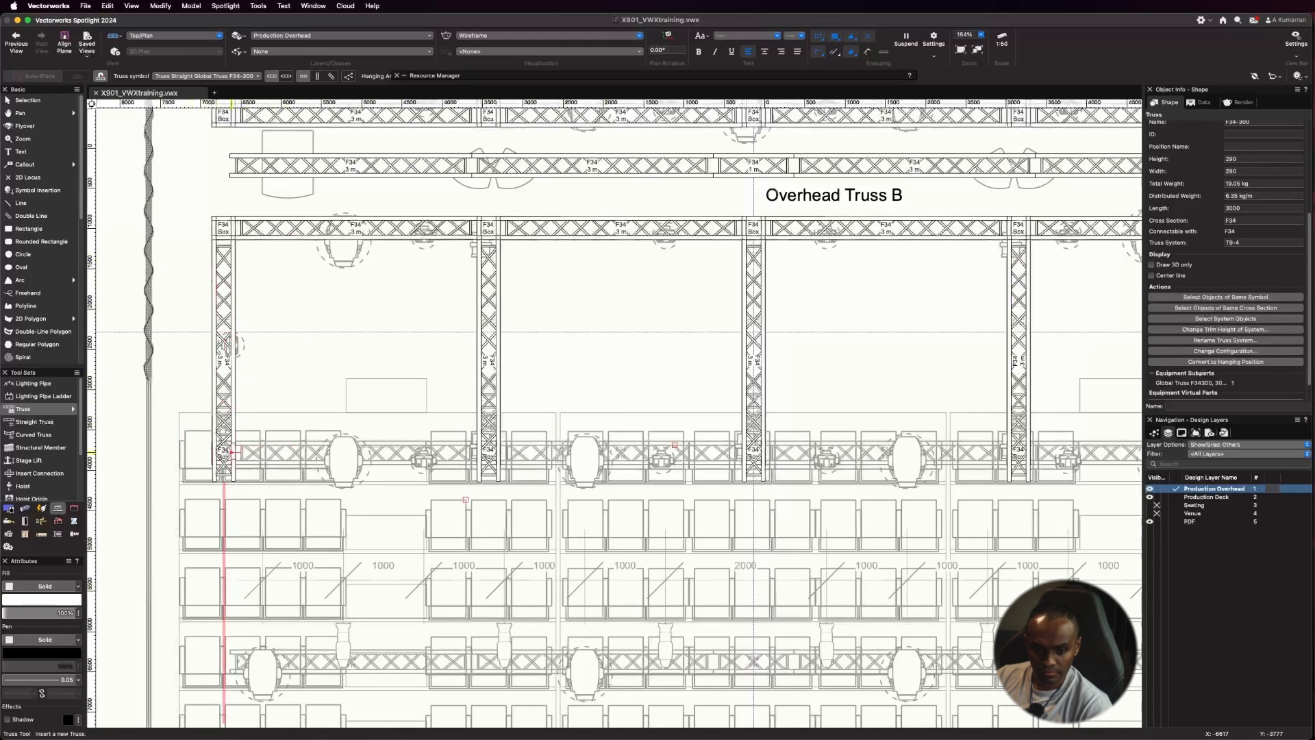
key(x)
key(x)
scroll(1054, 375, down, 3)
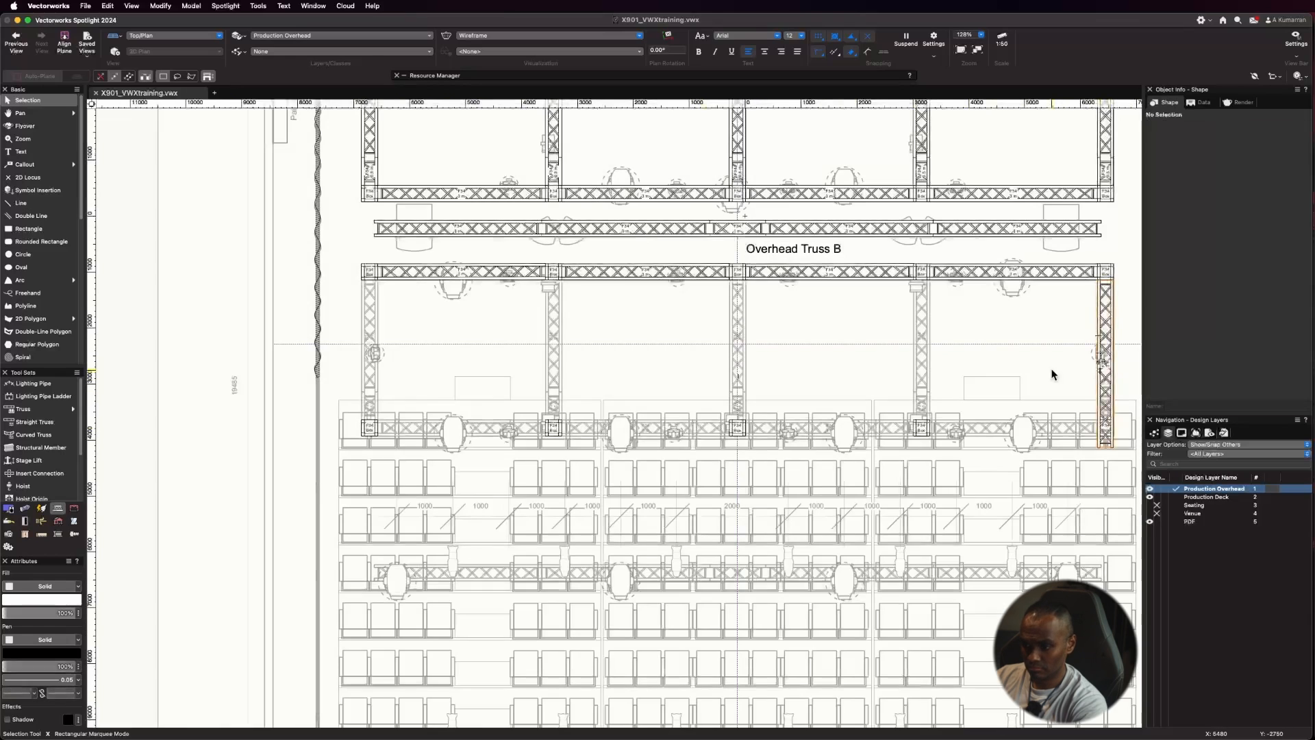
Step: Fill the second grid's lower row with F34 3 m trusses and start both single runs over the seating with two 3 m pieces each
click(23, 409)
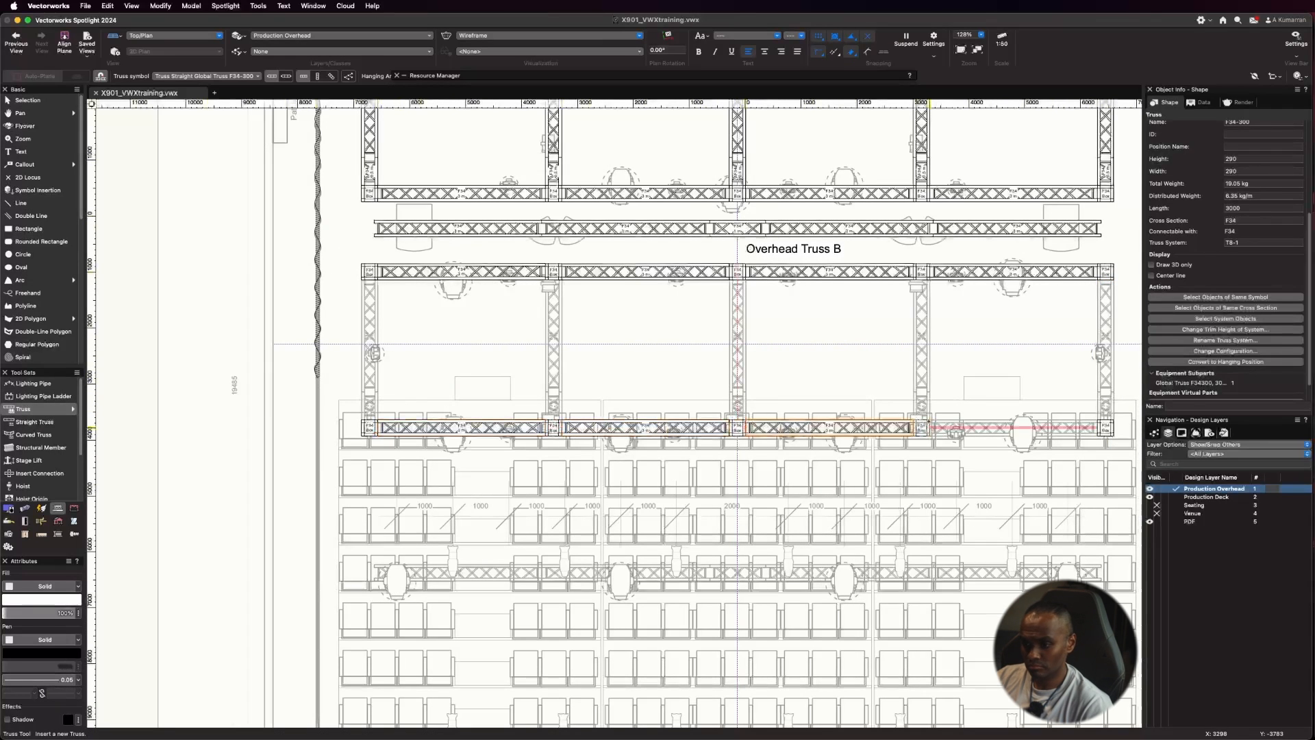
scroll(384, 568, up, 5)
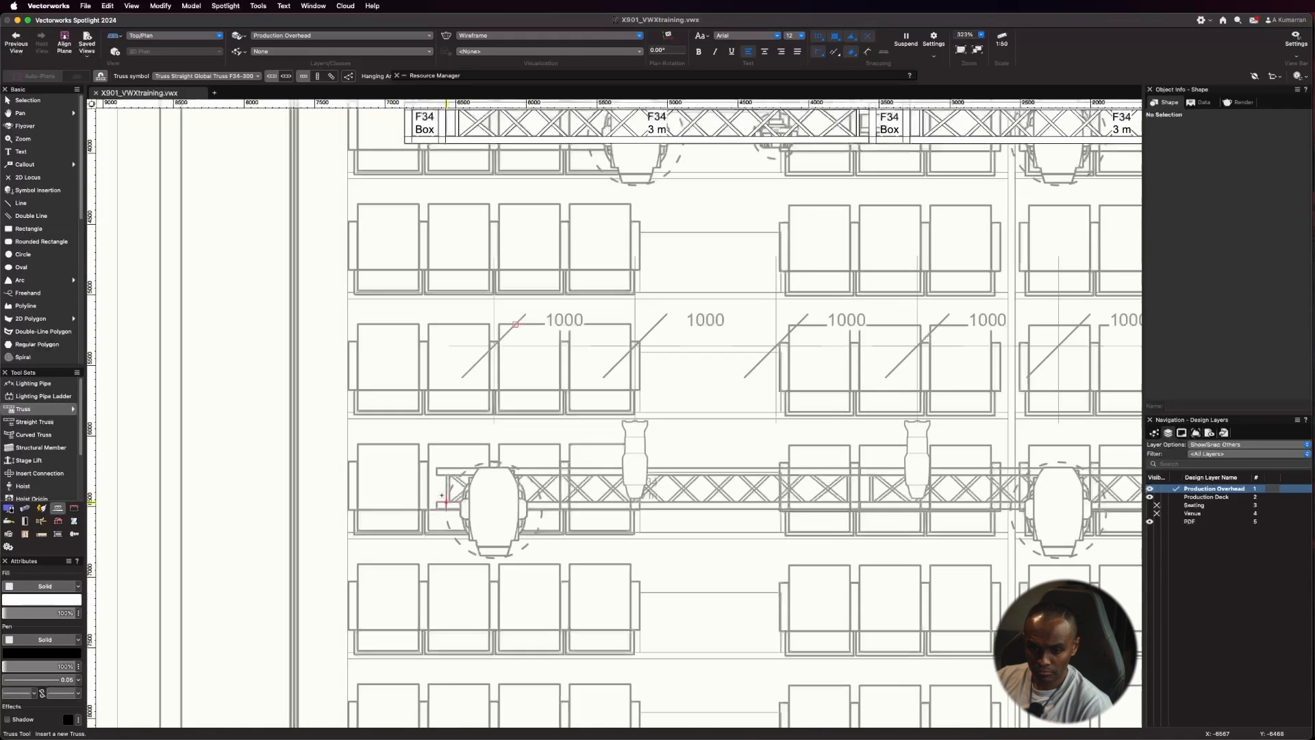
click(436, 488)
scroll(628, 596, down, 6)
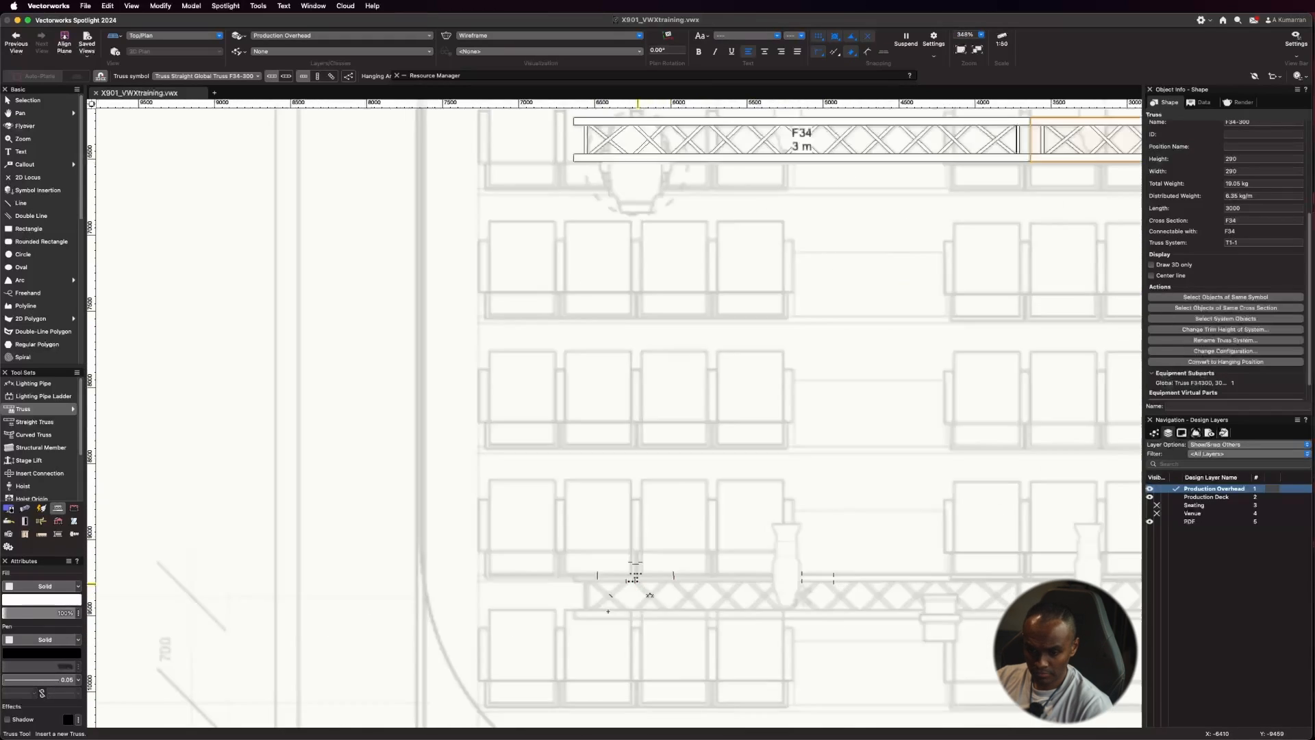
click(989, 596)
scroll(562, 527, down, 6)
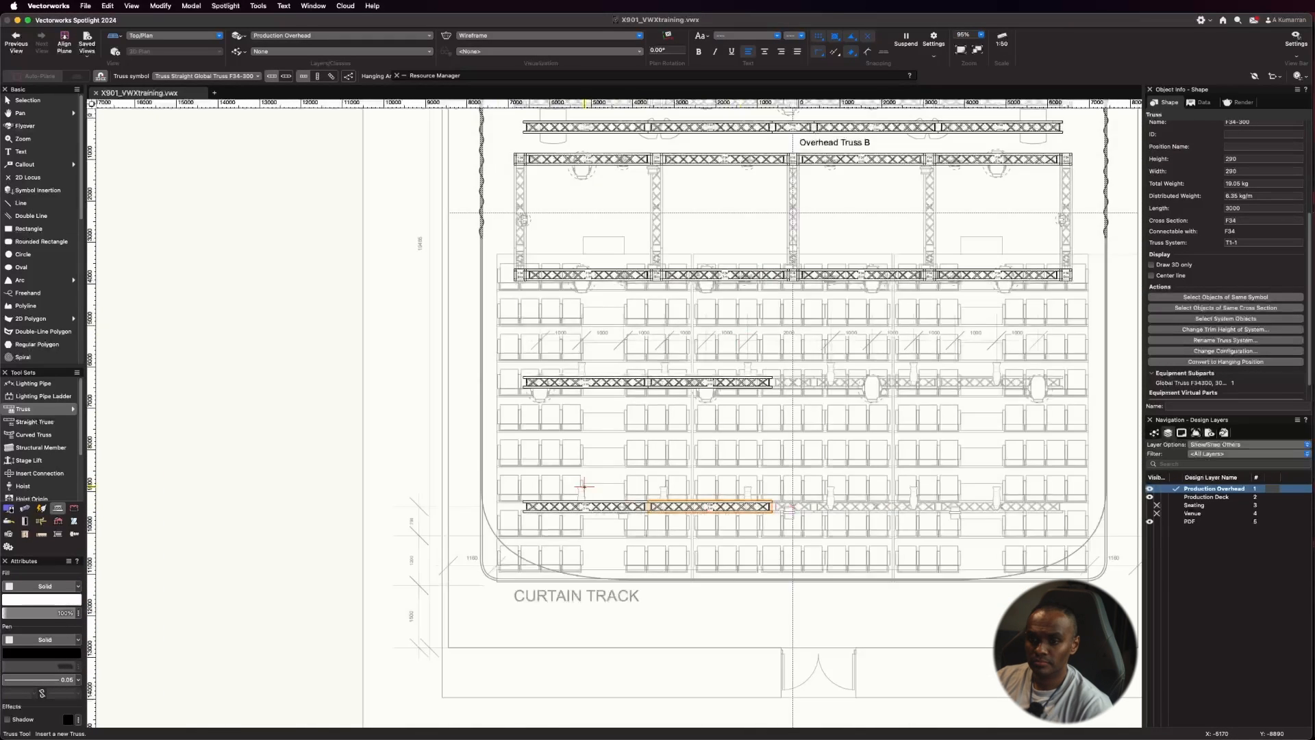
Step: Place an F34 2 m straight truss down each of the second grid's five cross lines from the upper boxes
scroll(623, 172, up, 4)
click(208, 77)
scroll(359, 354, down, 5)
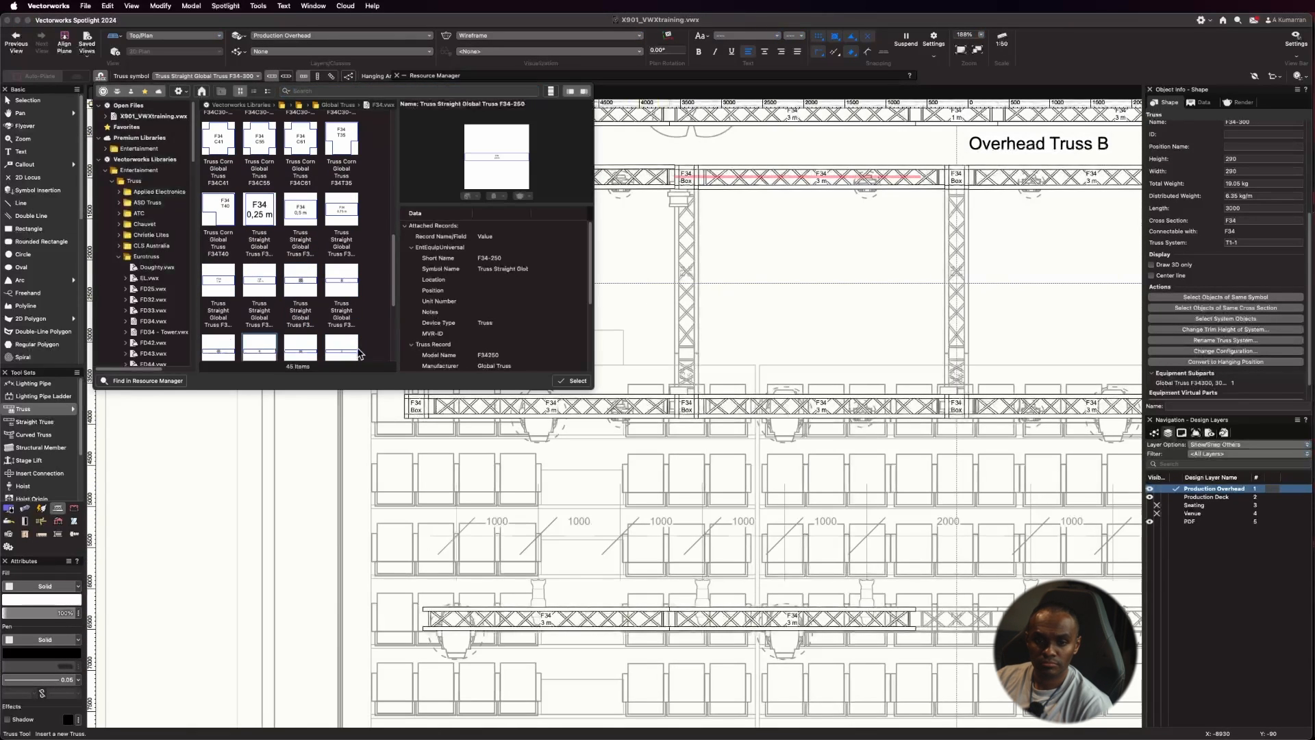
click(572, 381)
click(420, 190)
click(687, 190)
scroll(476, 192, down, 4)
click(766, 190)
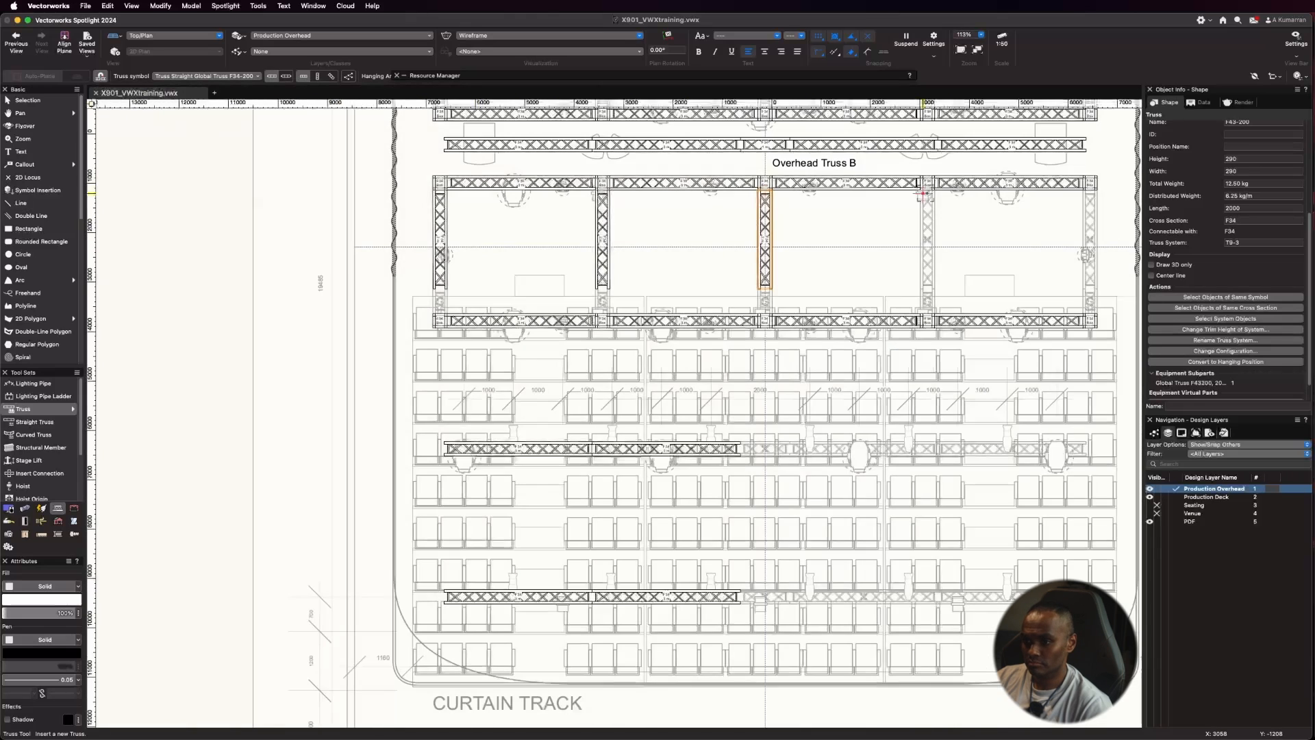
click(928, 189)
click(1090, 190)
Step: Complete the second grid's five cross lines with F34 0.5 m straight trusses between the 2 m pieces and the lower boxes
click(208, 76)
scroll(299, 235, down, 2)
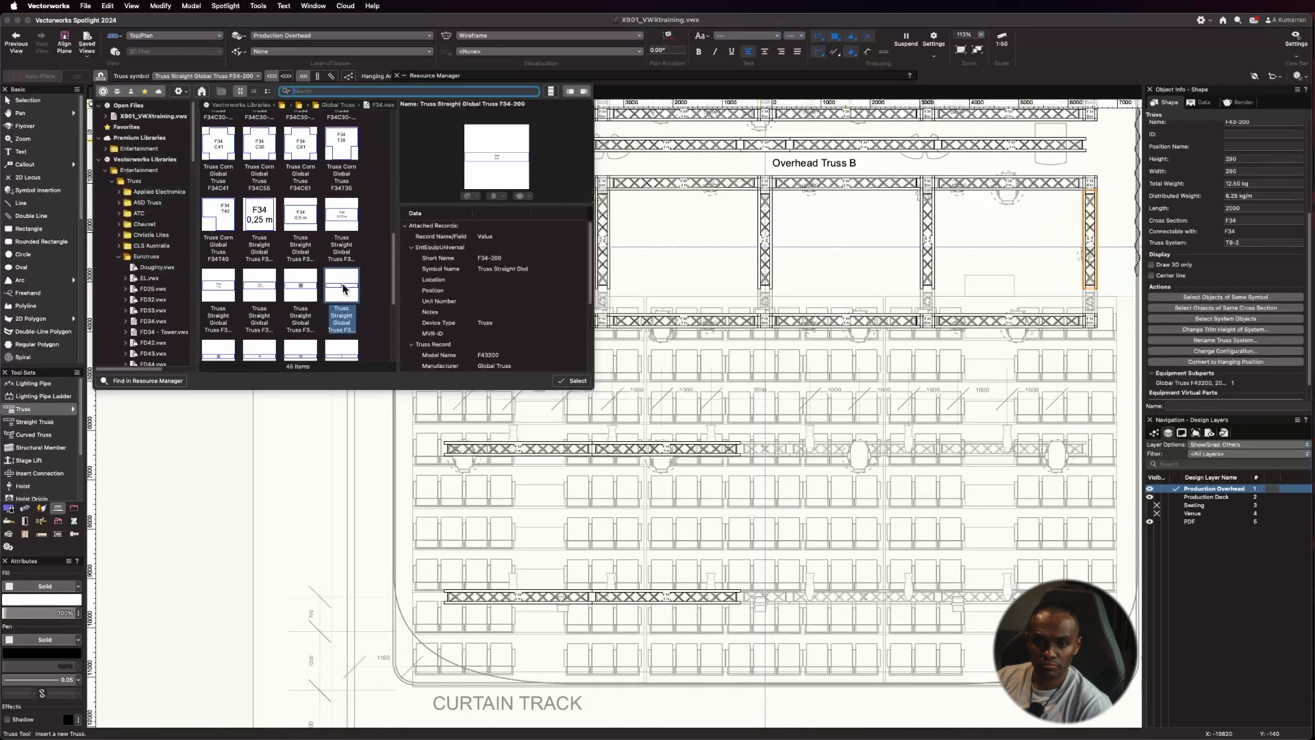
double_click(342, 301)
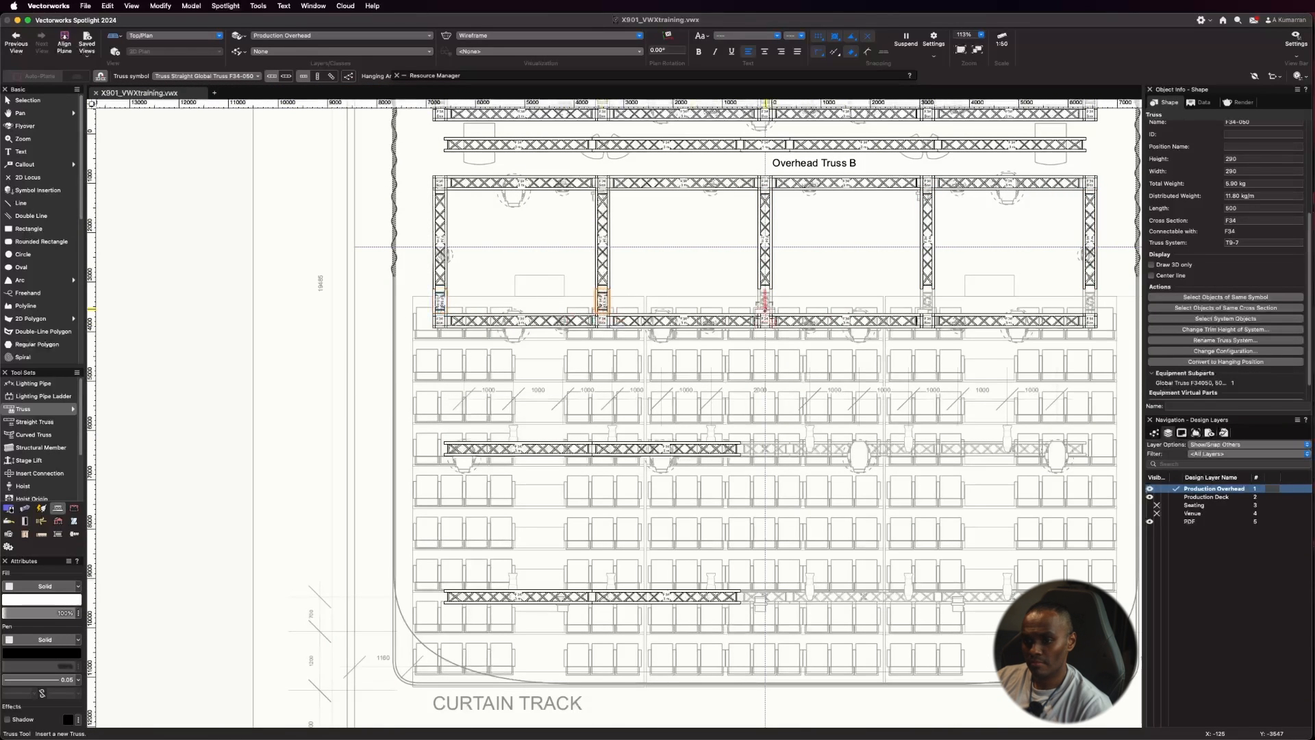
Step: Add an F34 1 m straight truss at the centre of both single runs over the seating
scroll(674, 431, up, 5)
click(208, 76)
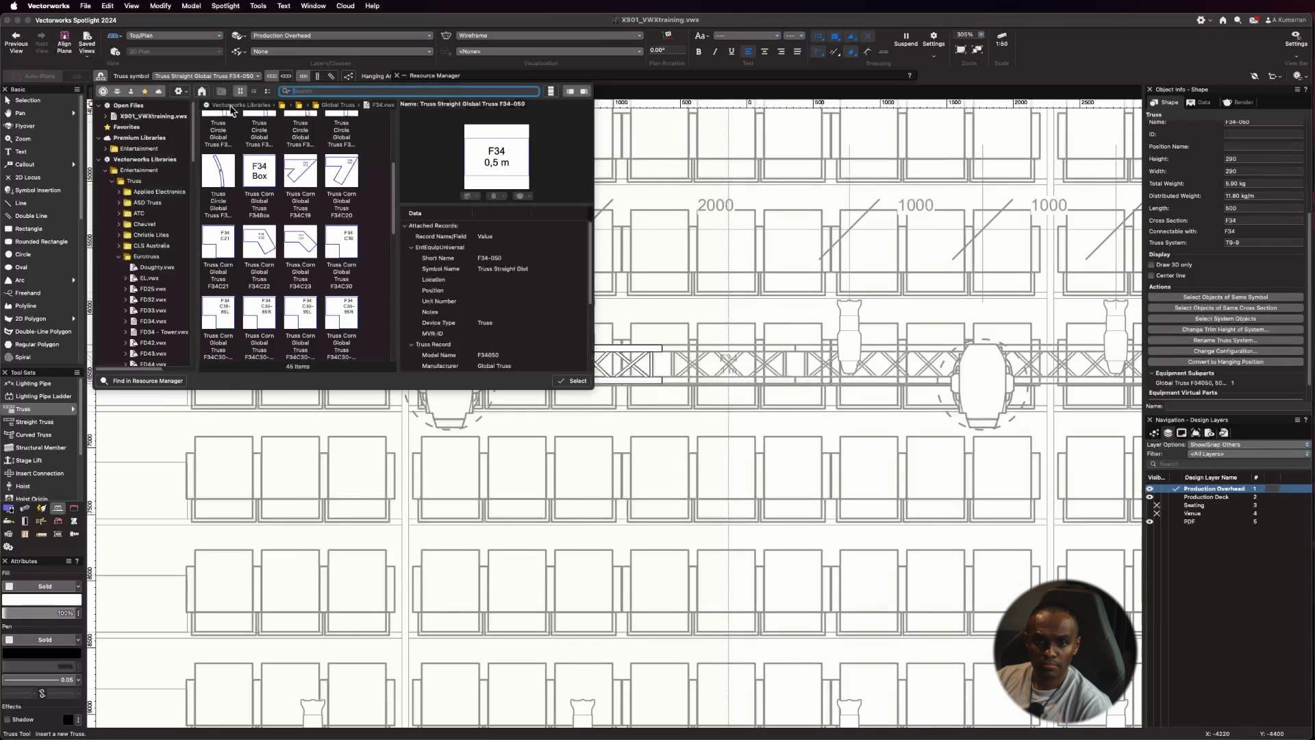
scroll(299, 274, up, 2)
click(572, 380)
scroll(685, 343, down, 4)
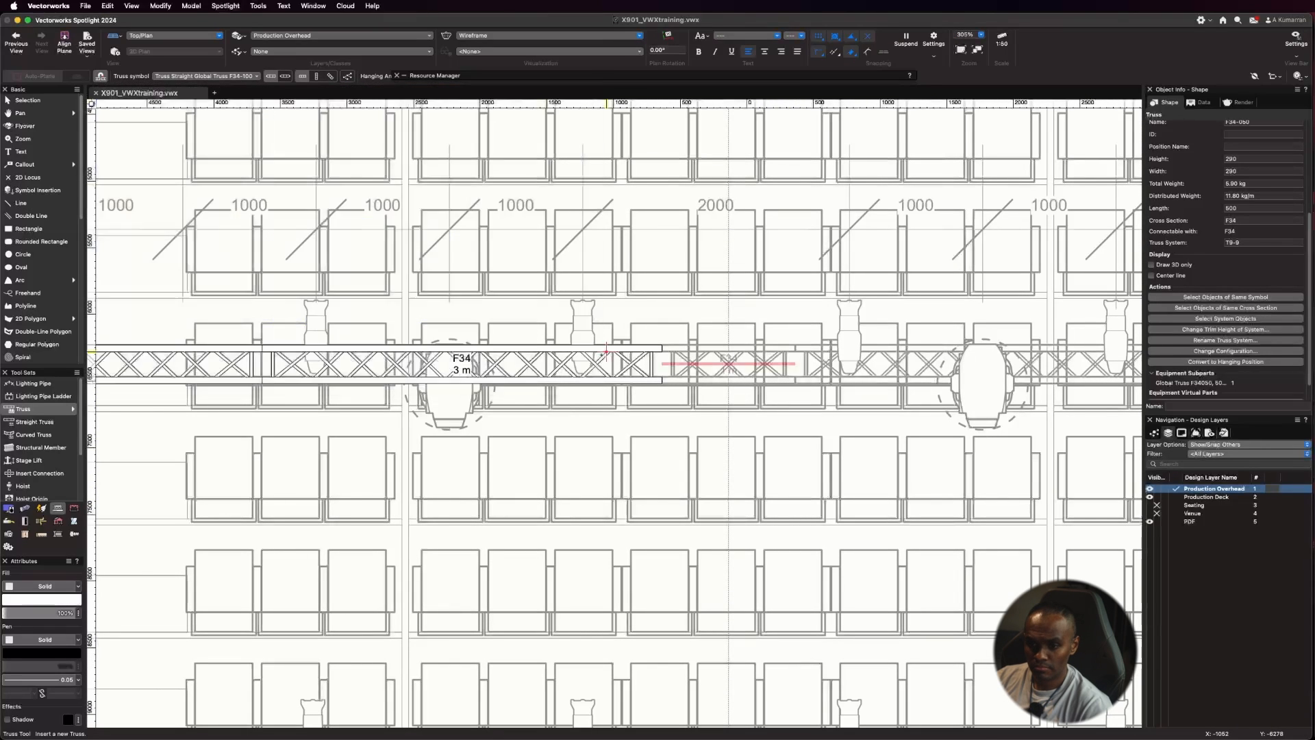
Step: Complete the right halves of both single runs with two F34 3 m straight trusses each
click(236, 77)
scroll(298, 271, down, 4)
click(343, 278)
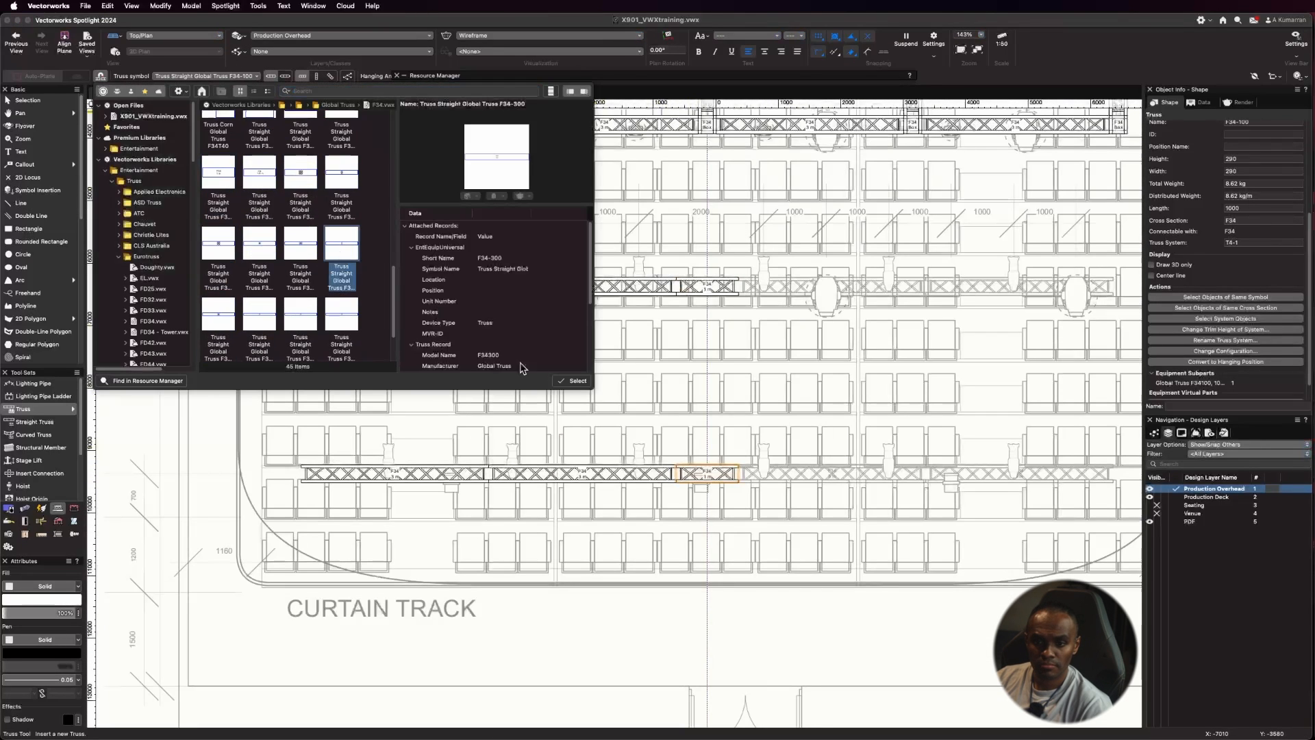
click(571, 380)
click(717, 285)
click(767, 285)
key(x)
Step: Convert all pieces of the second grid into a hanging position named "Overhead Truss C" and move its name label just above the lower row
scroll(537, 434, down, 5)
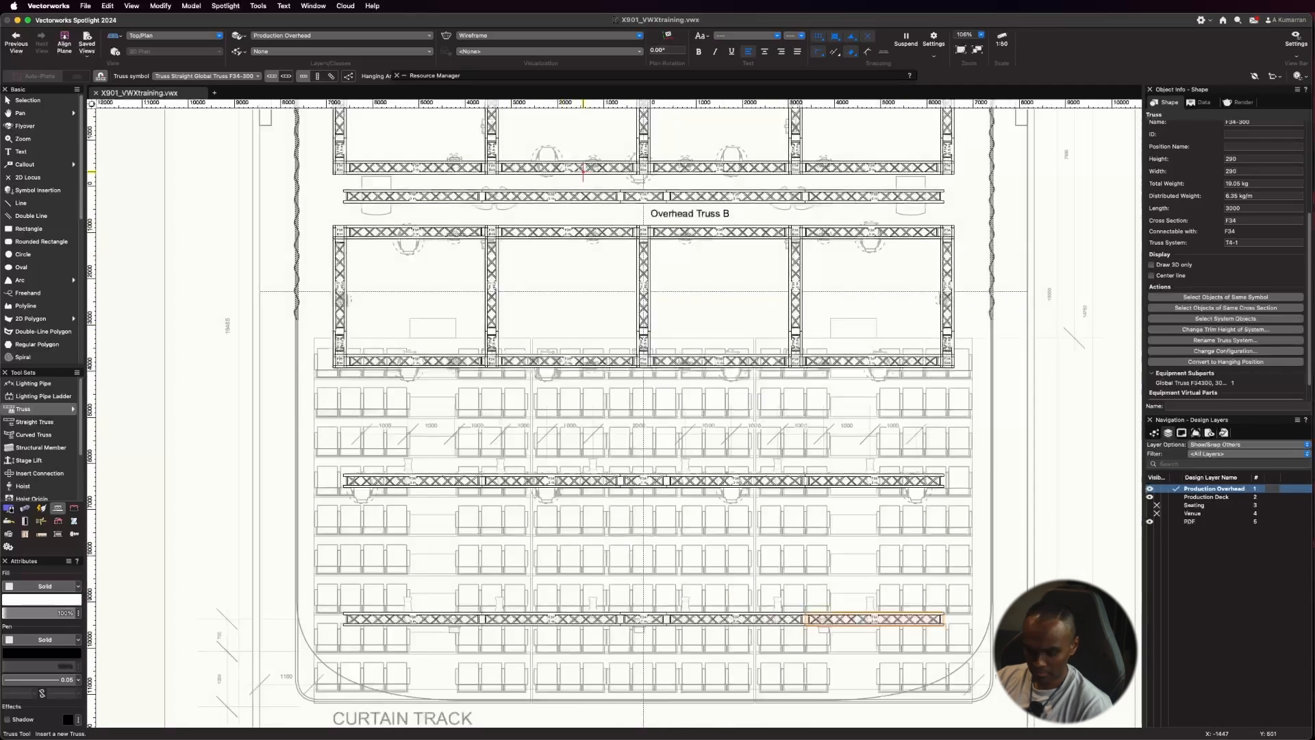
drag(465, 346, 942, 478)
click(1260, 393)
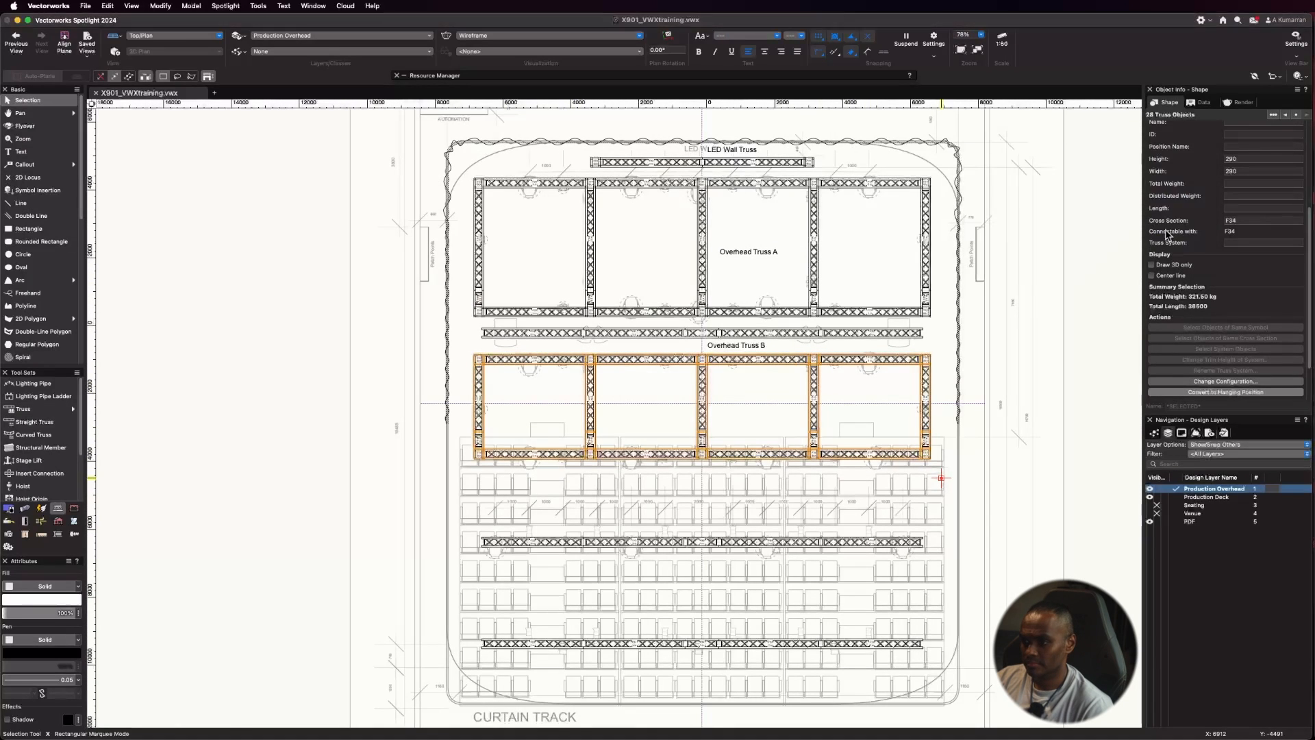
text(Overhead Truss)
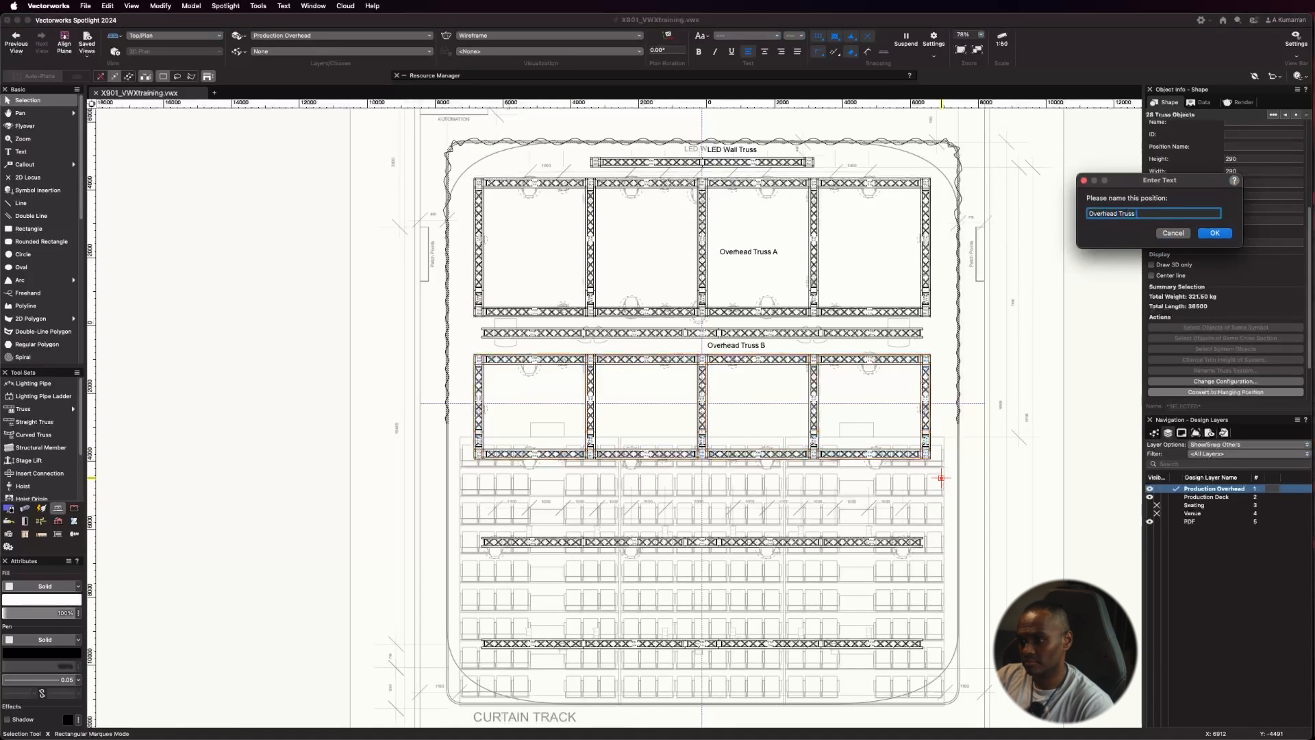
text( C)
key(Return)
key(Return)
scroll(711, 442, up, 5)
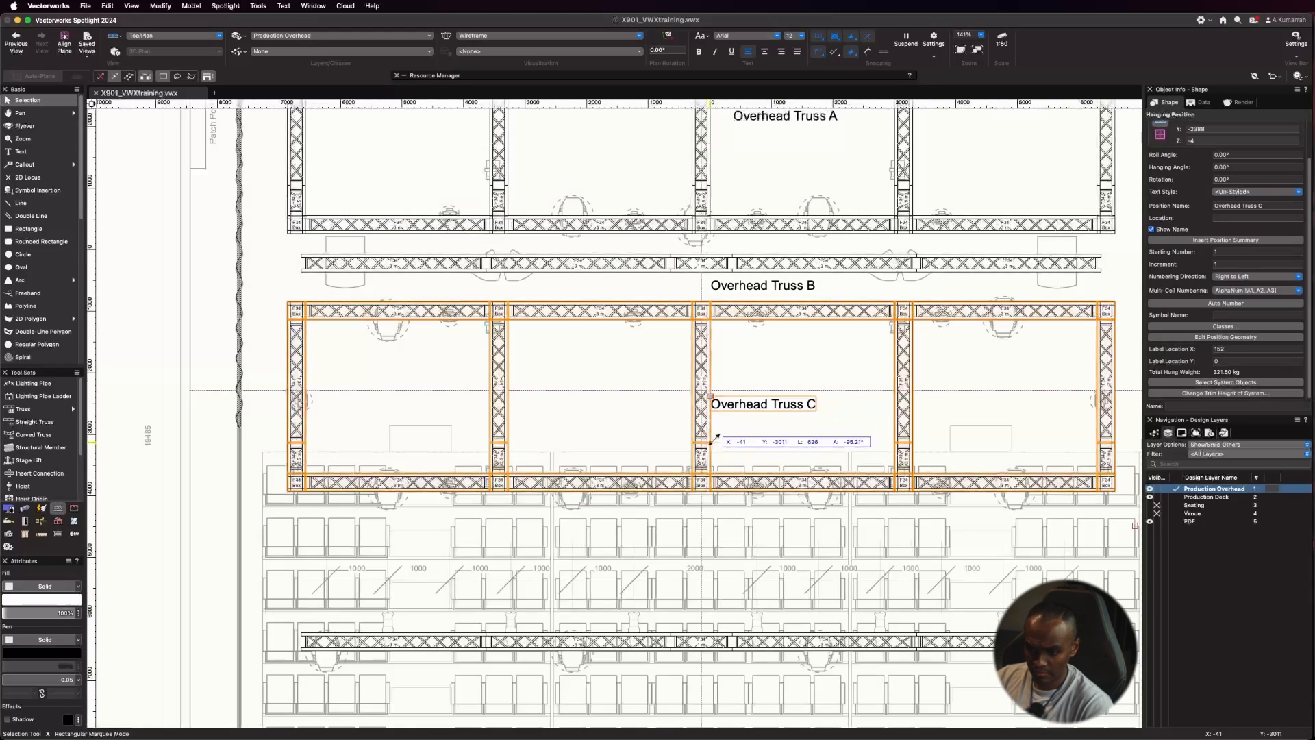
drag(711, 443, 728, 463)
Step: Convert the upper single run over the seating into one hanging position named "Overhead Truss D" and move its label just above the truss
scroll(715, 327, down, 4)
drag(428, 508, 963, 570)
click(1215, 393)
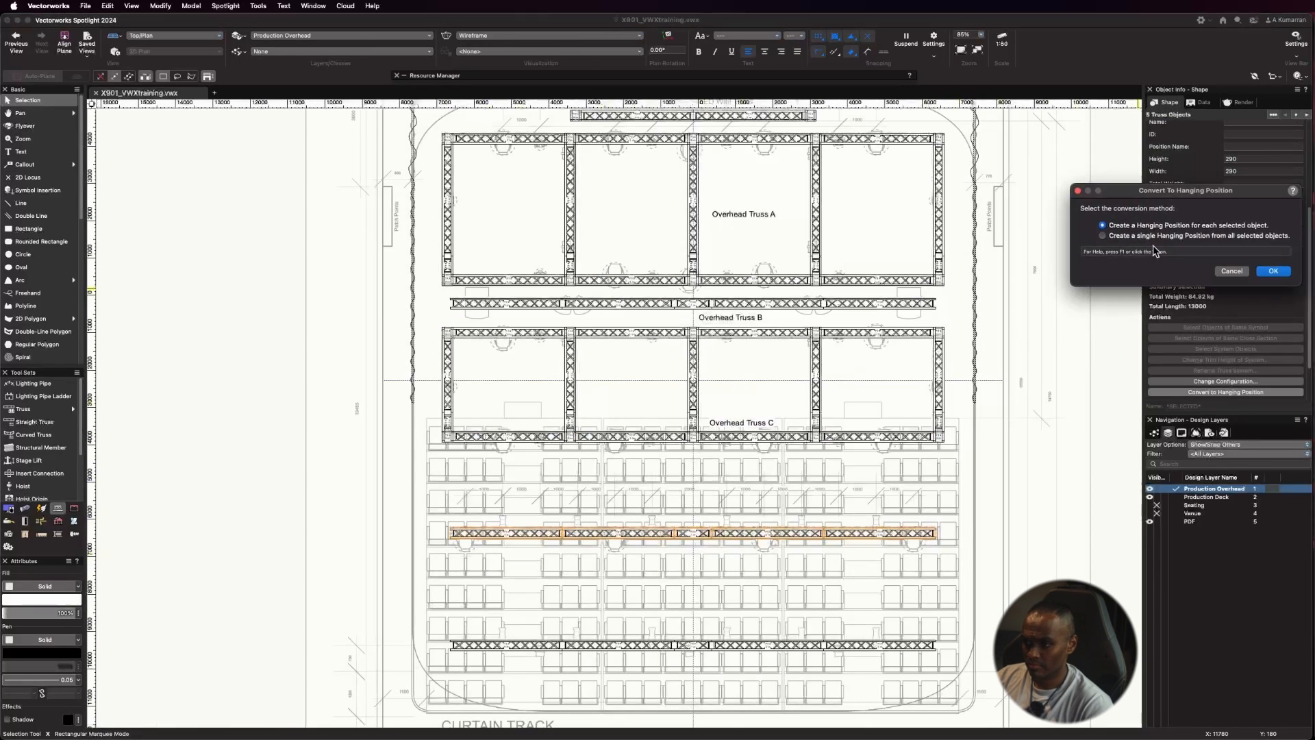
click(1273, 271)
text(Overhead Truss)
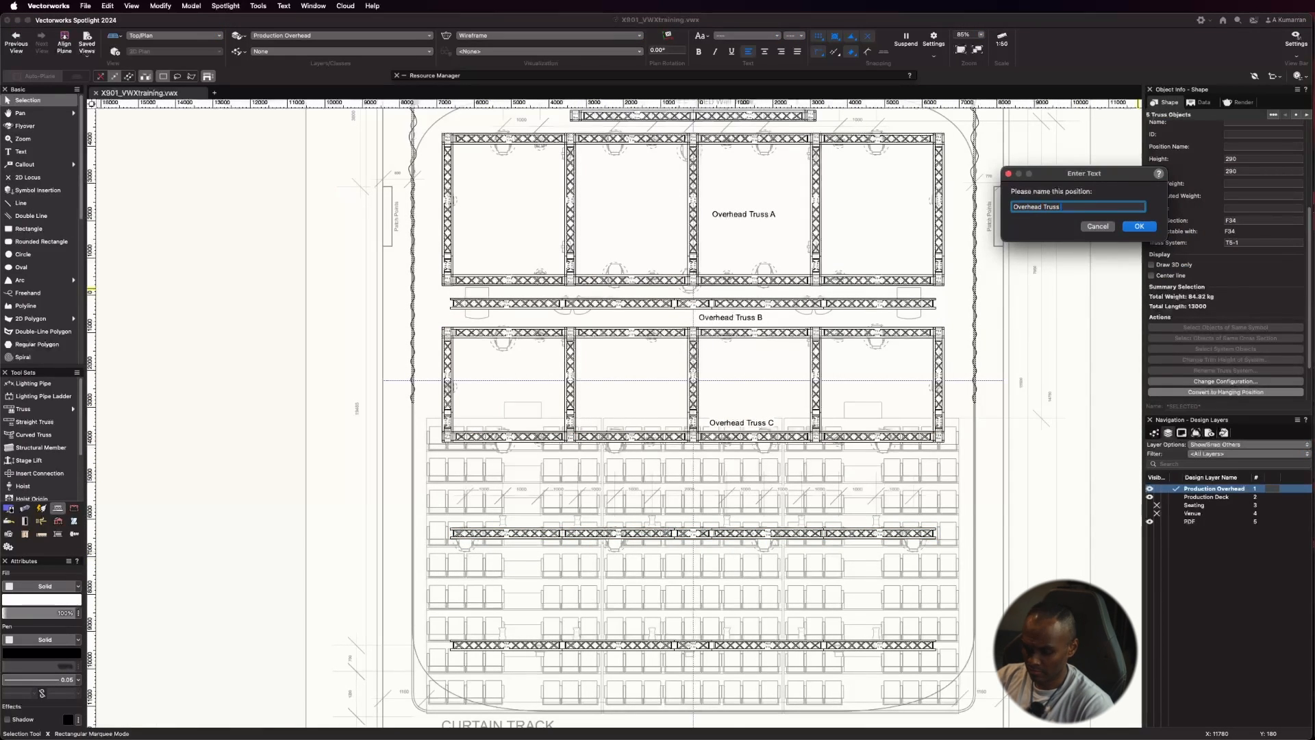
text( D)
key(Return)
key(Return)
scroll(793, 379, up, 5)
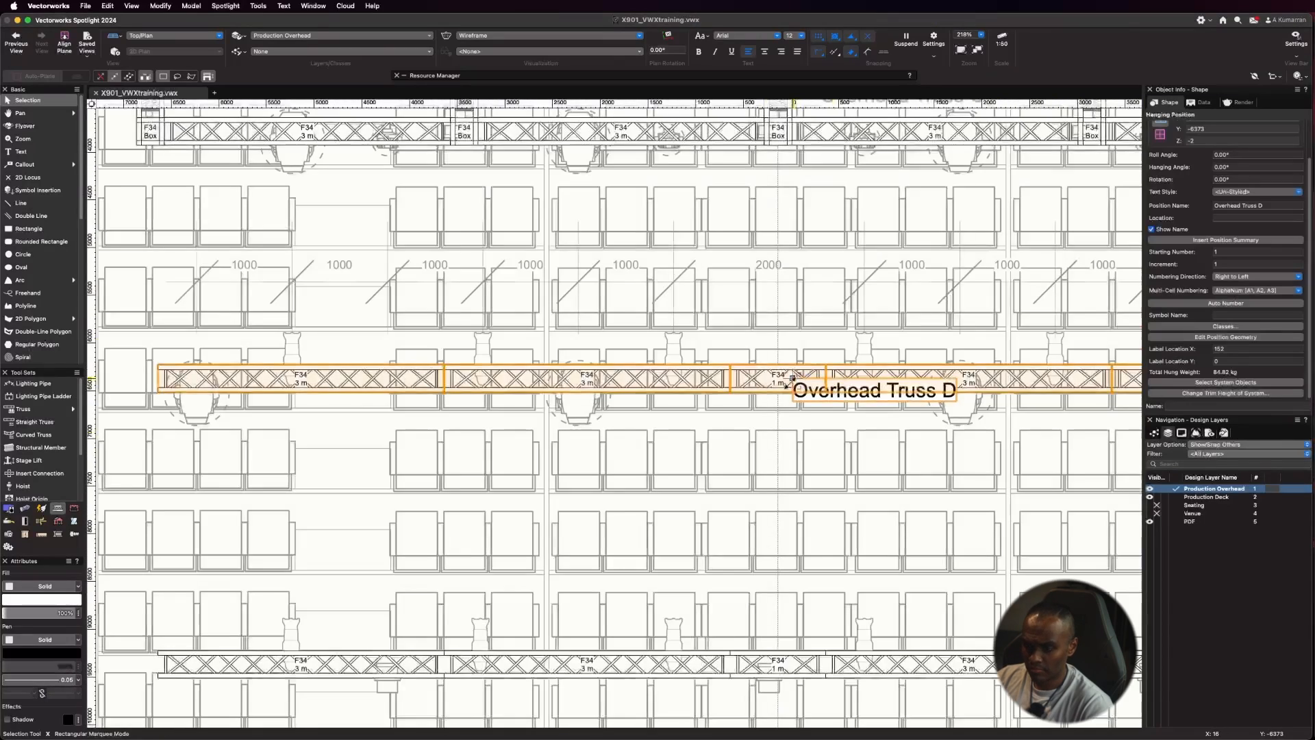
drag(793, 379, 801, 330)
Step: Convert the five pieces of the lower single run, near the curtain track's rear, into a hanging position named "Overhead Truss E"
scroll(470, 386, down, 4)
drag(302, 515, 965, 550)
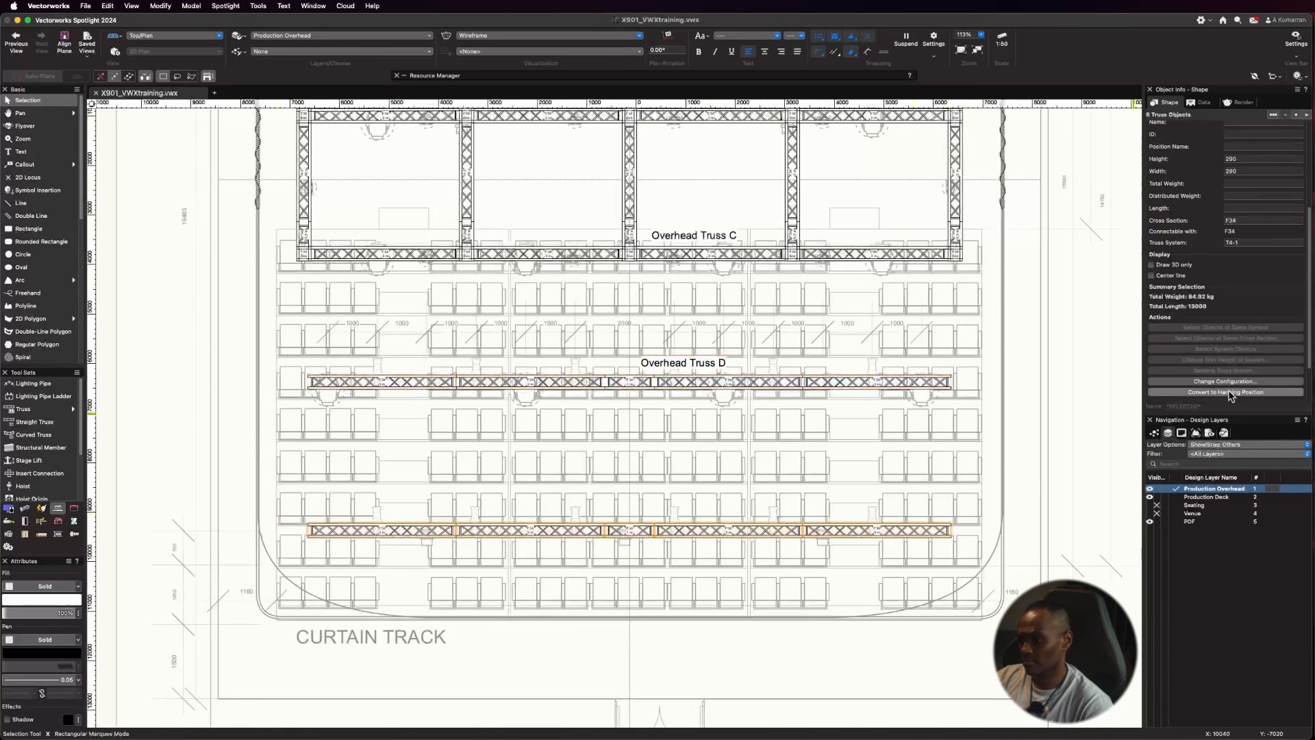
click(1229, 392)
click(917, 277)
text(Overhead Truss)
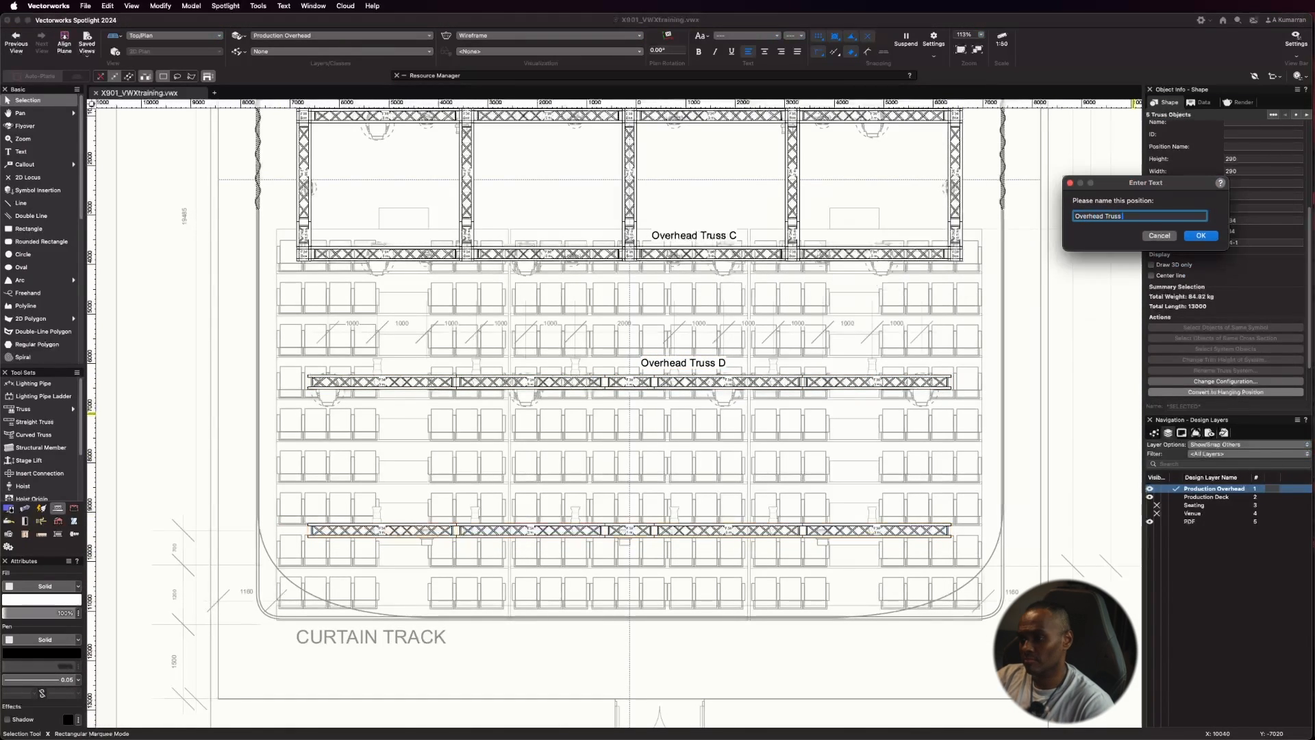
text( E)
click(1200, 235)
key(Return)
scroll(574, 479, up, 2)
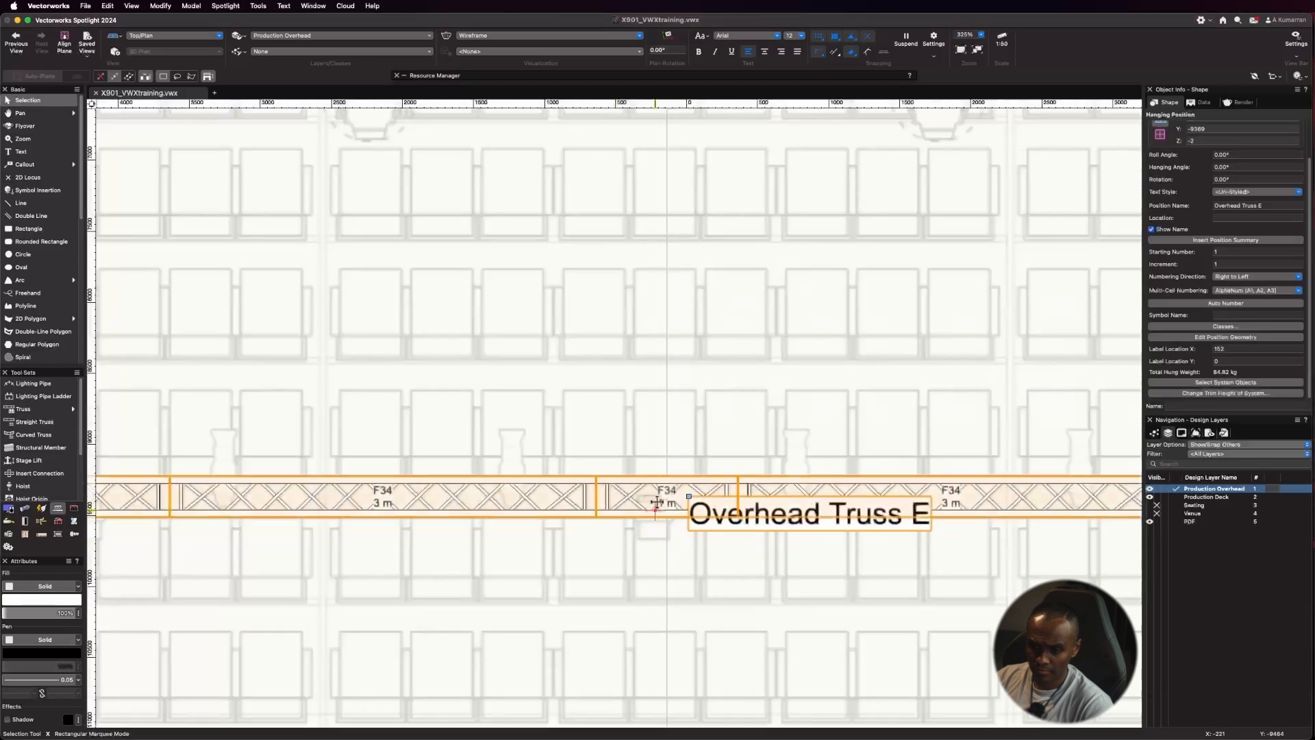
Step: Select all six hanging positions in the plan at once with the Select Similar tool
click(625, 565)
scroll(624, 565, down, 4)
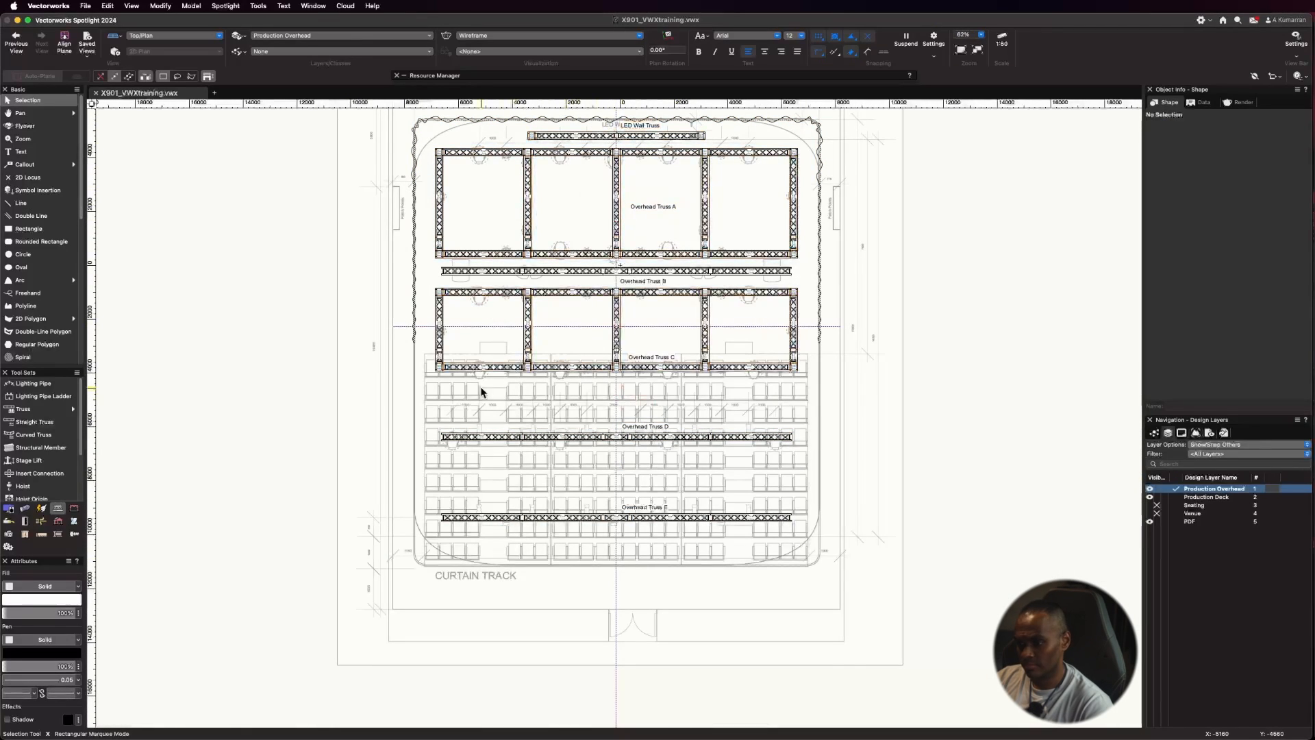
scroll(509, 166, up, 1)
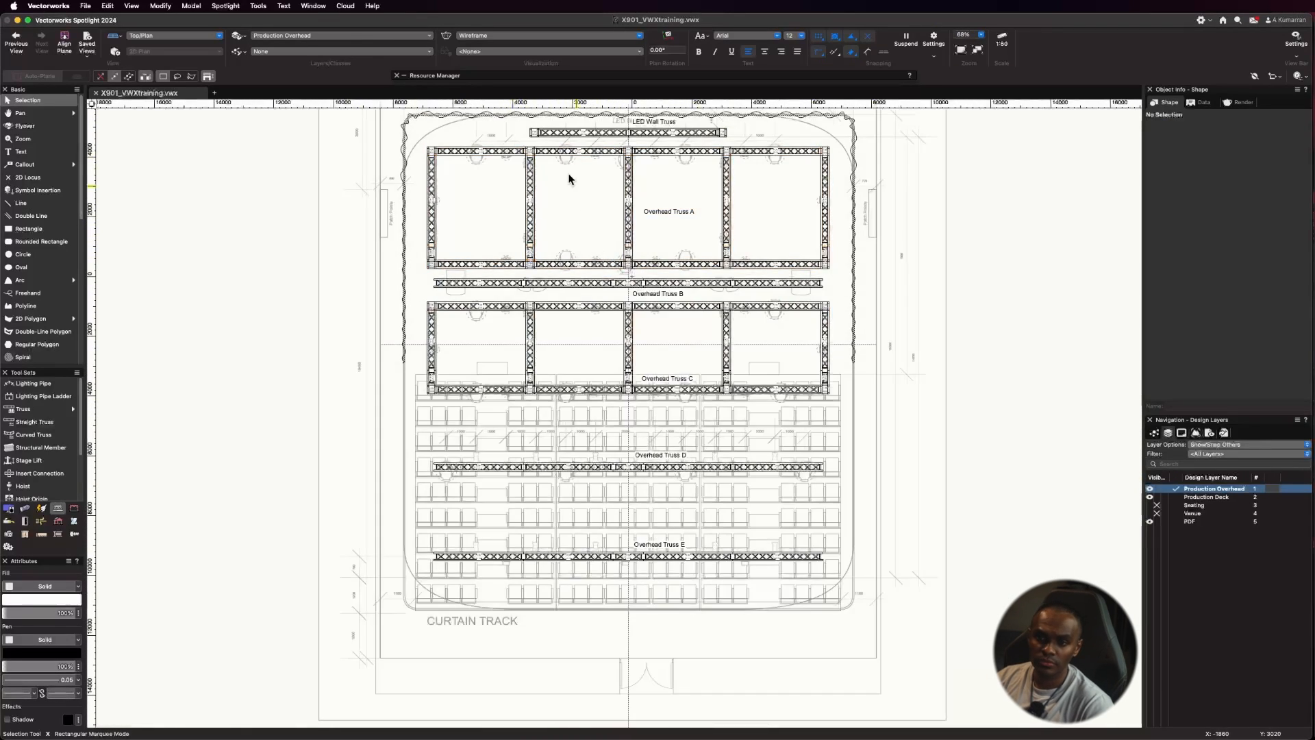
scroll(503, 111, up, 2)
scroll(485, 171, down, 2)
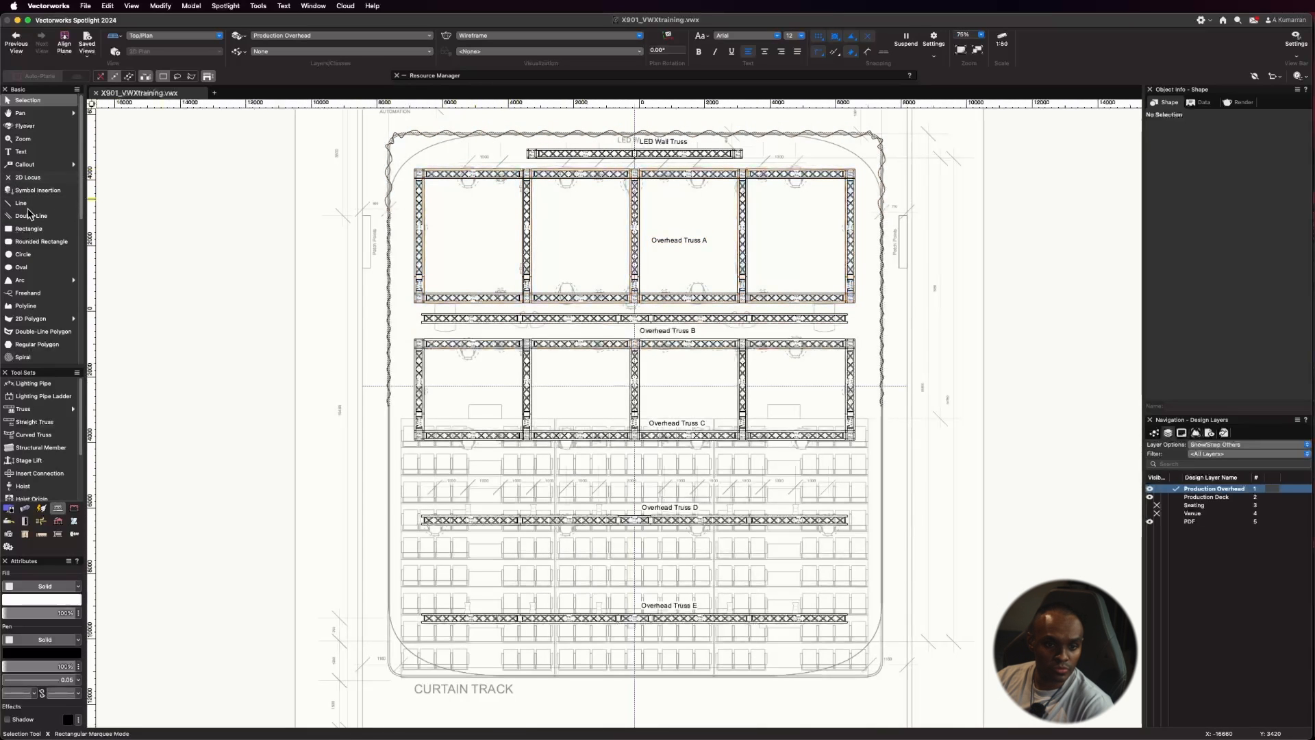
scroll(32, 219, down, 1)
scroll(29, 304, down, 5)
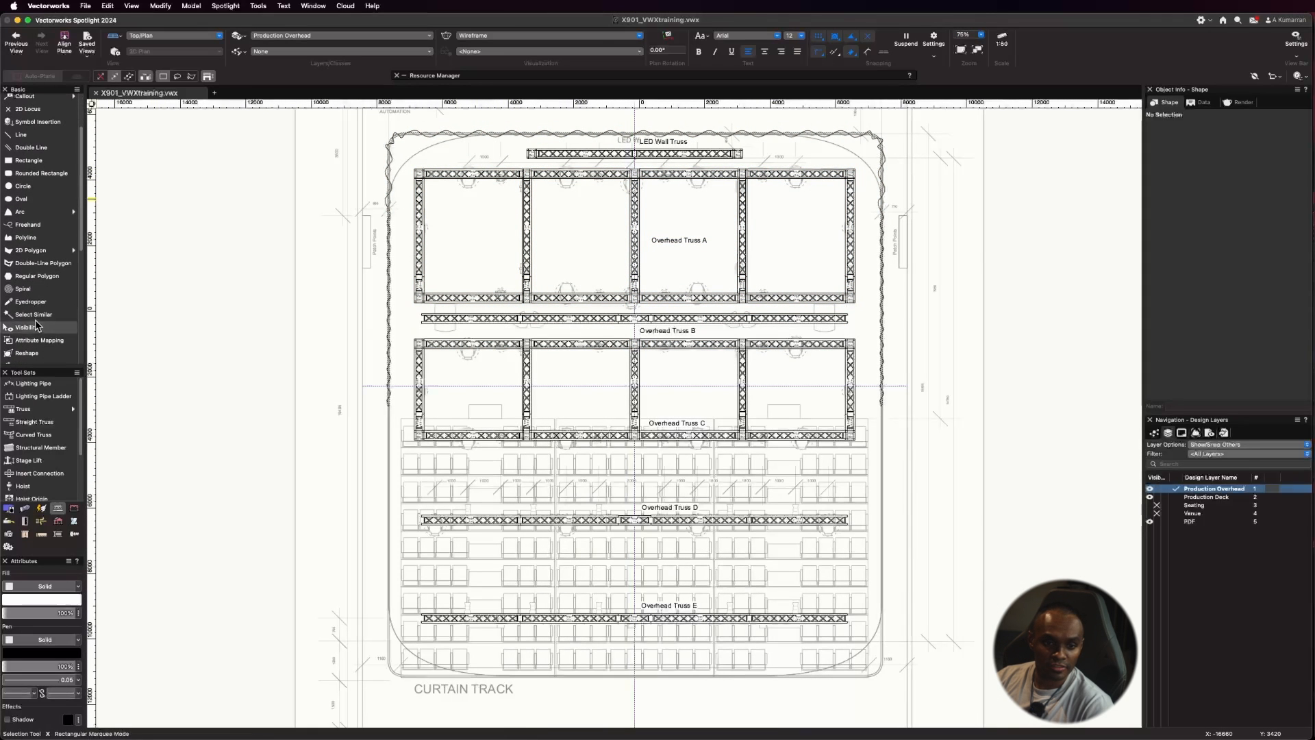
click(31, 314)
click(509, 301)
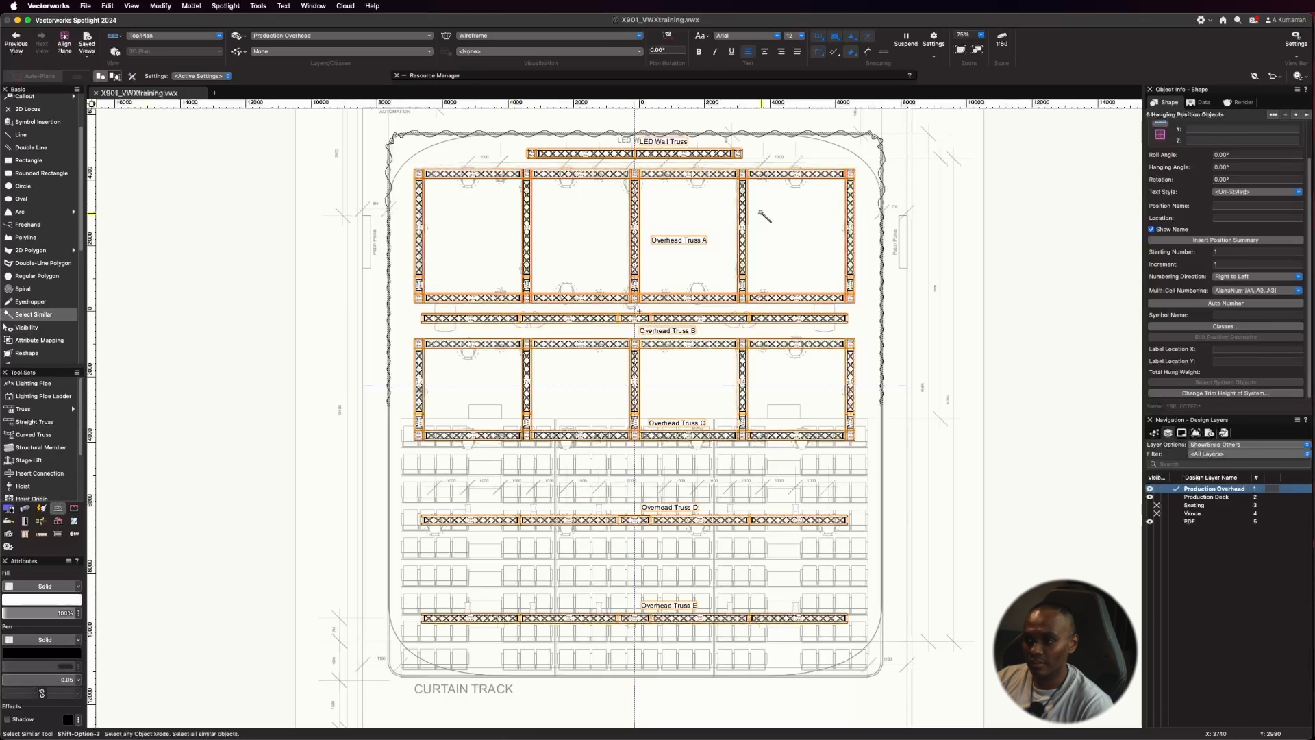
Step: Assign the selected hanging positions to a new class named "Production-Overhead Truss"
scroll(1261, 217, up, 3)
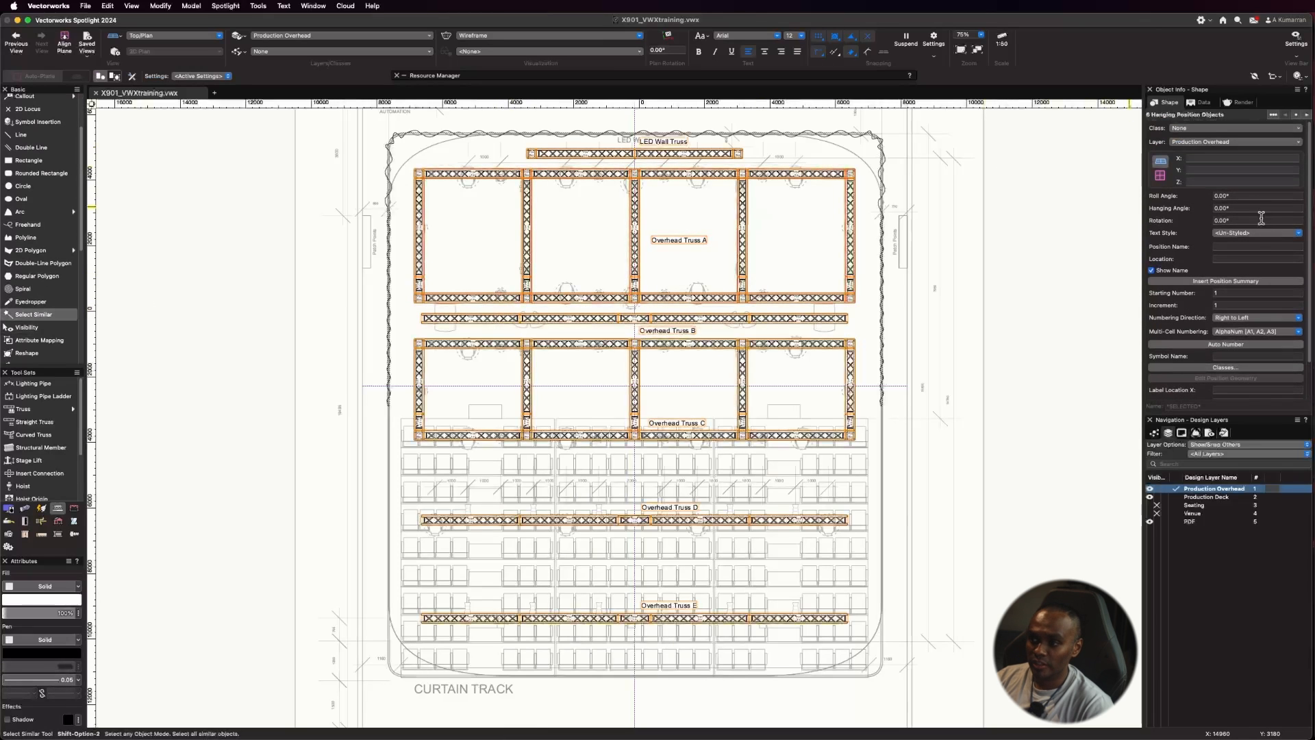
click(1218, 129)
click(1207, 142)
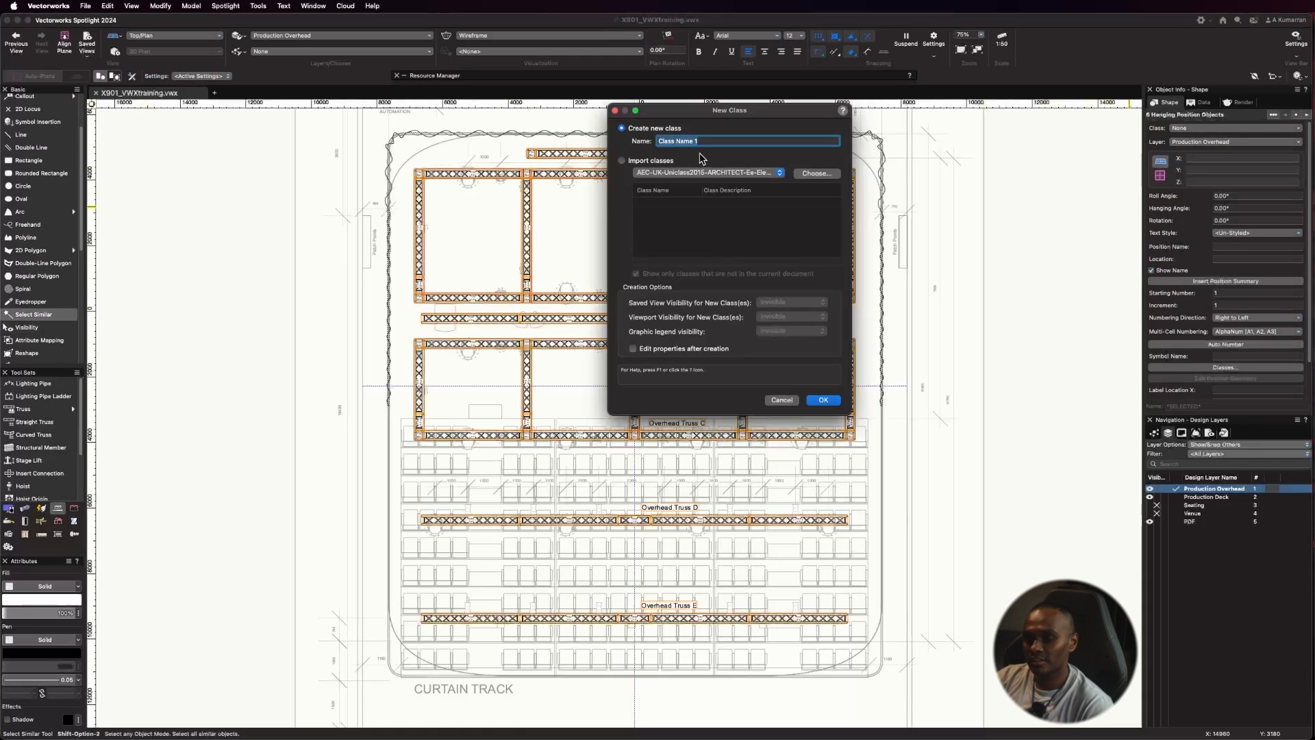
text(Production-)
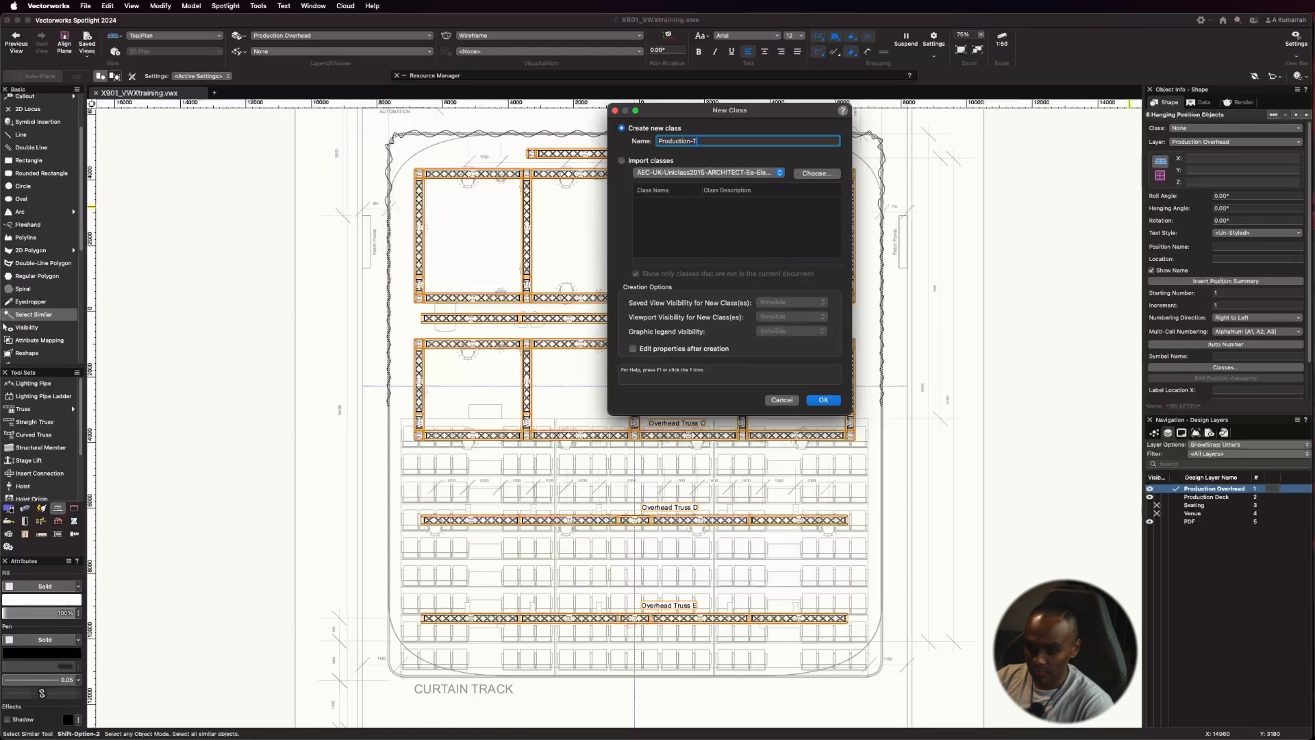
text(Truss)
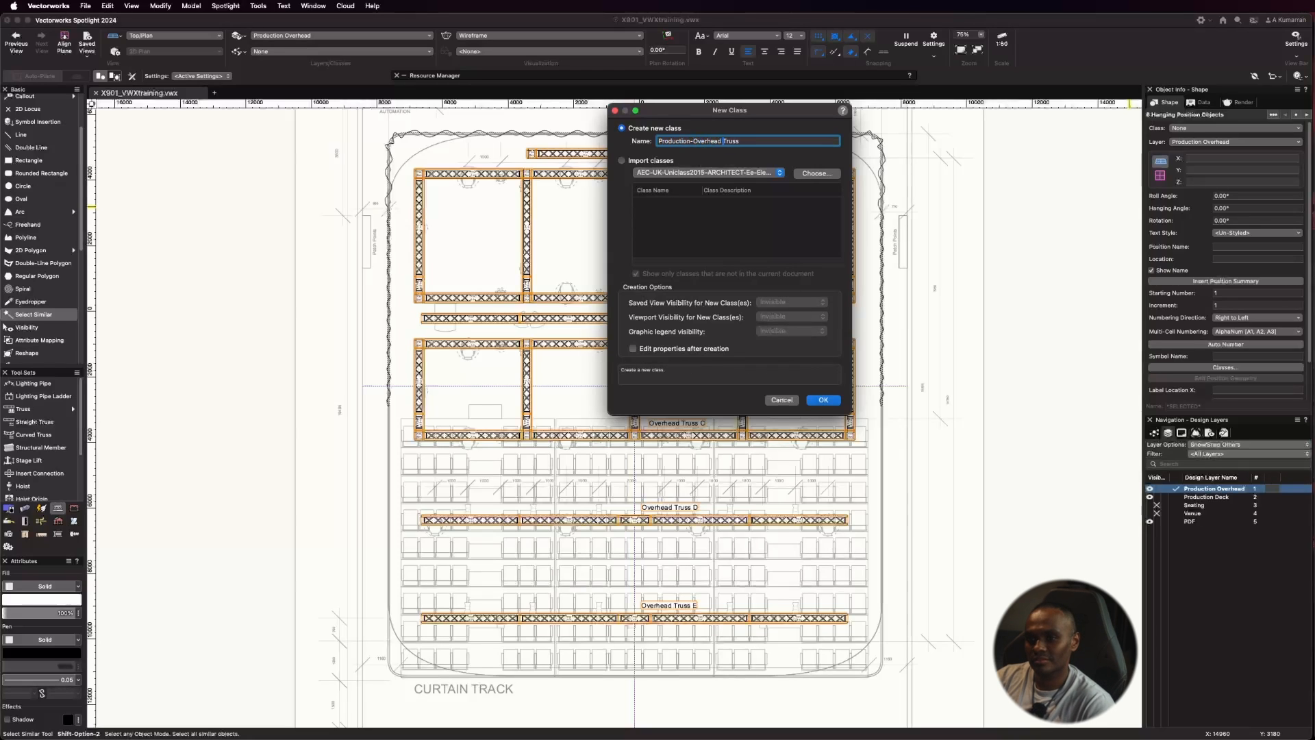
click(819, 400)
Step: Assign the default classes with the prefix "Rigging-Pipes" to the selected hanging positions and deselect them
click(1220, 367)
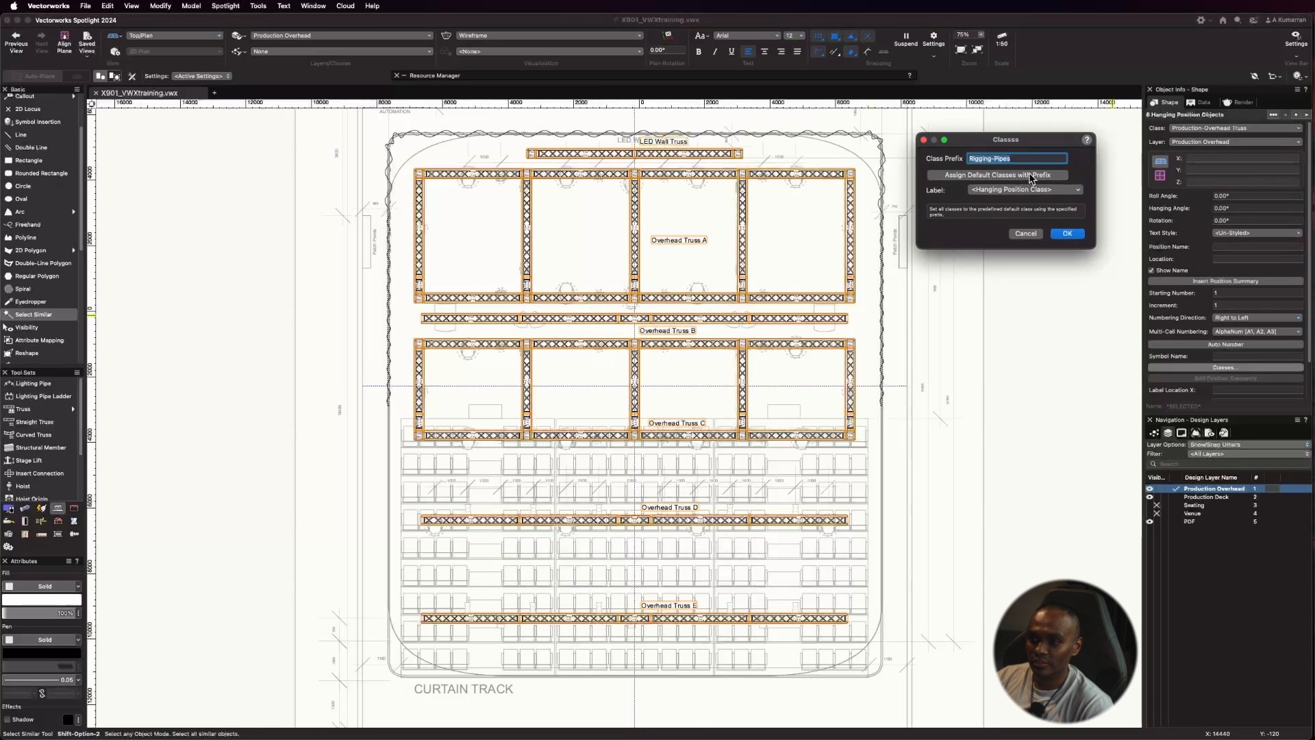
click(1031, 175)
click(1075, 236)
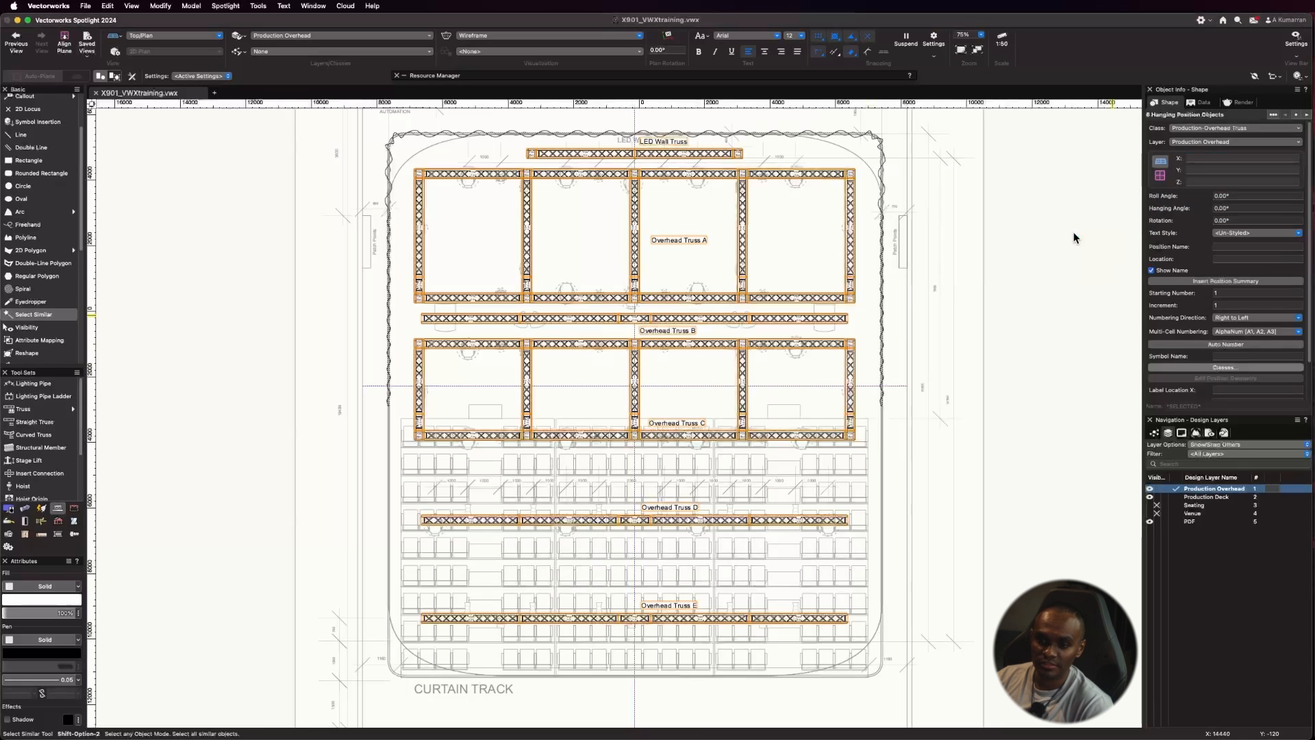
click(1073, 271)
scroll(782, 301, down, 1)
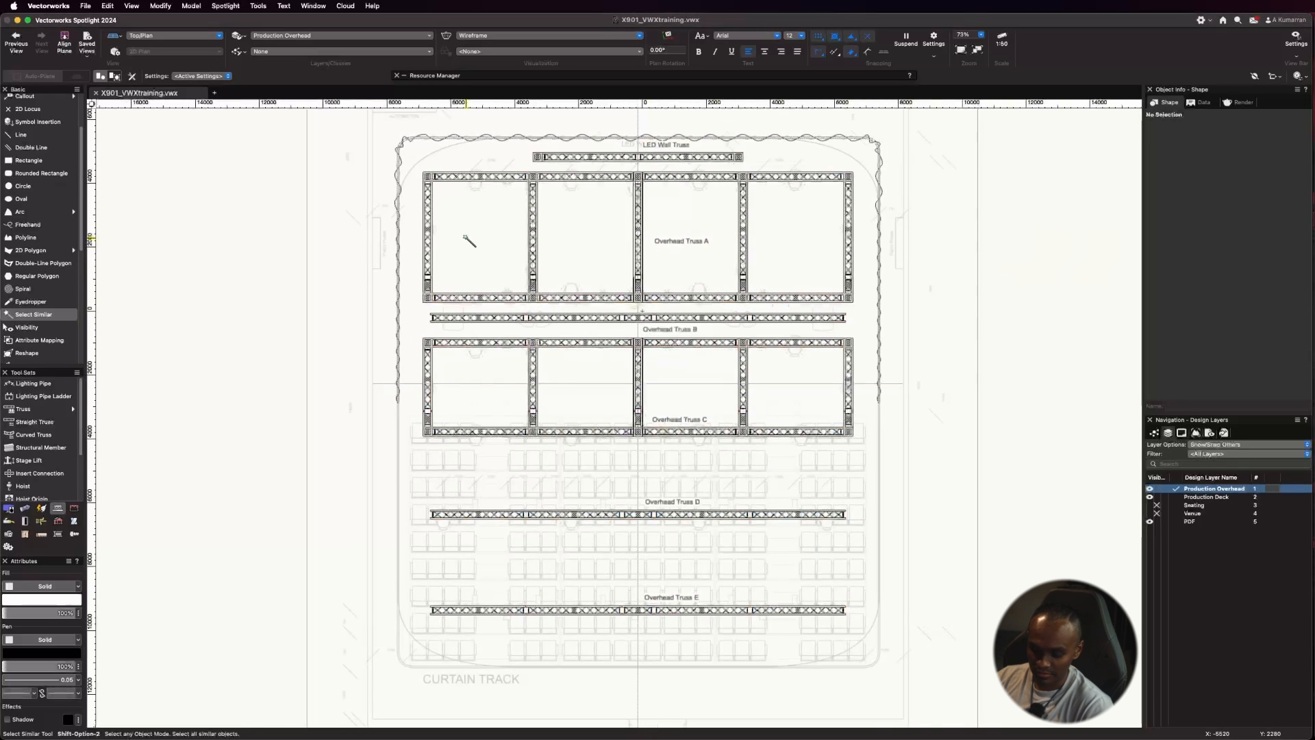
Step: Set the absolute trim height of the connected system for Overhead Truss A, Overhead Truss C and Overhead Truss B
key(x)
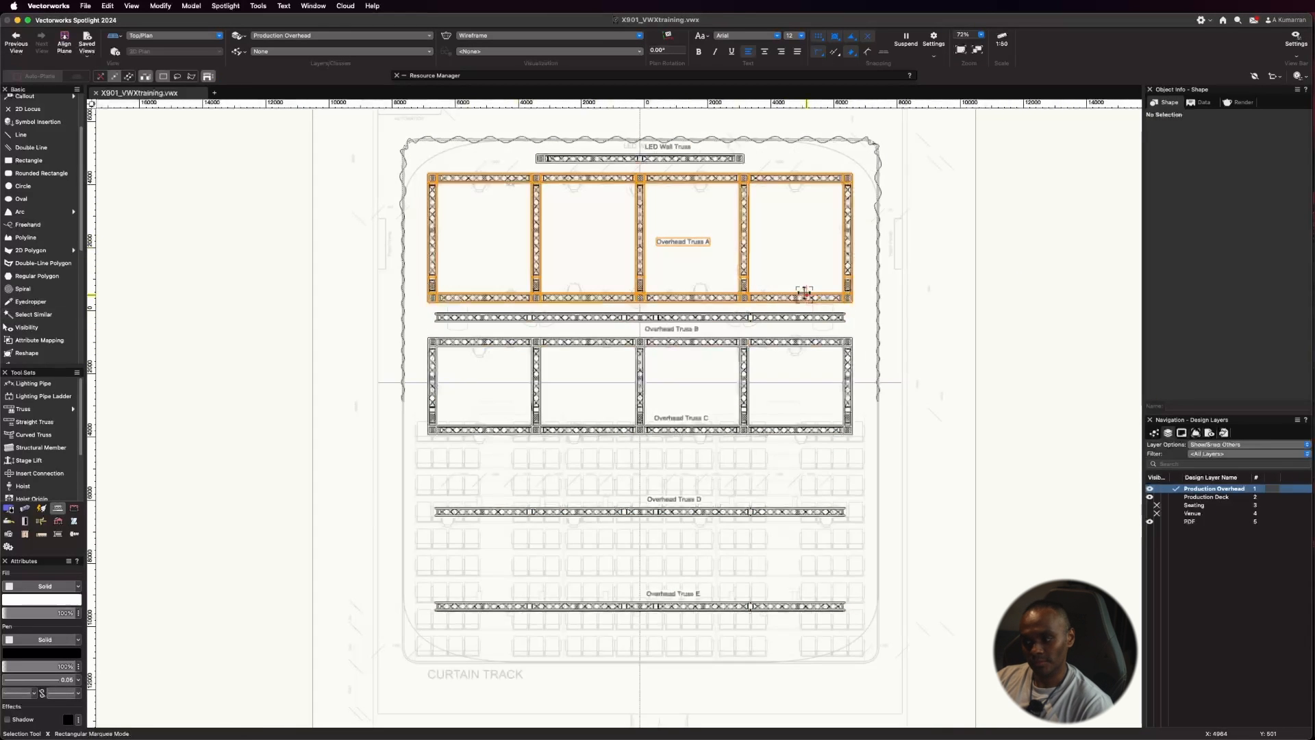
scroll(801, 276, down, 1)
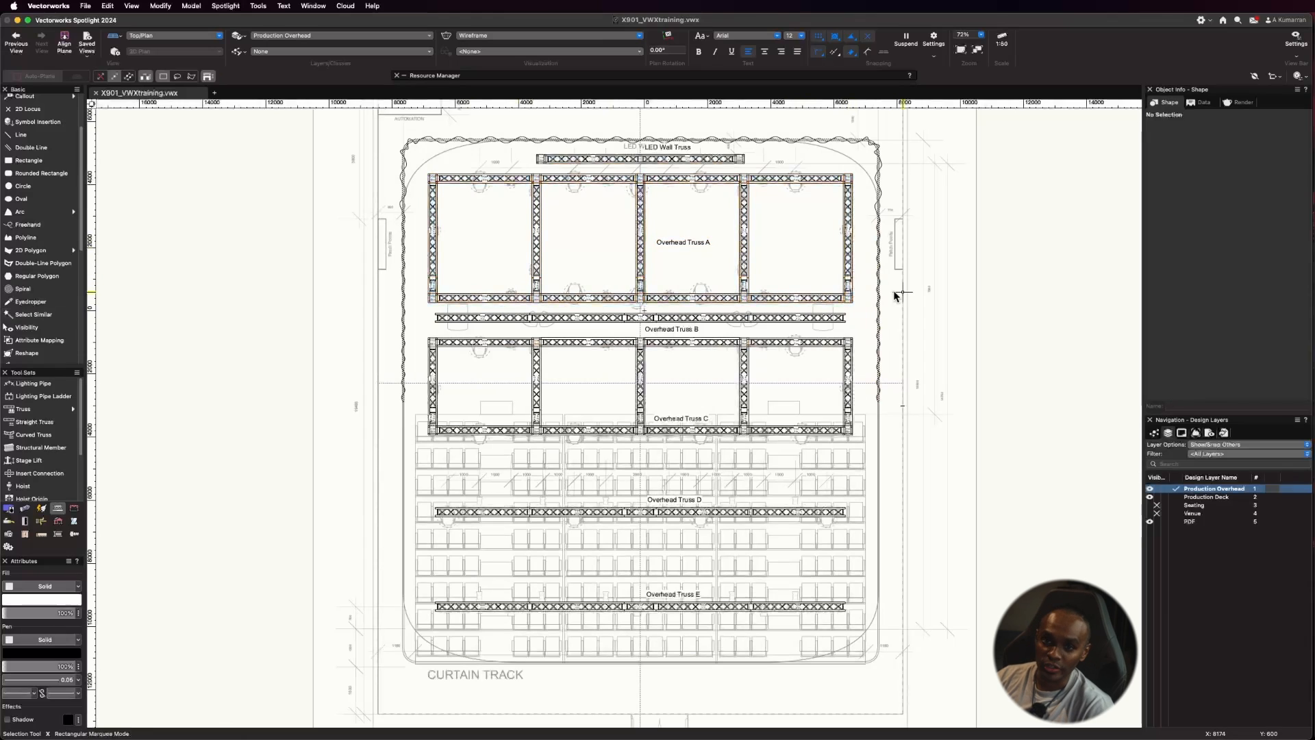
scroll(898, 294, down, 2)
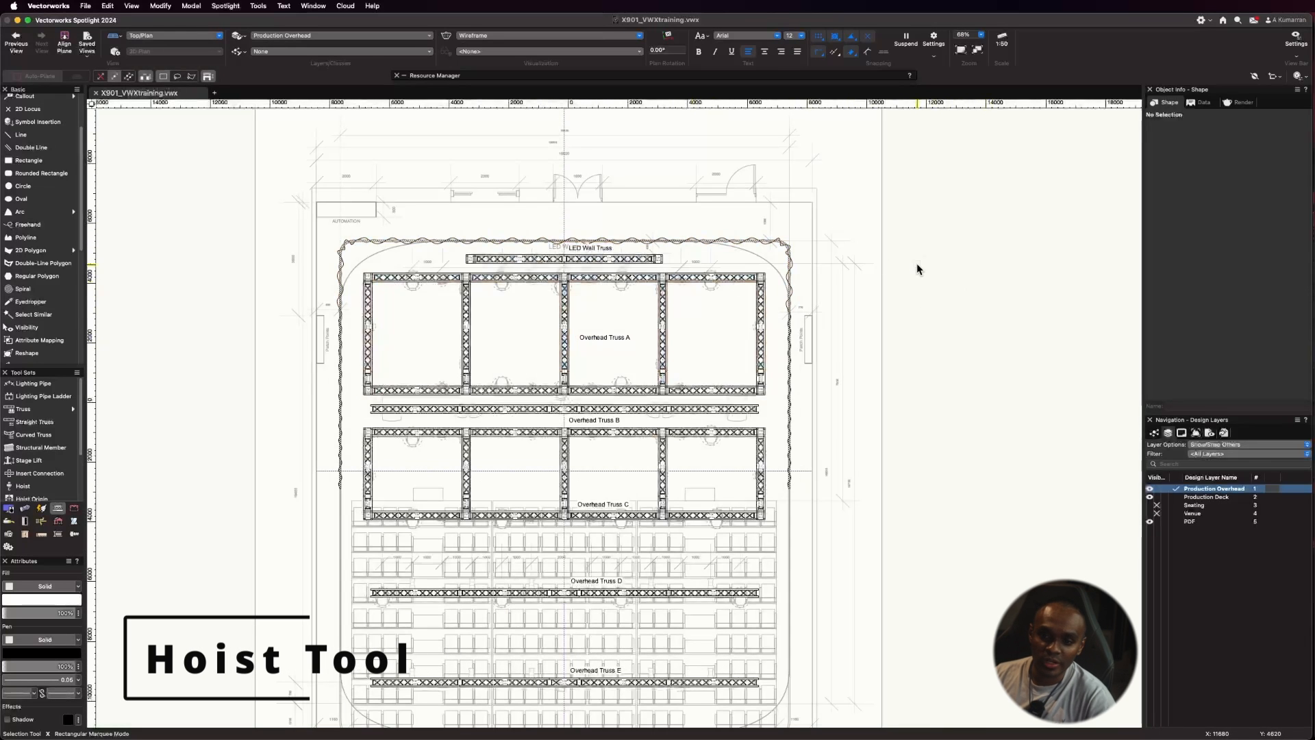
click(746, 277)
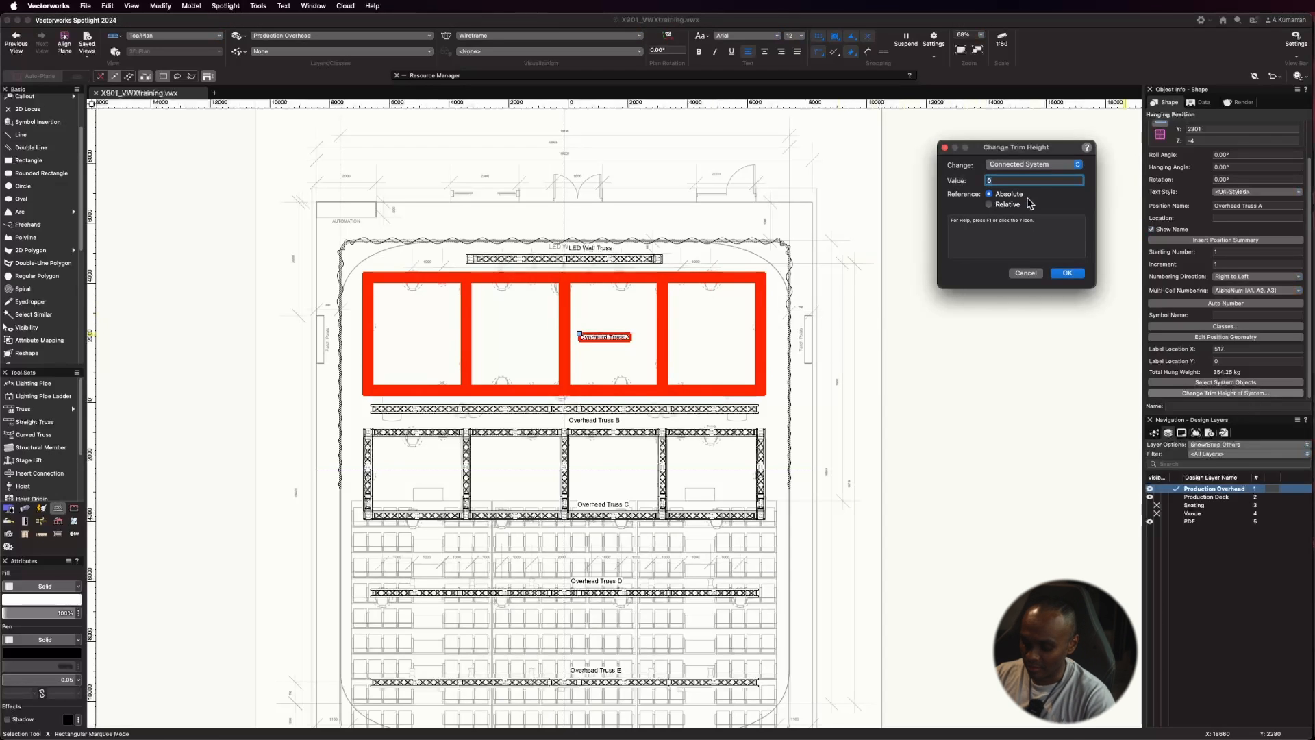
key(Return)
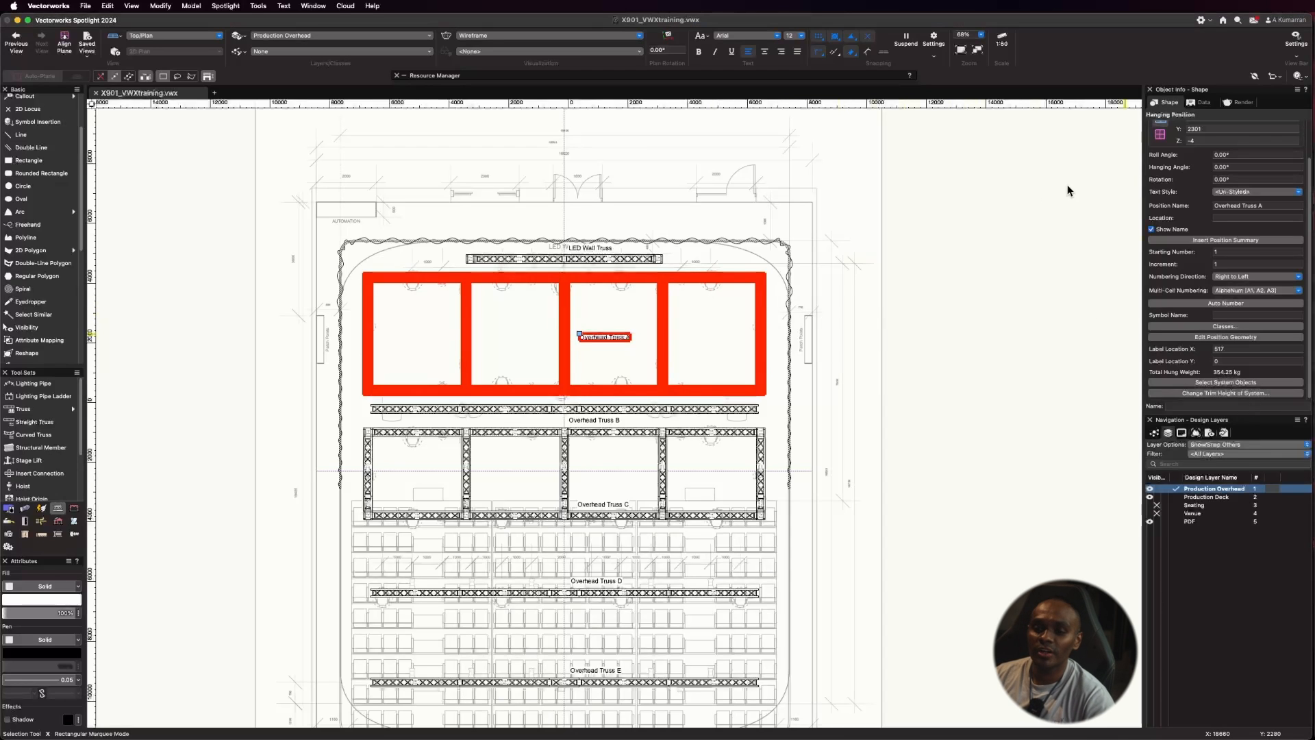
click(677, 431)
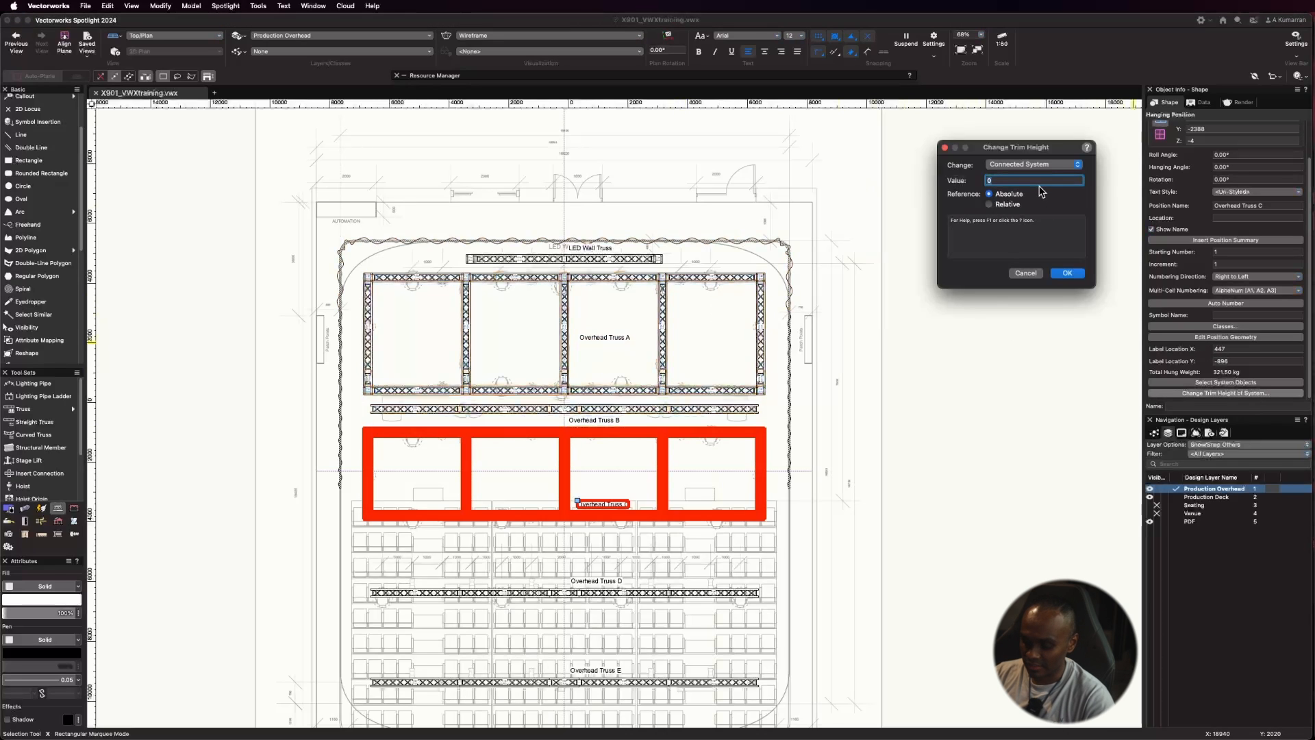
key(Return)
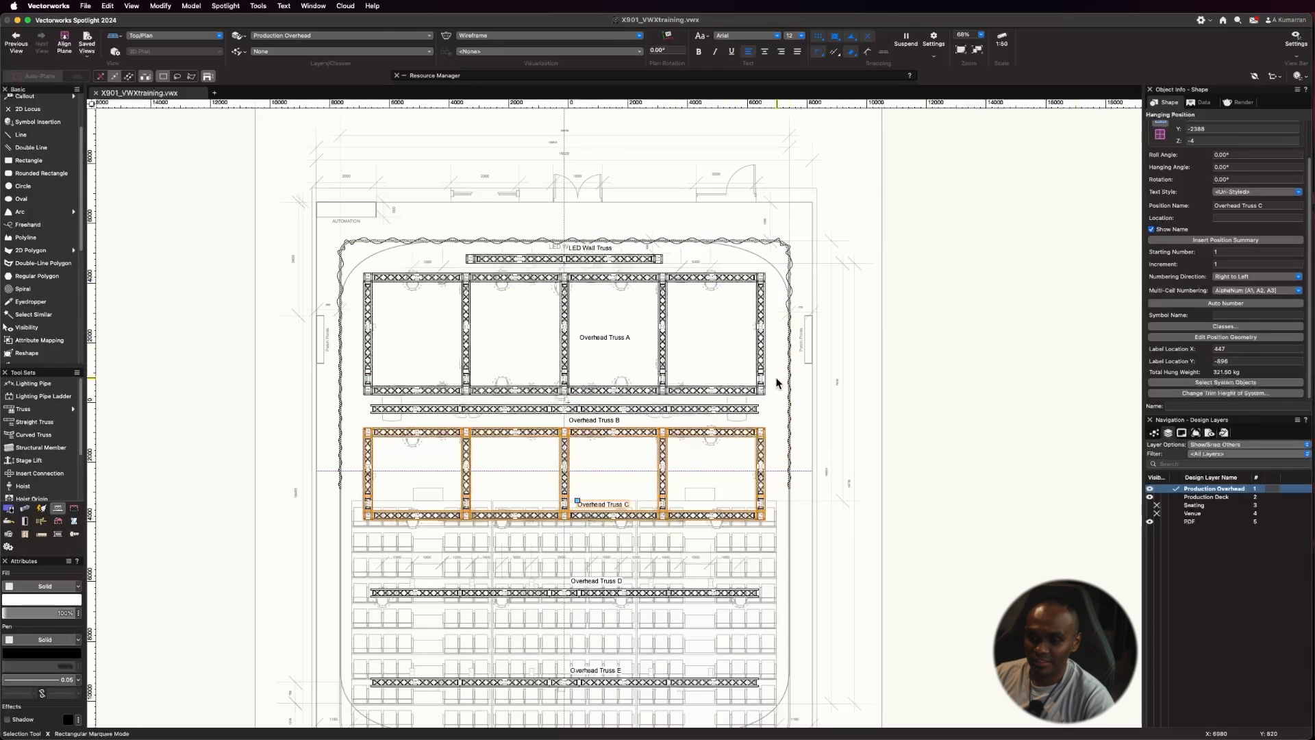
click(747, 406)
click(1201, 394)
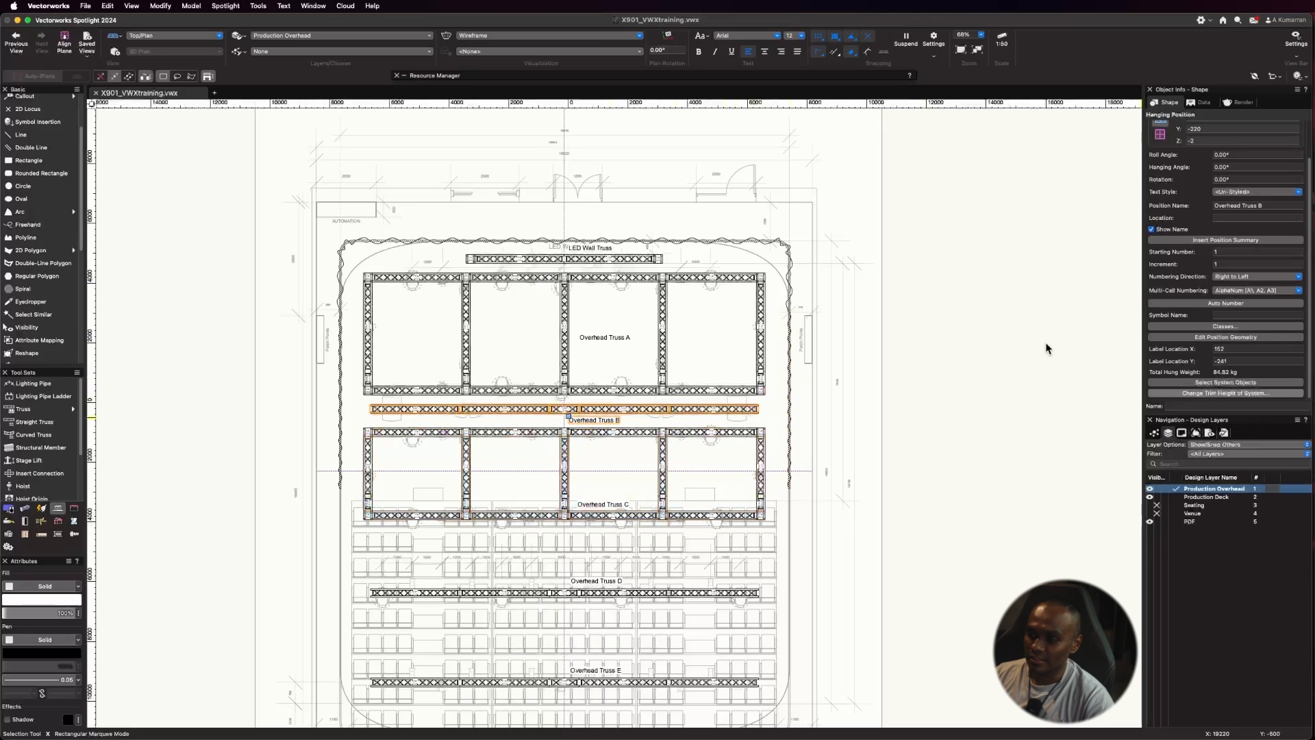
key(Return)
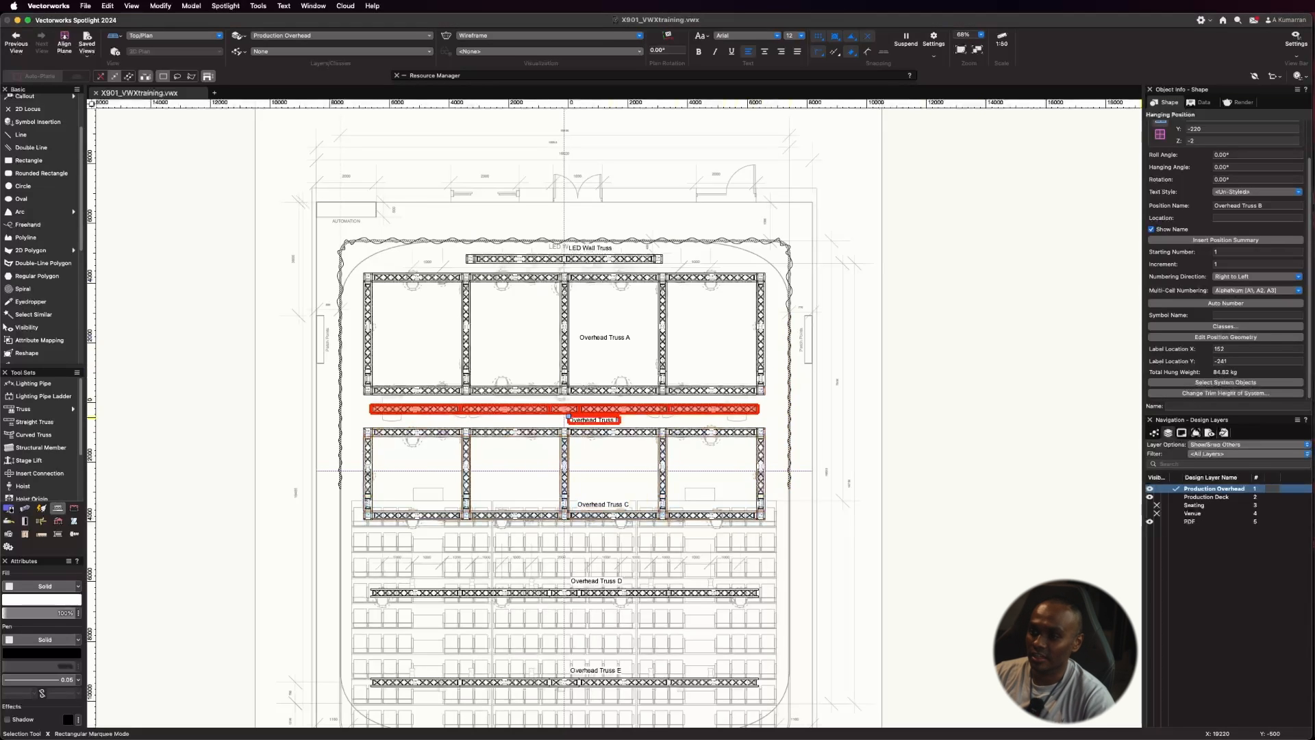
Step: Set the absolute trim height of the connected system to 6000 for Overhead Truss D and Overhead Truss E
scroll(993, 185, down, 1)
click(699, 564)
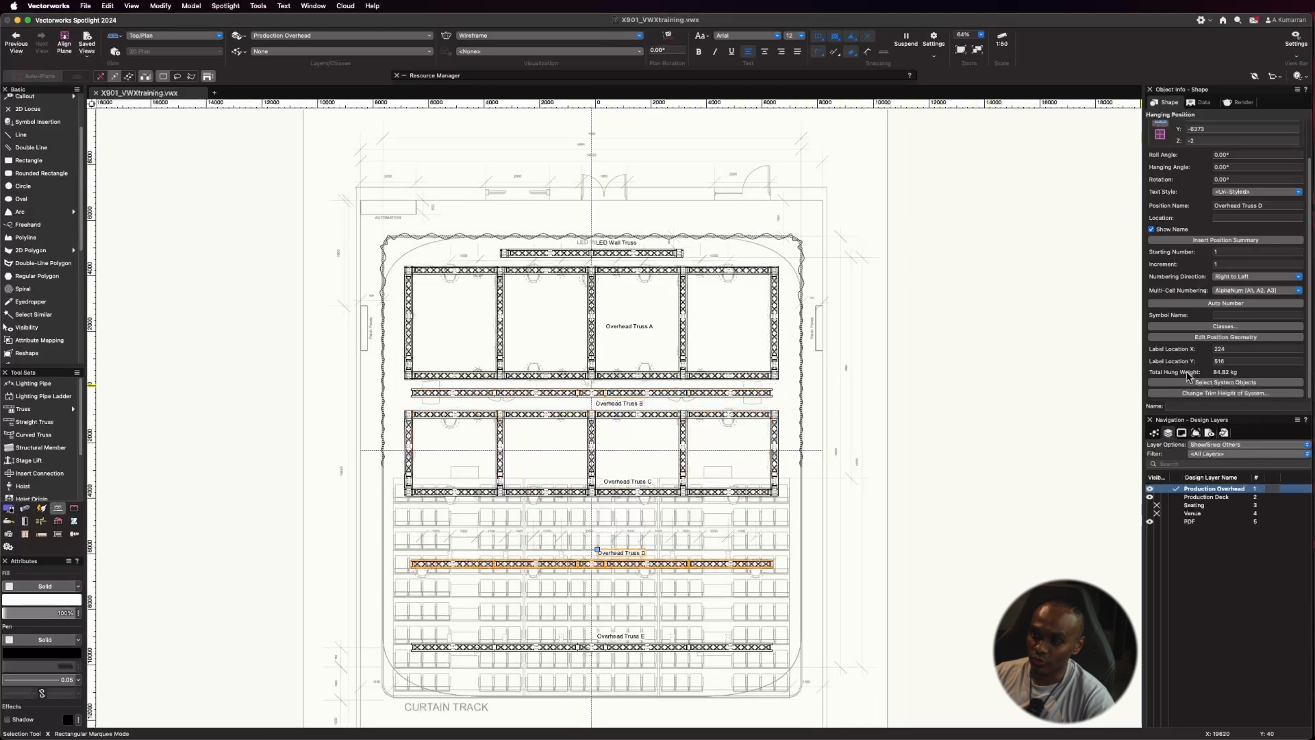
click(1206, 394)
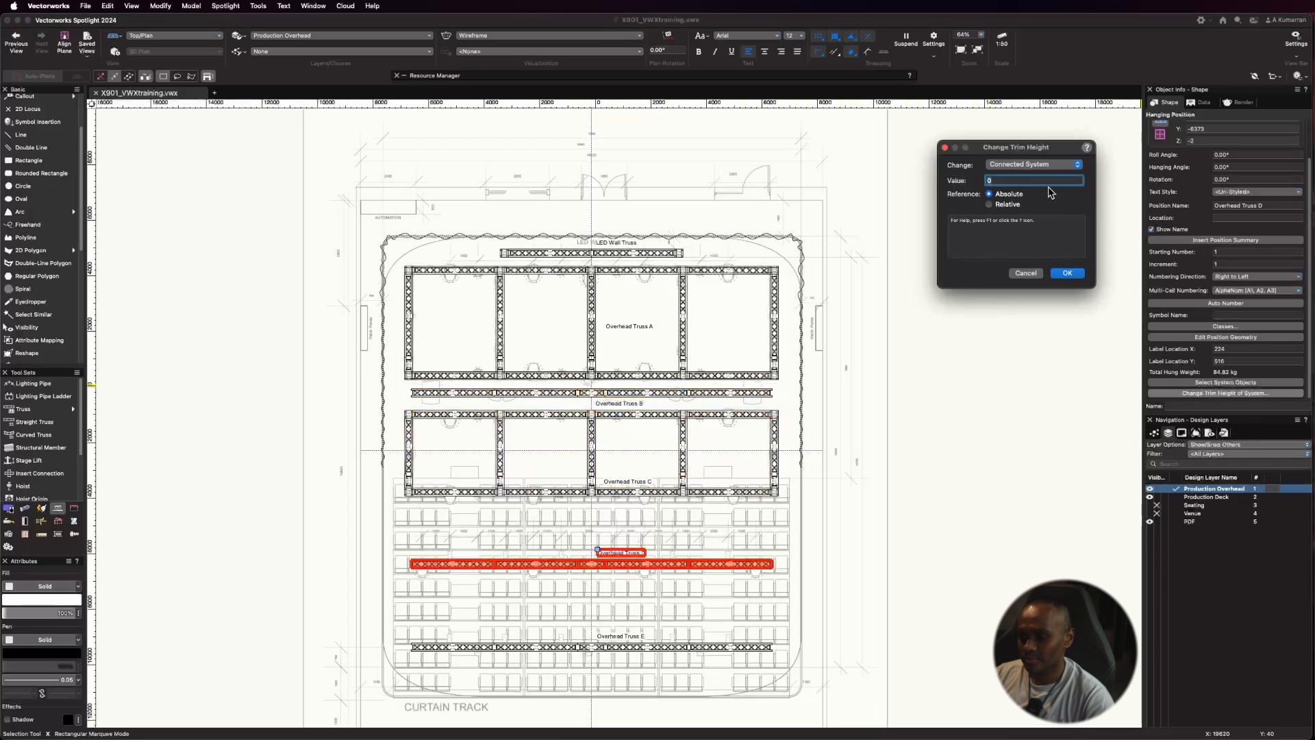
text(6000)
key(Return)
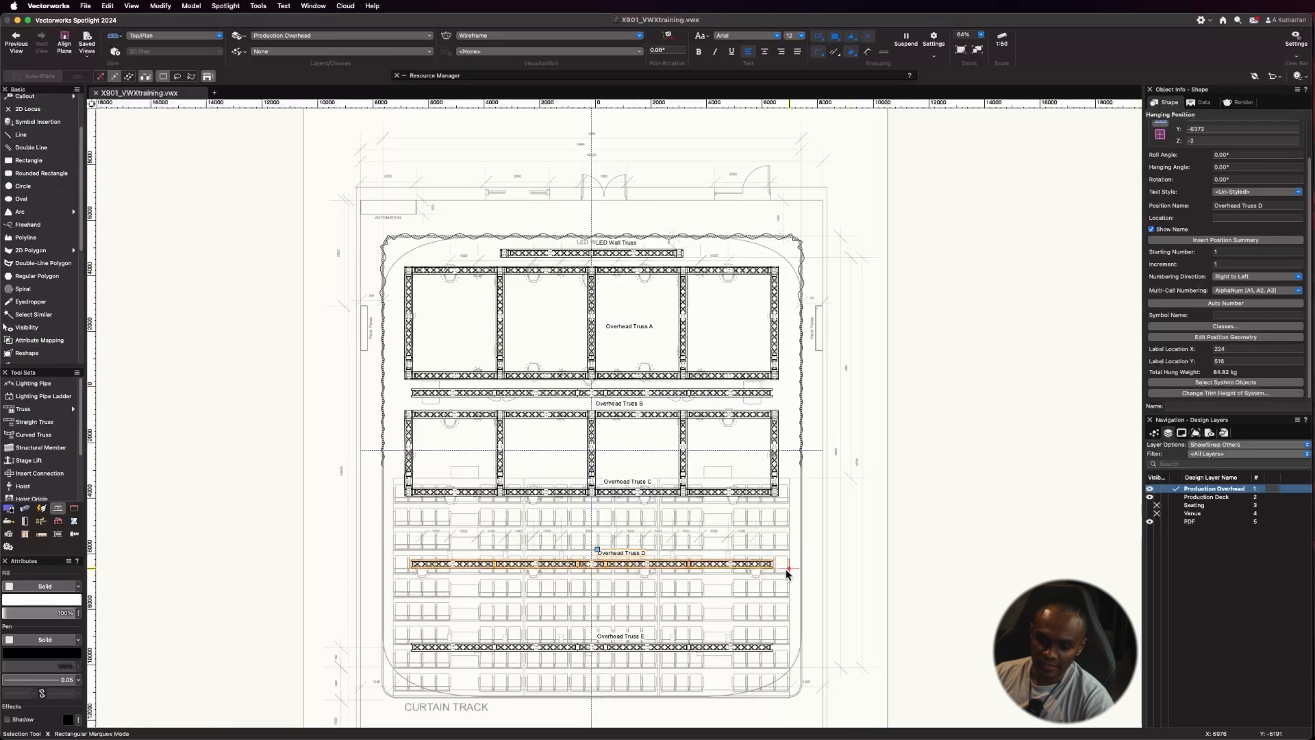
click(698, 655)
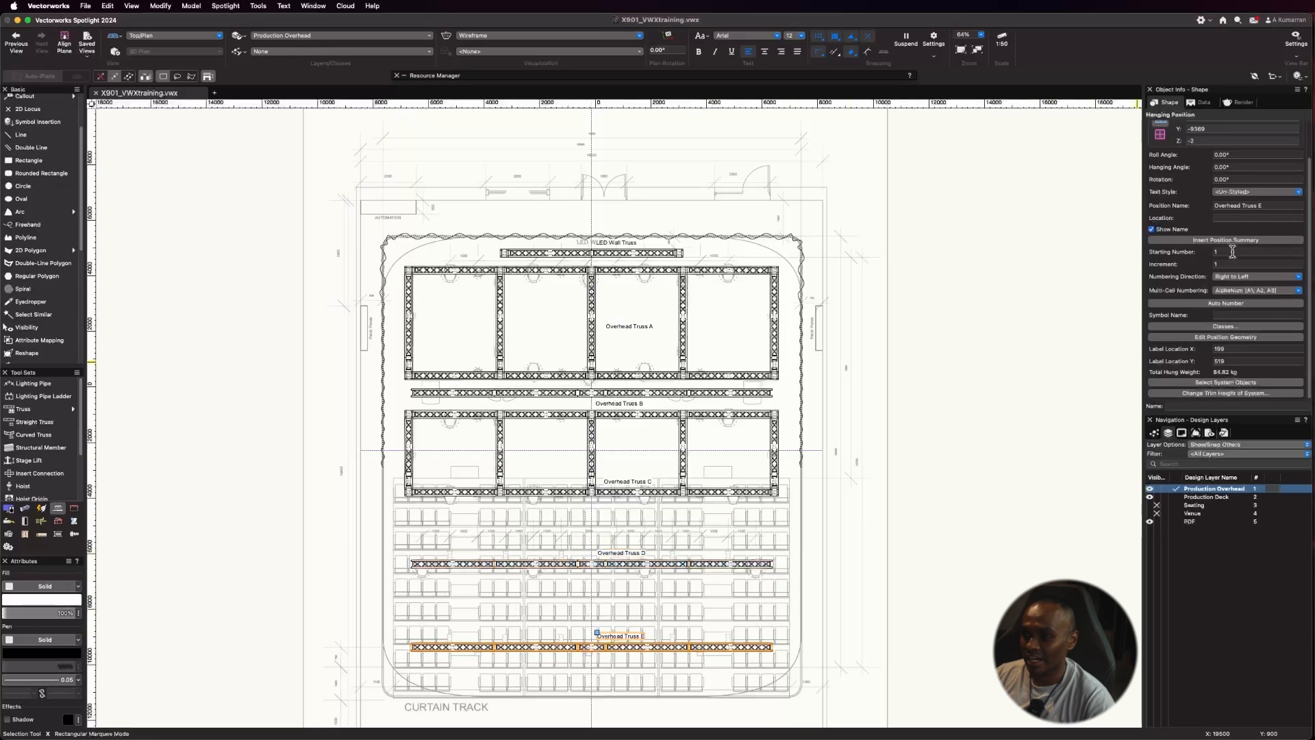
click(1226, 394)
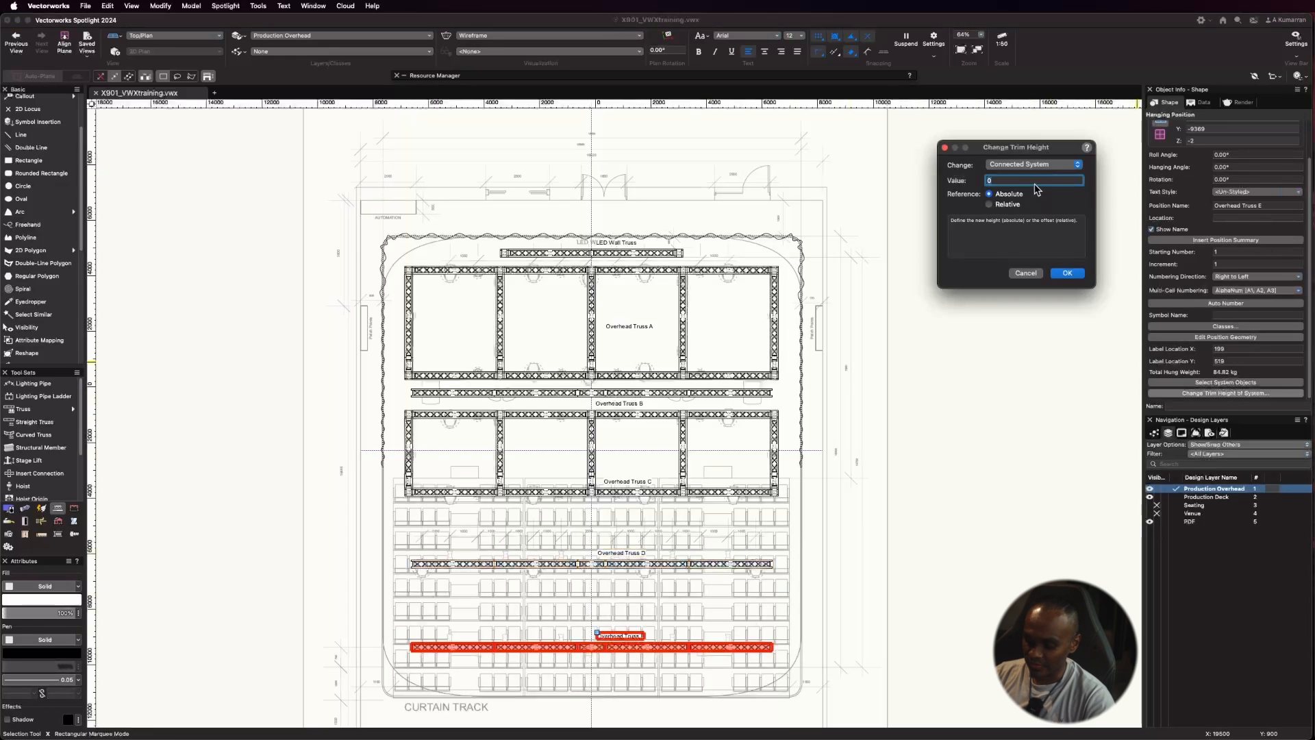
text(6000)
key(Return)
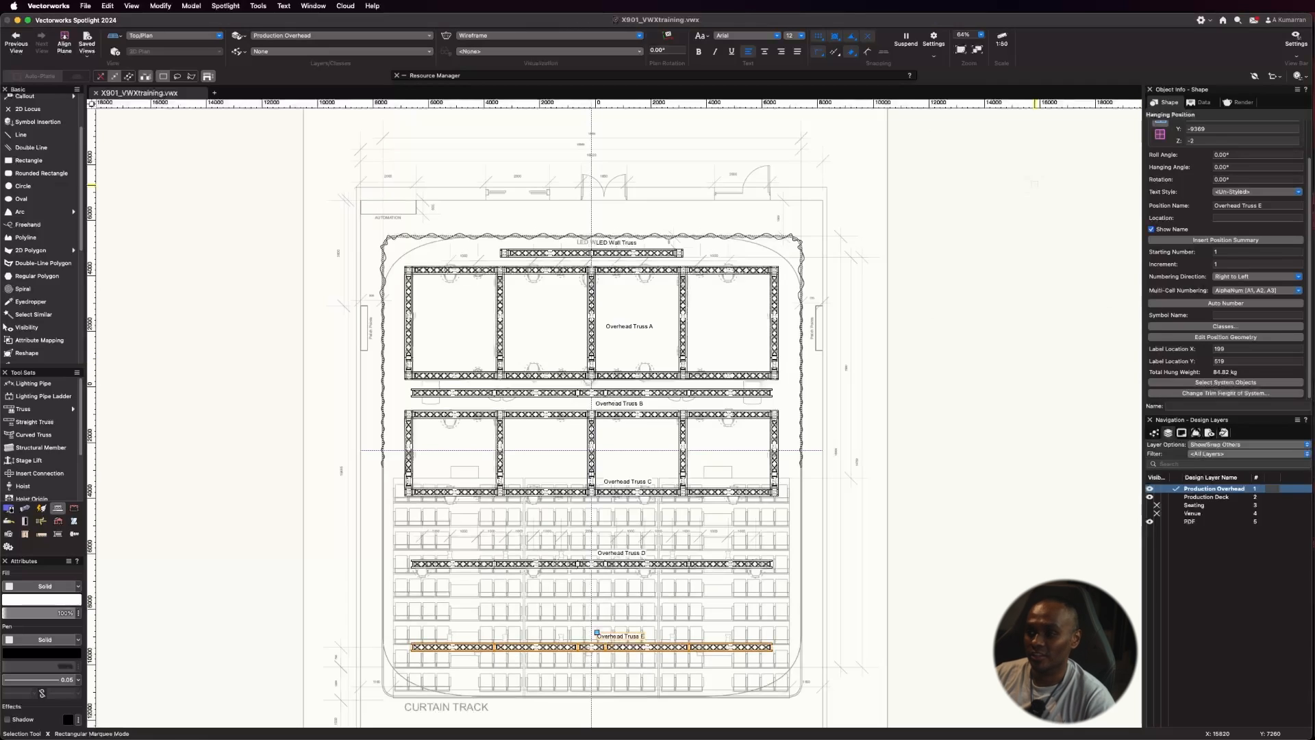
Step: Set the Z value of Overhead Truss E to 0
scroll(1191, 124, up, 1)
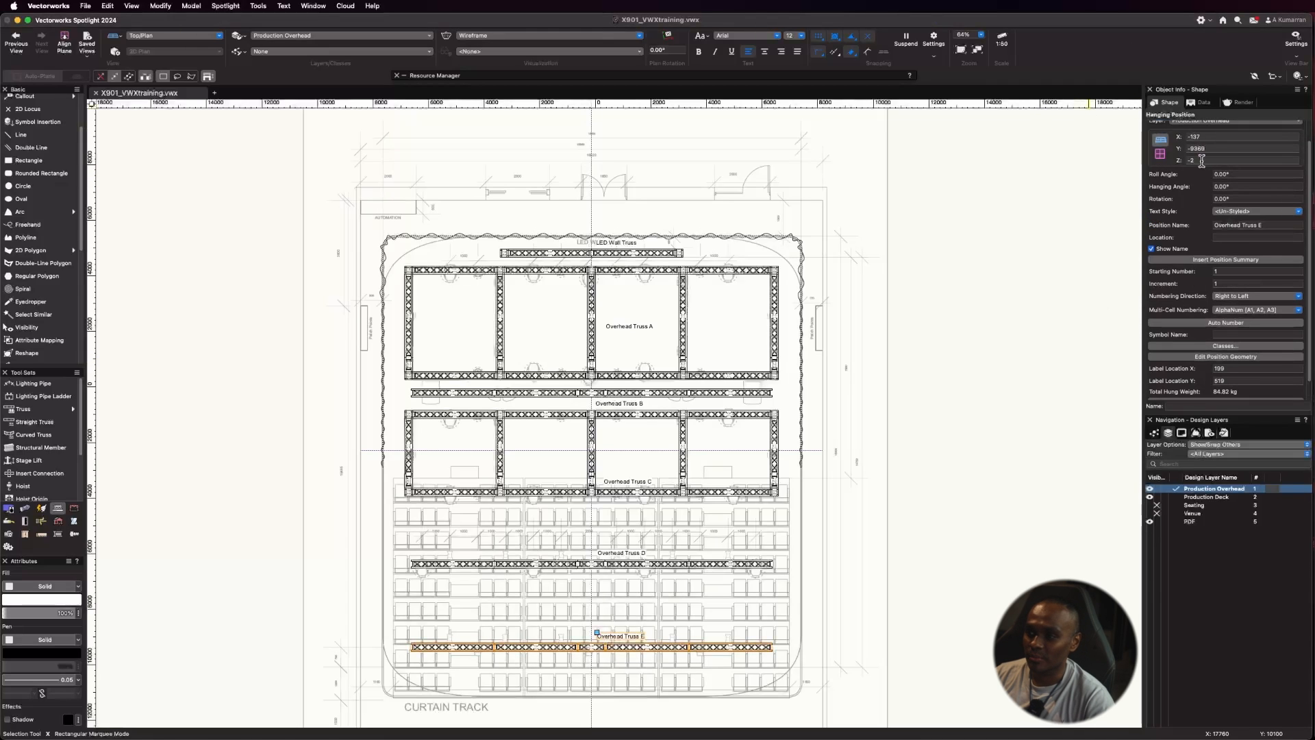
click(1202, 161)
text(0)
key(Return)
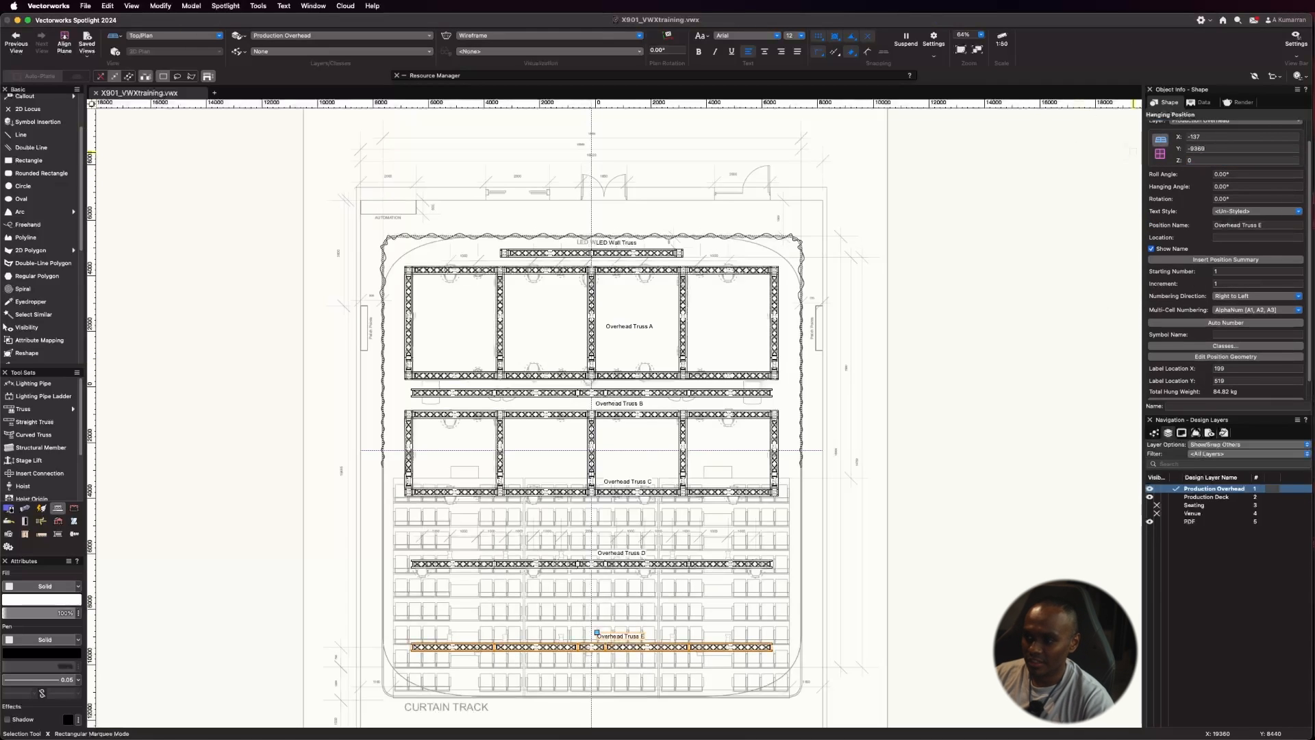
Step: Check the Z values of the Overhead Truss D, Overhead Truss B and Overhead Truss A hanging positions
click(639, 558)
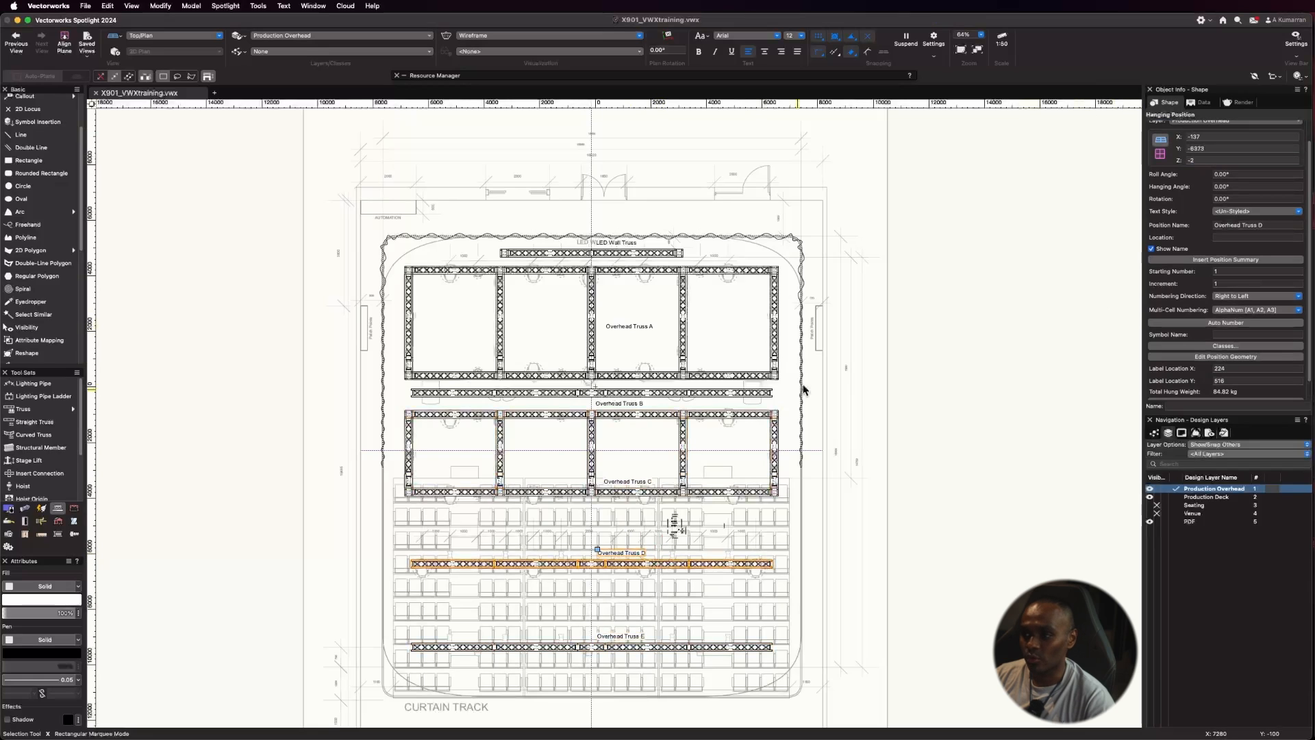
click(1220, 161)
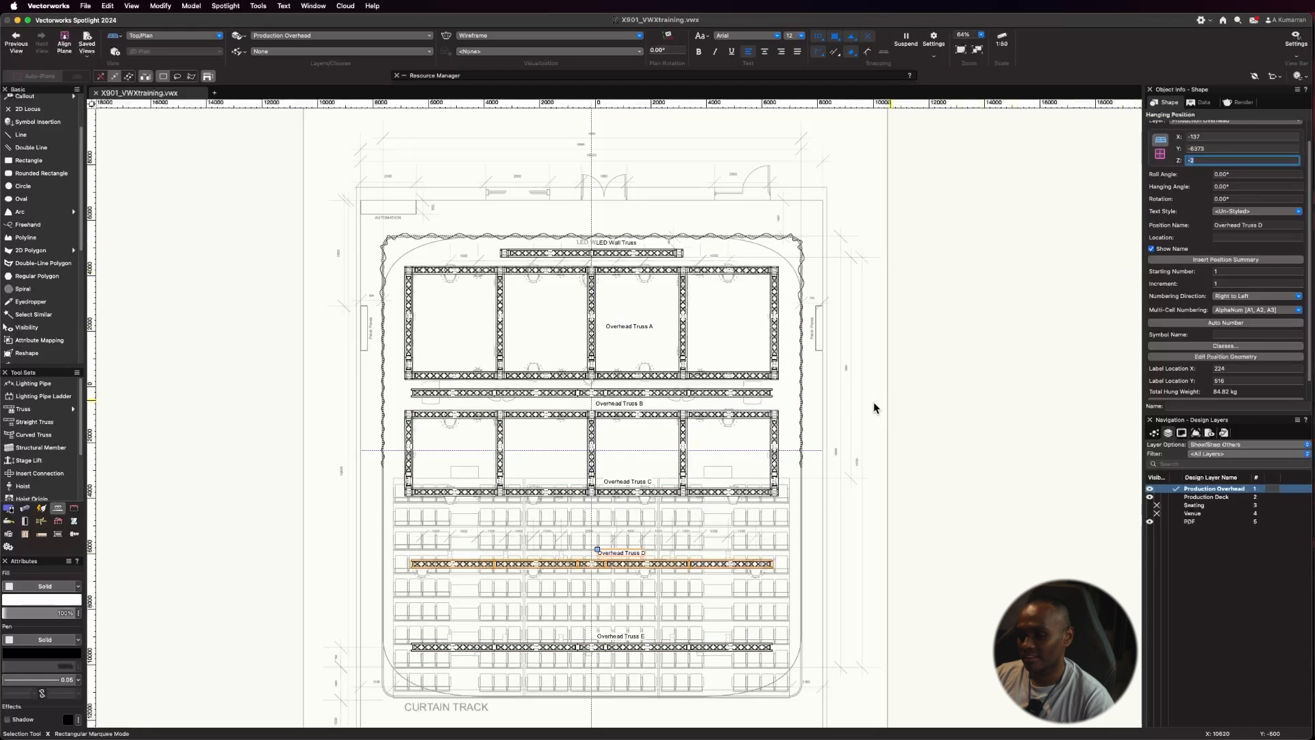
shift+click(665, 389)
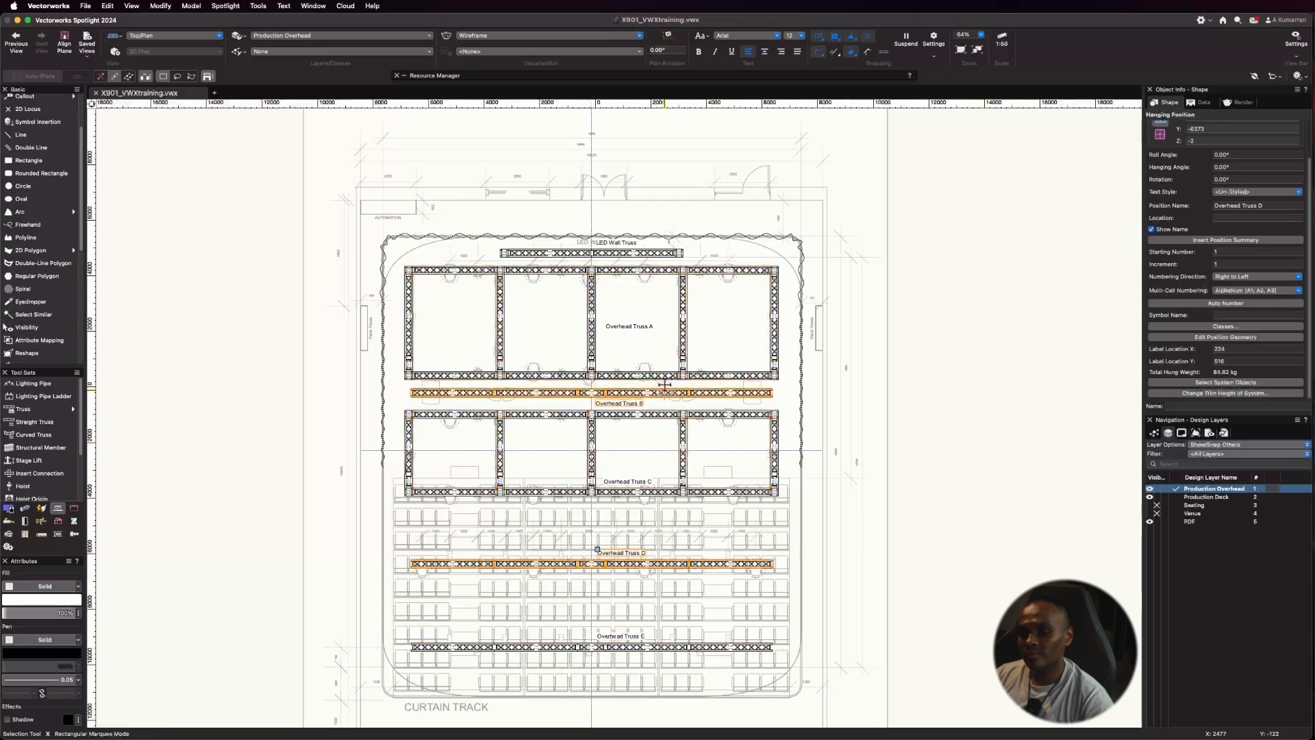
click(663, 375)
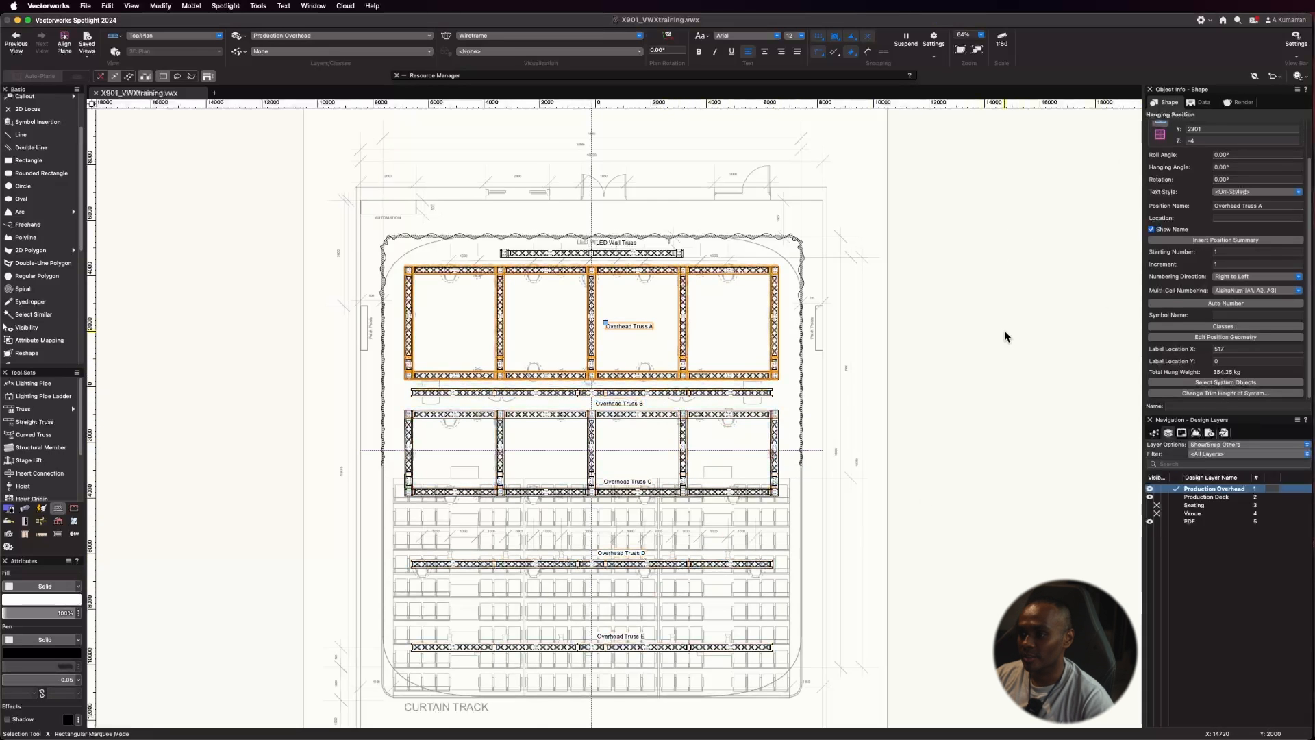
scroll(1005, 330, down, 5)
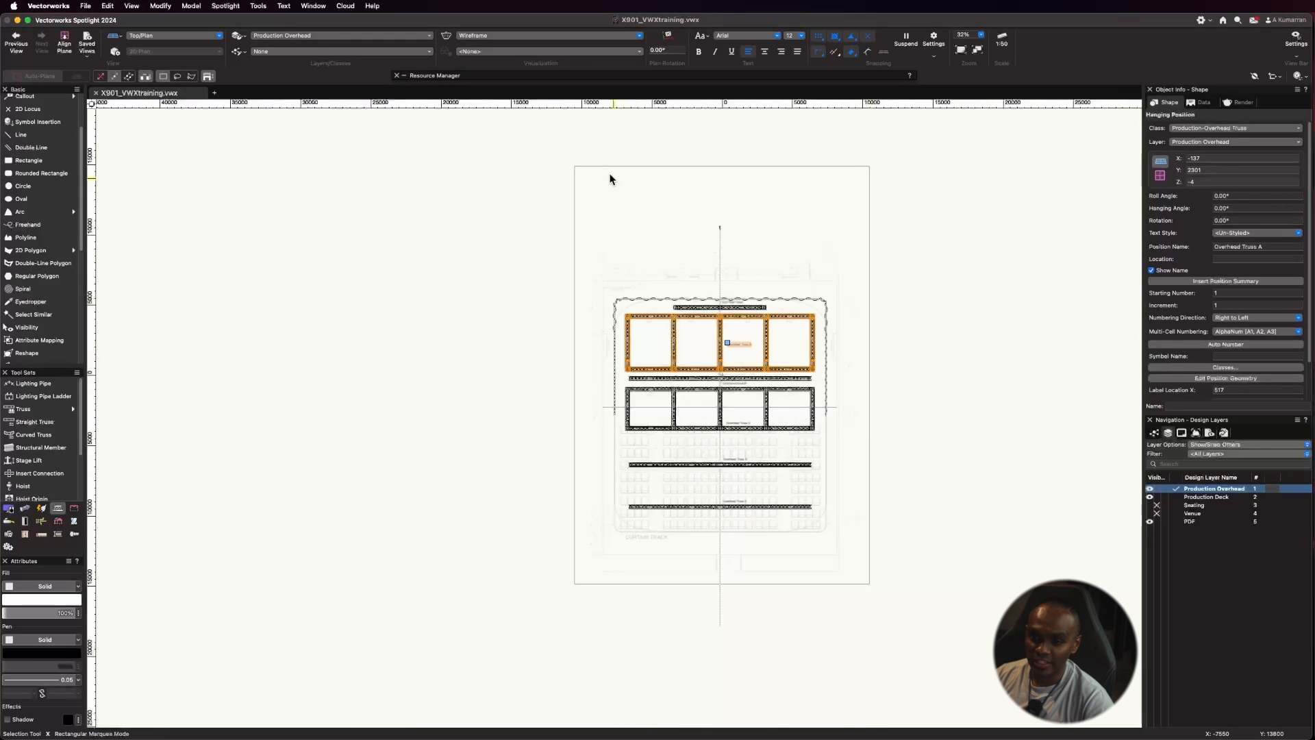
scroll(817, 207, up, 3)
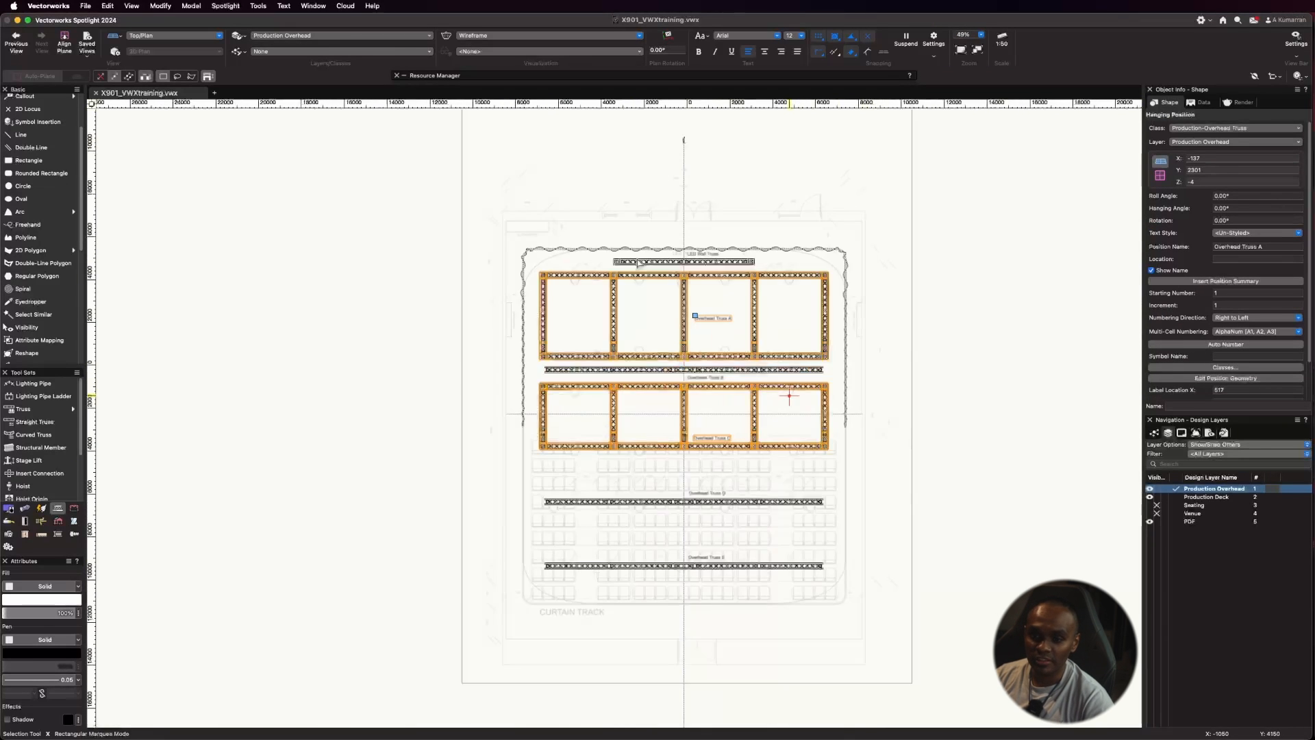
Step: Examine the truss rig in Left Isometric view with nothing selected, and return to Top/Plan view
click(191, 35)
click(192, 161)
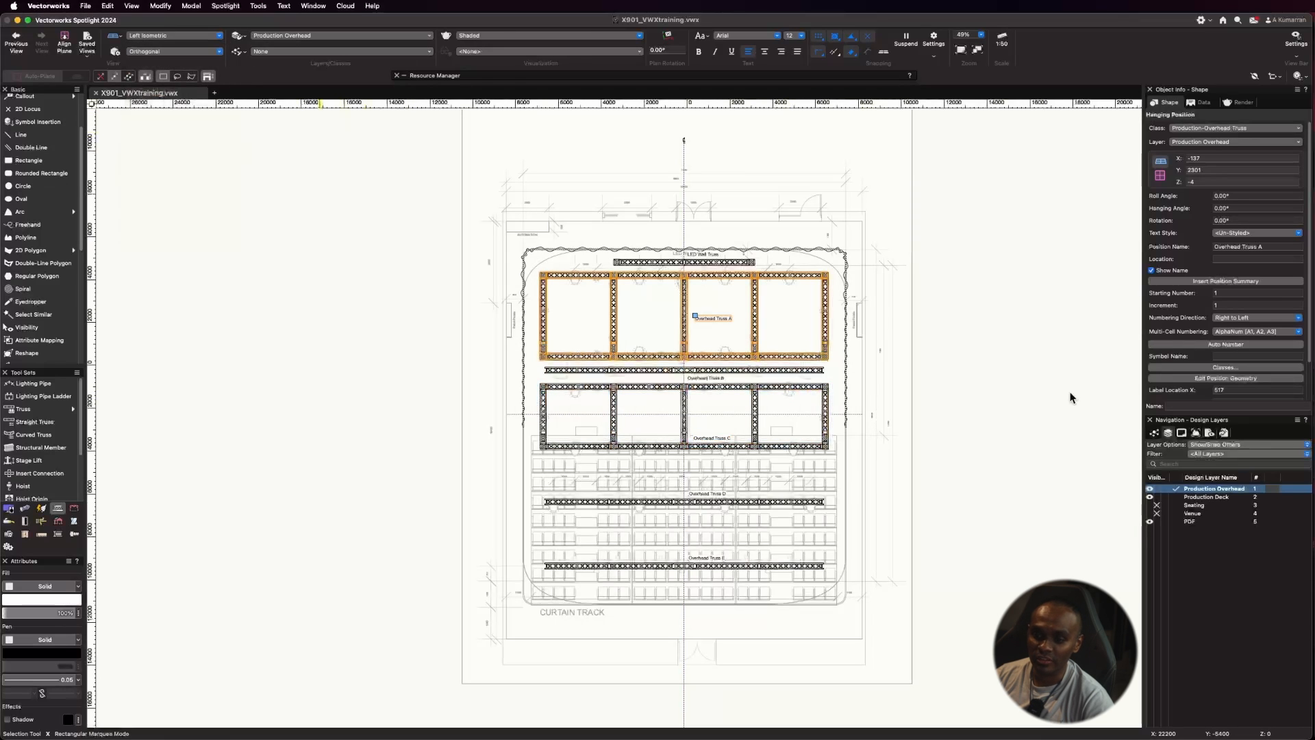
click(1029, 488)
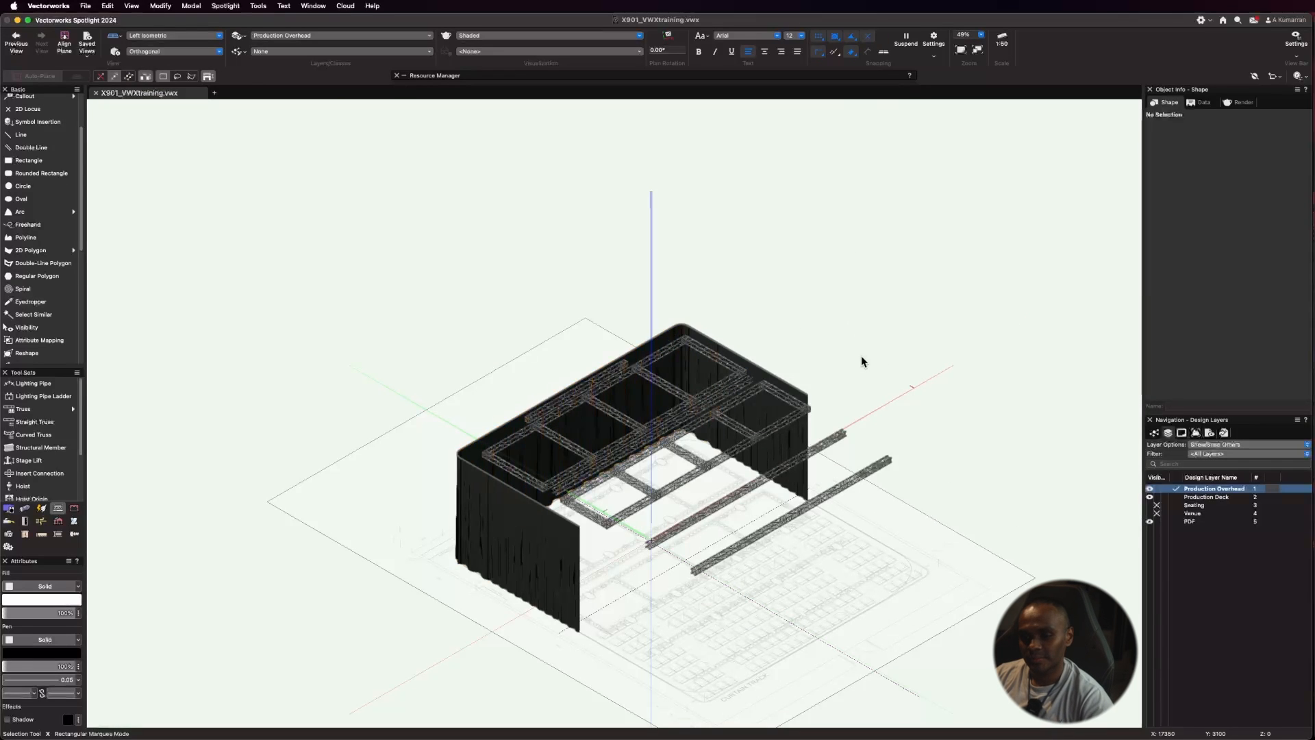
click(173, 36)
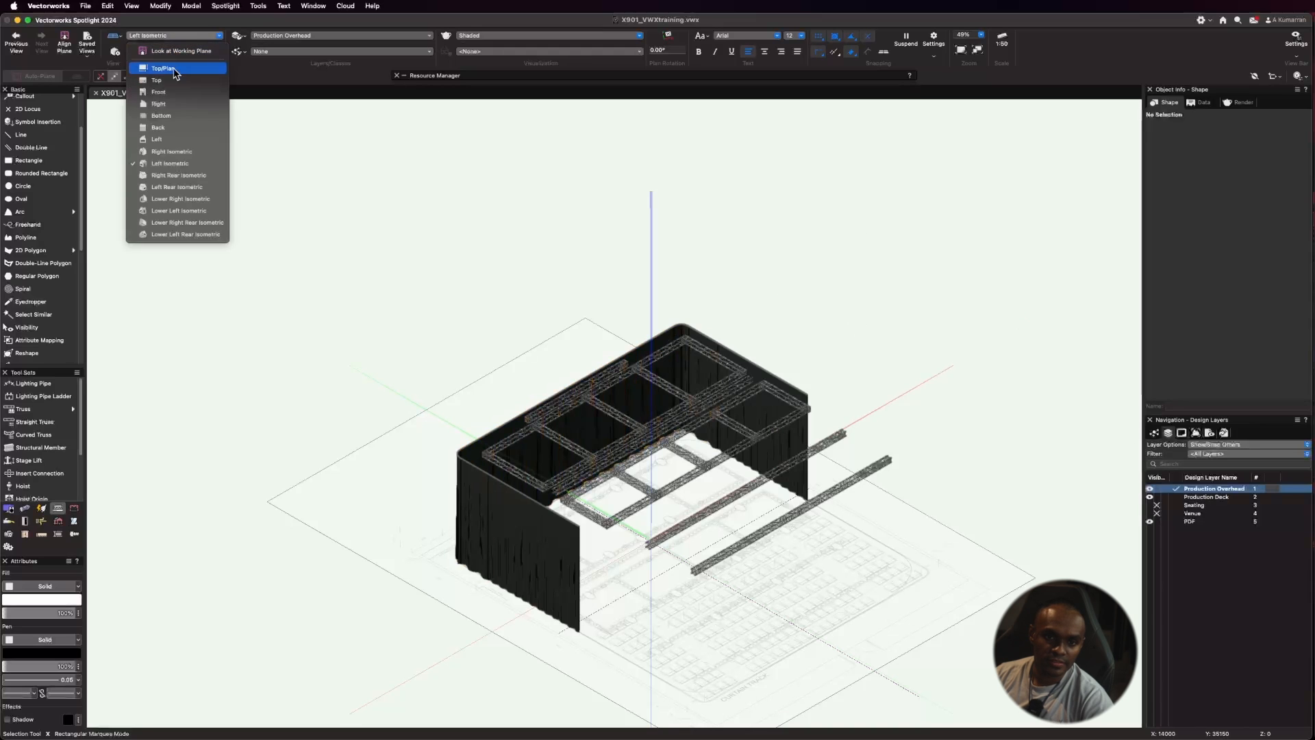
click(163, 65)
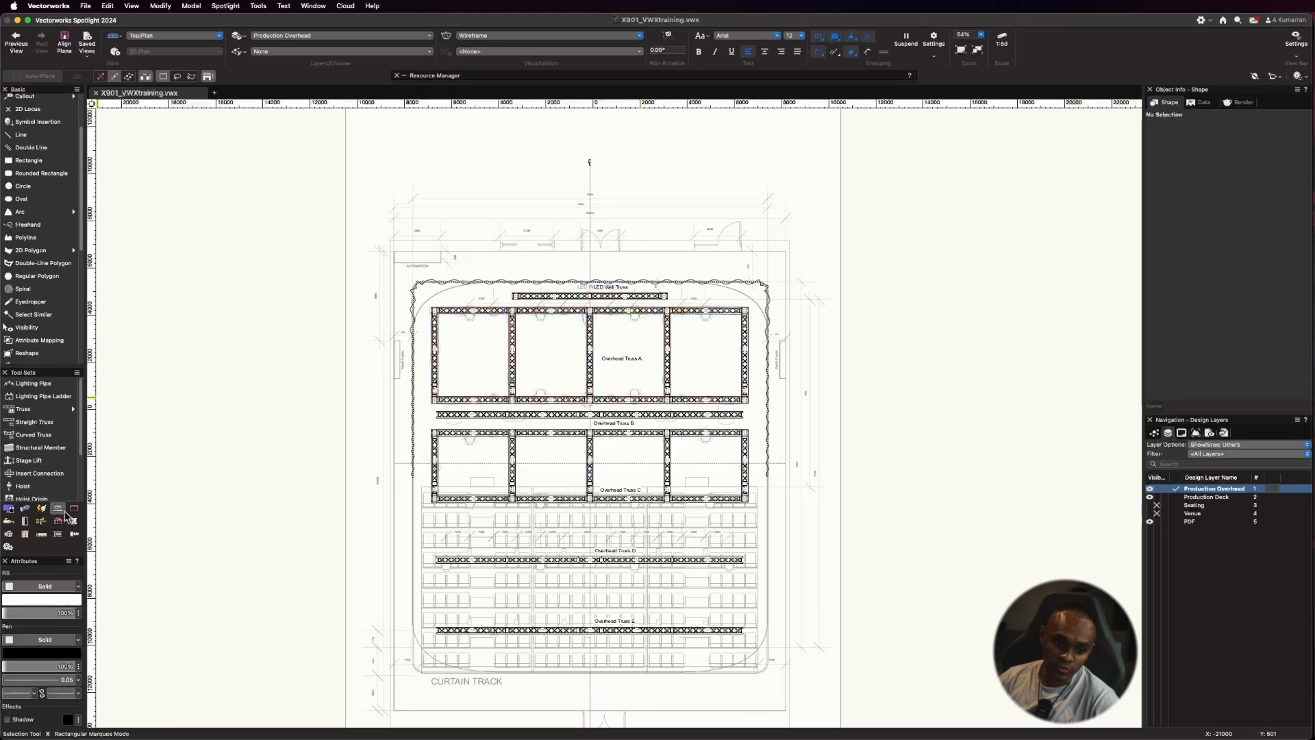
Step: Set up the Hoist tool with the ChainMaster symbol "Hoist 1 Ton ChainMaster Up"
click(31, 486)
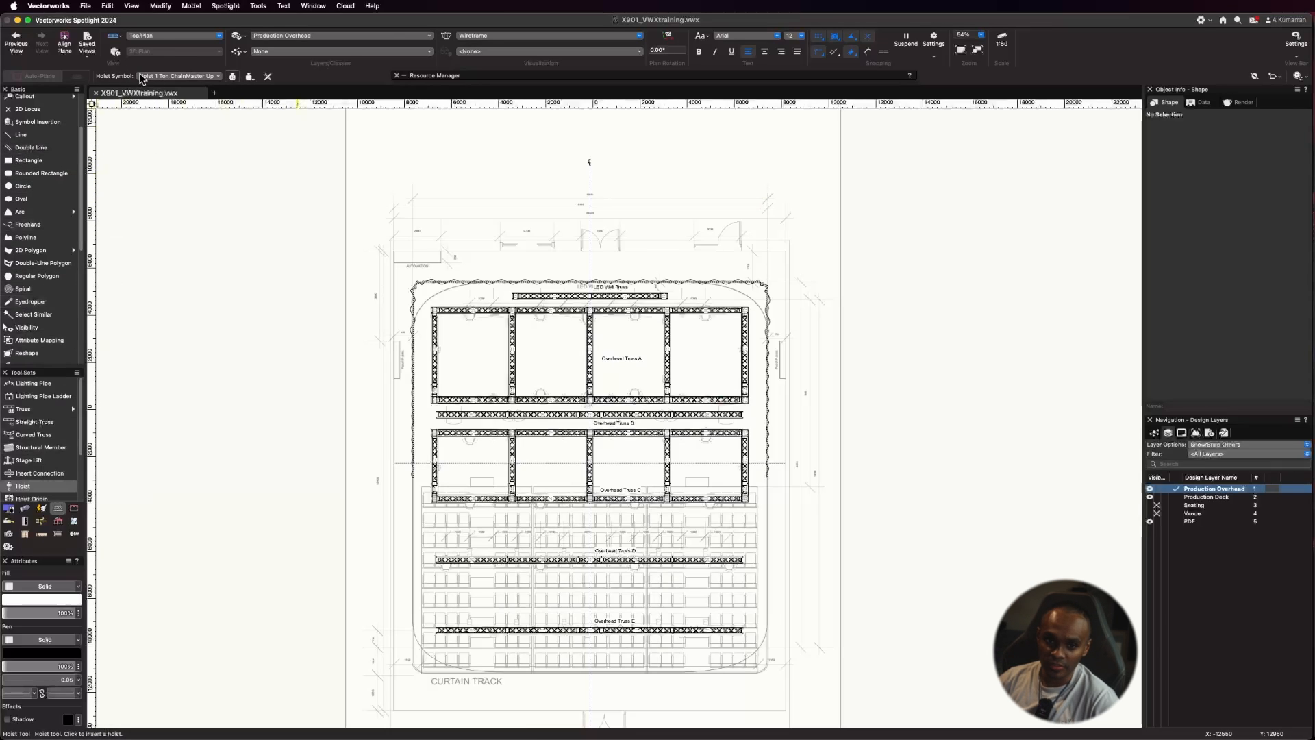
click(216, 76)
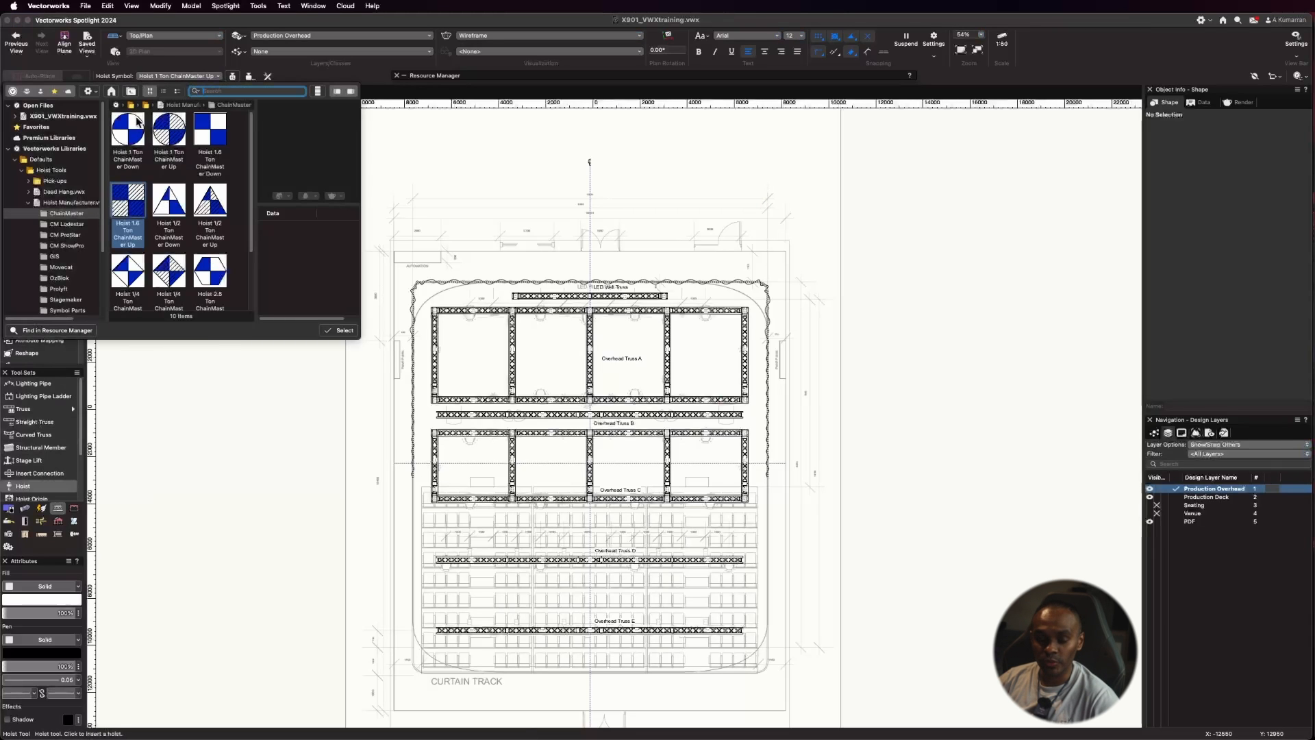
click(55, 224)
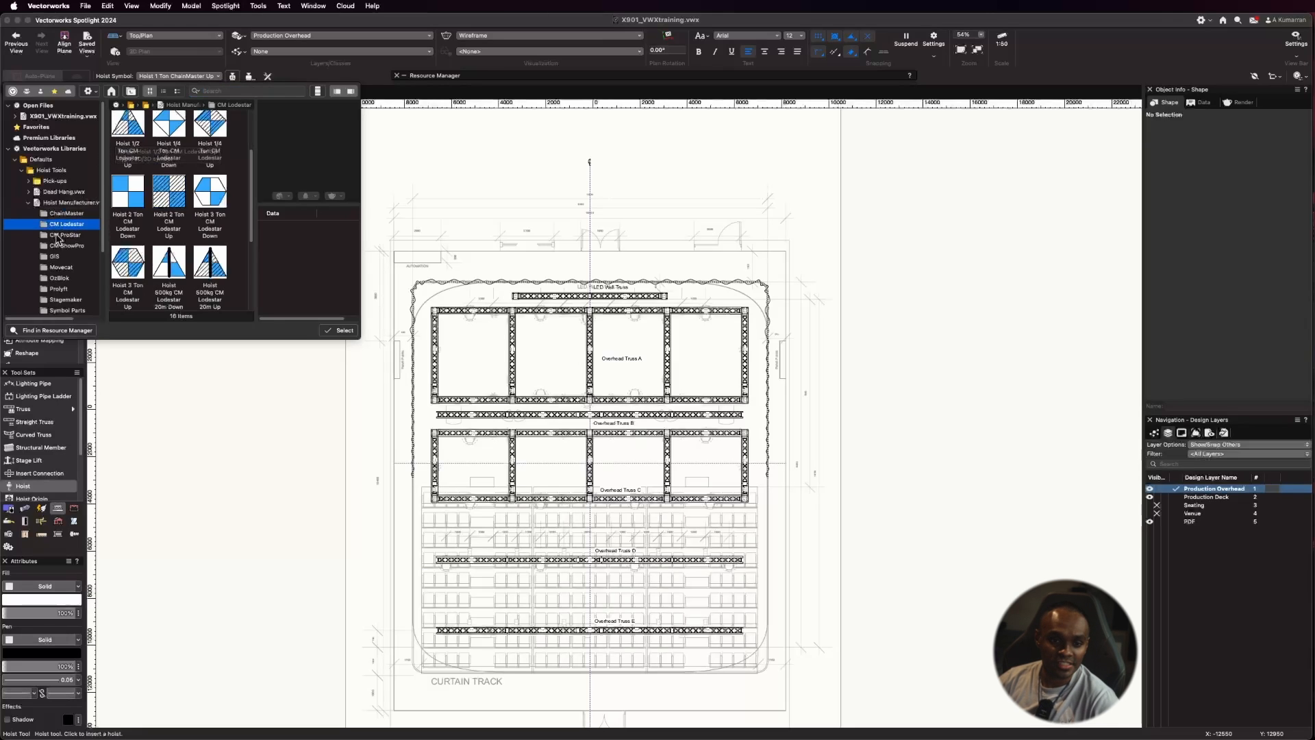
click(79, 215)
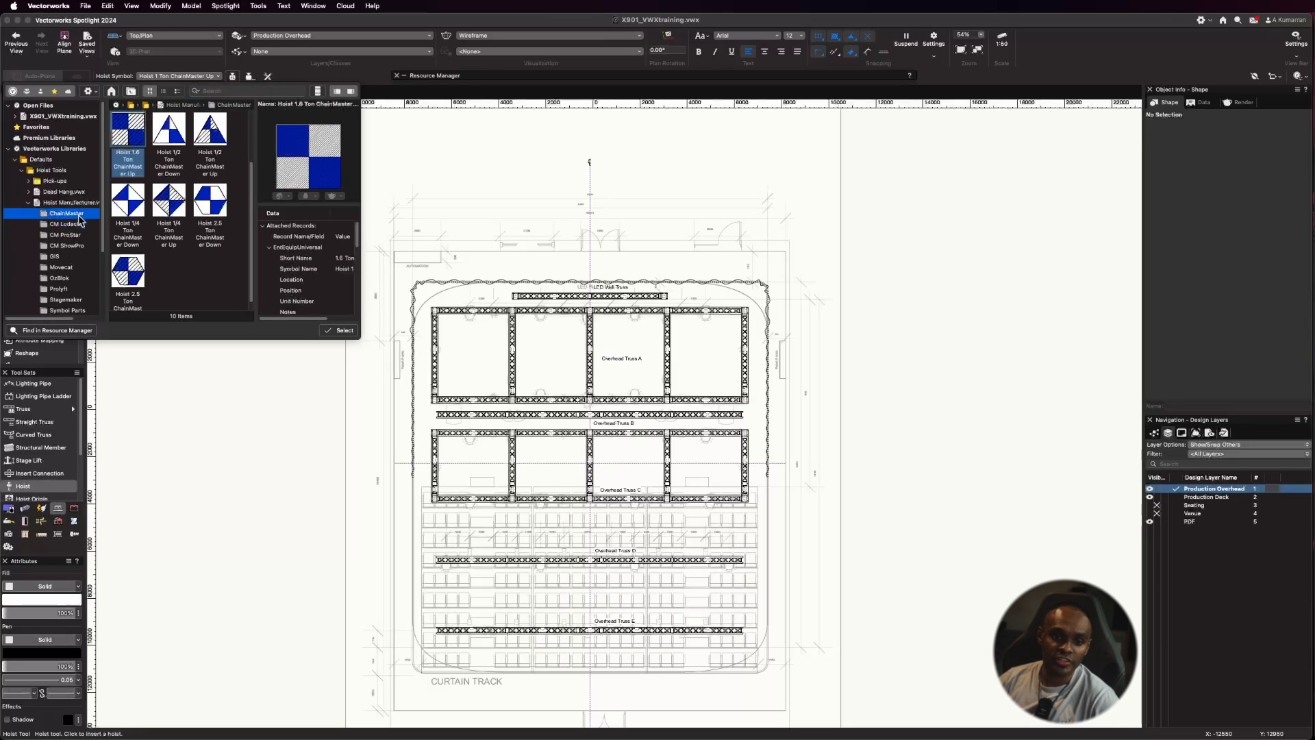
scroll(206, 216, up, 1)
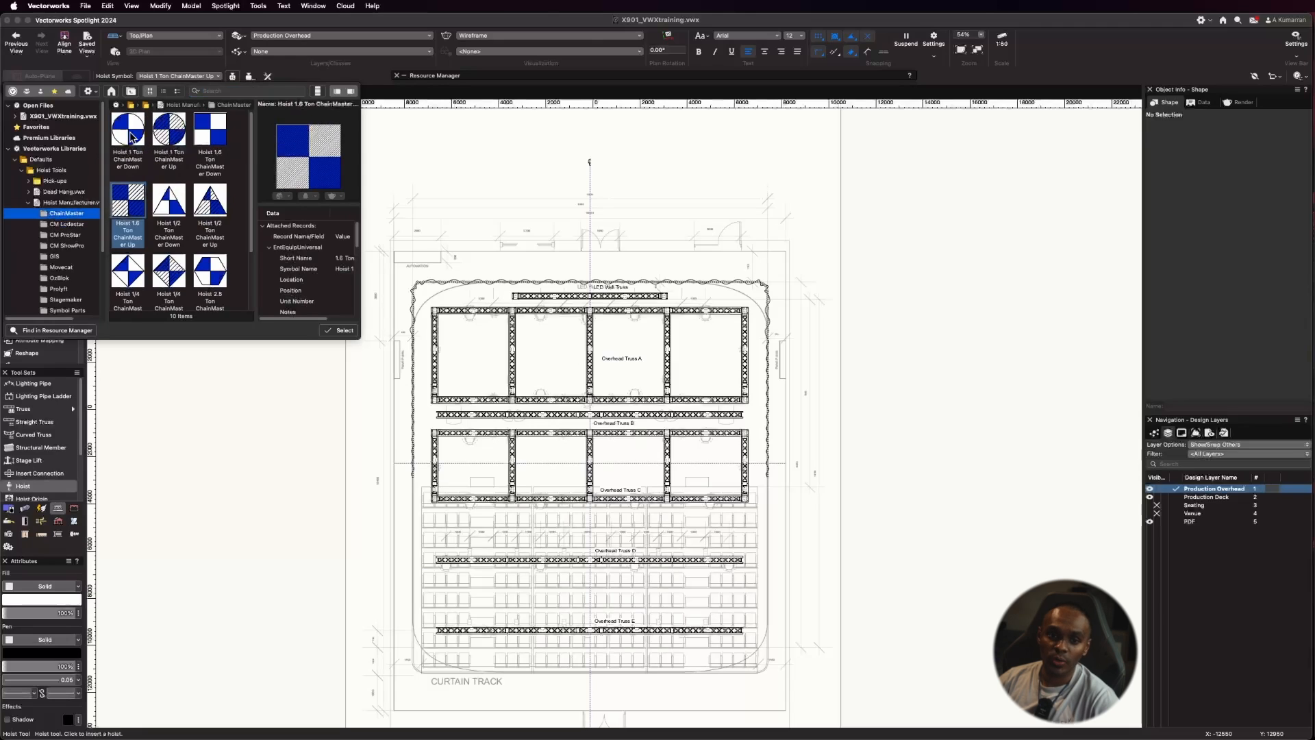
click(171, 131)
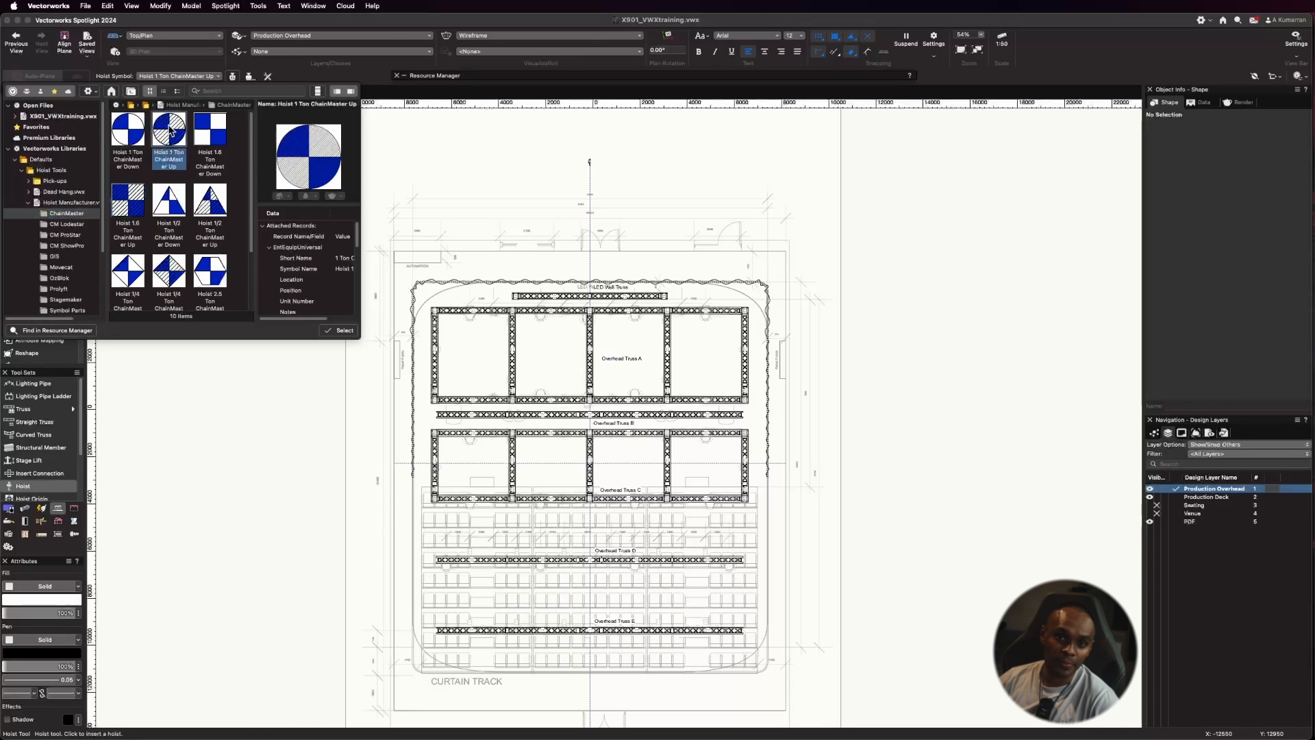
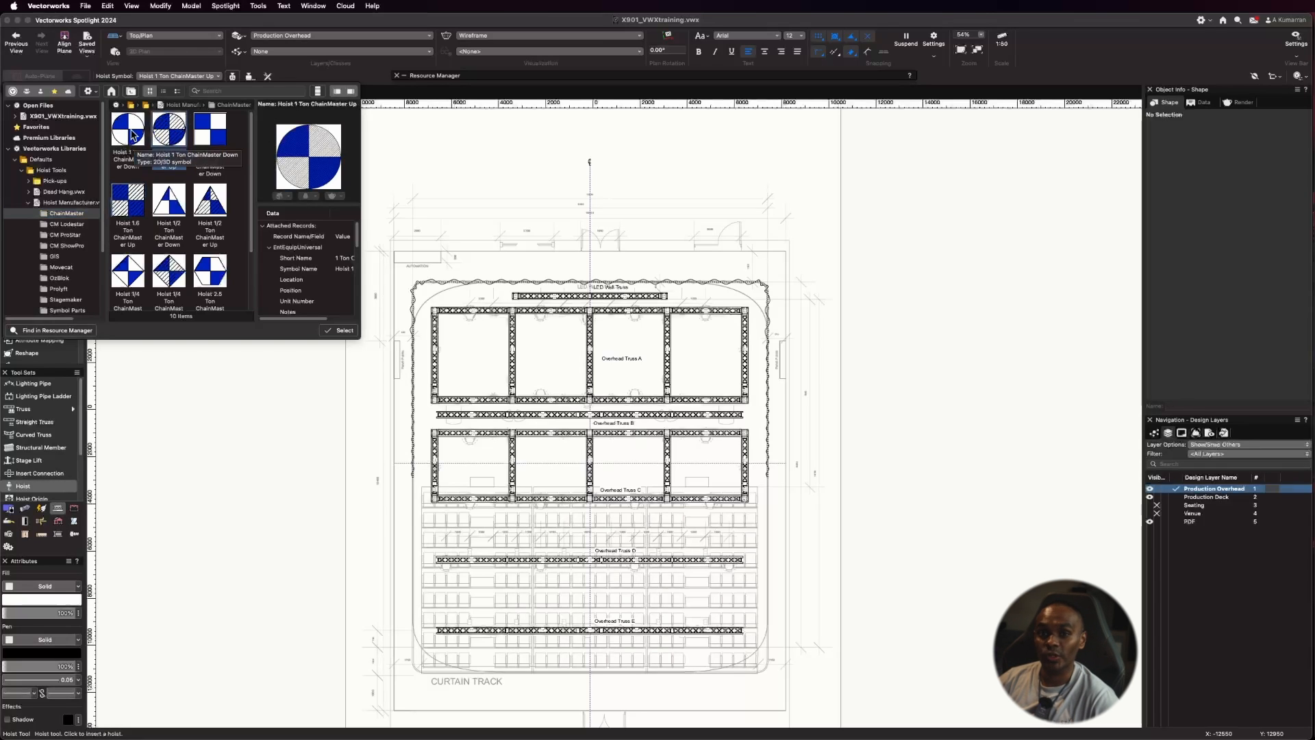
click(332, 334)
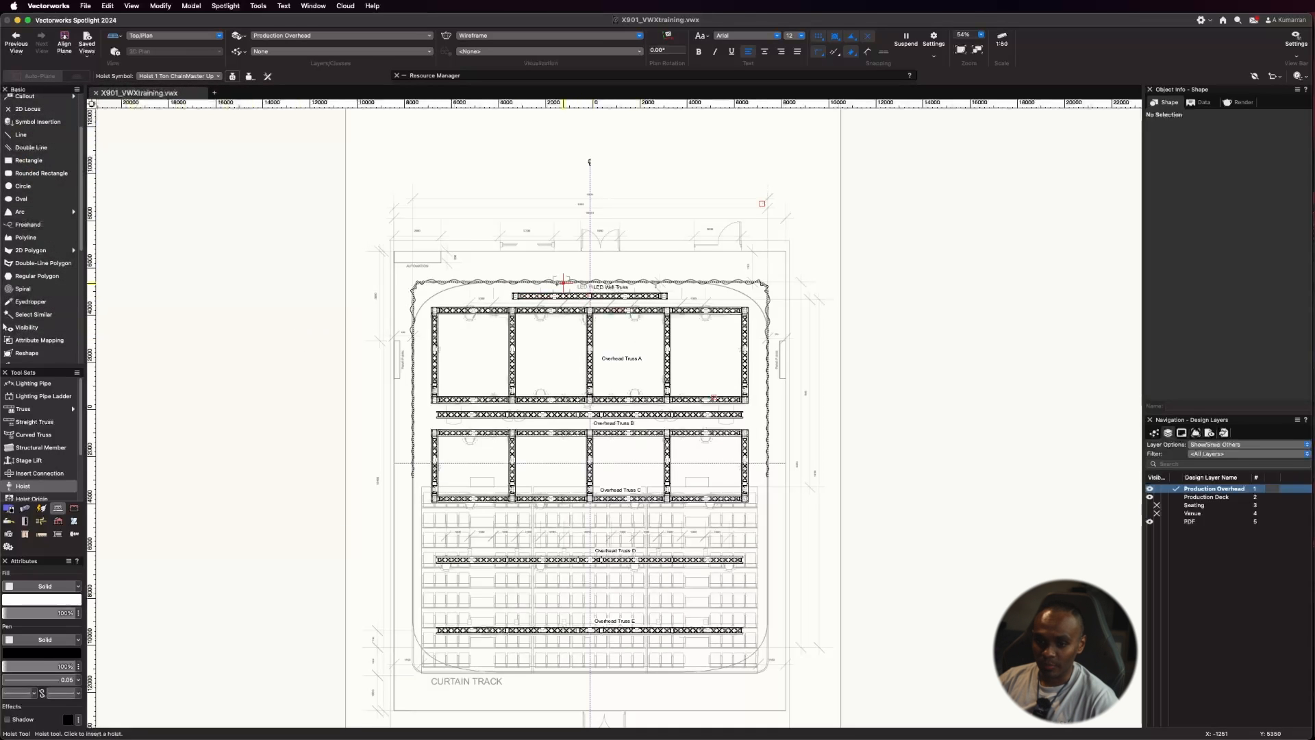
Step: Place four hoists along the LED Wall Truss: one on each end box and two flanking the centre at X about -650 and 700
scroll(543, 277, up, 8)
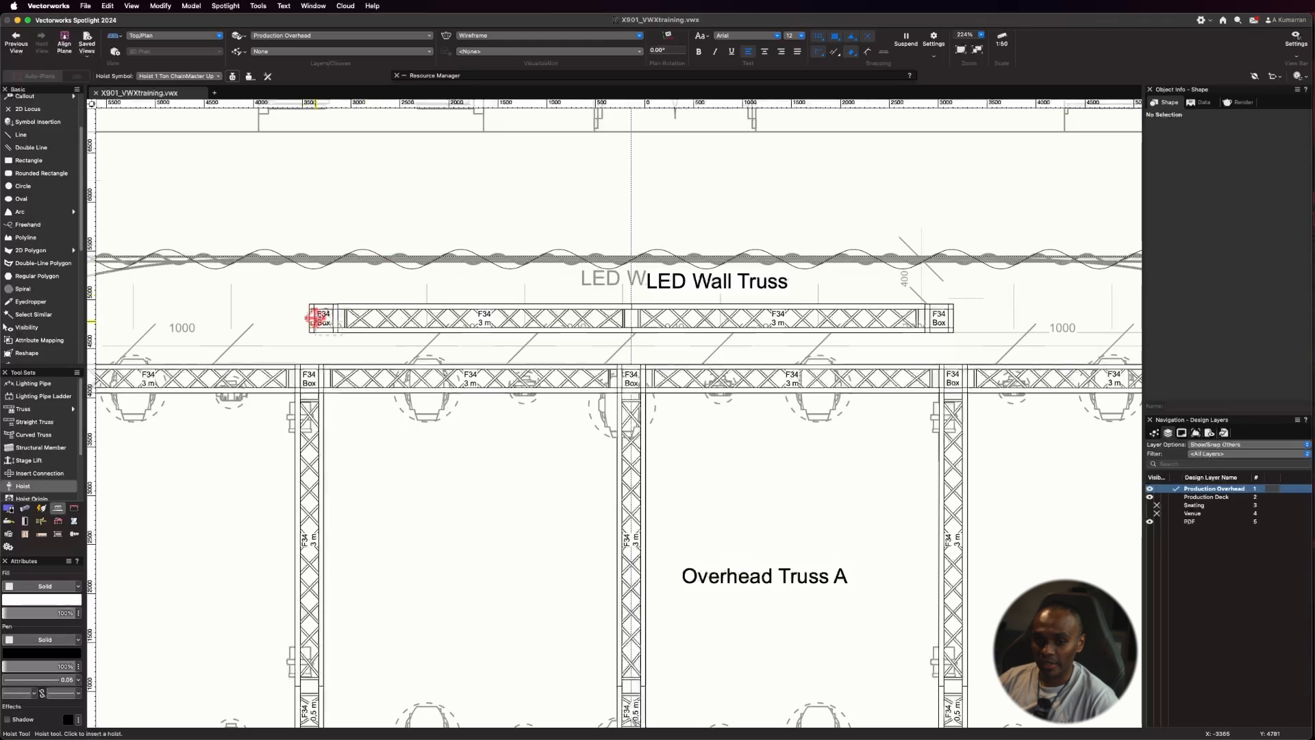
scroll(324, 313, up, 2)
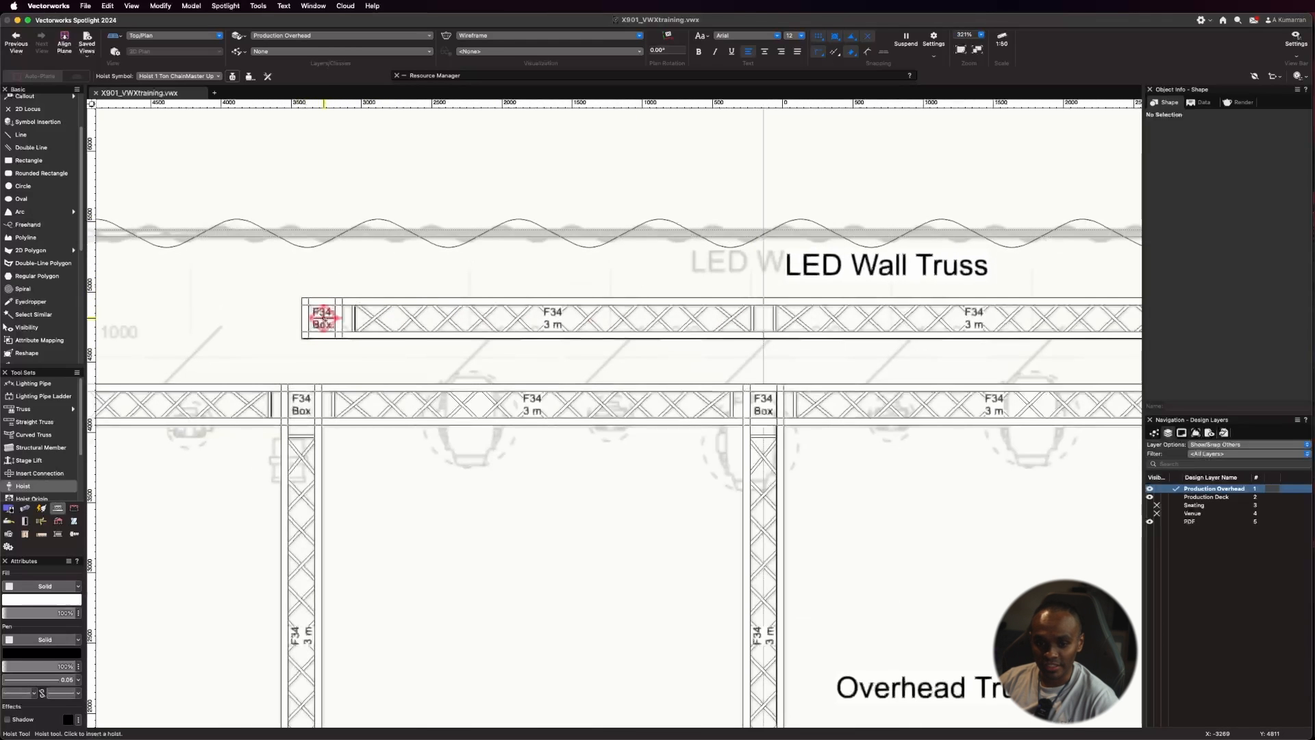
click(323, 316)
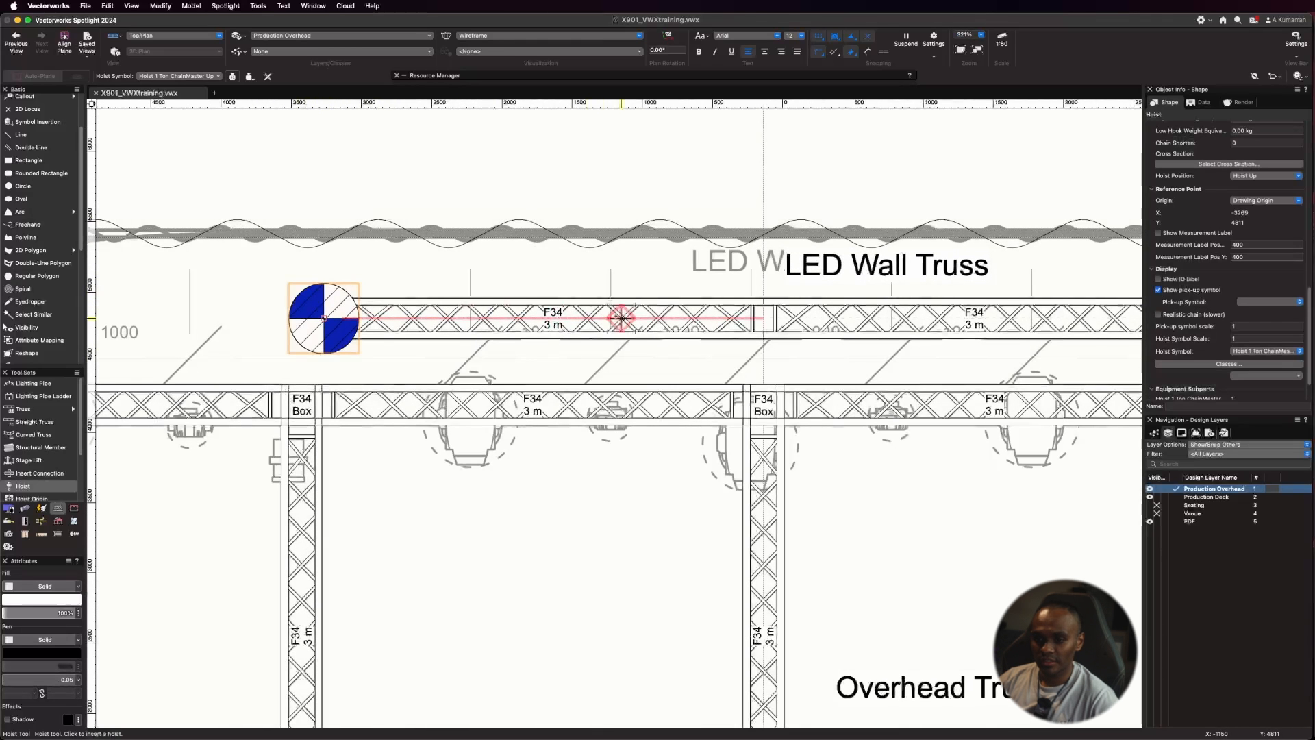
scroll(579, 306, down, 1)
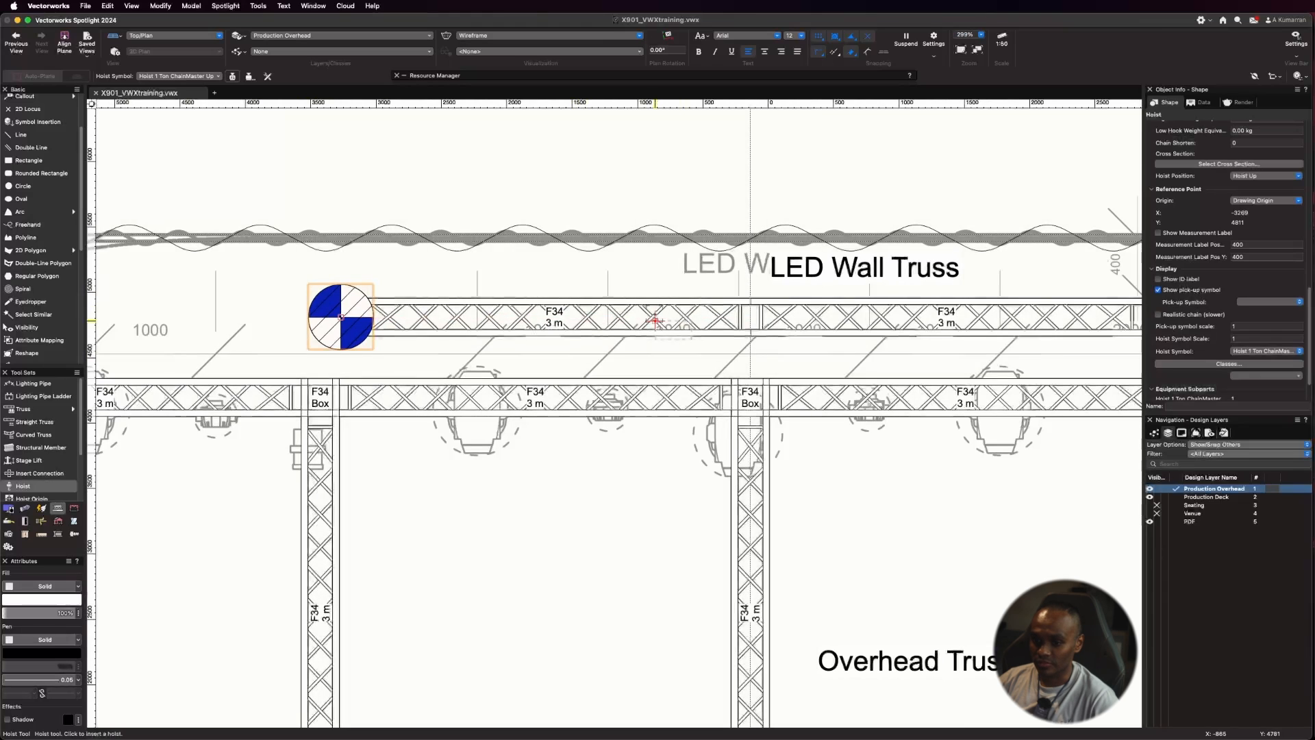
click(685, 316)
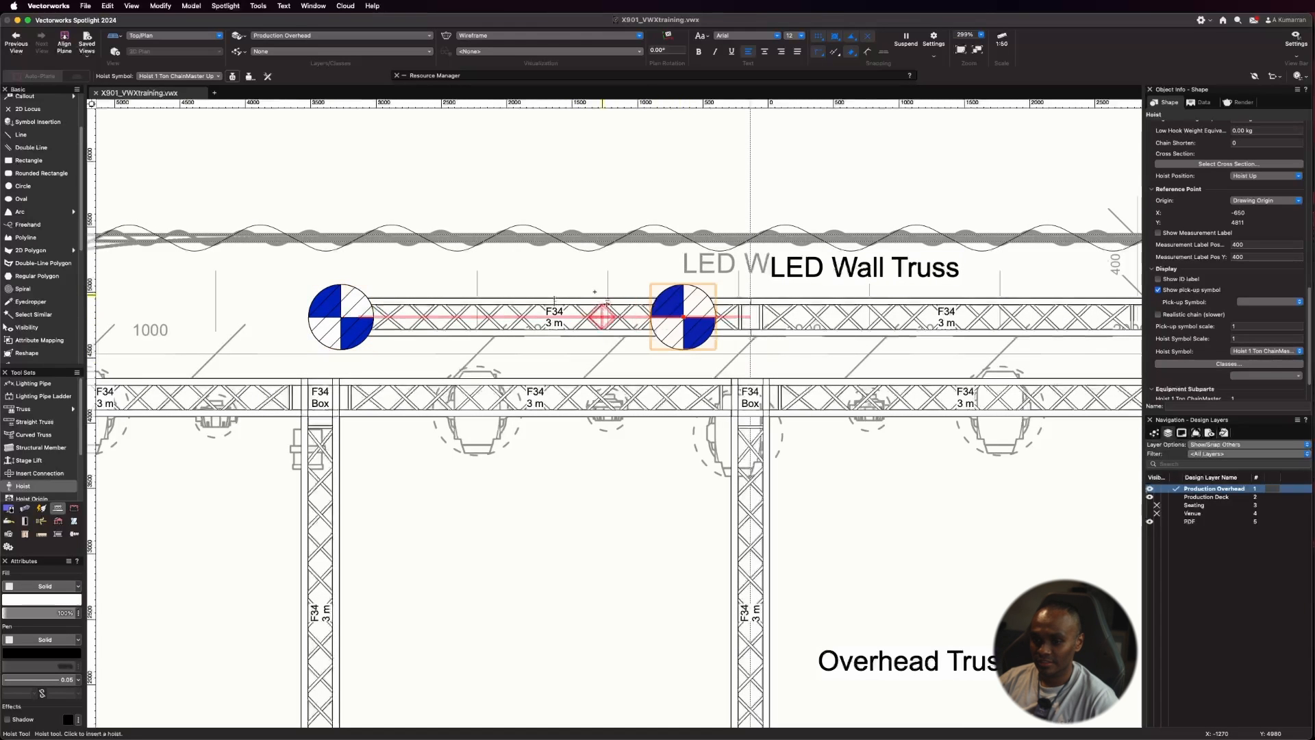
scroll(471, 255, down, 2)
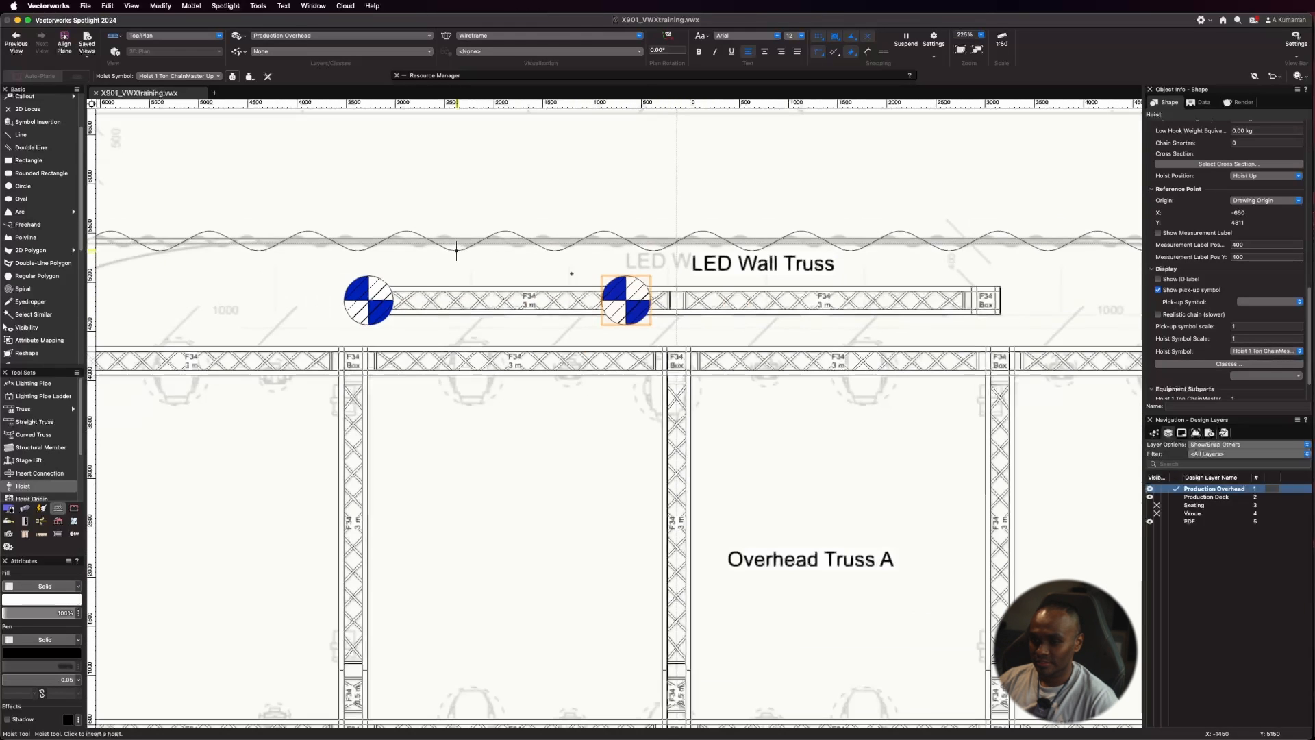
click(758, 301)
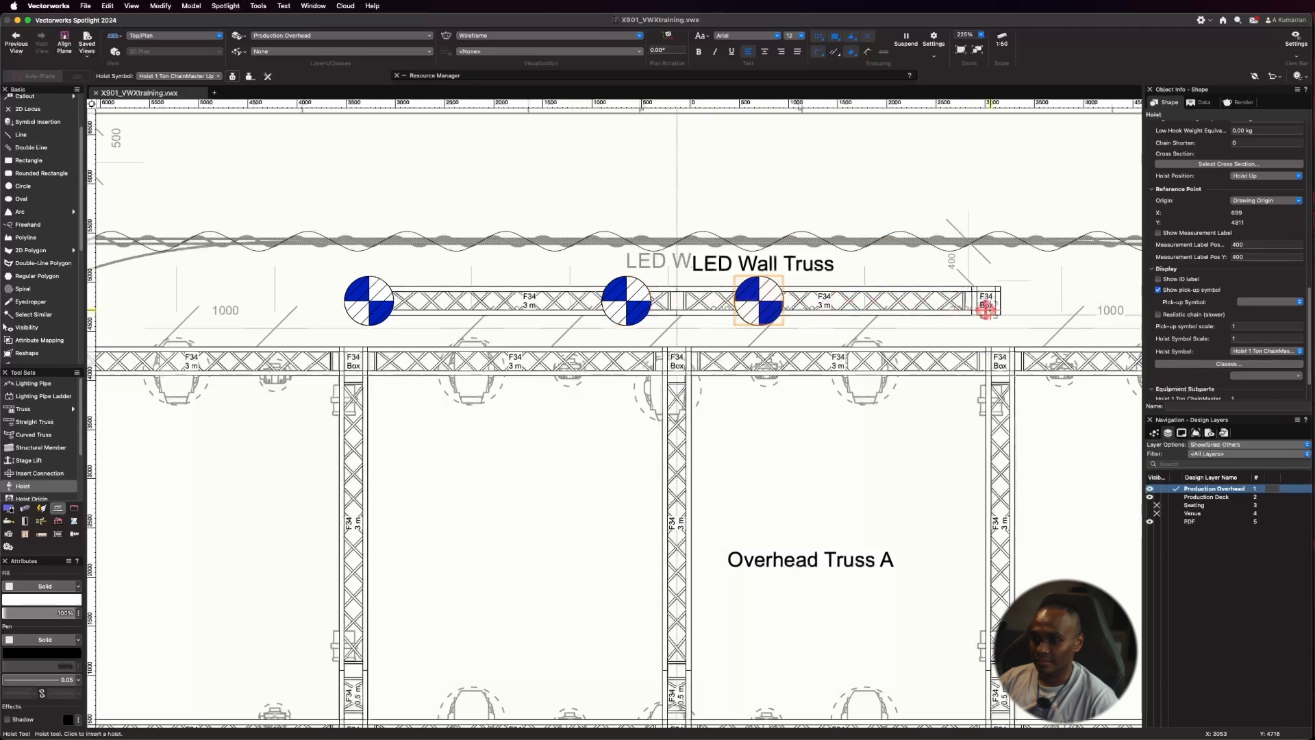
scroll(990, 300, up, 3)
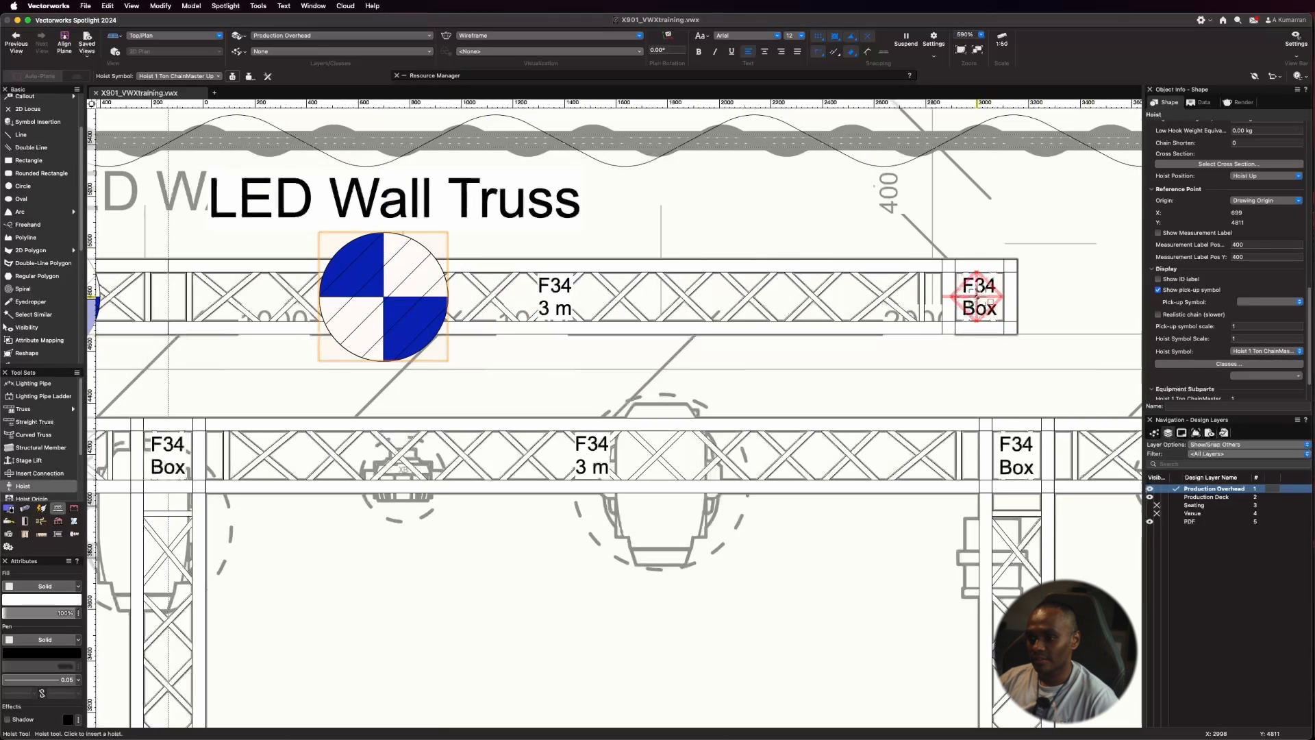
click(979, 296)
Step: Place four hoists along the upstage chord of Overhead Truss A, one on each corner box and two at points between them
scroll(979, 298, down, 3)
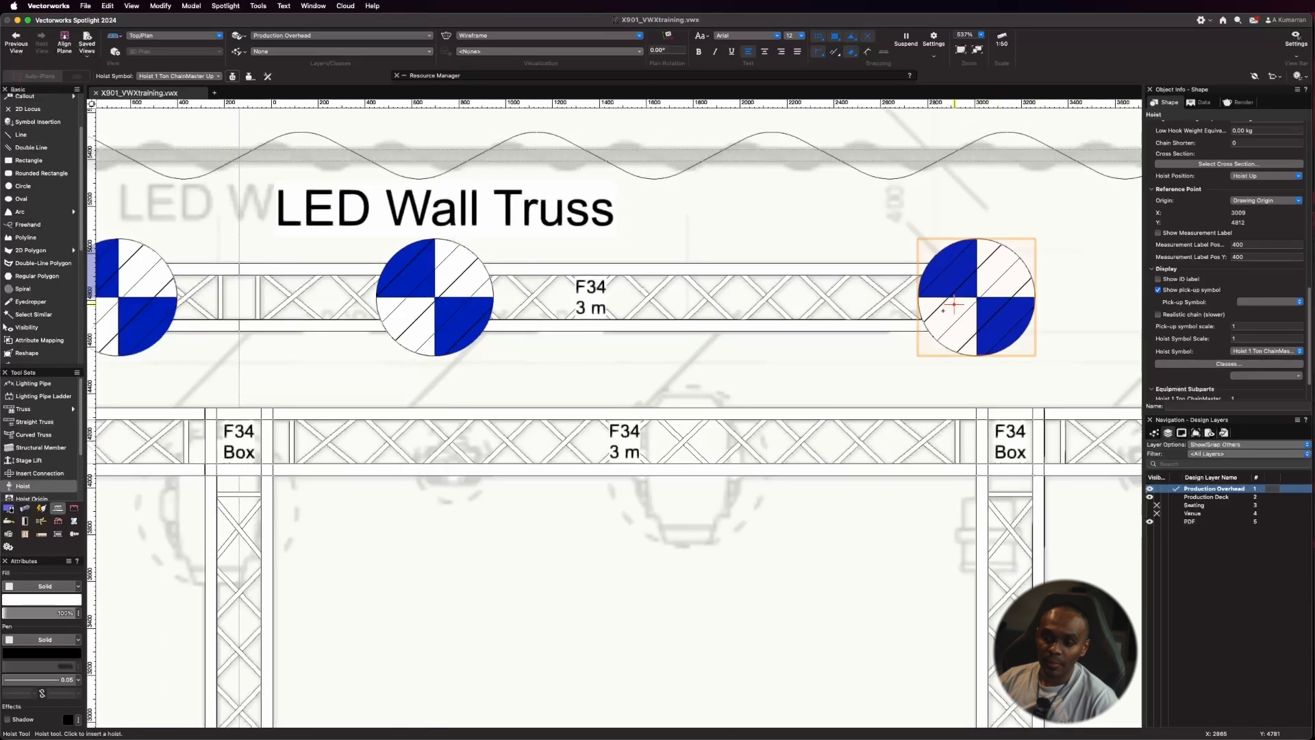
scroll(738, 302, down, 1)
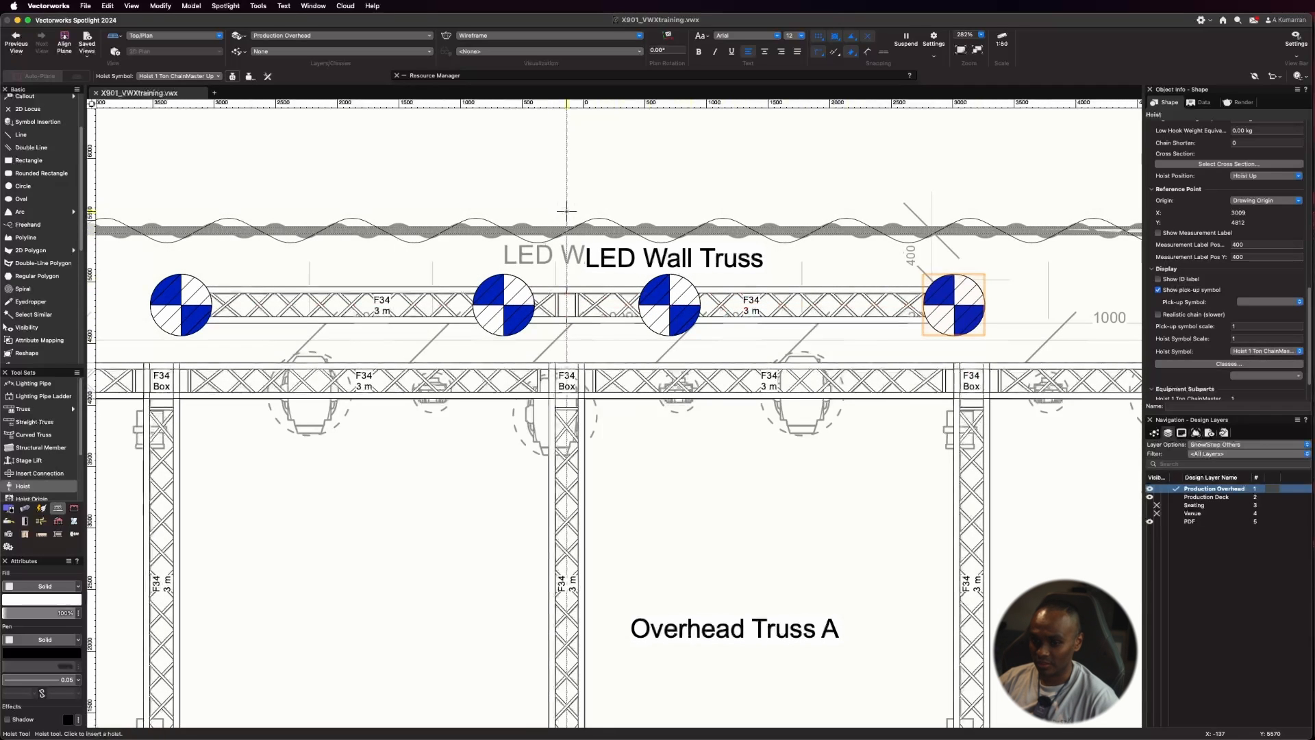
scroll(668, 294, down, 2)
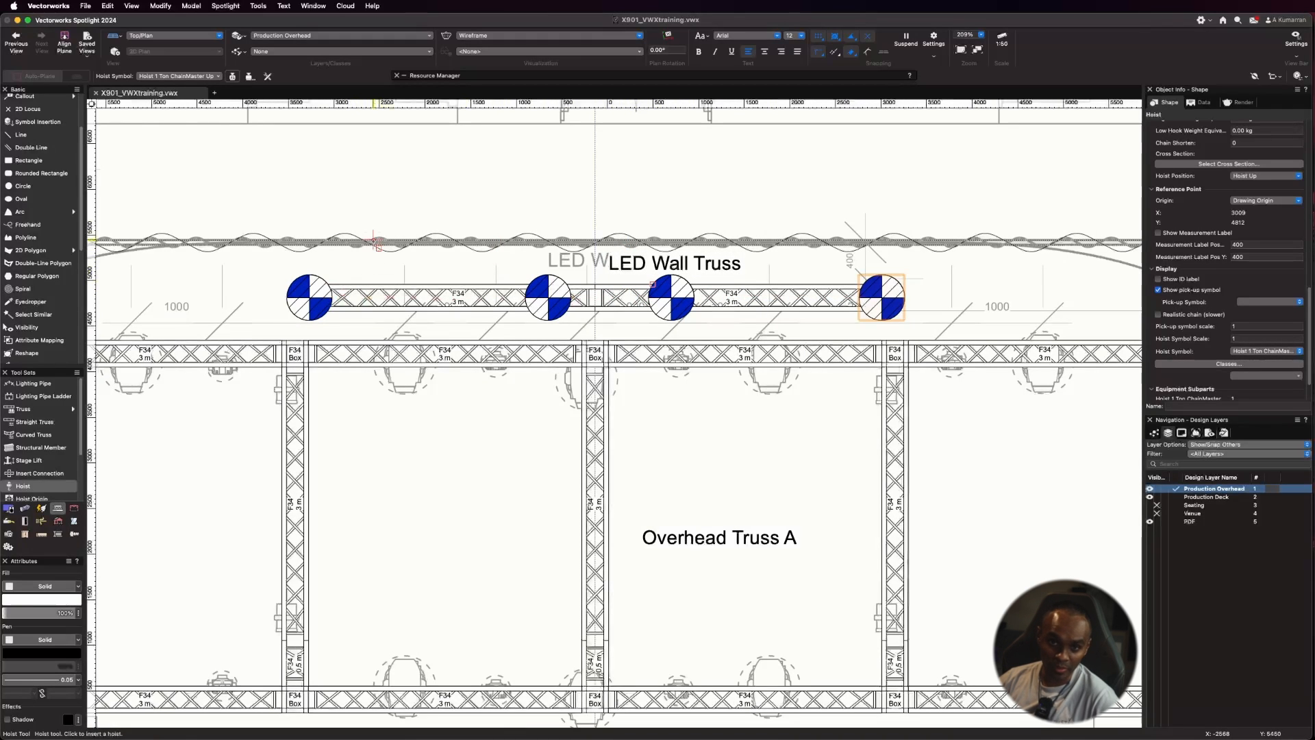
scroll(668, 296, down, 1)
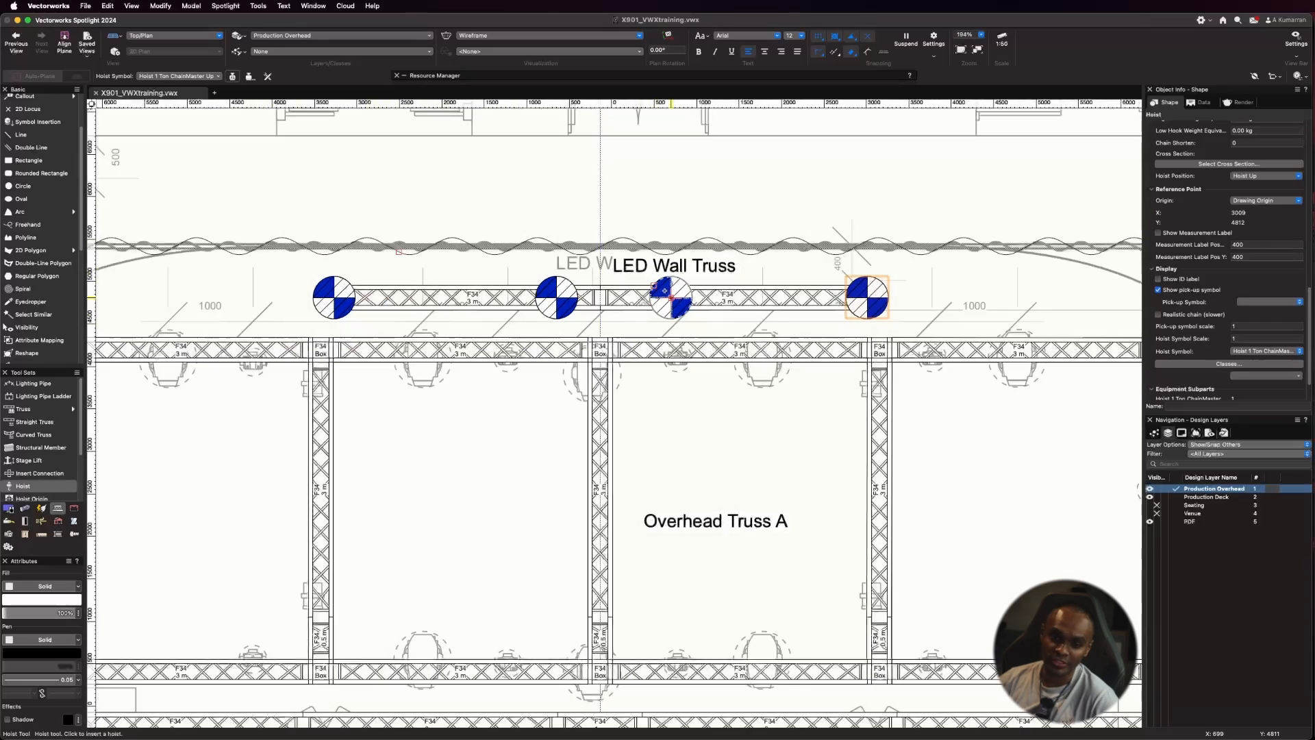
scroll(849, 301, down, 2)
scroll(117, 338, up, 4)
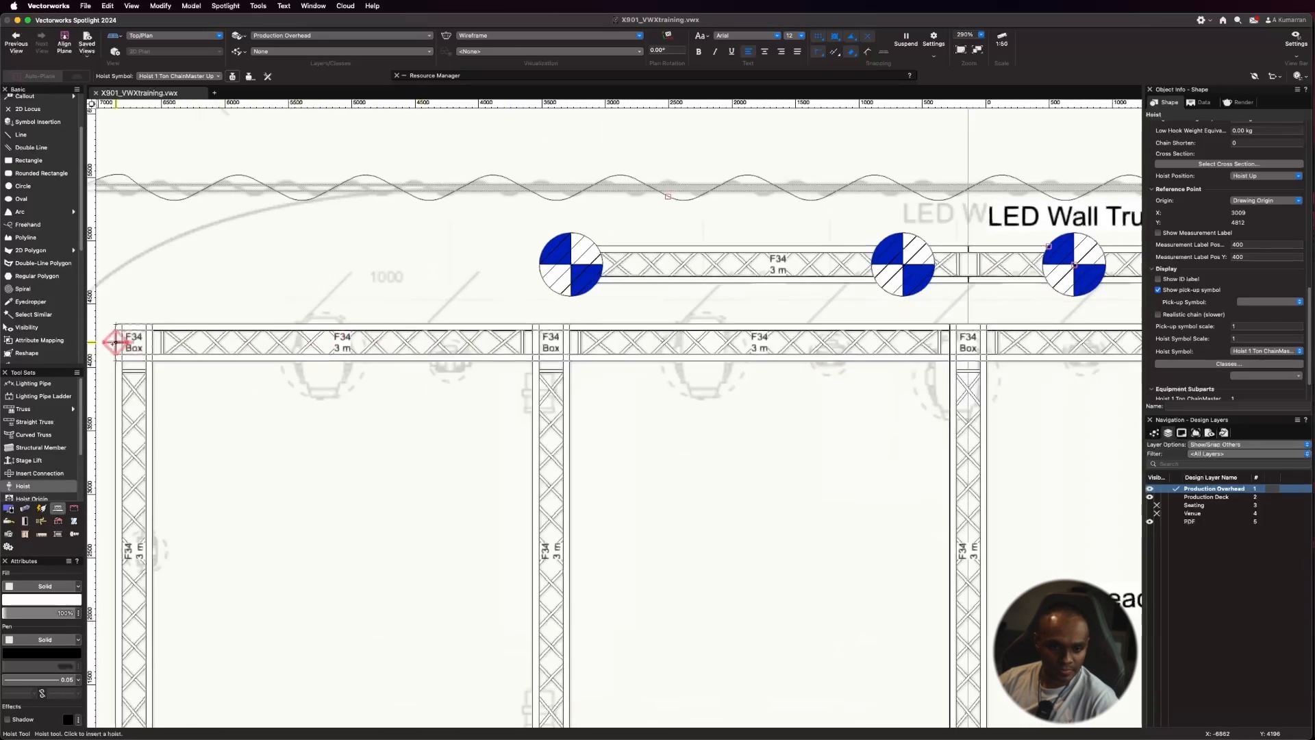
click(131, 341)
click(440, 341)
scroll(583, 329, down, 5)
click(1026, 338)
scroll(781, 337, down, 5)
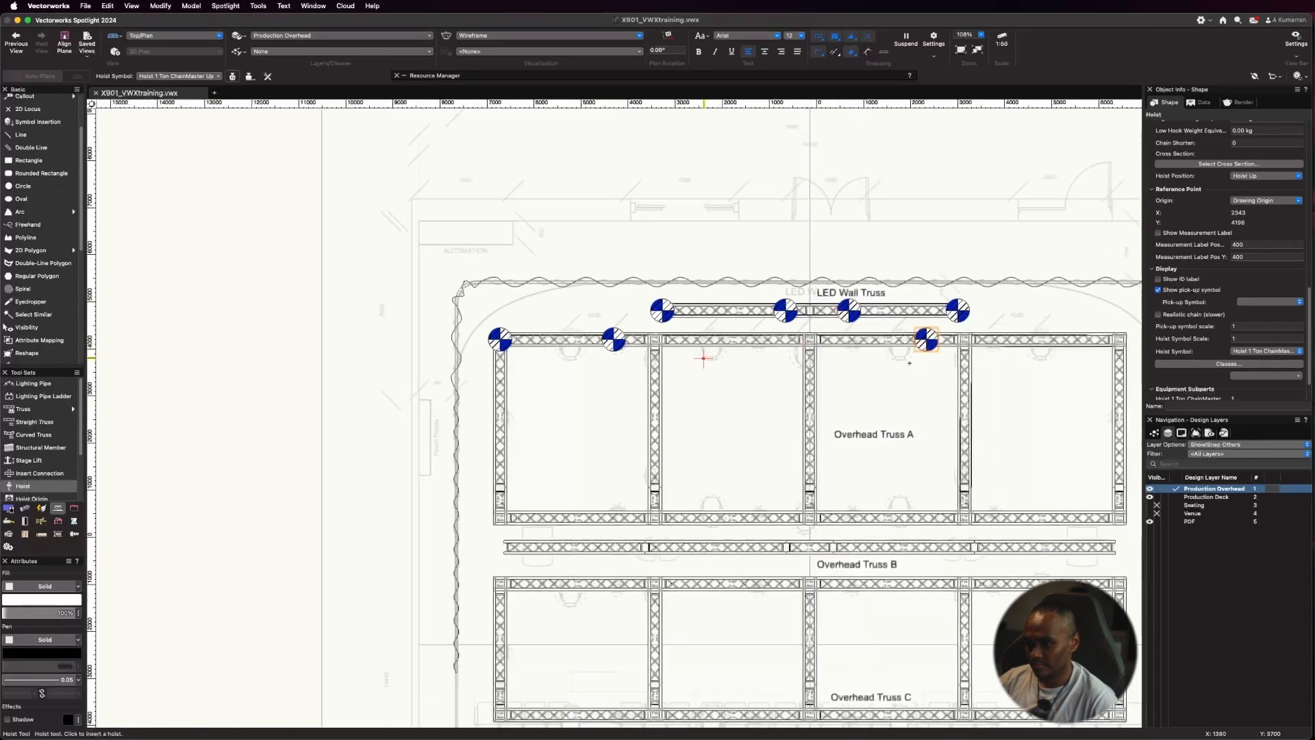
scroll(1116, 337, up, 8)
click(1116, 341)
Step: Place four hoists along the downstage chord of Overhead Truss A: both corner boxes, plus X about -3070 and 2520
scroll(1117, 342, down, 5)
scroll(439, 454, up, 7)
click(438, 455)
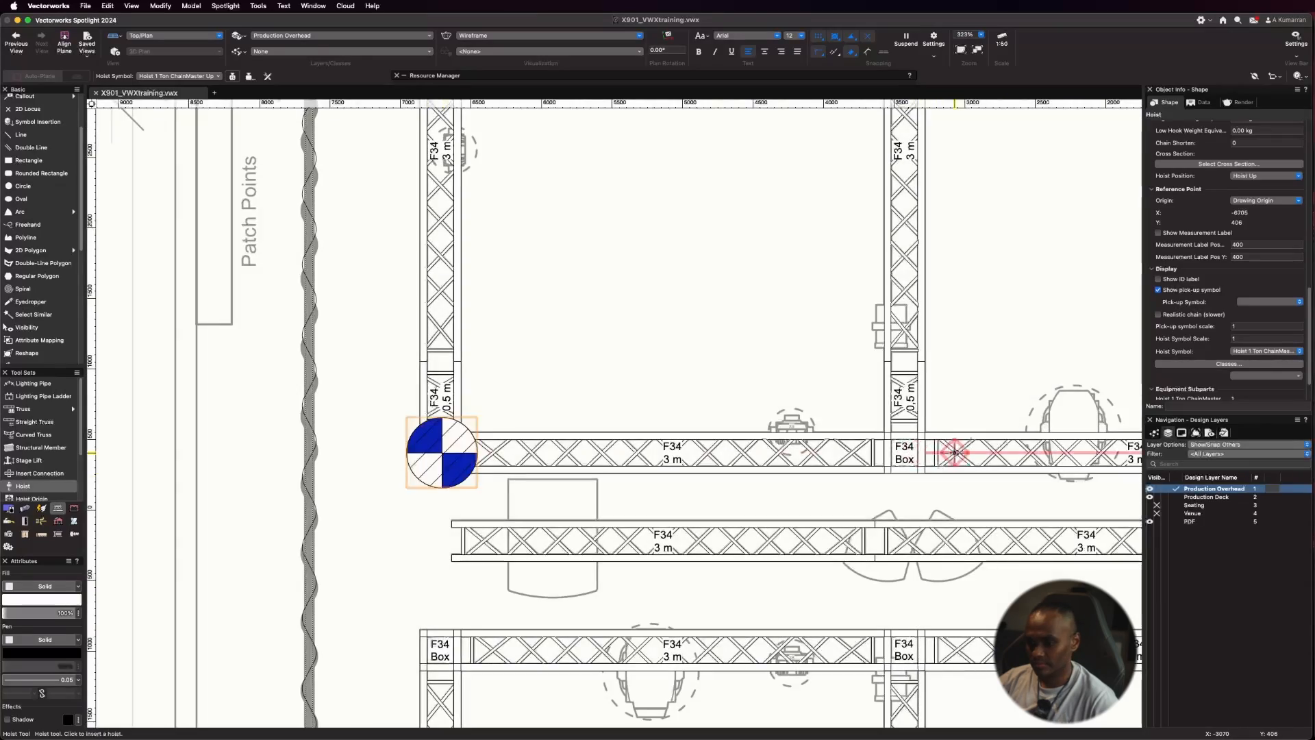
click(954, 455)
scroll(904, 397, down, 7)
scroll(904, 397, up, 5)
click(874, 411)
scroll(1095, 402, down, 3)
scroll(1095, 402, up, 5)
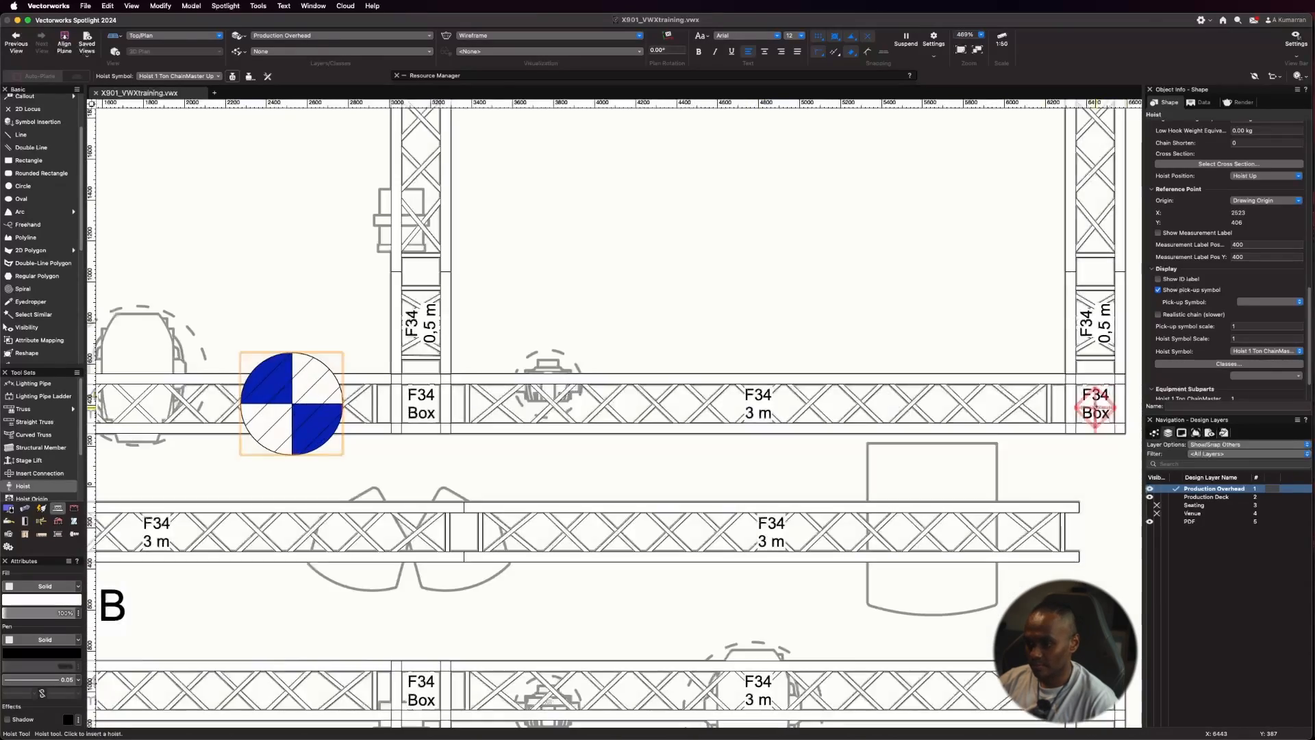
click(1072, 412)
Step: Place four hoists along Overhead Truss B: near its ends at X about -6150 and 6120, plus two in between
scroll(1096, 397, down, 5)
scroll(993, 391, down, 3)
scroll(288, 423, up, 5)
click(285, 423)
scroll(285, 421, down, 5)
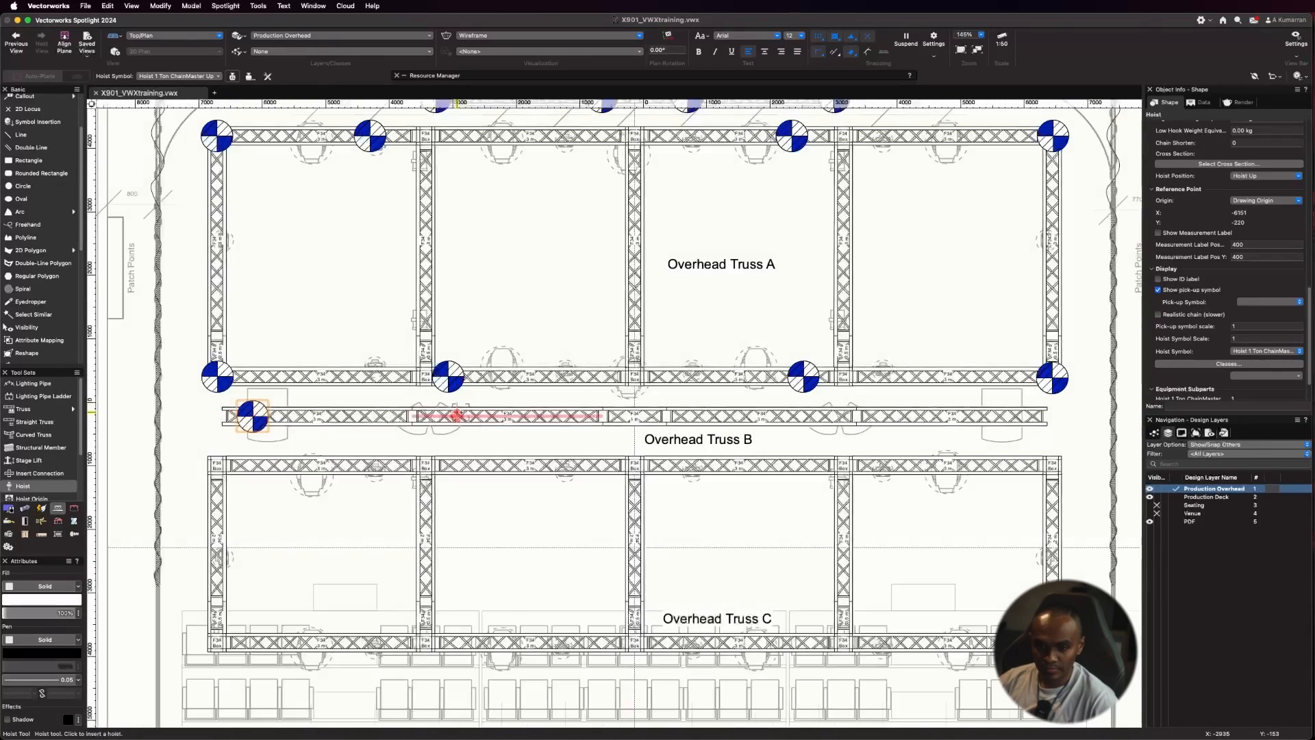
scroll(458, 419, up, 6)
click(461, 421)
scroll(461, 421, down, 4)
scroll(881, 412, down, 1)
click(1048, 408)
scroll(1045, 405, down, 5)
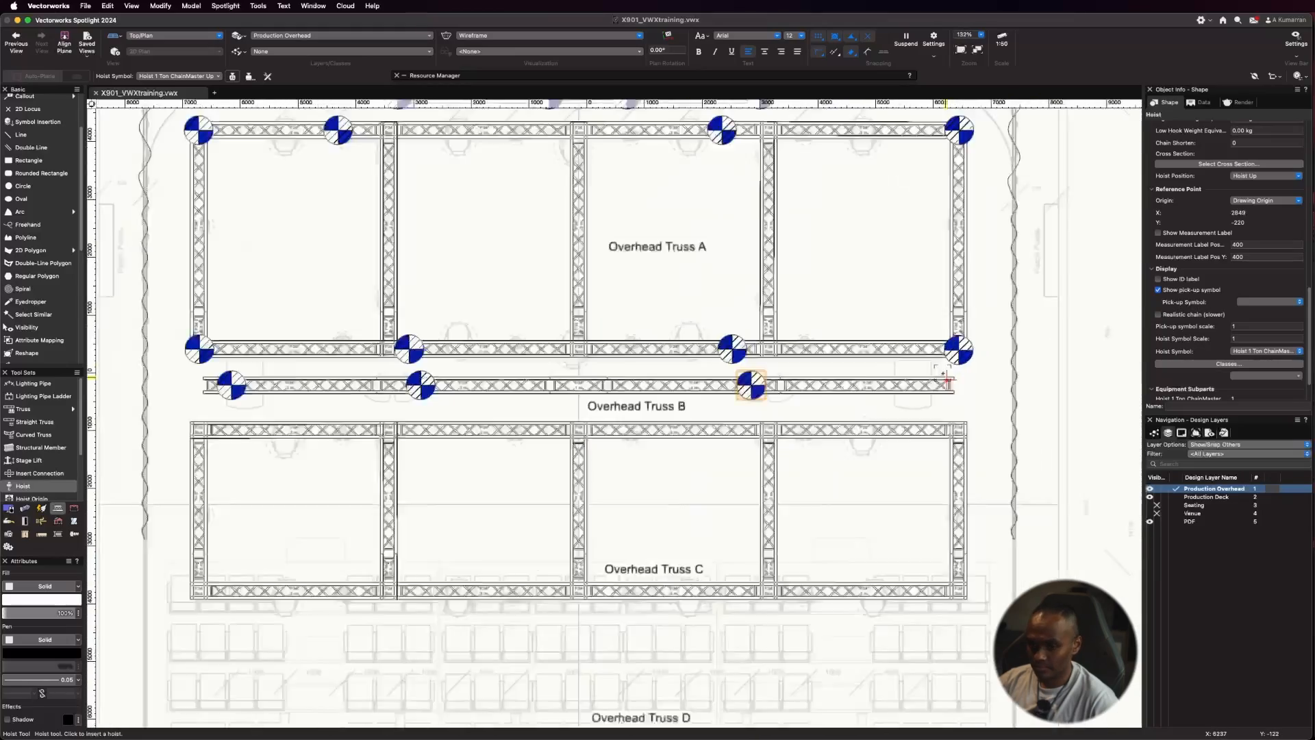
scroll(932, 383, up, 7)
scroll(916, 394, down, 4)
scroll(980, 376, up, 3)
click(931, 391)
scroll(934, 393, down, 5)
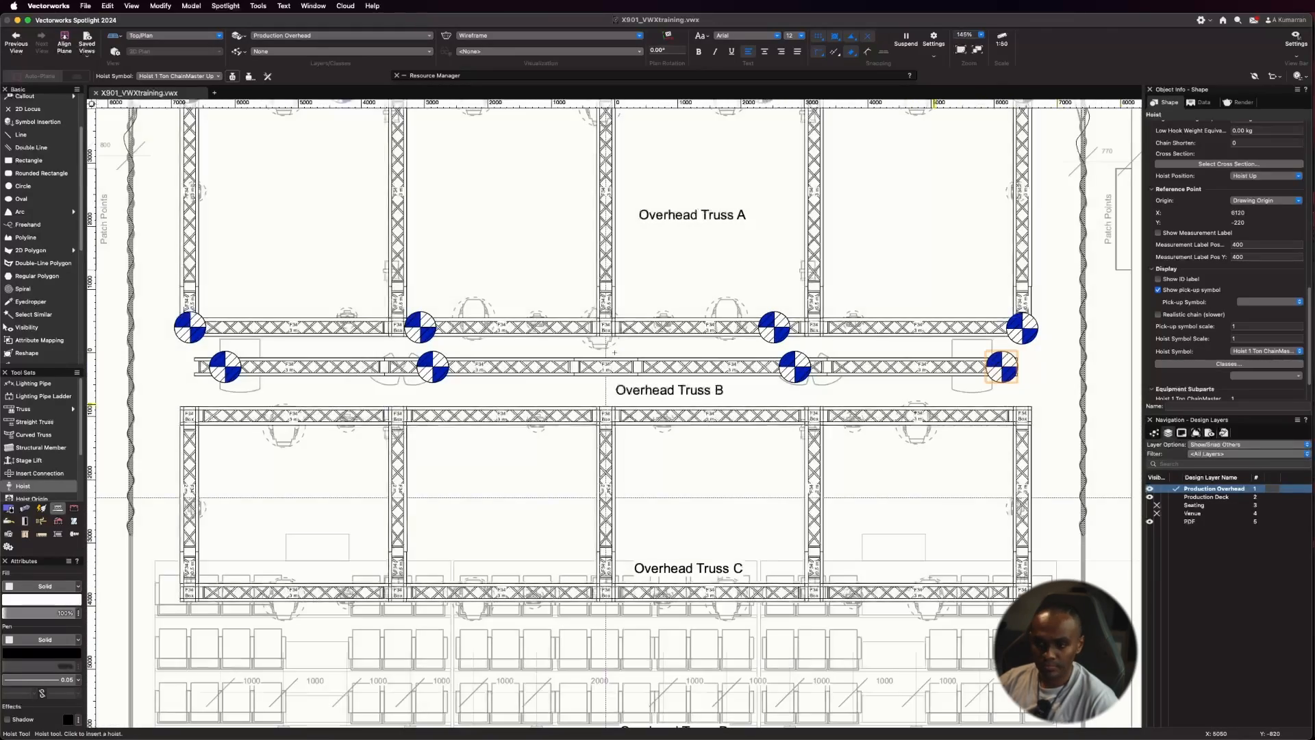
Step: Place four hoists on each of Overhead Truss C's upstage and downstage chords: on the corner boxes, plus X about -3040 and 2780
scroll(197, 404, up, 5)
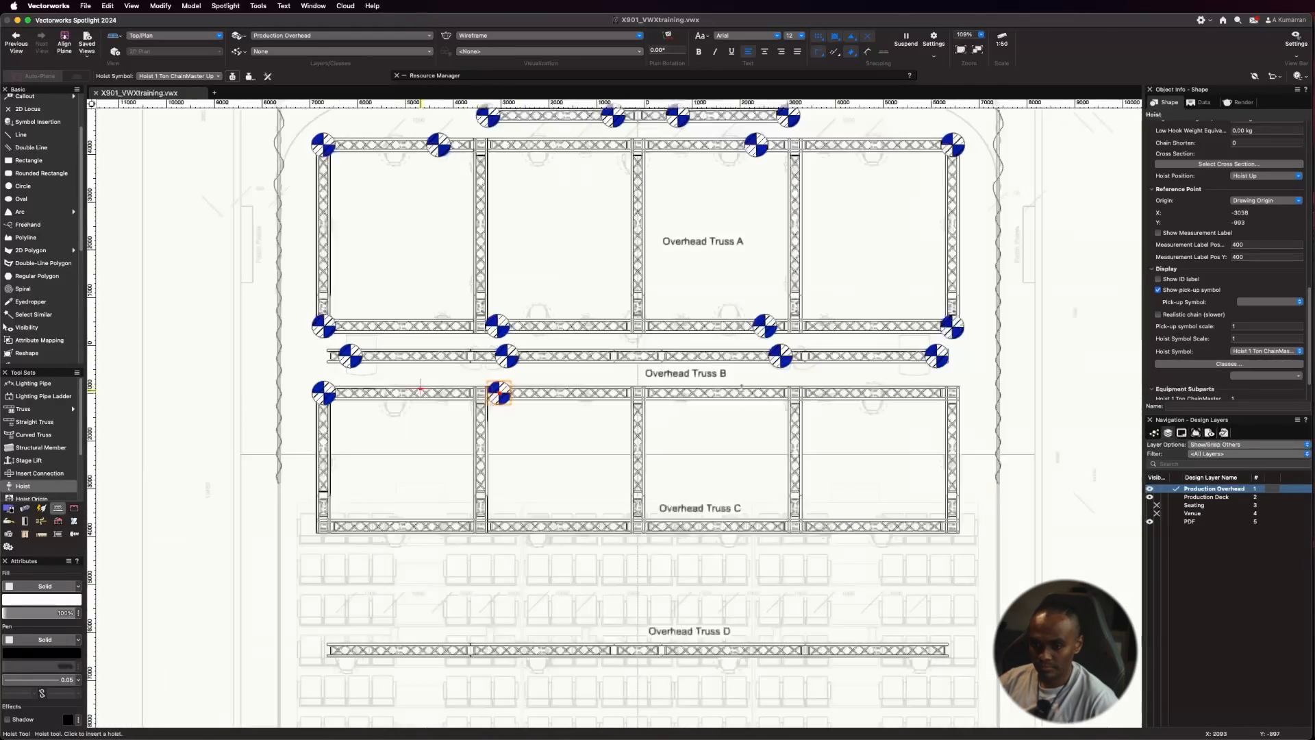
scroll(492, 436, up, 6)
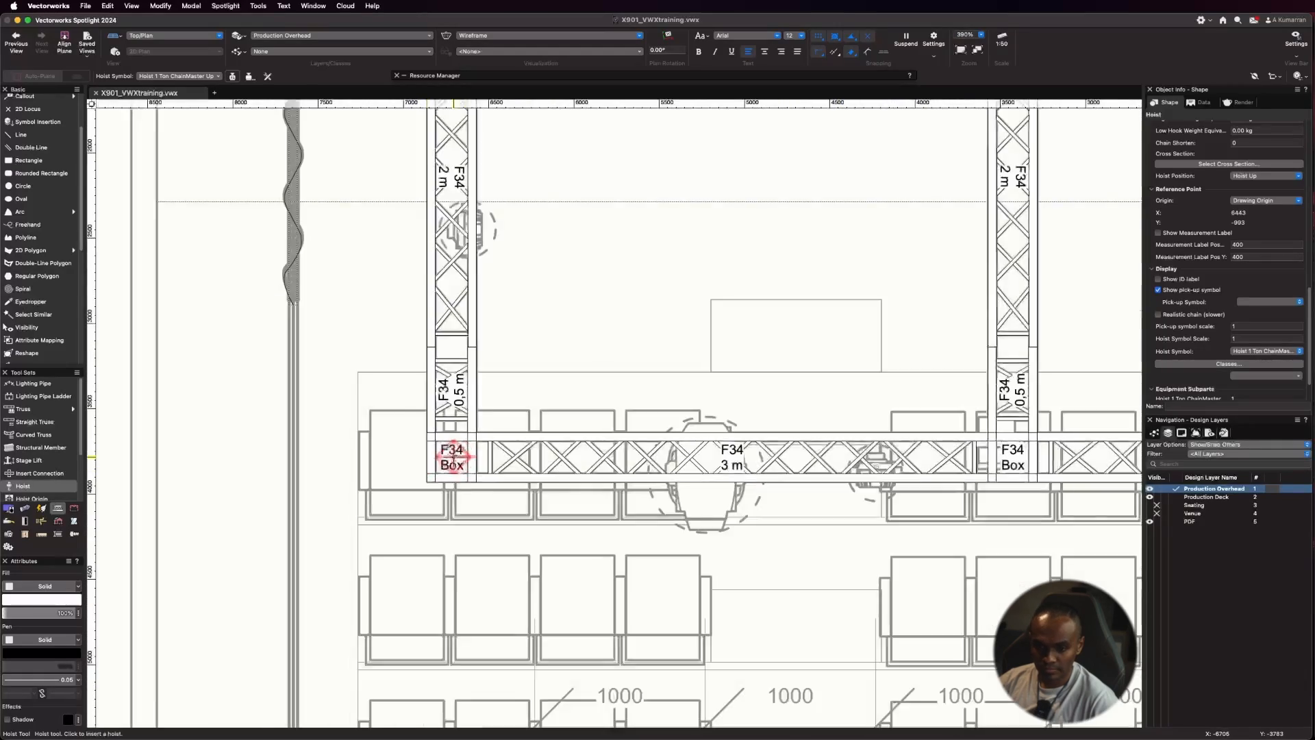
click(452, 458)
scroll(438, 452, down, 2)
click(835, 451)
scroll(836, 452, down, 5)
scroll(993, 421, up, 5)
click(895, 434)
scroll(598, 401, down, 6)
scroll(753, 406, up, 6)
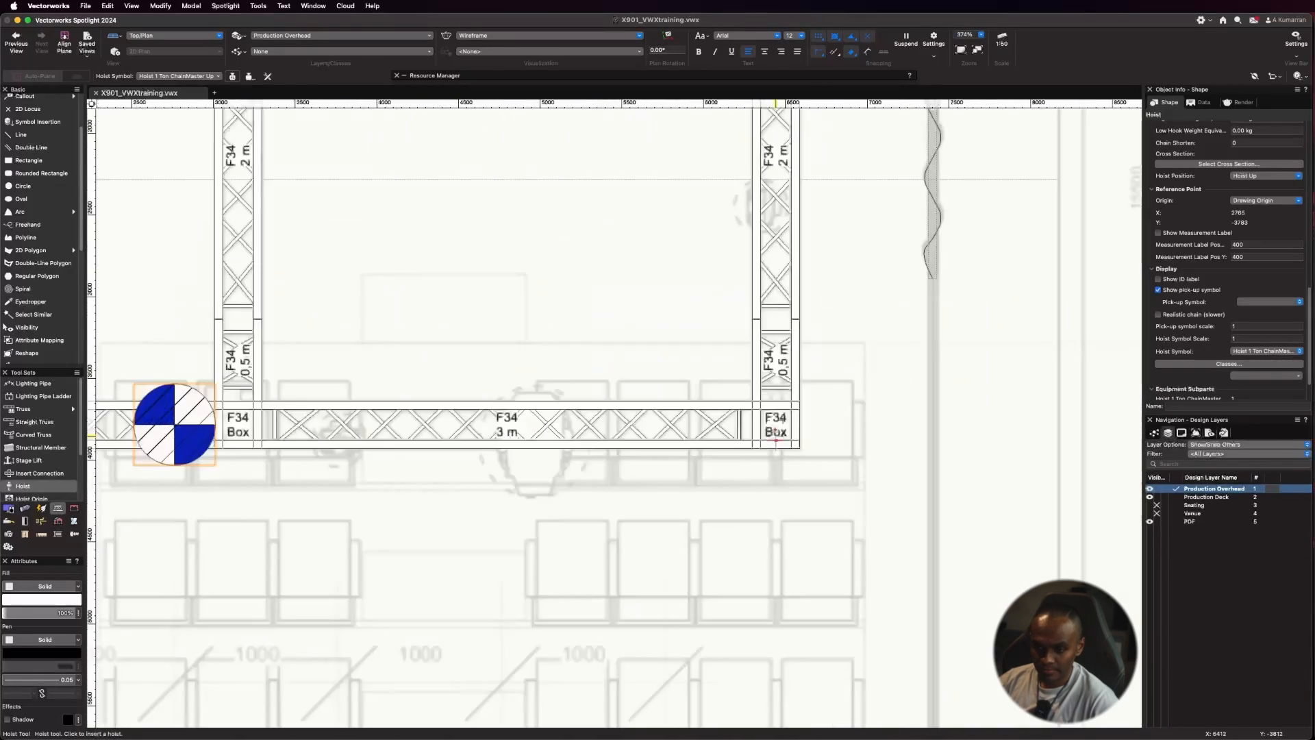
click(774, 422)
scroll(781, 404, down, 5)
Step: Place four hoists along Overhead Truss D: one near each end and two in between, one of them at X about 2500
scroll(506, 423, up, 2)
click(306, 436)
click(476, 436)
click(732, 435)
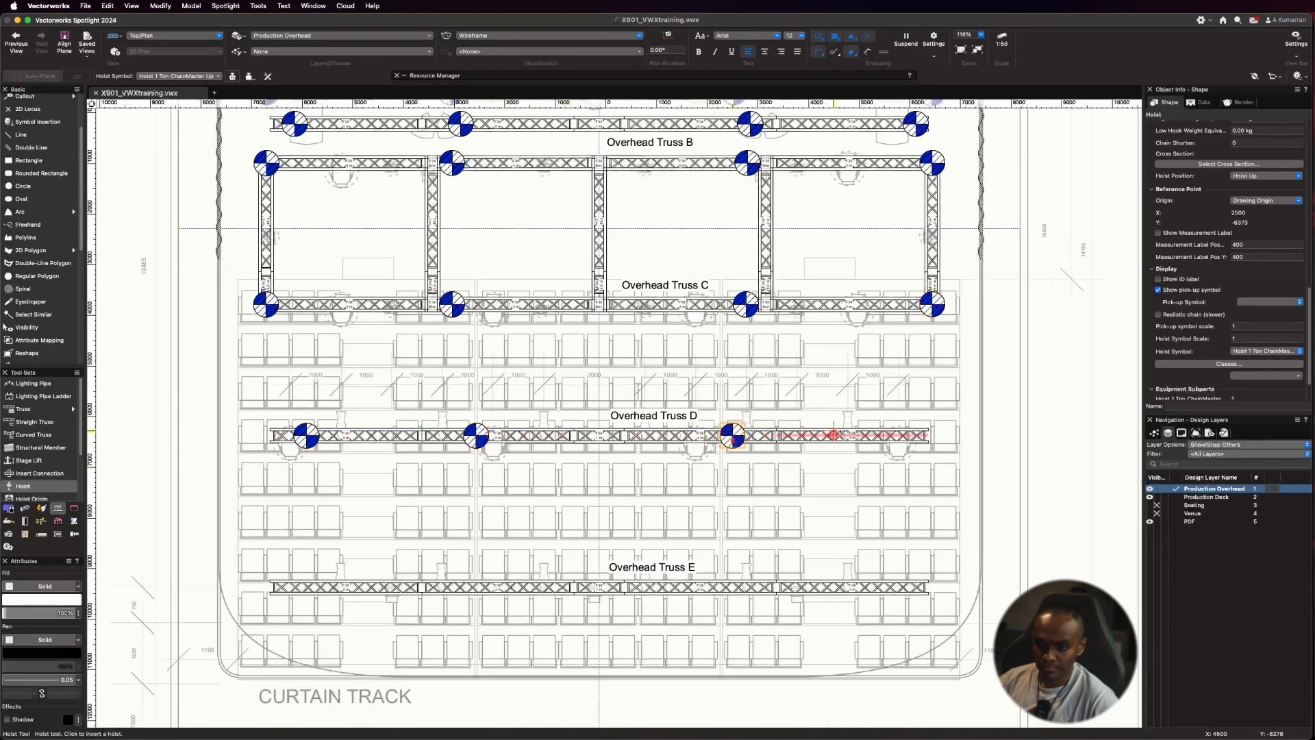
click(890, 435)
Step: Place four hoists along Overhead Truss E: one near each end, plus X about -2710 and 2480
click(311, 587)
click(469, 587)
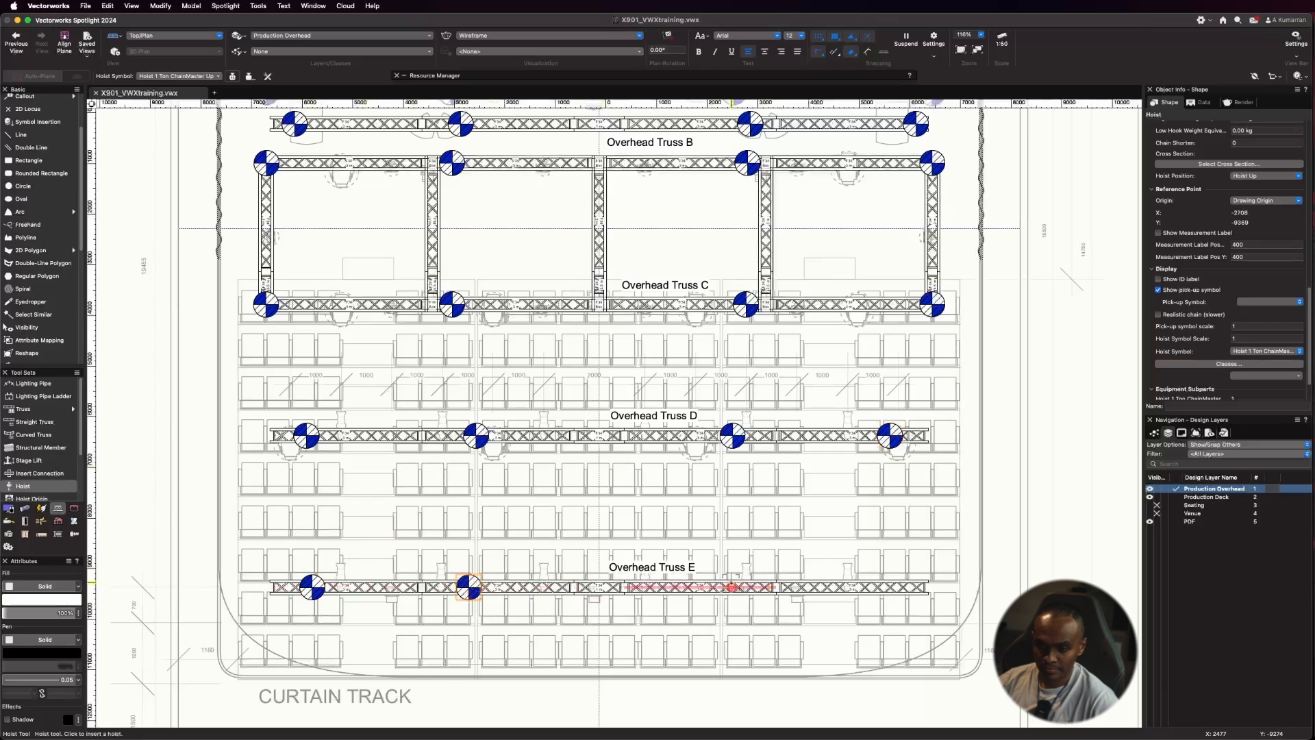
click(731, 587)
click(901, 587)
scroll(891, 596, down, 4)
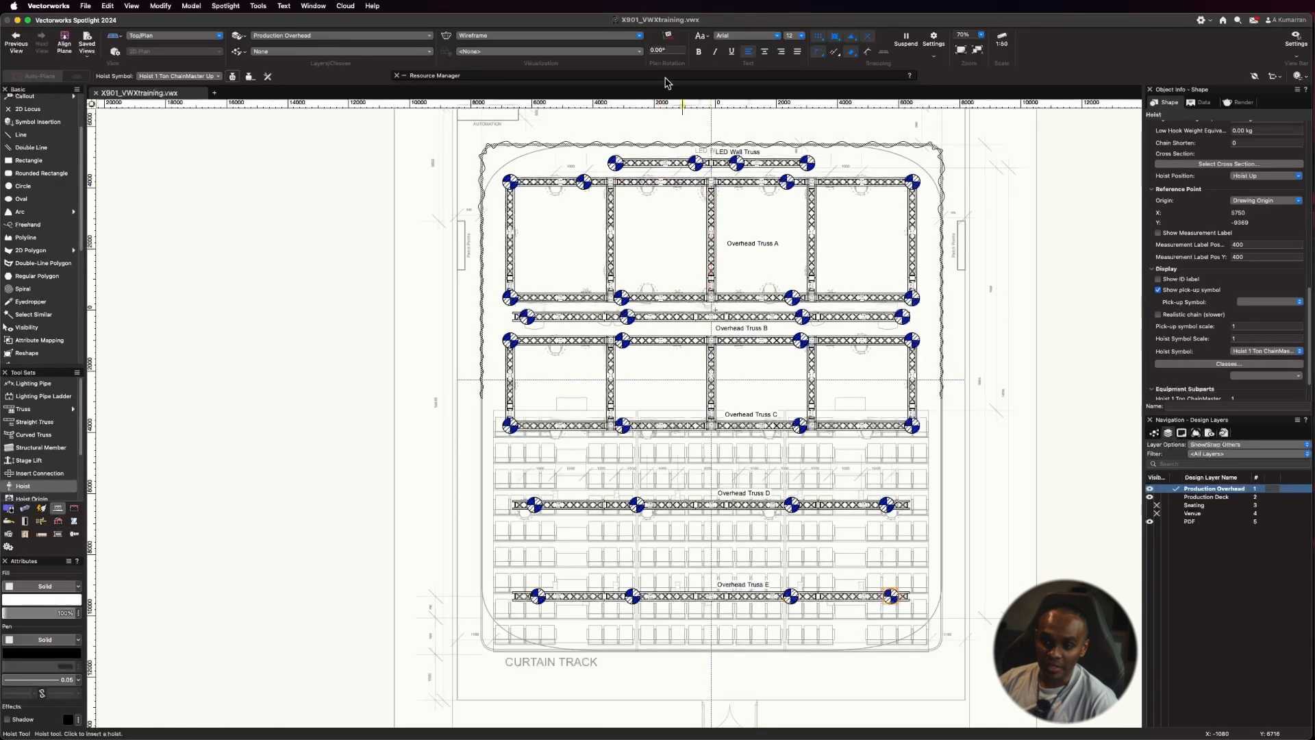
Step: Distribute the four LED Wall Truss hoists horizontally with equal spacing
scroll(670, 118, up, 4)
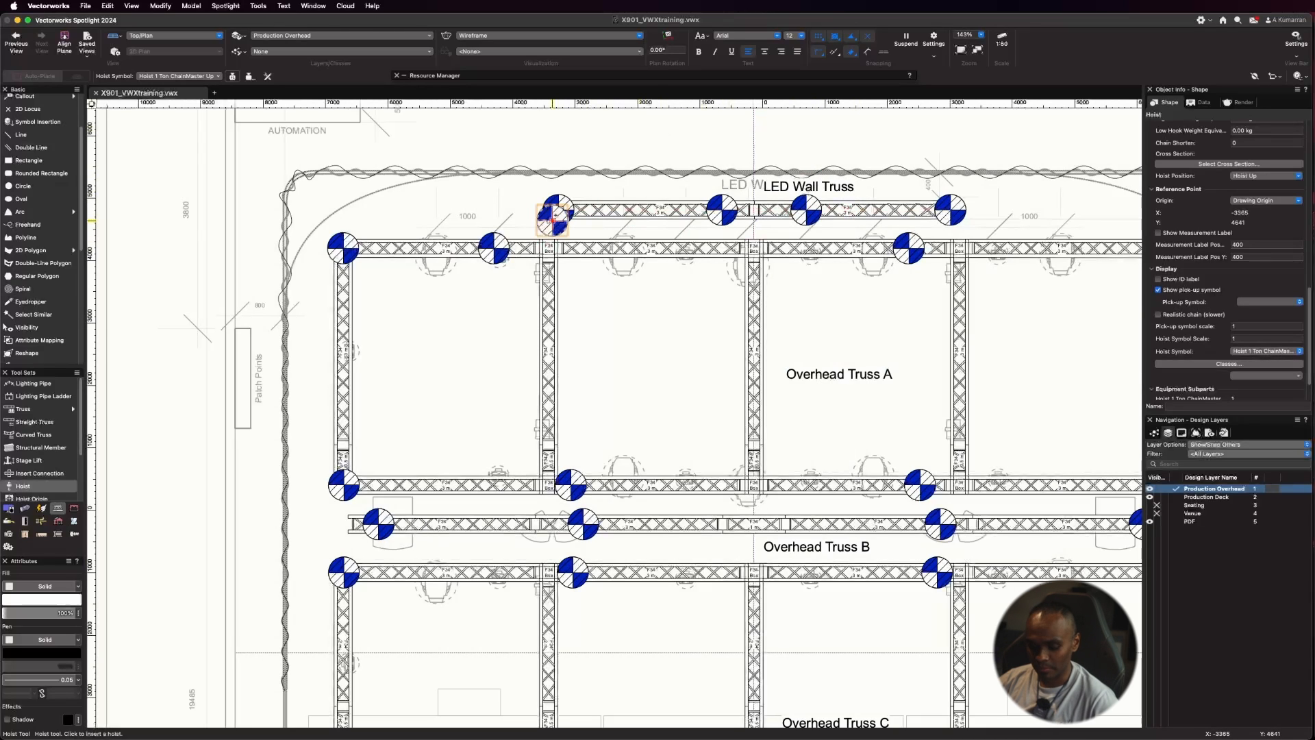
click(555, 216)
key(x)
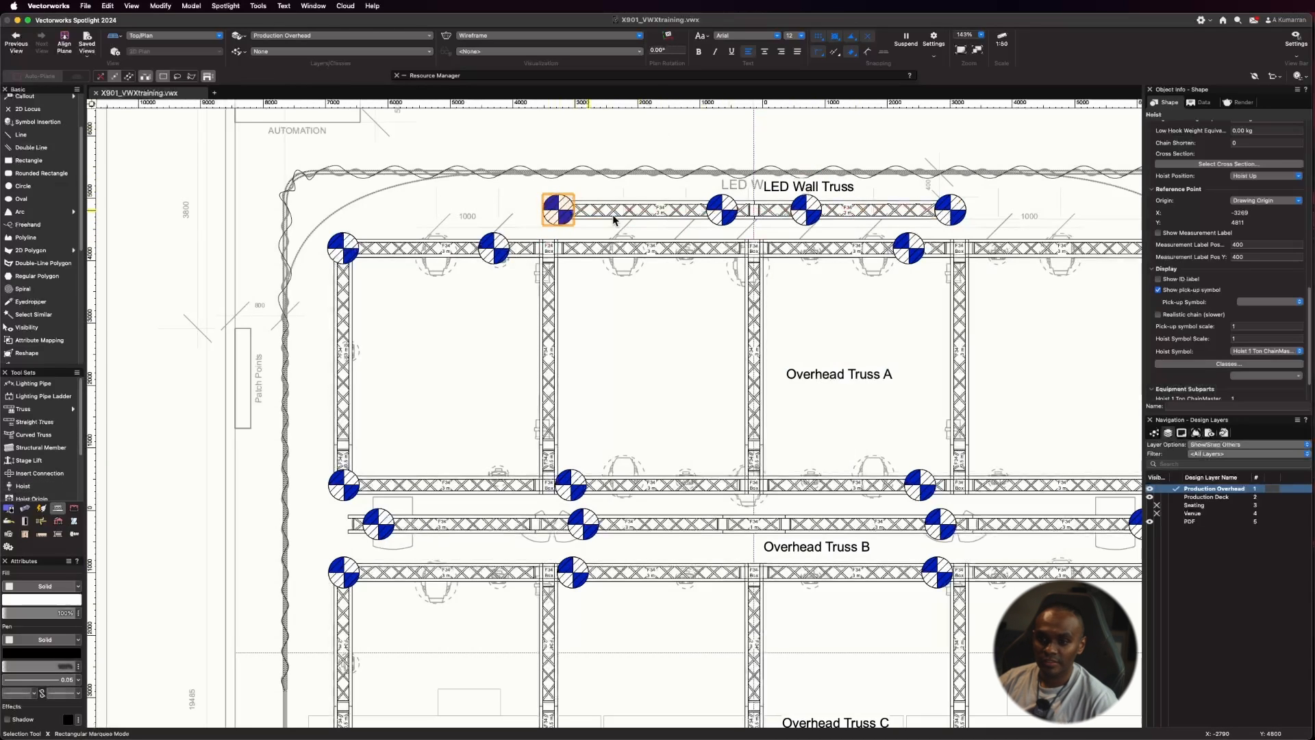
shift+click(722, 210)
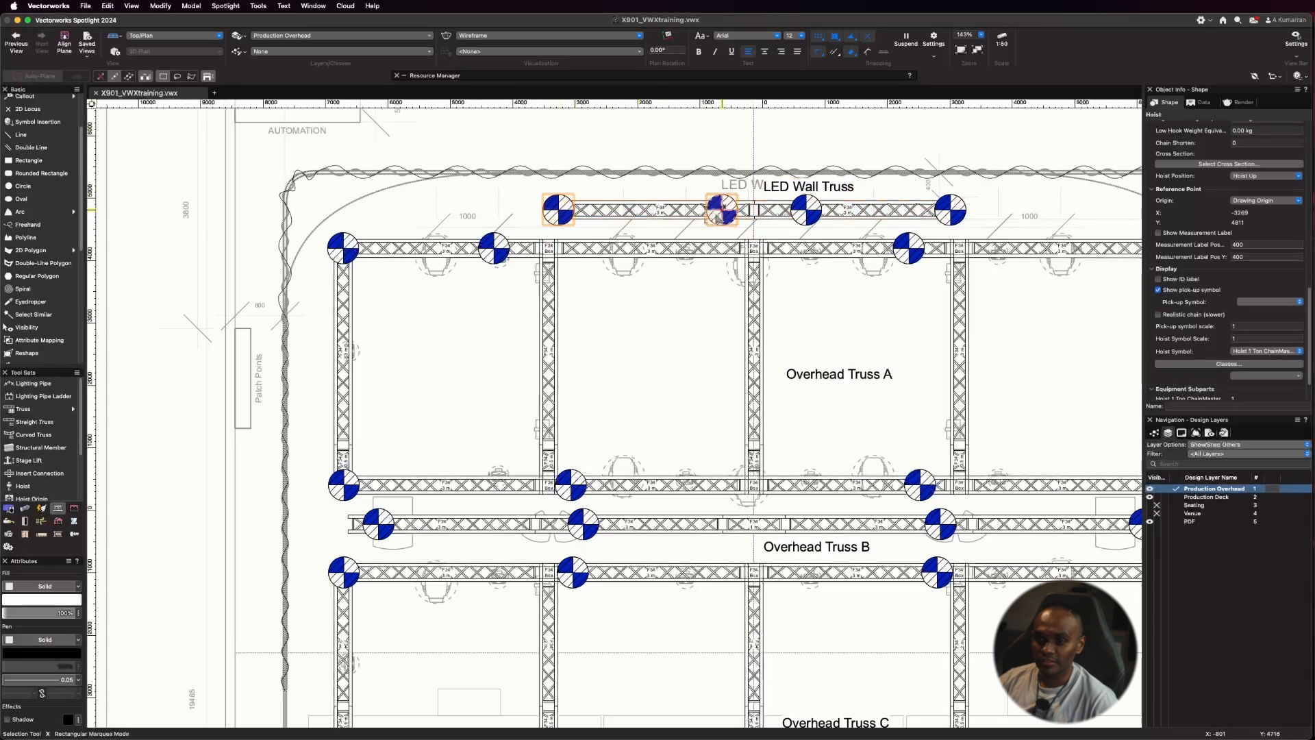
shift+click(960, 218)
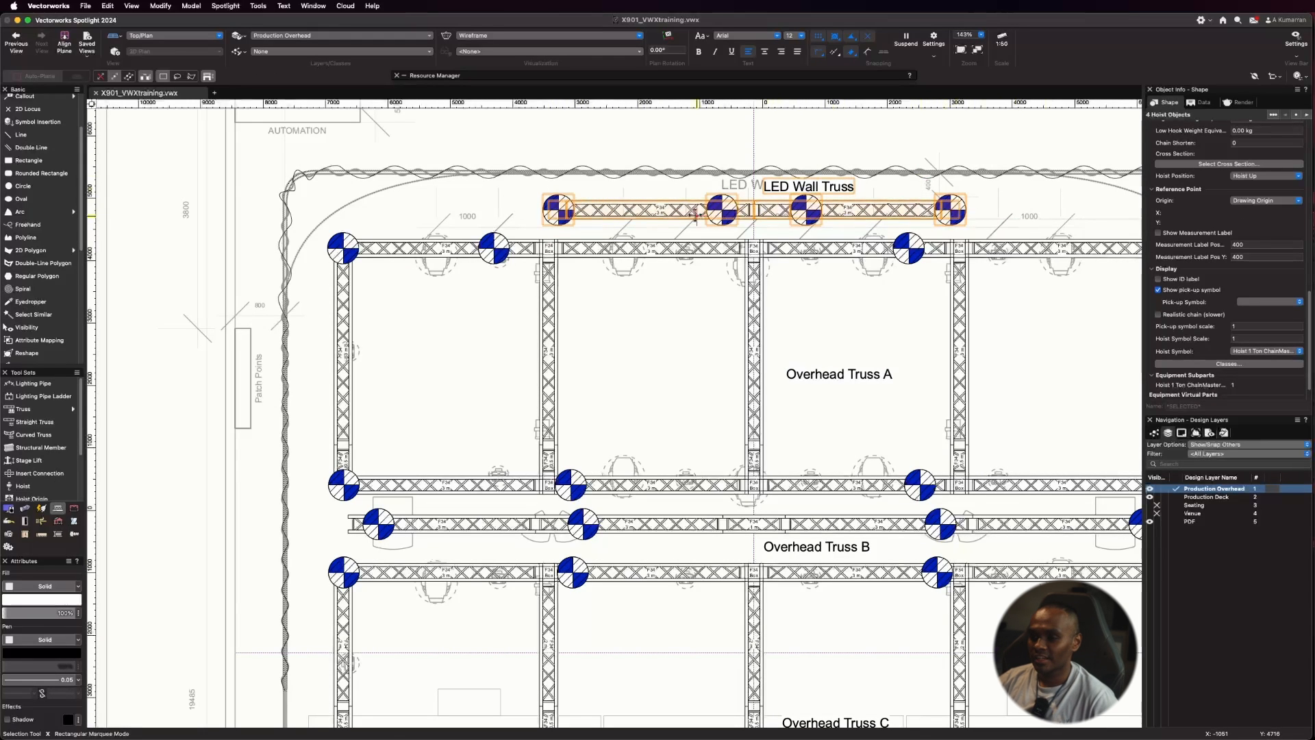
scroll(946, 196, up, 3)
right_click(945, 226)
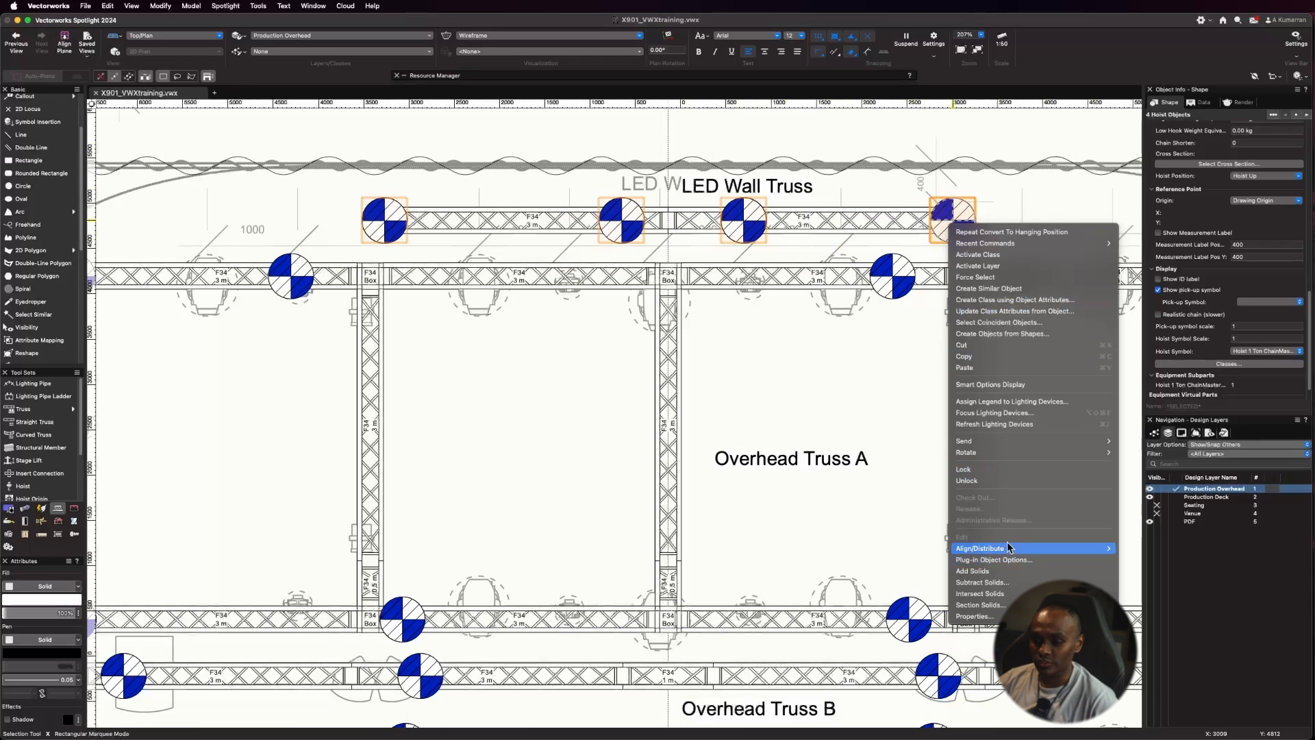
mouse_move(1006, 546)
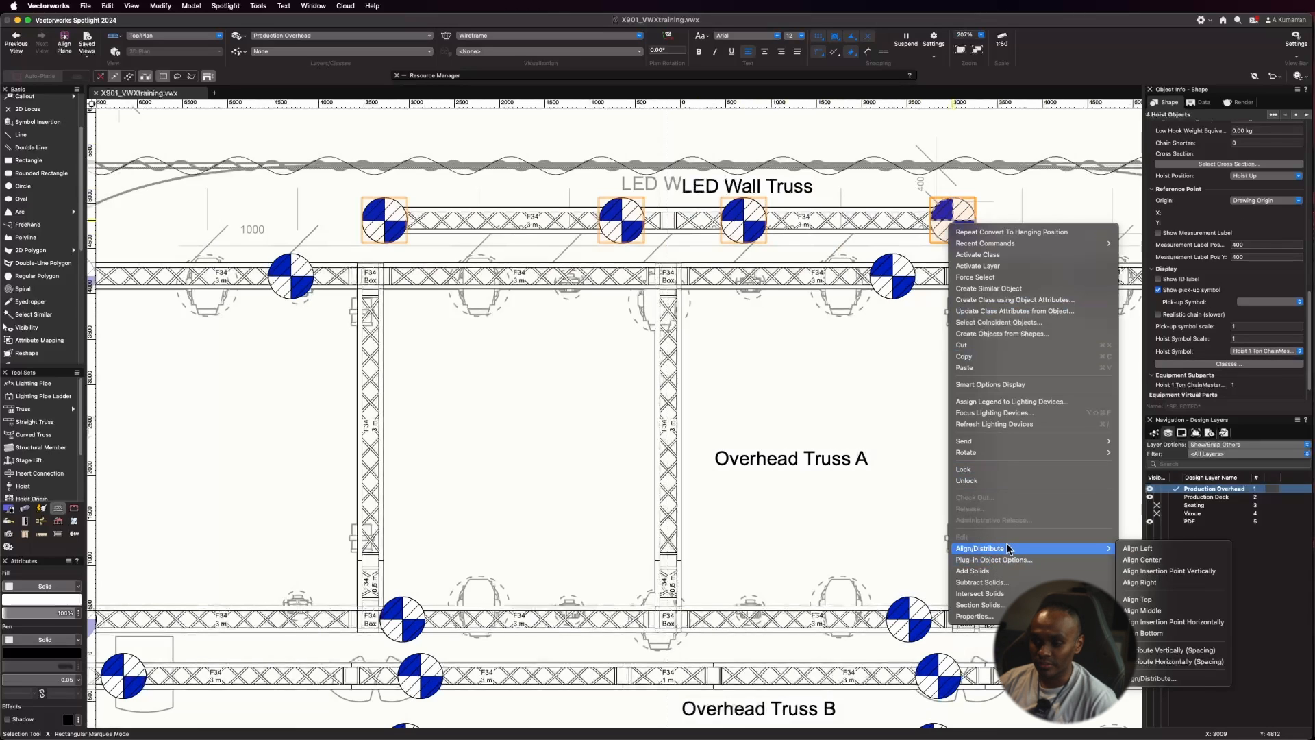
click(1164, 662)
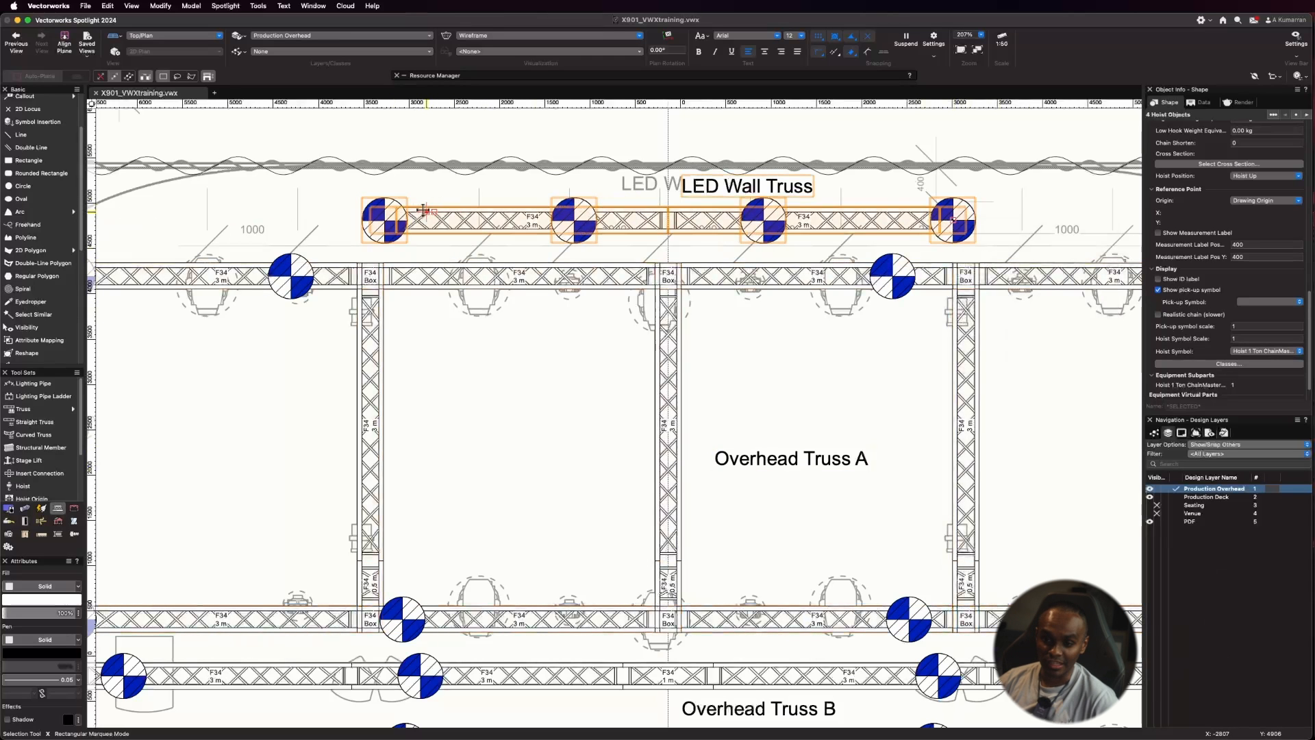
Step: Distribute the four hoists on Overhead Truss A's upstage chord horizontally with equal spacing
scroll(423, 209, down, 3)
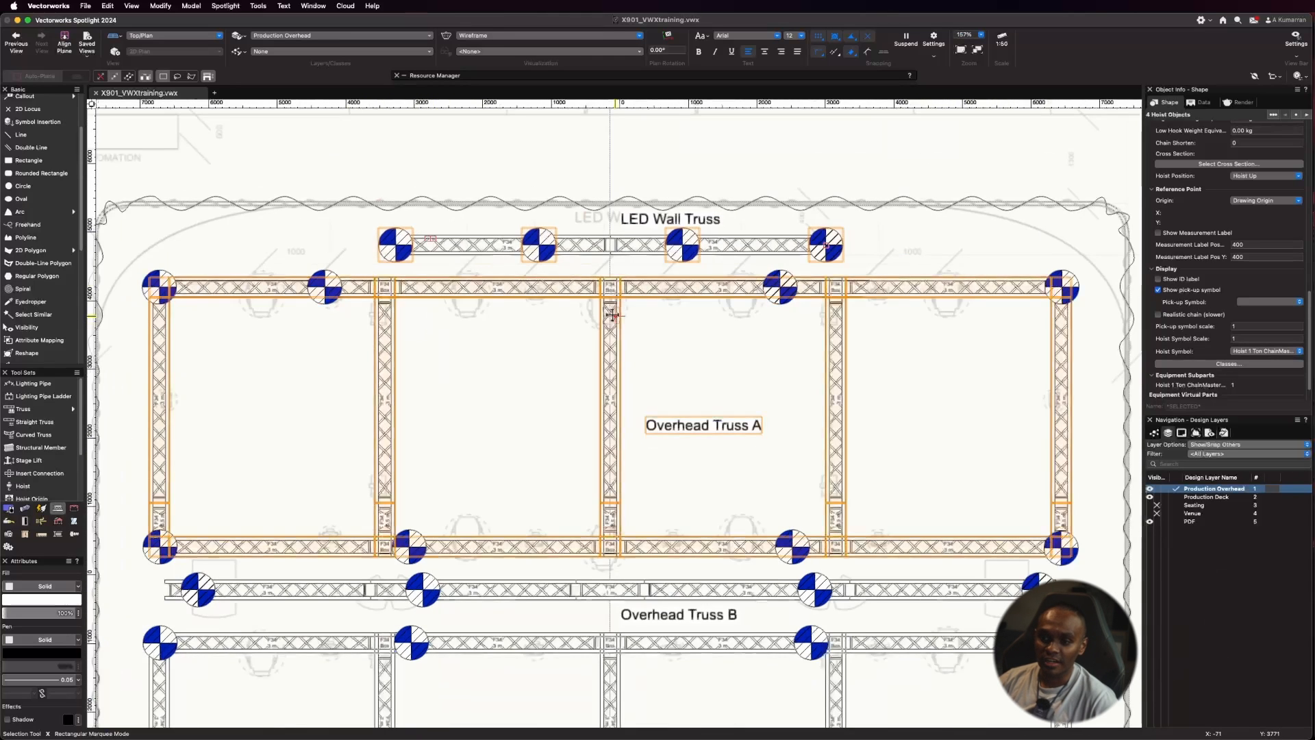
scroll(611, 313, up, 2)
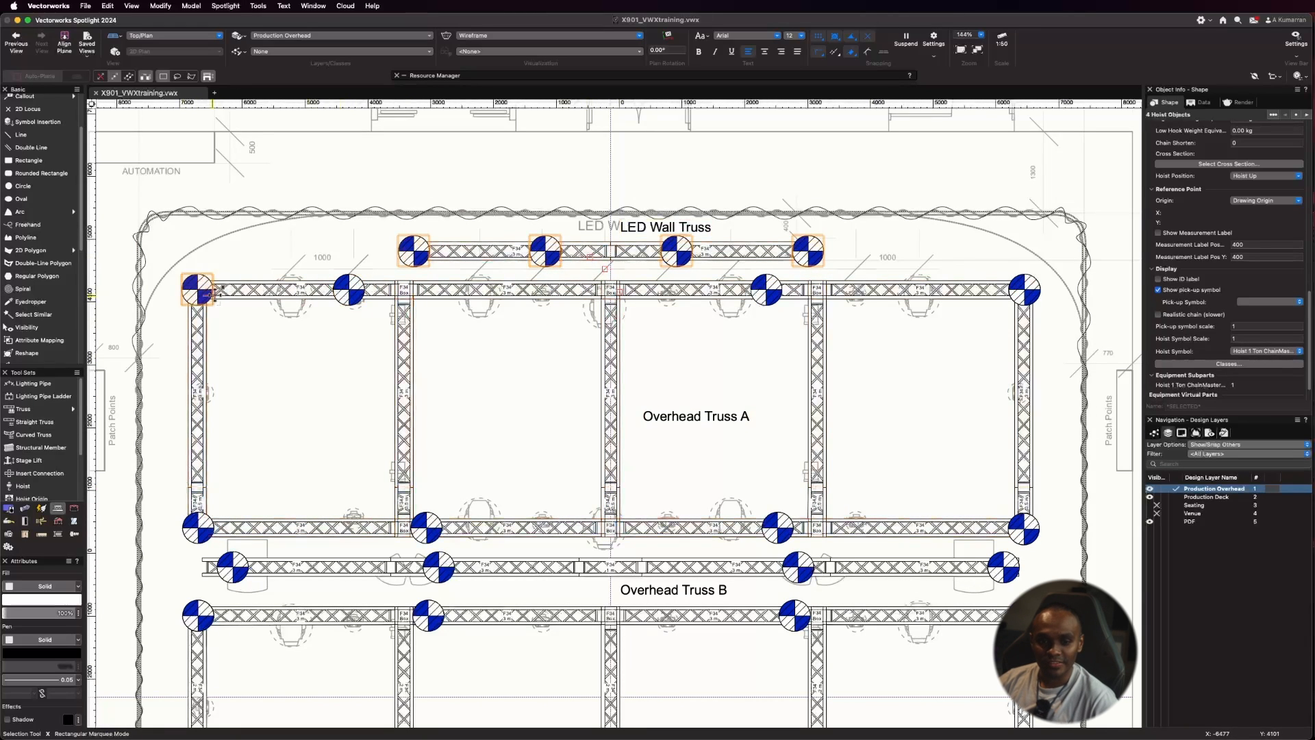
click(200, 288)
shift+click(350, 289)
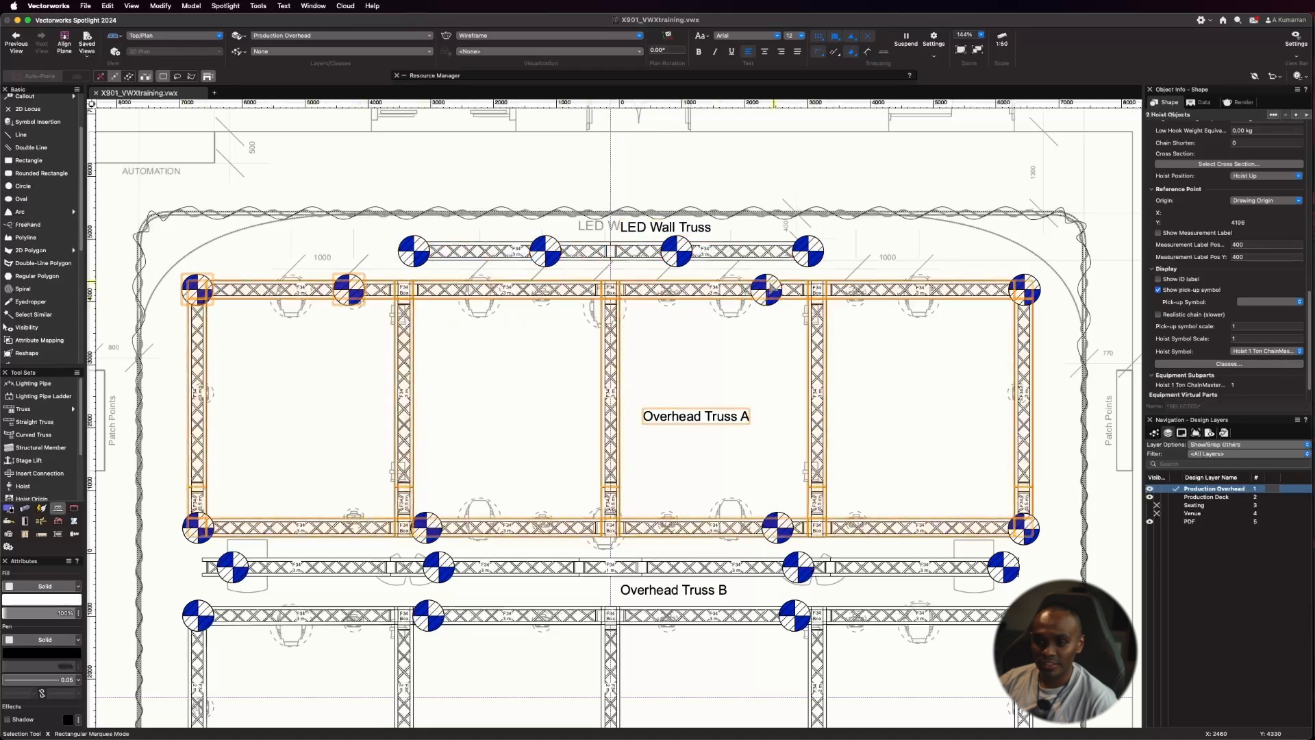
shift+click(766, 289)
shift+click(1039, 292)
right_click(1038, 292)
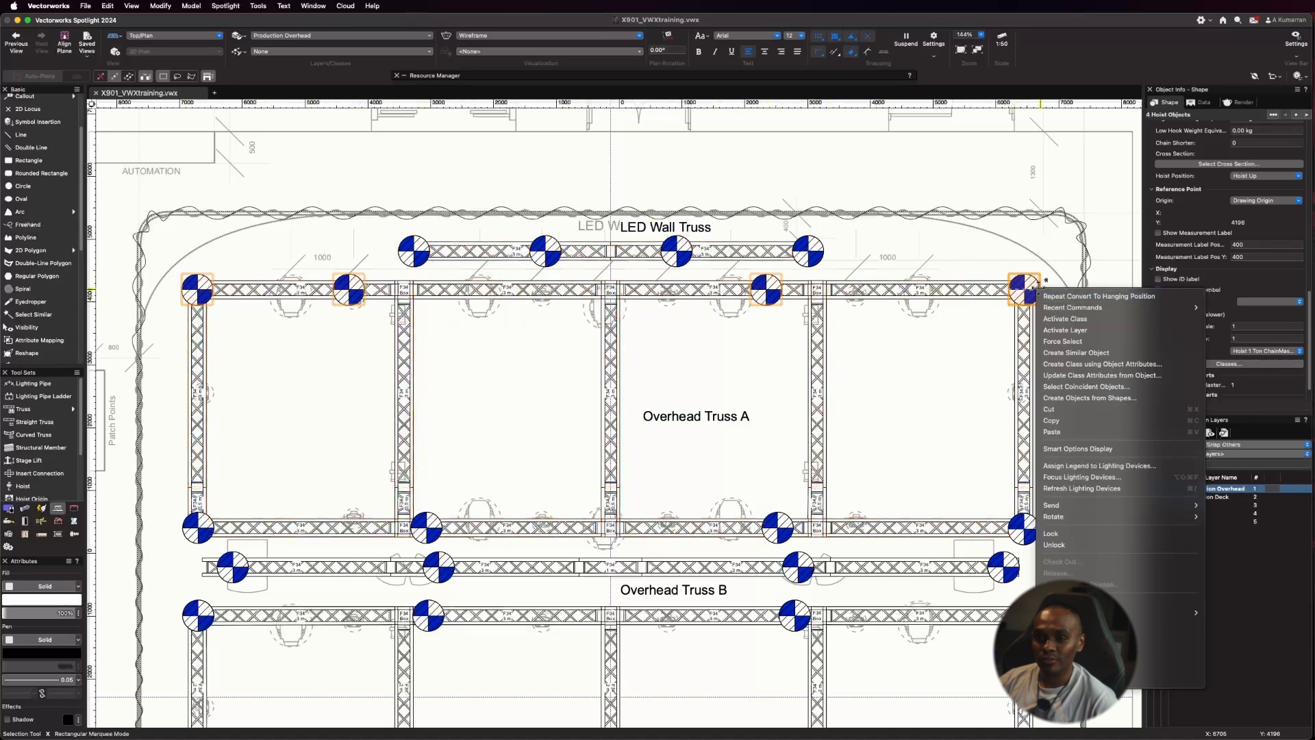
mouse_move(1157, 612)
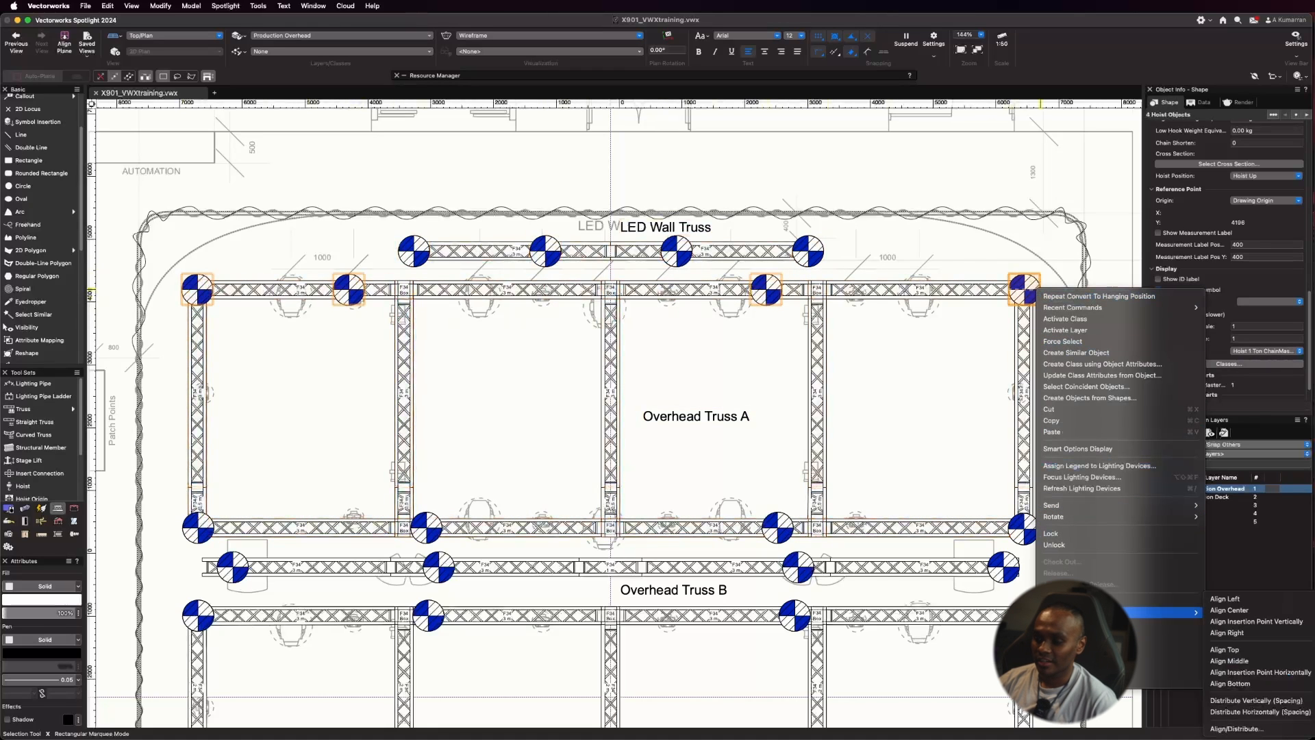
click(1233, 712)
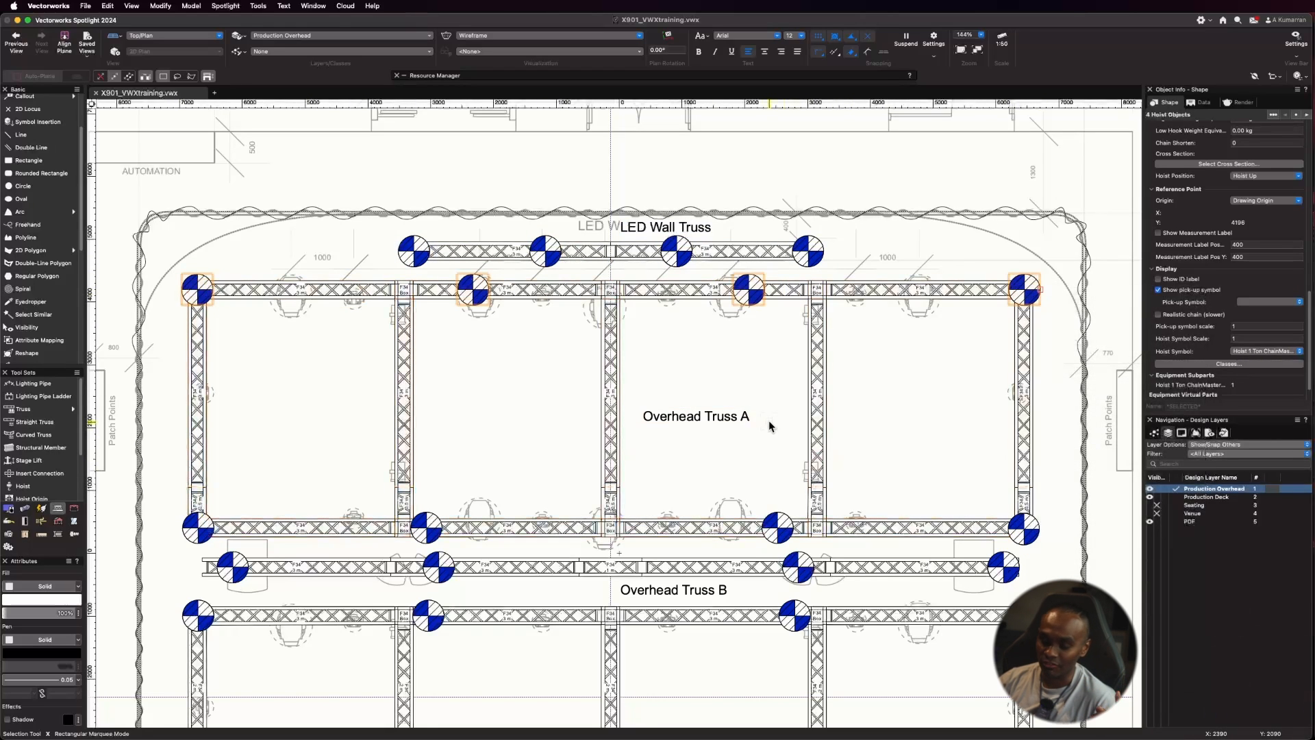
Step: Distribute the four hoists on Overhead Truss A's downstage chord horizontally with equal spacing
scroll(527, 494, down, 1)
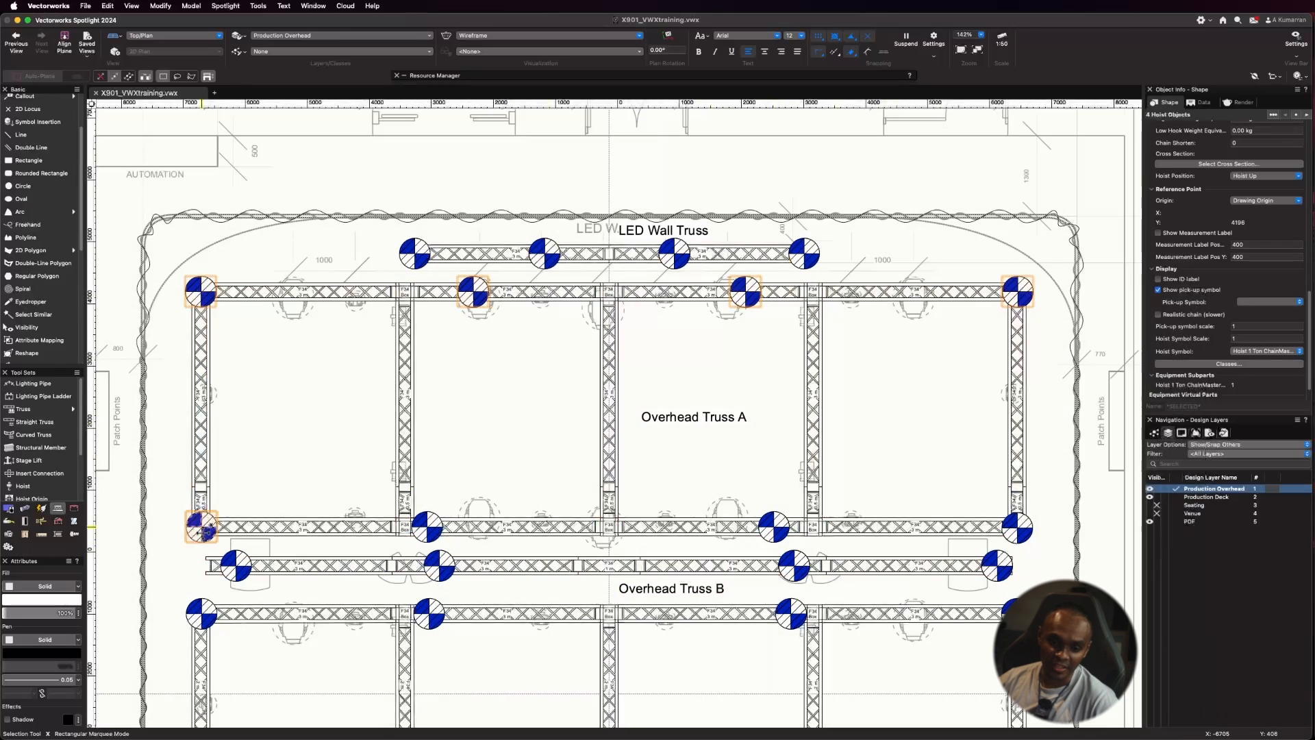
click(201, 528)
shift+click(427, 528)
shift+click(775, 529)
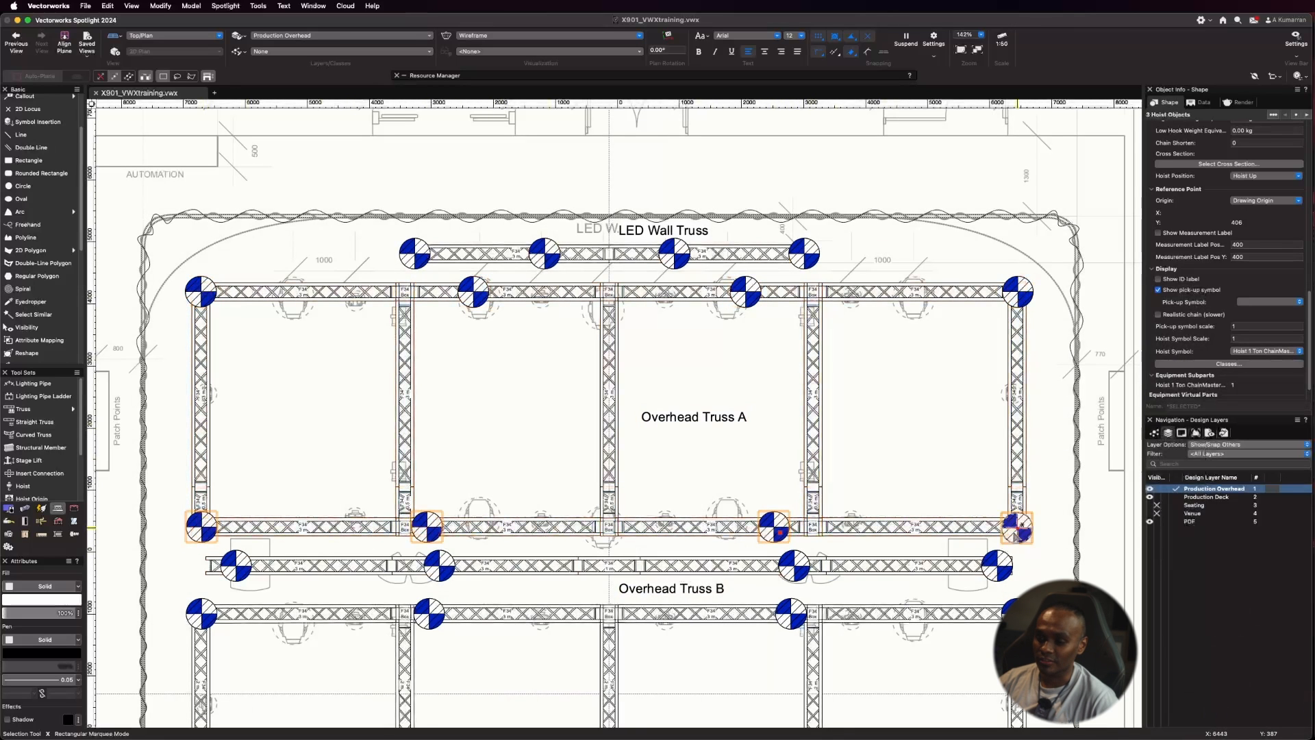
right_click(1026, 526)
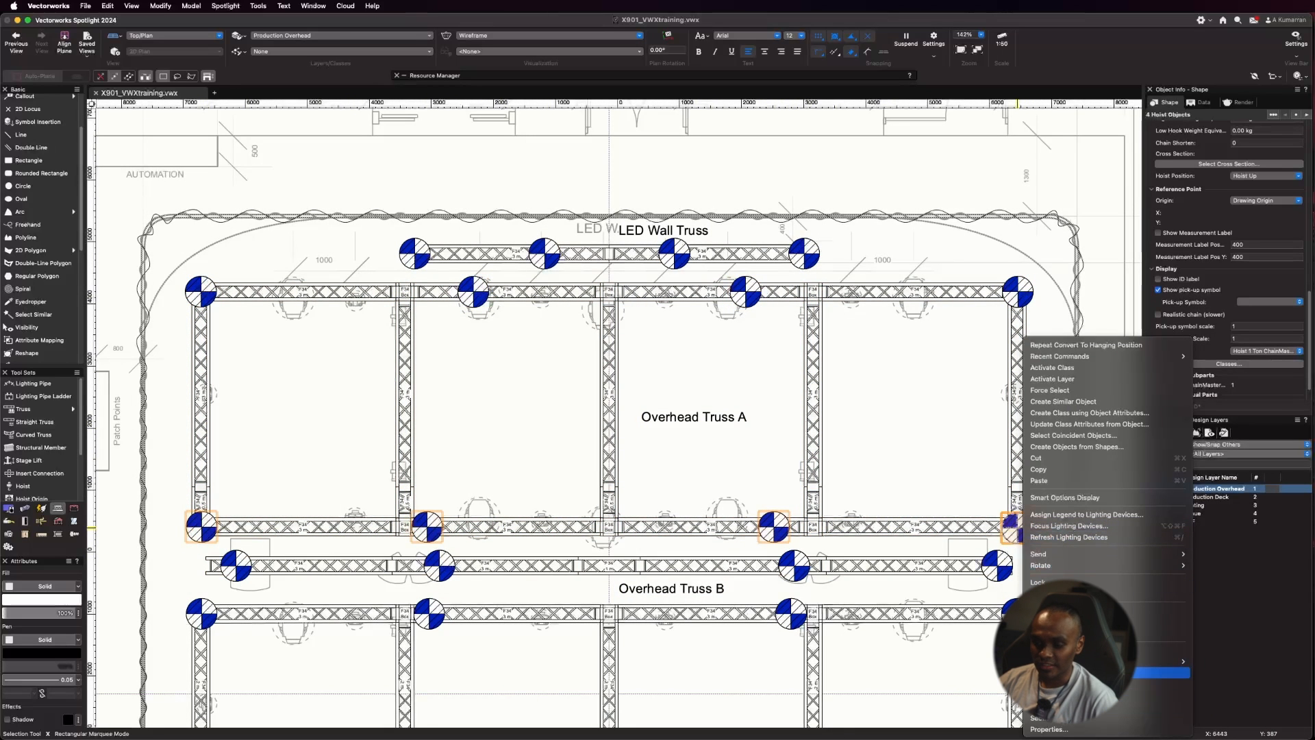
mouse_move(1177, 661)
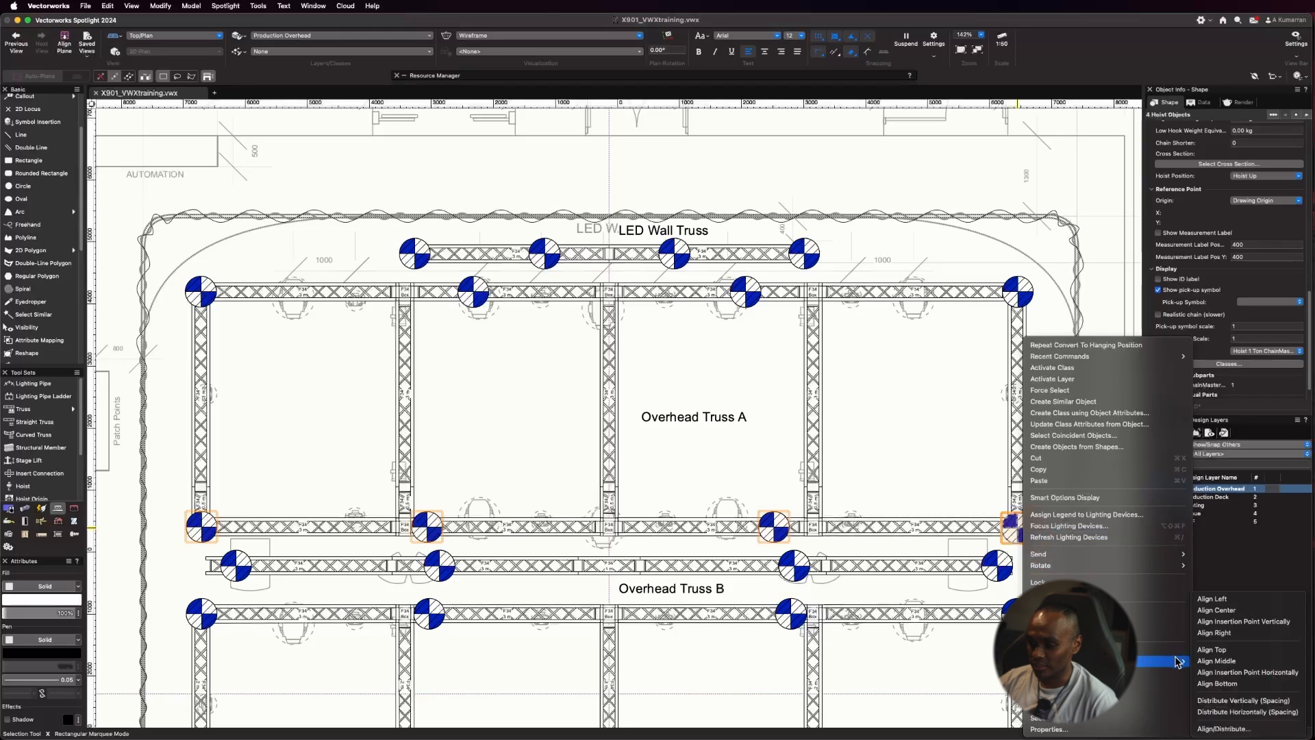
click(1209, 712)
Step: Move Overhead Truss B's leftmost hoist outward along the truss to X about -6400
scroll(907, 329, down, 2)
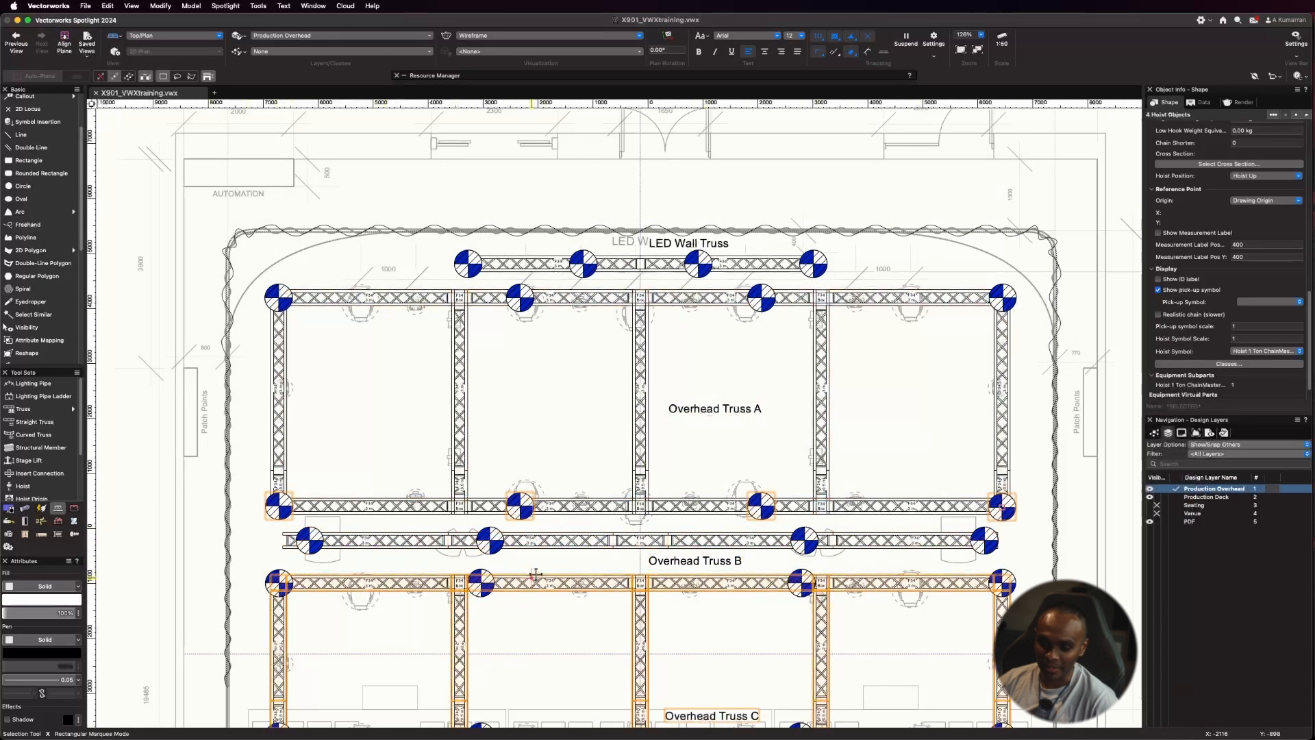
scroll(287, 542, up, 5)
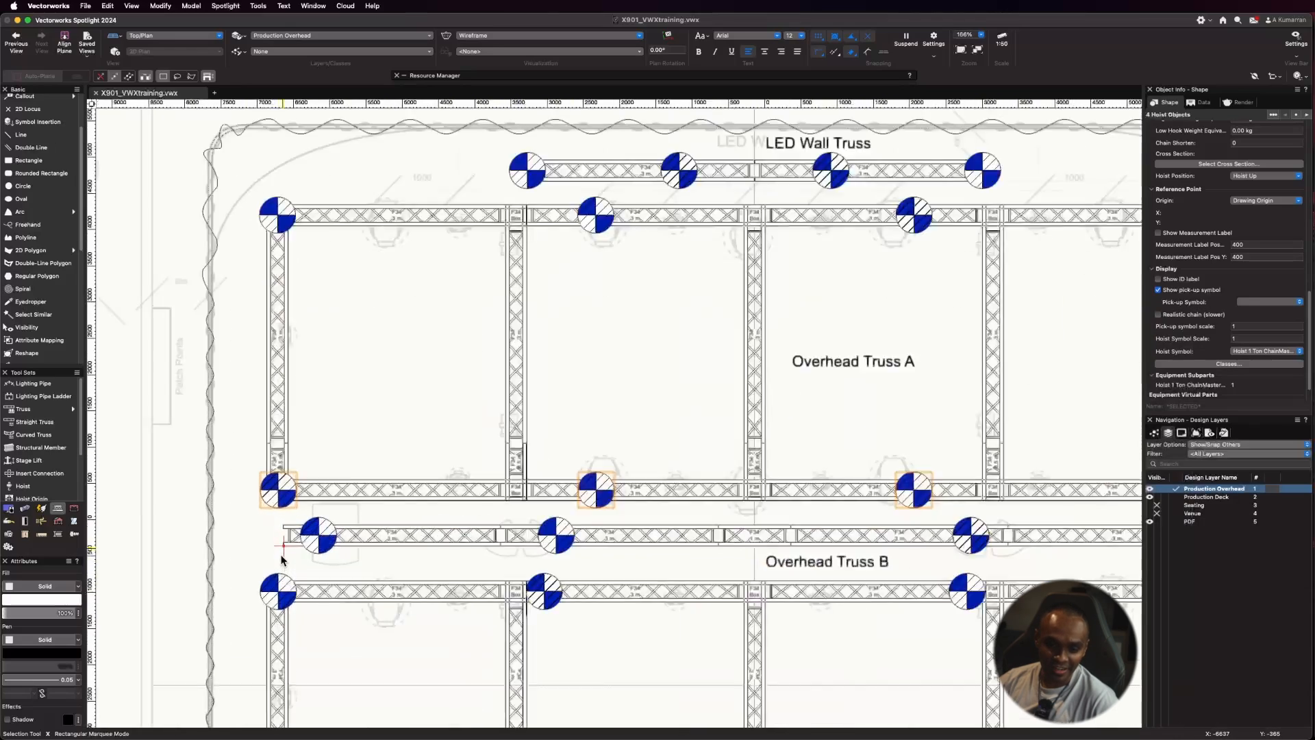
click(310, 541)
drag(411, 497, 350, 493)
Step: Distribute the four hoists on Overhead Truss B horizontally with equal spacing
scroll(181, 460, down, 5)
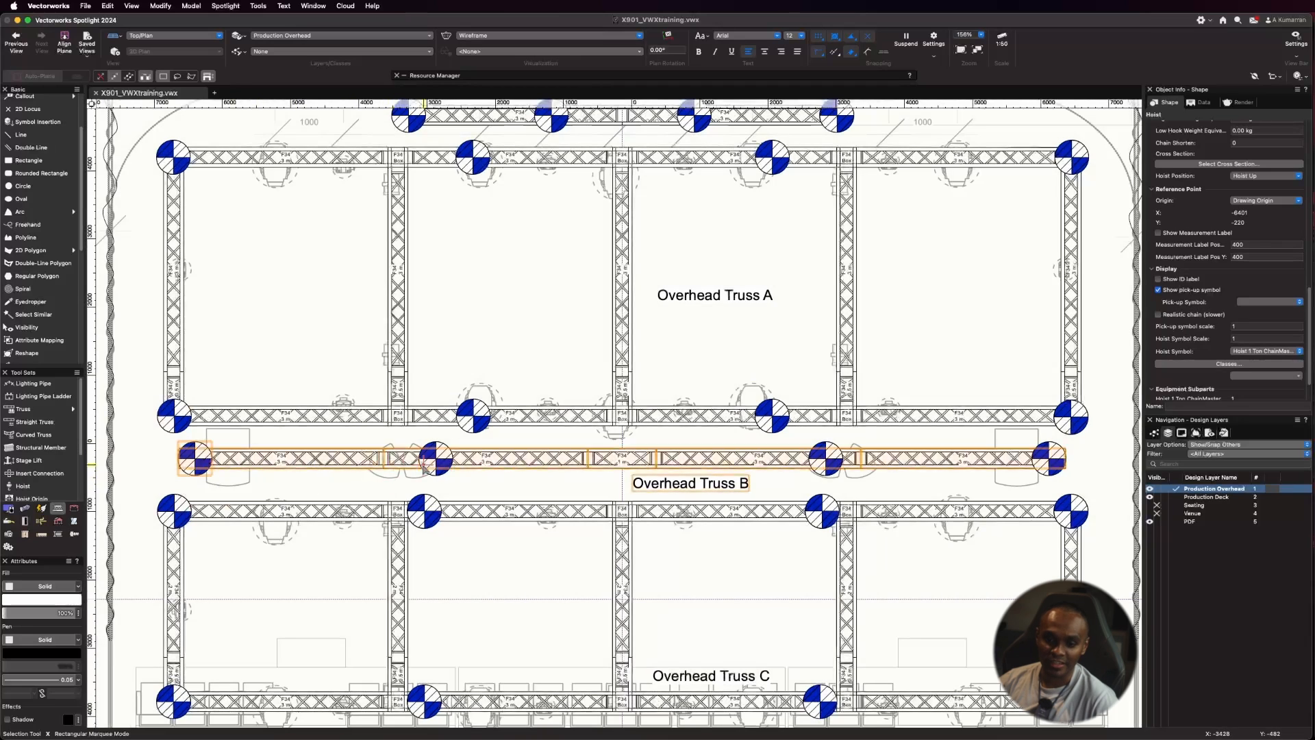
shift+click(435, 458)
shift+click(825, 458)
shift+click(1048, 457)
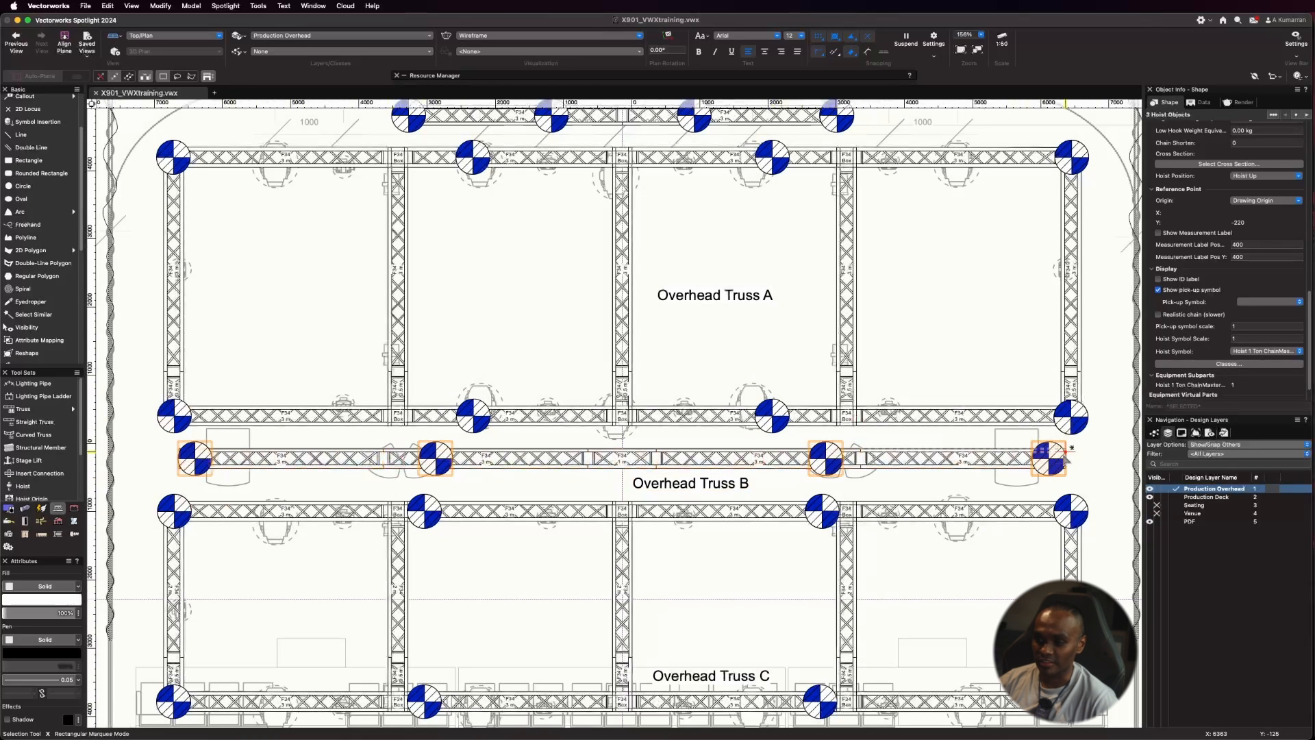
right_click(1052, 458)
mouse_move(1178, 661)
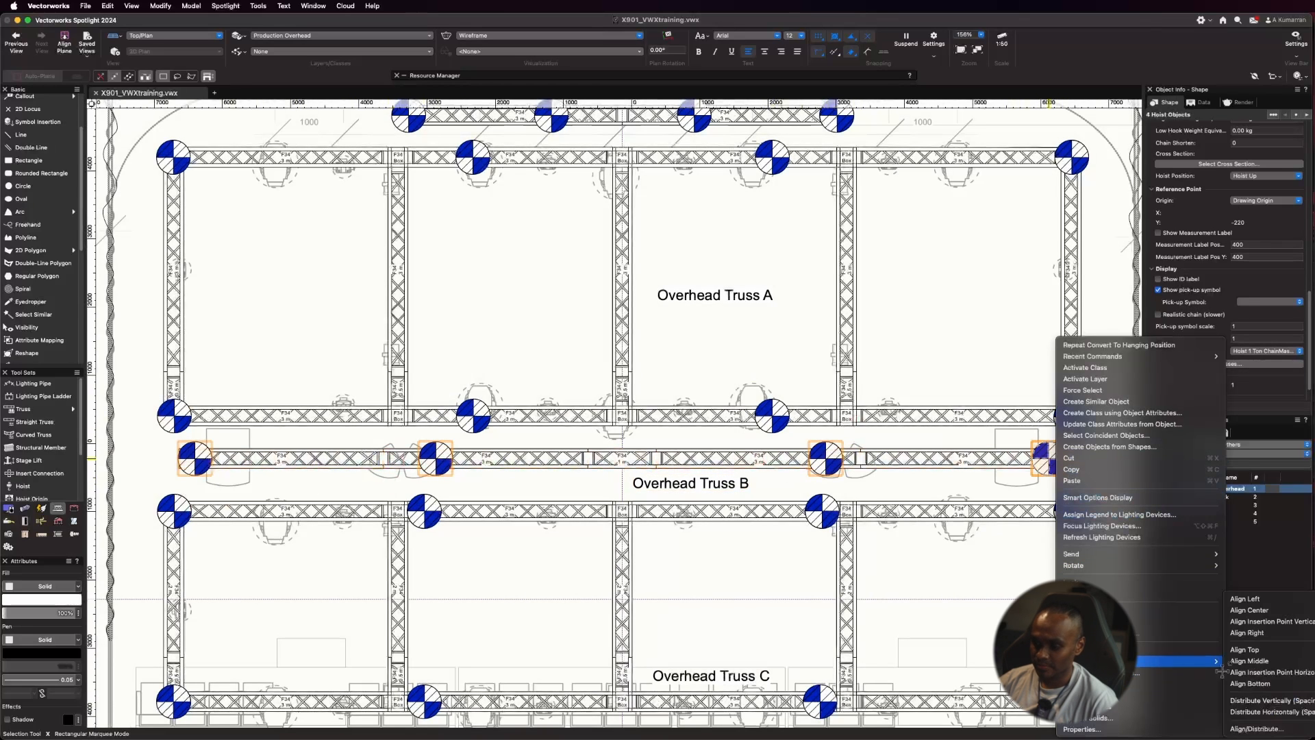
click(1268, 712)
Step: Distribute the four hoists on Overhead Truss C's upstage chord horizontally with equal spacing
scroll(681, 318, down, 3)
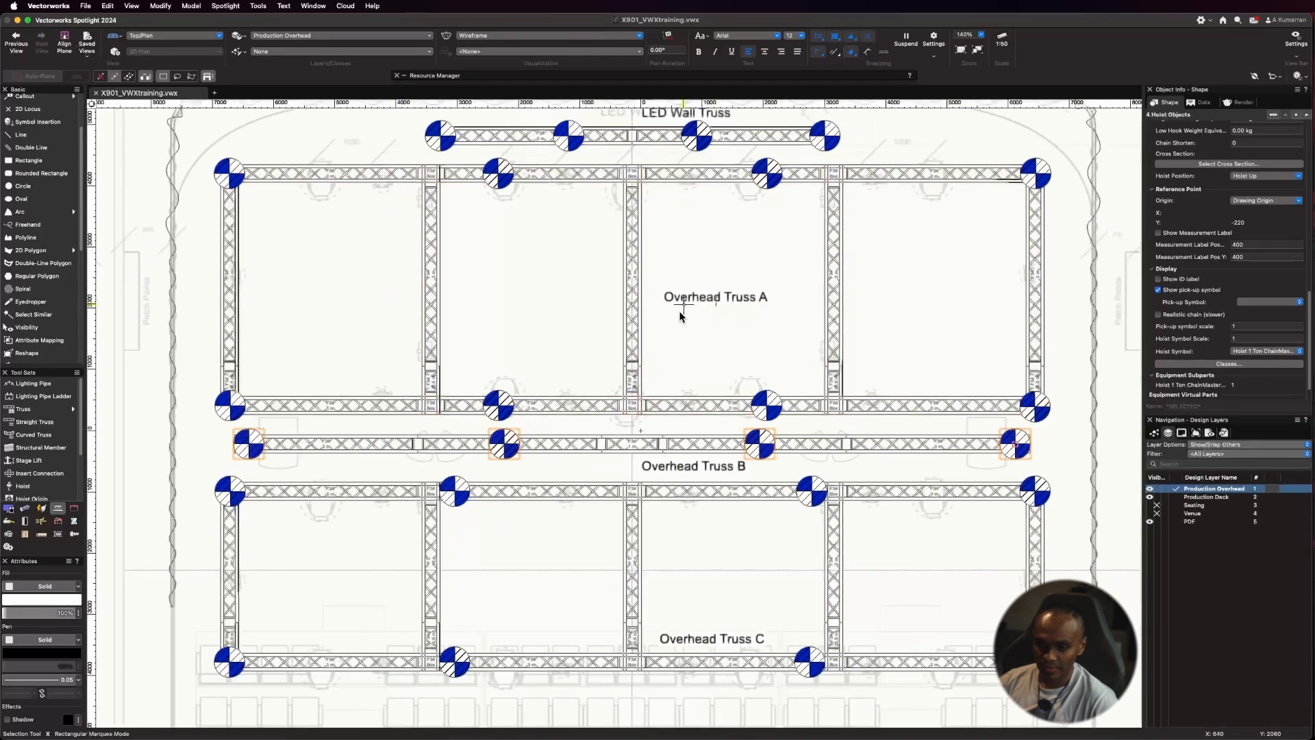
click(306, 466)
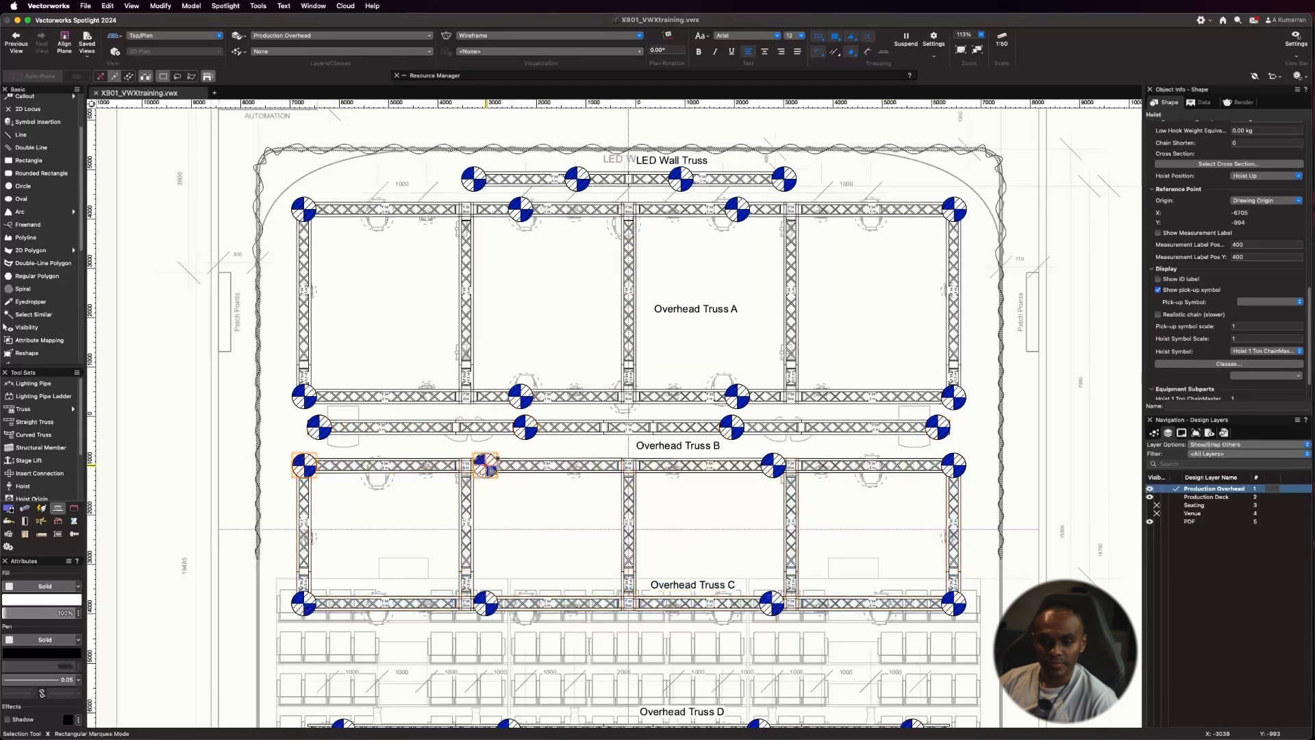
shift+click(486, 465)
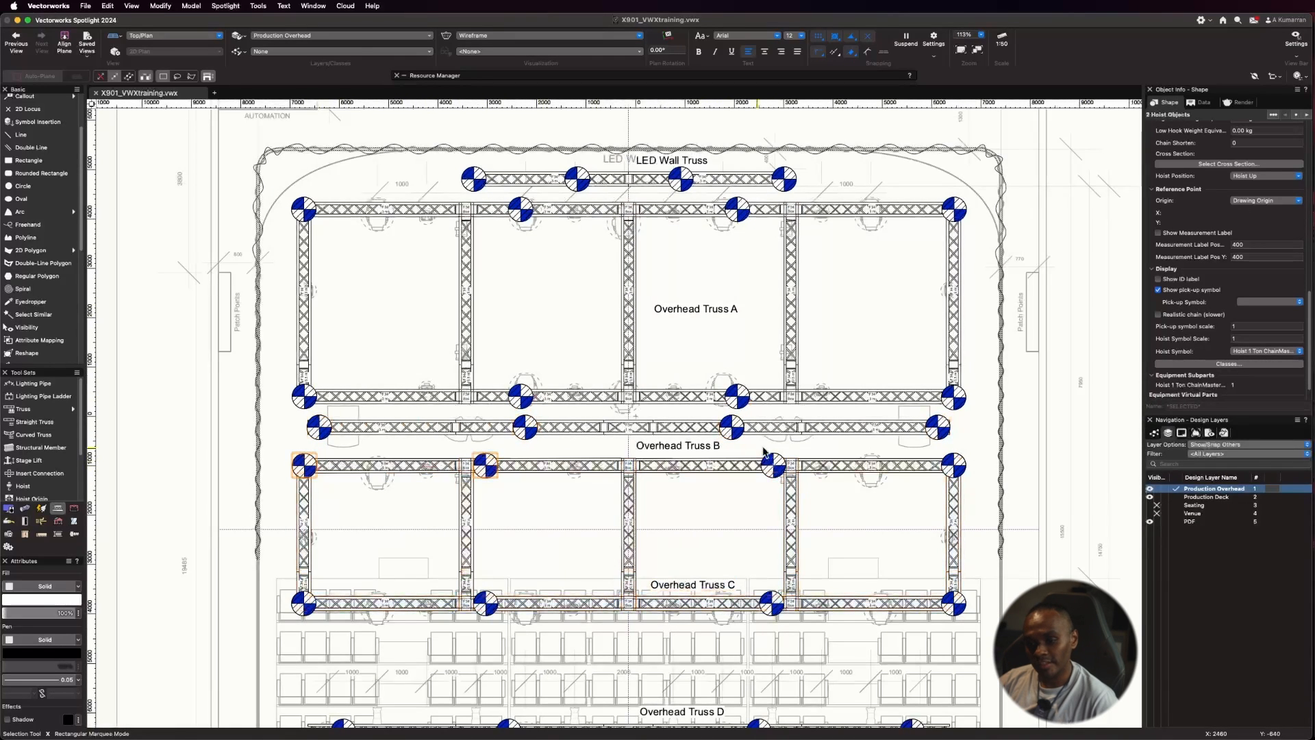
shift+click(959, 468)
right_click(773, 465)
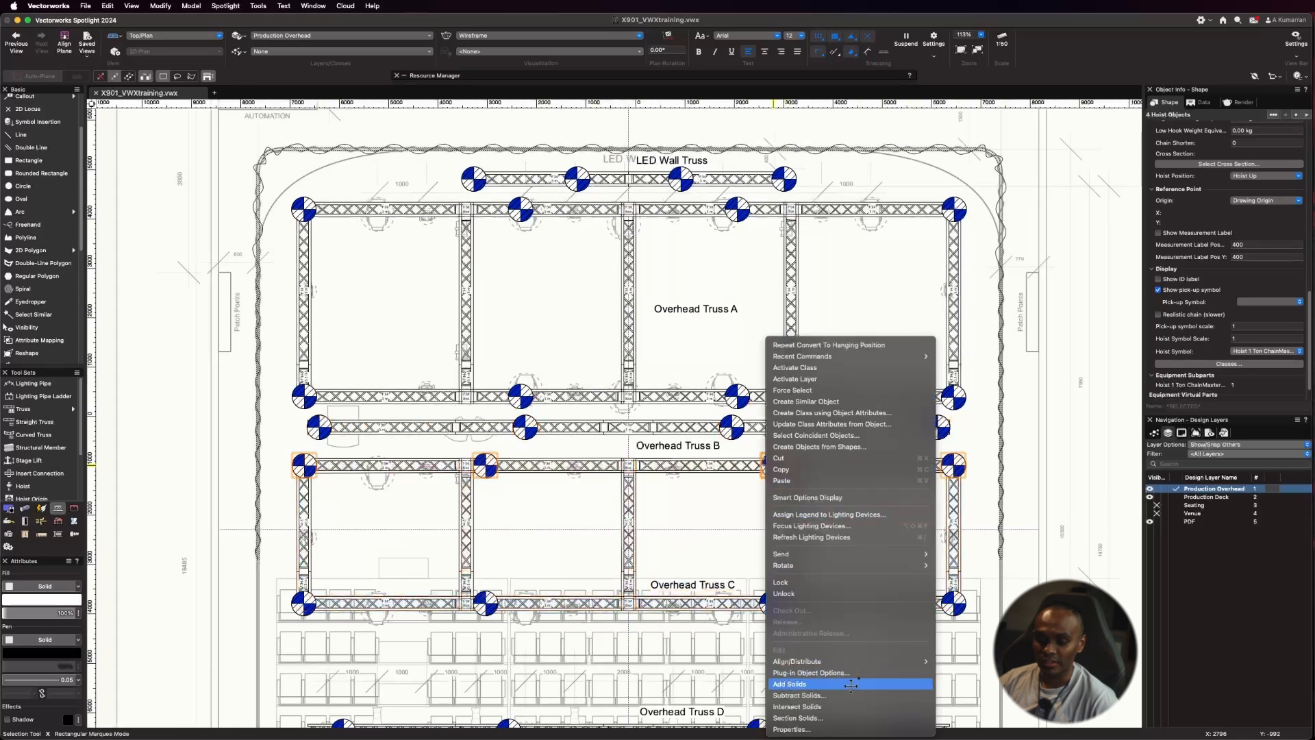
mouse_move(822, 661)
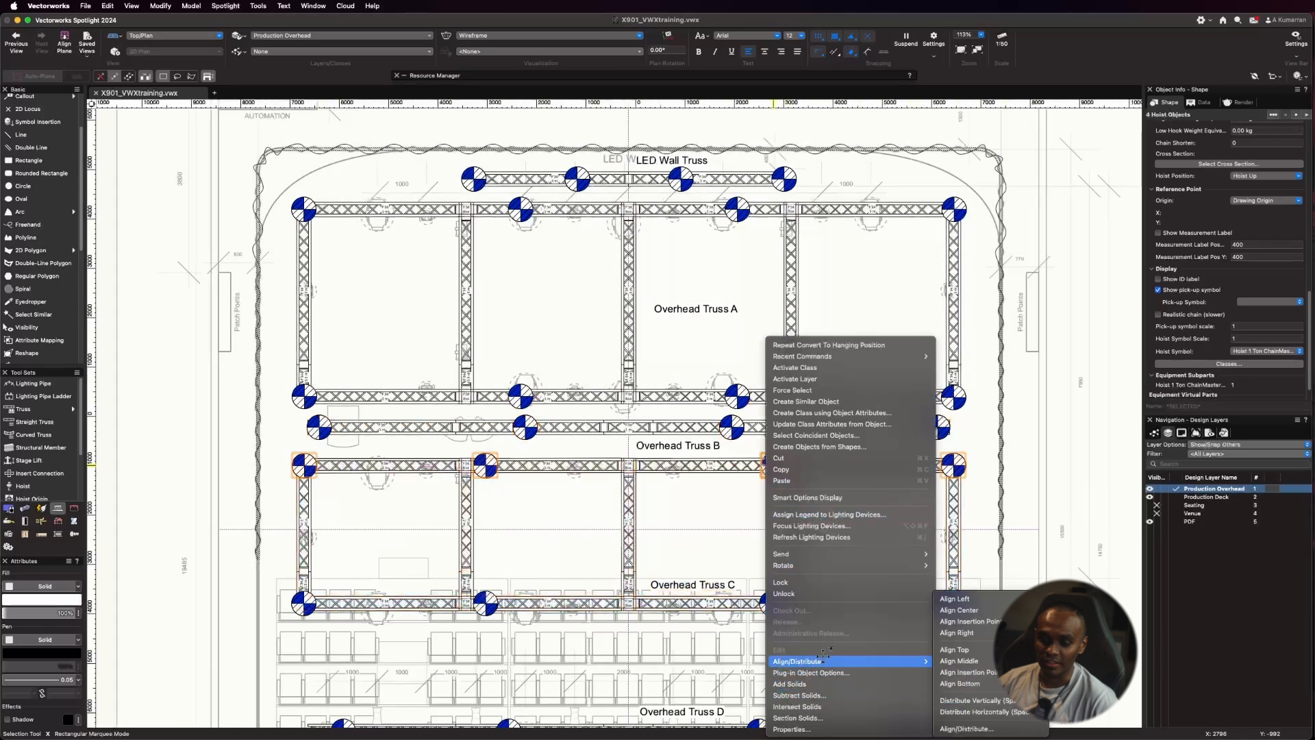
click(987, 711)
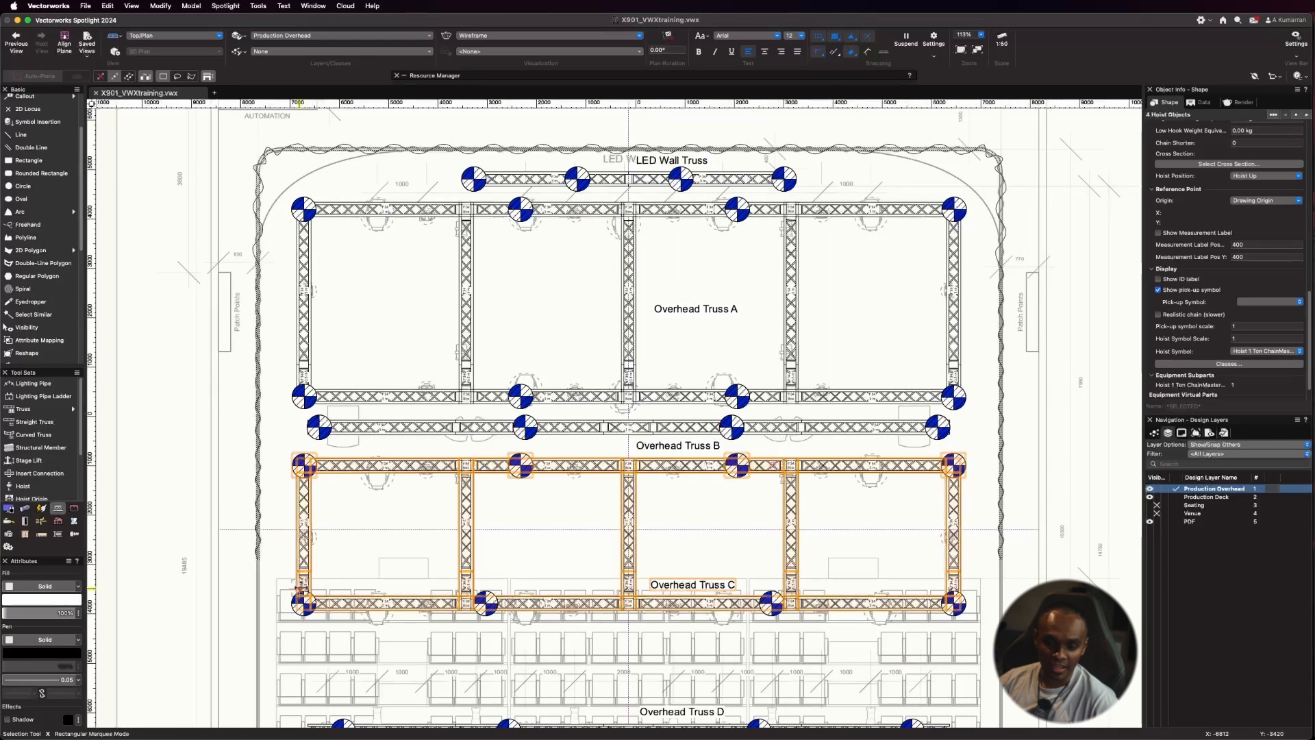
Step: Distribute the four hoists on Overhead Truss C's downstage chord horizontally with equal spacing
click(300, 602)
shift+click(487, 604)
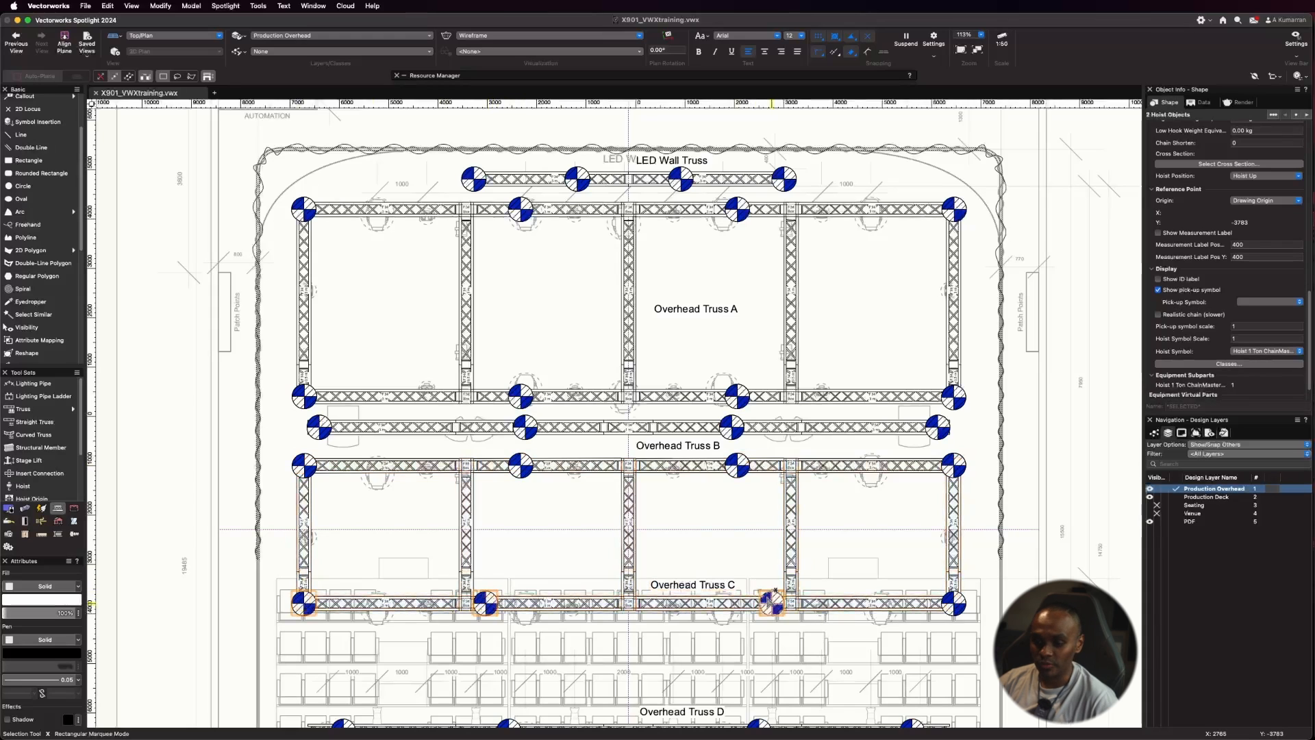
shift+click(952, 602)
right_click(951, 603)
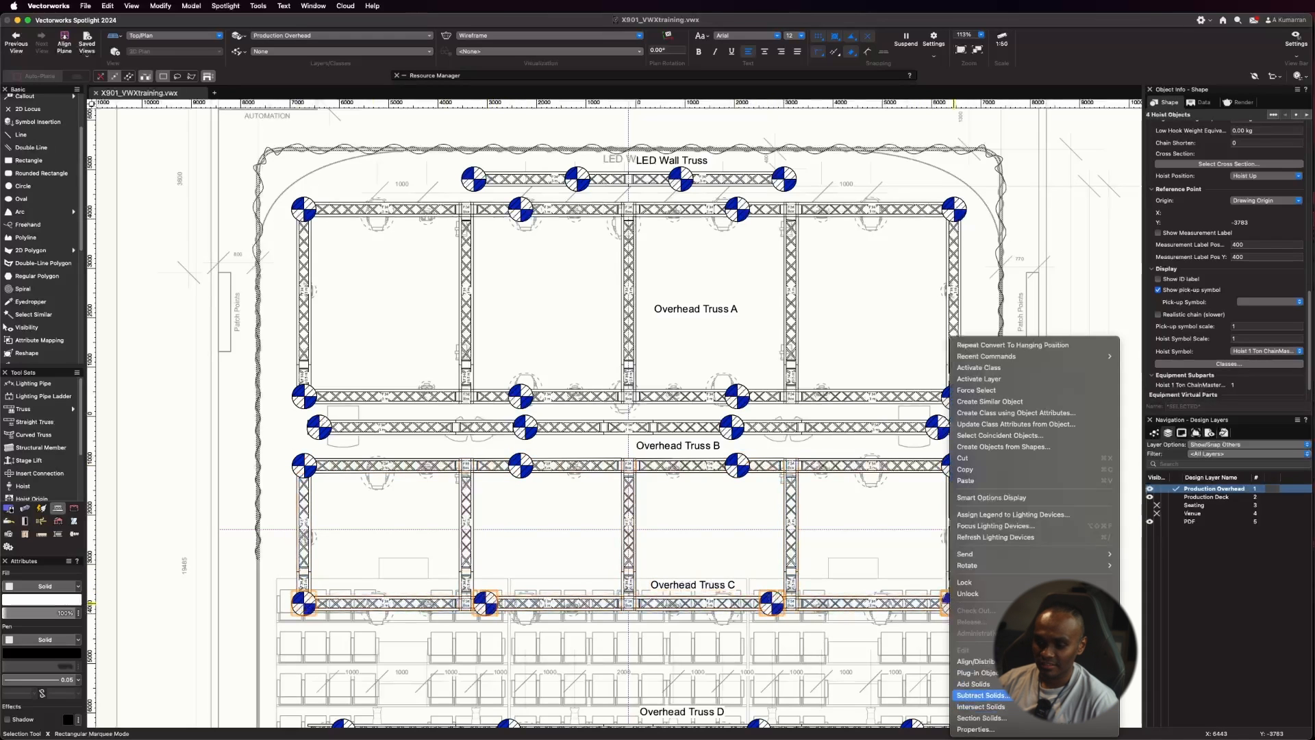
mouse_move(976, 661)
click(1146, 711)
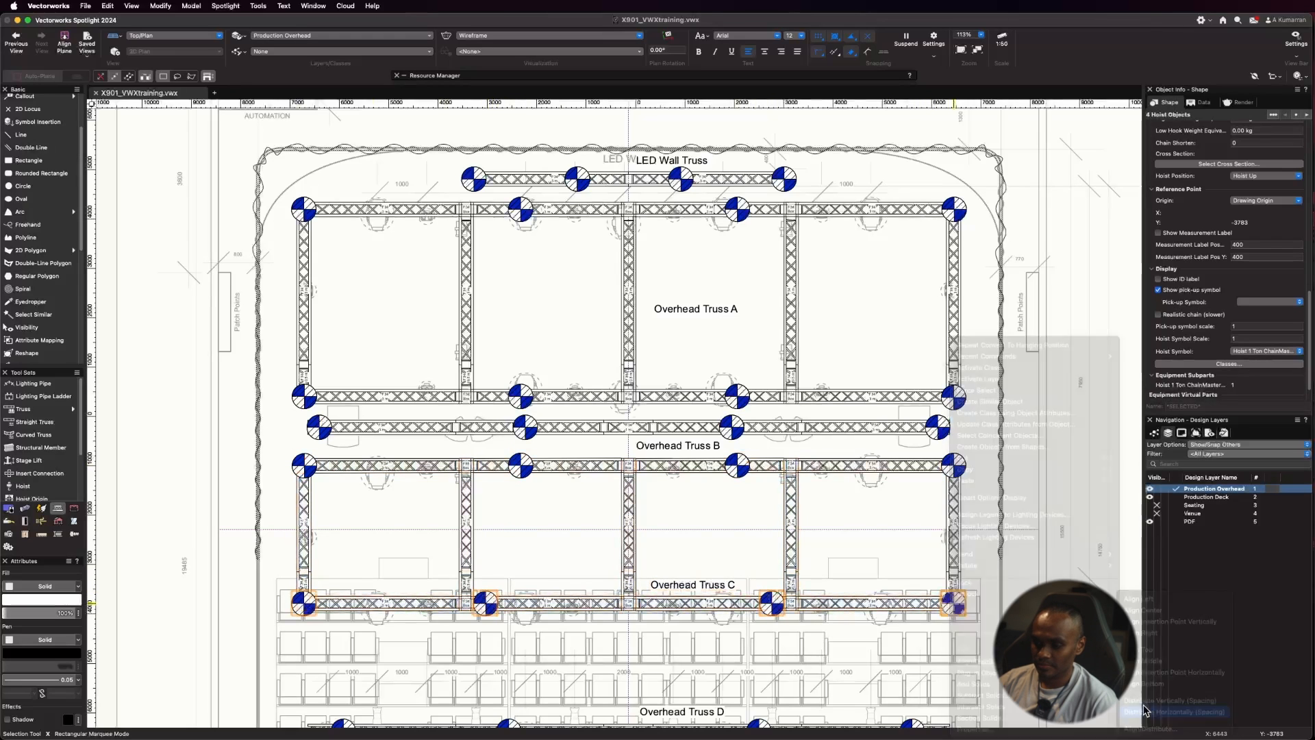
Step: Distribute the four hoists on Overhead Truss D horizontally with equal spacing
scroll(689, 270, down, 2)
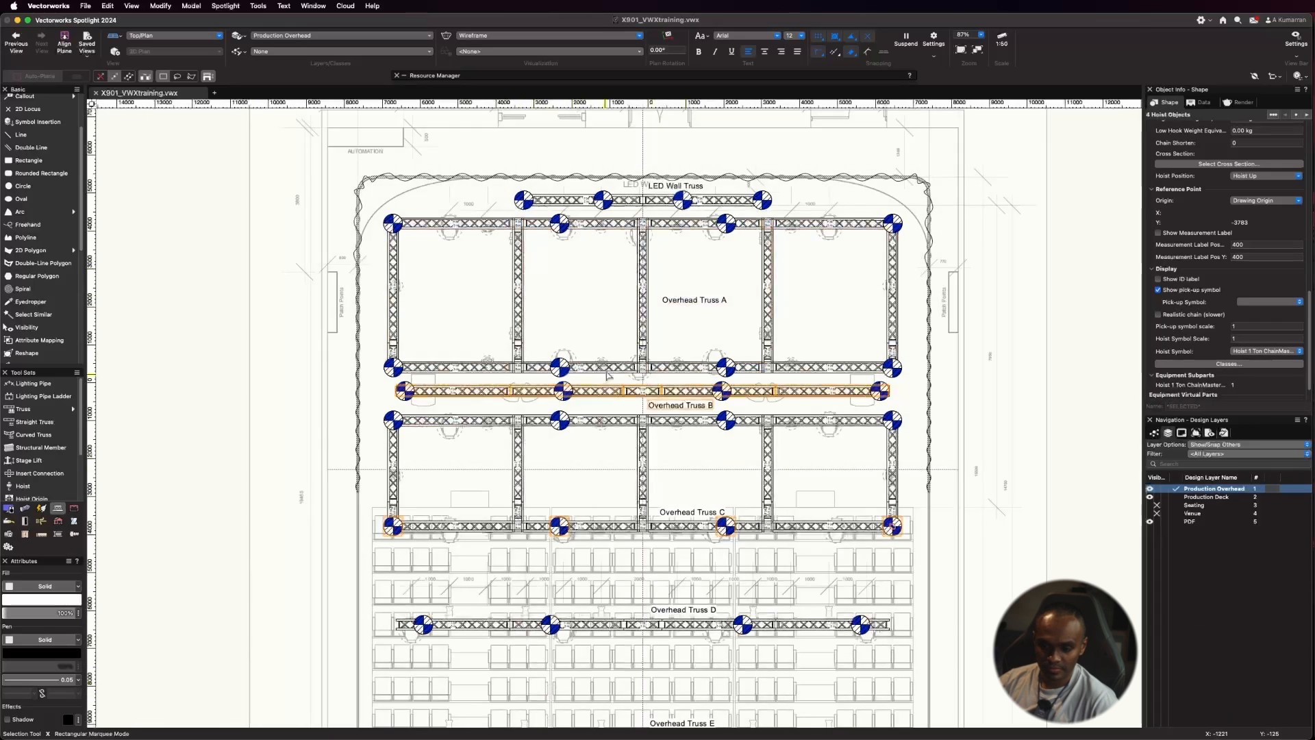
scroll(564, 505, up, 3)
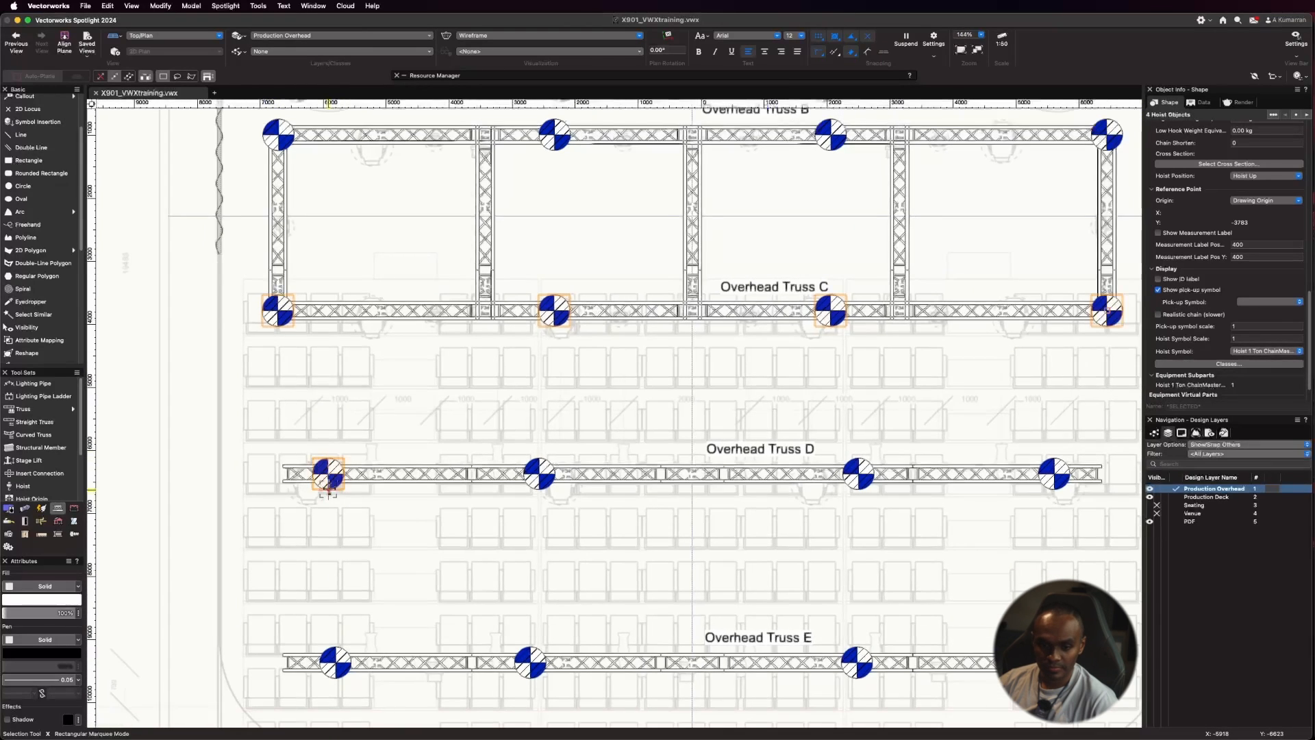
click(328, 472)
shift+click(539, 473)
shift+click(858, 473)
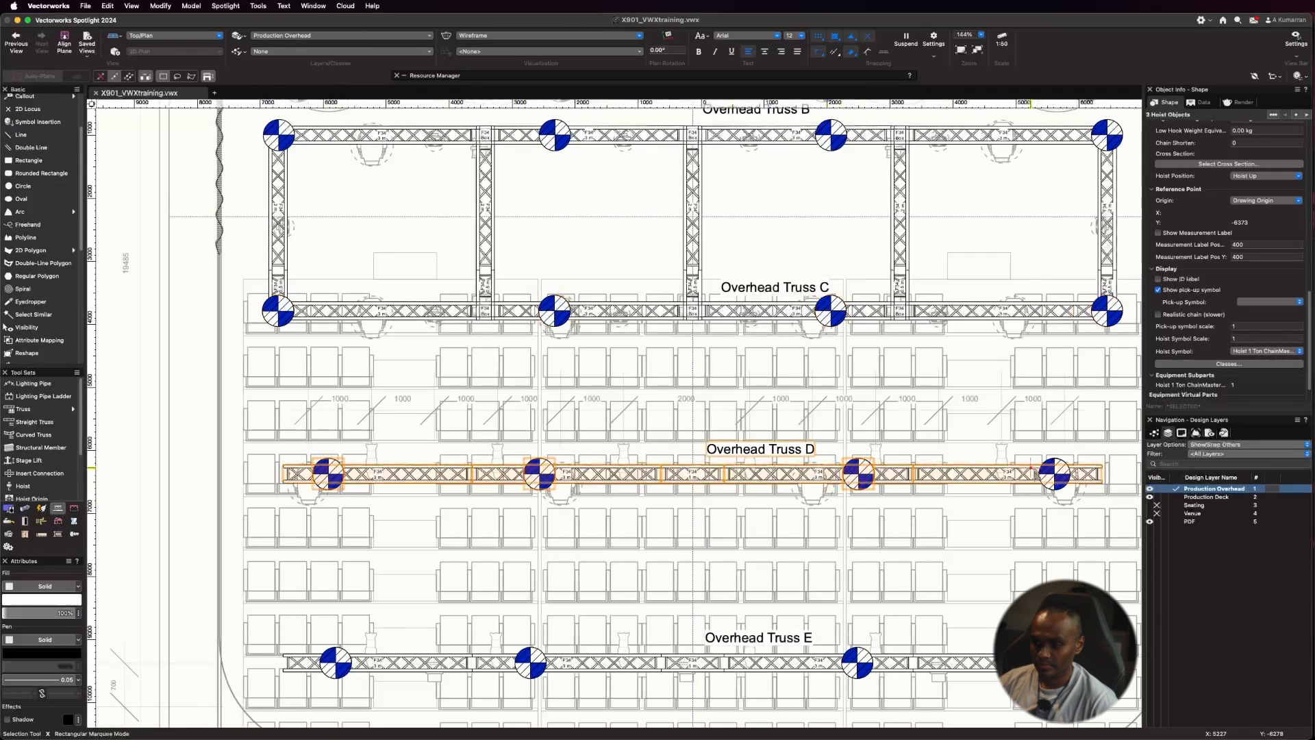
shift+click(1055, 472)
right_click(1058, 473)
mouse_move(1178, 661)
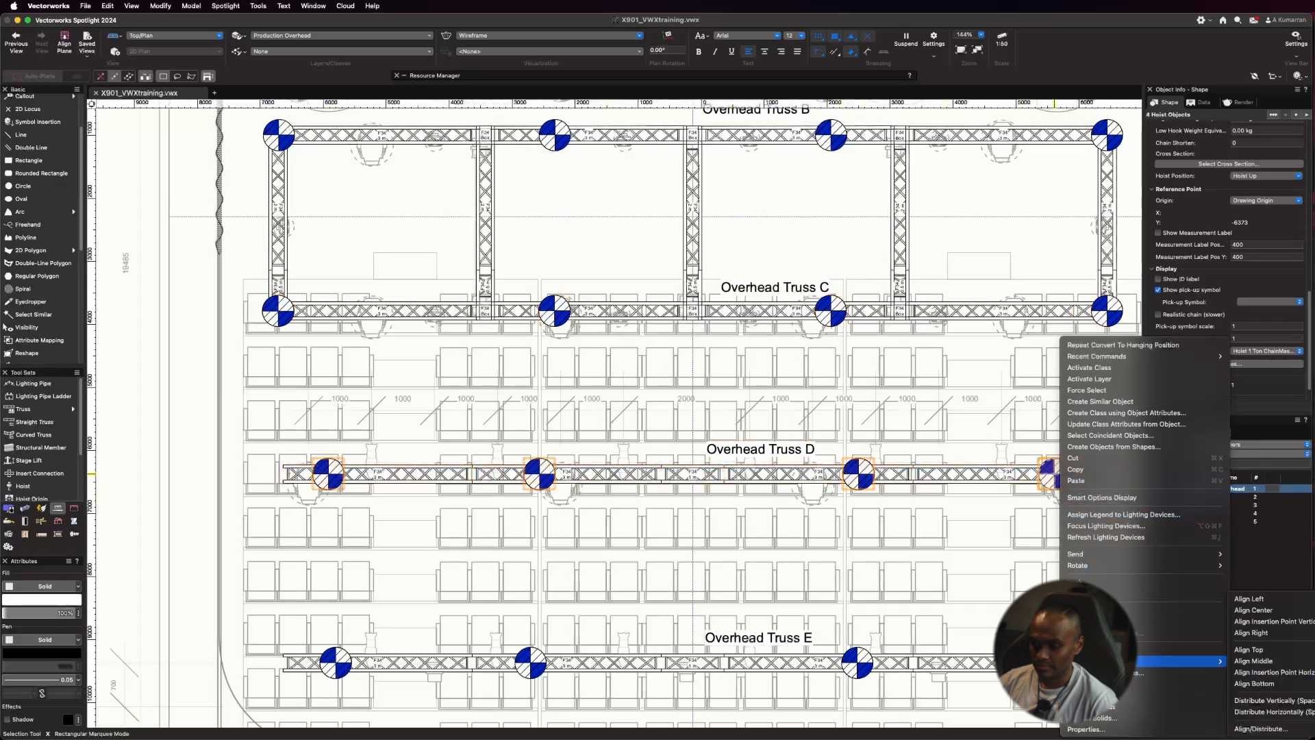
click(1248, 712)
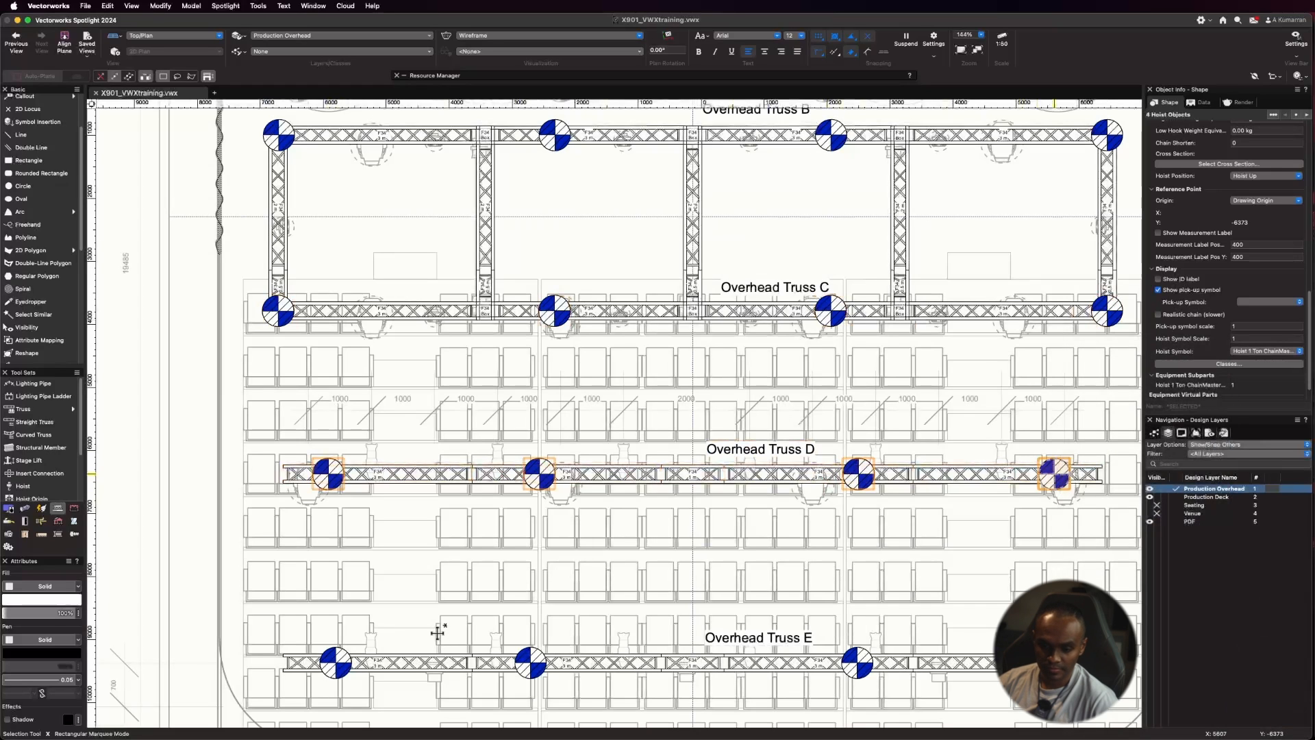
Step: Distribute the four hoists on Overhead Truss E horizontally with equal spacing
click(336, 663)
shift+click(858, 661)
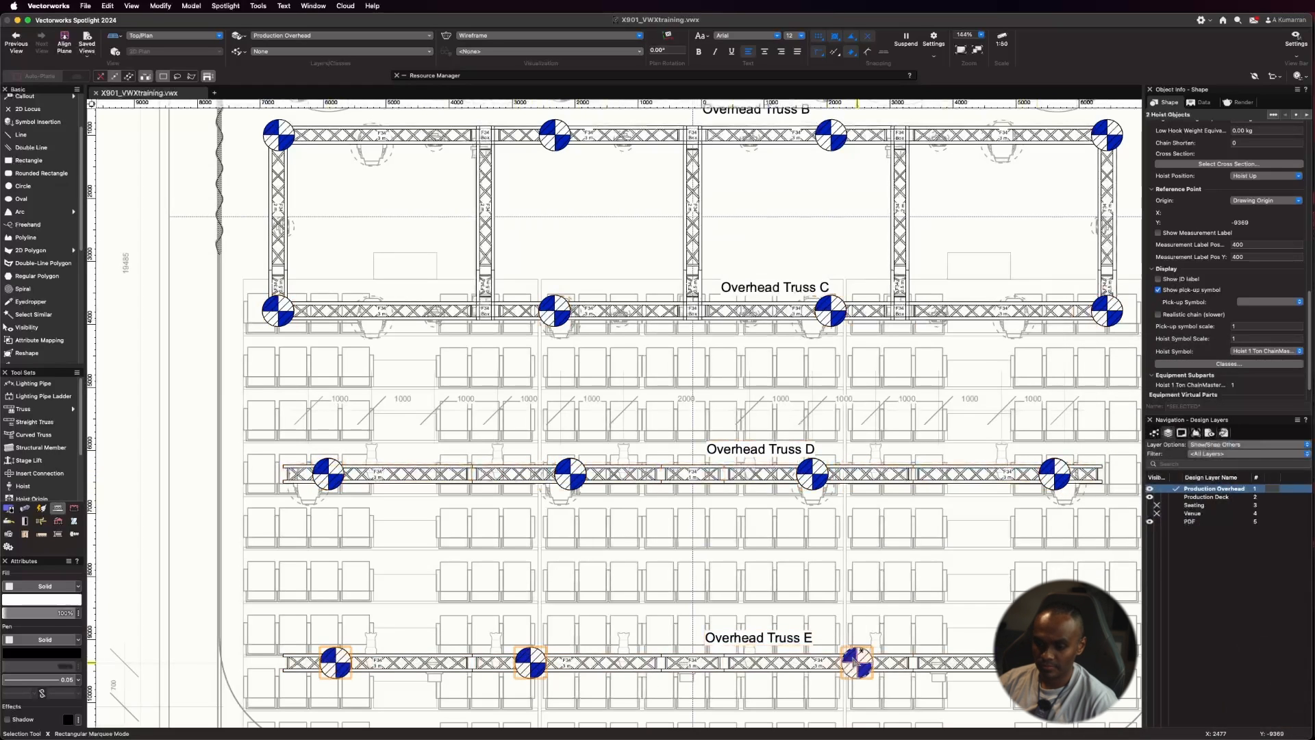
right_click(1064, 663)
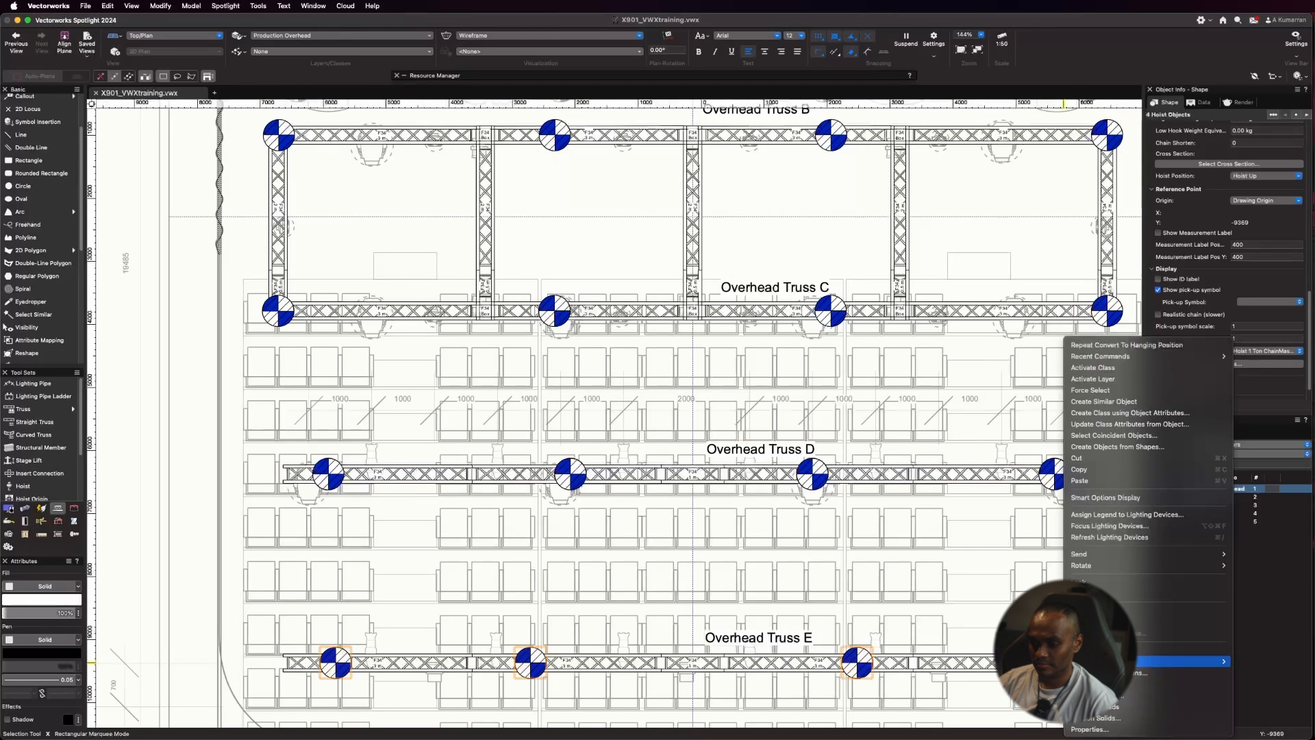
mouse_move(1205, 661)
click(1276, 713)
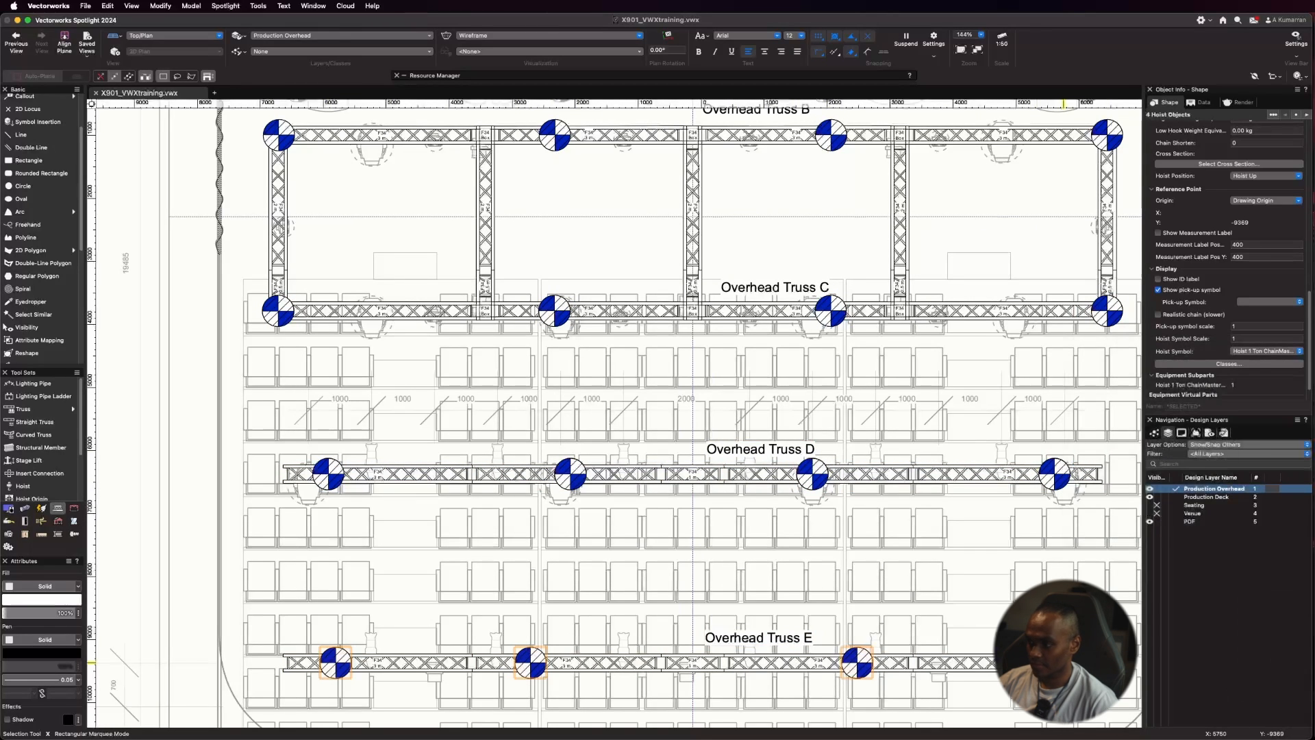
Step: Inspect the hoist layout over all trusses in plan and in the Left Isometric view, and clear the selection
scroll(603, 506, down, 3)
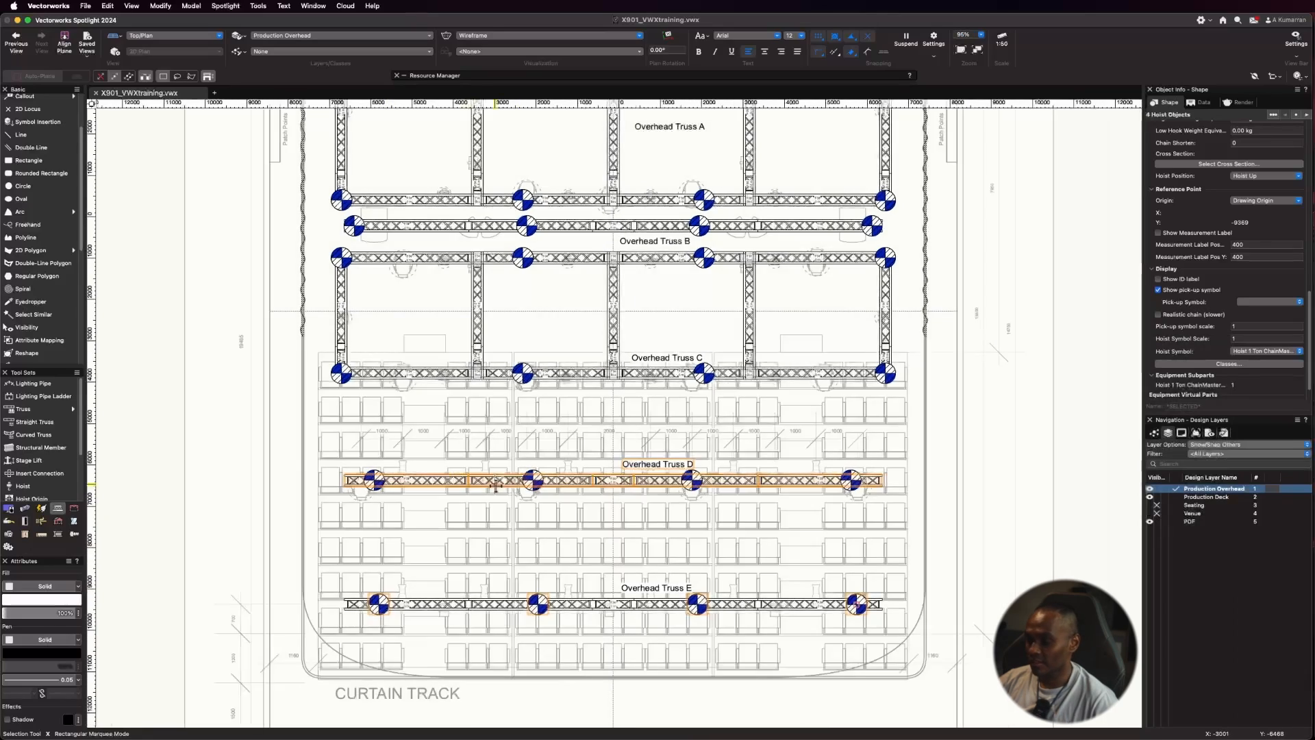
scroll(534, 589, down, 1)
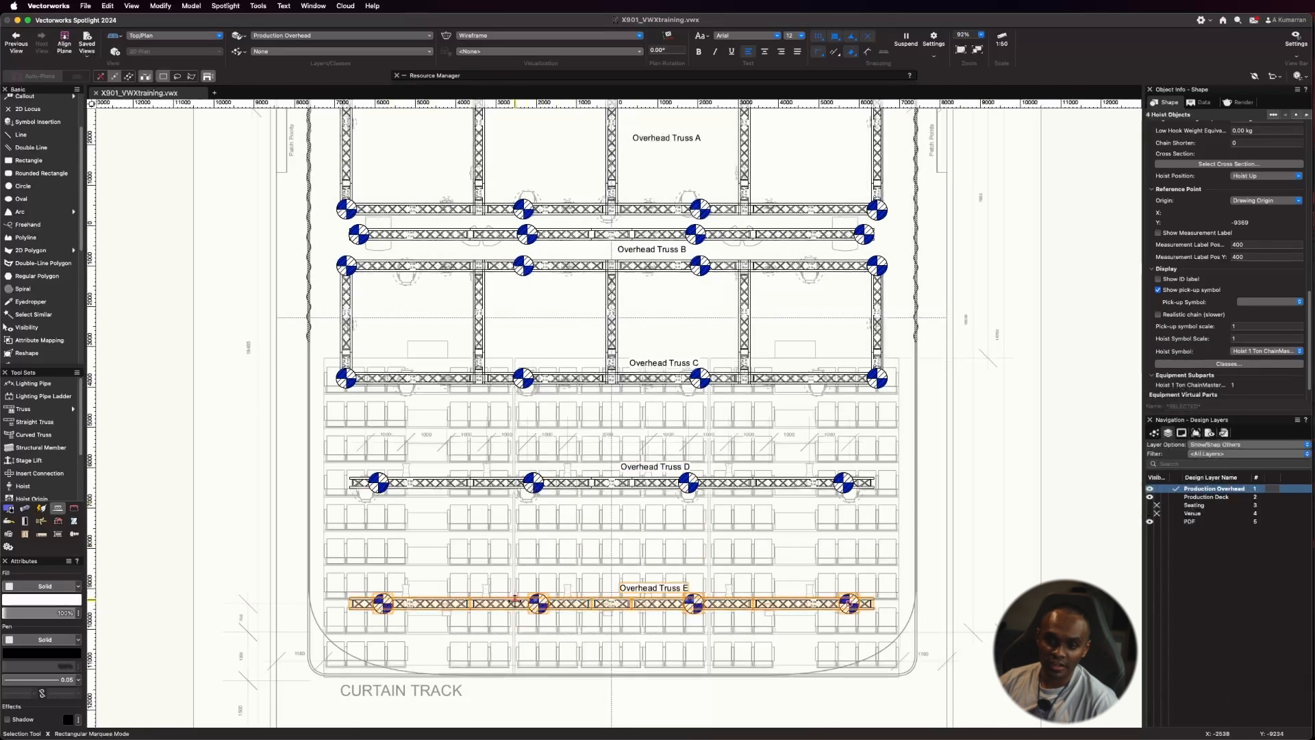
scroll(489, 580, down, 2)
scroll(625, 640, down, 1)
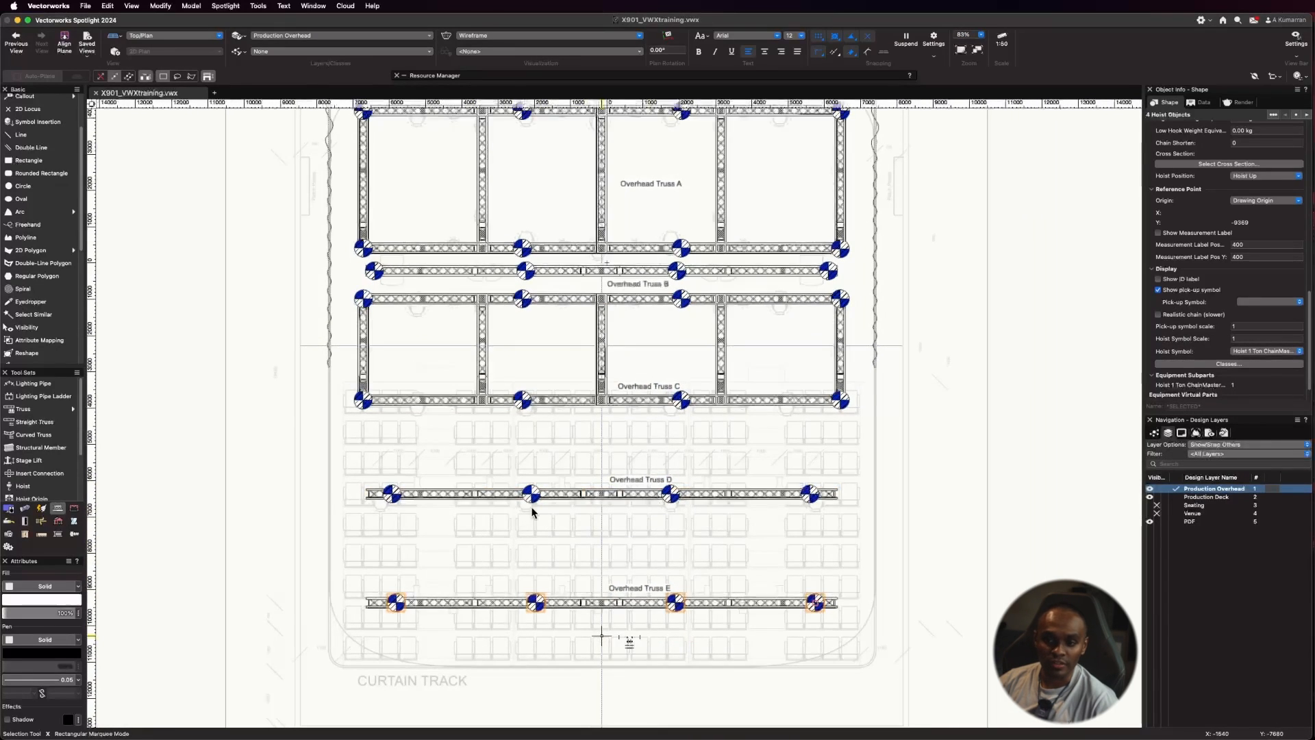
click(168, 35)
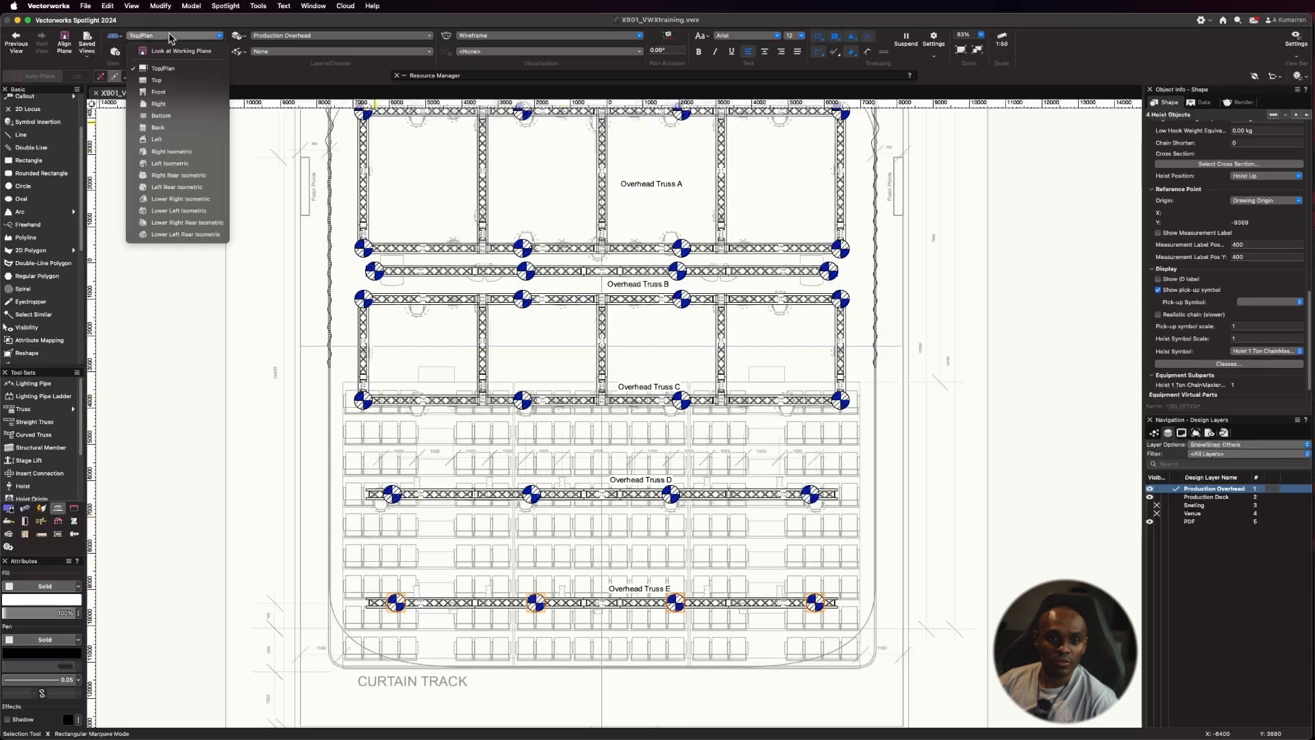
click(158, 153)
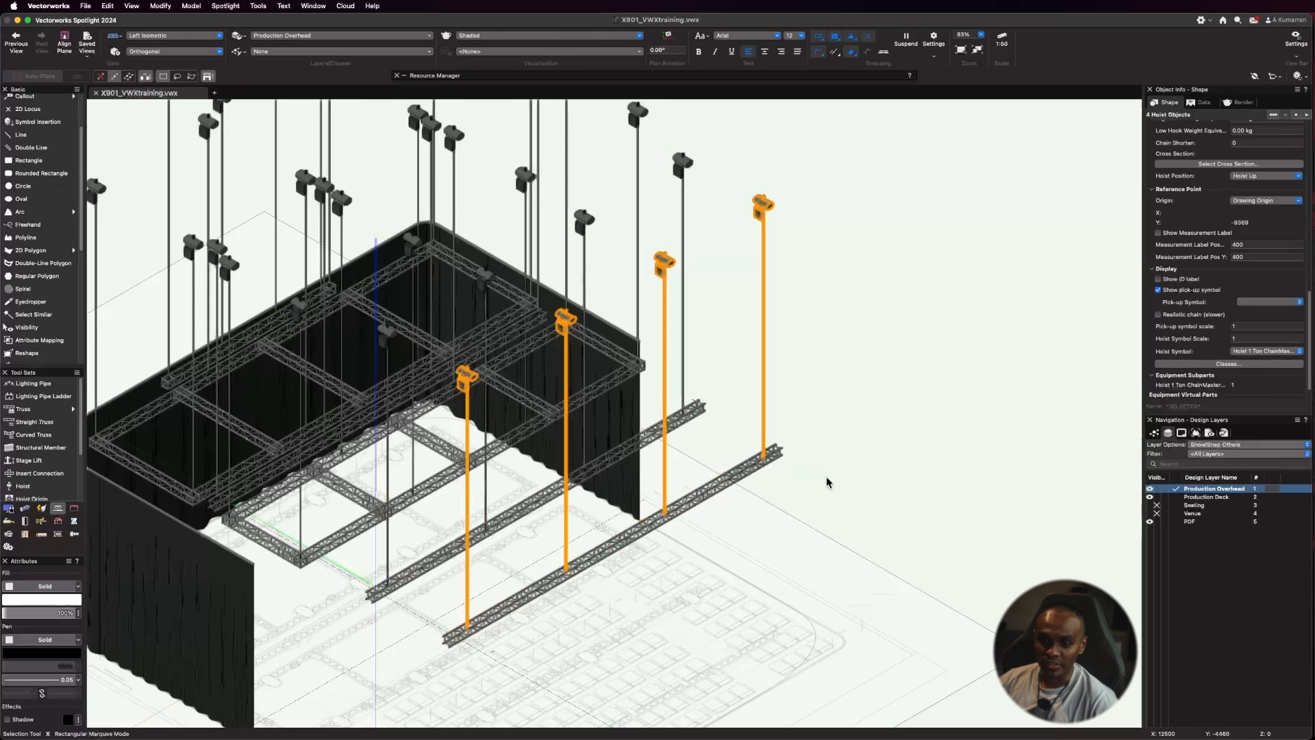
scroll(875, 488, down, 1)
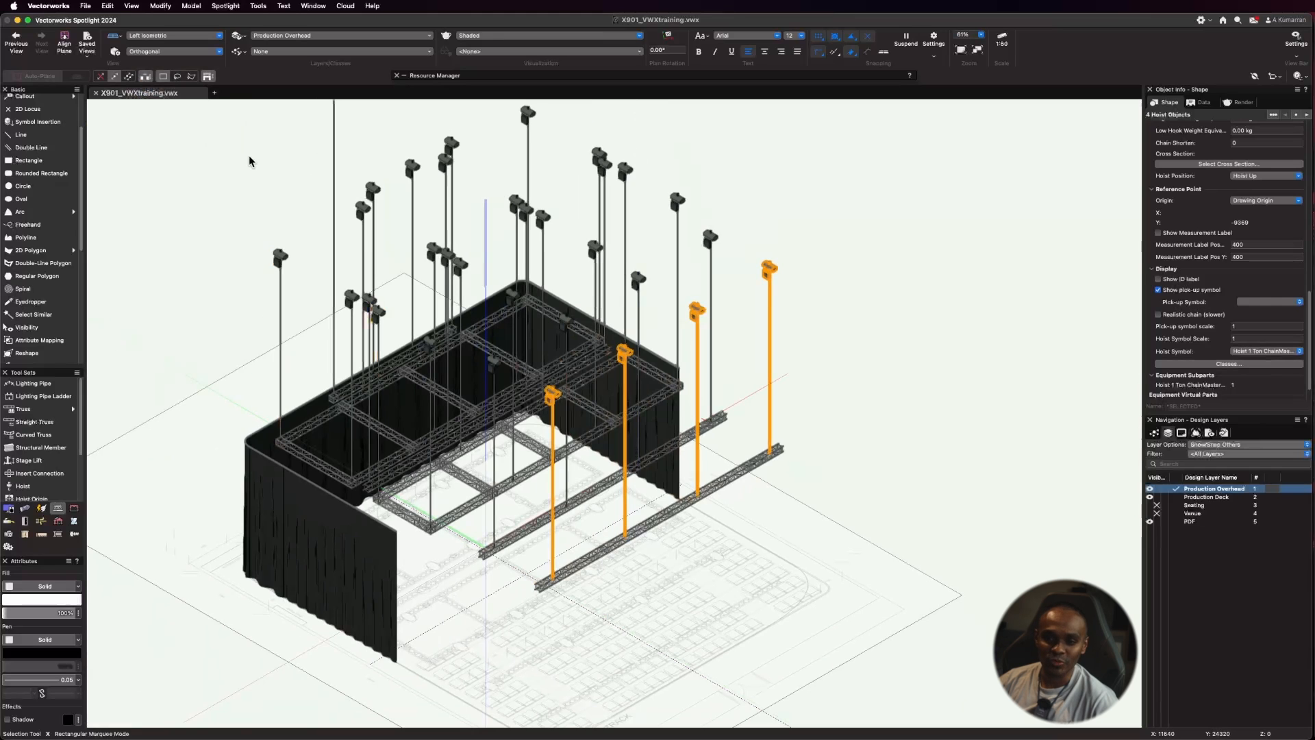
scroll(517, 208, up, 2)
scroll(540, 464, down, 3)
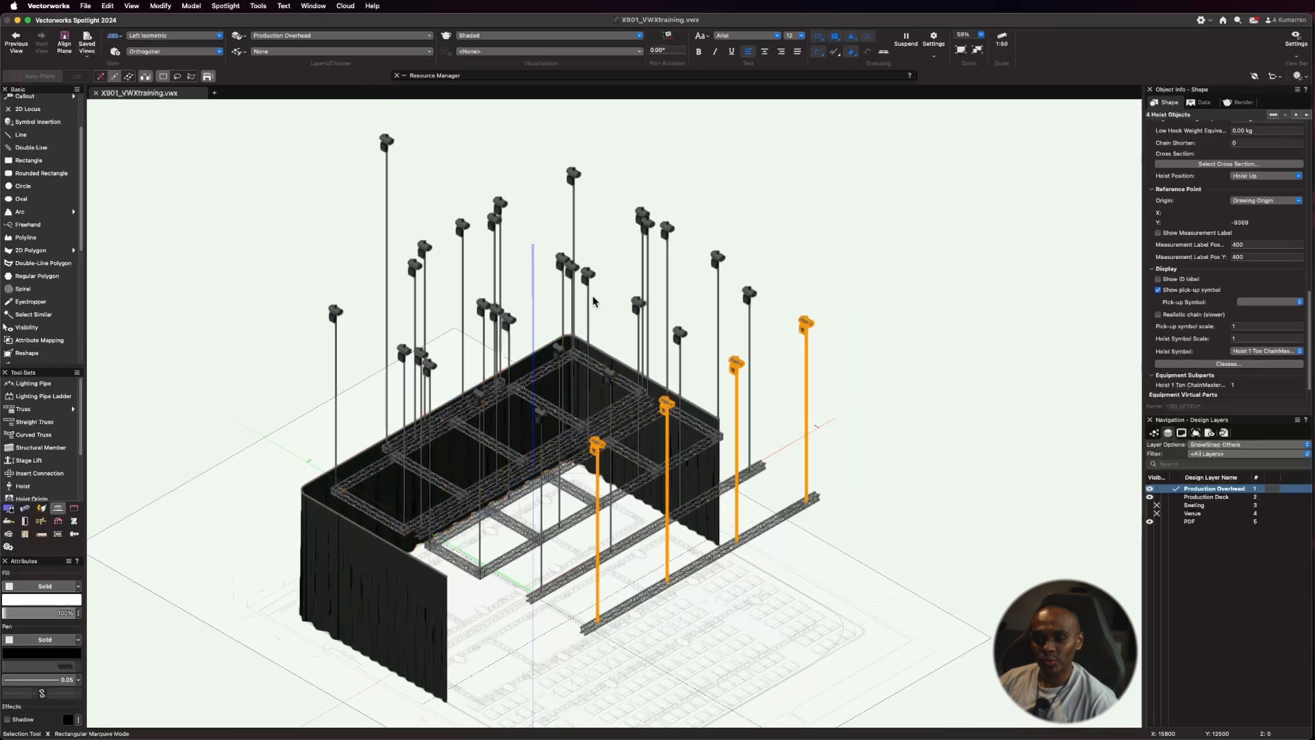
scroll(651, 346, up, 2)
click(936, 324)
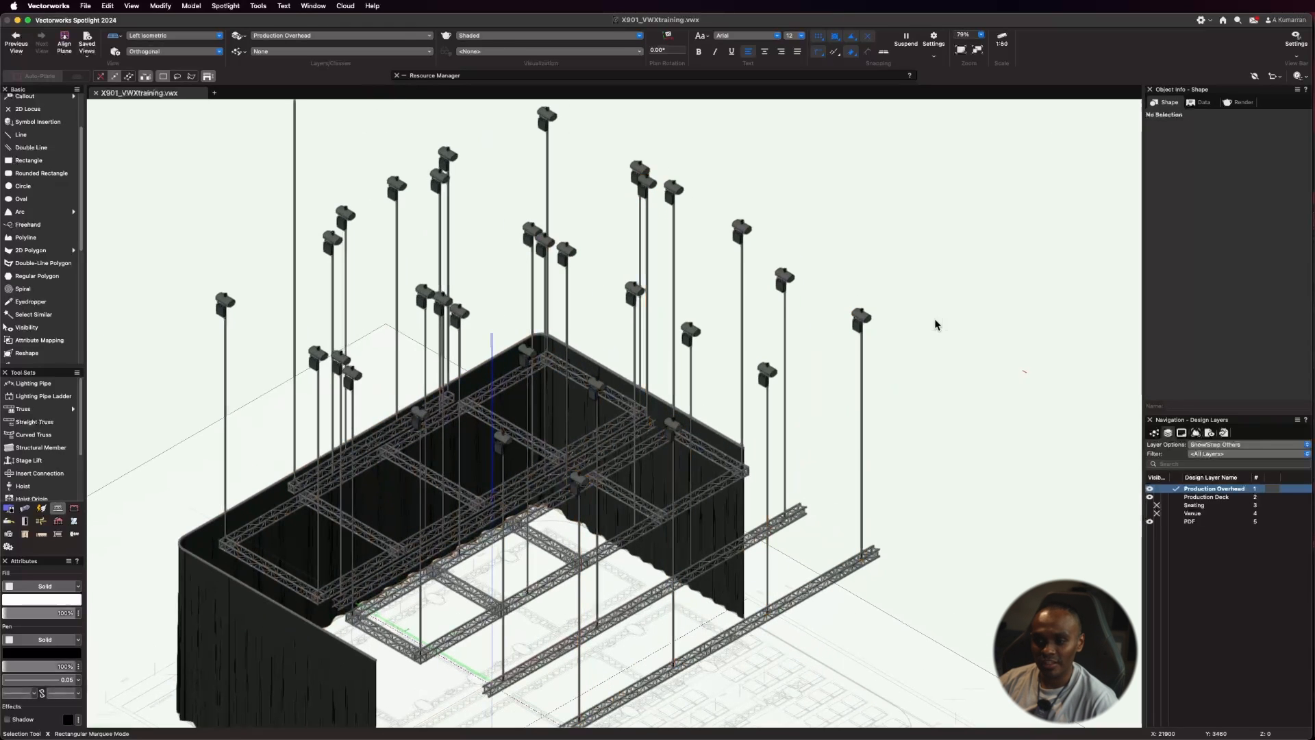
Step: Select the end hoist of Overhead Truss E and examine its geometry, electrical, weight and structural properties
click(856, 312)
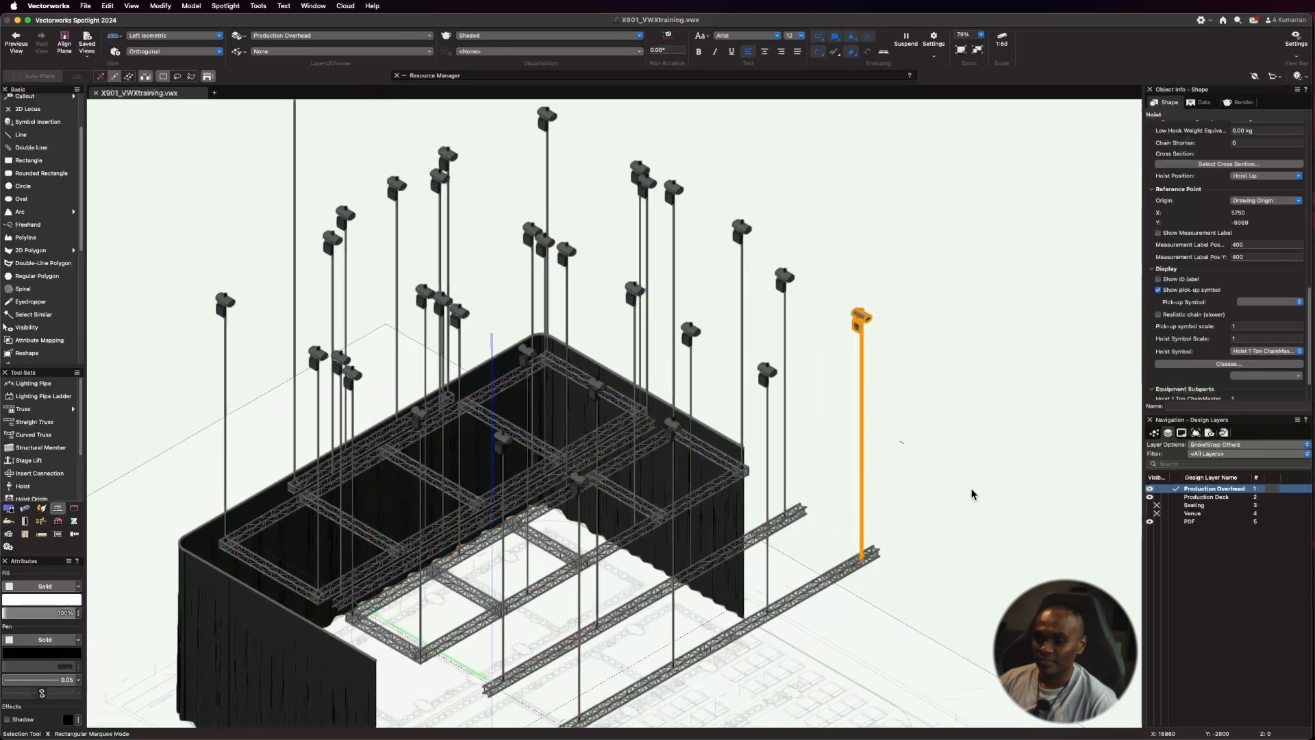
scroll(861, 541, up, 1)
scroll(1199, 208, up, 5)
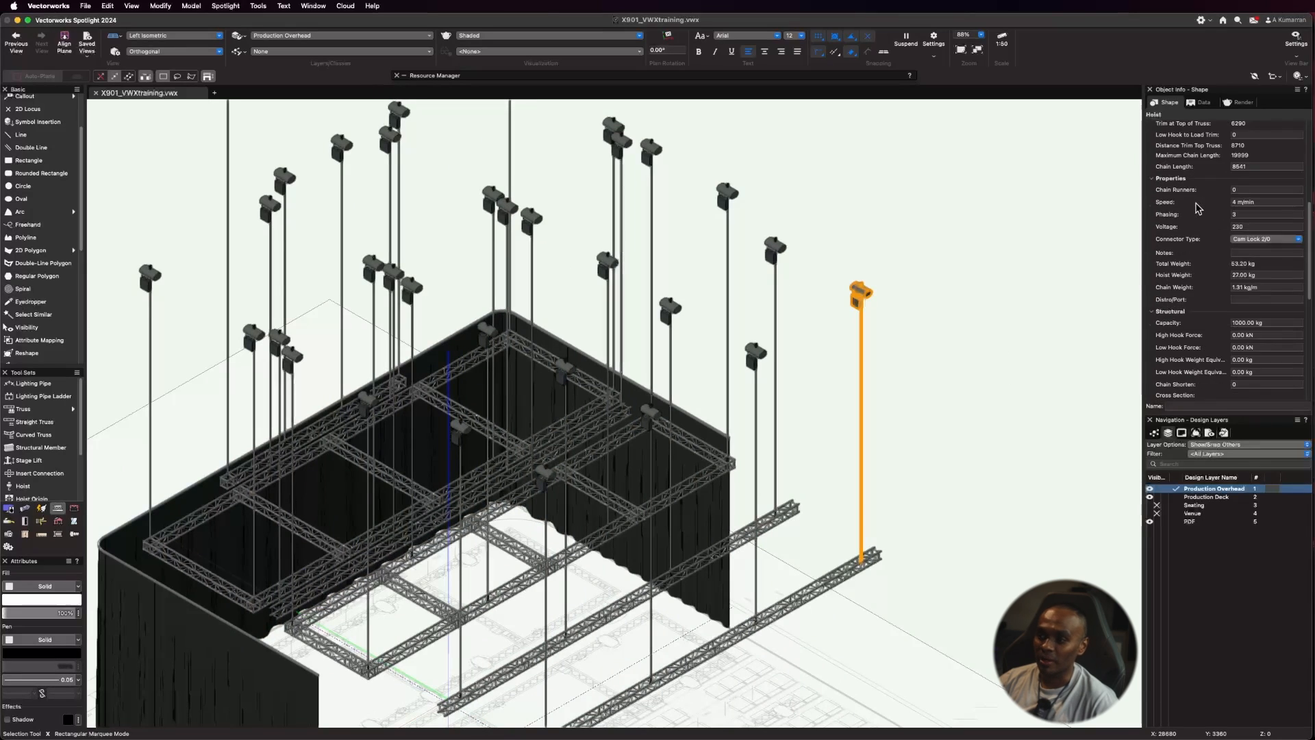
scroll(1199, 208, up, 4)
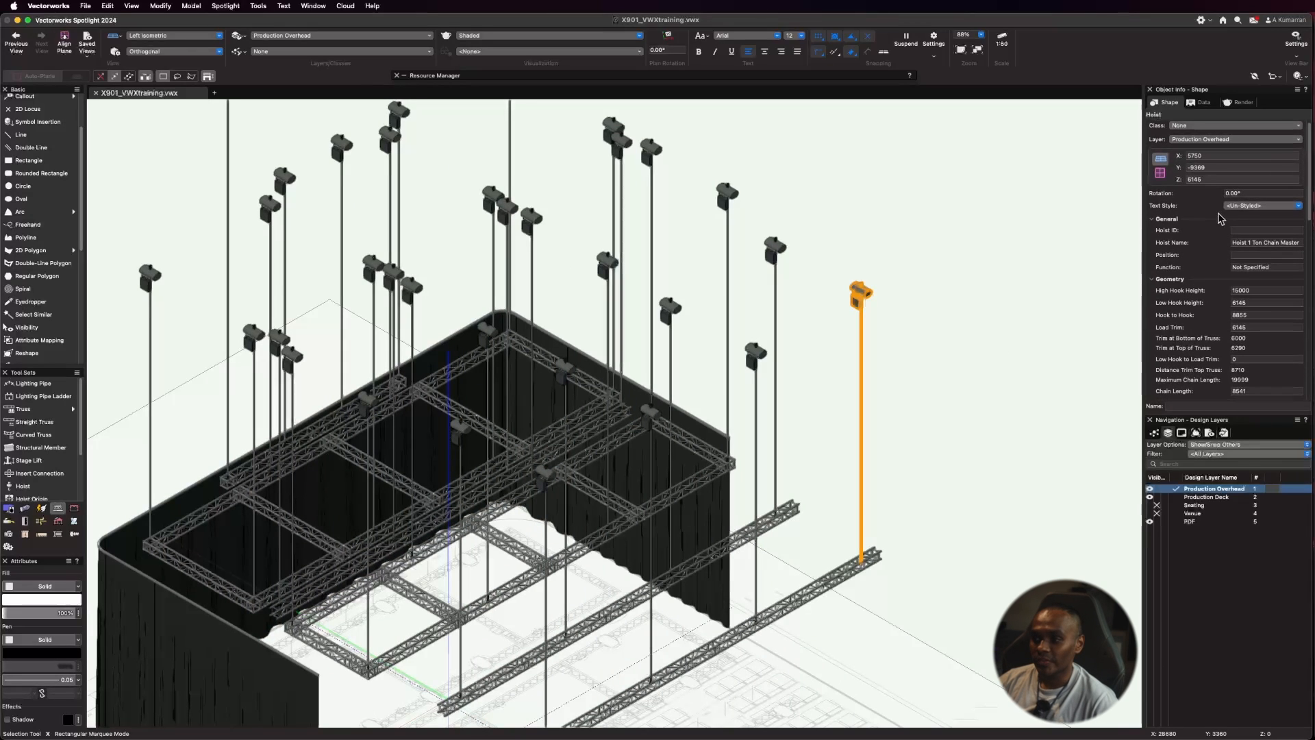
scroll(1241, 216, down, 2)
scroll(1244, 274, down, 2)
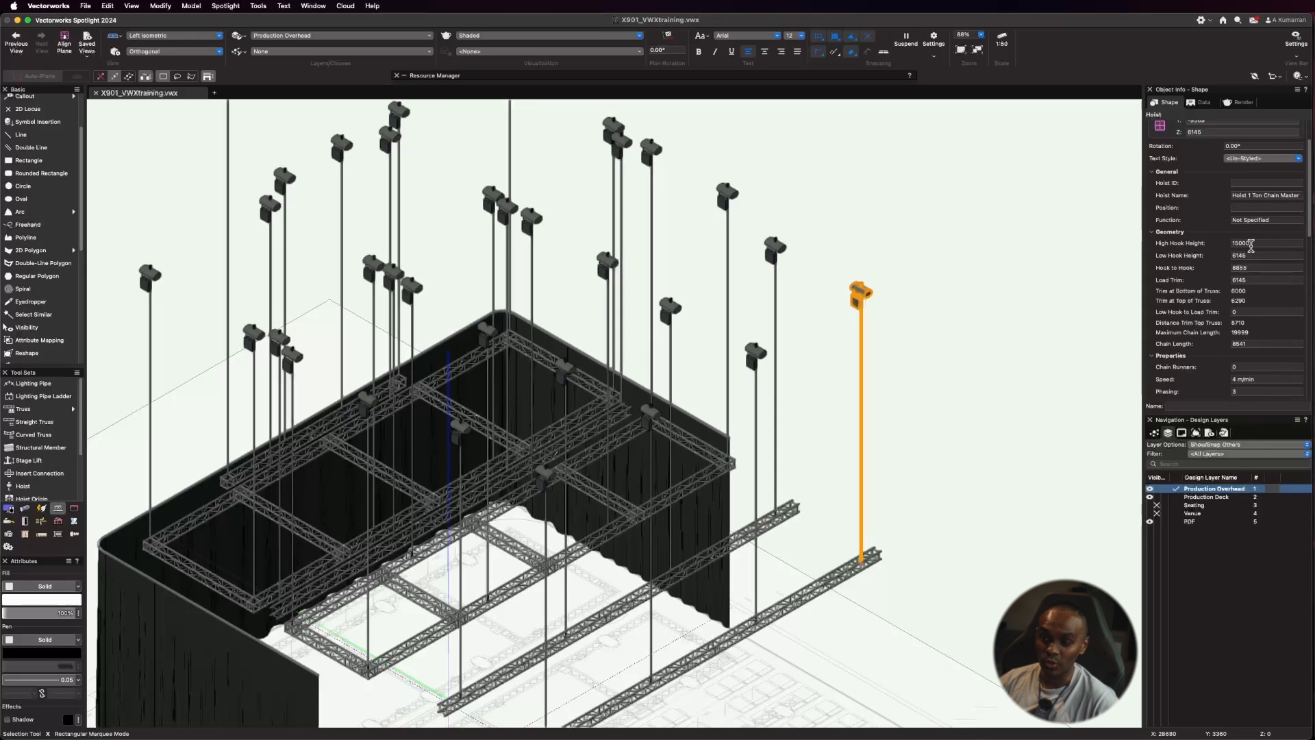
scroll(1248, 253, down, 2)
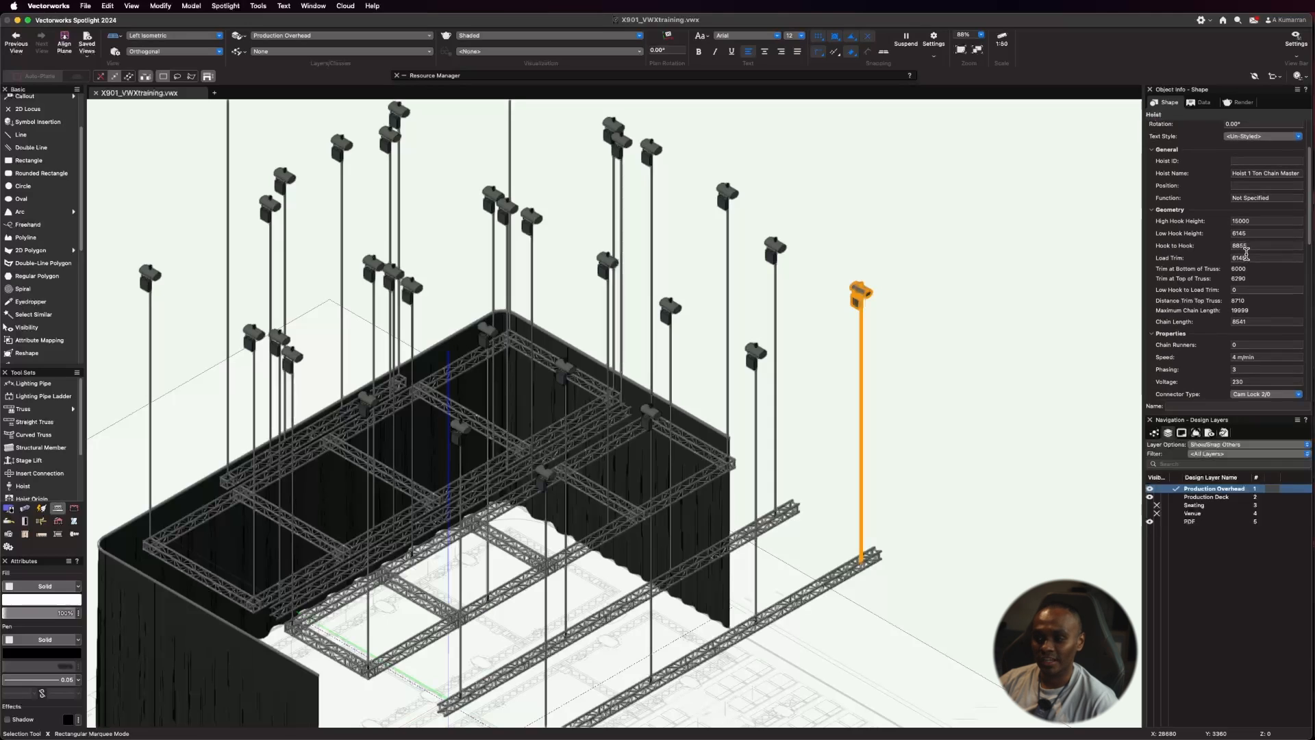
scroll(1248, 237, down, 1)
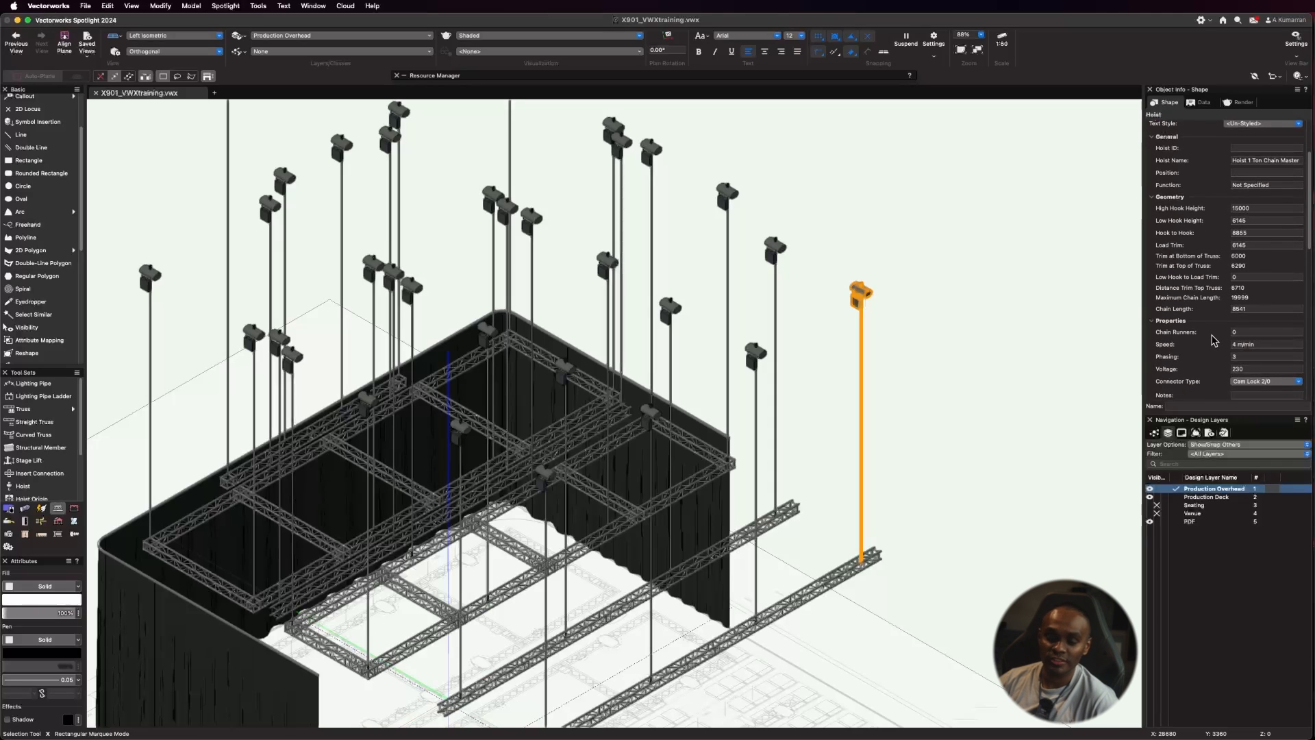
scroll(1215, 340, down, 2)
scroll(1231, 314, down, 3)
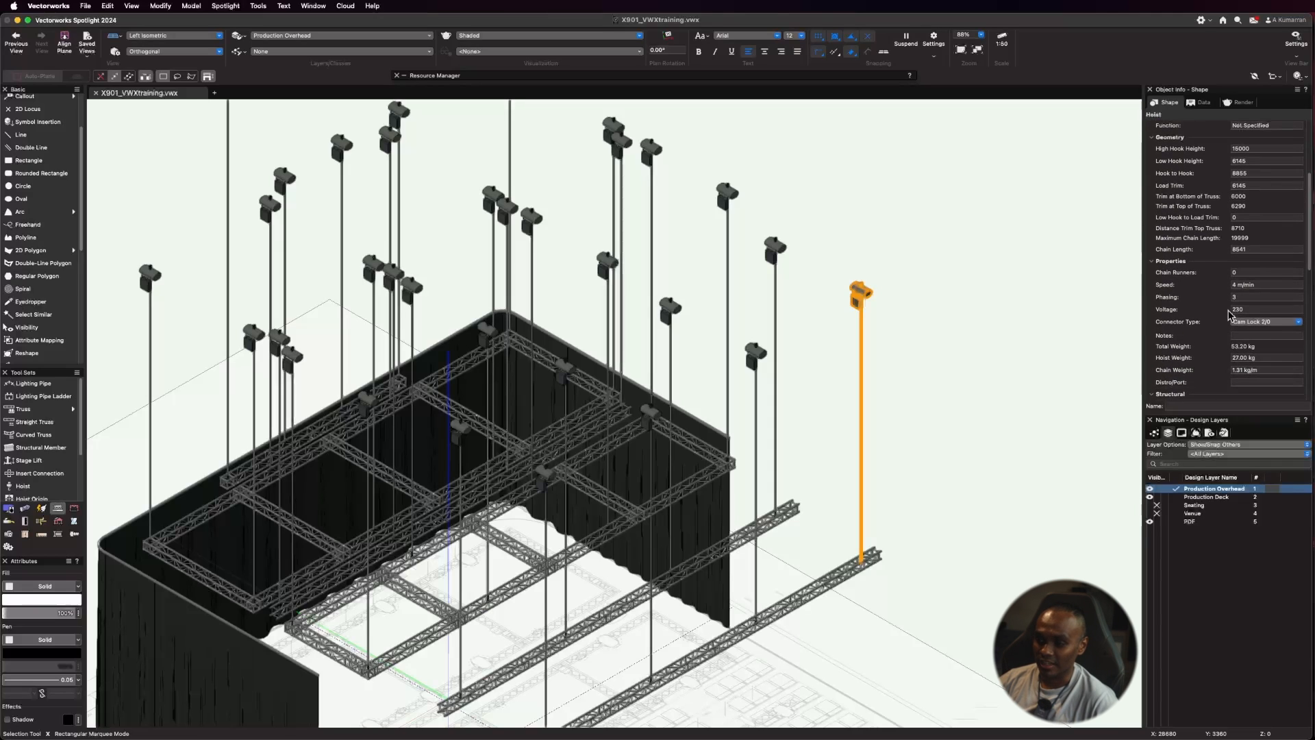
scroll(1231, 314, down, 2)
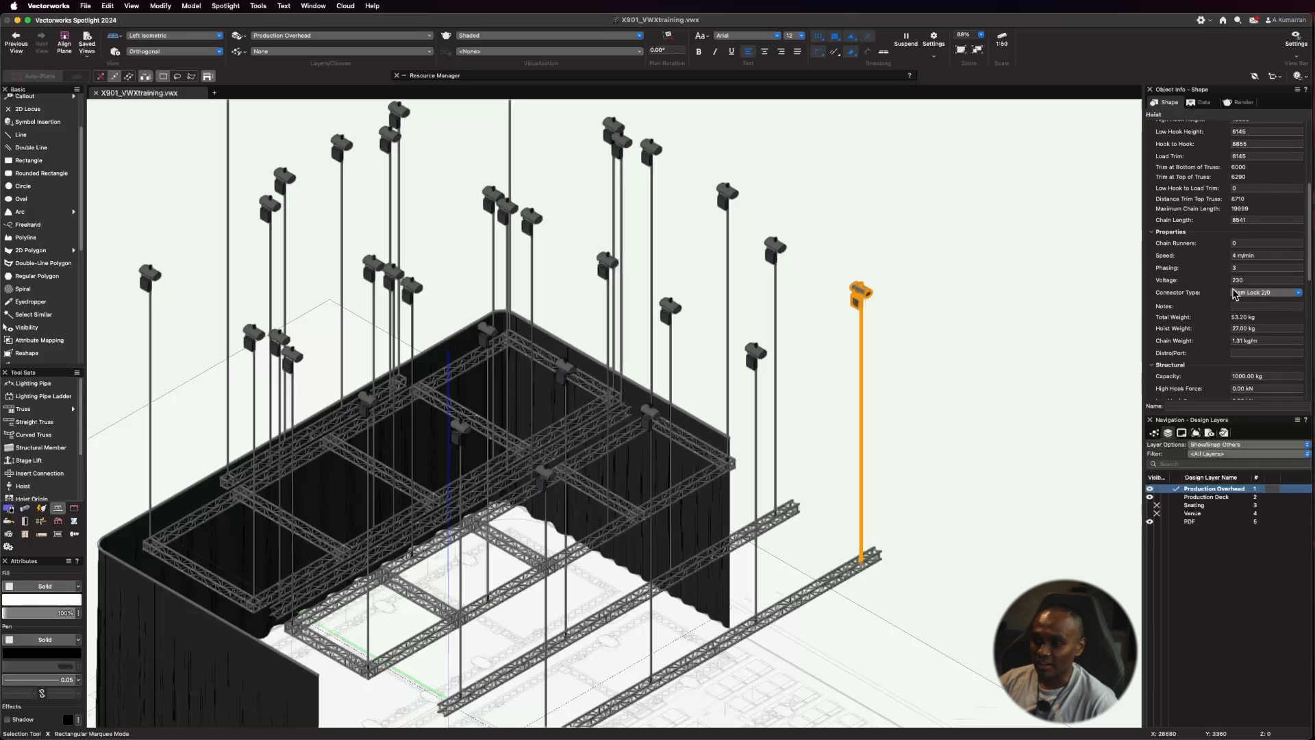
scroll(1231, 298, down, 8)
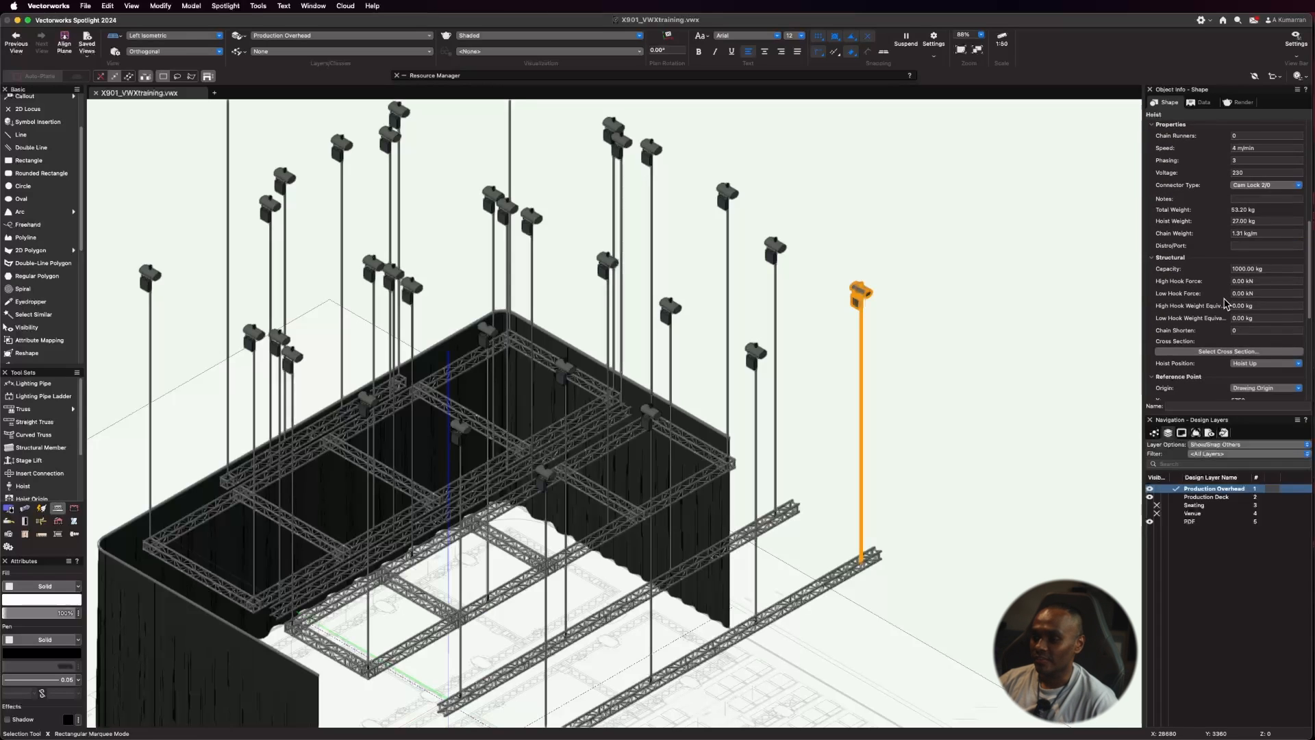
scroll(1226, 303, down, 4)
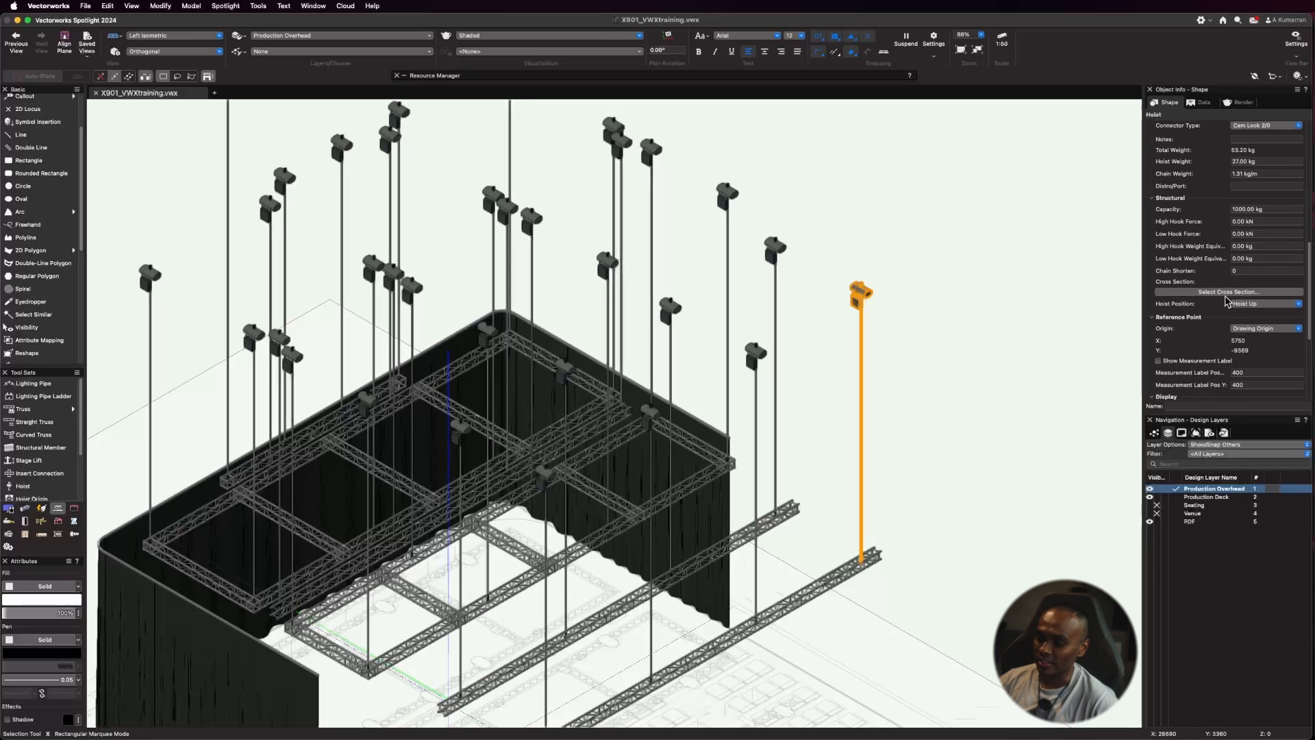
Step: Turn on the realistic chain display for the selected Overhead Truss E hoist and inspect its chain up close, unselected
scroll(1227, 299, down, 2)
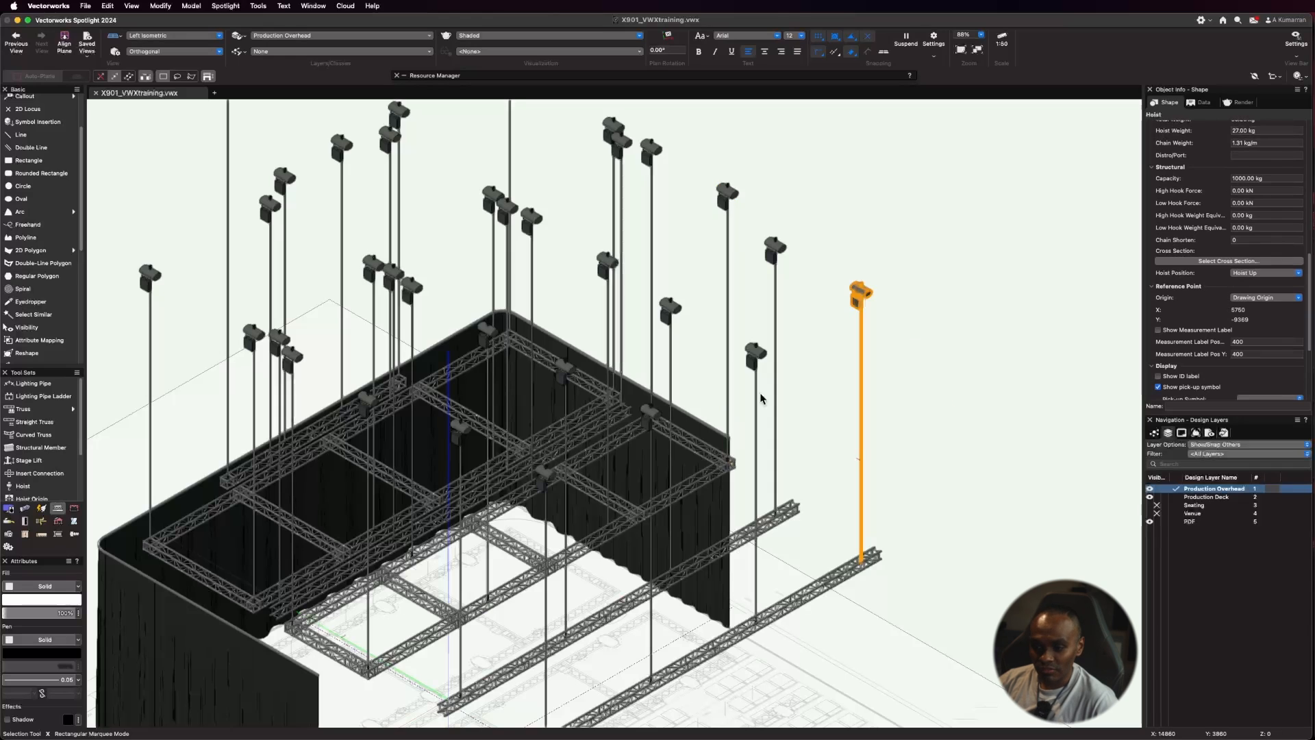
scroll(889, 368, up, 6)
scroll(1196, 288, down, 2)
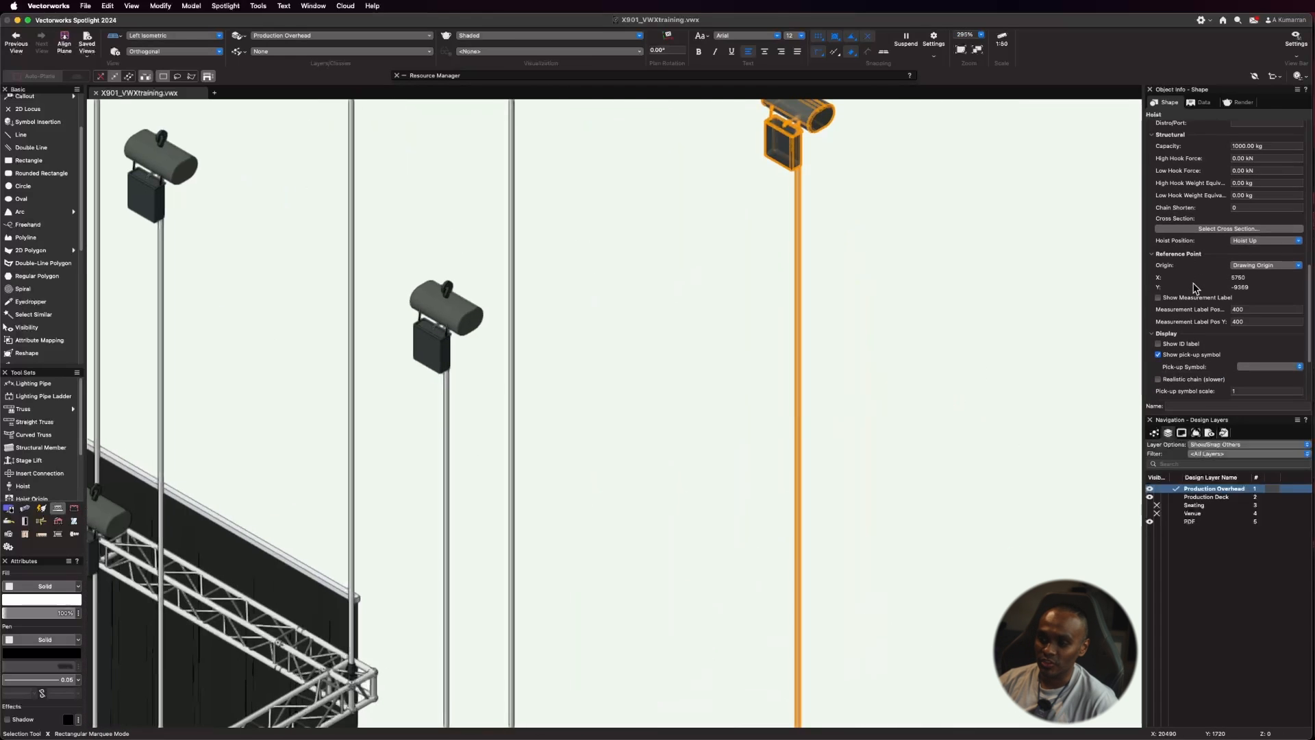
scroll(1194, 284, down, 1)
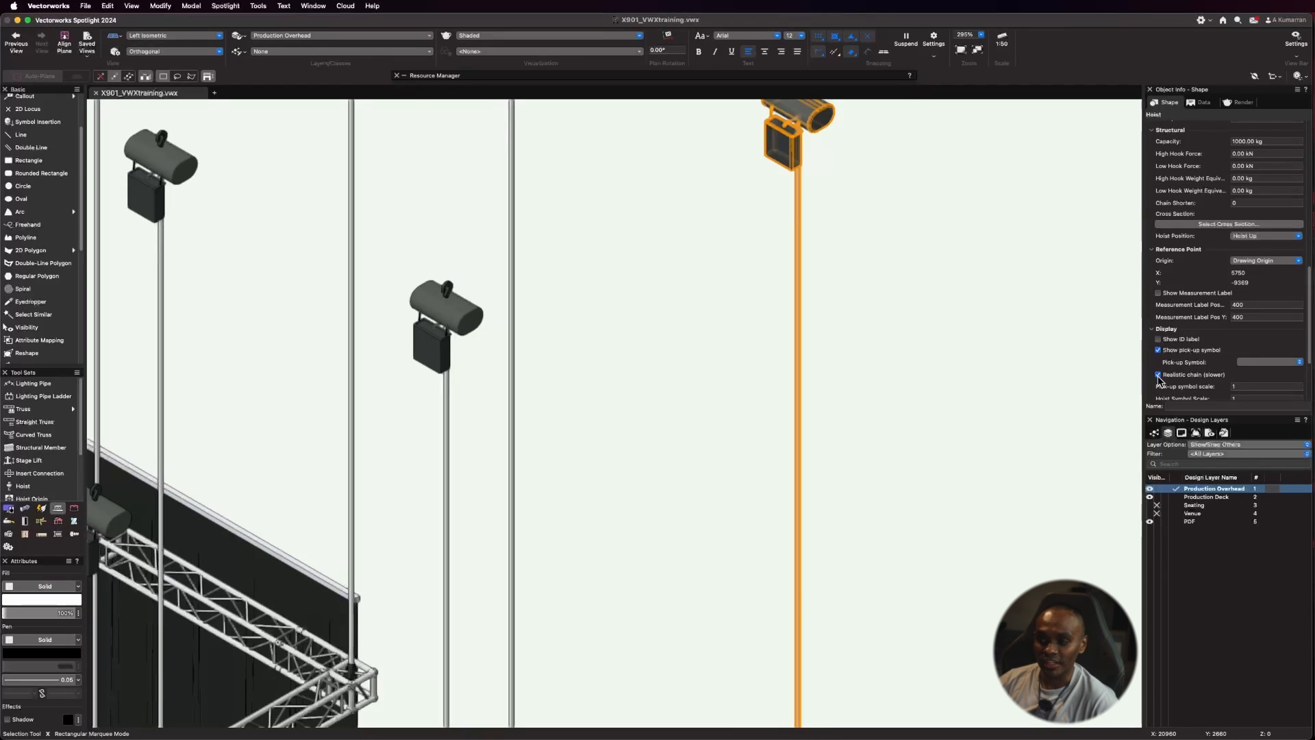
scroll(847, 226, up, 6)
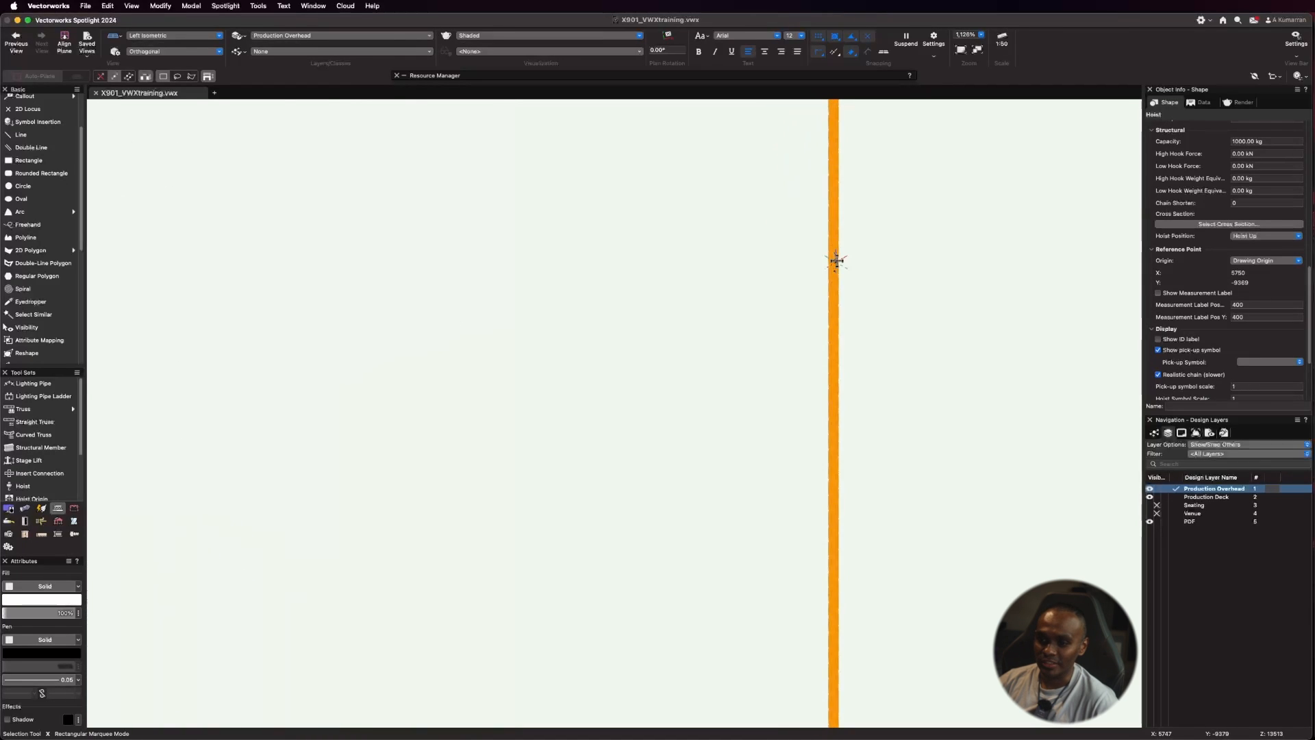
click(927, 291)
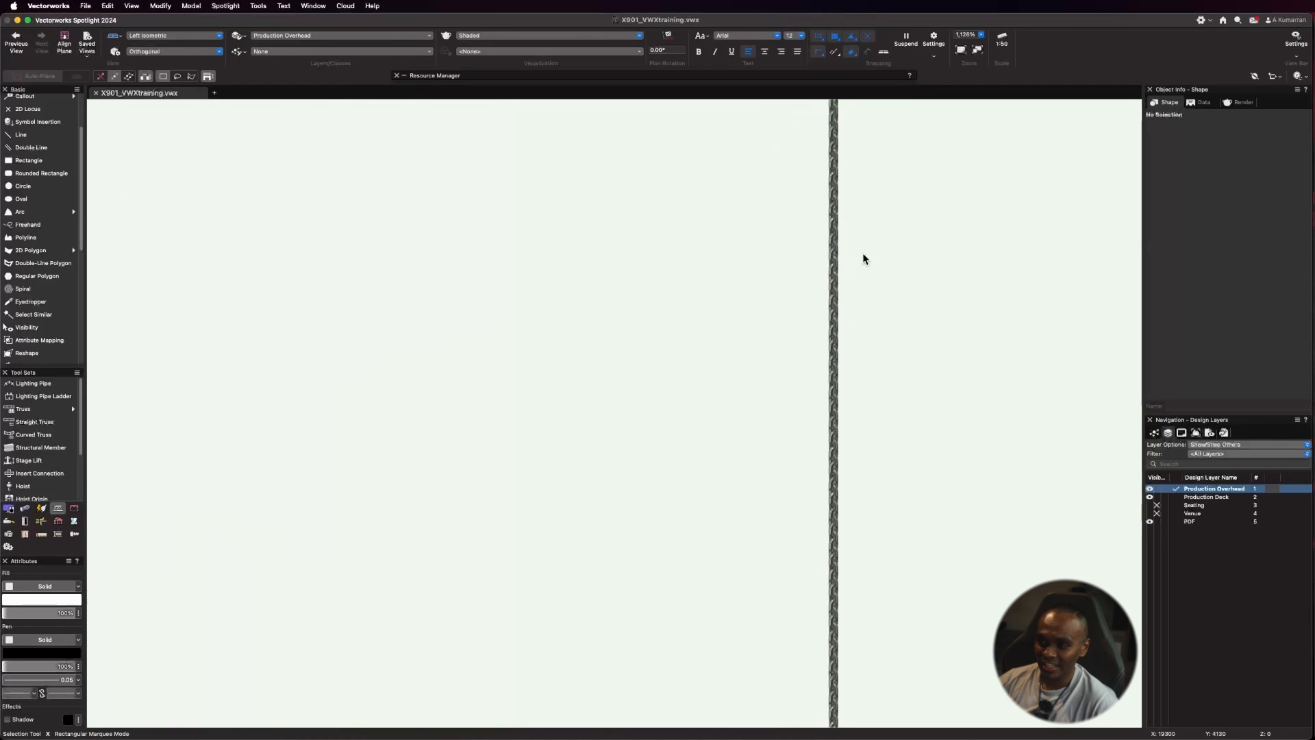
Step: Reselect the end hoist of Overhead Truss E and turn off its realistic chain display
scroll(848, 319, down, 2)
scroll(827, 334, down, 4)
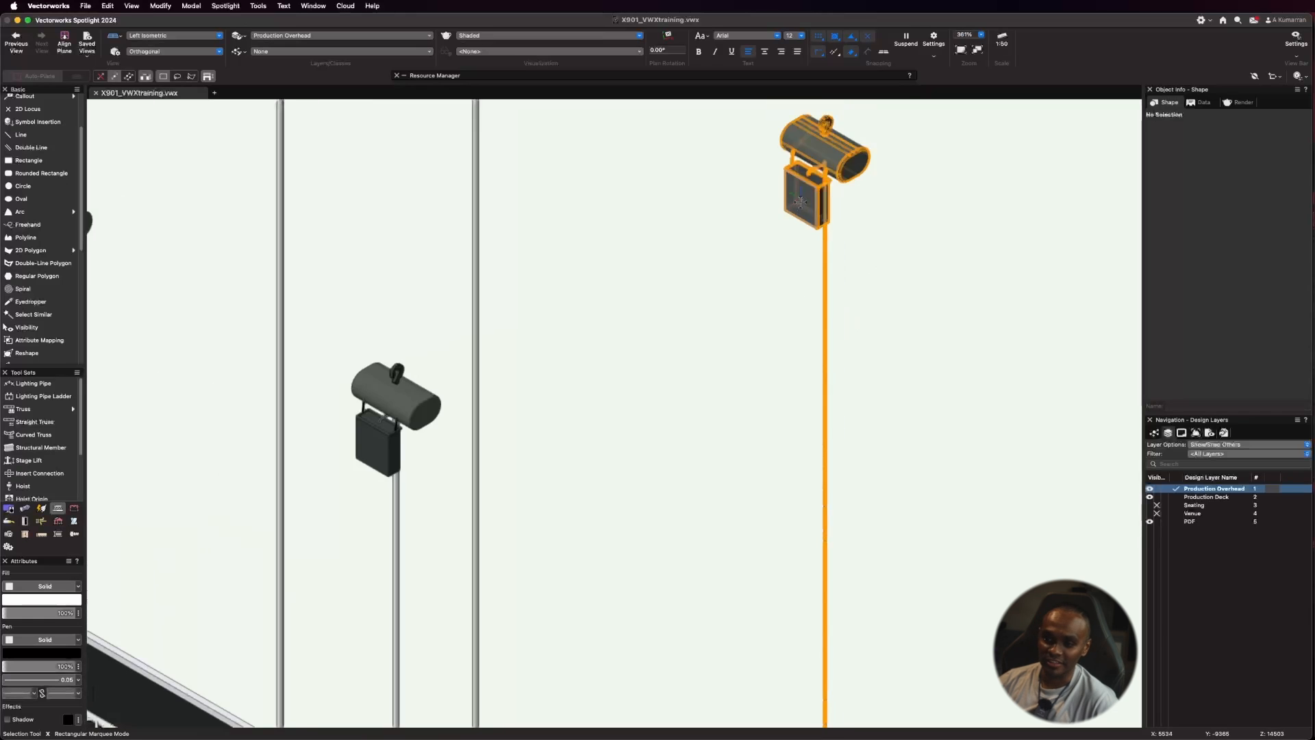
click(823, 347)
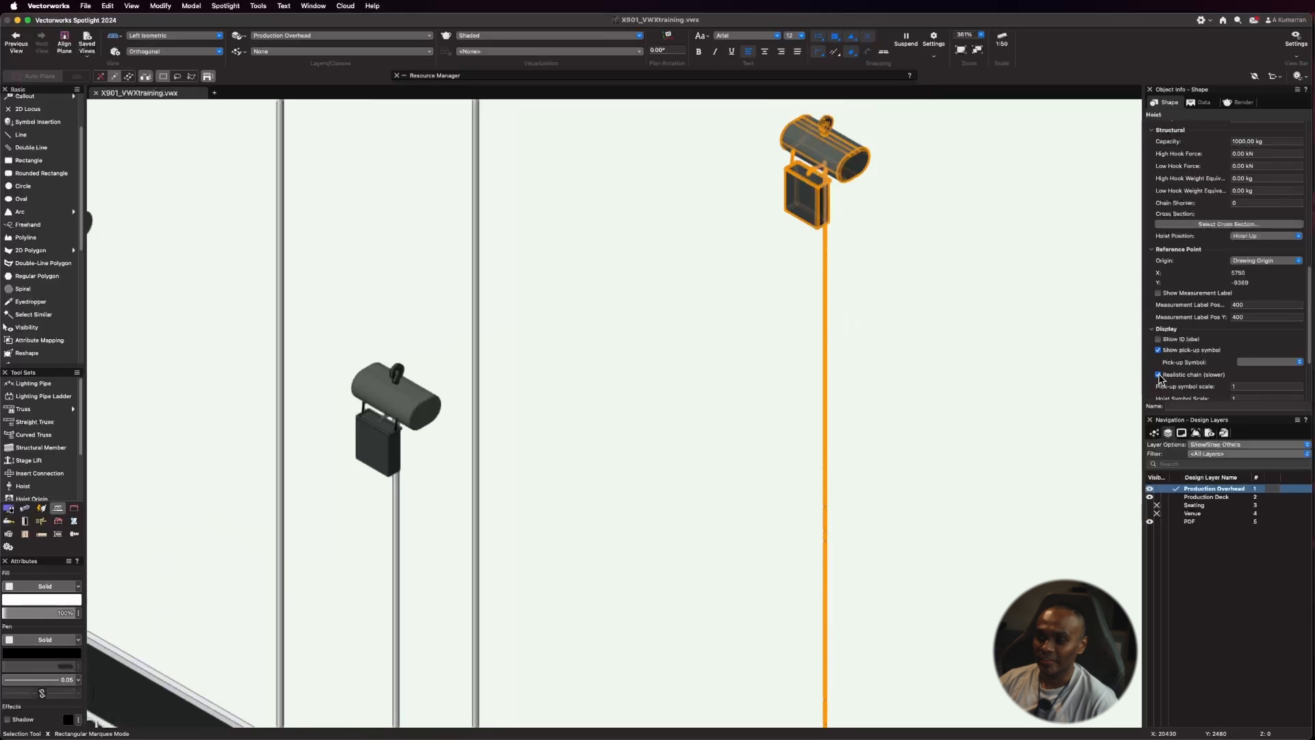
scroll(1009, 354, down, 6)
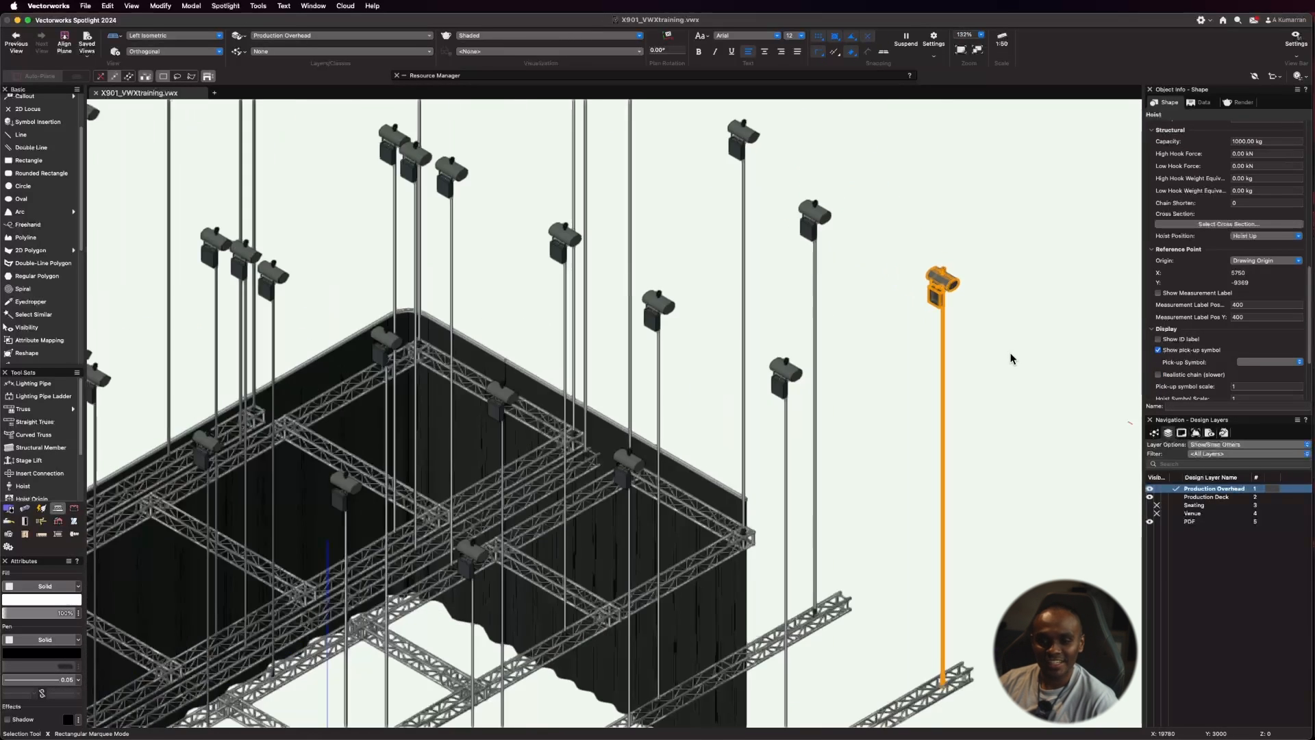
scroll(1010, 340, down, 1)
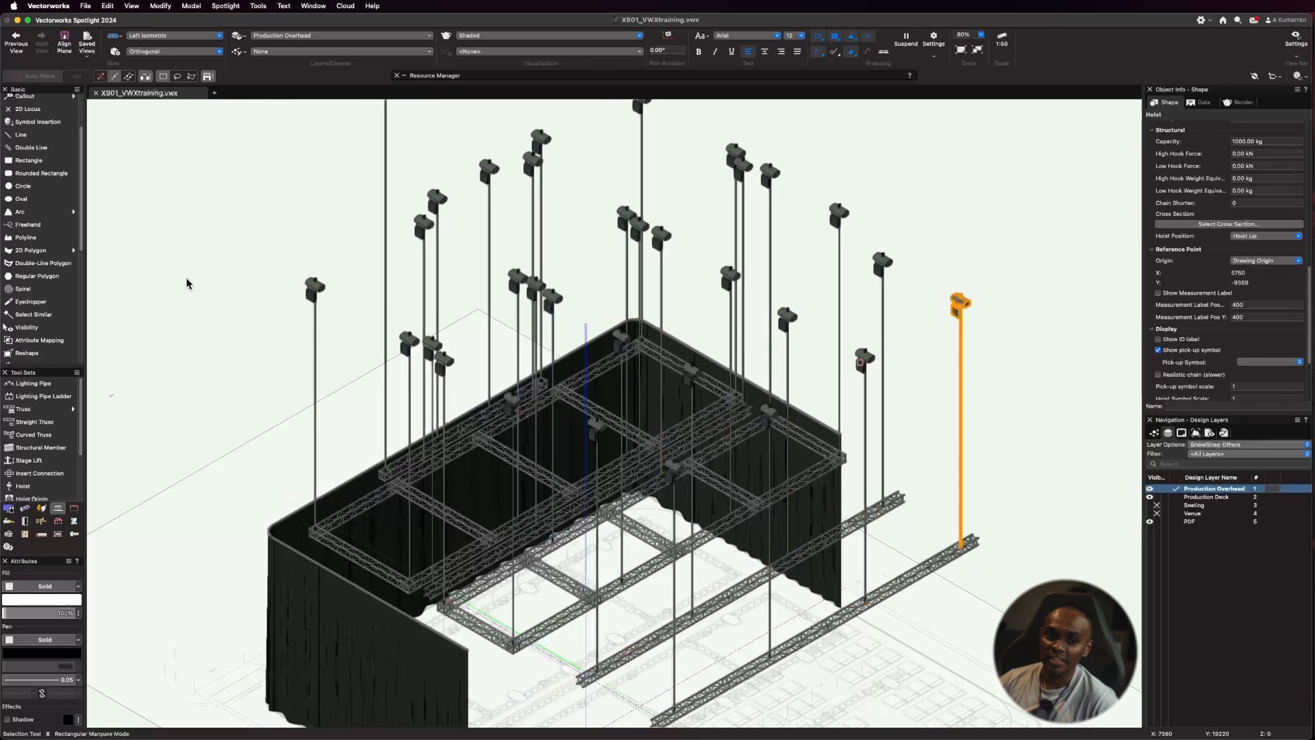
Step: Select all similar hoists at once, set their high hook height to 10000, and clear the selection
click(50, 320)
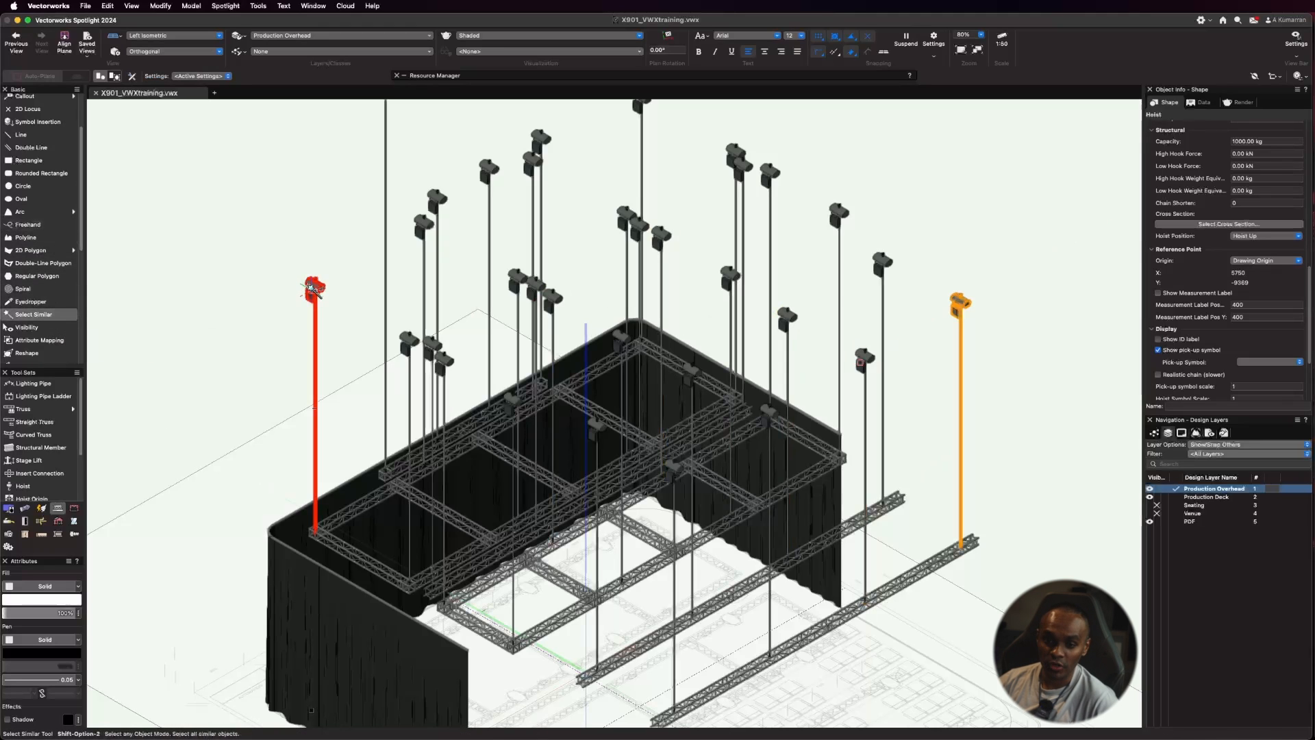
click(312, 288)
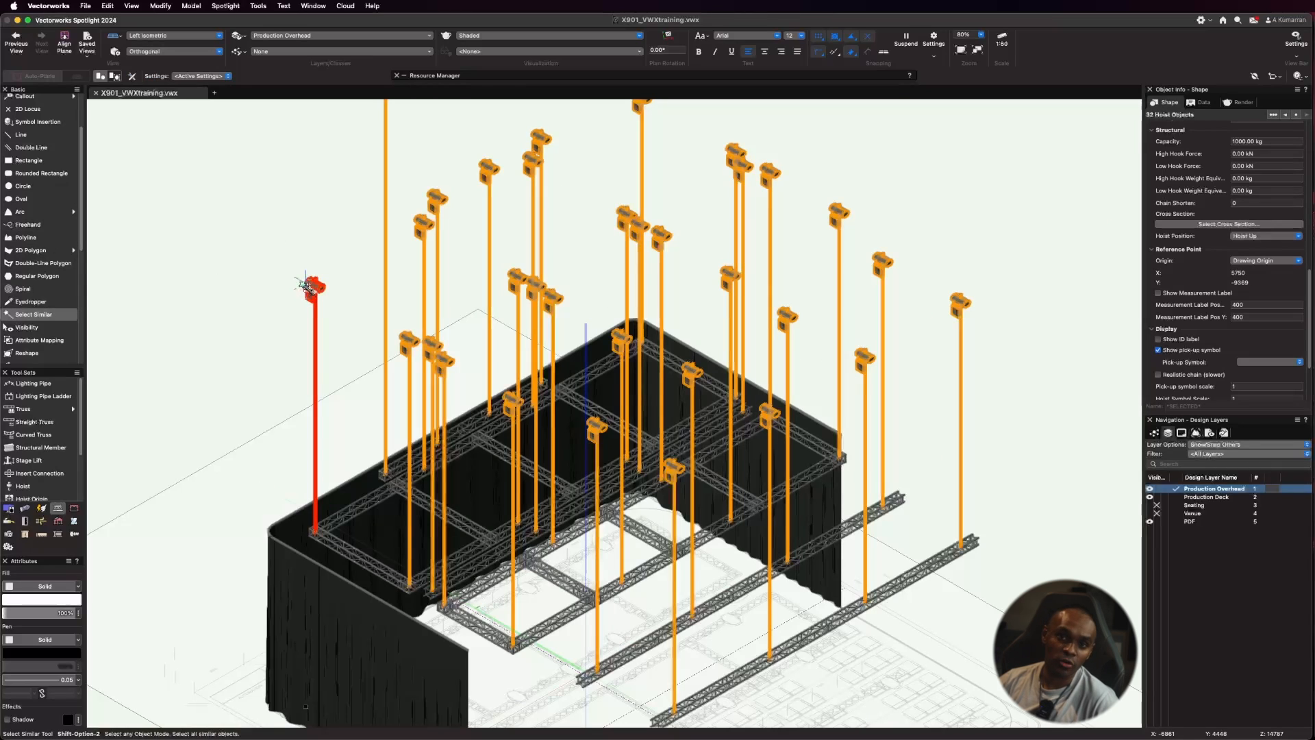
scroll(1212, 233, up, 2)
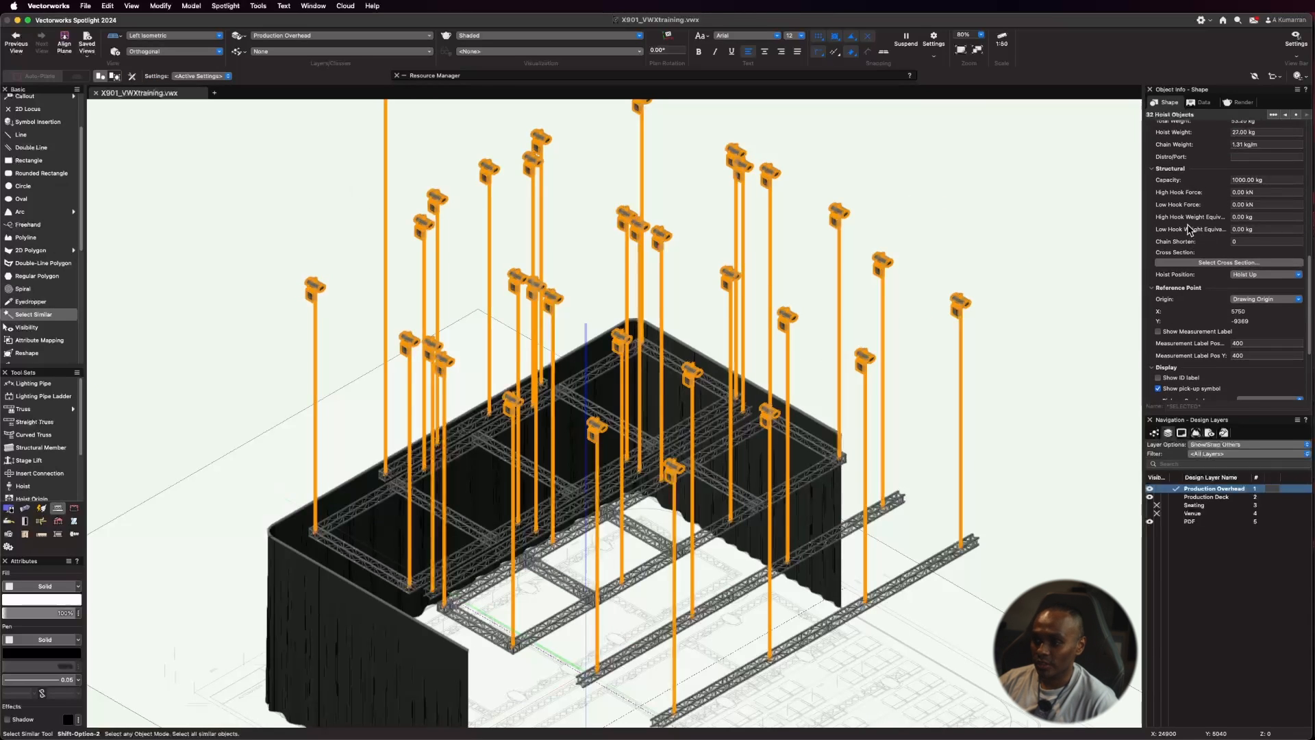
scroll(1225, 200, up, 4)
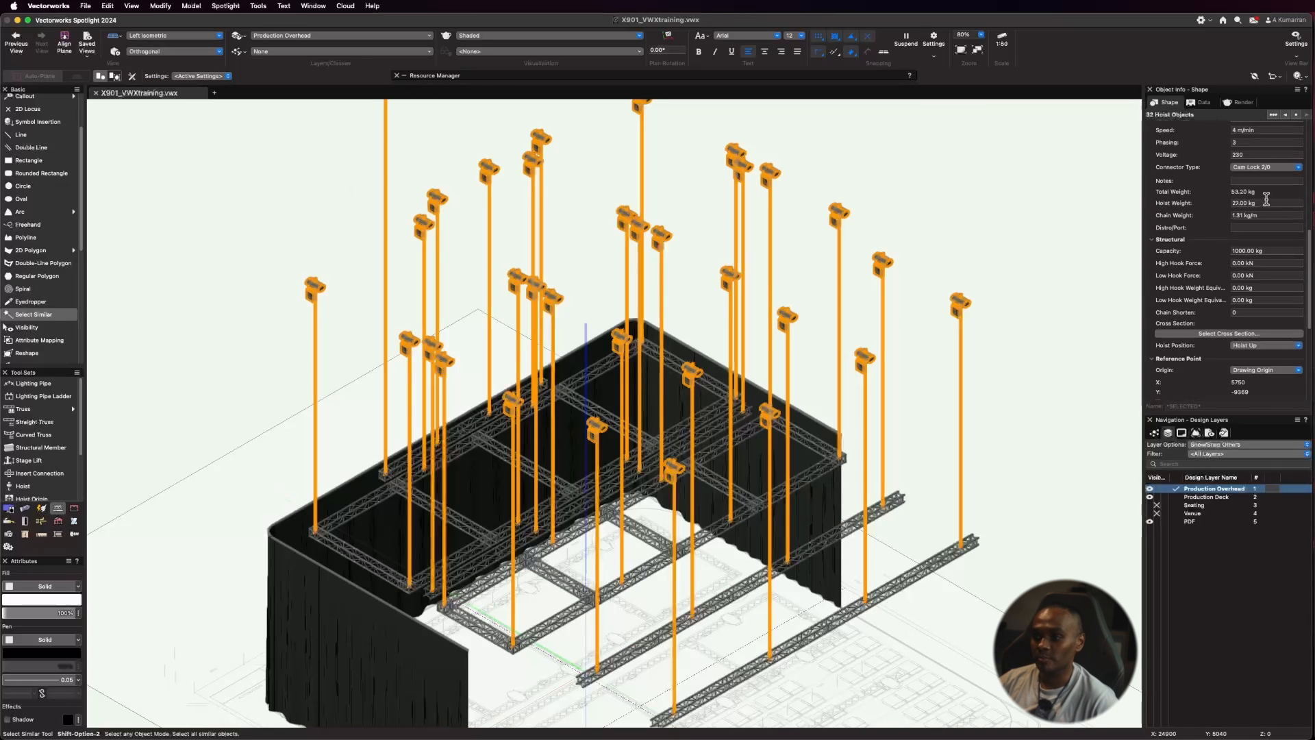
scroll(1266, 200, up, 8)
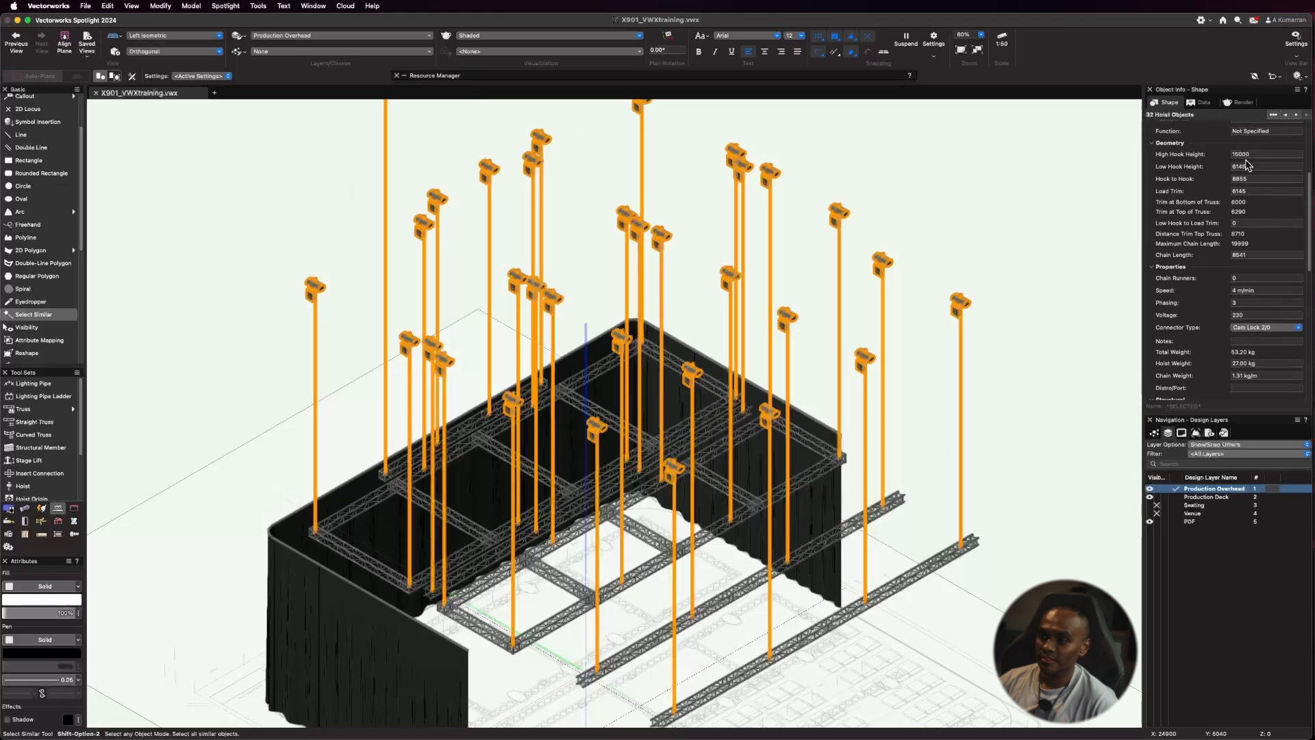
scroll(1247, 164, up, 1)
click(1254, 158)
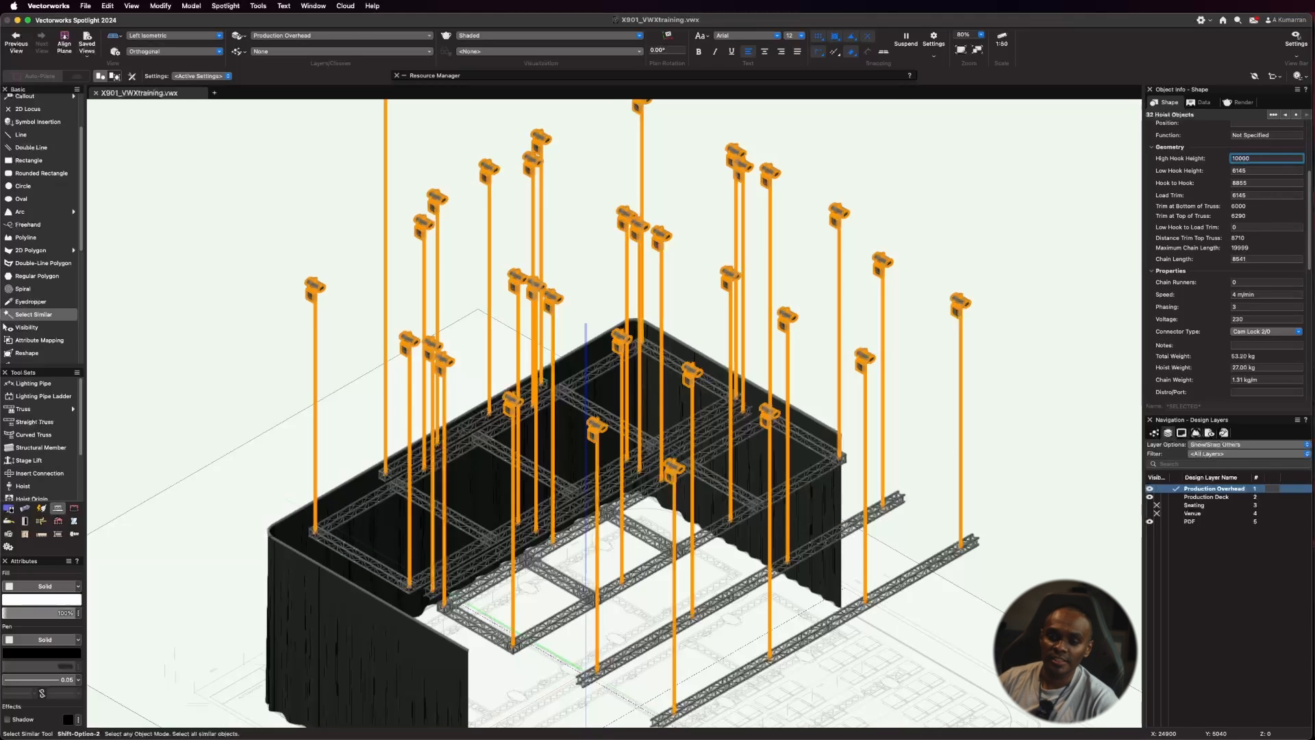
text(10000)
key(Return)
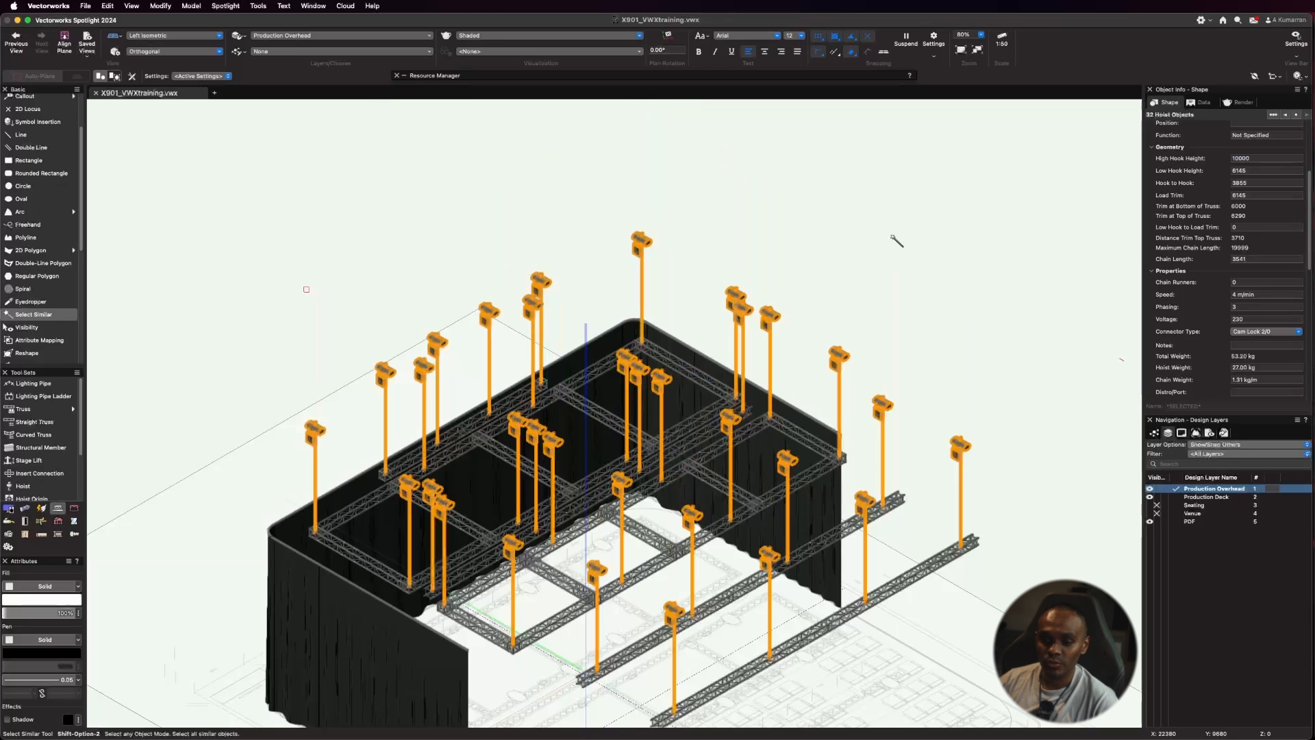
key(x)
click(856, 235)
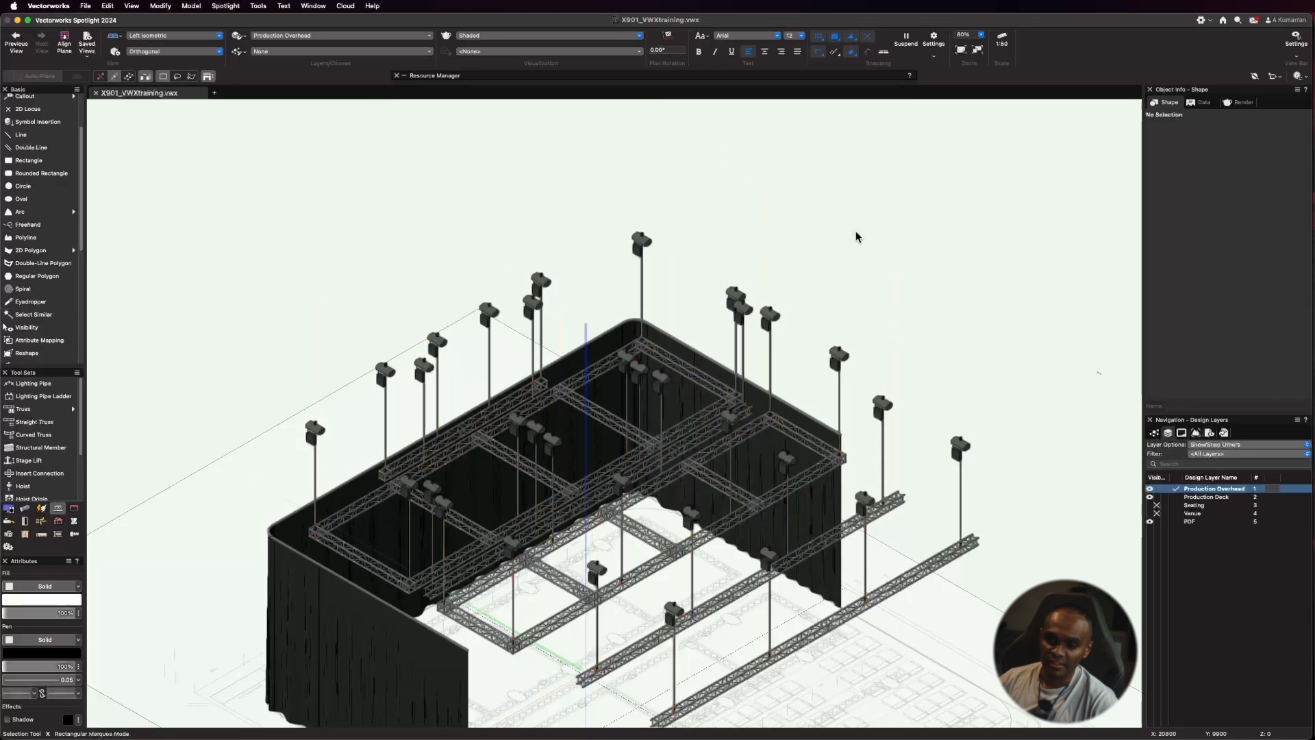
Step: Review the hoists in the isometric view and return the drawing to the Top/Plan view with all trusses in frame
scroll(458, 254, down, 1)
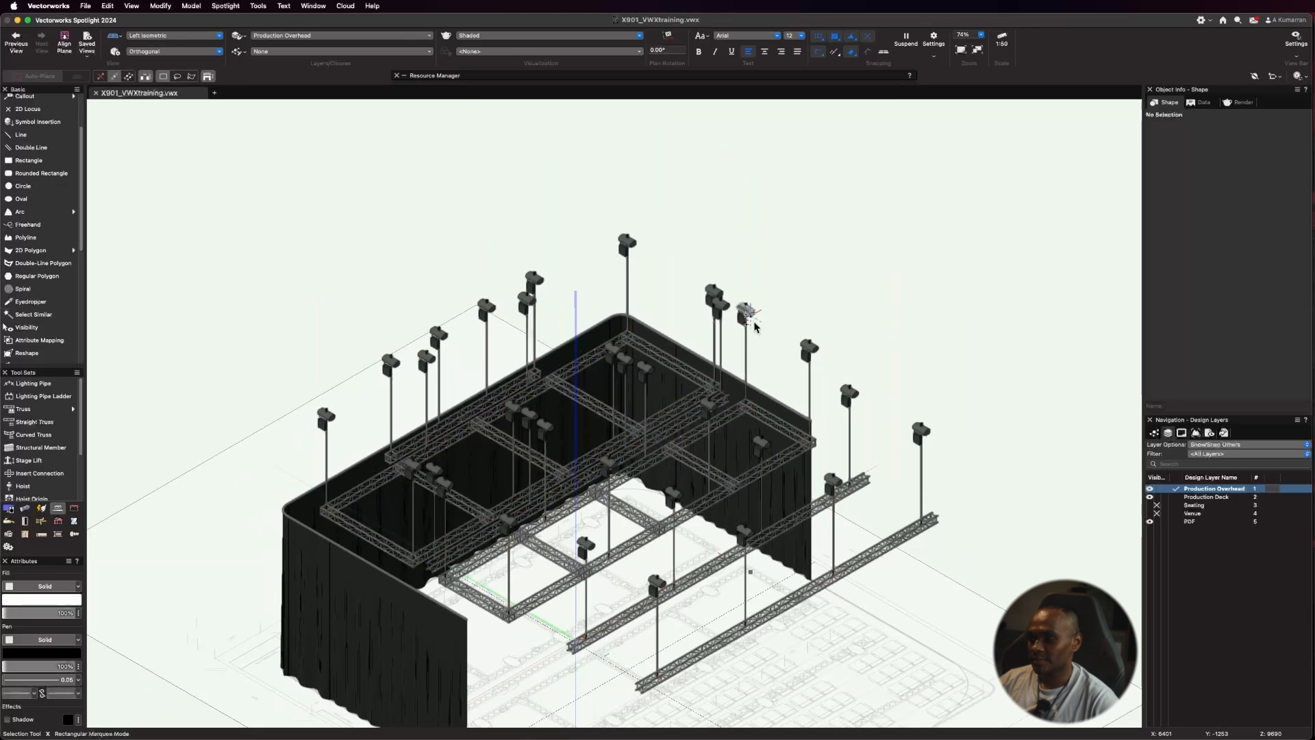
scroll(612, 356, down, 1)
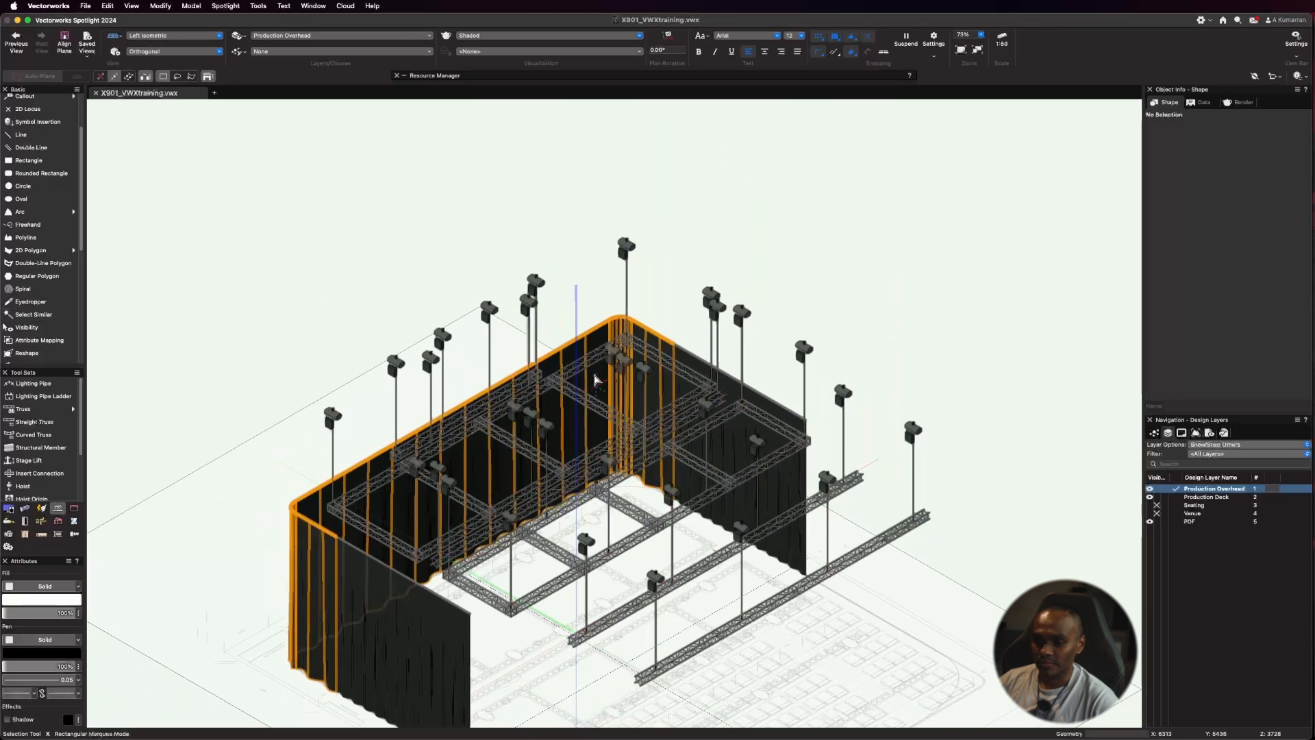
click(172, 38)
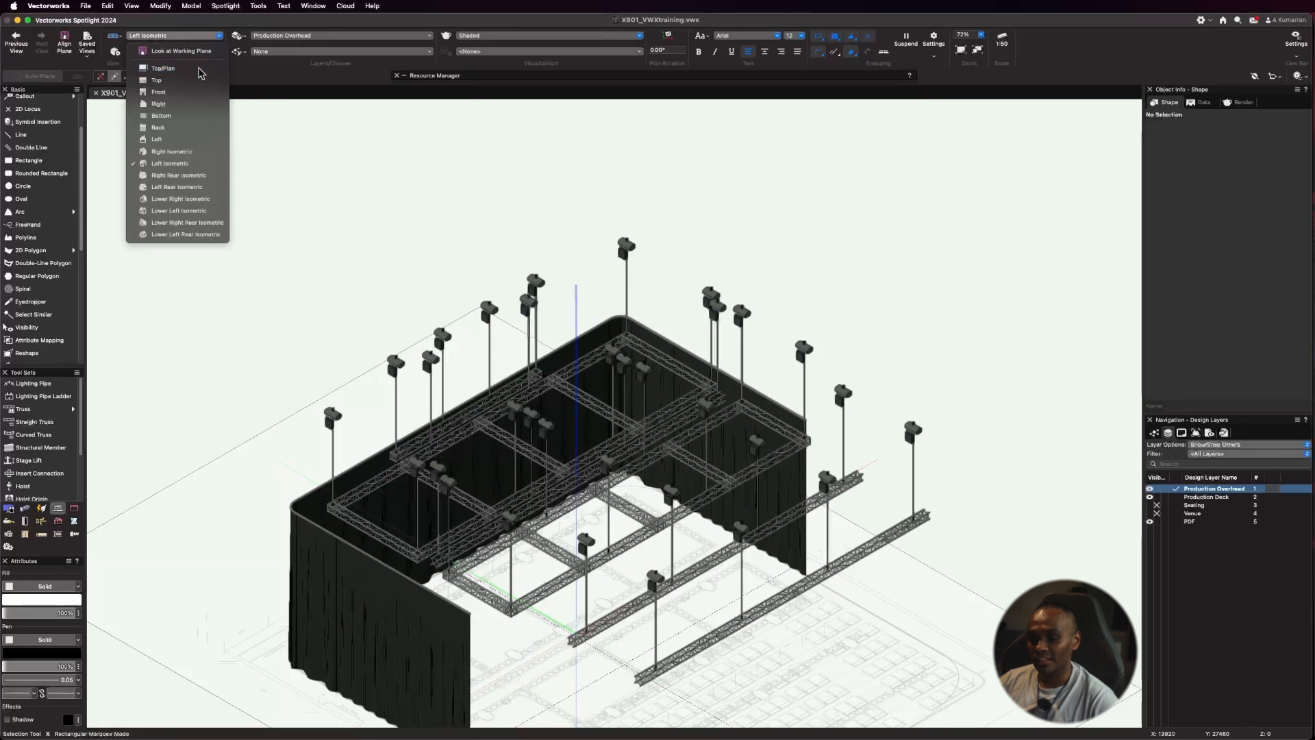
click(179, 67)
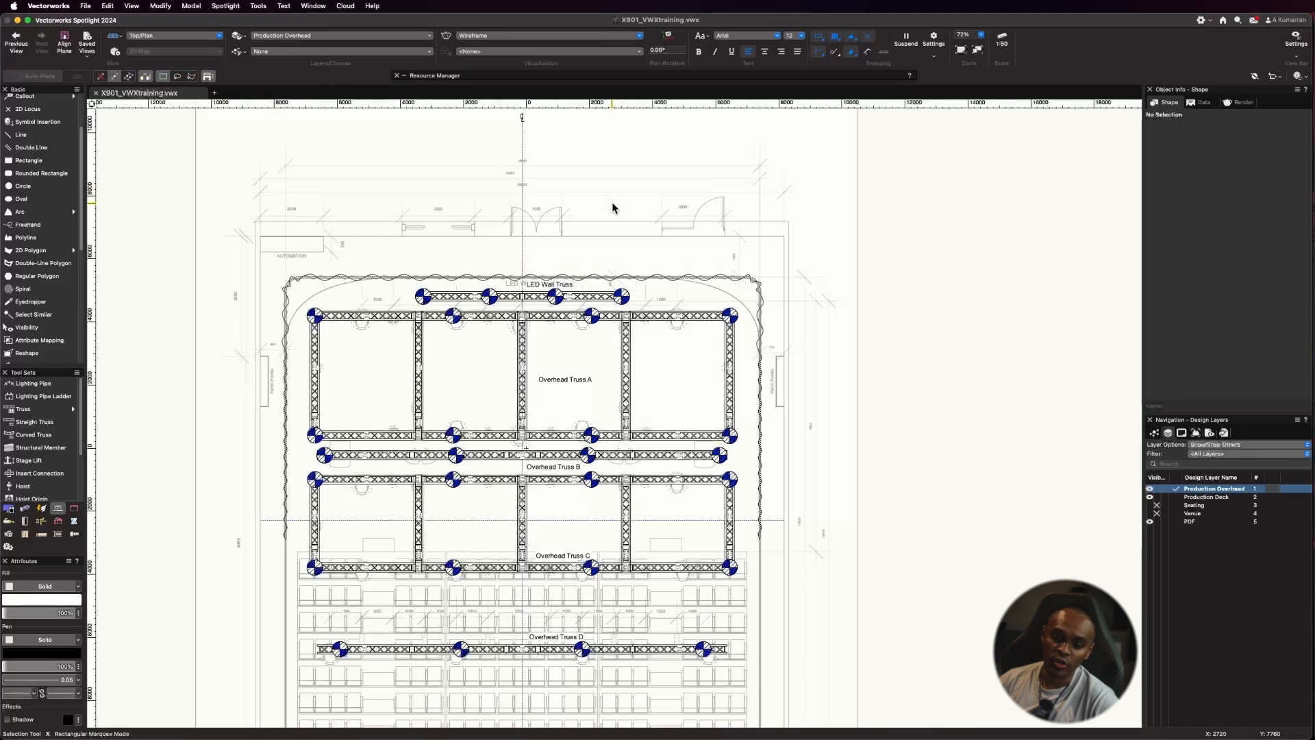
scroll(672, 162, down, 3)
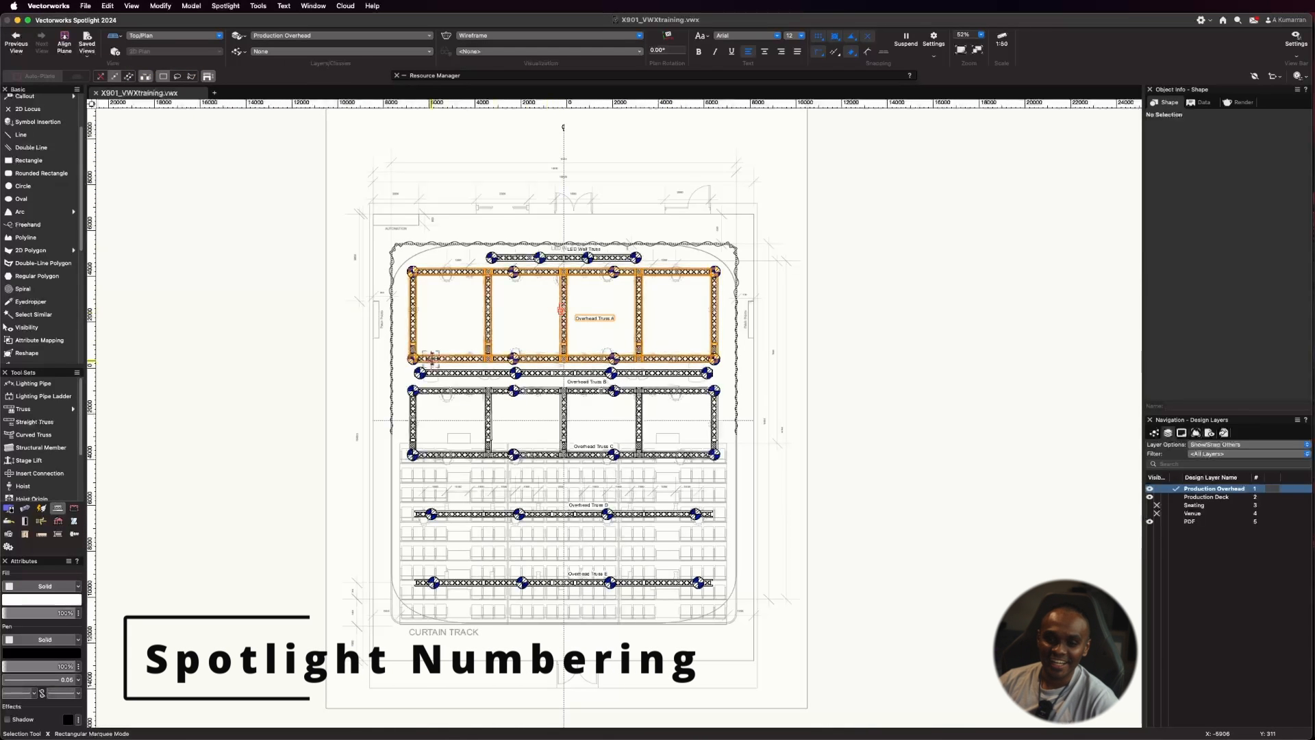
scroll(439, 411, up, 4)
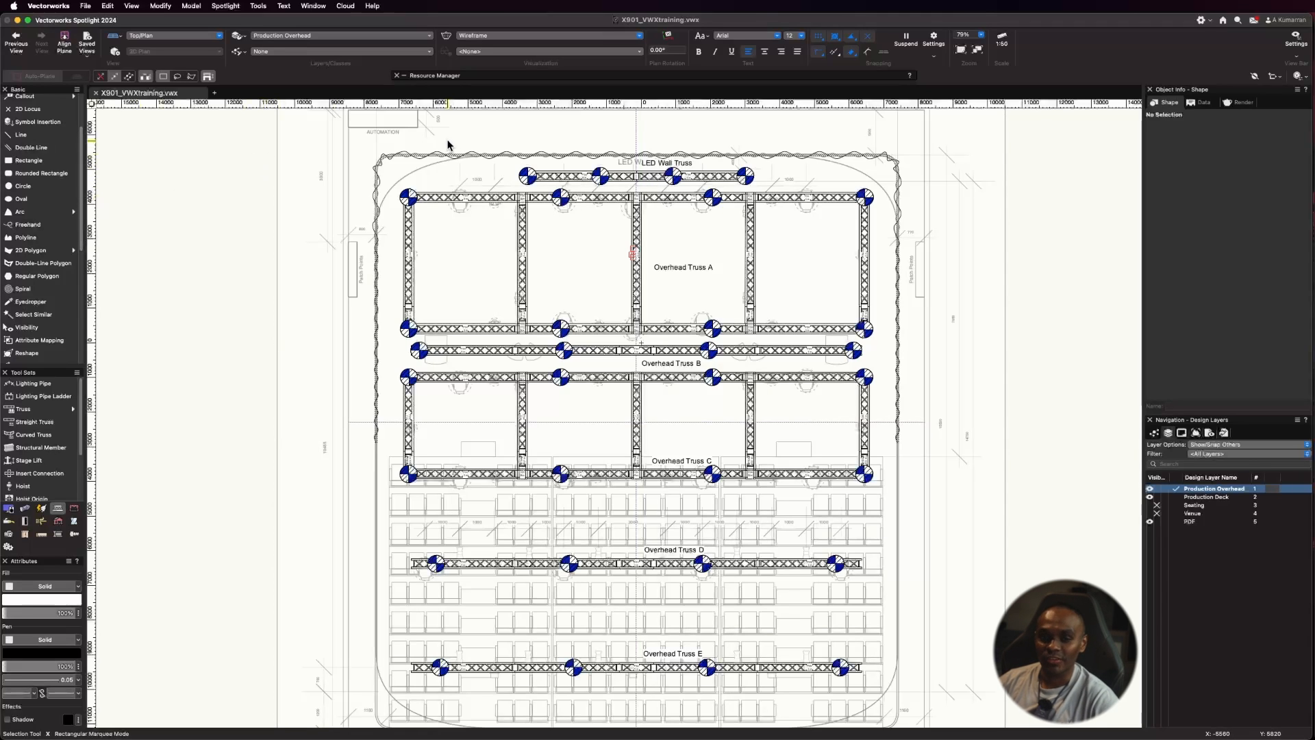
Step: Set up Spotlight Numbering for the Hoist object's Hoist ID field with prefix M, start 1 and automatic increment by 1
click(225, 6)
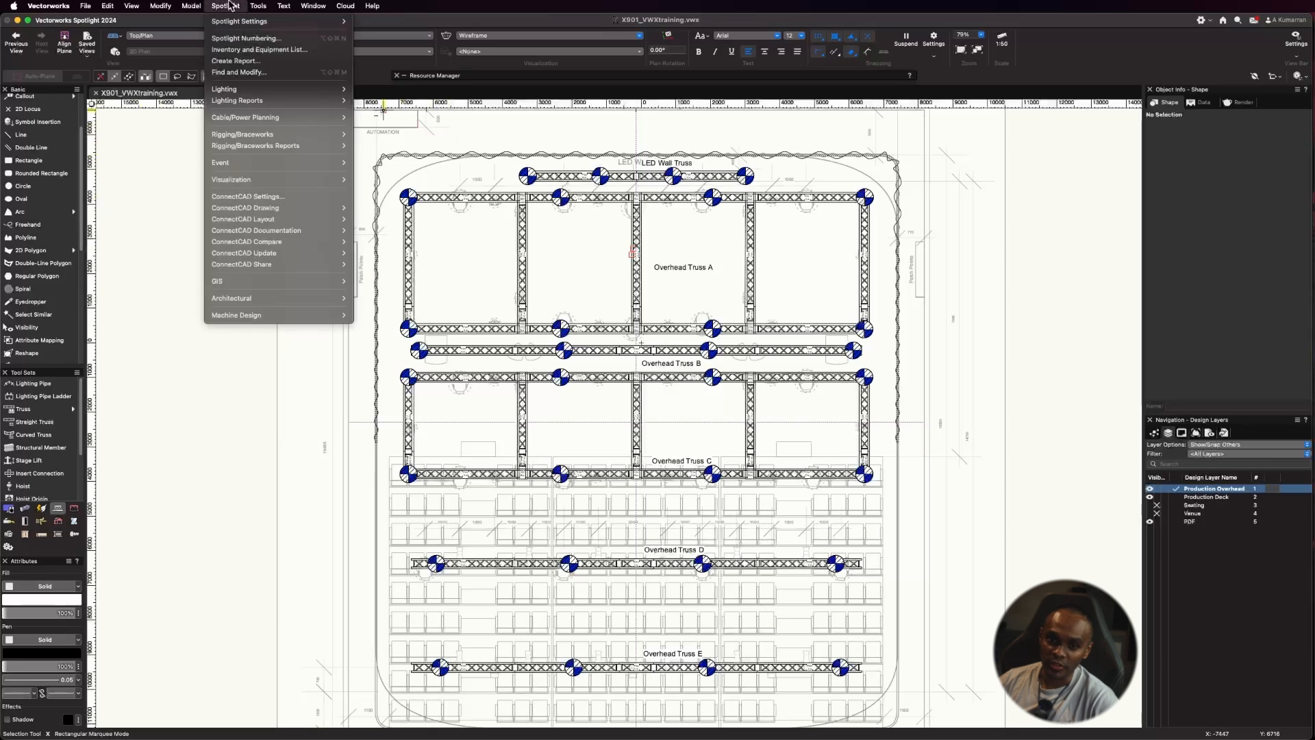
click(219, 41)
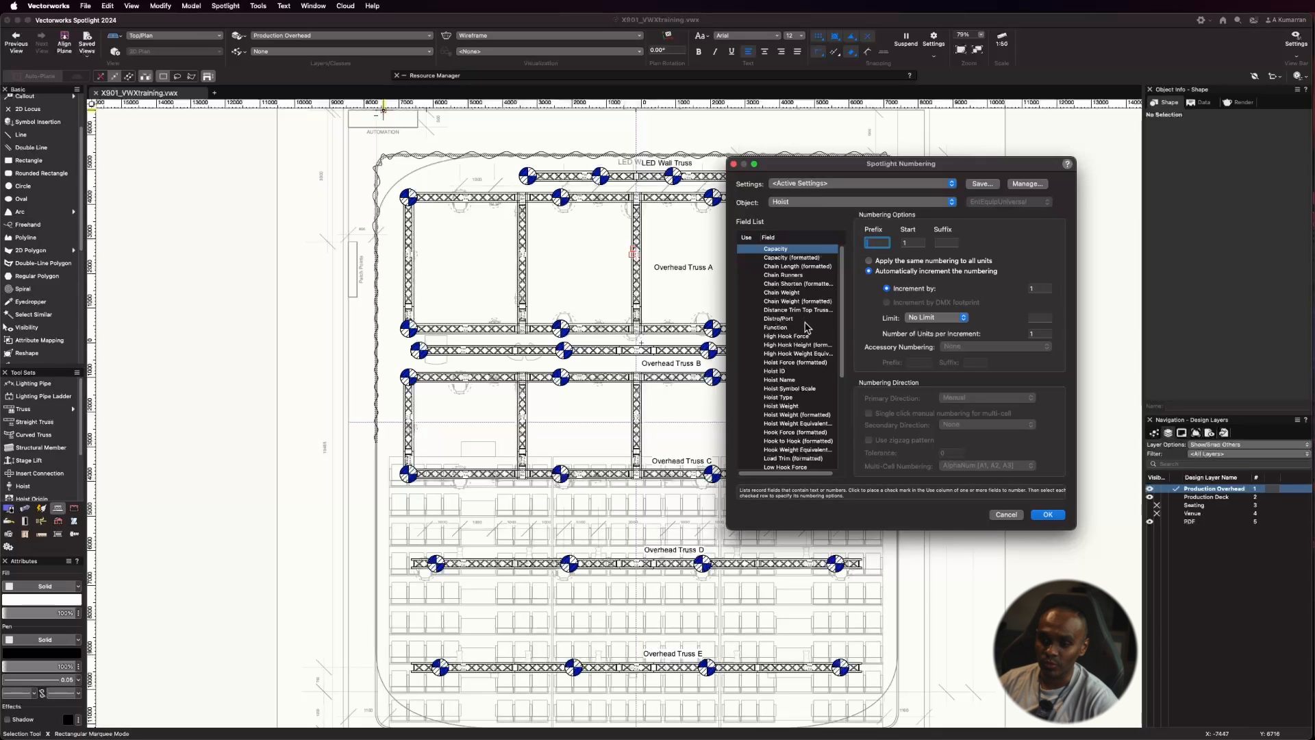
click(782, 371)
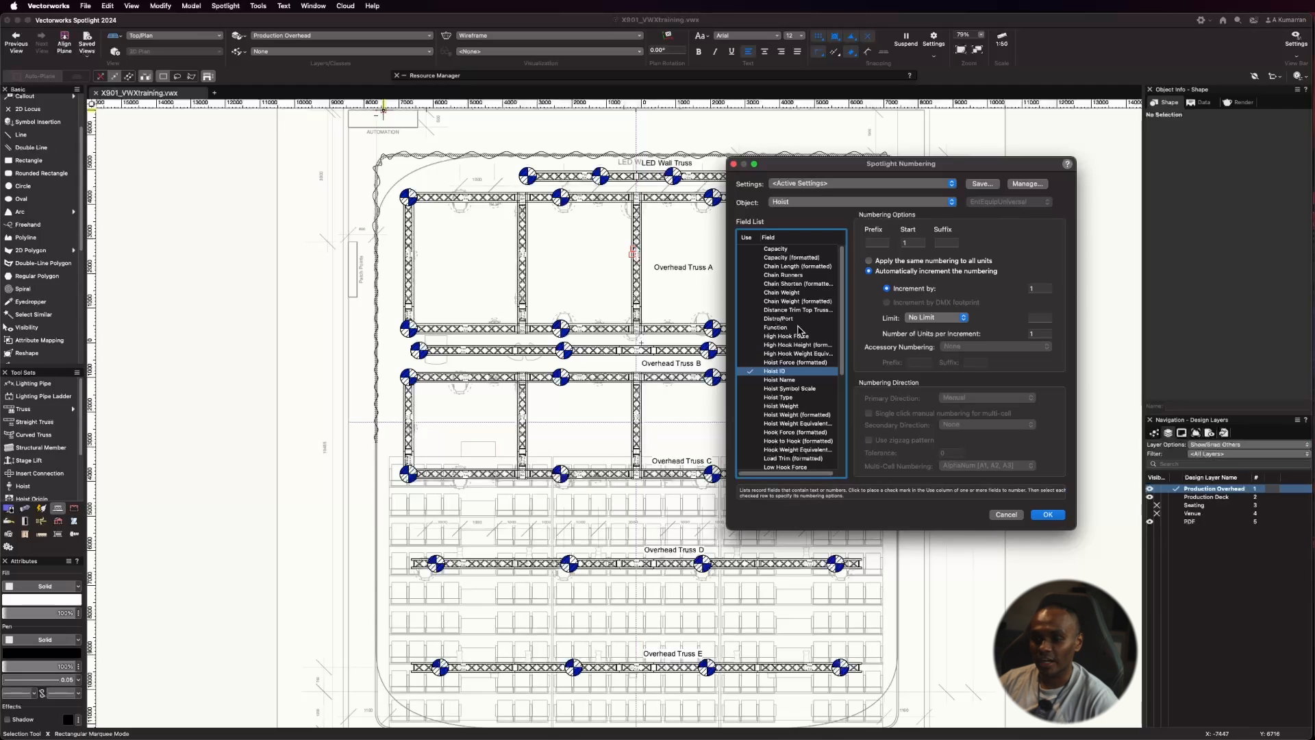
key(Tab)
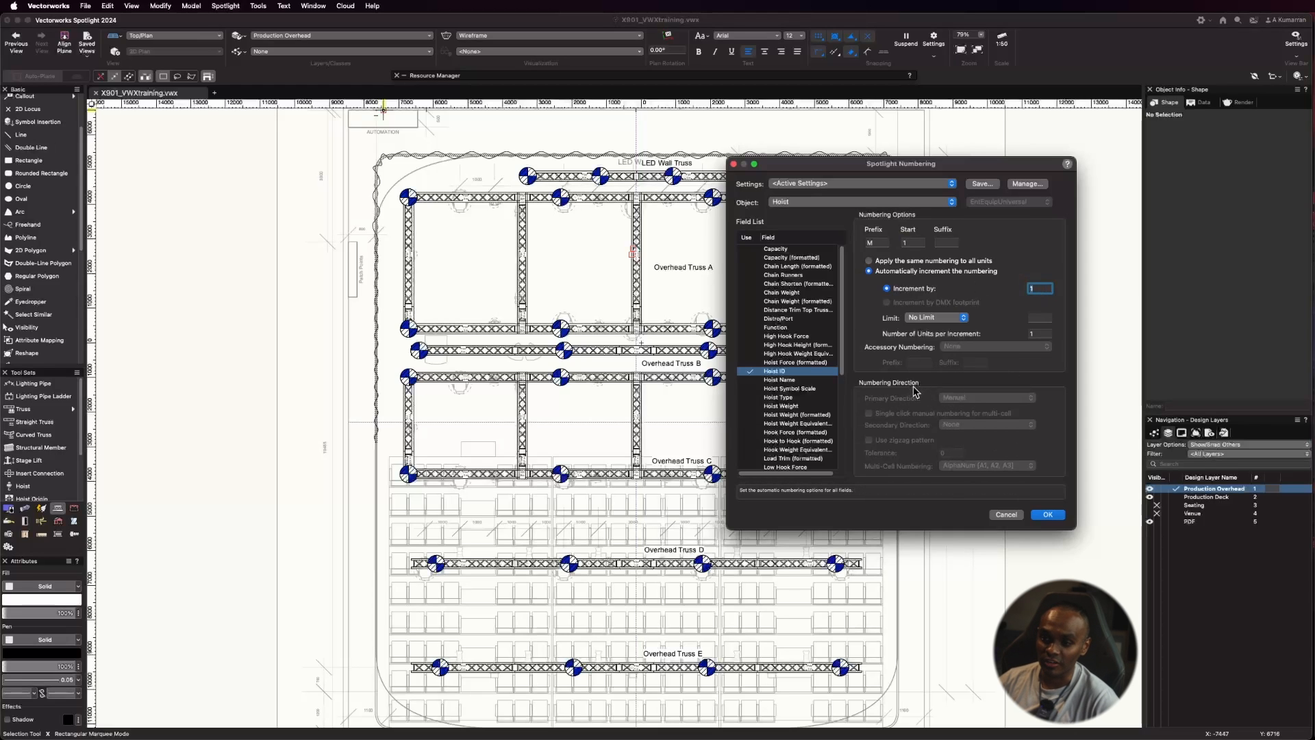
click(1048, 515)
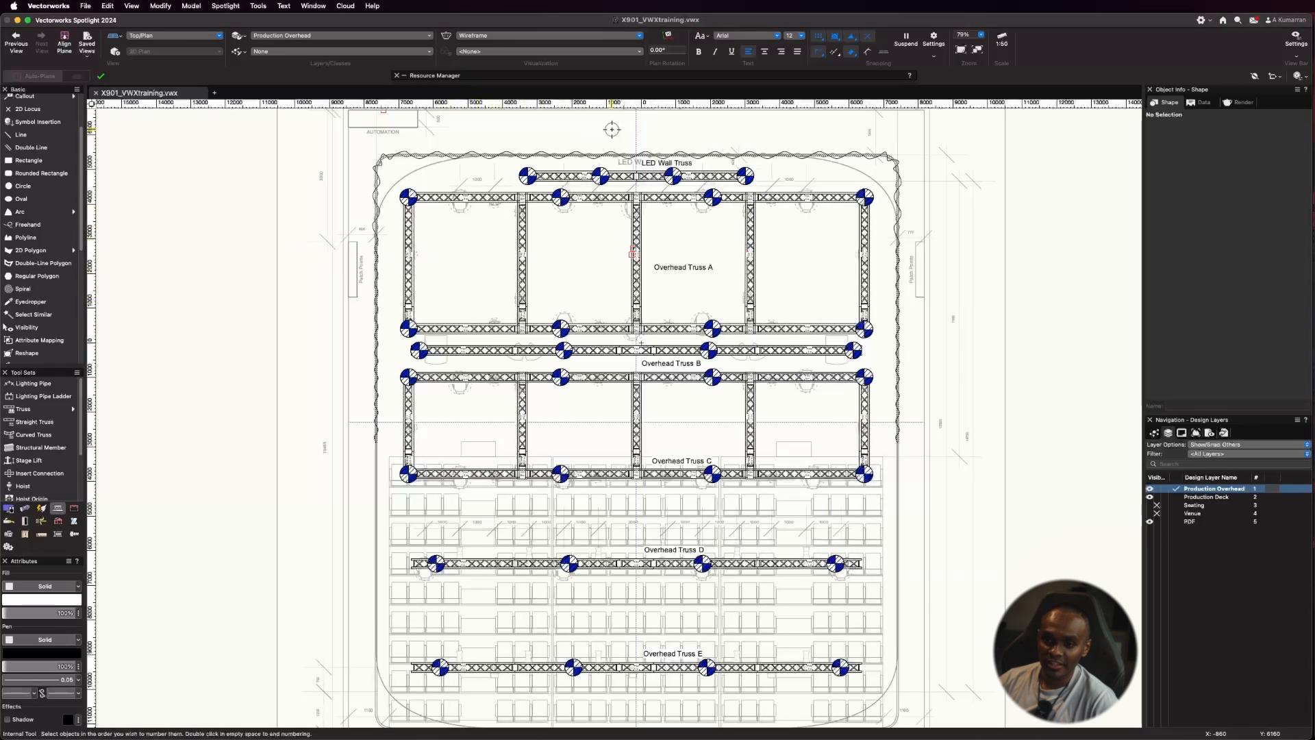
Step: Number the four LED Wall Truss hoists M1 to M4, going from stage-plan left to right
scroll(612, 129, up, 1)
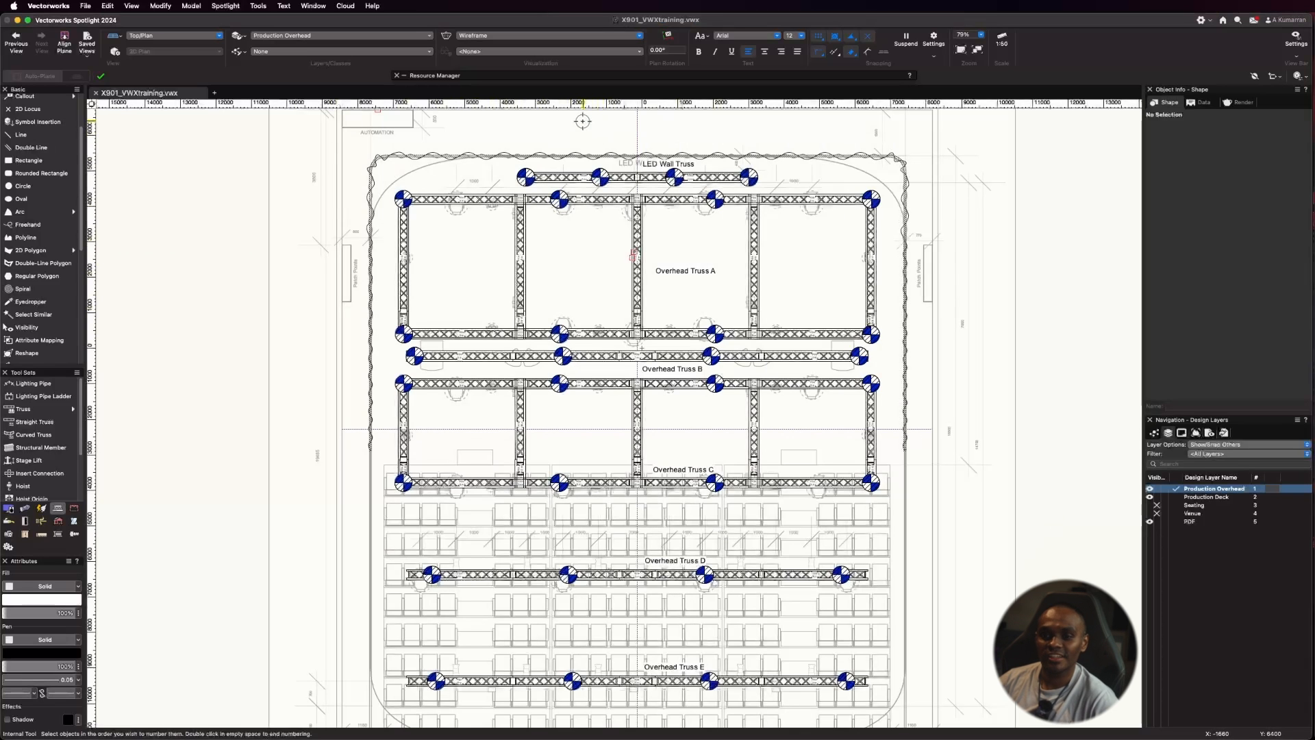
scroll(582, 121, up, 3)
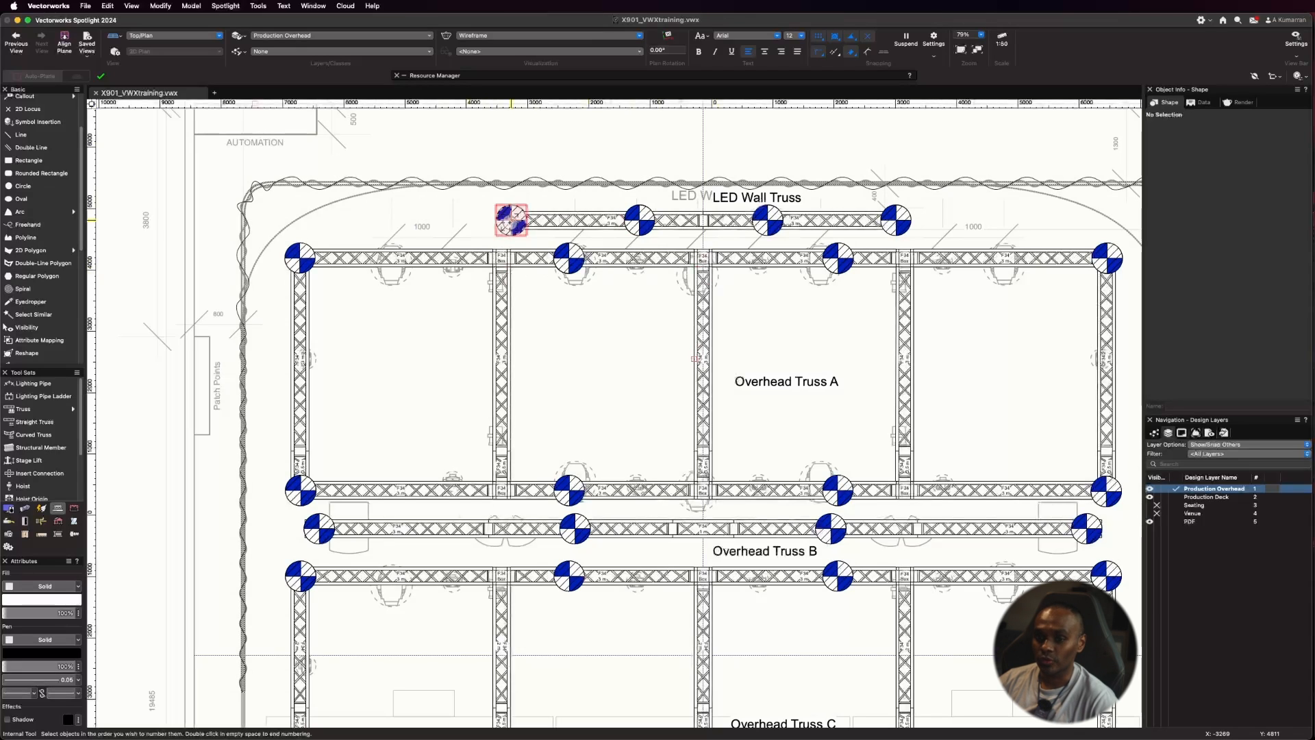
click(511, 220)
click(639, 220)
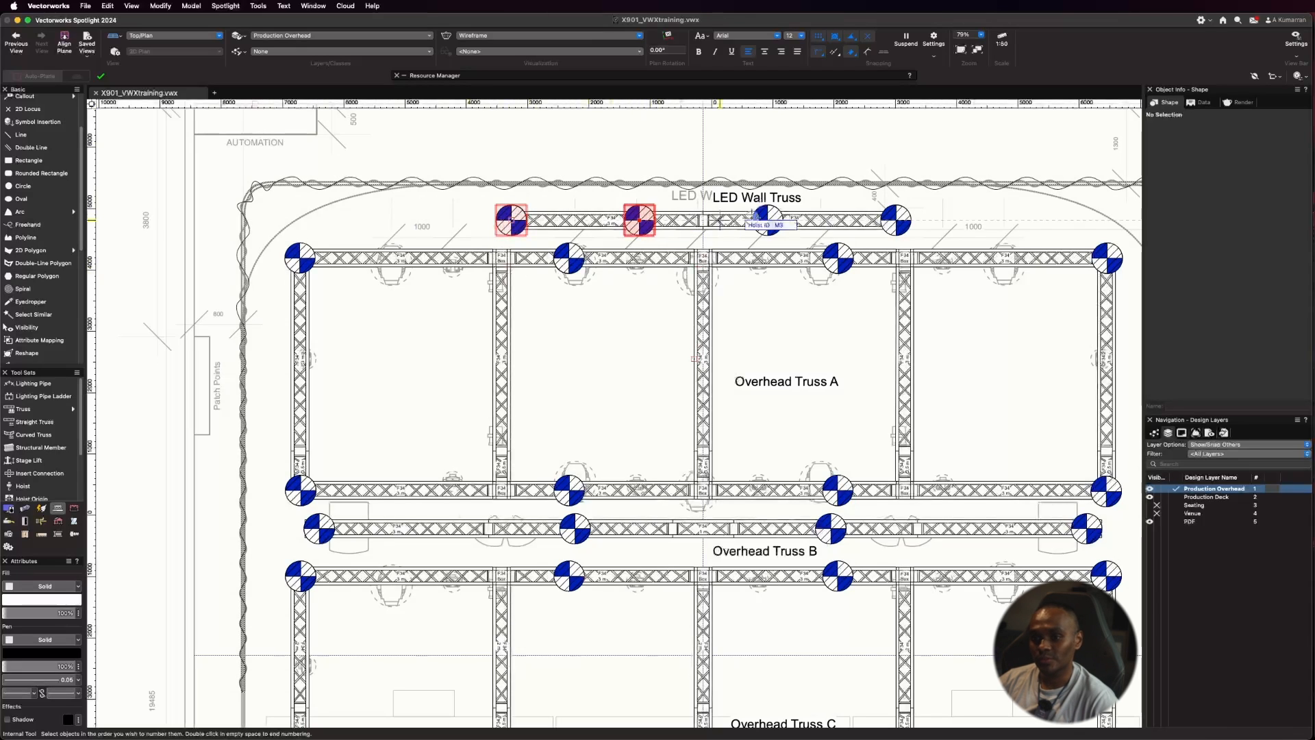
click(771, 222)
click(895, 220)
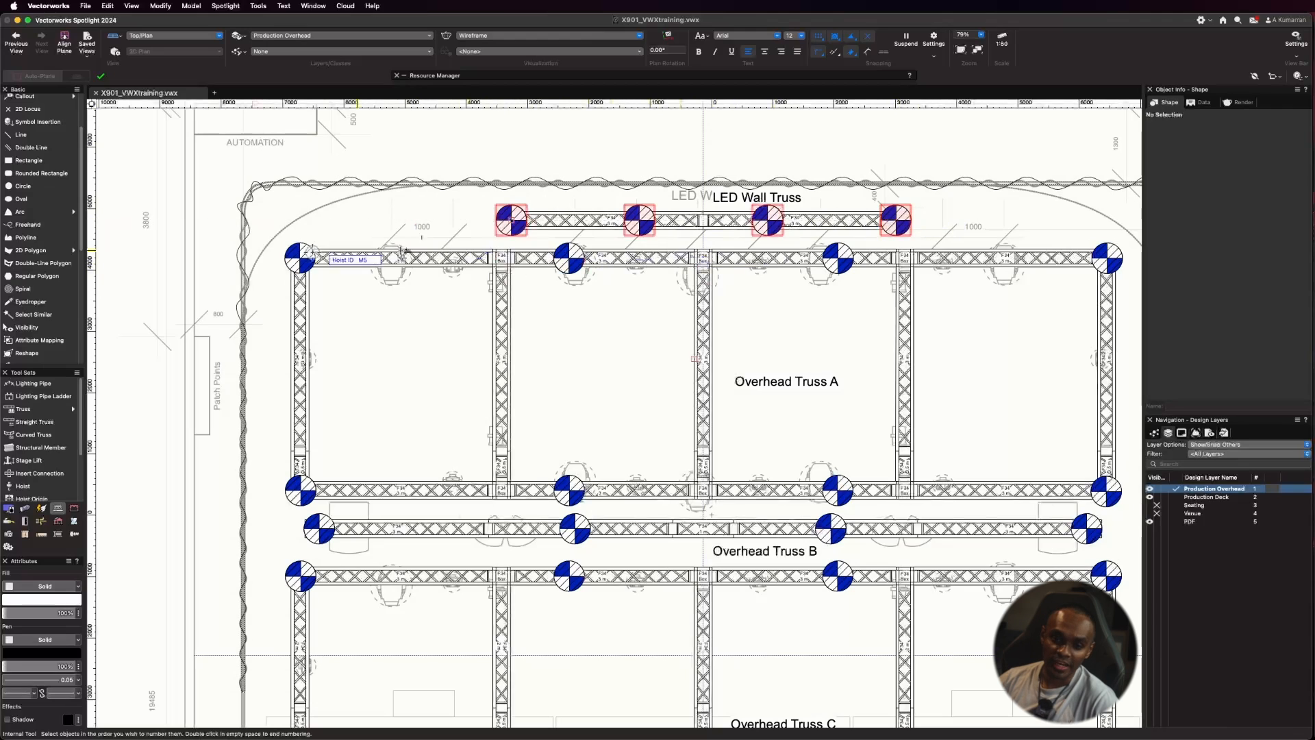
Step: Number the four hoists on the upper chord of Overhead Truss A M5 to M8, going from left to right
click(299, 257)
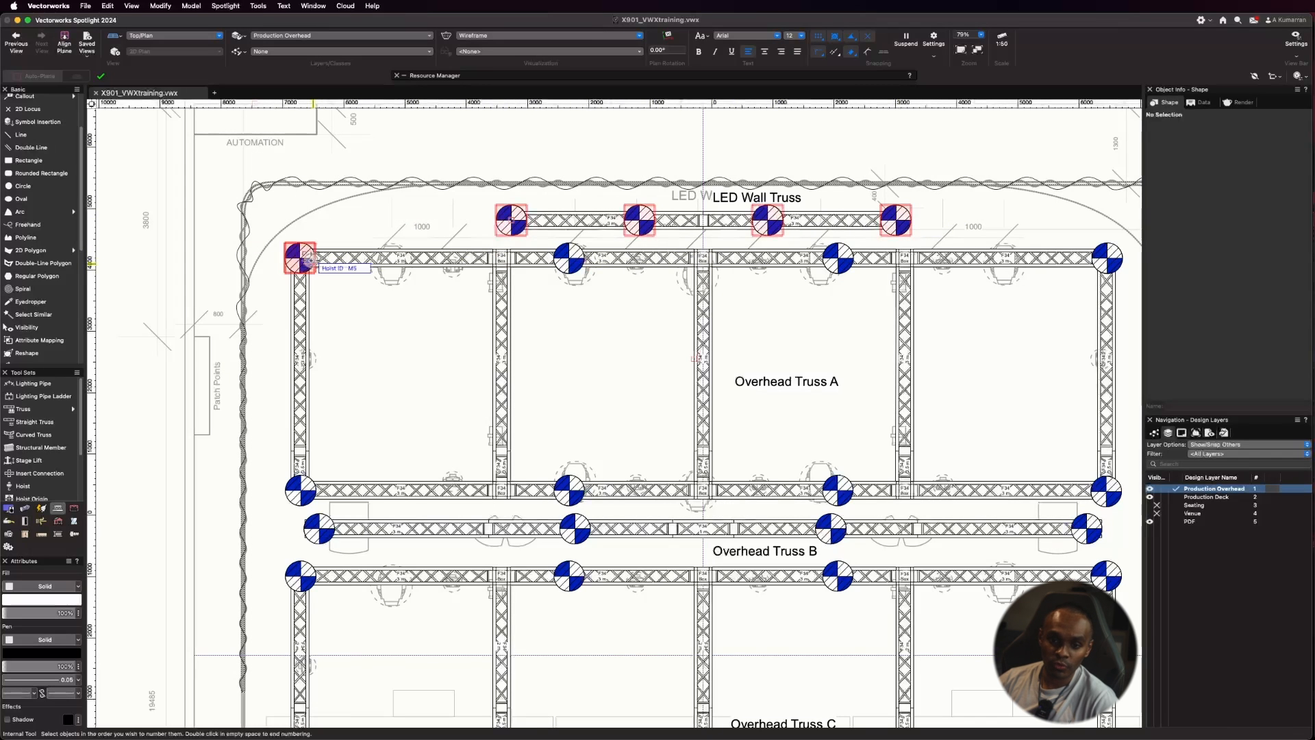
click(571, 257)
click(837, 258)
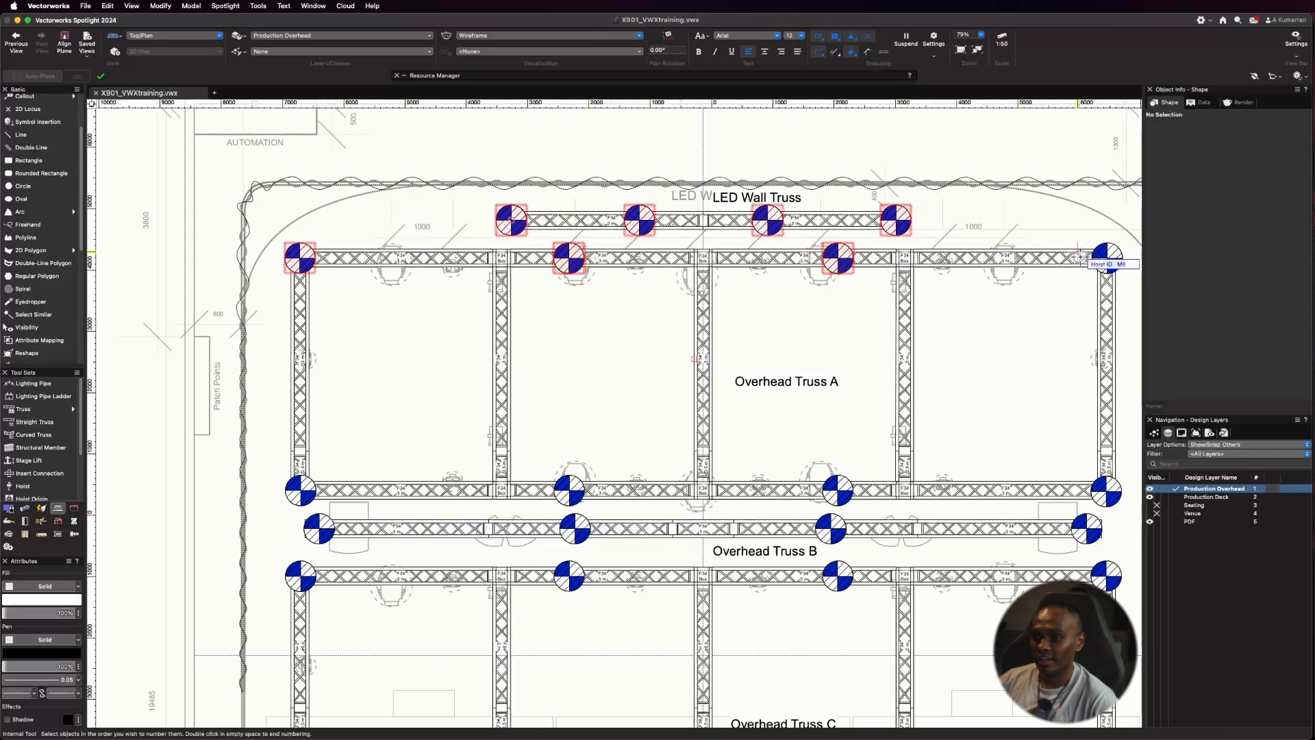
click(1104, 258)
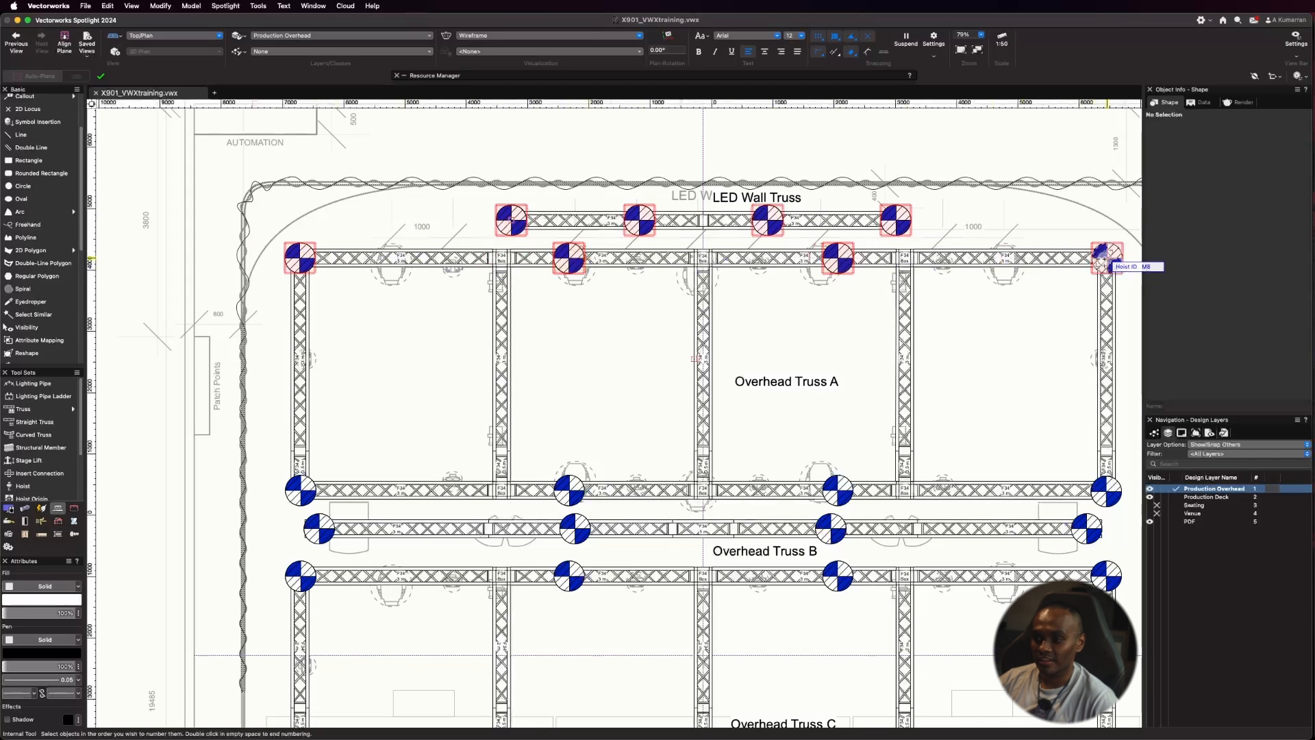
Step: Number the four hoists on the lower chord of Overhead Truss A M9 to M12, going from left to right
click(299, 490)
click(568, 490)
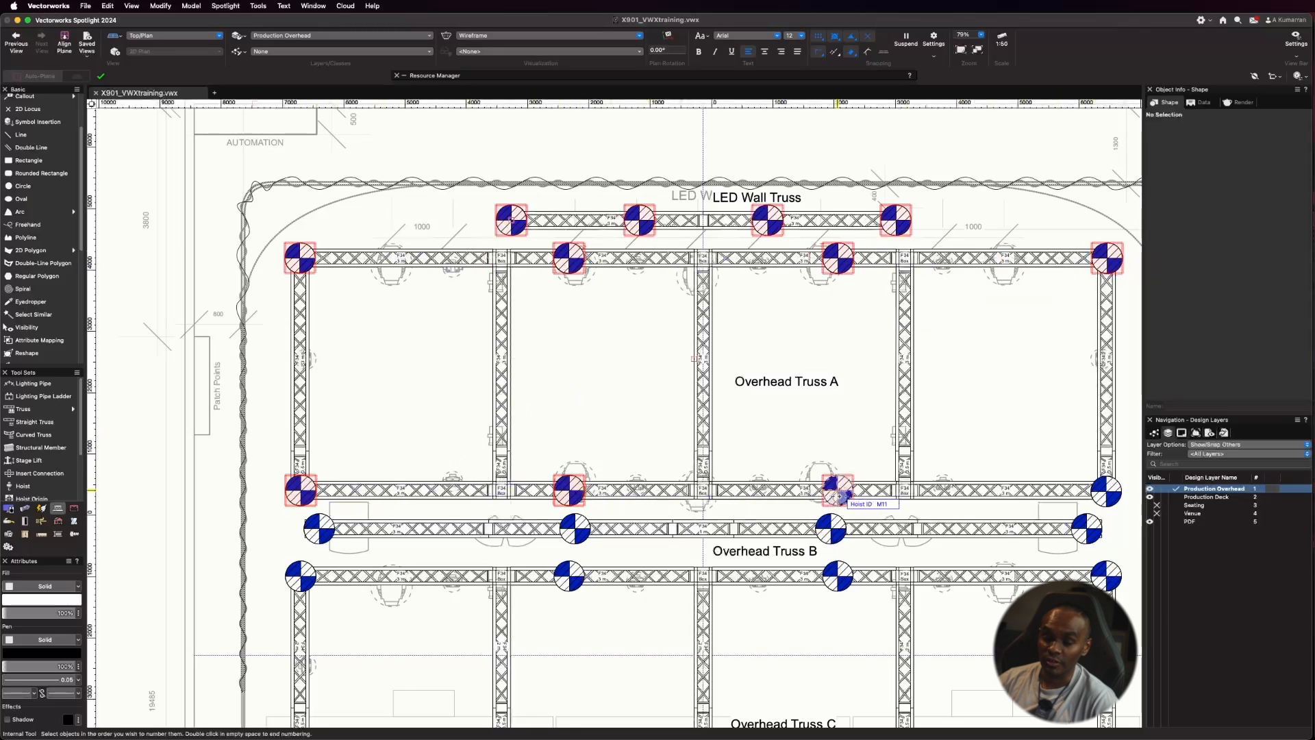
click(837, 490)
click(1105, 490)
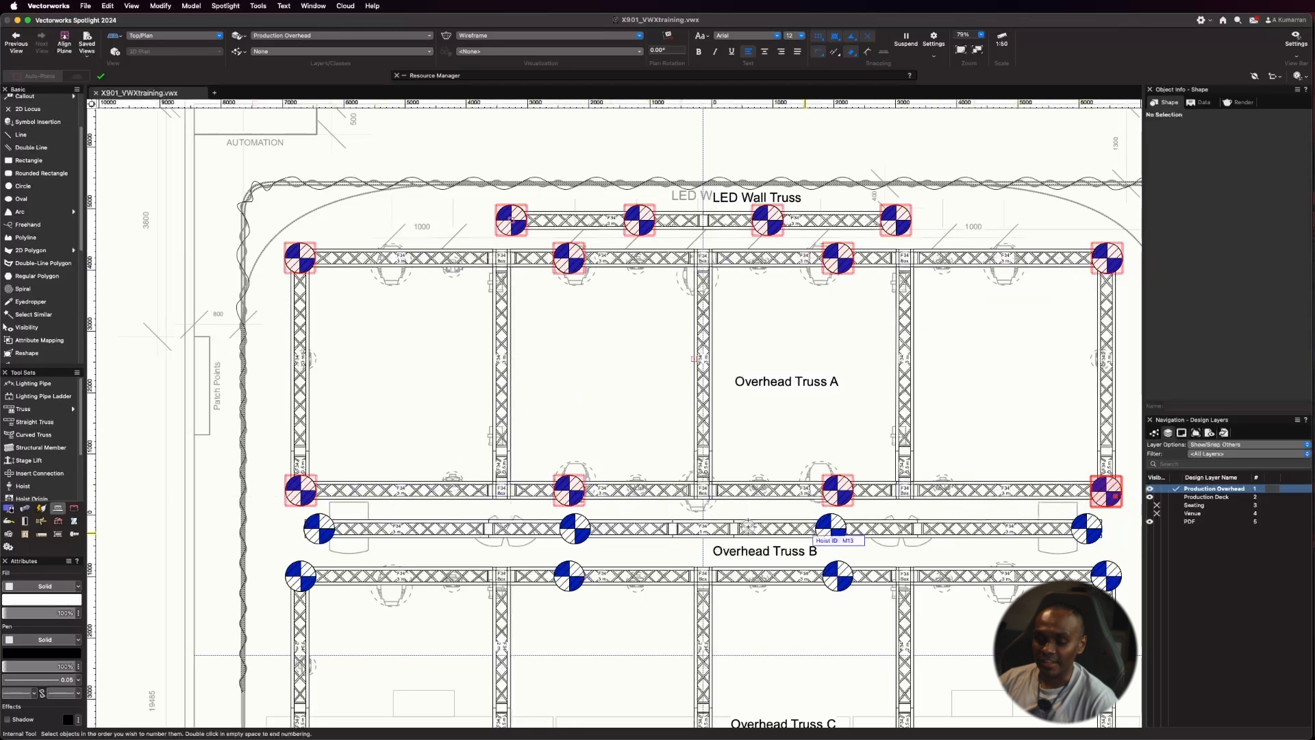
Step: Number the four Overhead Truss B hoists M13 to M16, going from left to right
click(319, 528)
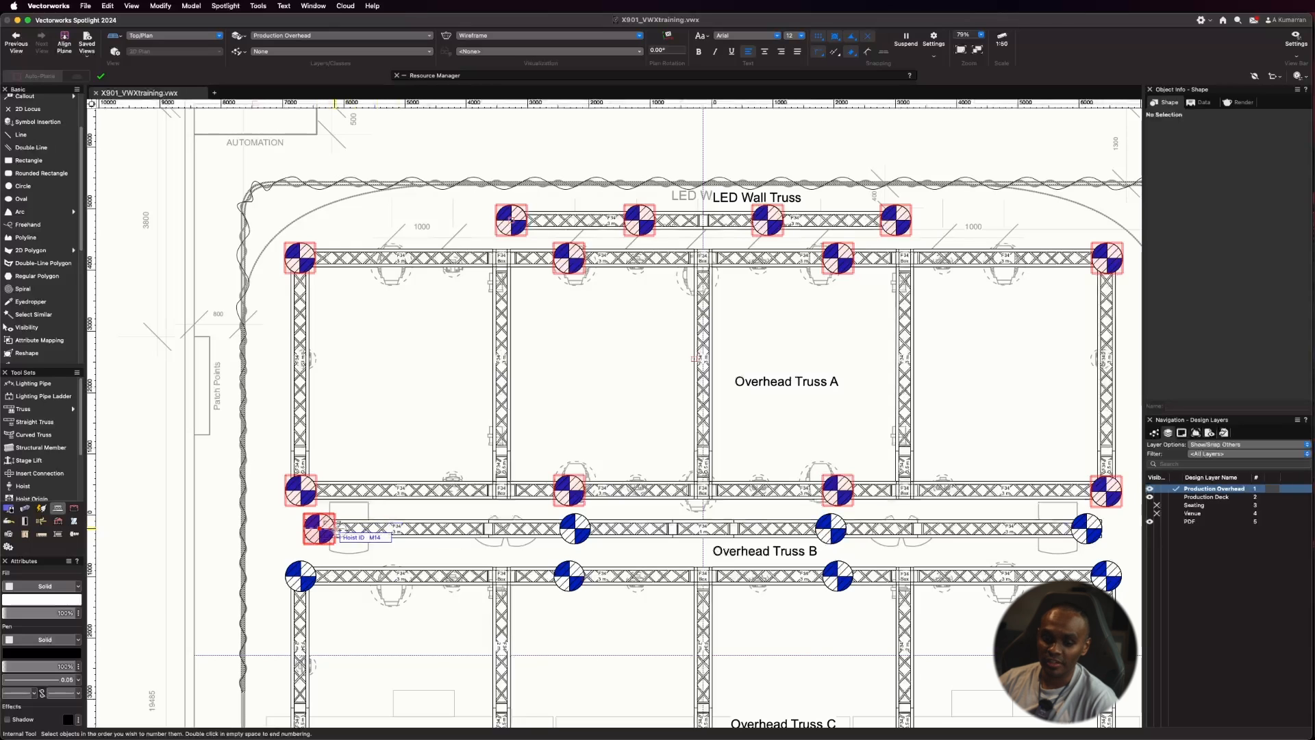
click(575, 527)
click(830, 527)
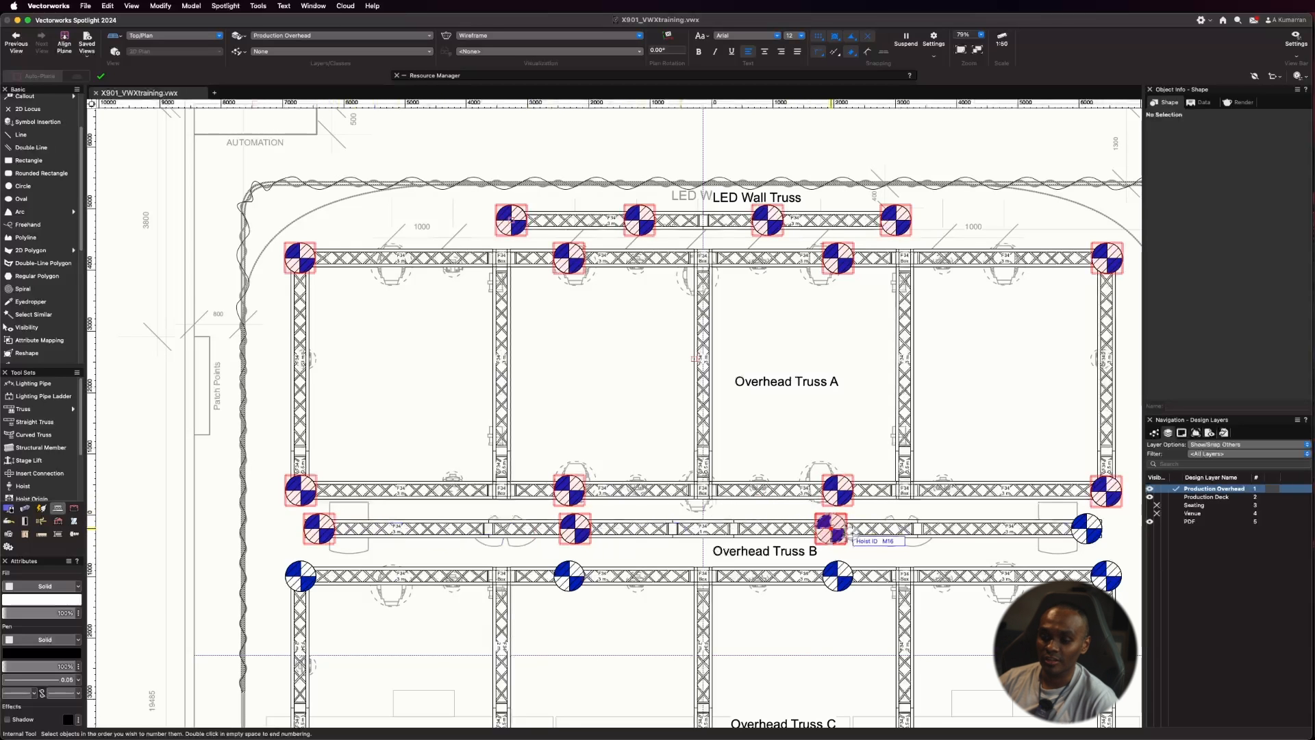
click(1087, 528)
Step: Number the four hoists on the upper chord of Overhead Truss C M17 to M20, going from left to right
scroll(522, 335, down, 2)
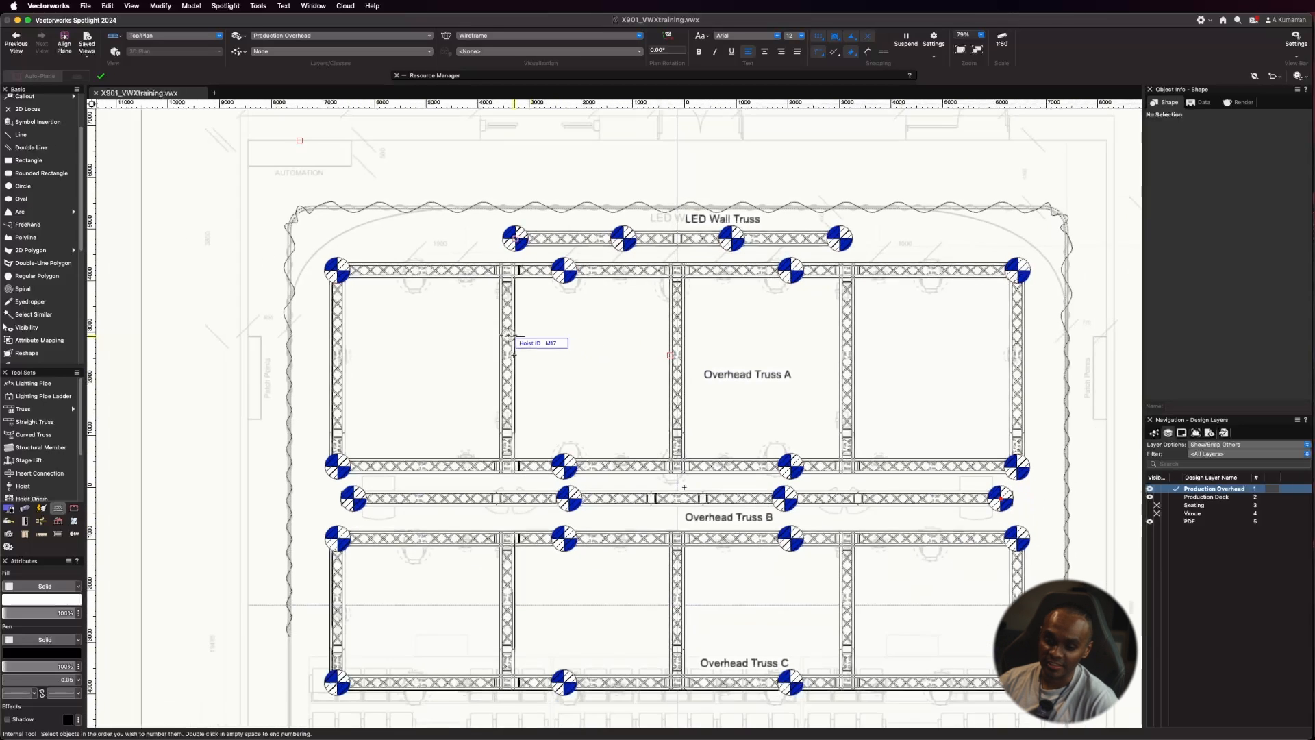
scroll(322, 521, up, 3)
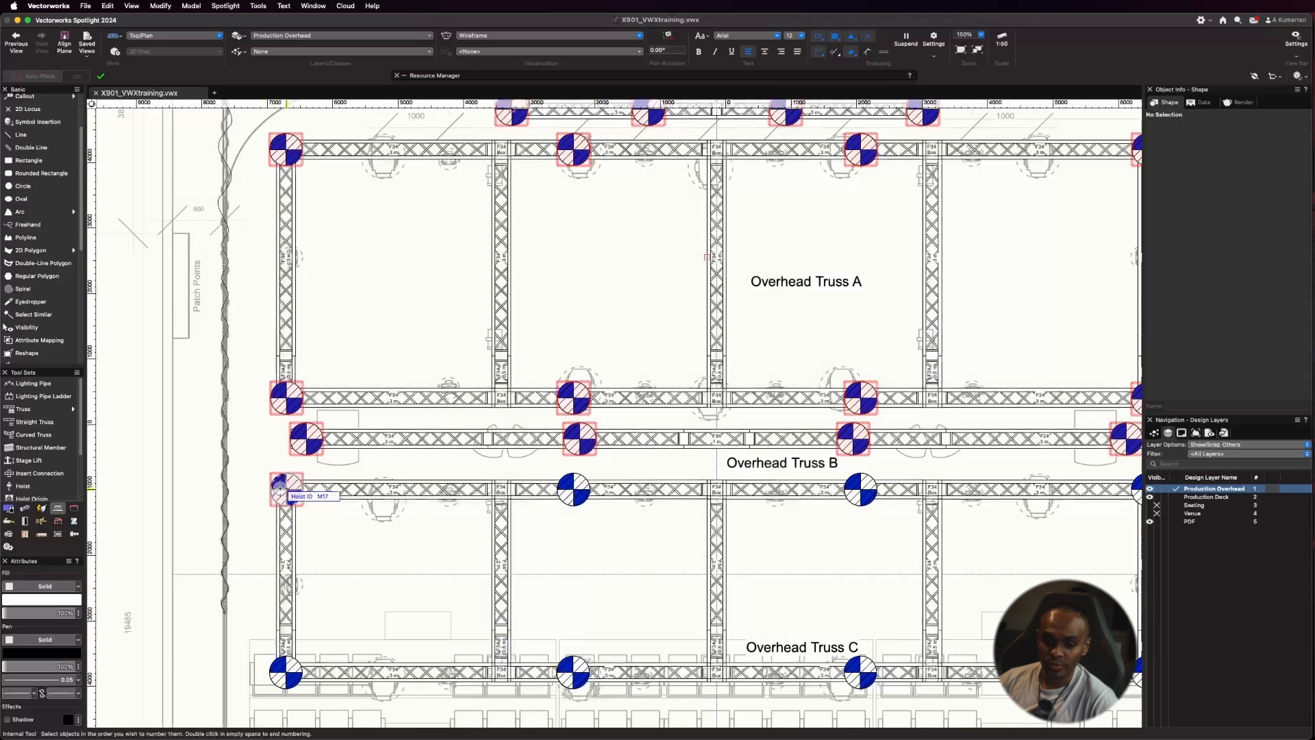
click(281, 488)
click(574, 489)
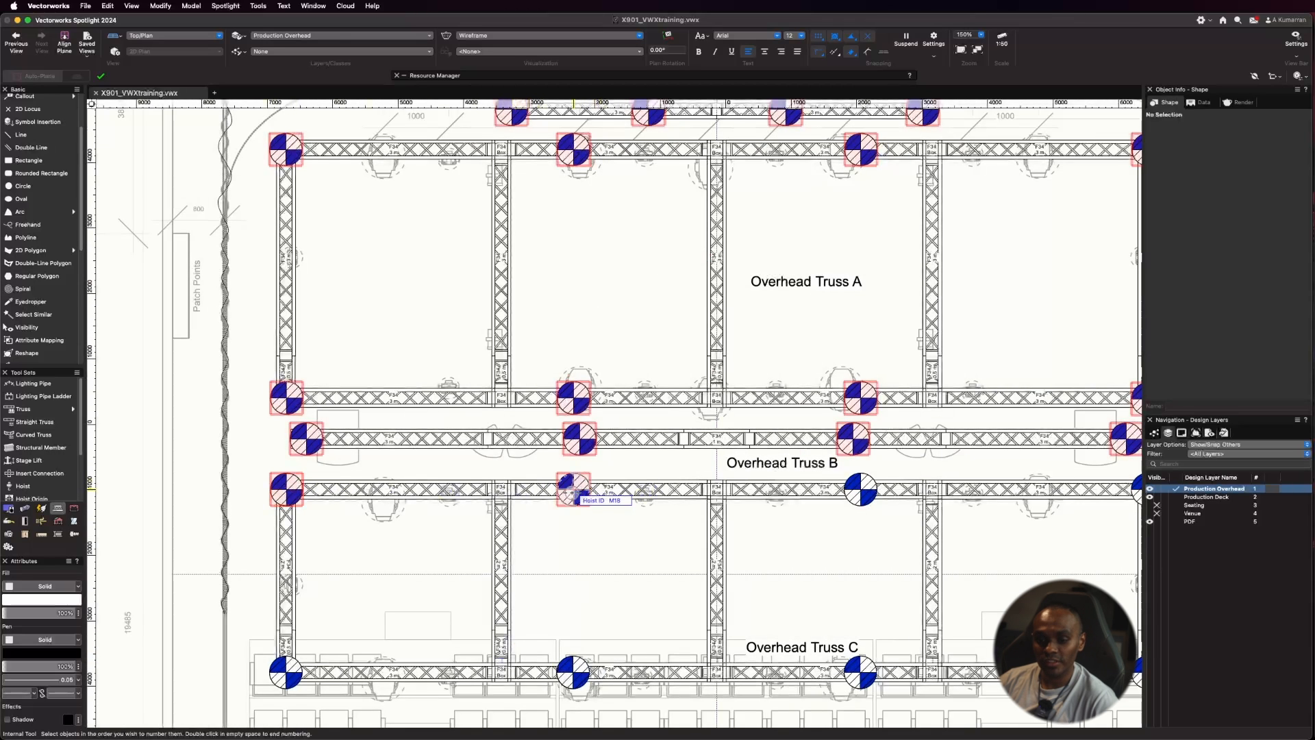
click(867, 488)
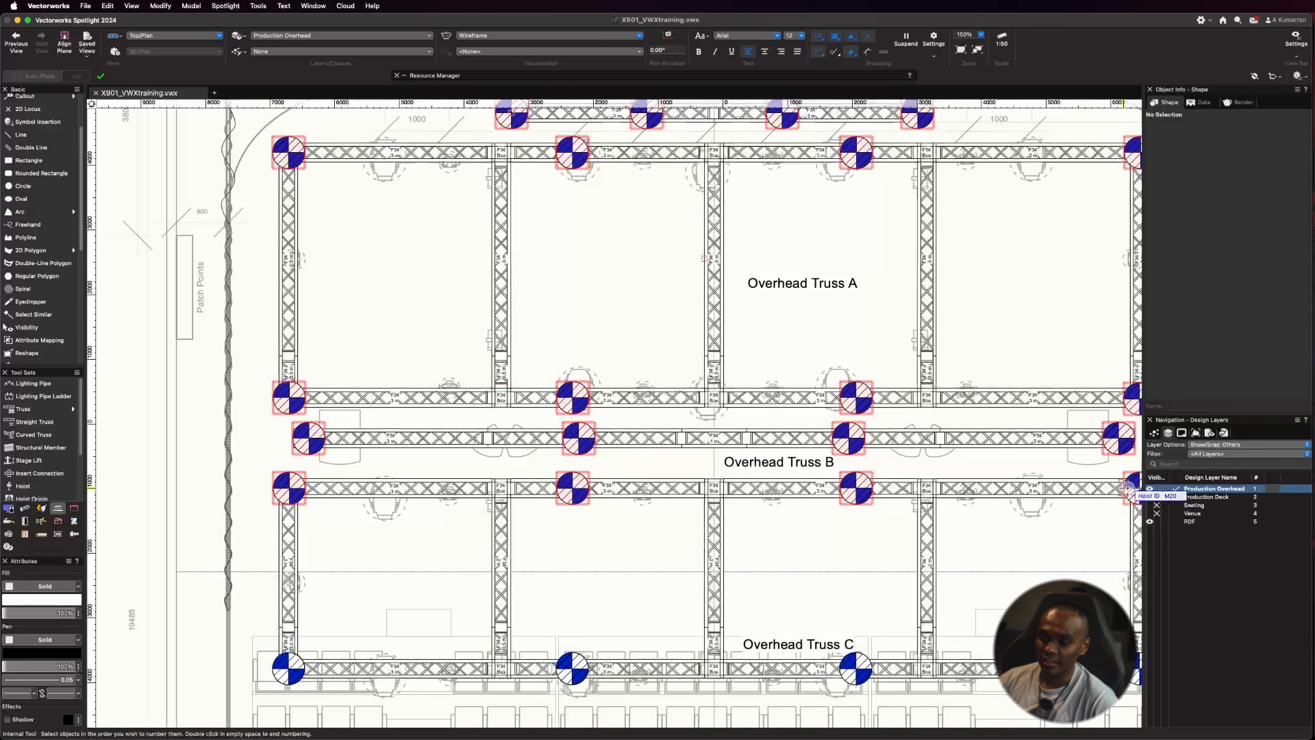
click(1128, 487)
Step: Number the four hoists on the lower chord of Overhead Truss C M21 to M24, going from left to right
click(288, 668)
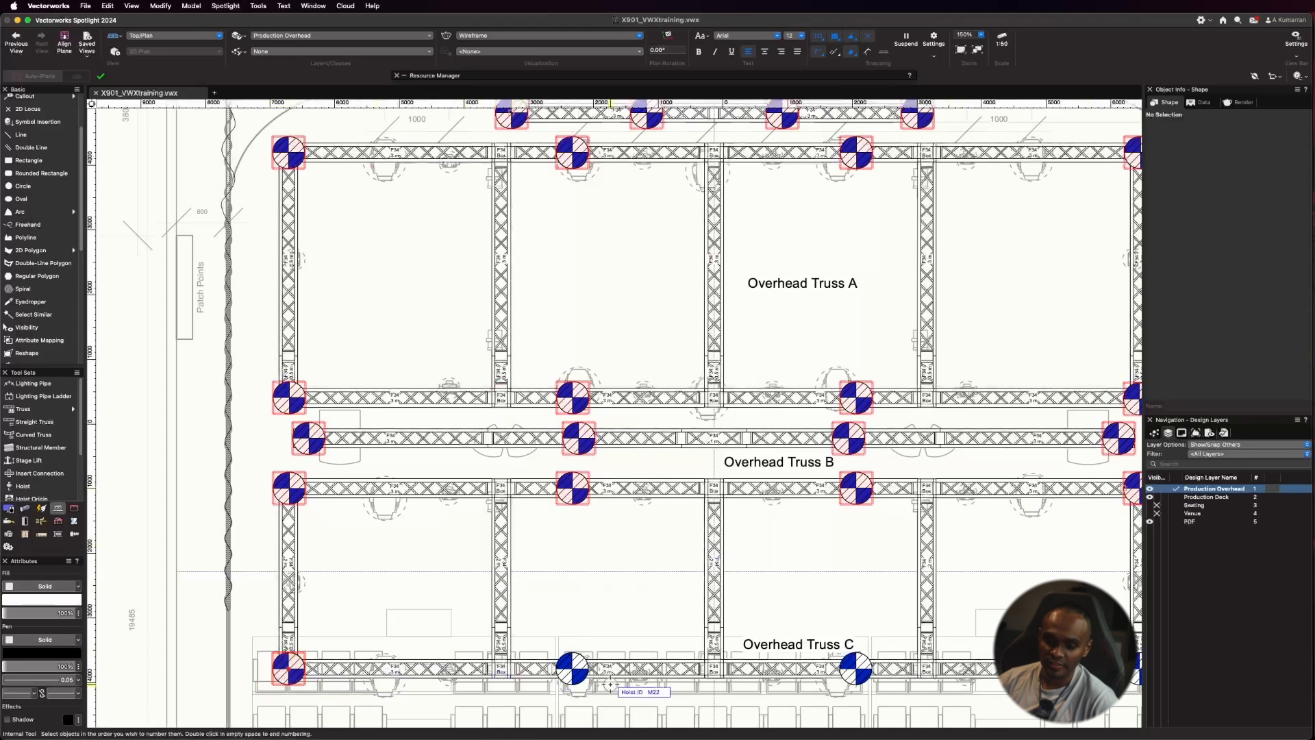
click(572, 668)
click(856, 668)
scroll(619, 552, down, 2)
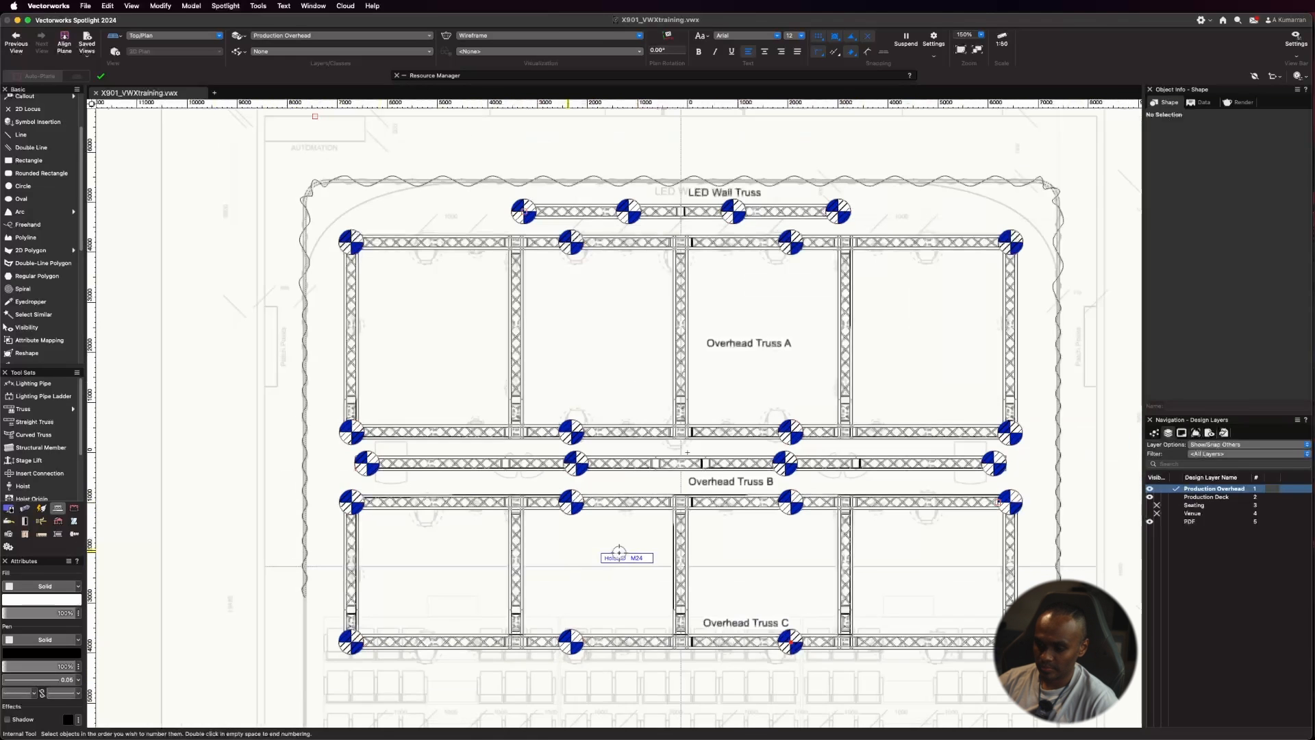
click(1010, 641)
Step: Number the four Overhead Truss D hoists M25 to M28, going from left to right
scroll(732, 339, down, 3)
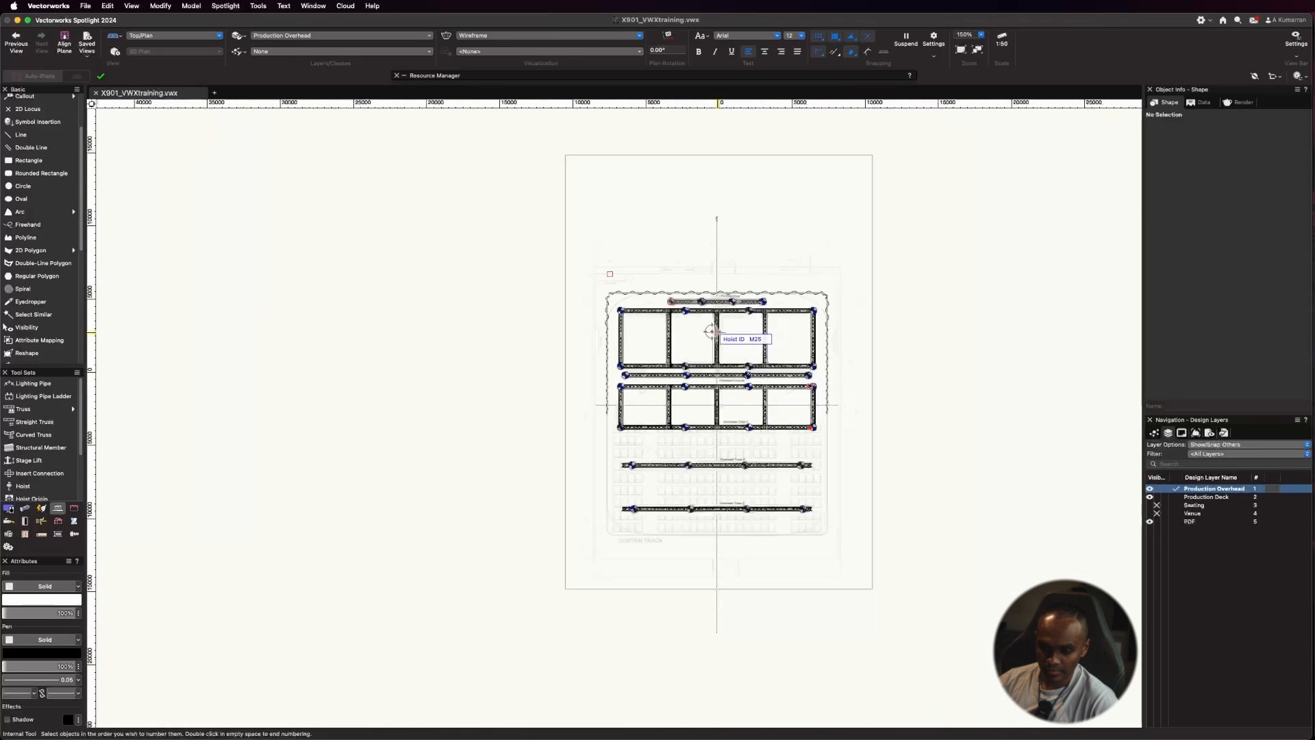
scroll(726, 452, up, 5)
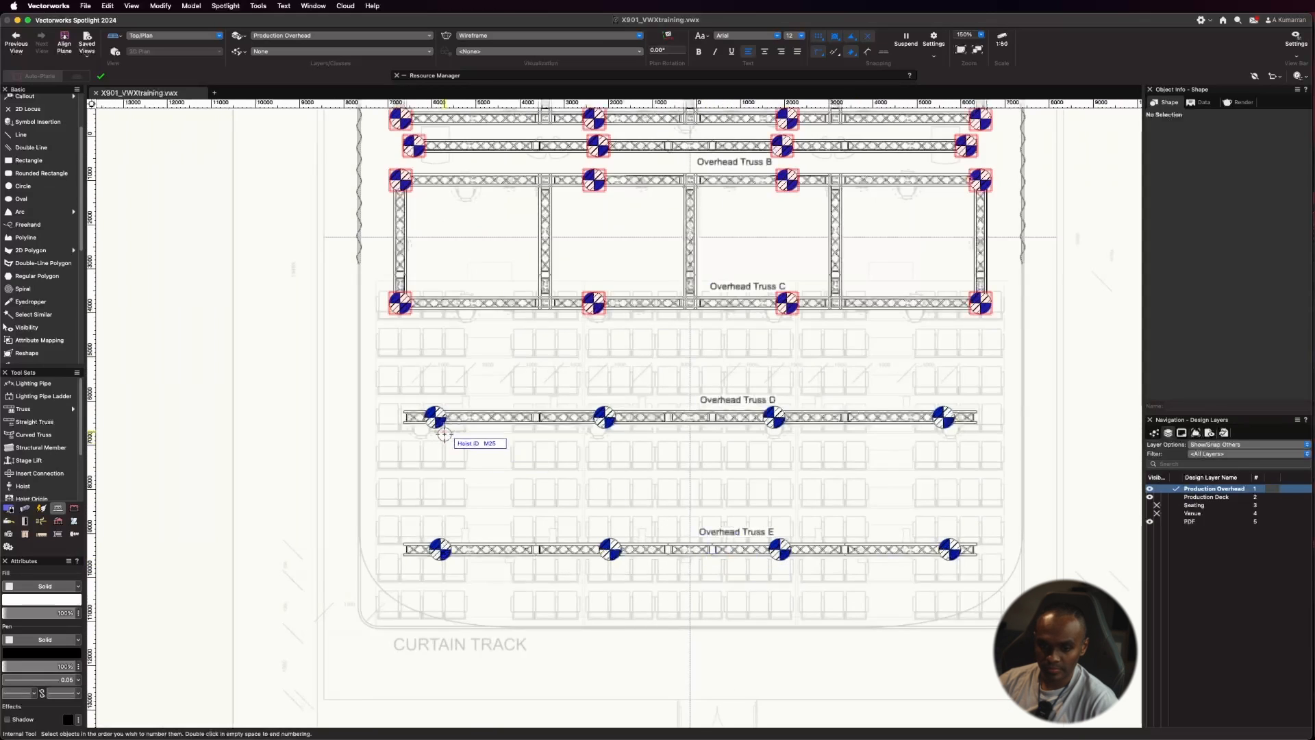
click(435, 417)
click(604, 416)
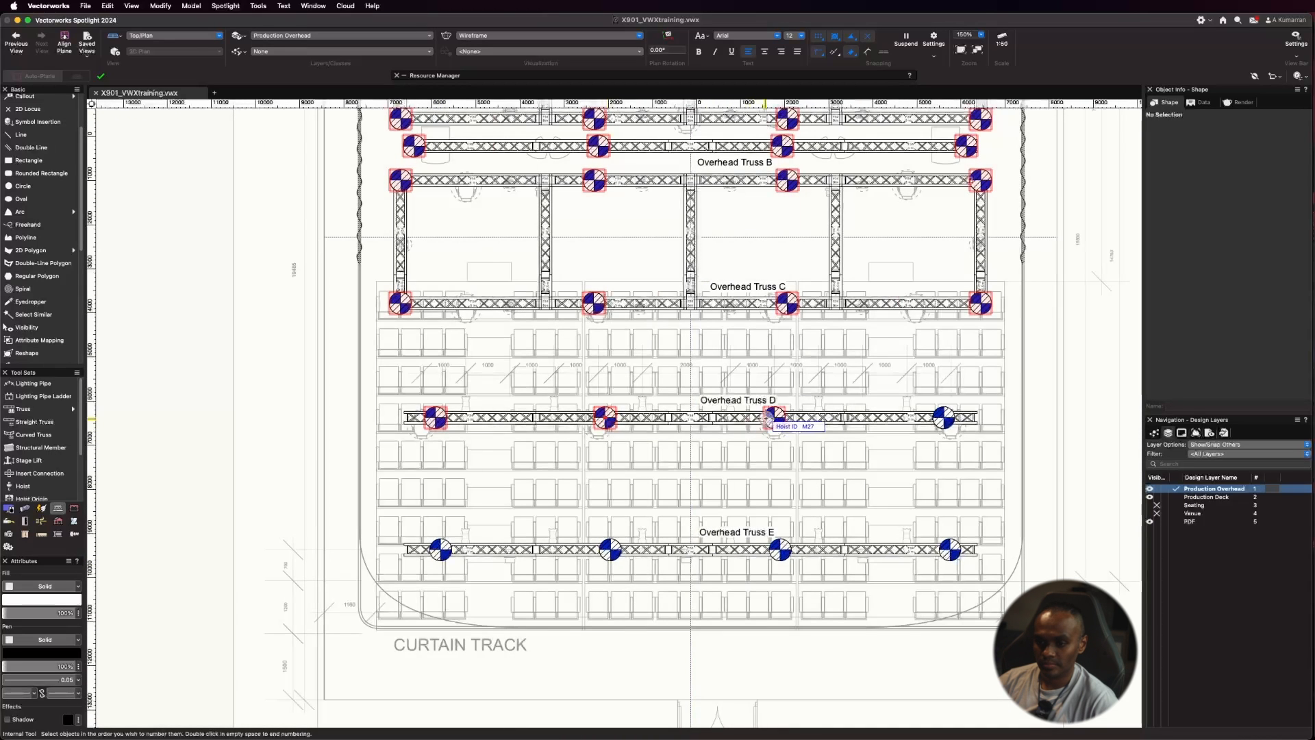
click(770, 417)
click(943, 417)
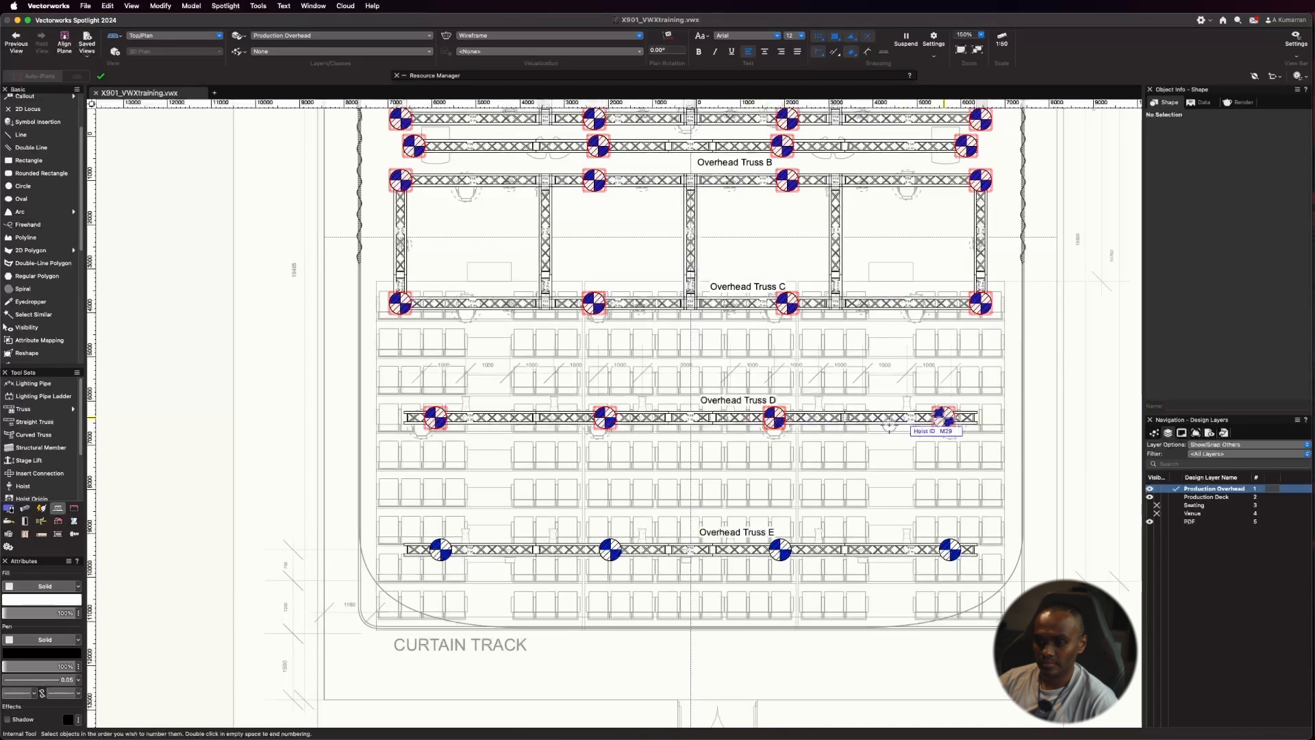
Step: Number the four Overhead Truss E hoists M29 to M32 from left to right and end the numbering
click(442, 550)
click(610, 550)
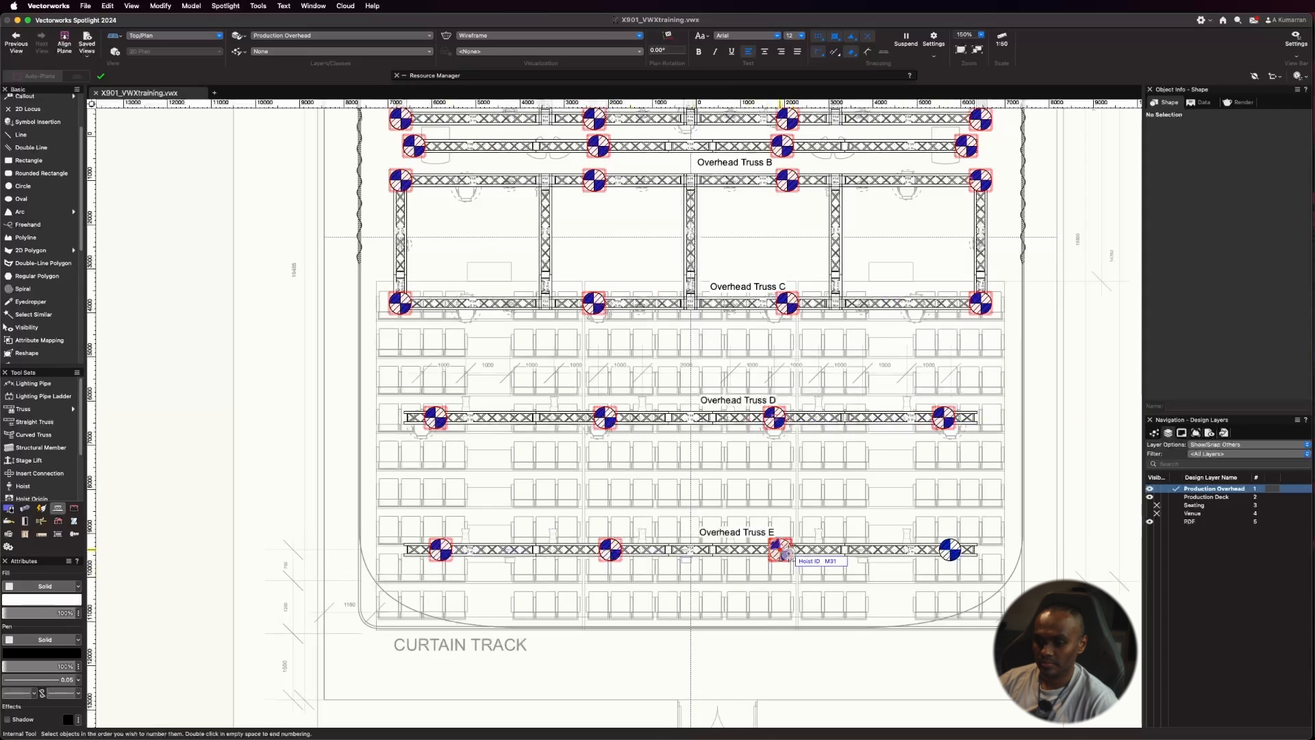
click(781, 550)
click(950, 548)
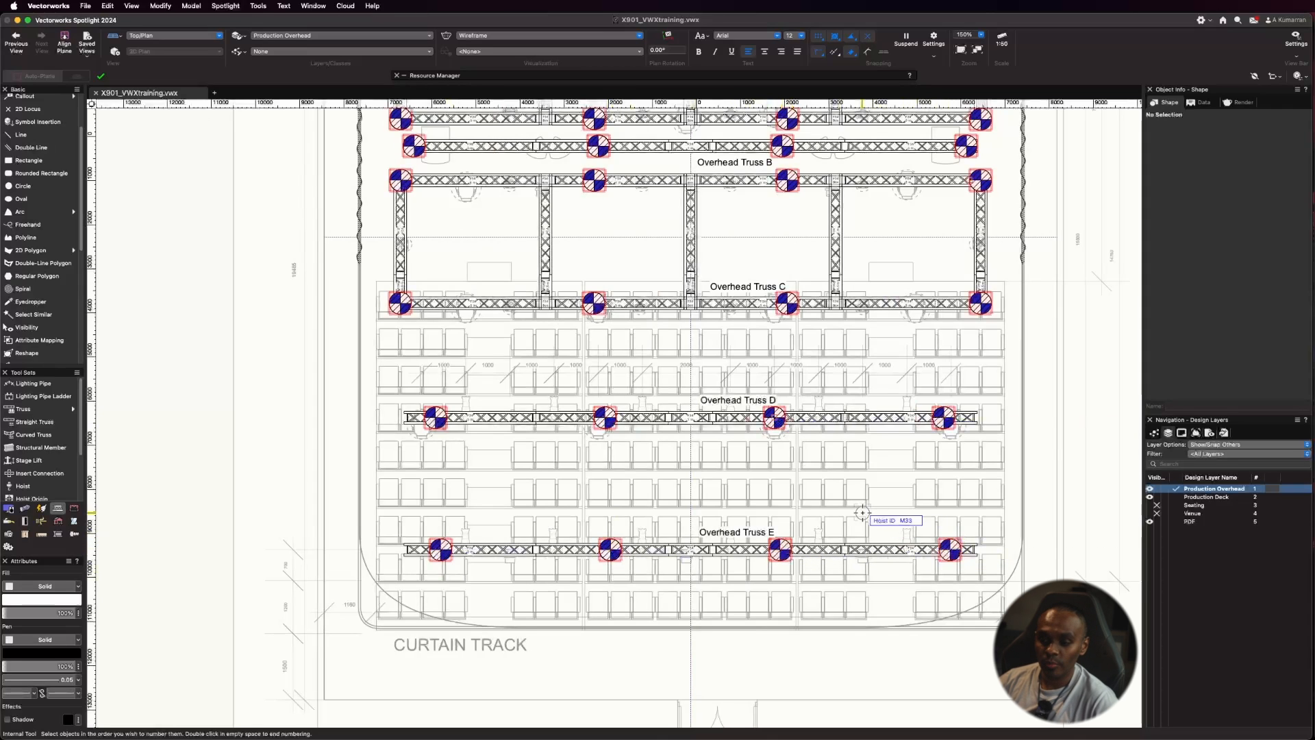
double_click(178, 342)
Step: Turn on Show ID label for the leftmost hoist on the LED Wall Truss and check its label up close
scroll(681, 582, down, 5)
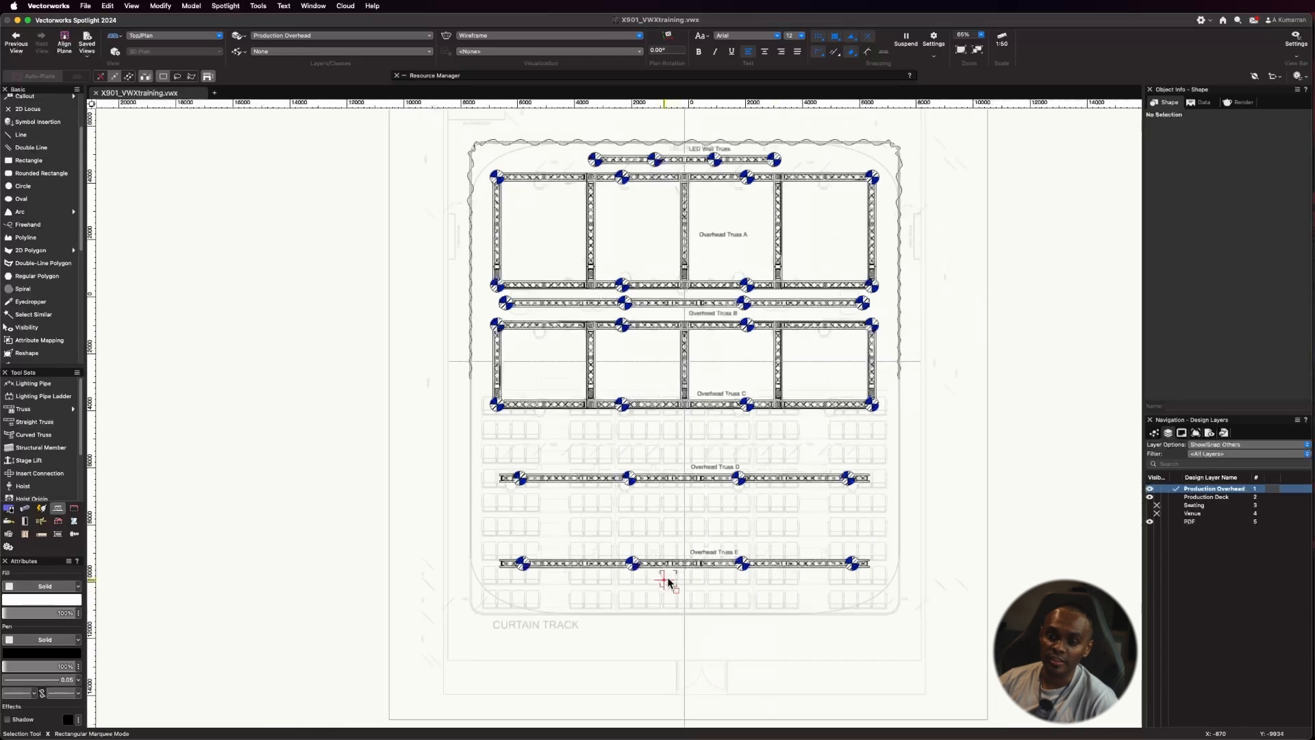
scroll(667, 580, up, 1)
scroll(683, 135, up, 1)
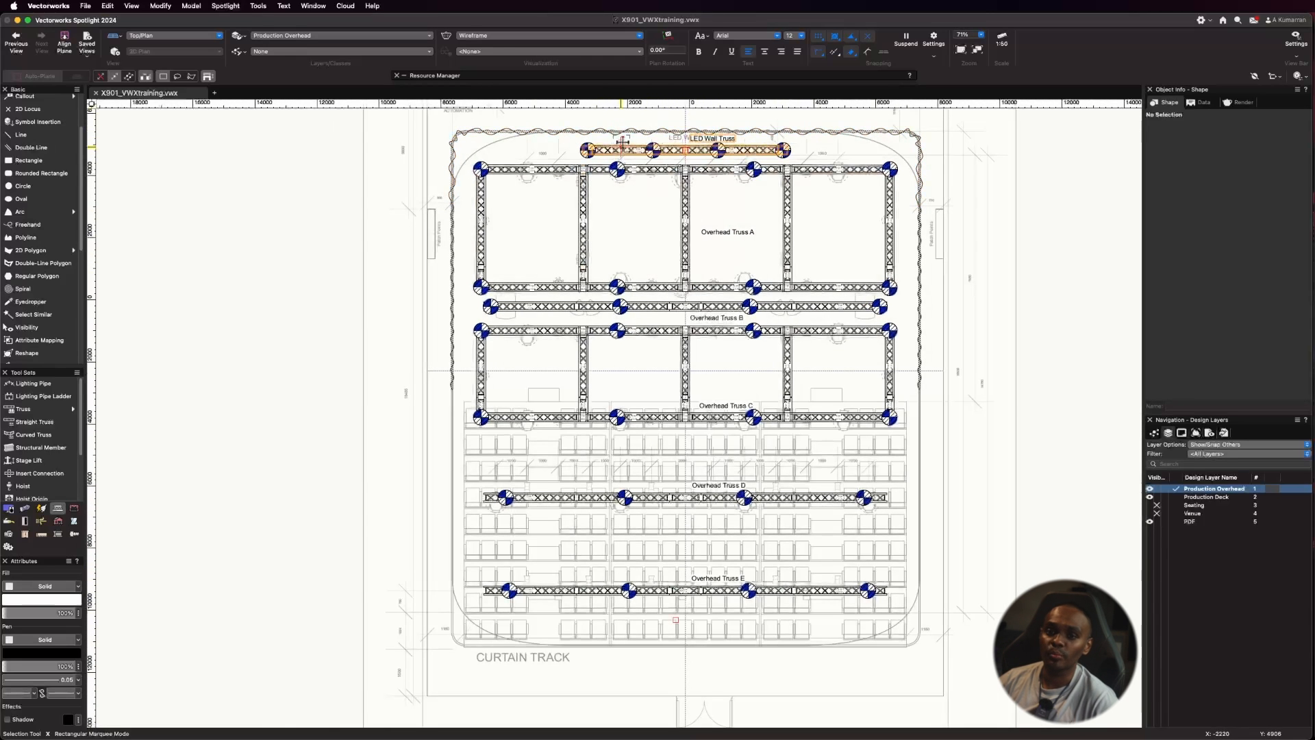
click(588, 150)
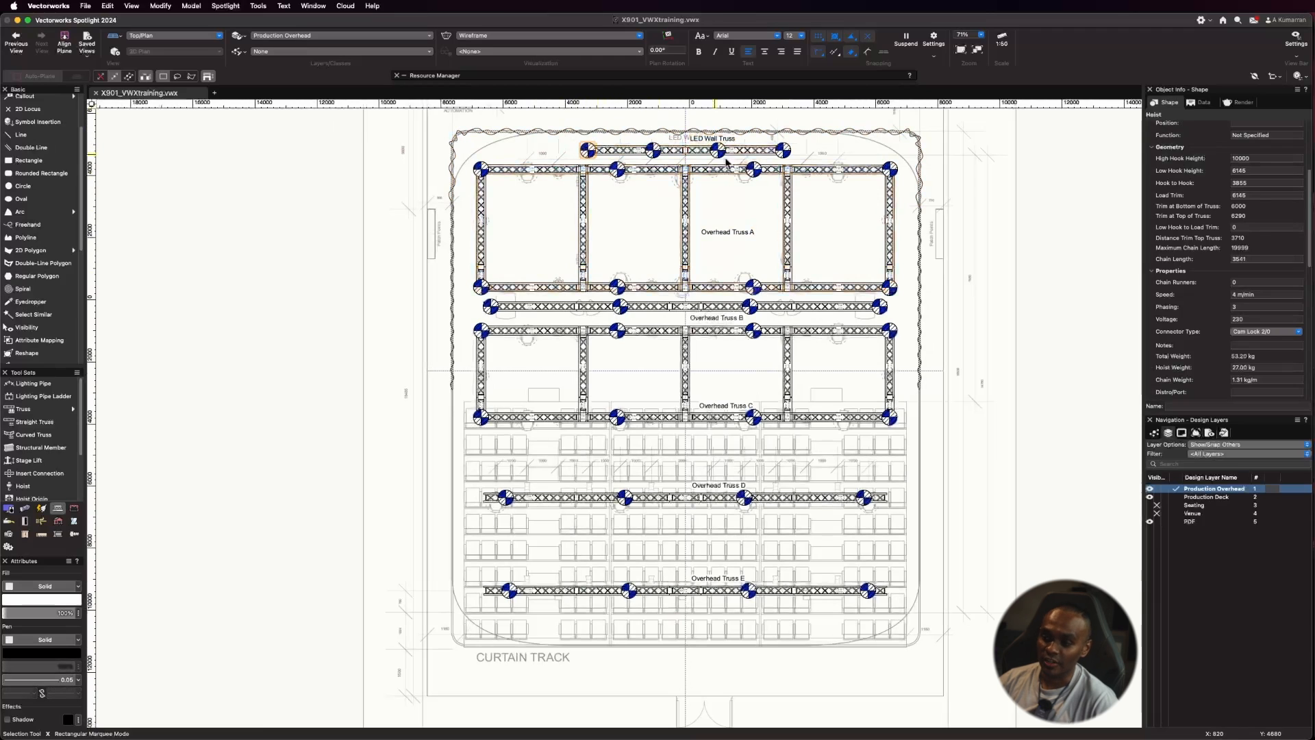
shift+click(653, 150)
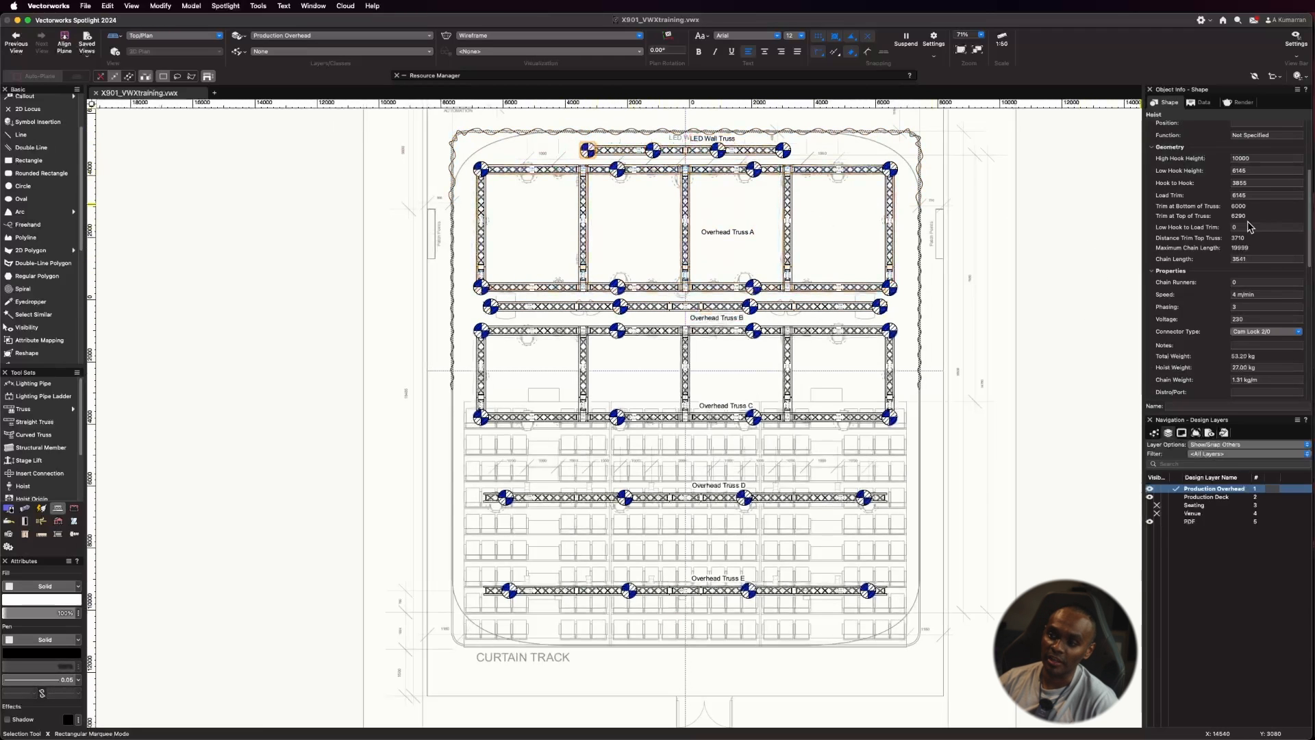
scroll(1248, 226, down, 5)
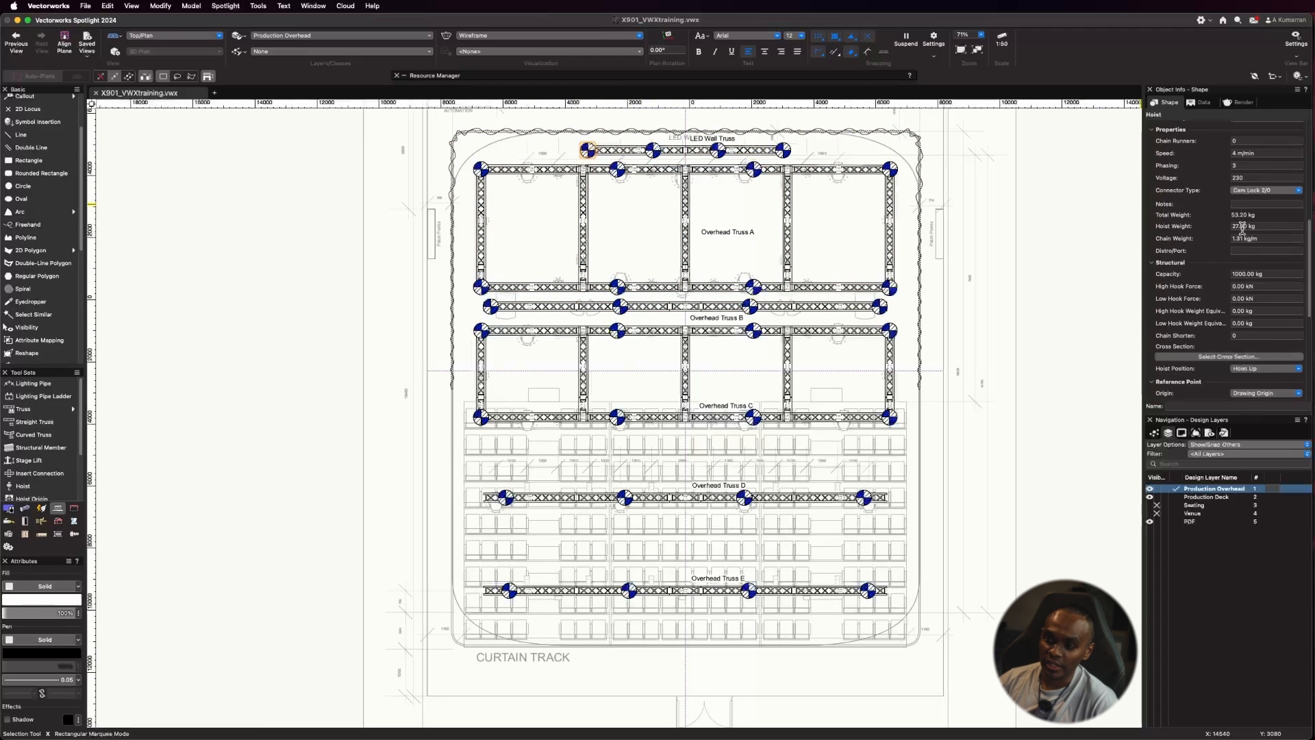
scroll(1242, 226, down, 5)
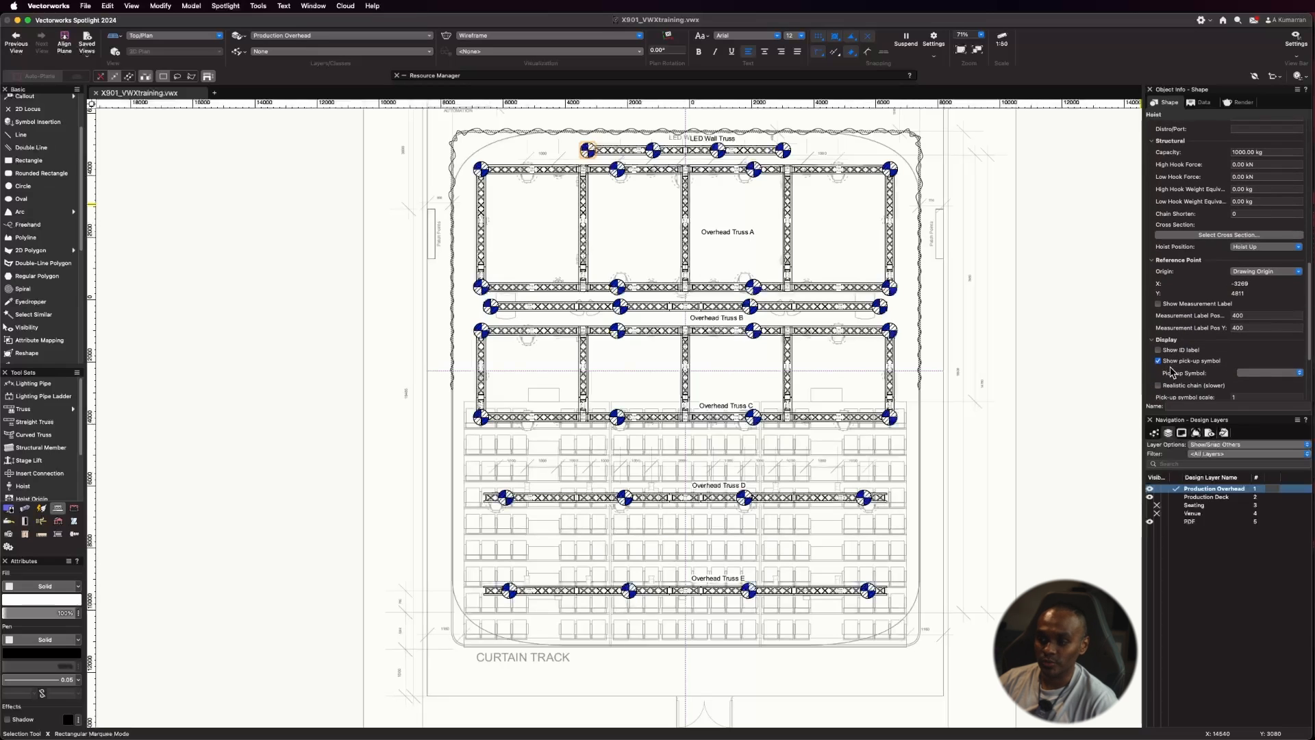
click(1158, 352)
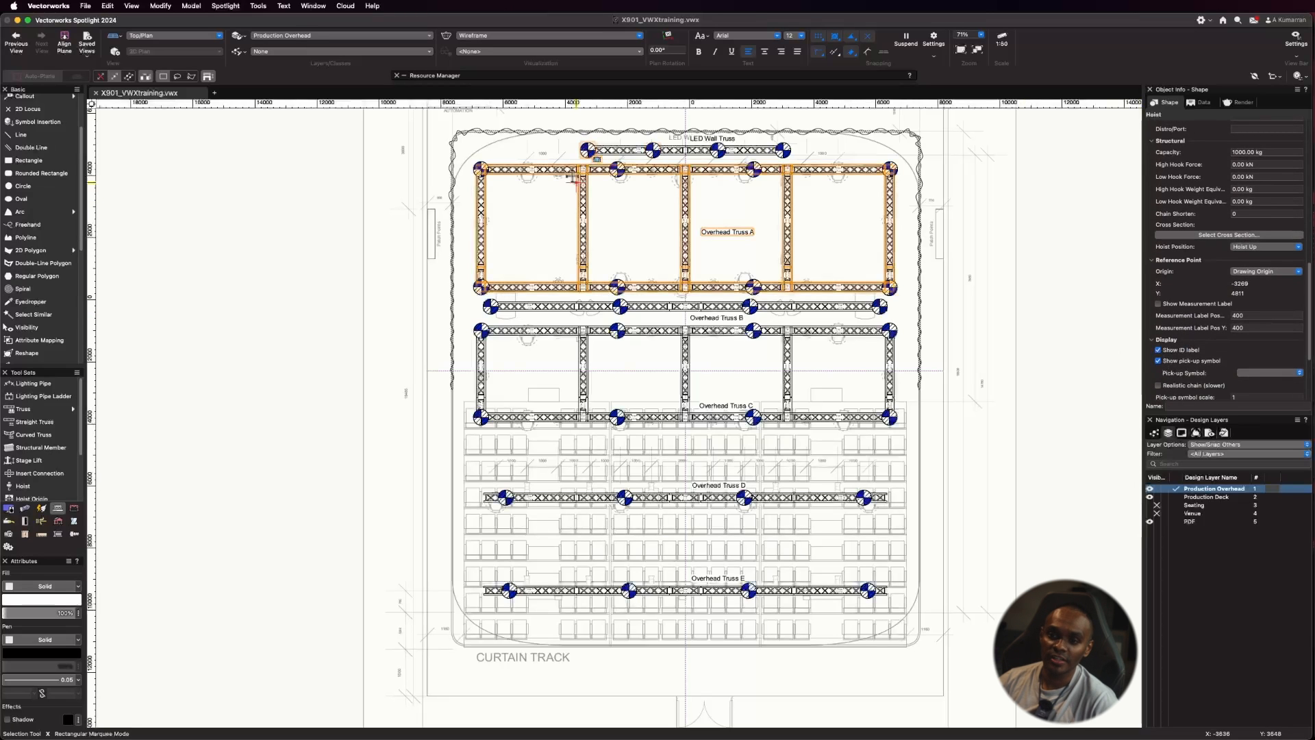
scroll(590, 127, up, 6)
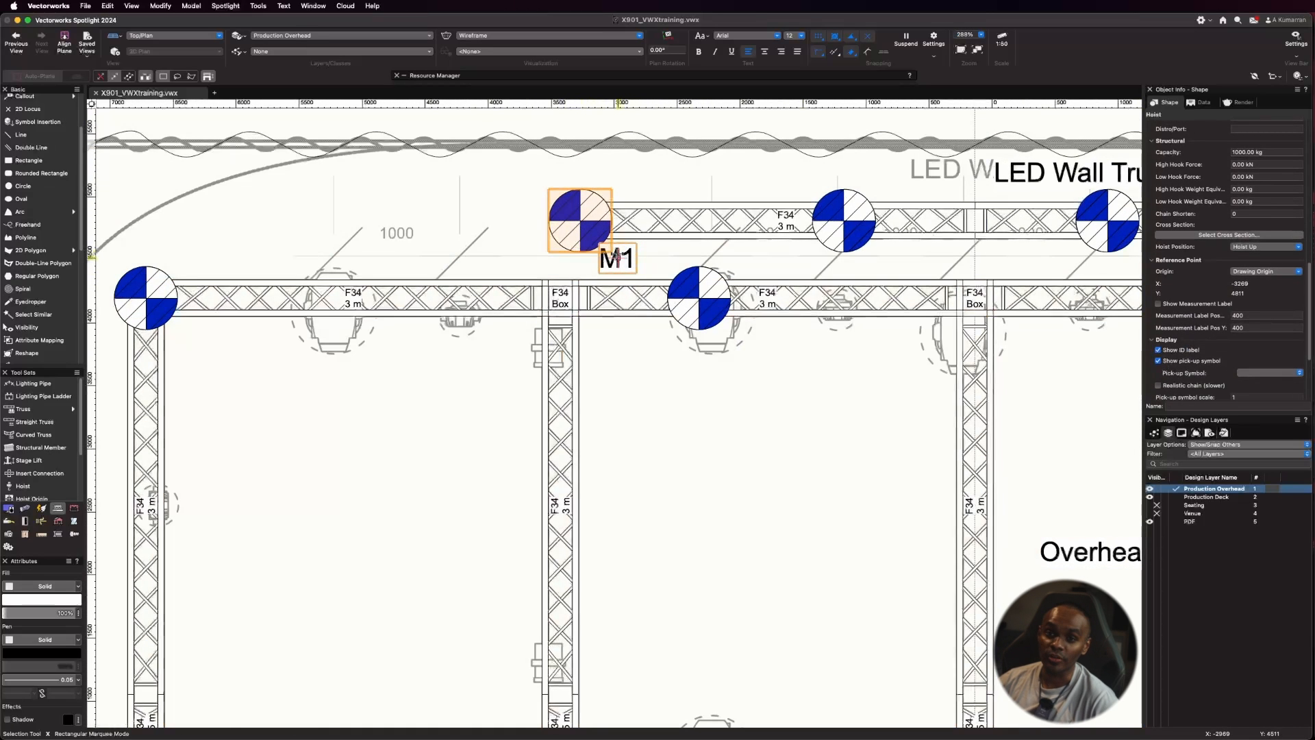
Step: Select all hoists in the drawing with Select Similar and turn on Show ID label for them
scroll(516, 203, down, 6)
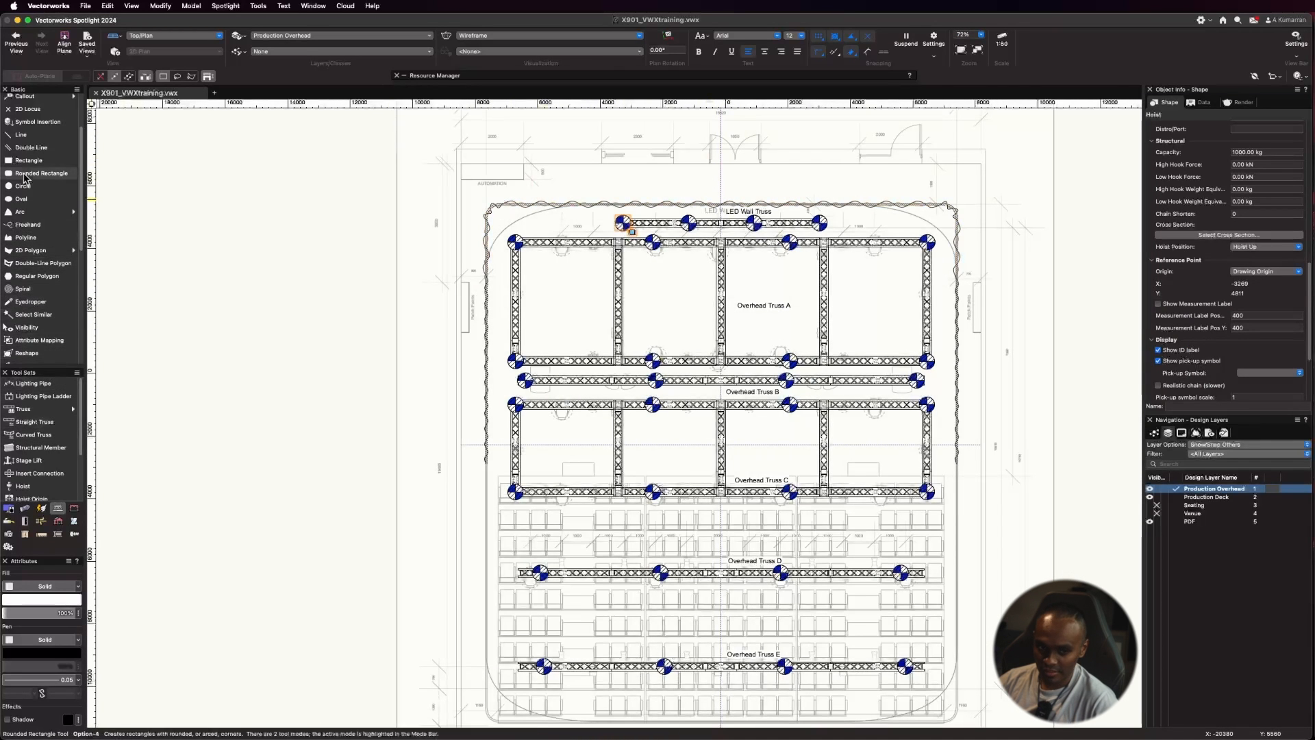
click(33, 314)
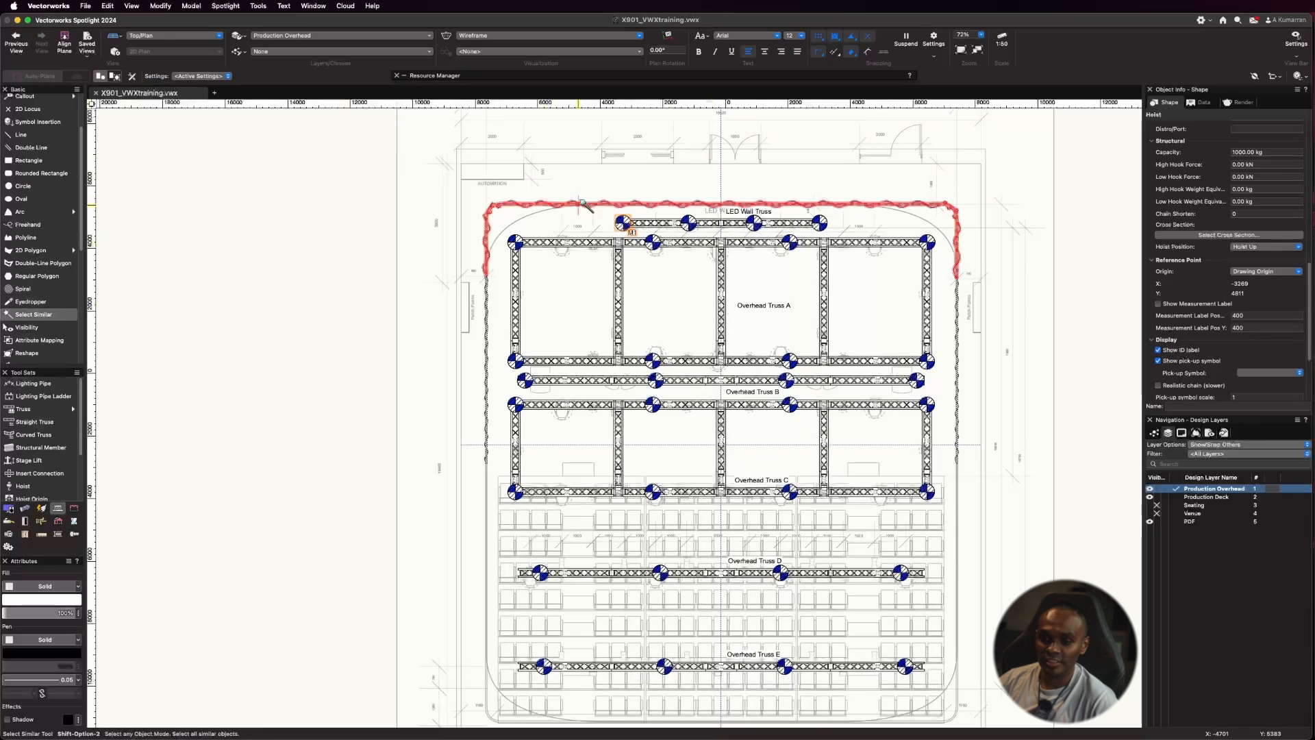
click(624, 223)
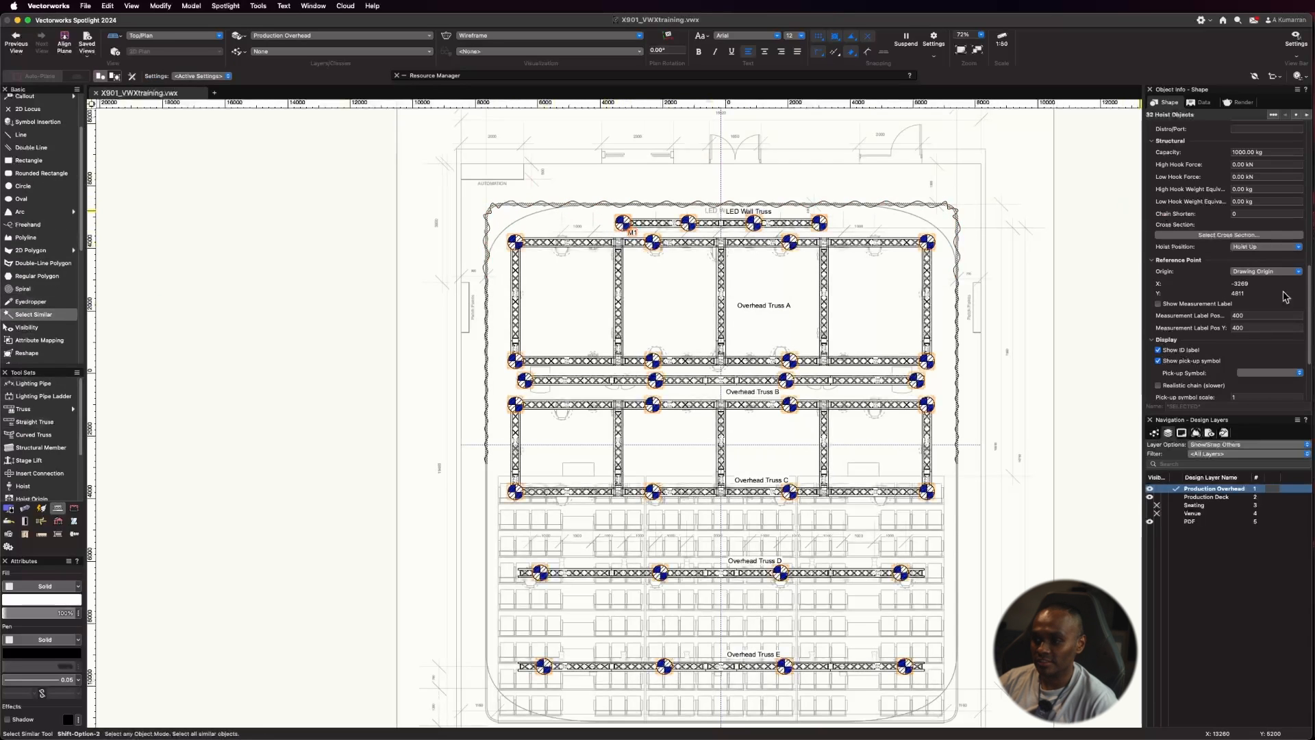
scroll(1252, 267, up, 1)
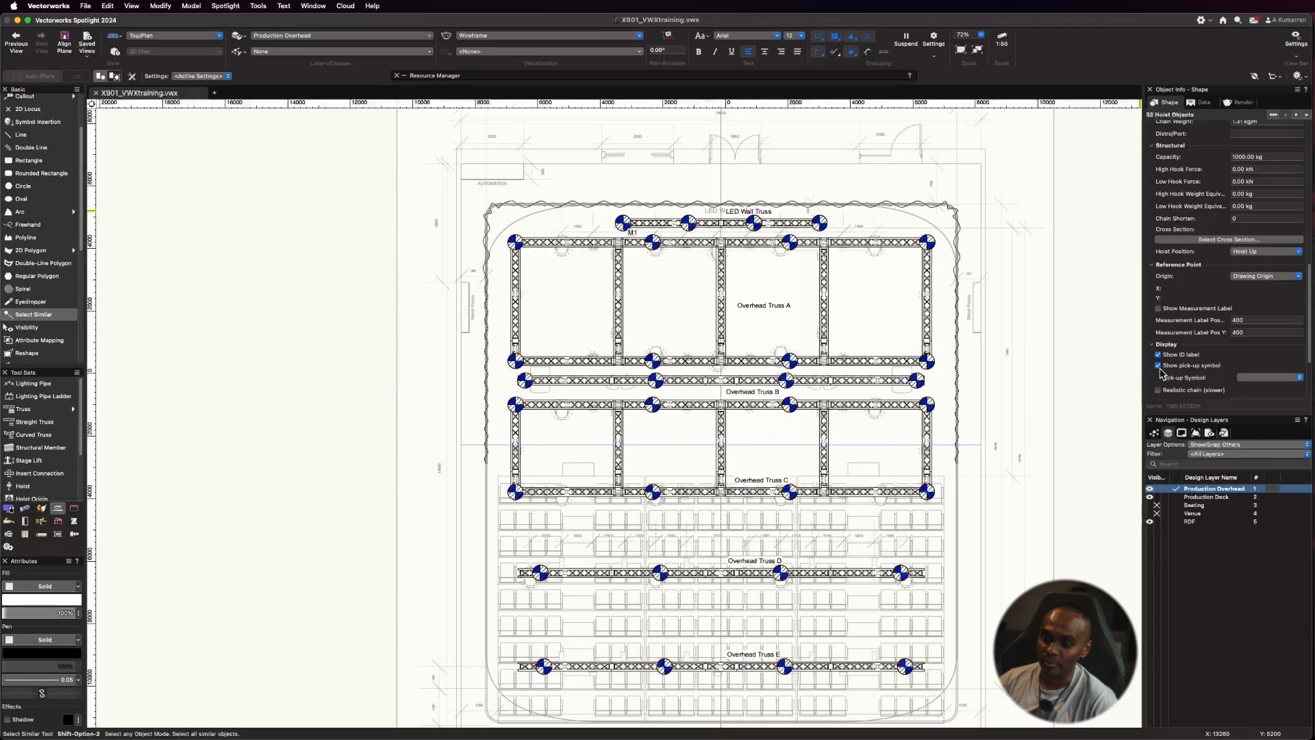
scroll(937, 374, up, 5)
scroll(925, 343, down, 4)
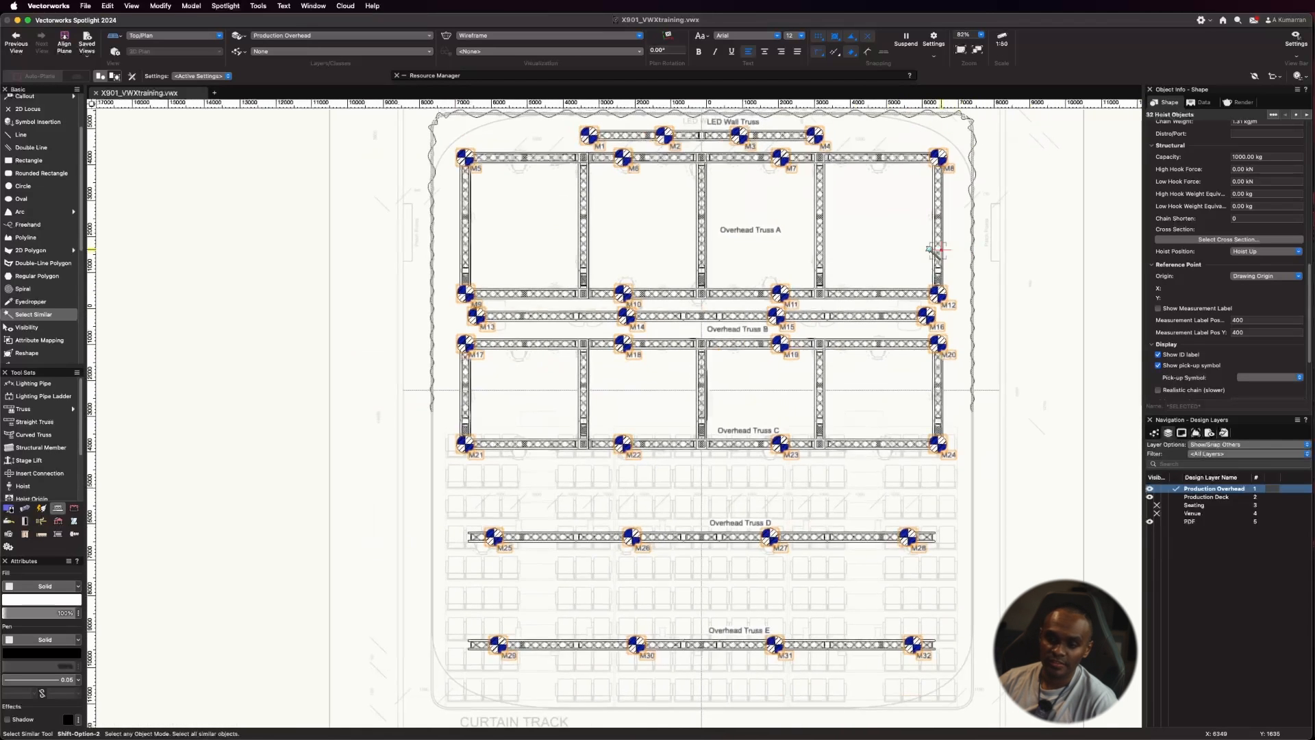
Step: Assign the standard classes to the selected hoists' ID labels, measurement labels and chains
scroll(1179, 269, down, 3)
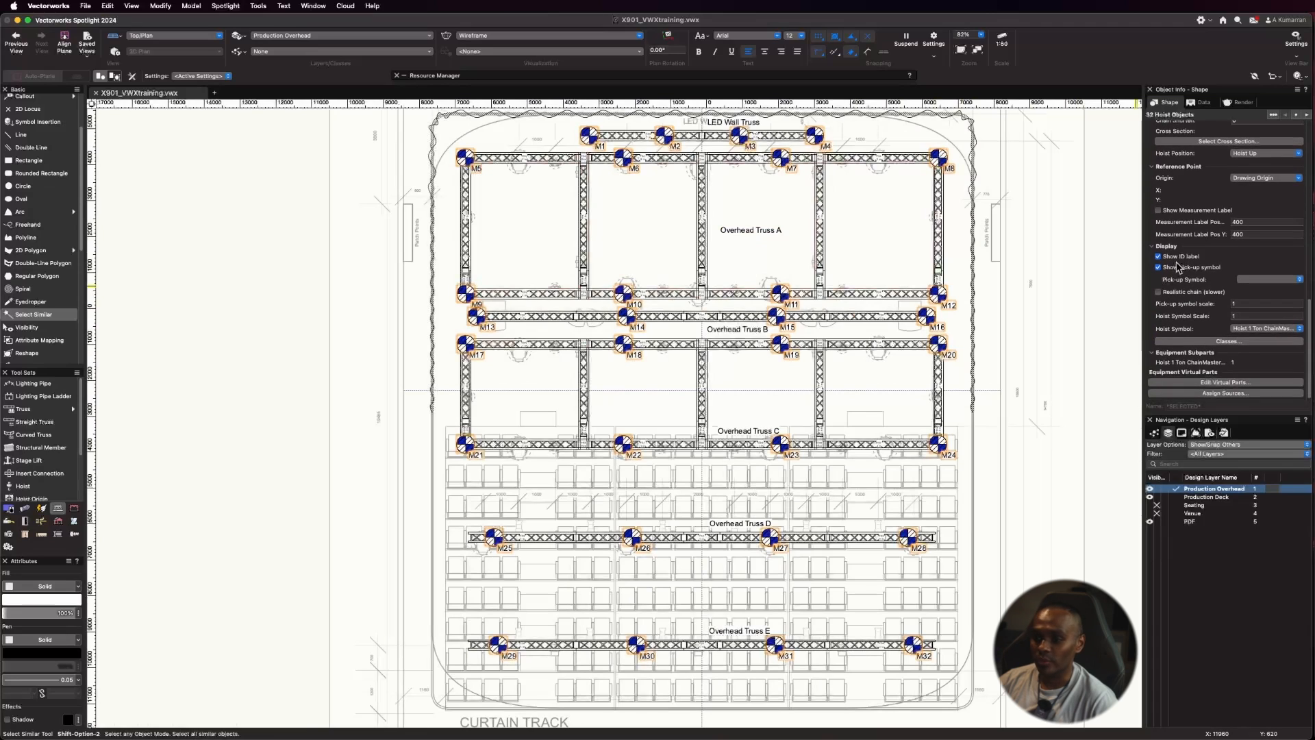
click(1209, 341)
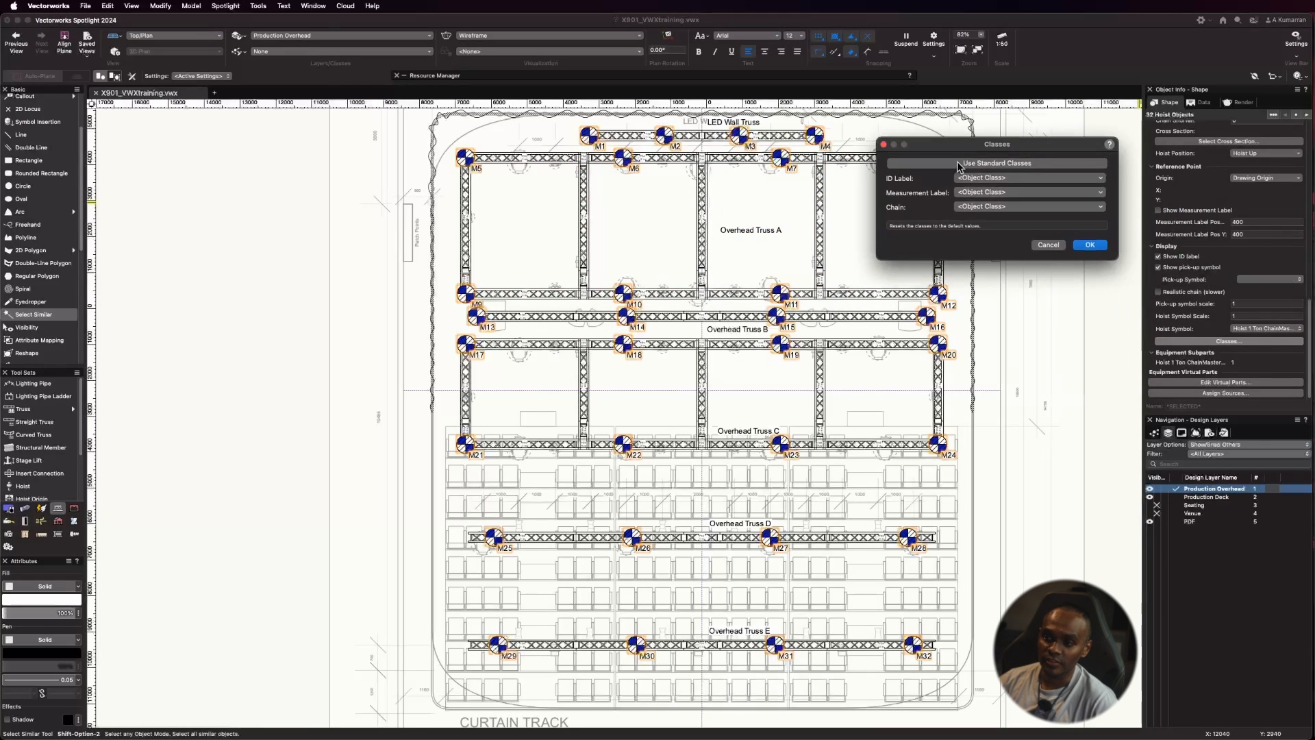
click(958, 165)
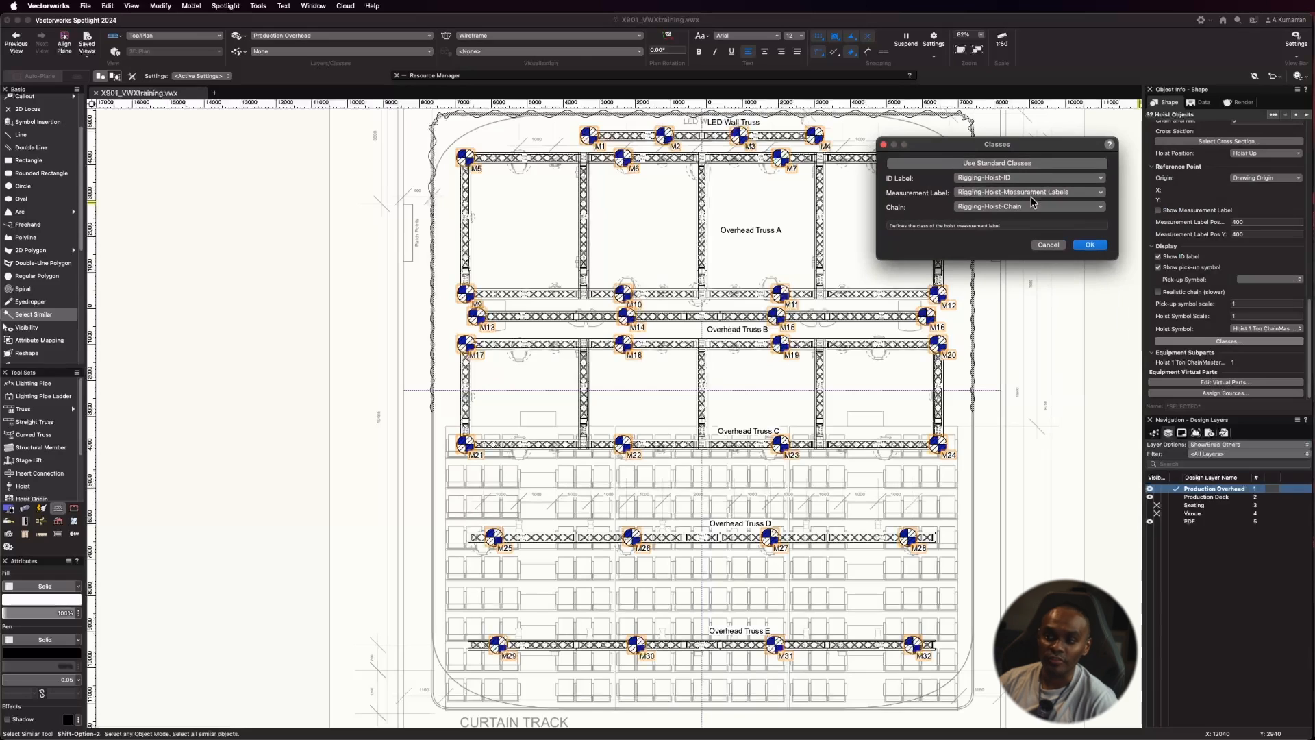
click(1091, 245)
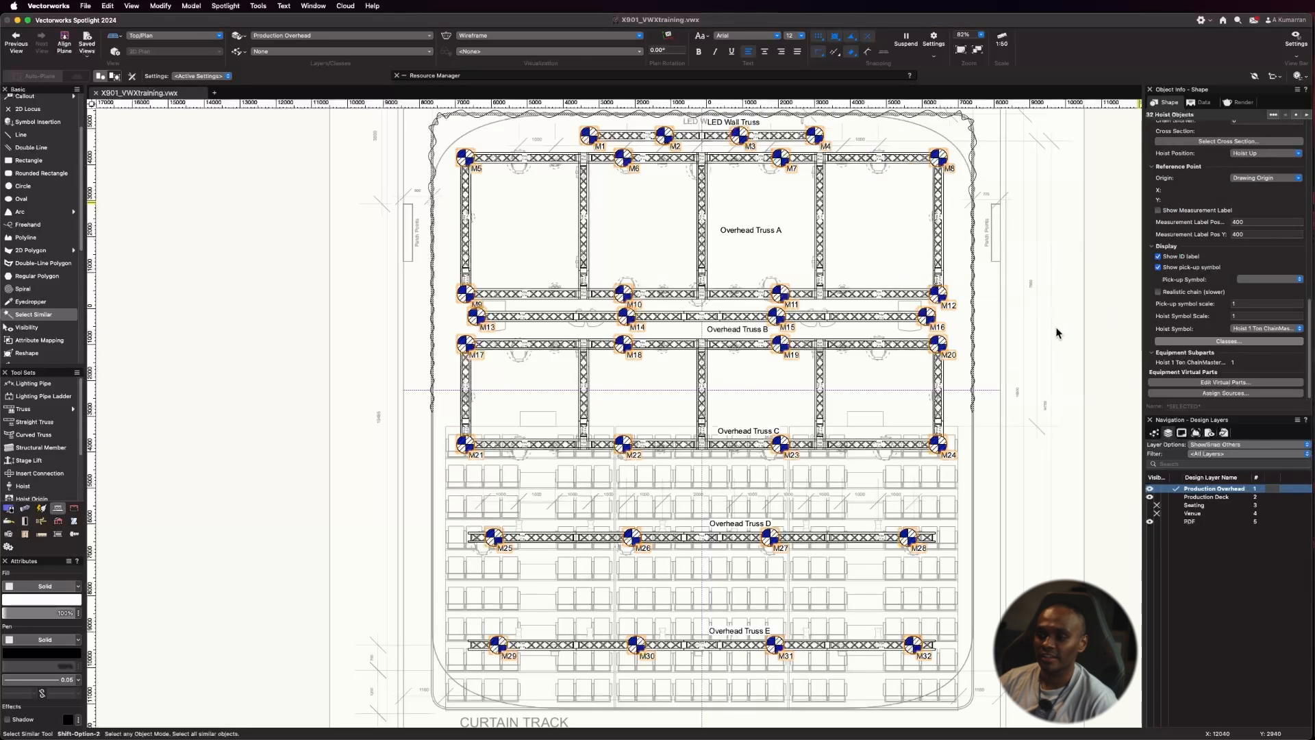
Step: Deselect the hoists, expand Rigging in the class list, and toggle the Hoist ID class off and back on to check the labels
click(1103, 311)
key(x)
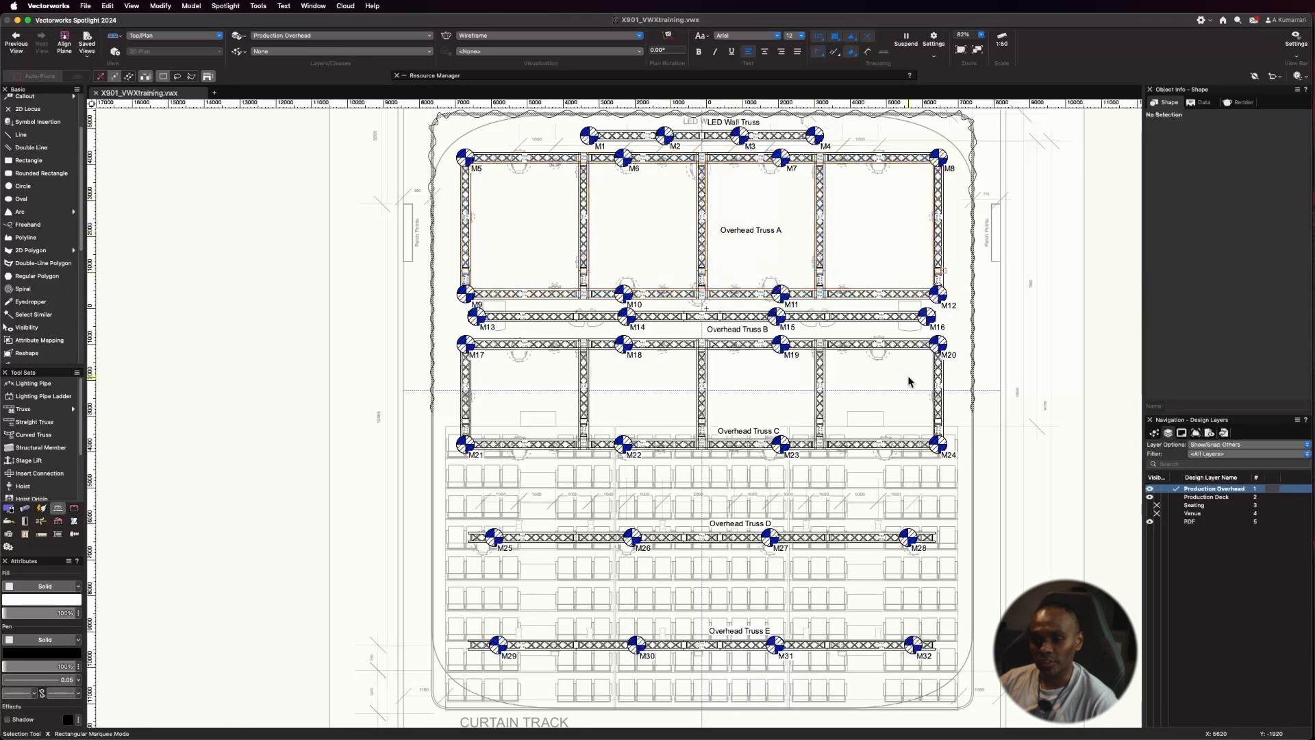
click(1154, 434)
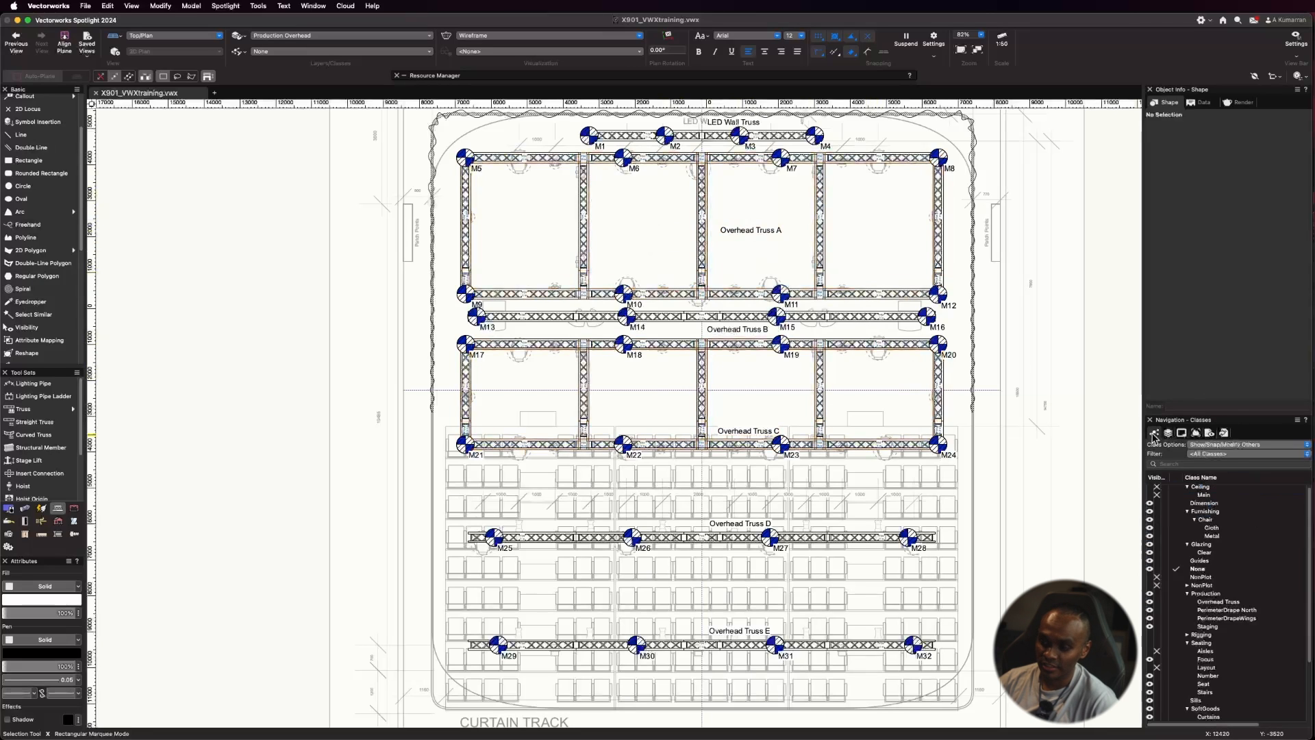
scroll(1215, 579, down, 1)
scroll(1235, 574, down, 3)
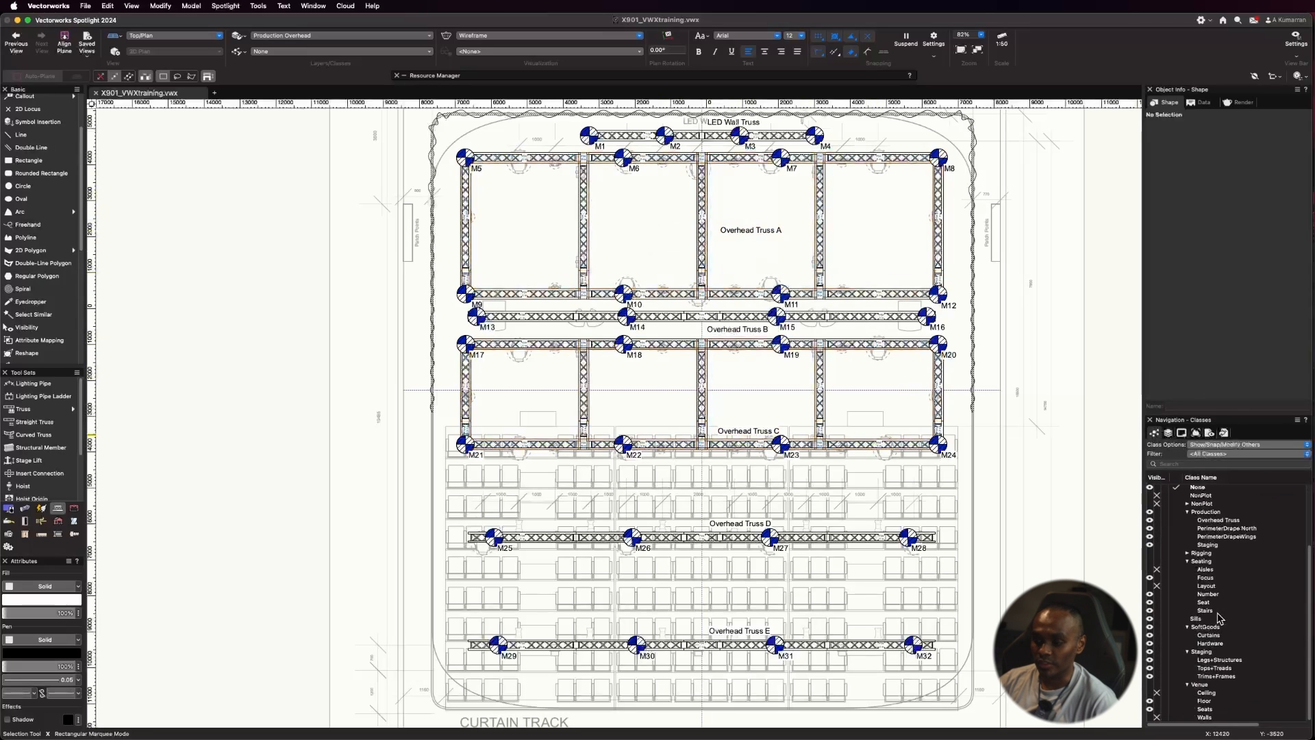
scroll(1218, 612, up, 2)
click(1187, 571)
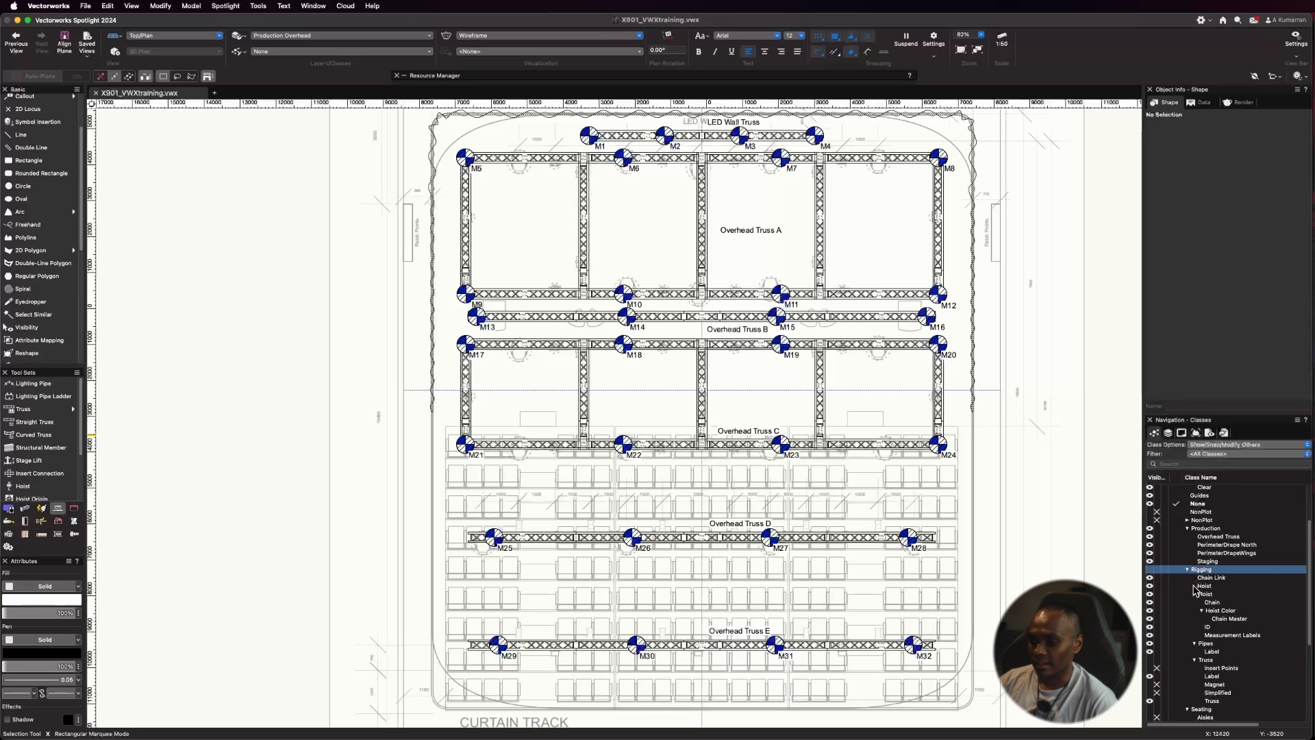
scroll(1230, 627, down, 2)
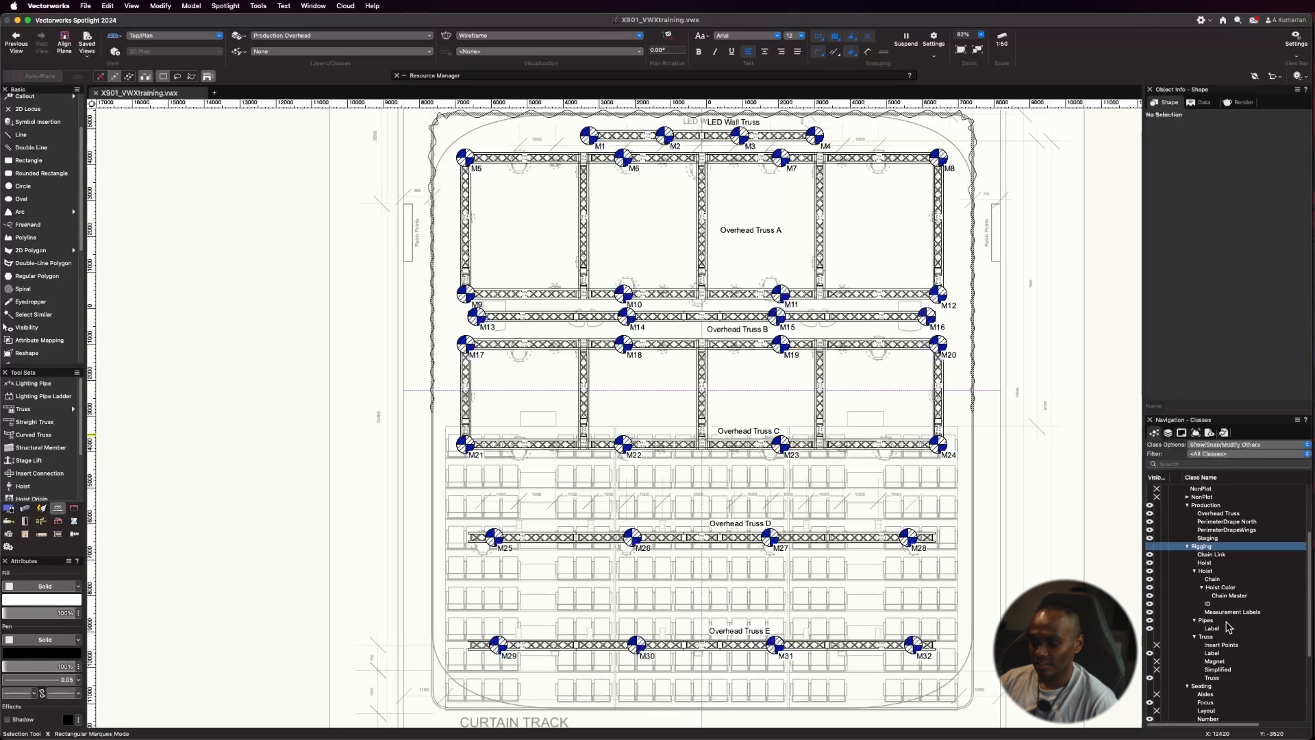
click(1156, 603)
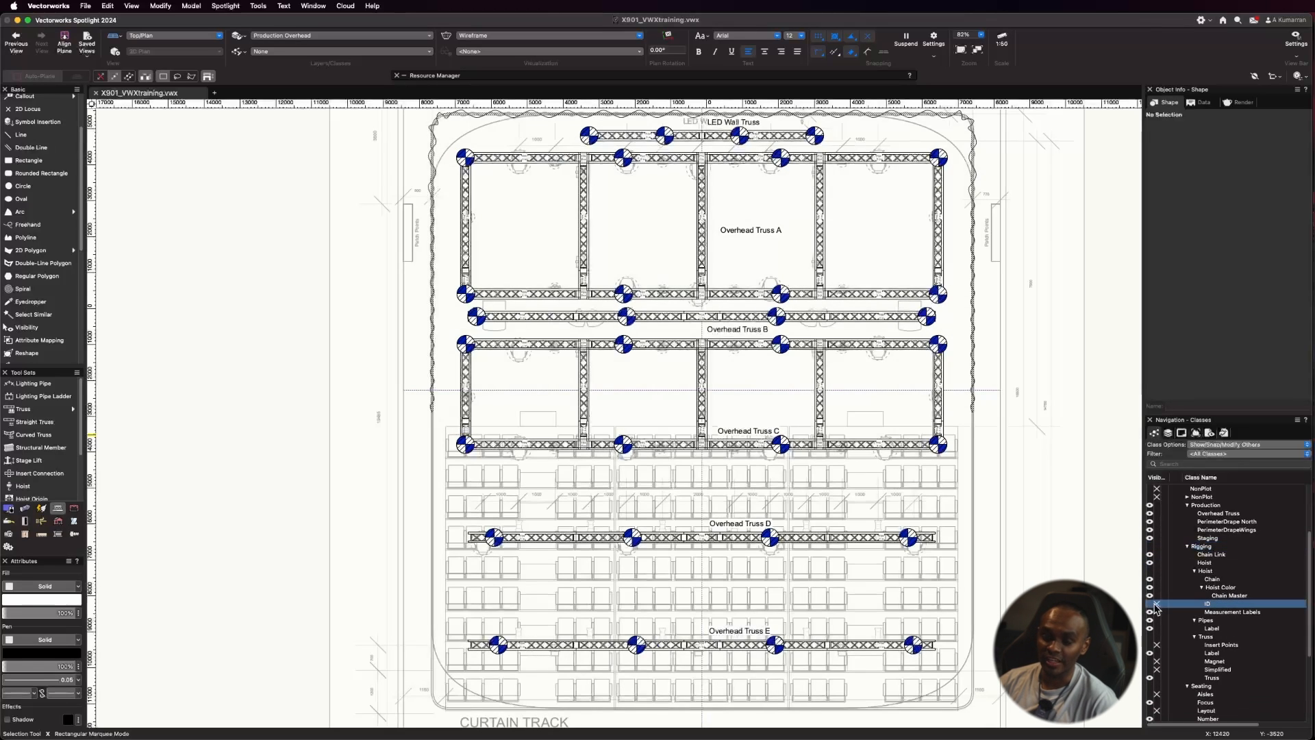
click(1153, 605)
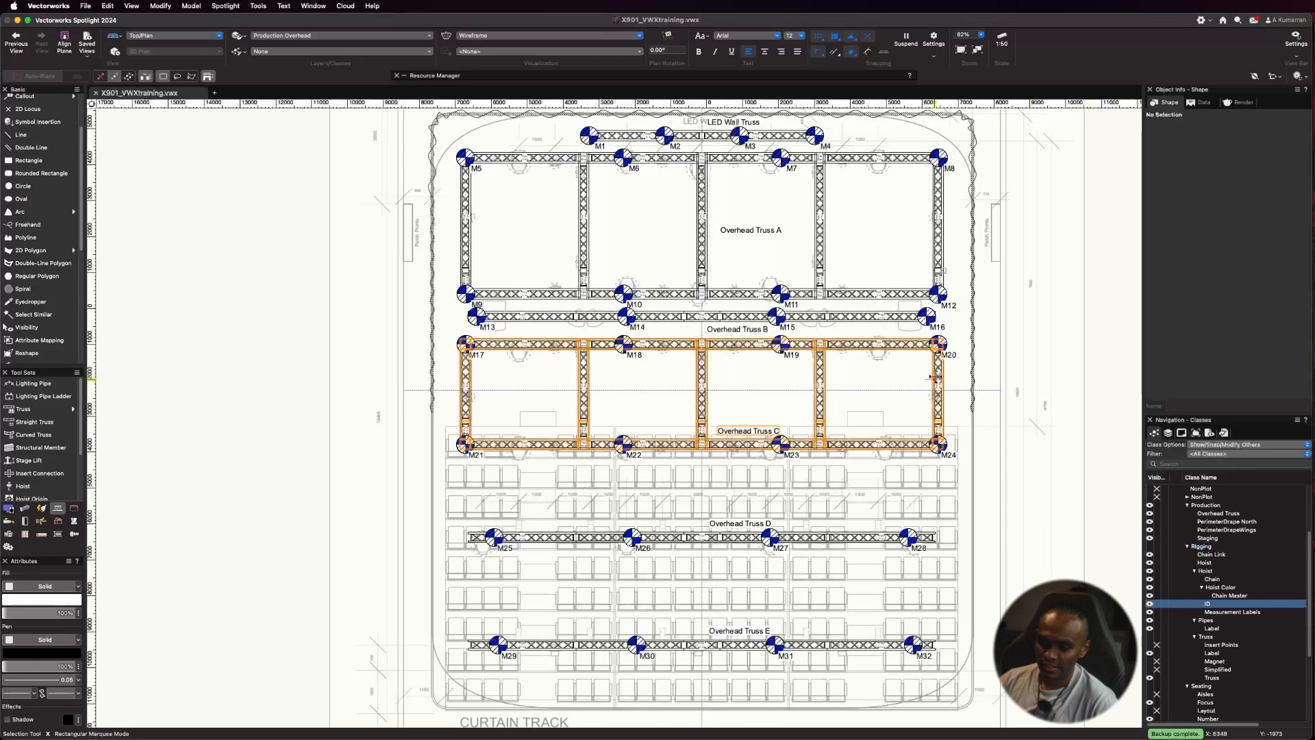
scroll(808, 387, down, 1)
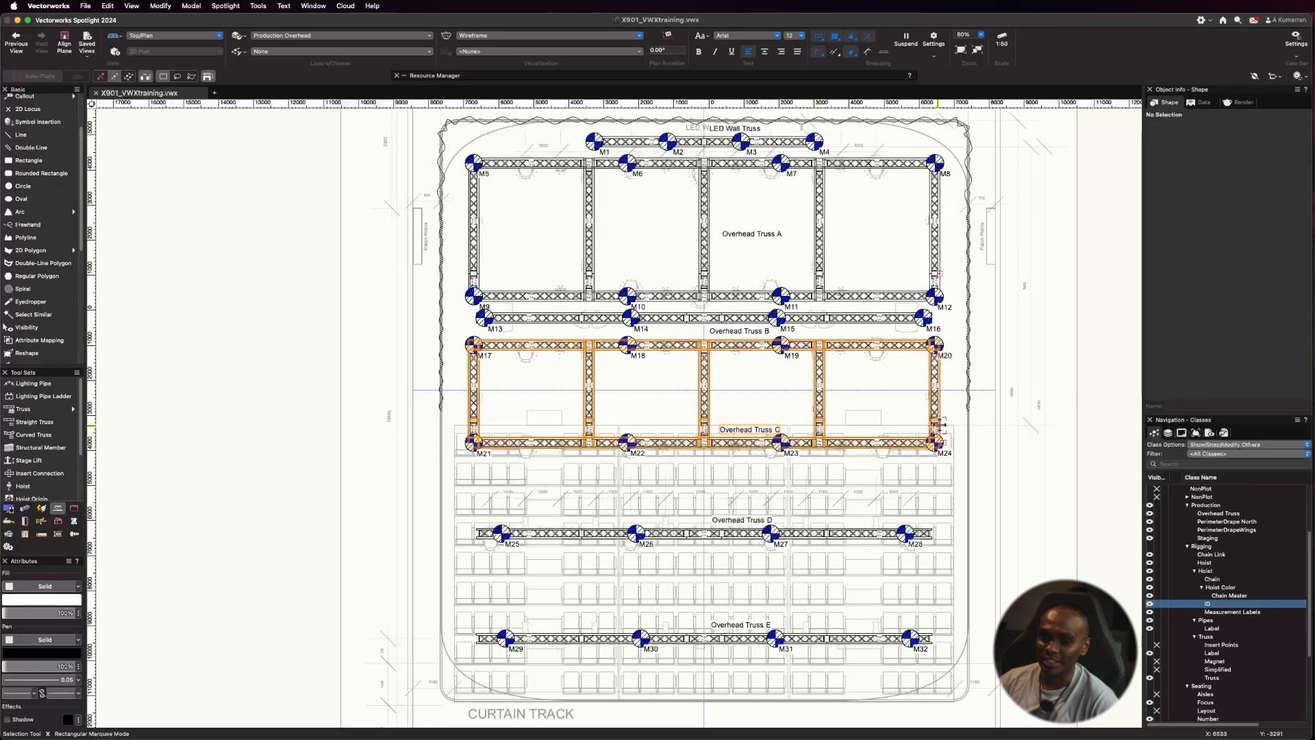
scroll(931, 401, down, 1)
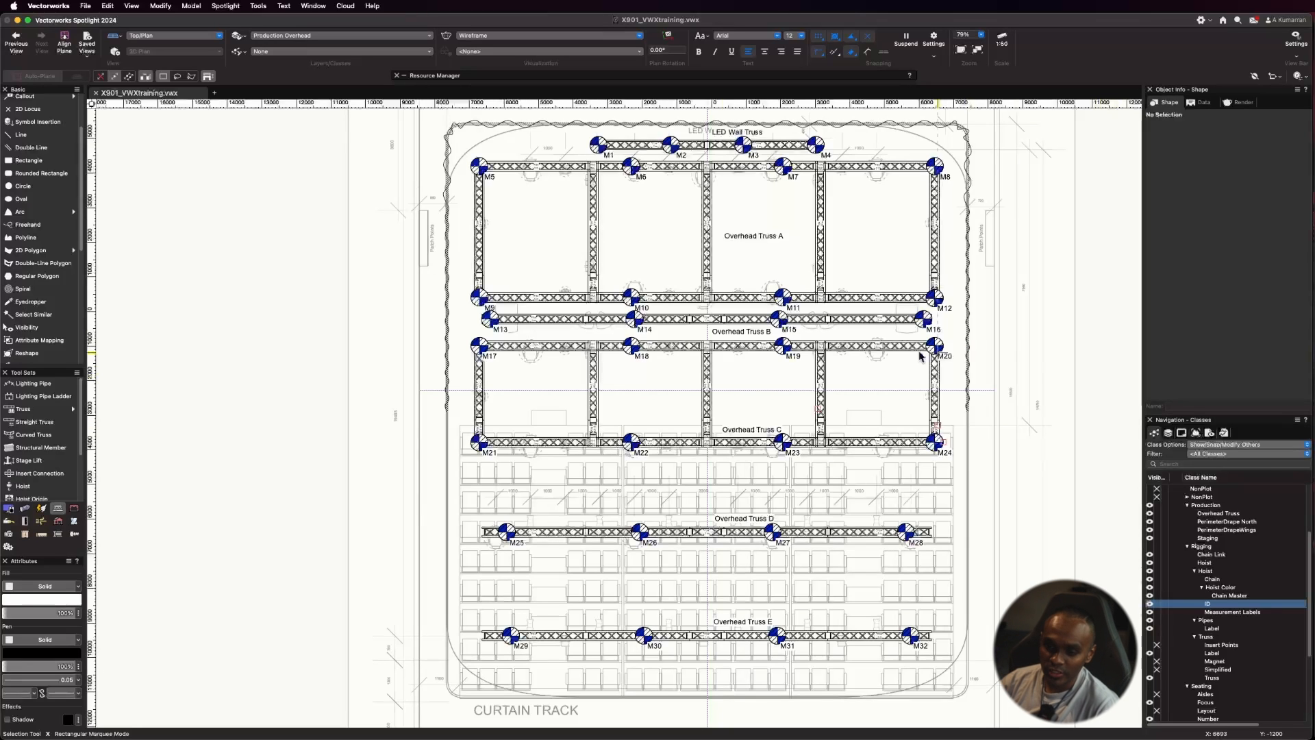
click(631, 346)
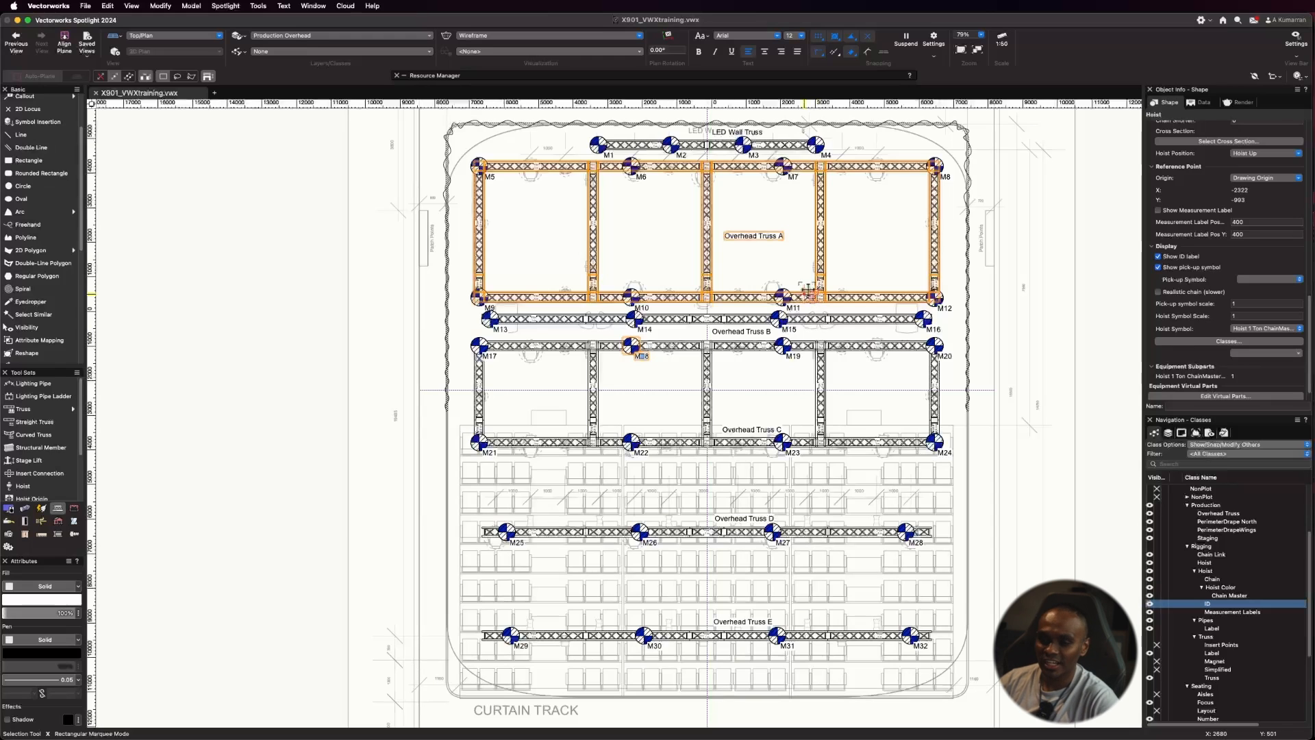
scroll(492, 351, down, 2)
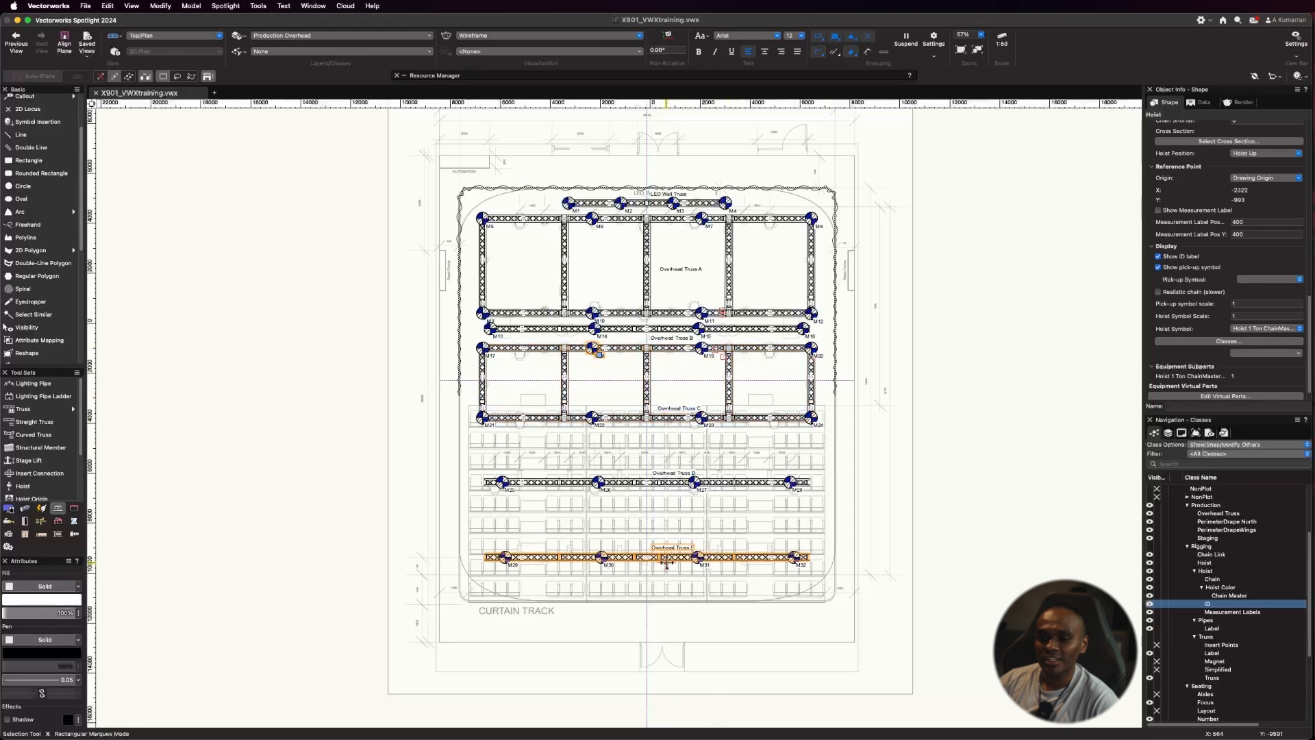
scroll(668, 569, down, 1)
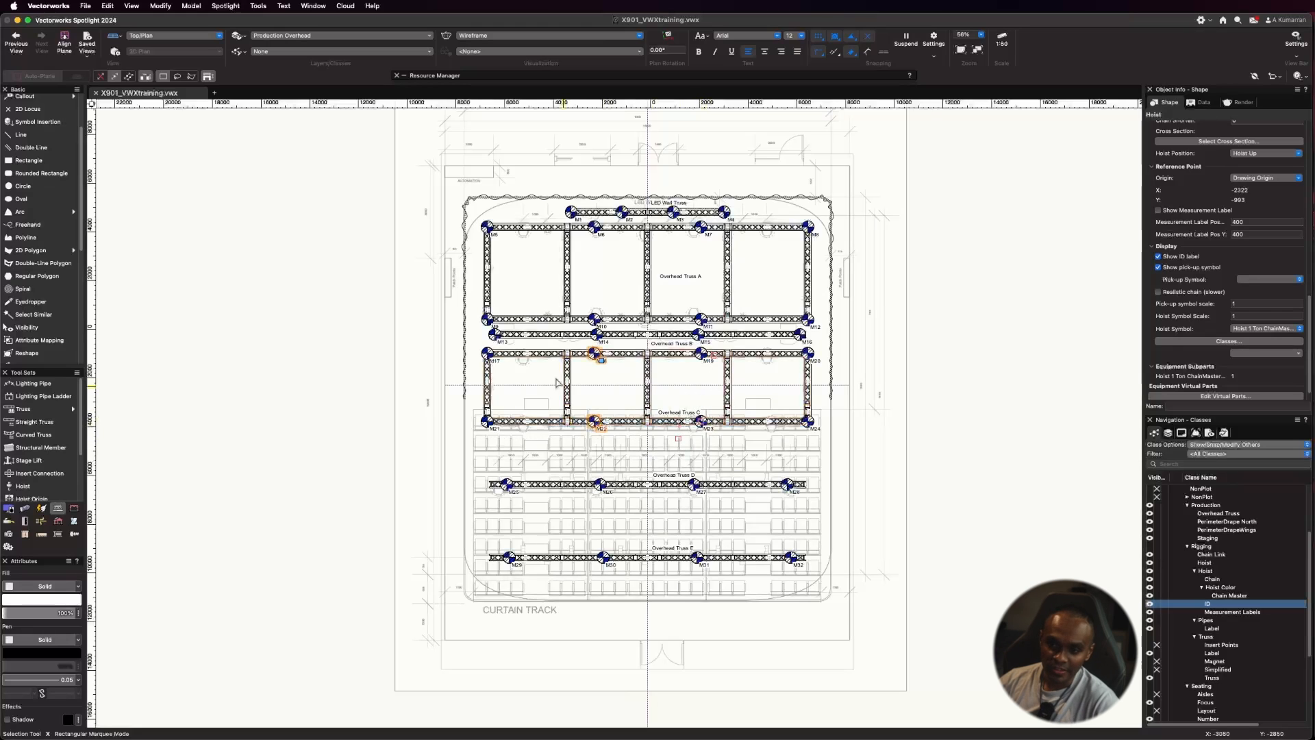
scroll(640, 135, up, 5)
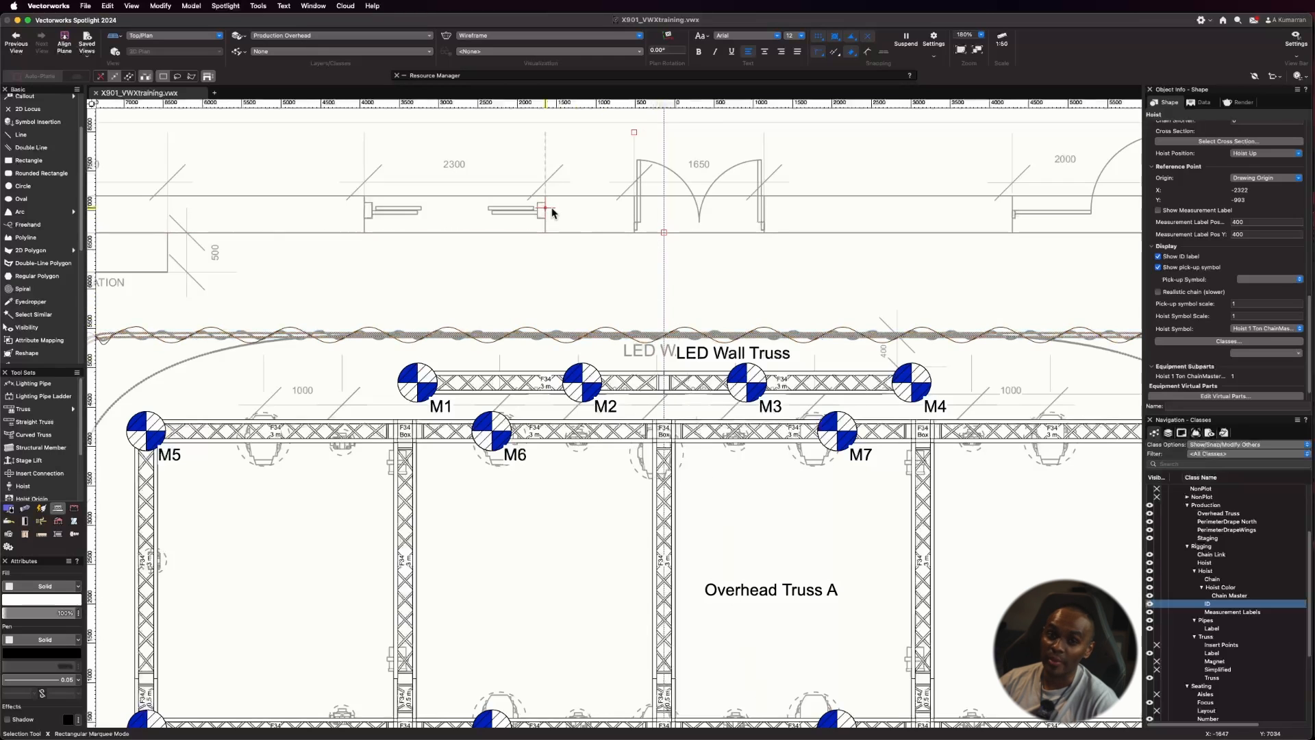
scroll(637, 206, down, 5)
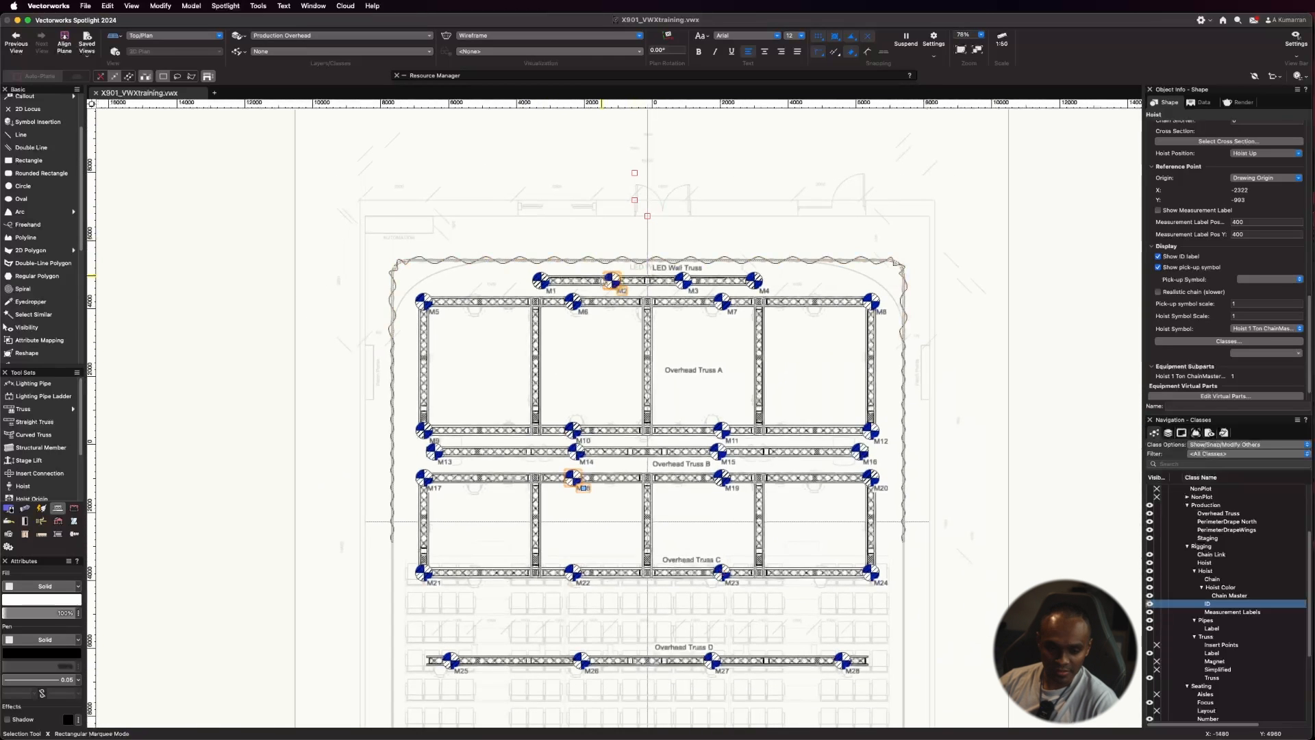
Step: Start the Hoist Origin tool and search the libraries for "origin" to choose the Hoist Origin Symbol
scroll(27, 441, down, 2)
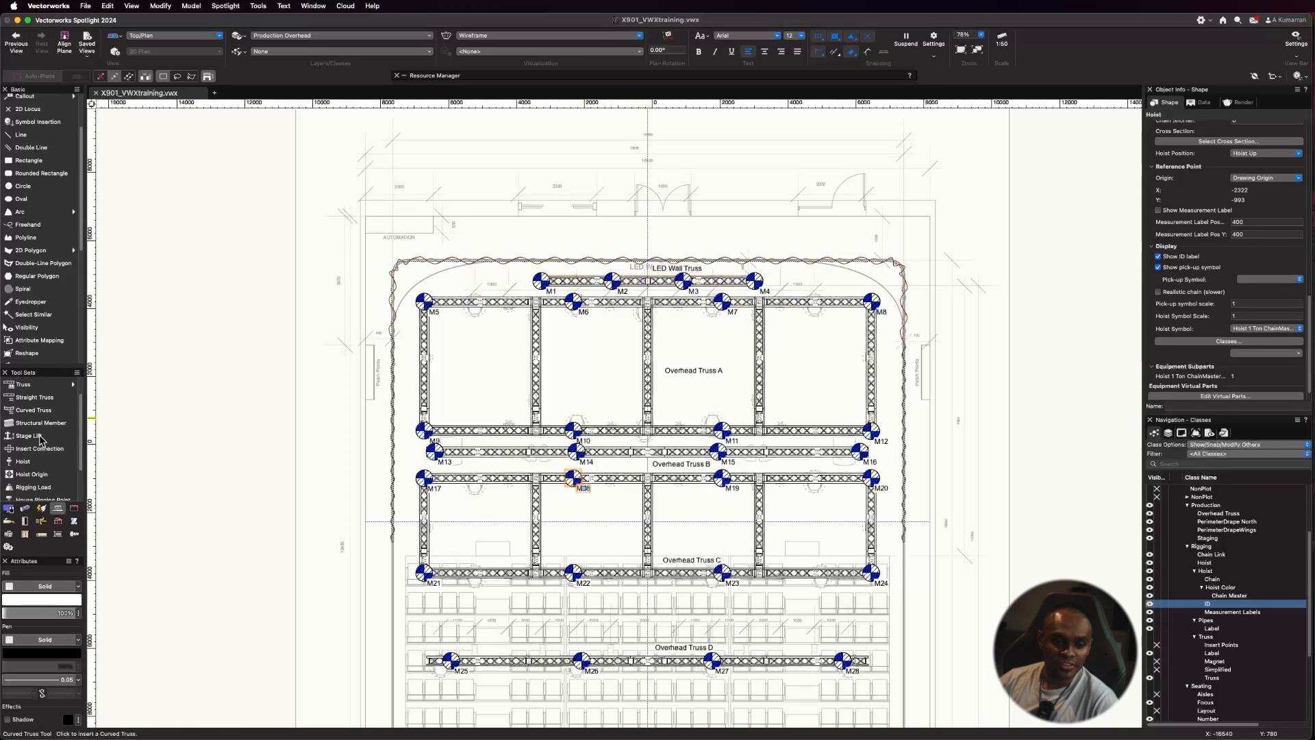
click(25, 464)
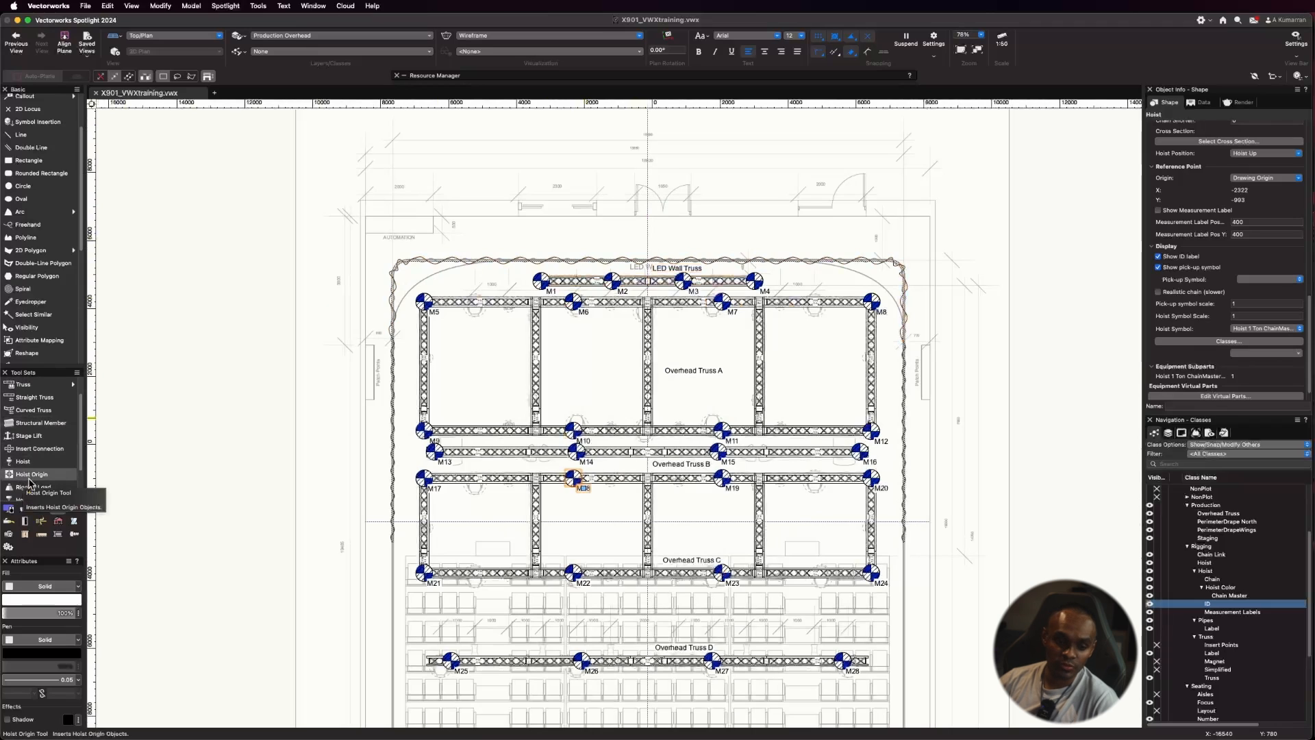
click(32, 475)
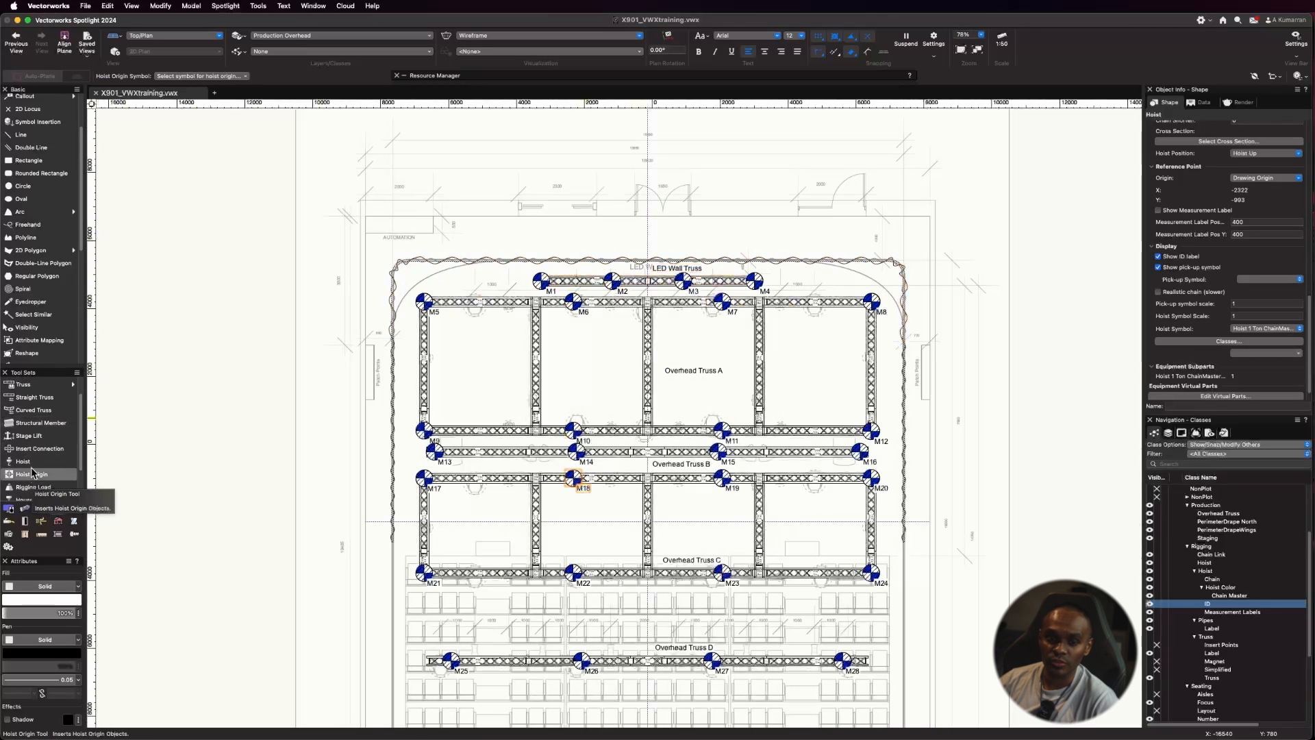
click(210, 76)
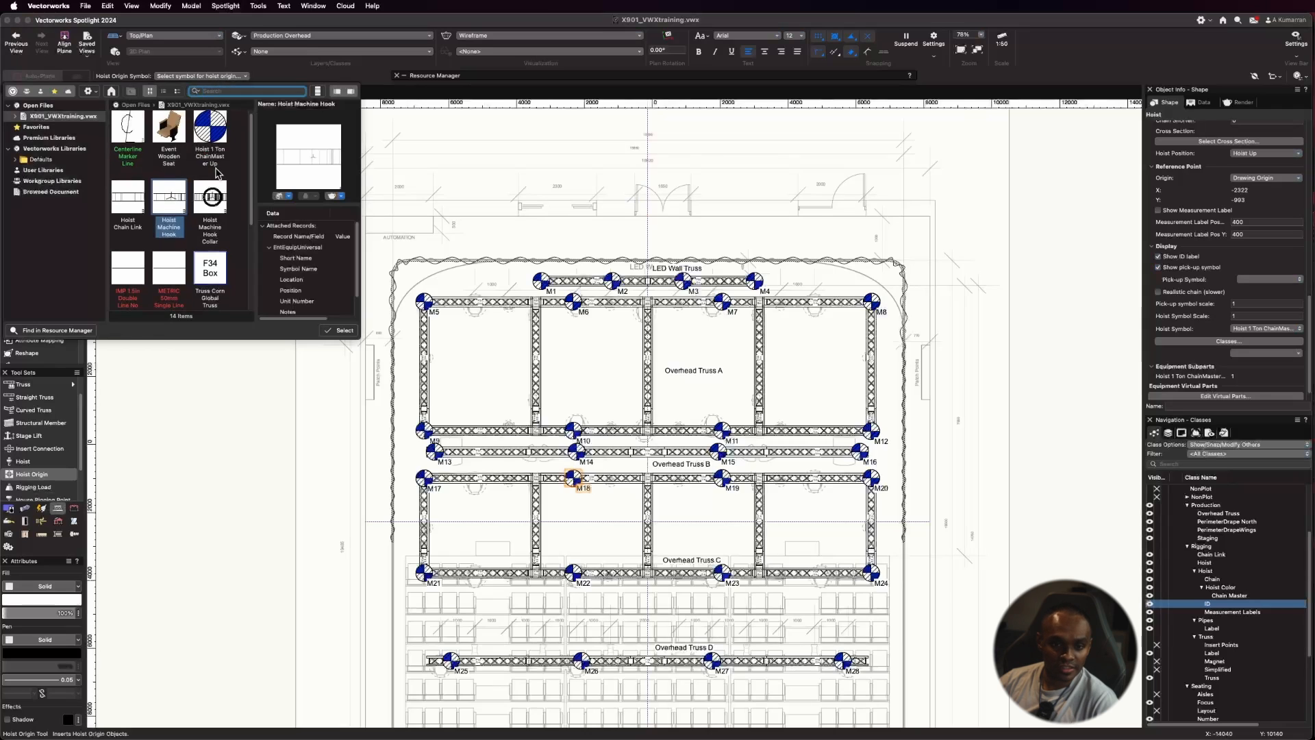
scroll(209, 175, down, 1)
scroll(211, 182, down, 5)
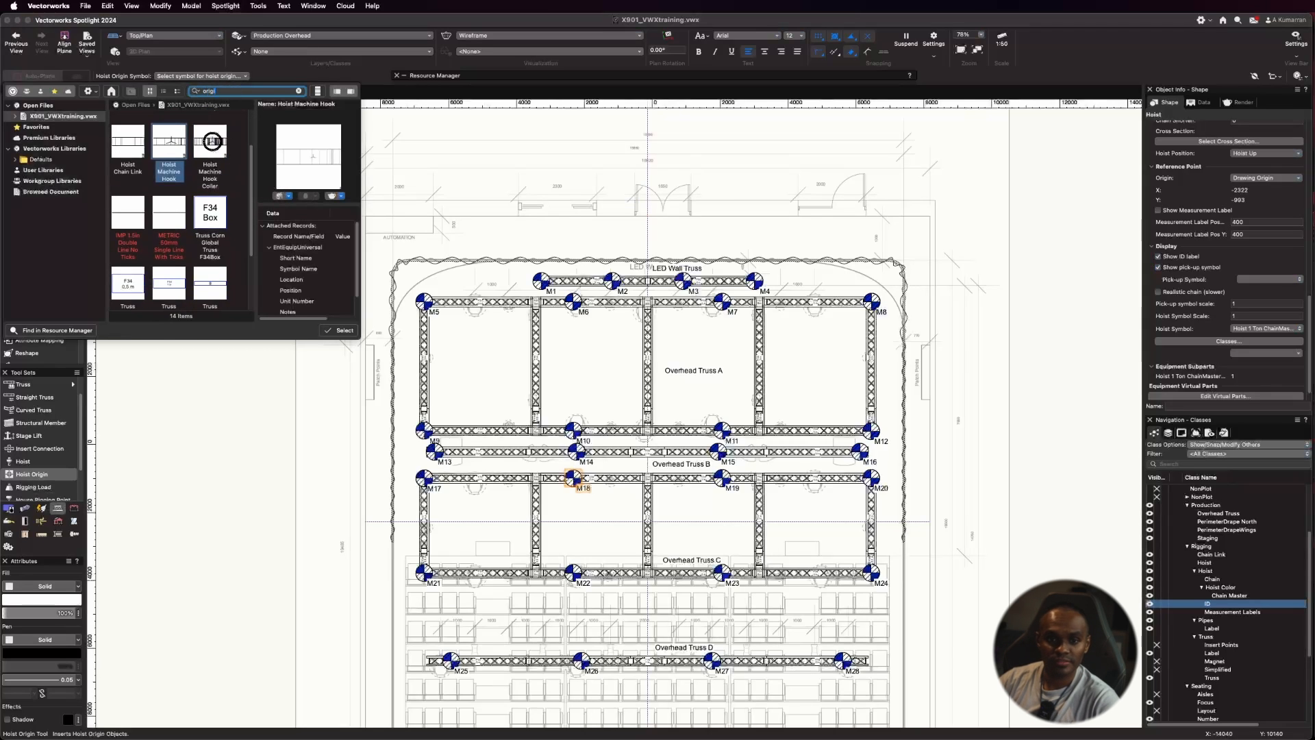
key(Return)
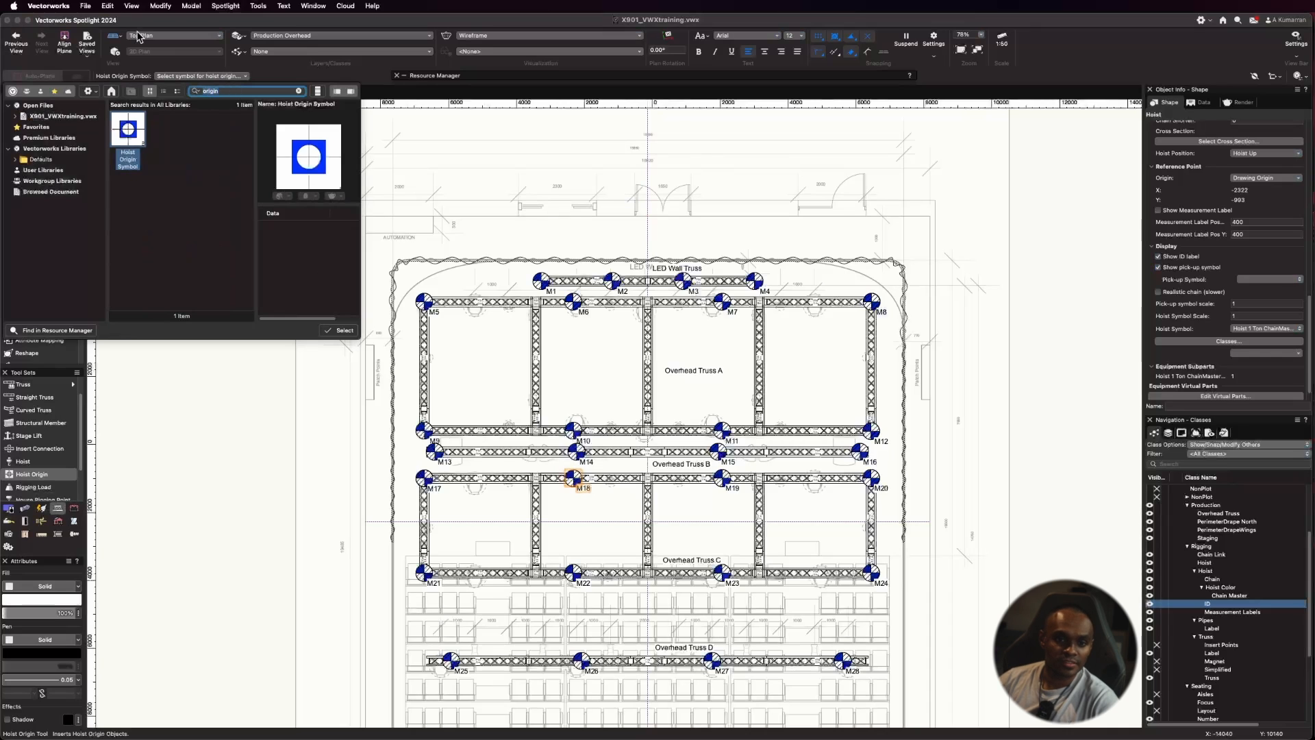
click(343, 331)
Step: Place a hoist origin where the drawing centerline meets the upstage venue wall line, above the LED Wall Truss
scroll(663, 213, up, 5)
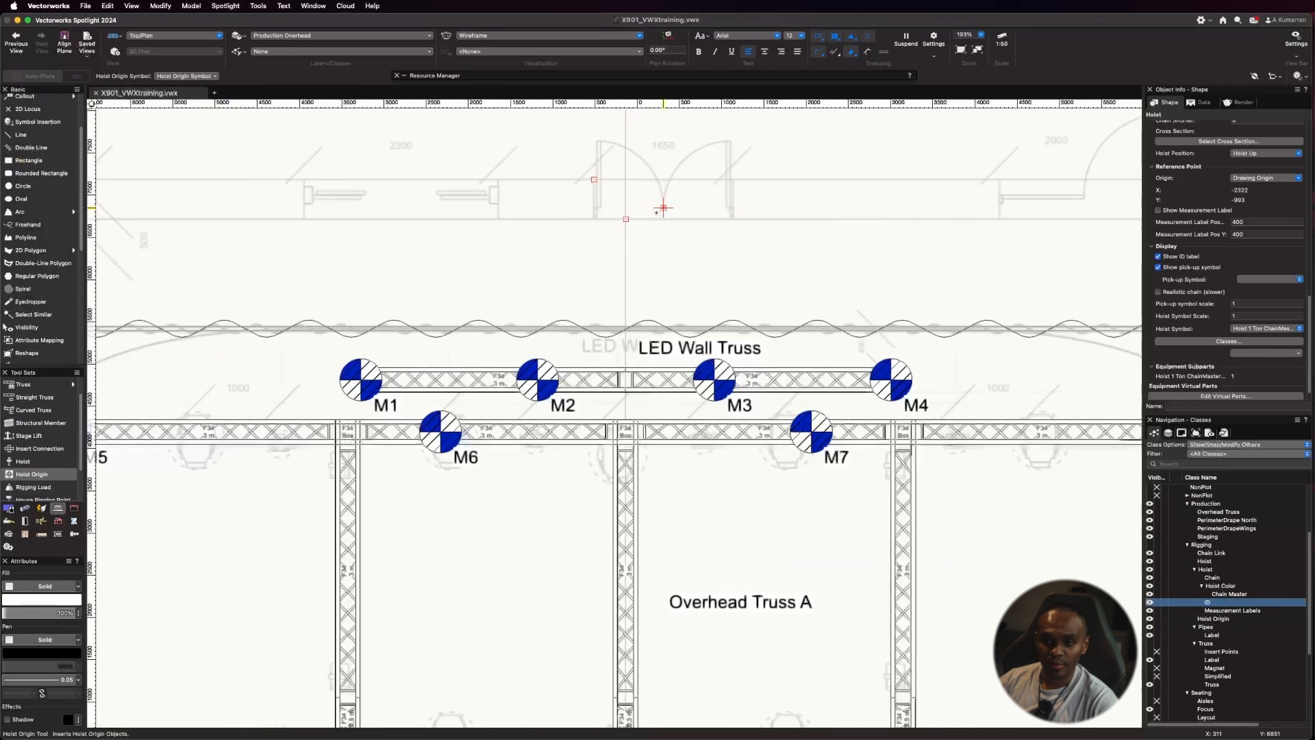
scroll(611, 205, up, 6)
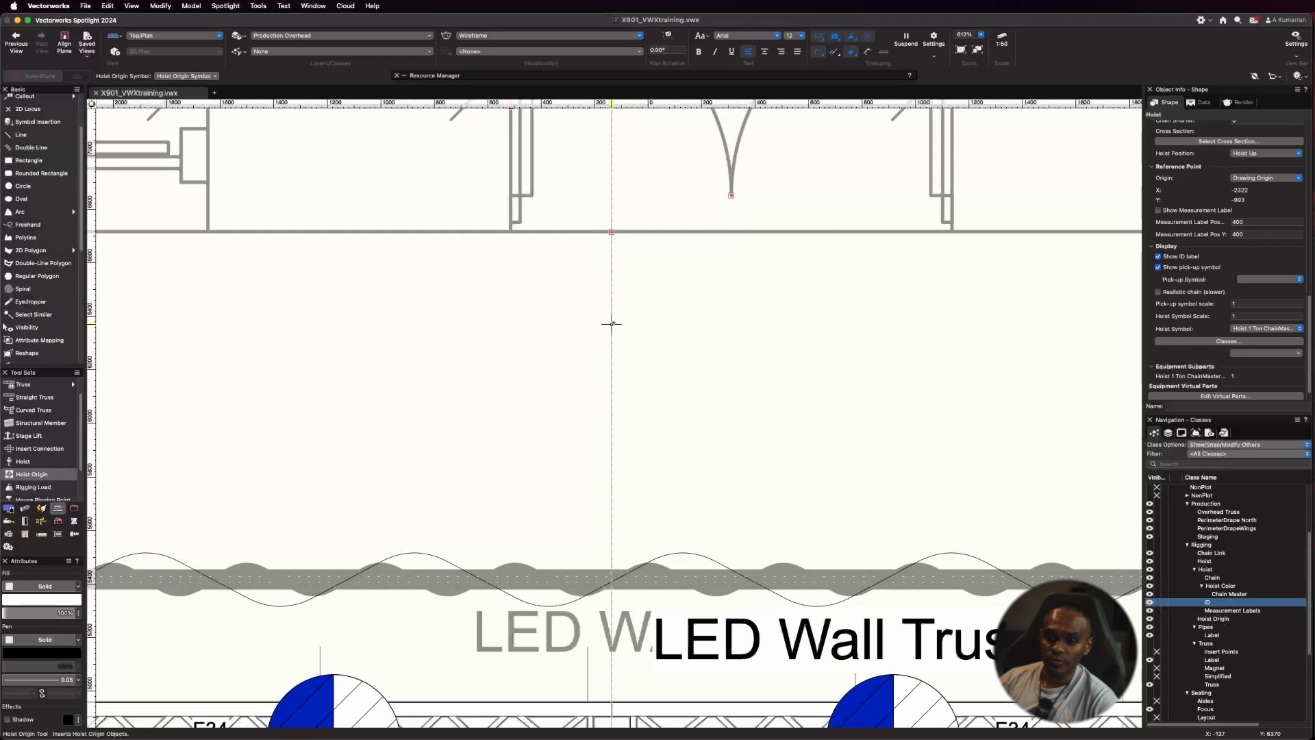
click(611, 232)
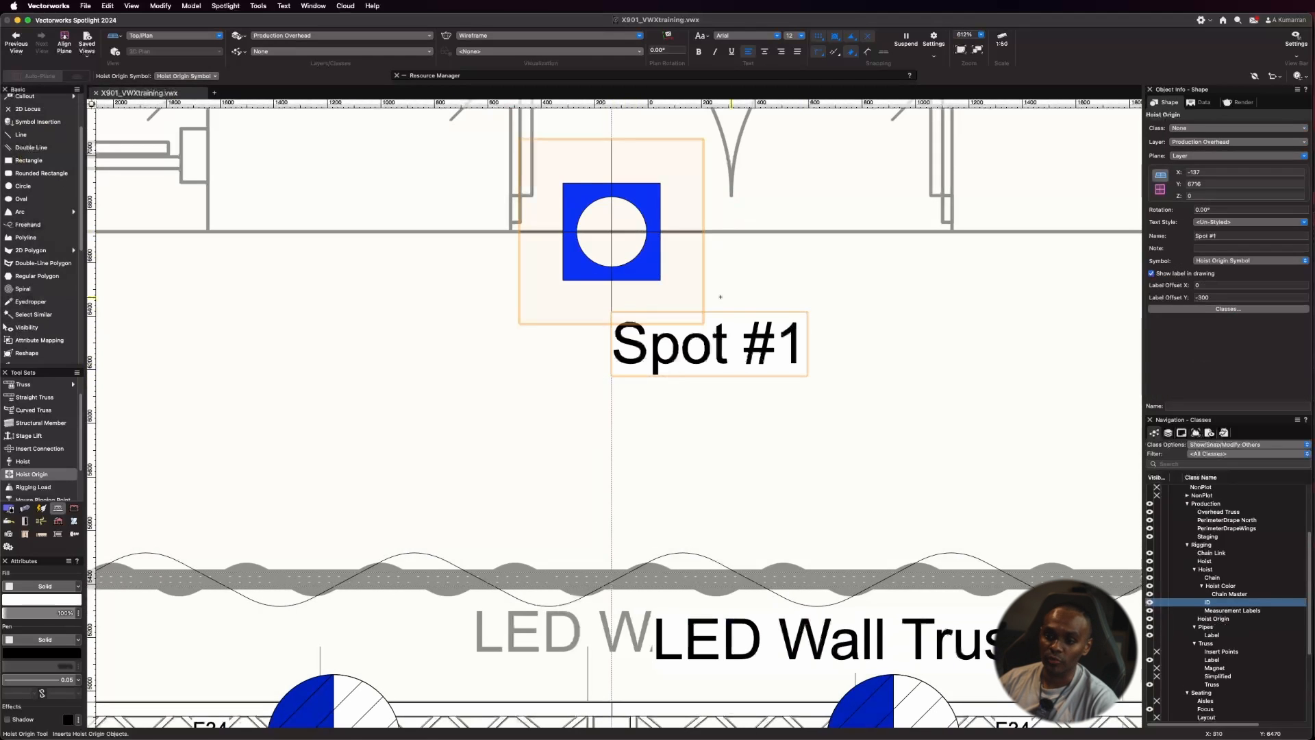
scroll(599, 293, down, 2)
scroll(599, 293, down, 6)
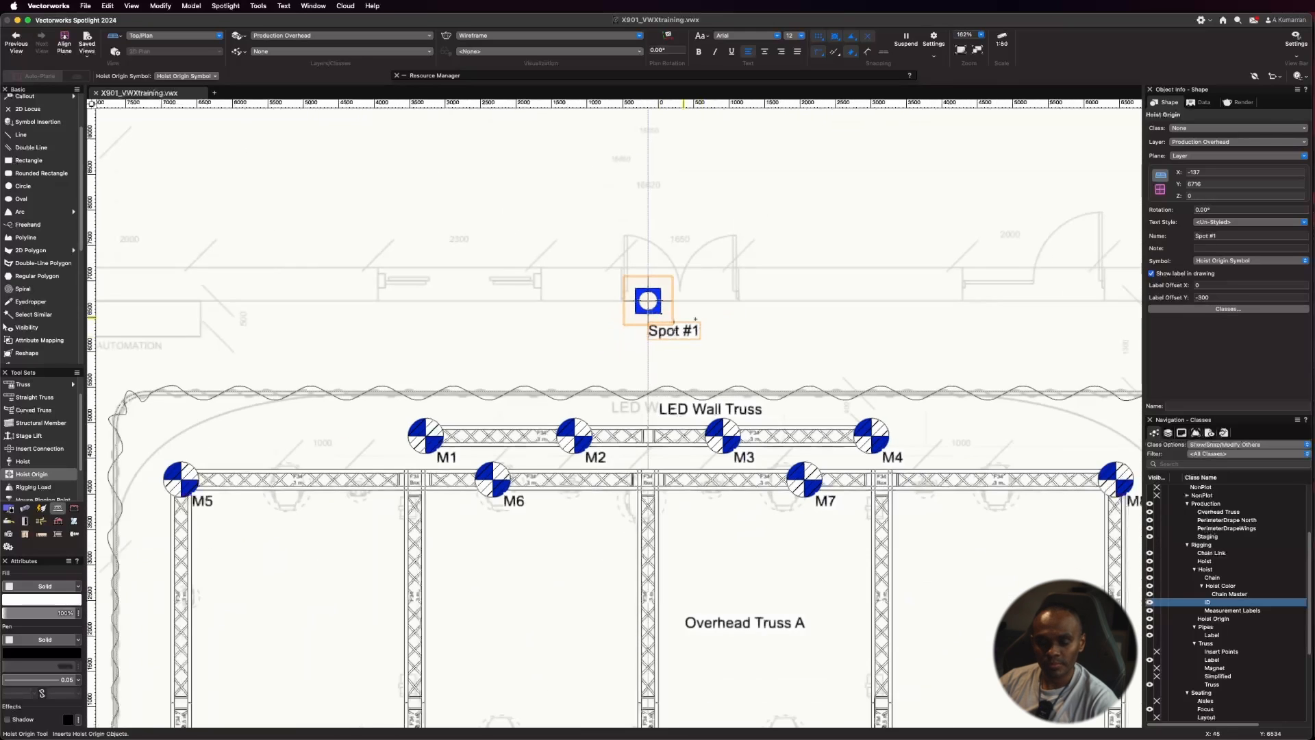
key(x)
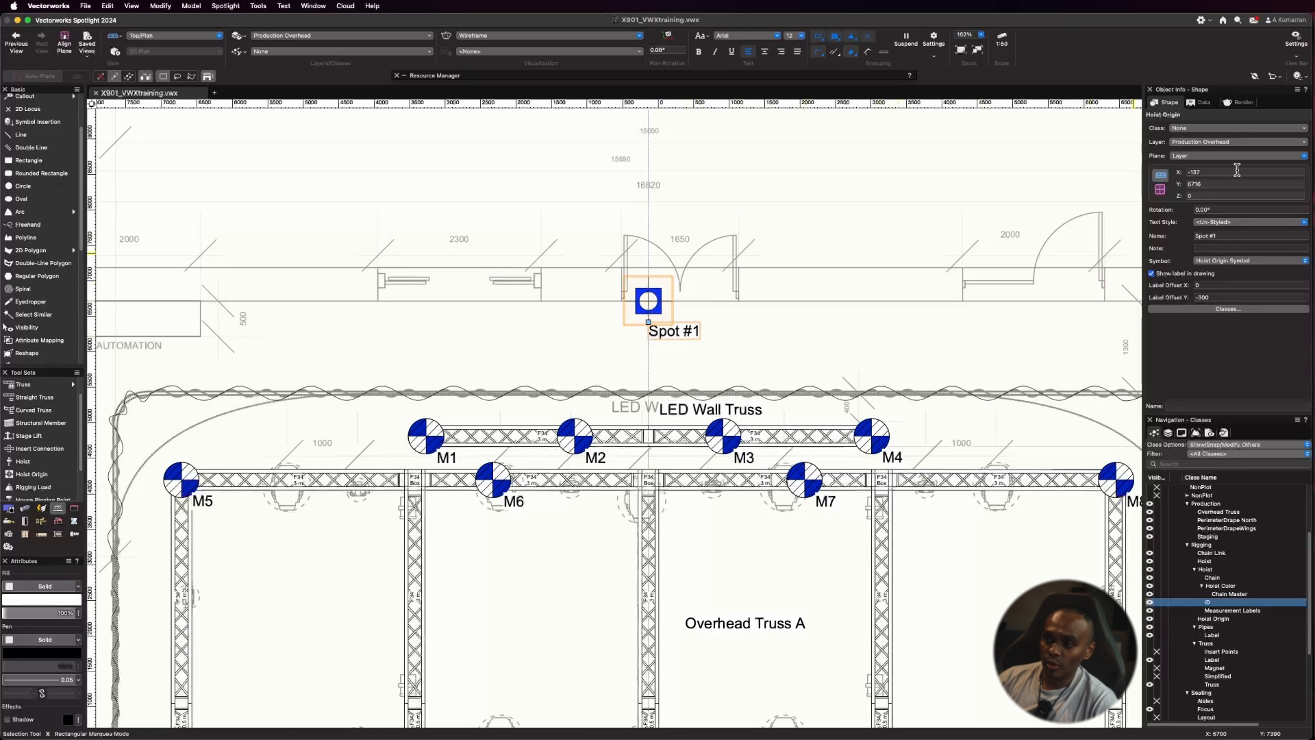
Step: Turn off Show label in drawing for the hoist origin and deselect it, keeping its name
click(1151, 273)
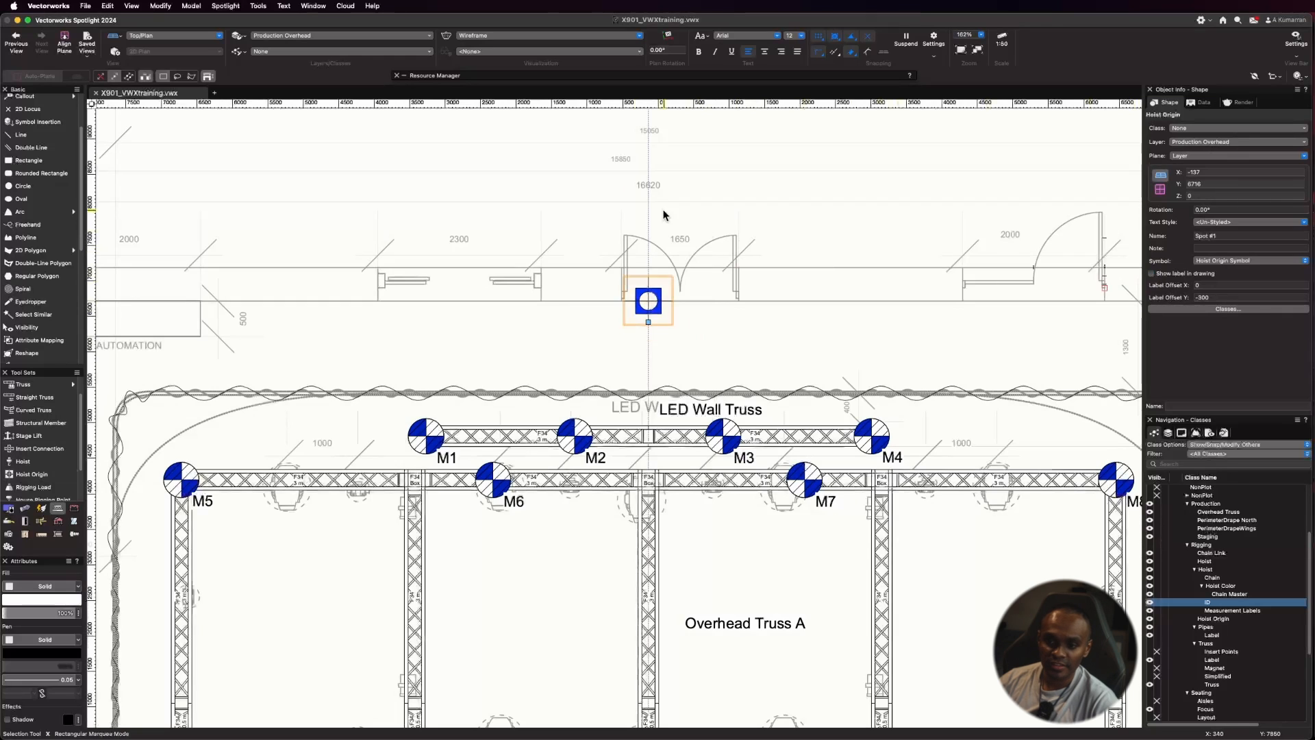
scroll(609, 176, down, 5)
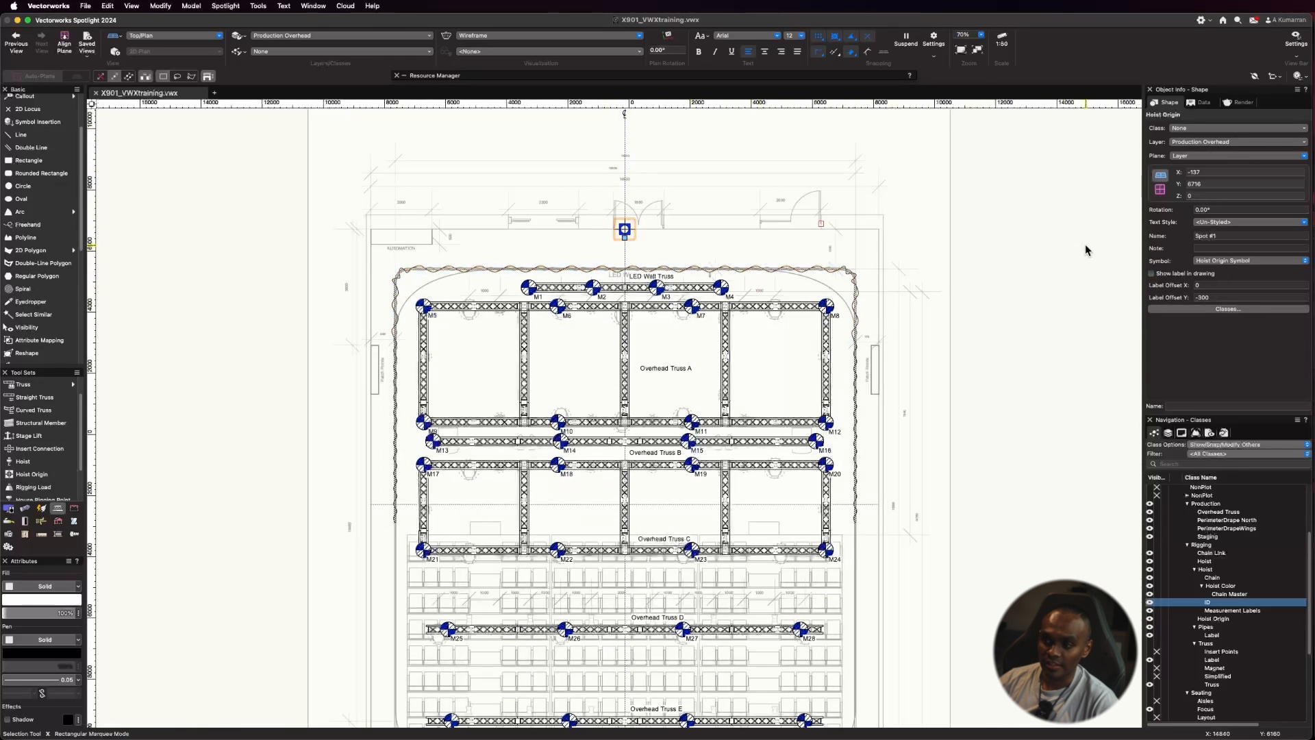
click(1238, 235)
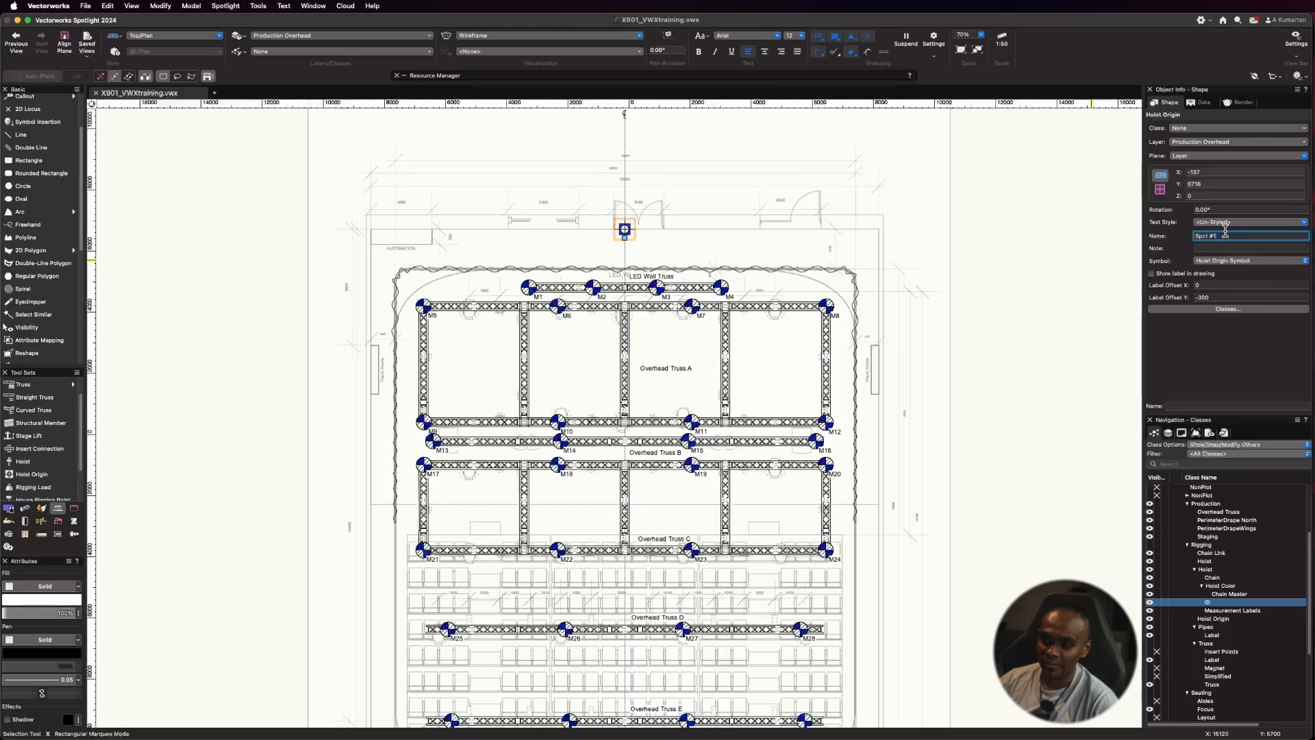
click(987, 356)
scroll(620, 240, down, 1)
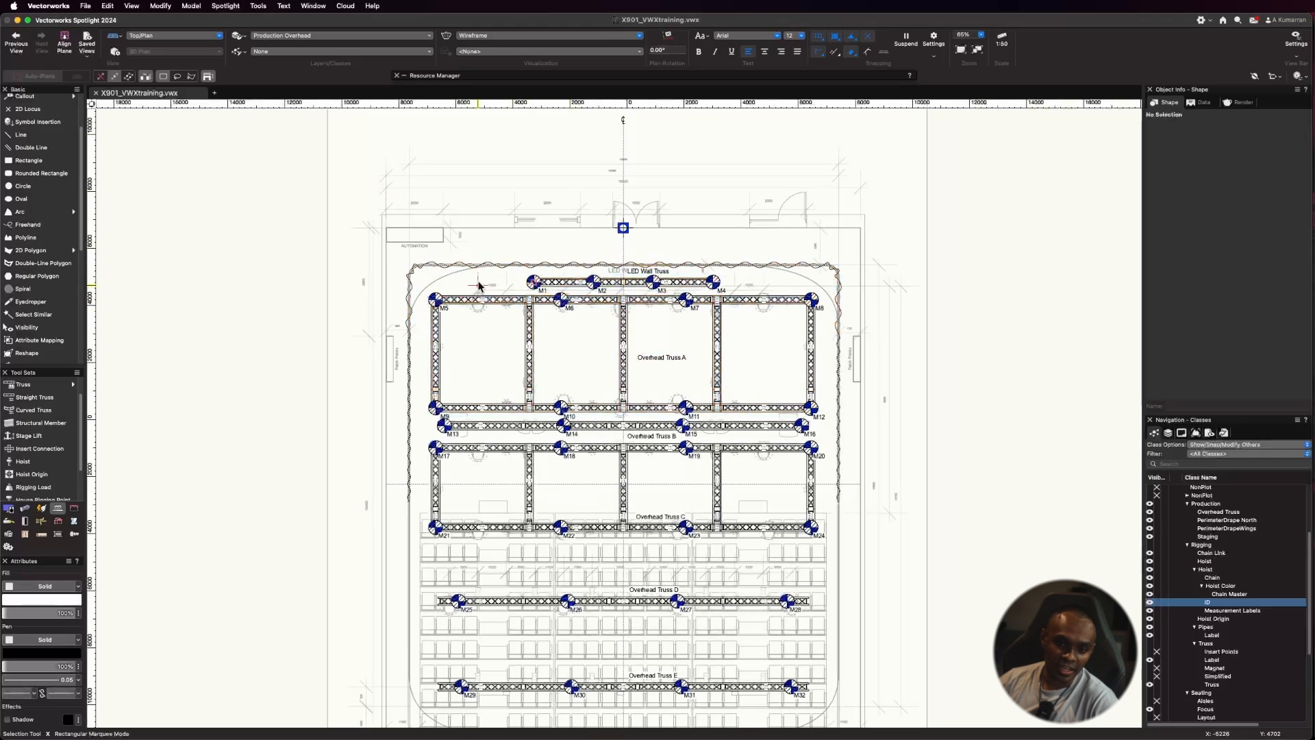
Step: Select all hoists with Select Similar and set their reference point origin to Spot #1
click(32, 313)
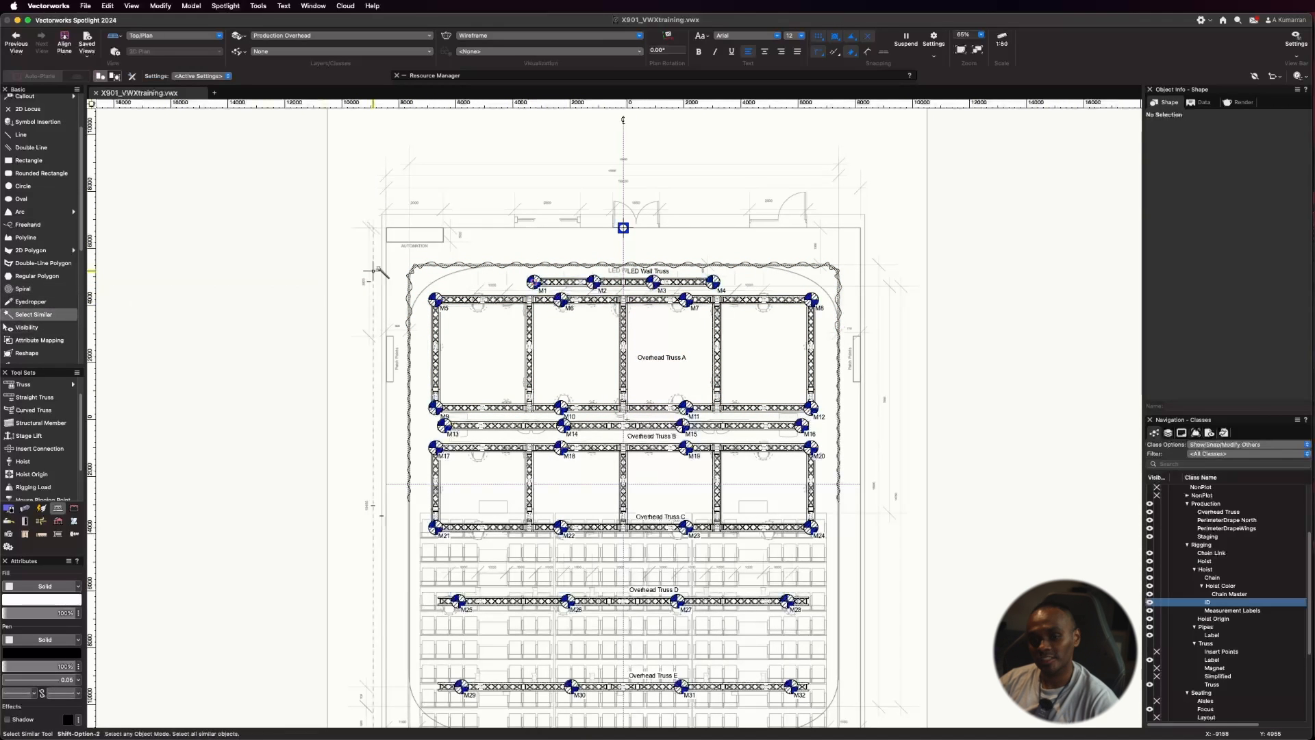
click(532, 281)
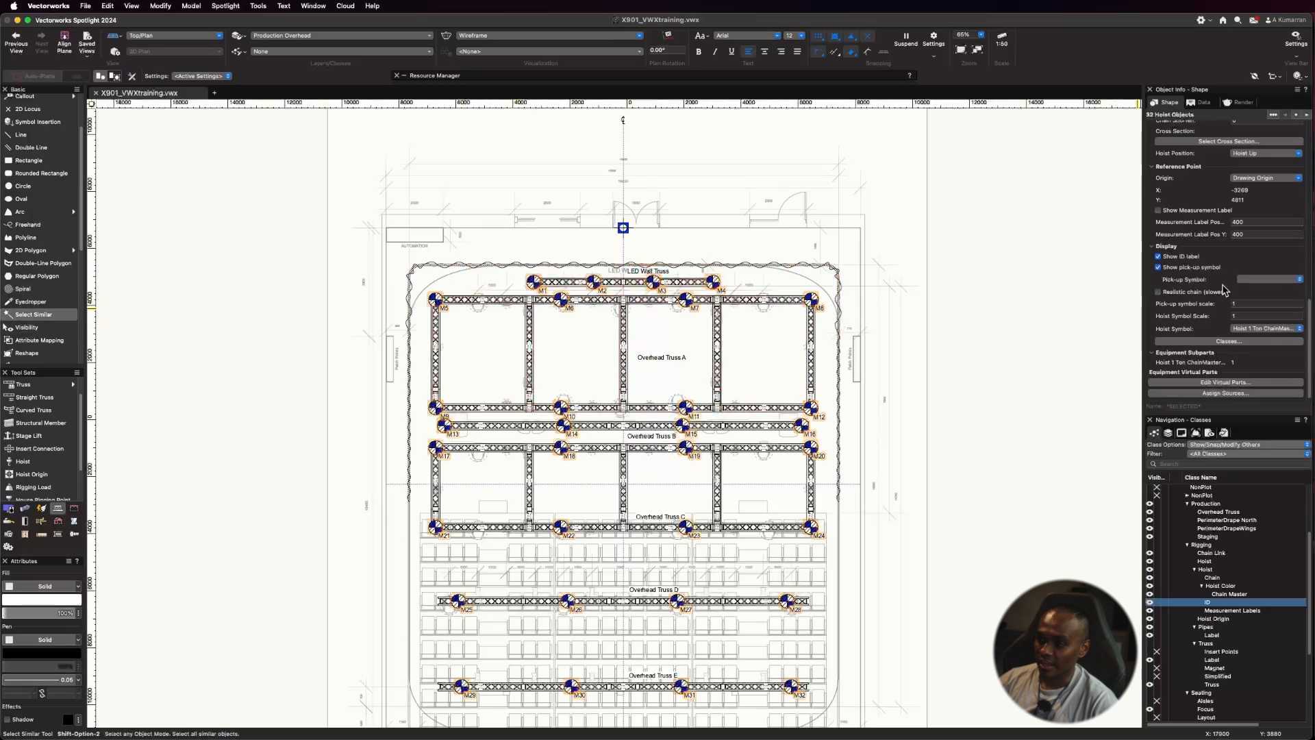
scroll(1209, 294, up, 3)
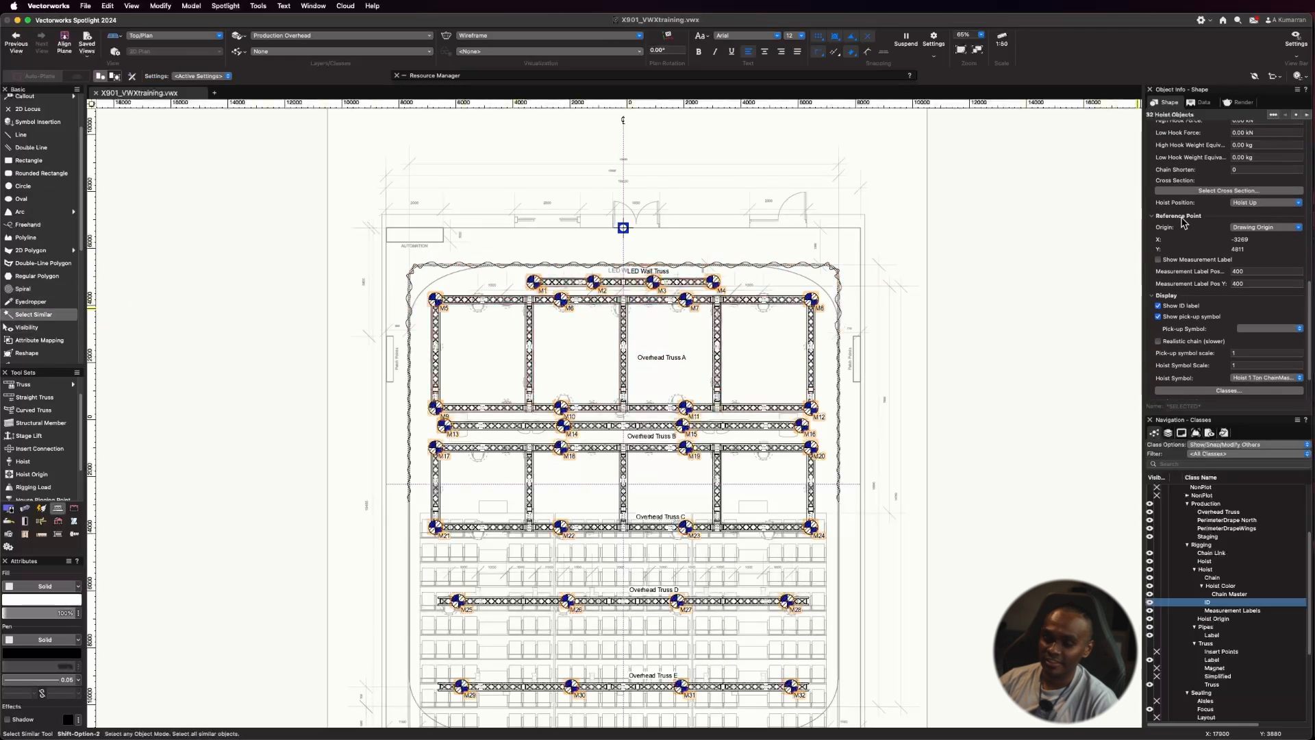
click(1267, 227)
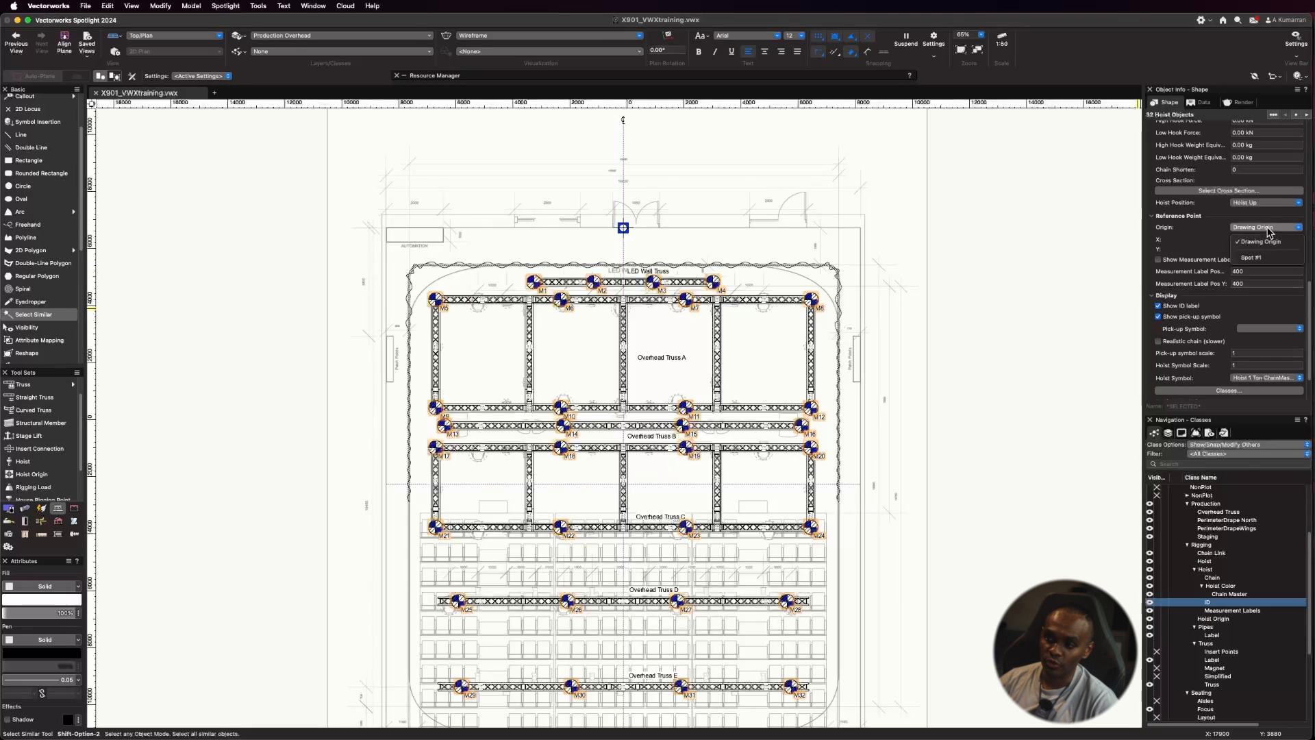
click(1259, 258)
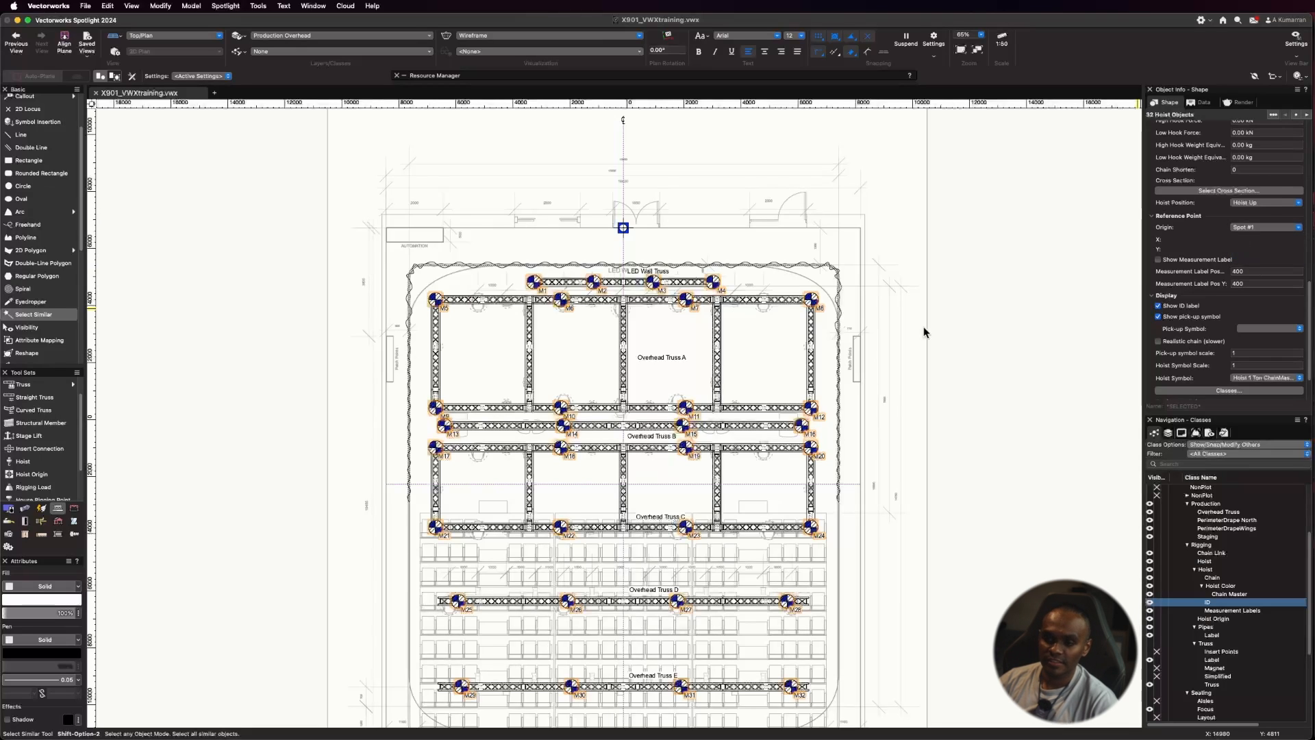
key(x)
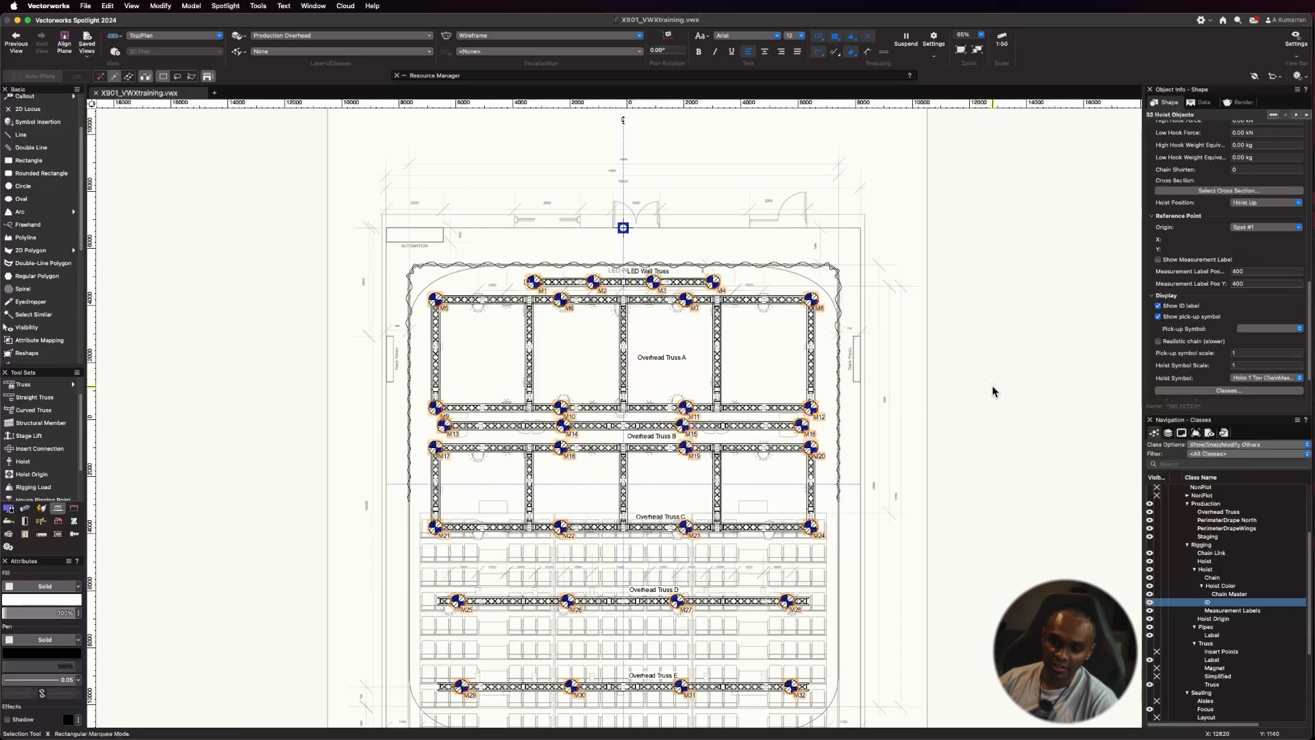
Step: Deselect the hoists and examine the trusses and hoists in 3D from the Left Isometric view using the Flyover tool
click(994, 392)
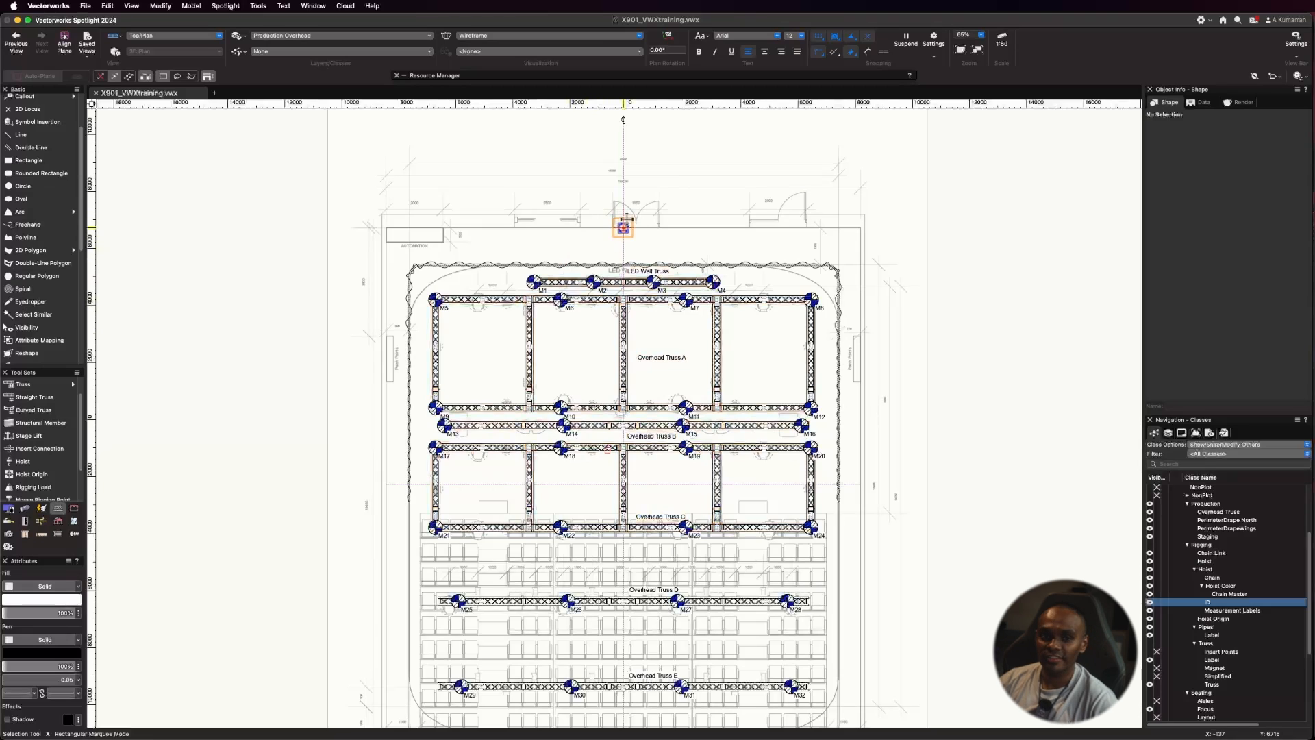
scroll(718, 344, down, 1)
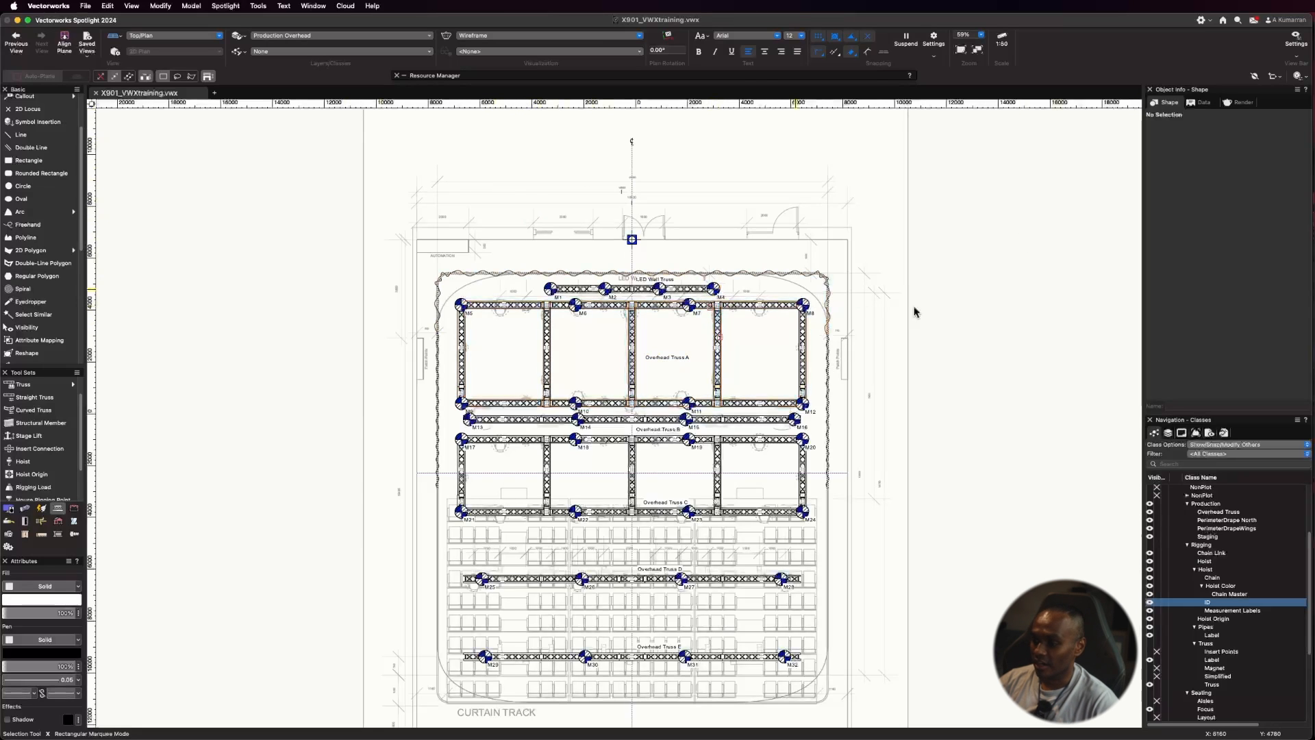
click(210, 35)
click(172, 164)
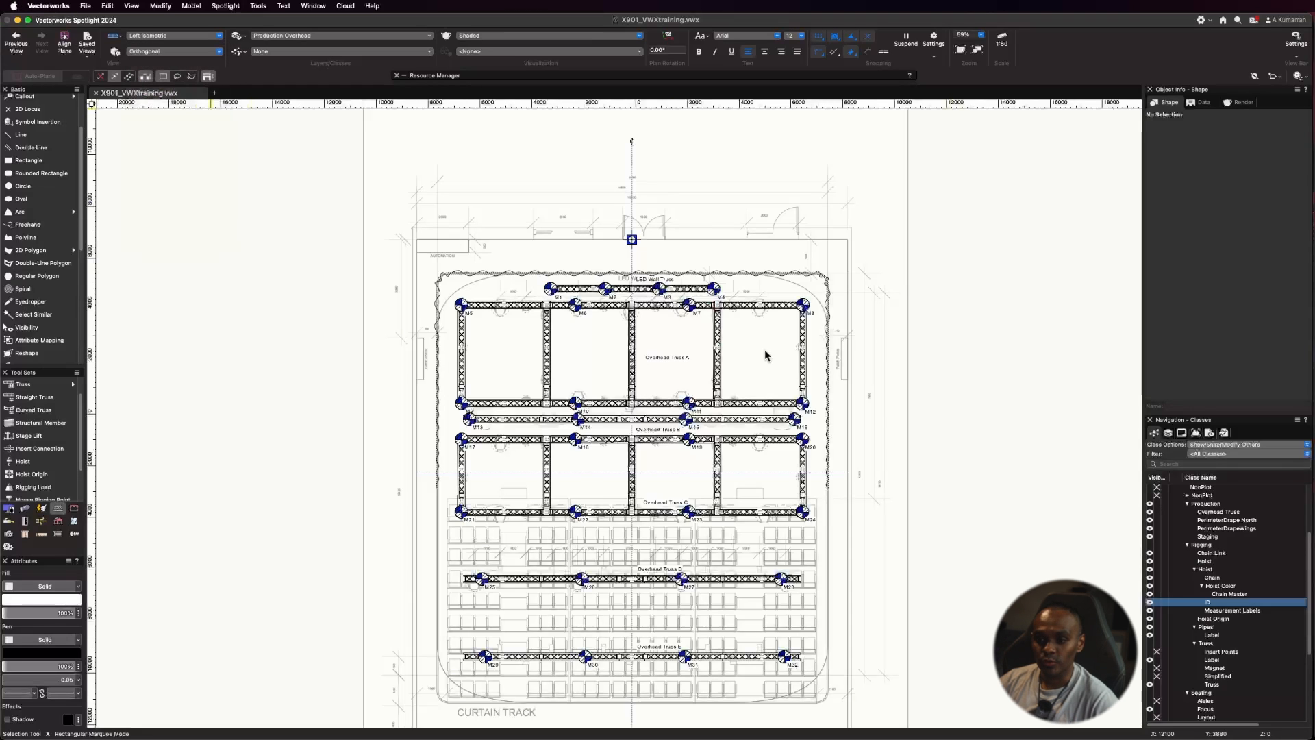
scroll(754, 462, up, 3)
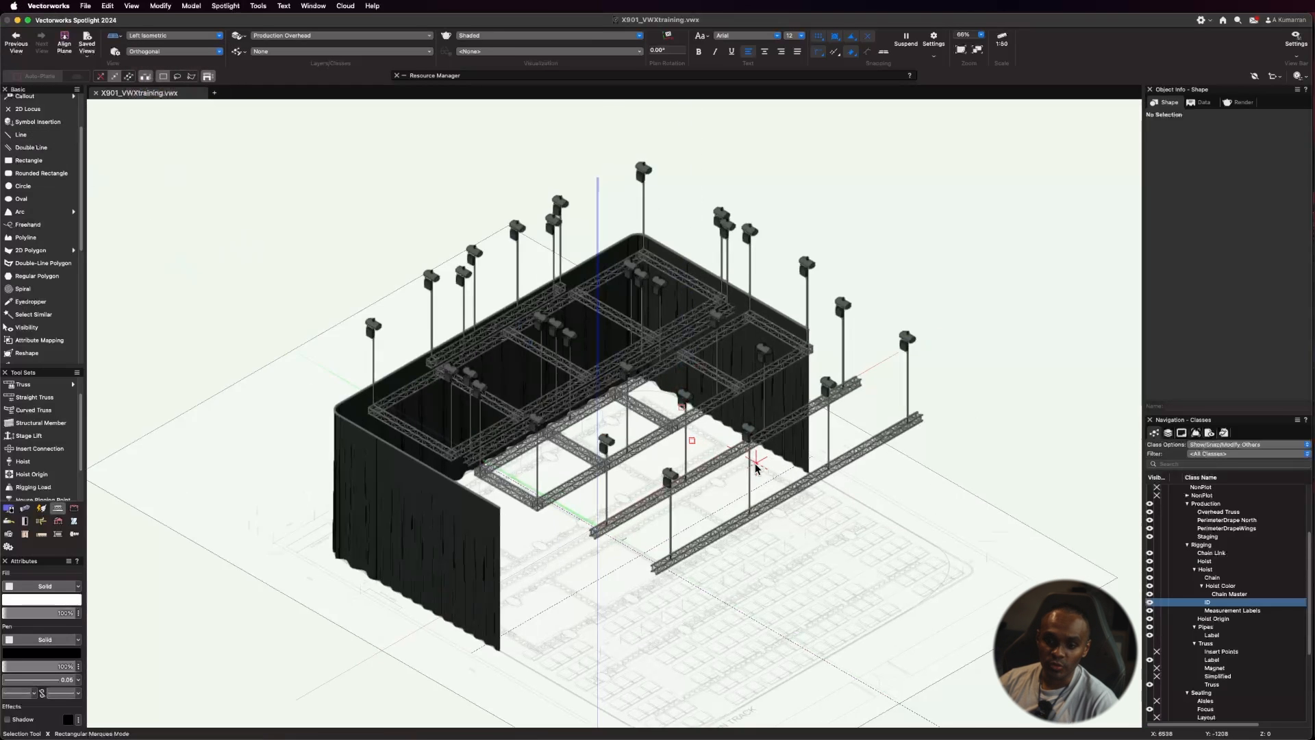
scroll(45, 178, up, 3)
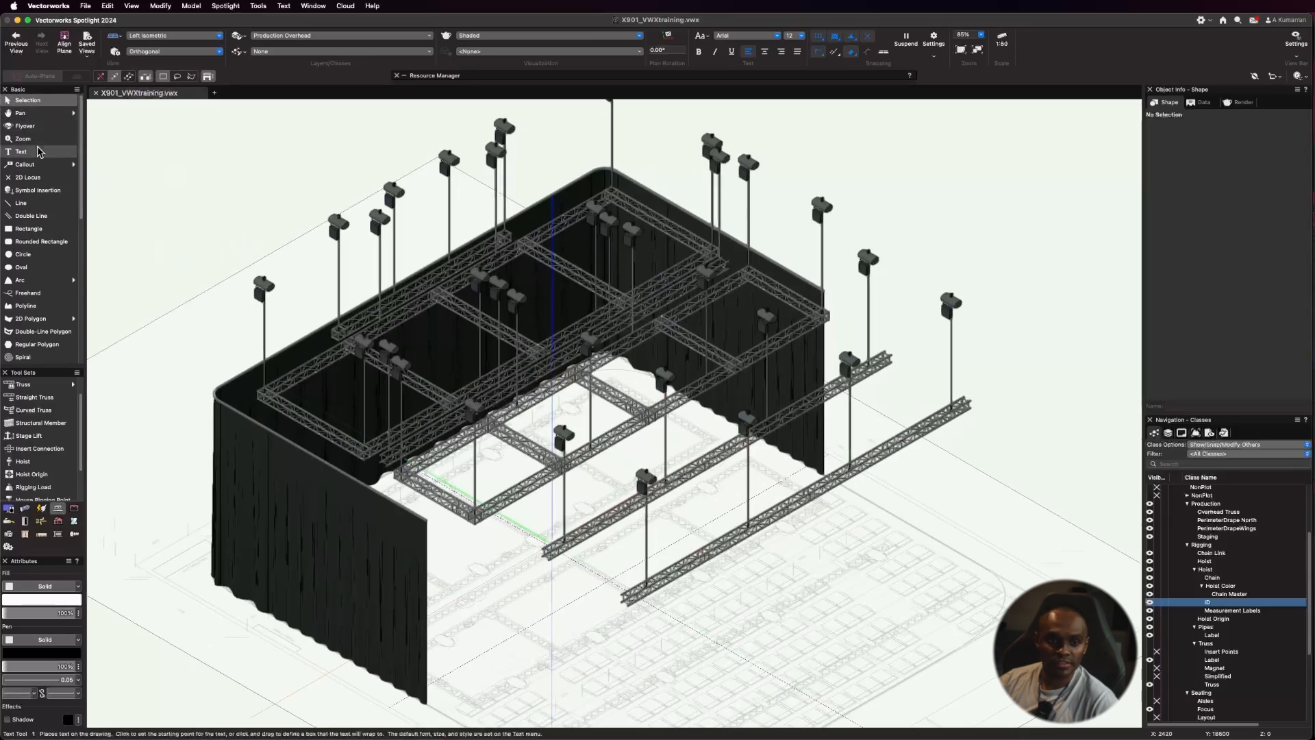
click(27, 126)
drag(926, 536, 836, 479)
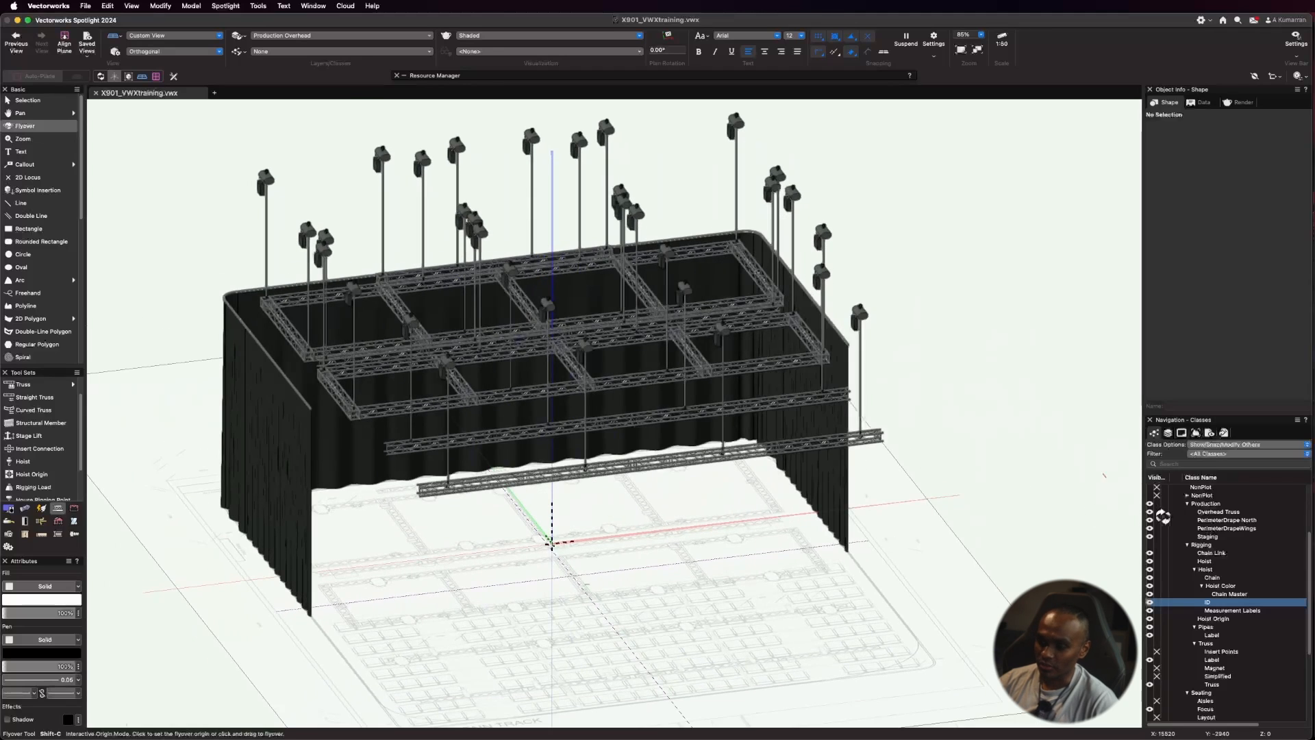
Step: Make the Seating design layer visible and hide the PDF design layer
click(1168, 433)
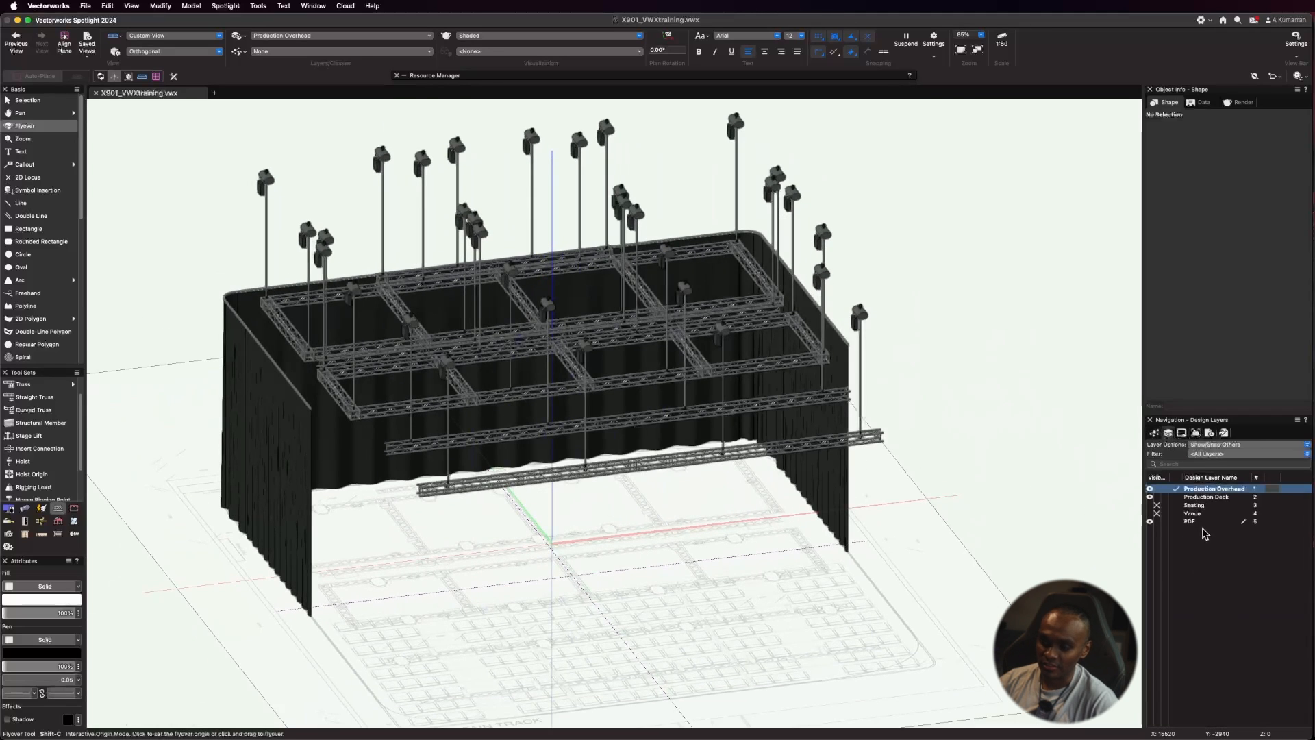
click(1154, 507)
drag(934, 370, 916, 499)
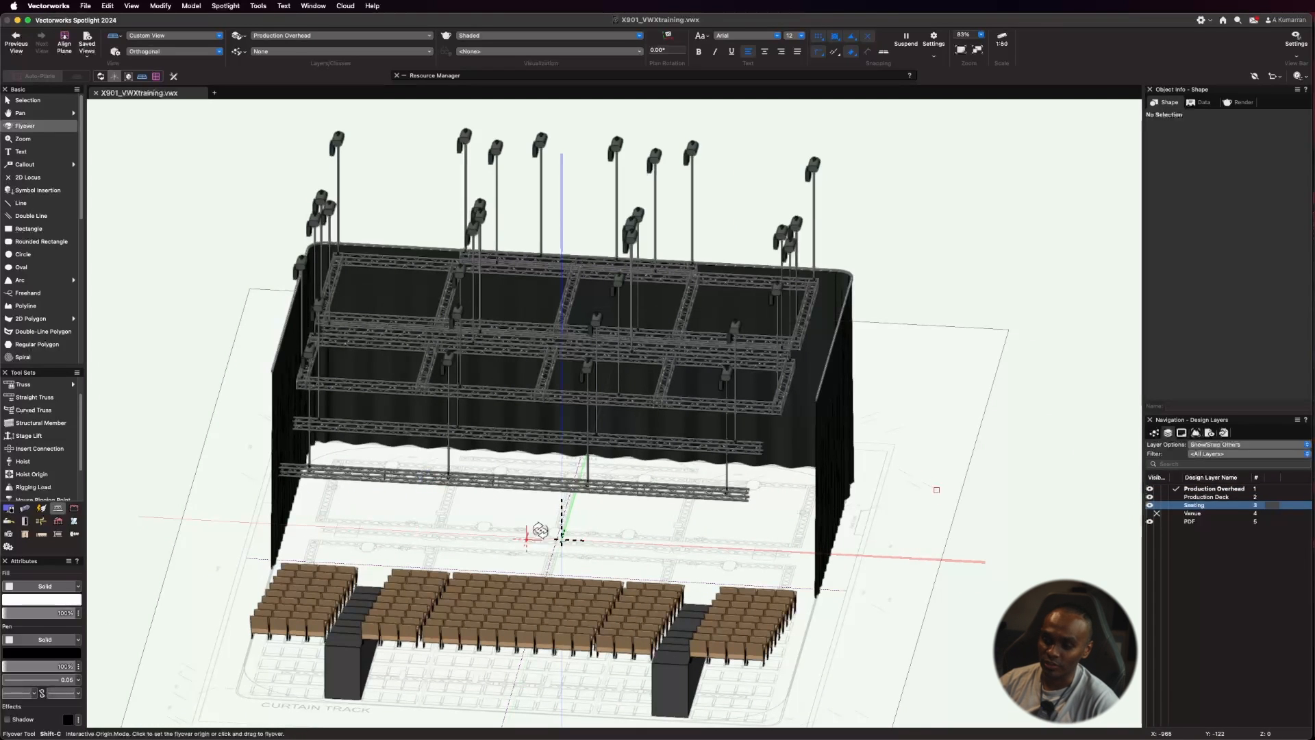
click(1157, 522)
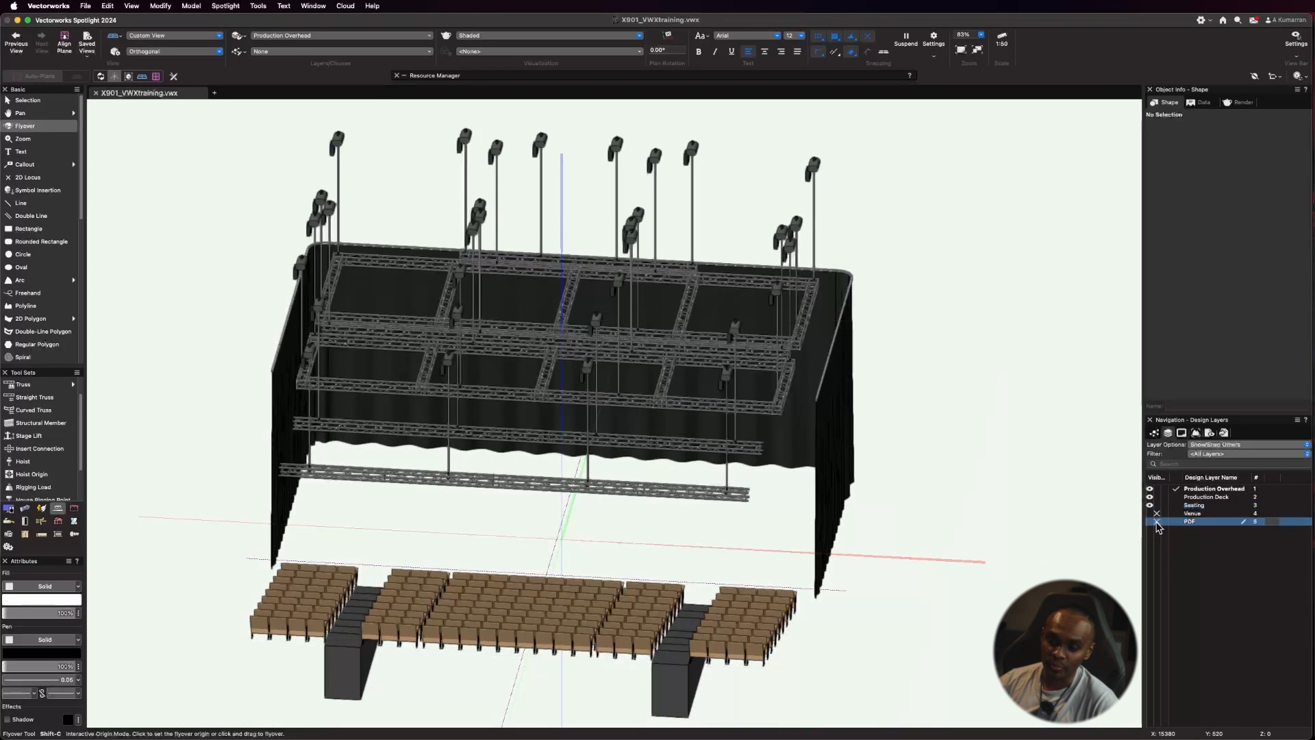